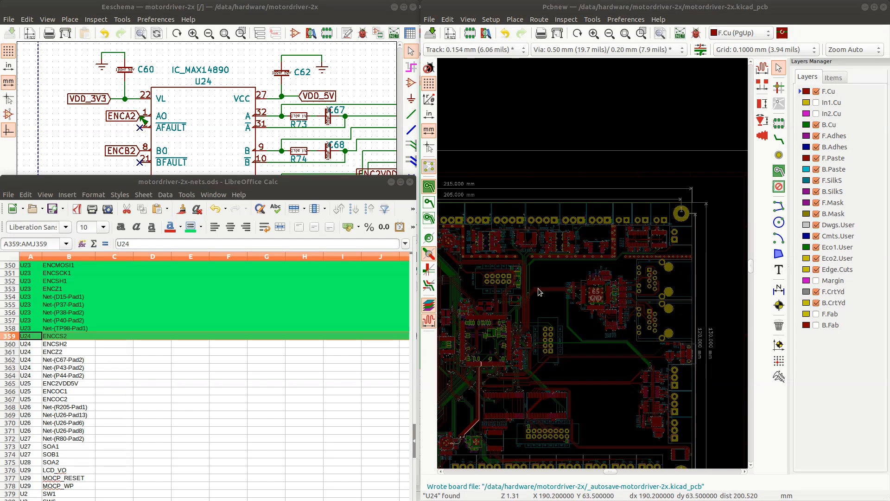
Examine the highlighted ENCCS2 trace along its full route across the board, from U24 up to the large square component
scroll(538, 288, down, 2)
scroll(571, 274, up, 4)
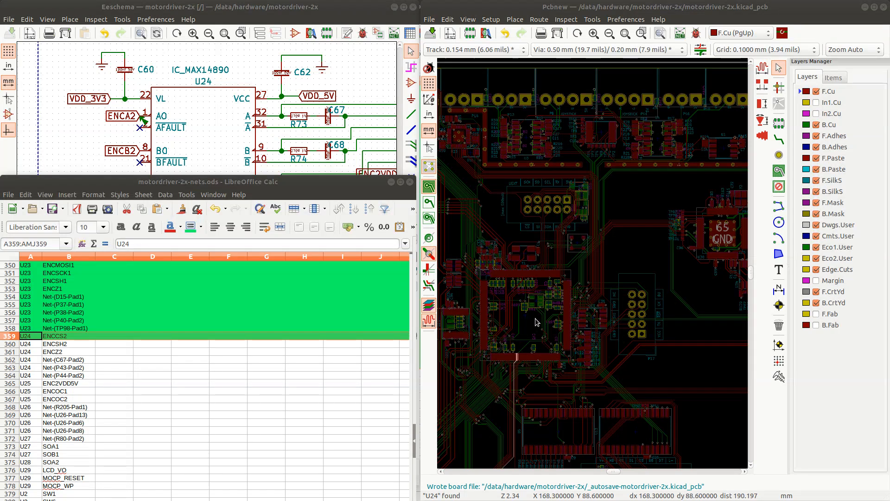
scroll(594, 267, down, 1)
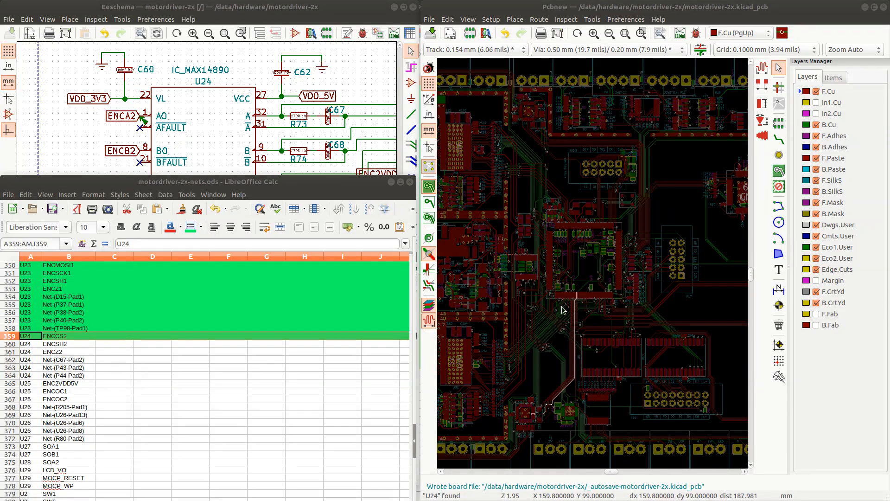
scroll(545, 378, up, 1)
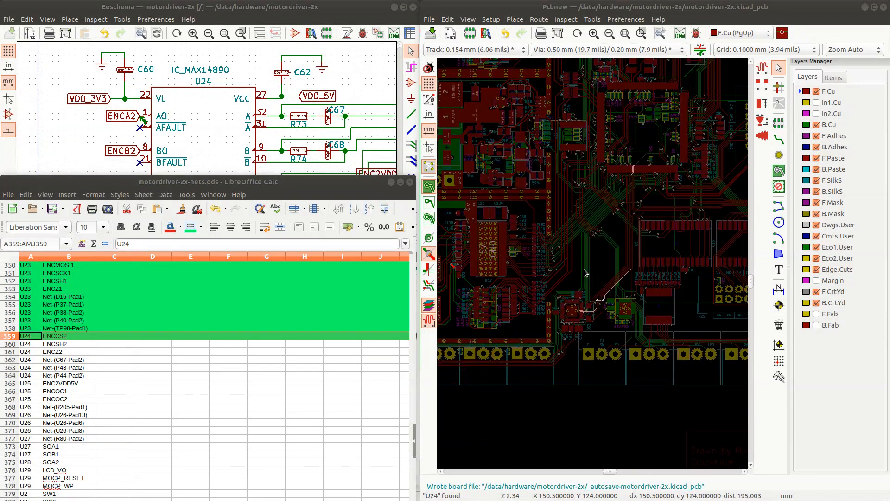
scroll(585, 273, up, 4)
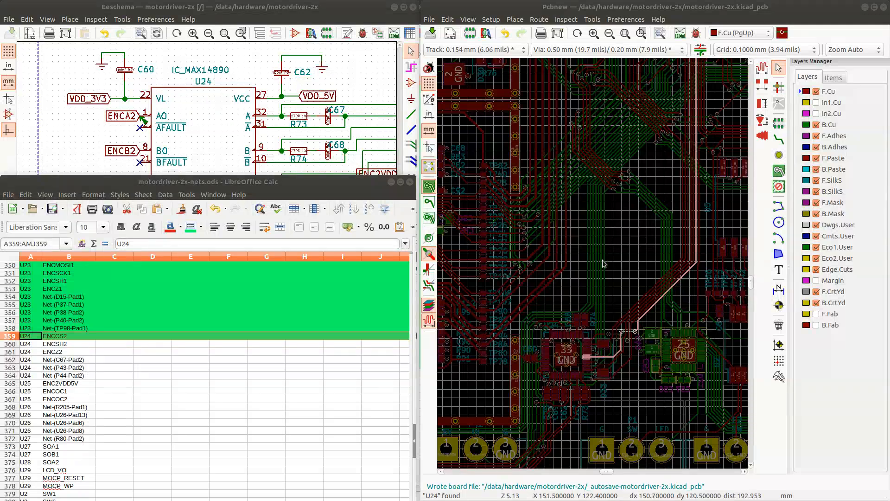
scroll(610, 237, up, 3)
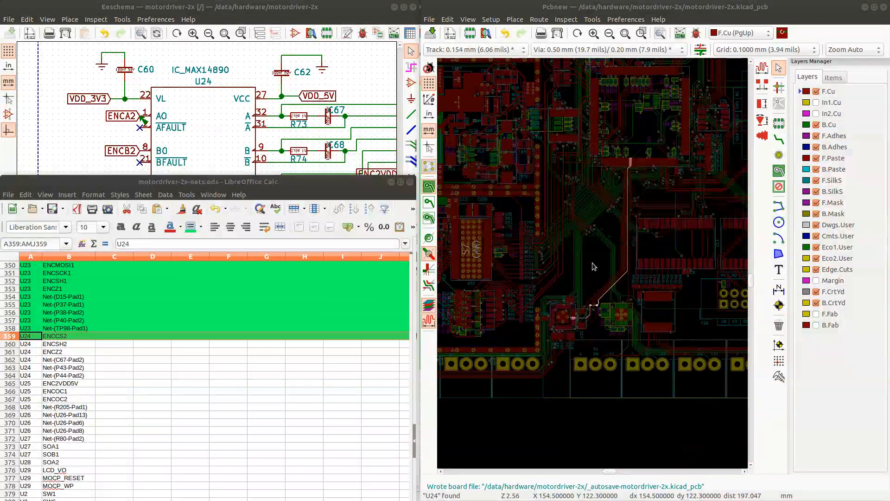
scroll(598, 265, down, 4)
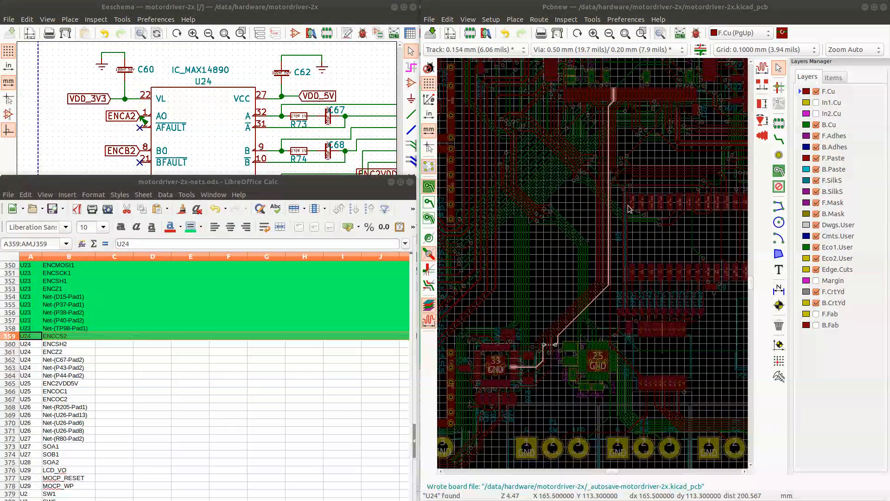
scroll(638, 205, down, 5)
scroll(594, 266, up, 4)
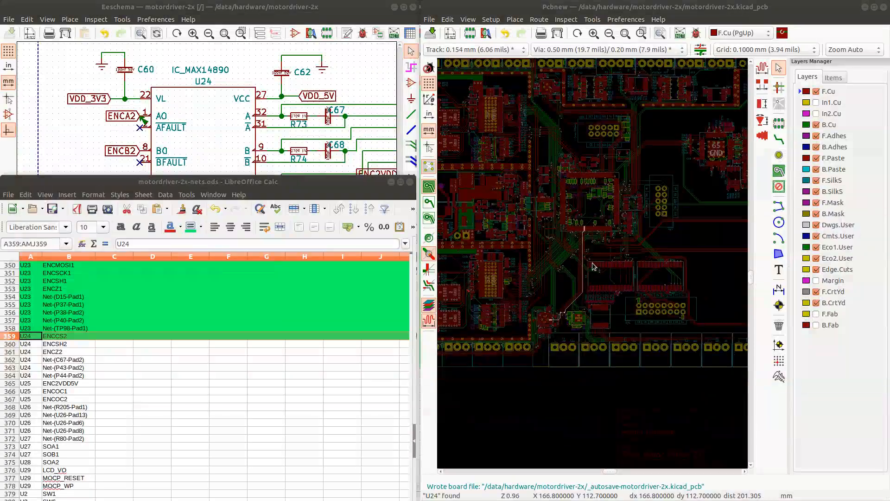
scroll(547, 241, up, 1)
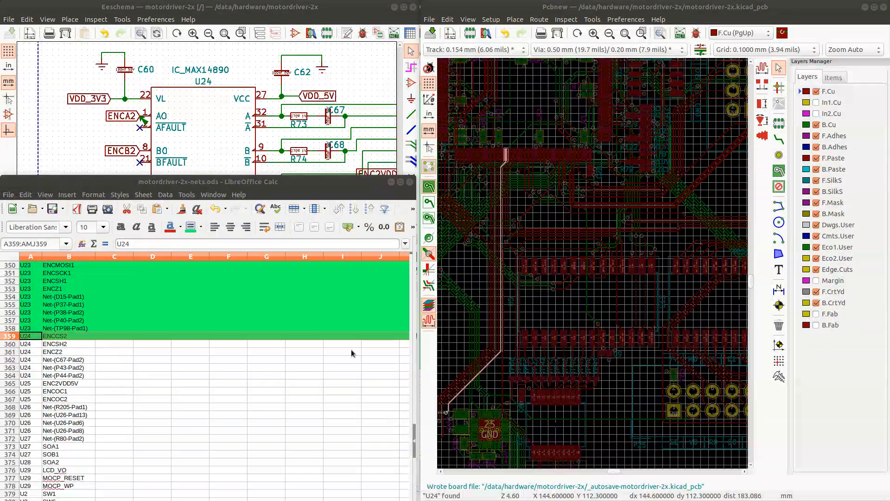
Move the D33 silkscreen reference from below the diode to the free space beside its pads, near U24
click(627, 9)
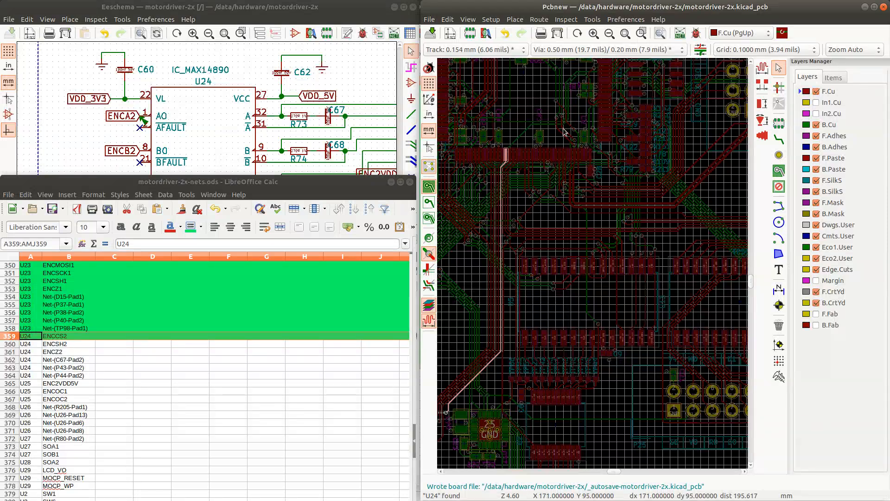
scroll(558, 339, up, 2)
scroll(577, 253, up, 5)
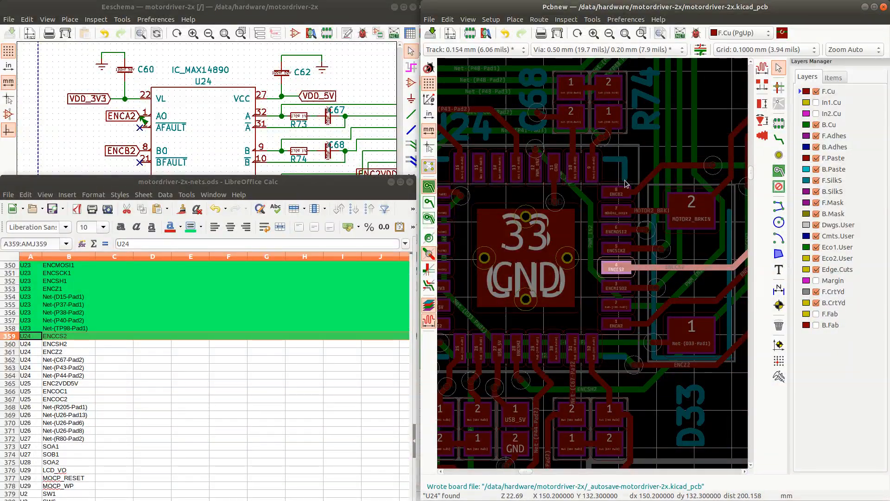
scroll(622, 195, down, 2)
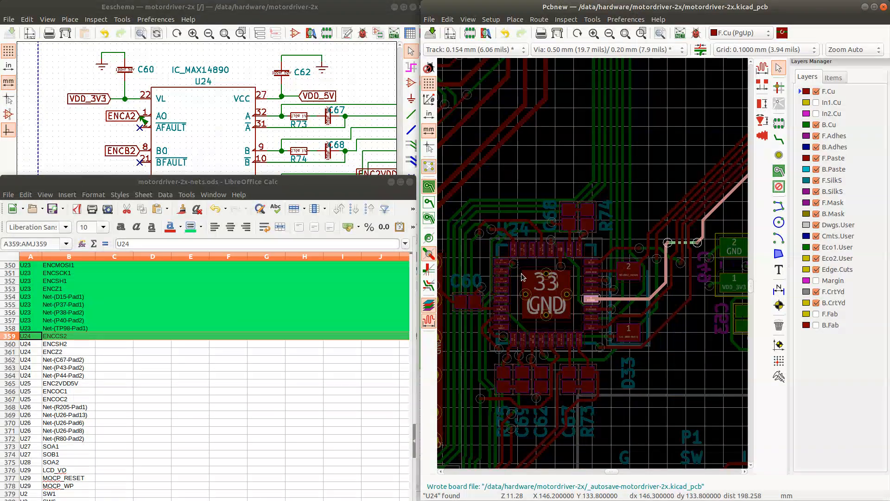
click(533, 234)
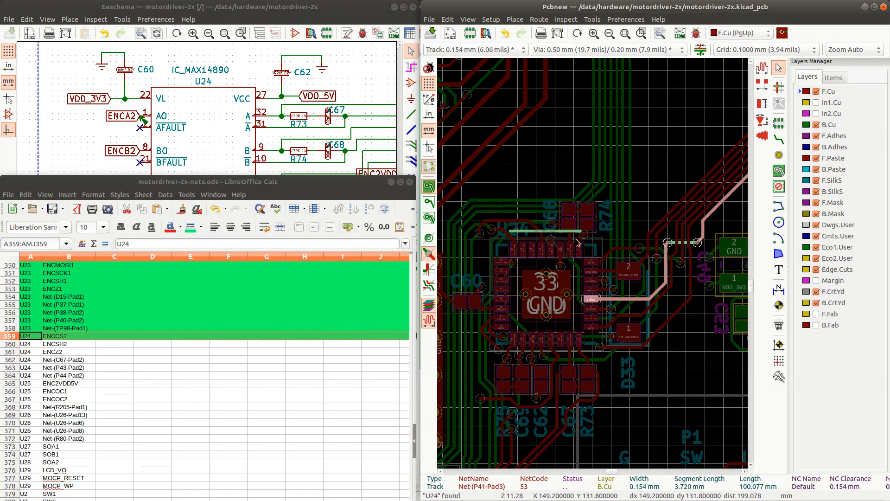
click(627, 373)
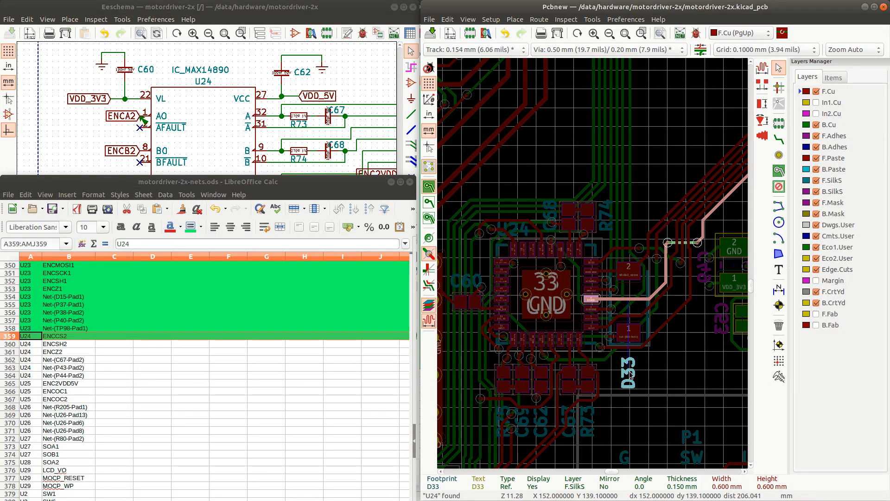
key(m)
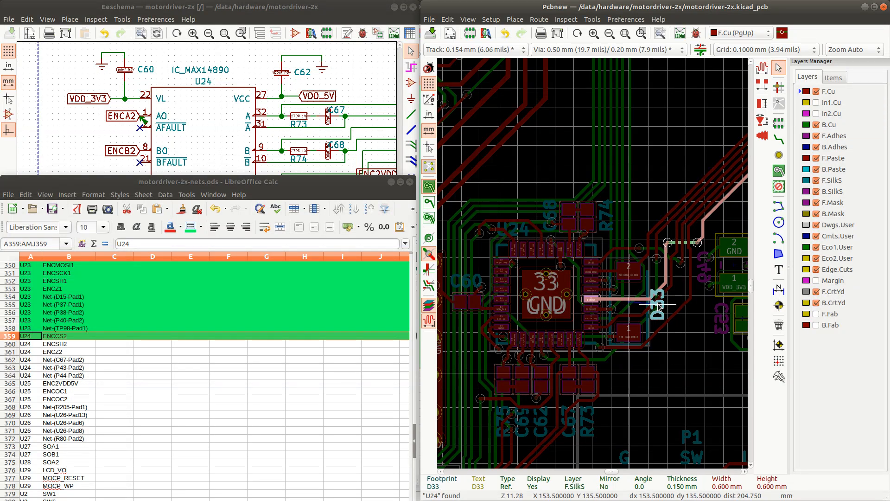
click(659, 304)
Inspect the area from U24 across to U32, checking the crowded reference labels around R154, R136 and R134
scroll(622, 390, down, 3)
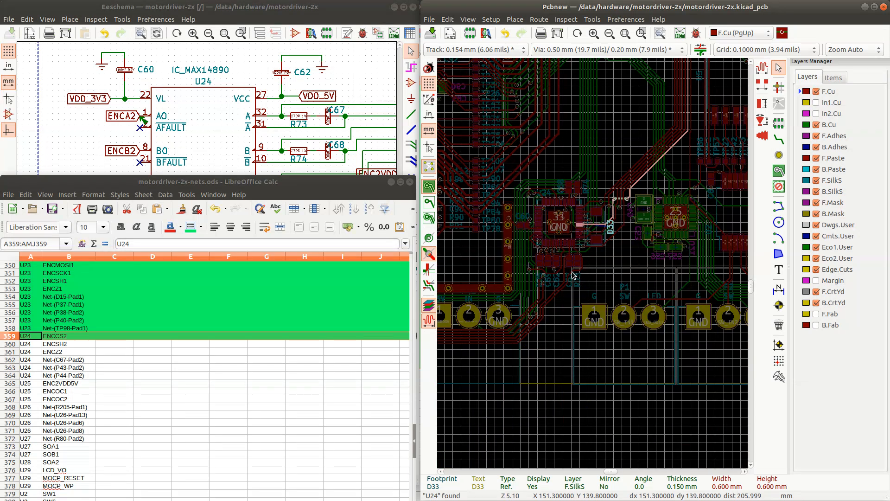
scroll(592, 266, up, 2)
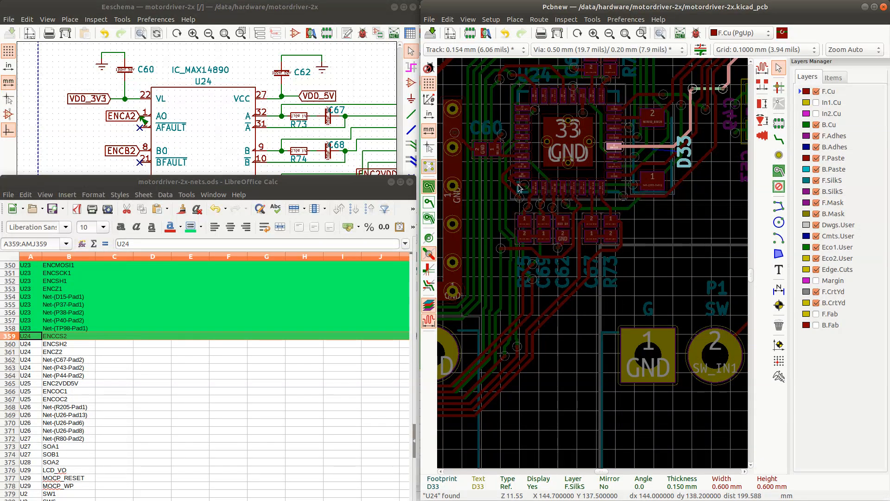
scroll(588, 230, down, 1)
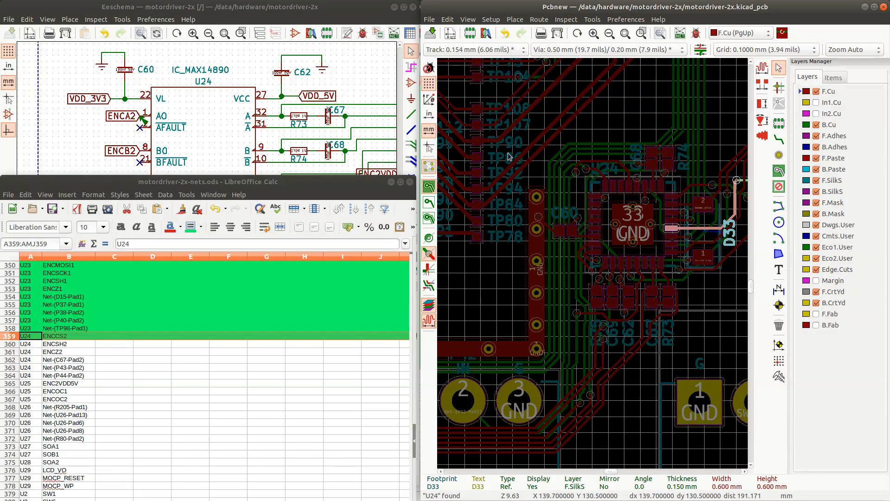
scroll(510, 156, down, 1)
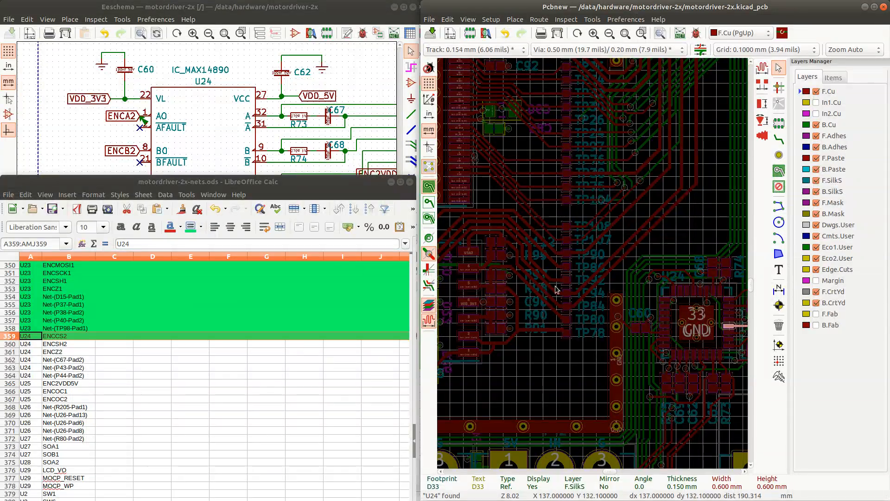
scroll(556, 290, down, 3)
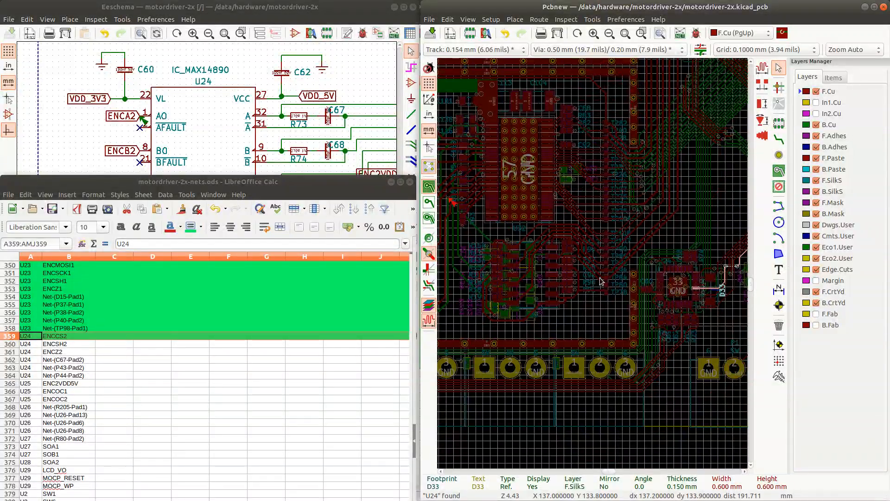
scroll(603, 278, up, 5)
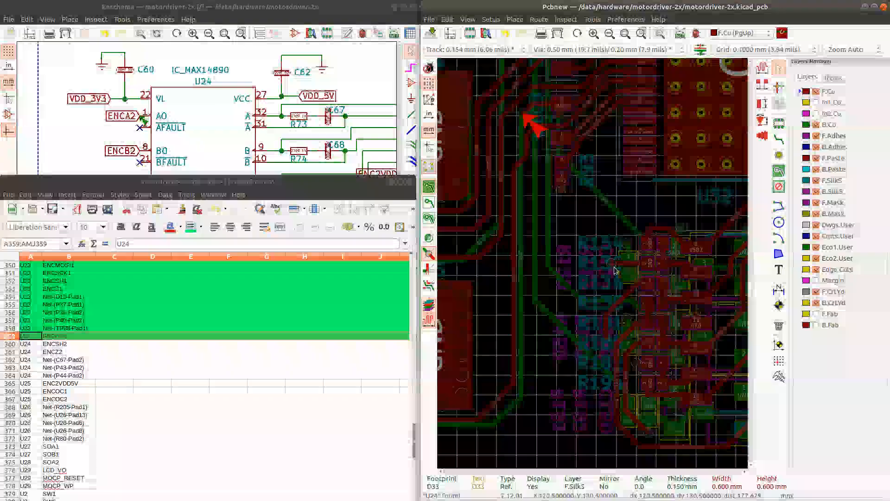
scroll(614, 270, up, 3)
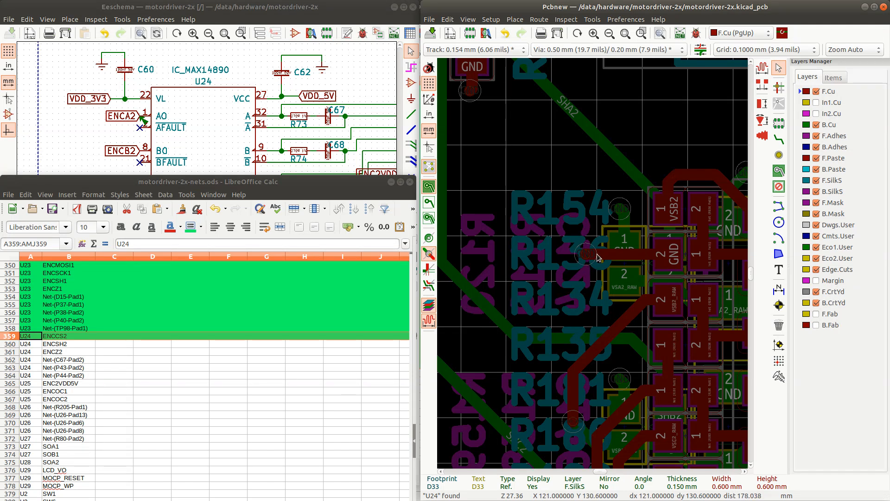
click(552, 258)
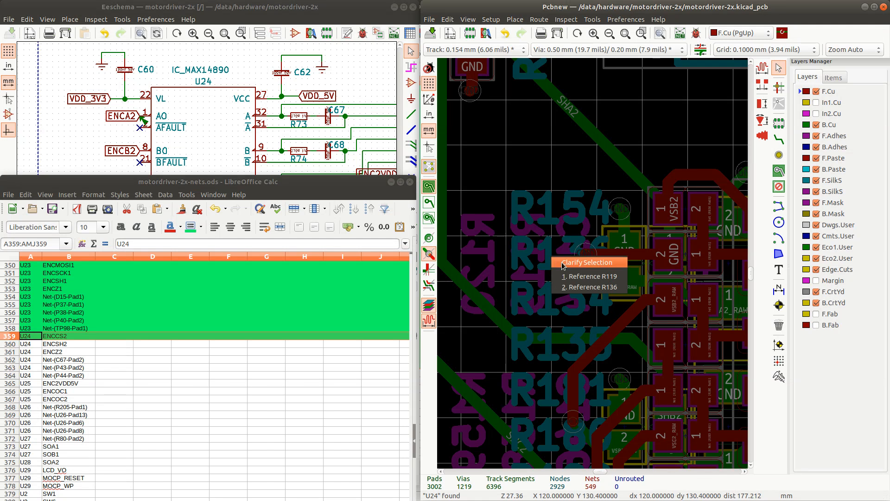
click(550, 254)
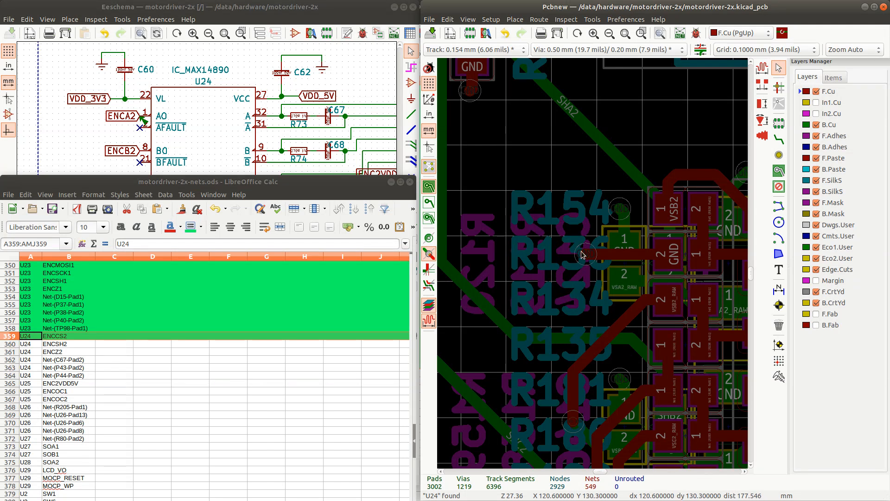
scroll(583, 254, down, 2)
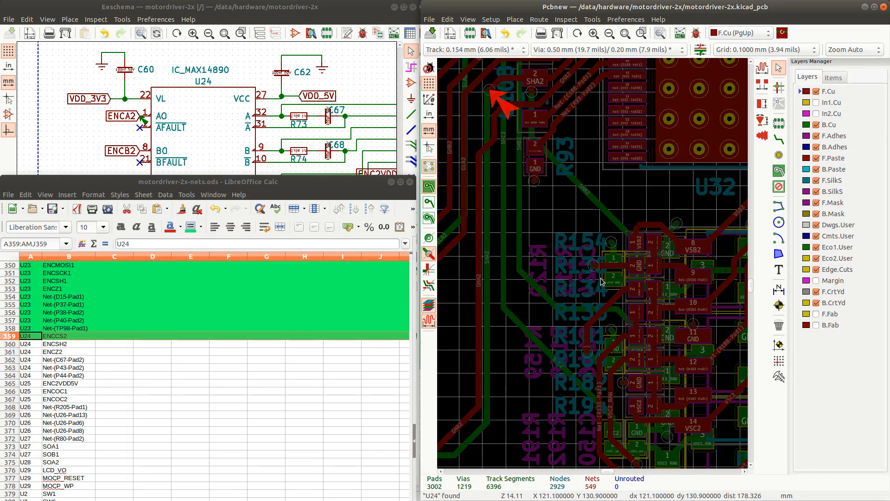
scroll(603, 258, down, 5)
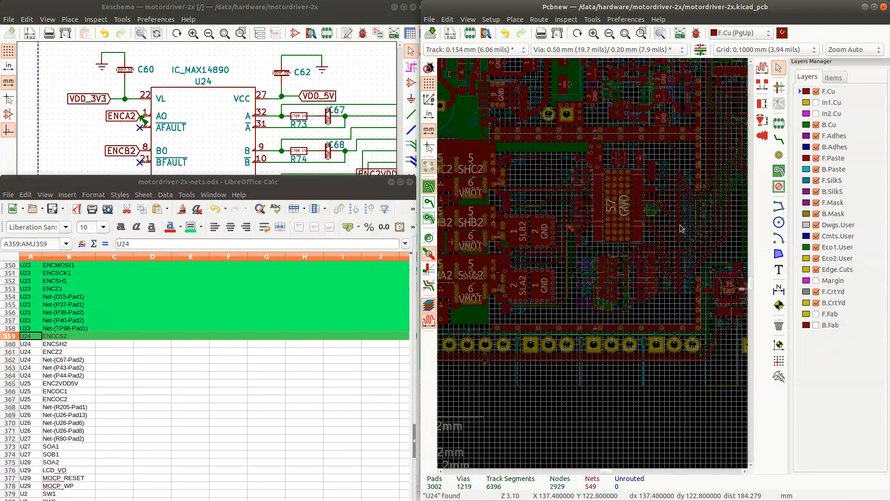
Highlight the ENCSH2 net from pad 28 of U24
scroll(680, 227, down, 3)
scroll(648, 269, up, 5)
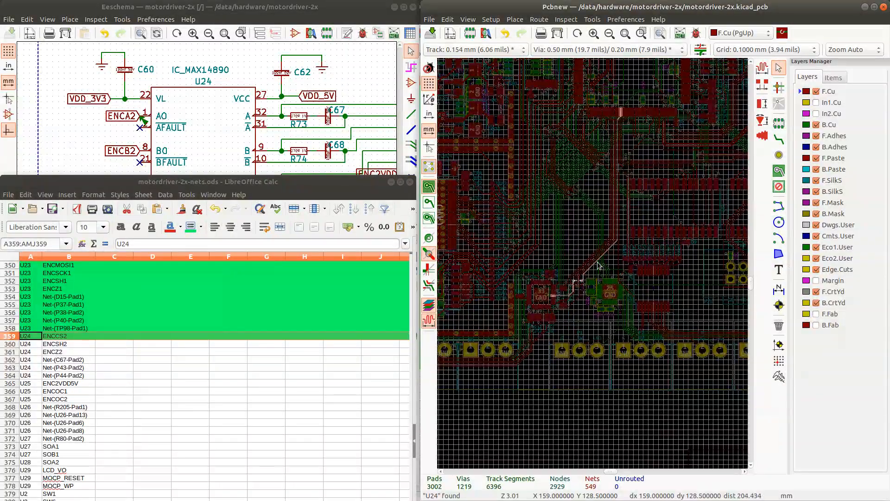
scroll(471, 305, down, 3)
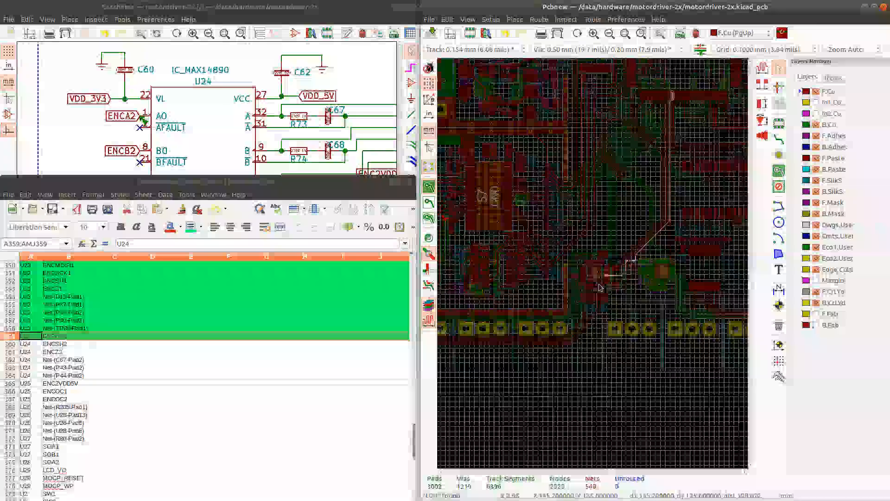
scroll(605, 277, up, 5)
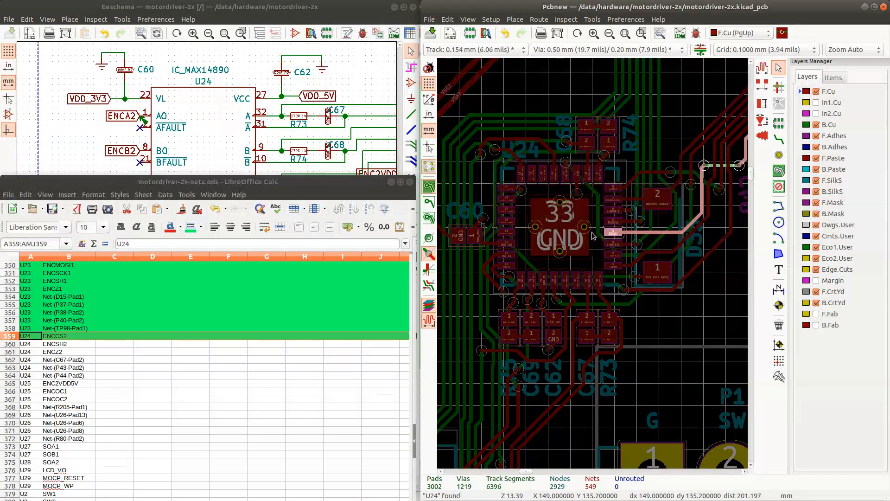
scroll(612, 245, up, 3)
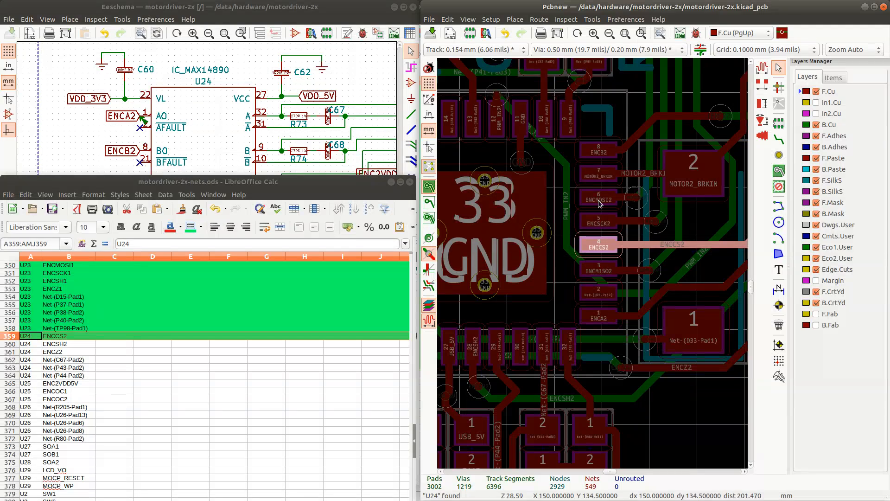
scroll(485, 120, down, 1)
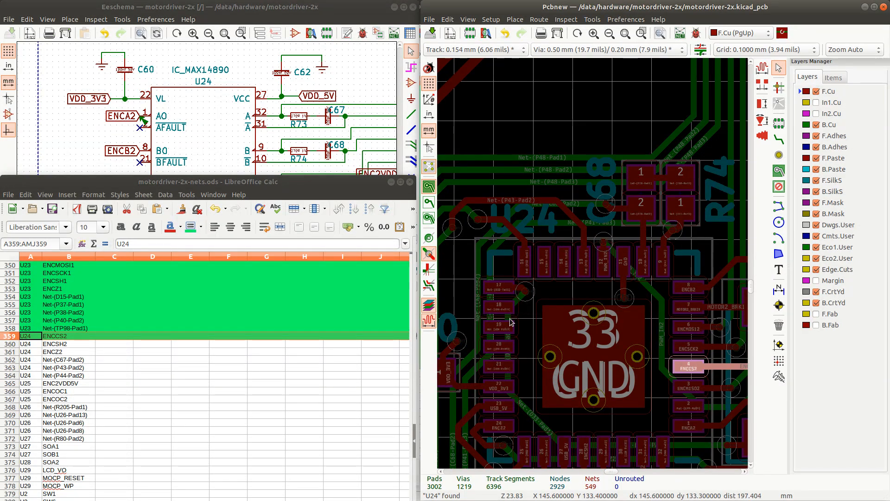
click(589, 456)
scroll(589, 456, up, 1)
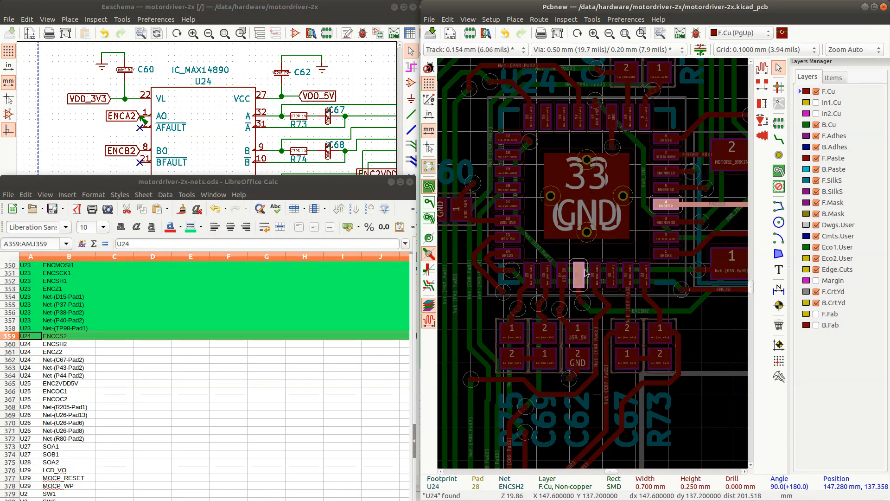
key(grave)
Follow the highlighted ENCSH2 trace between U24 and the large square component, checking its vias and the exit from pad 28
scroll(666, 246, down, 4)
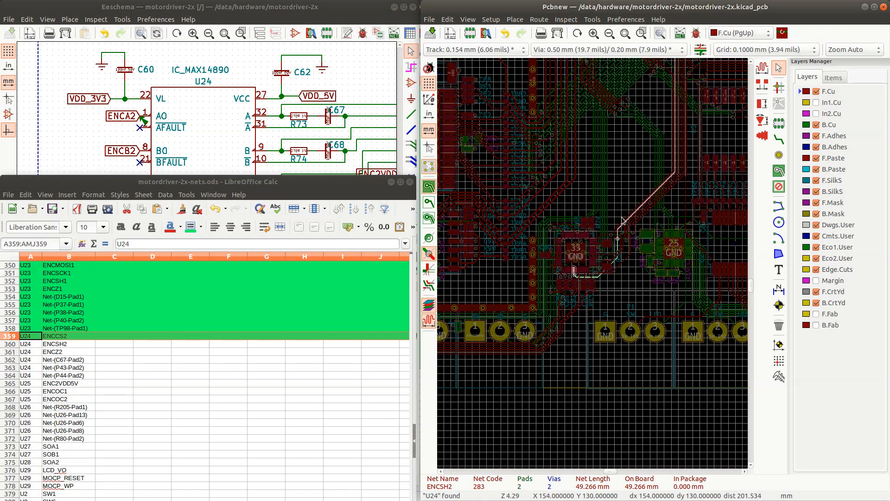
scroll(610, 270, up, 2)
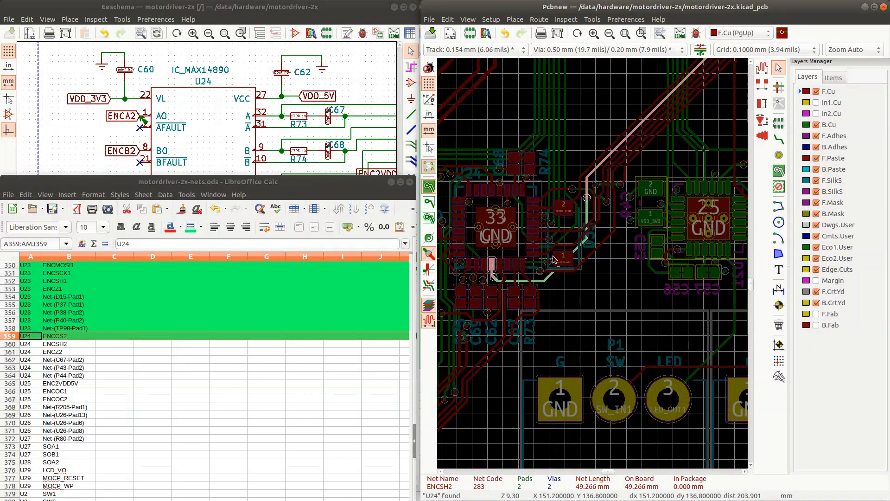
scroll(579, 212, down, 1)
scroll(598, 215, down, 2)
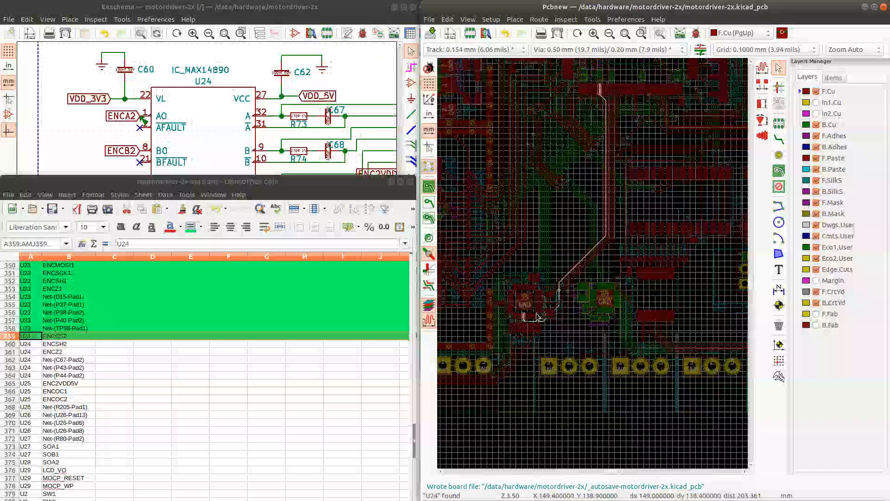
scroll(594, 267, up, 6)
scroll(594, 266, down, 1)
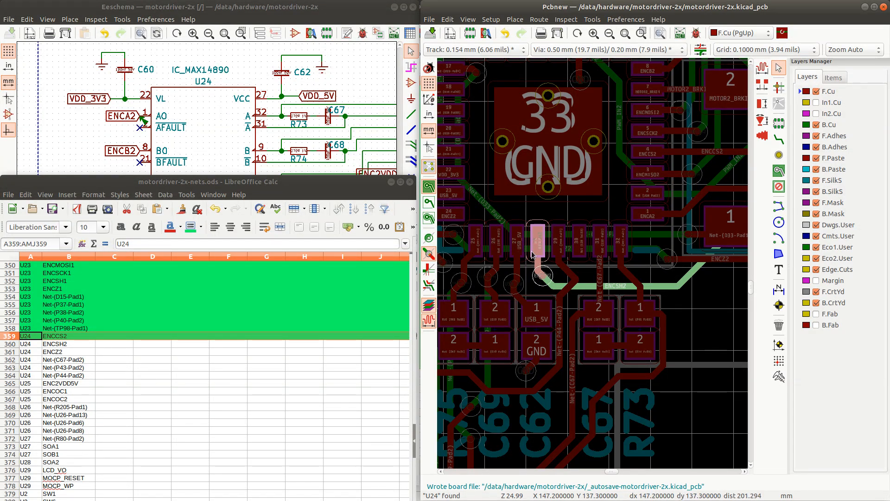
Shift the short diagonal Net-(P44-Pad2) segment on F.Cu below U24's pads so the trace runs straight past C62
click(575, 284)
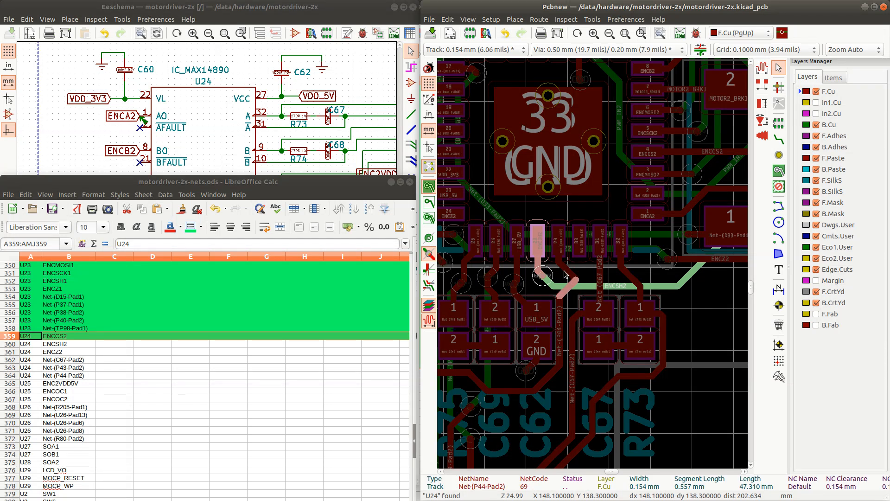
key(Delete)
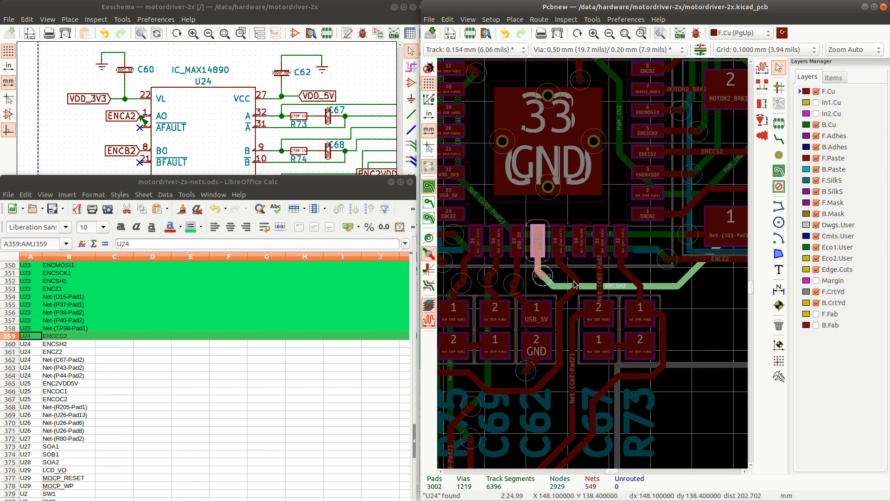
click(576, 286)
key(Delete)
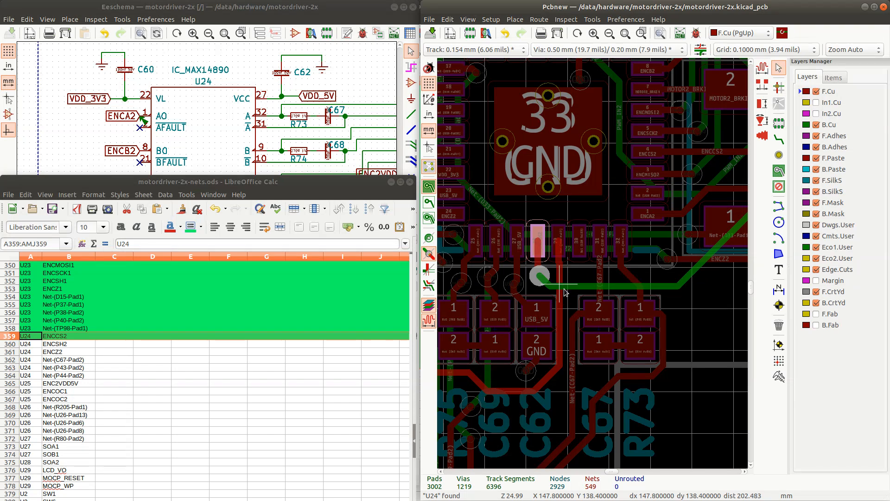
click(564, 288)
Inspect the Net-(P44-Pad2) via beside R75 and the F.Cu and B.Cu track segments that meet there
scroll(593, 265, down, 2)
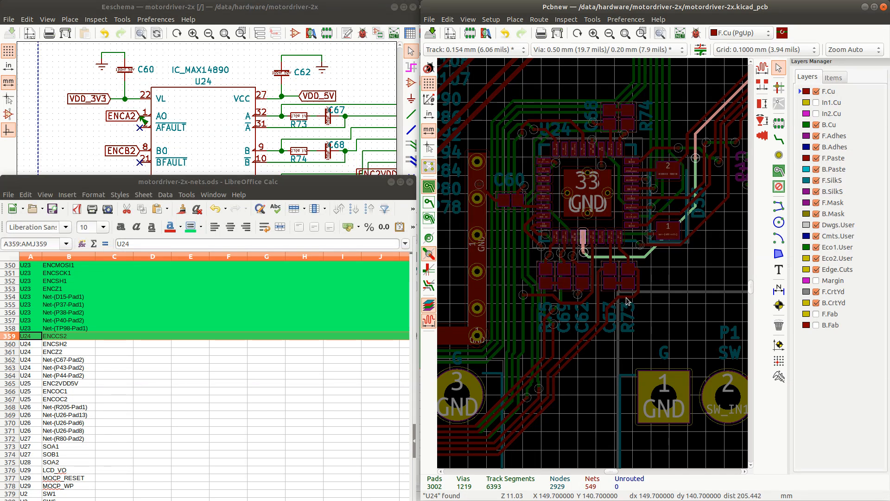
scroll(510, 304, up, 5)
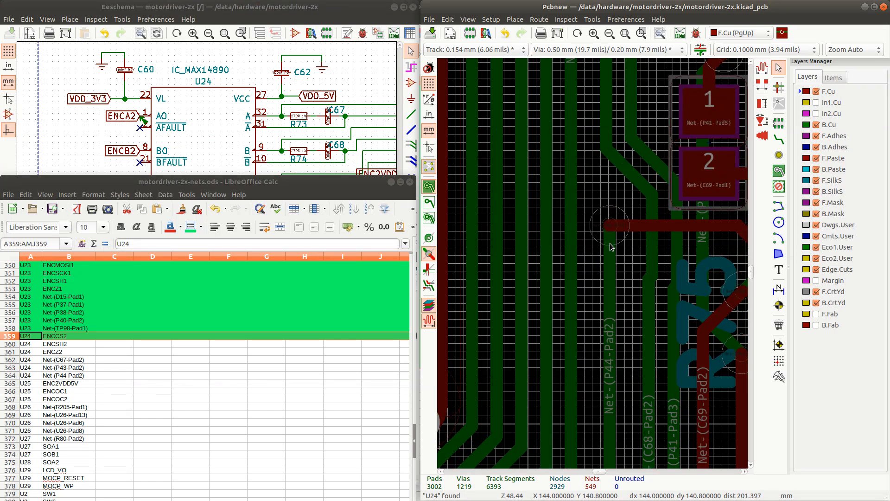
scroll(610, 246, down, 3)
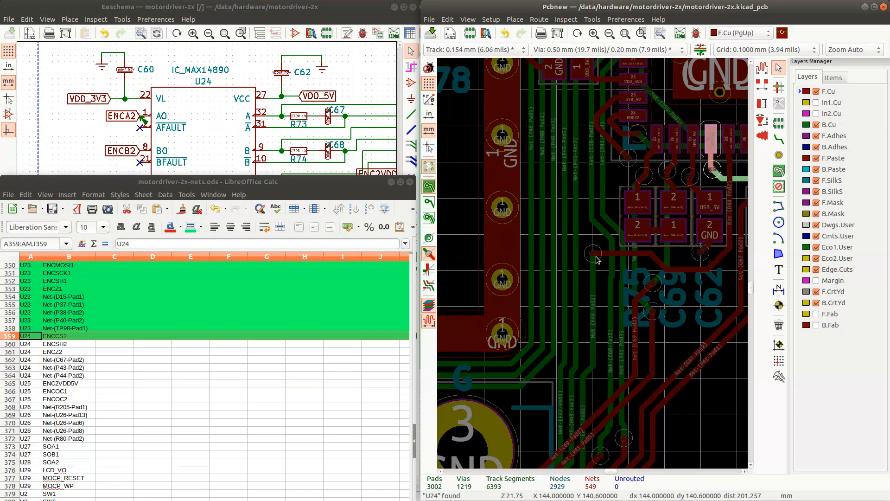
click(593, 254)
key(Escape)
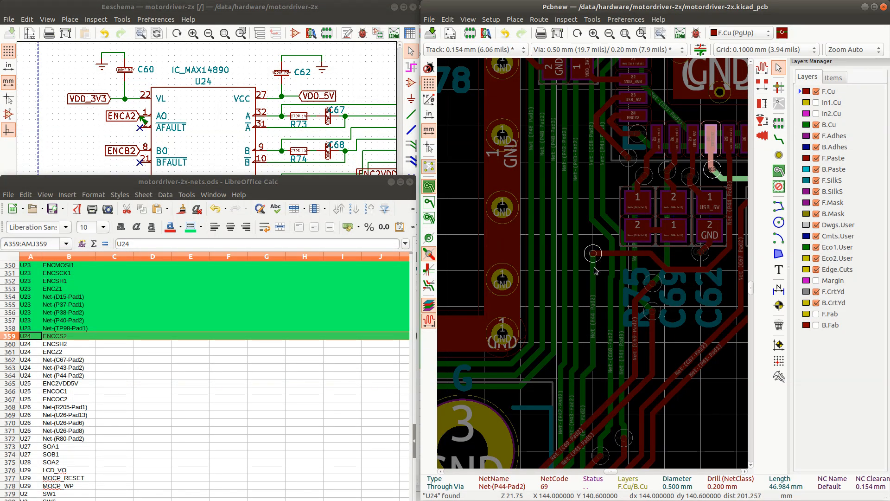
key(Escape)
click(595, 256)
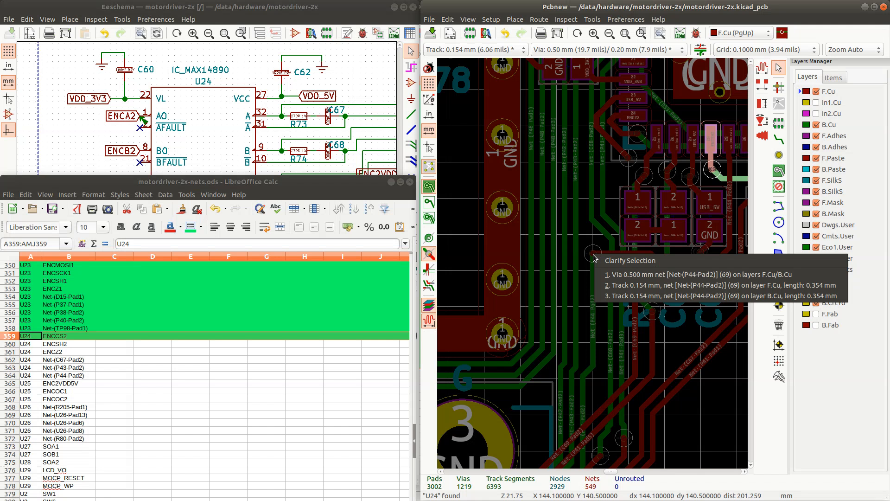
click(612, 274)
key(Escape)
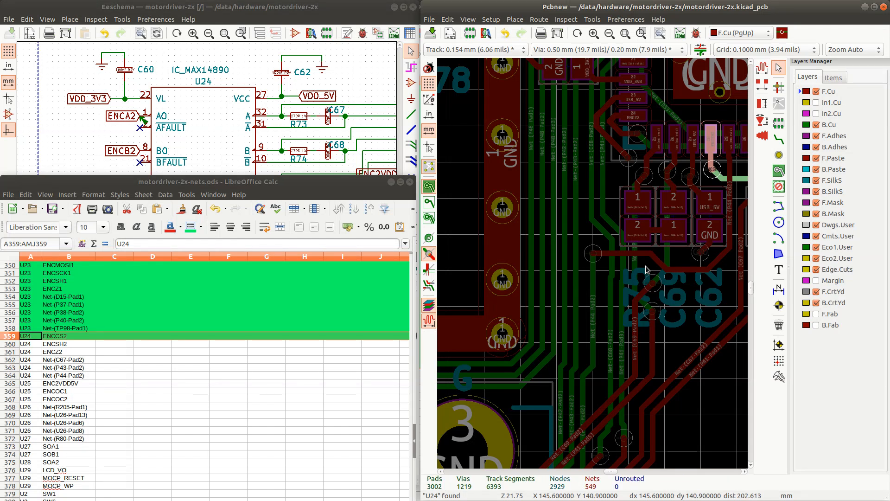
Shift the vertical Net-(P44-Pad2) segment on B.Cu below the via beside R75 slightly to the left
click(592, 255)
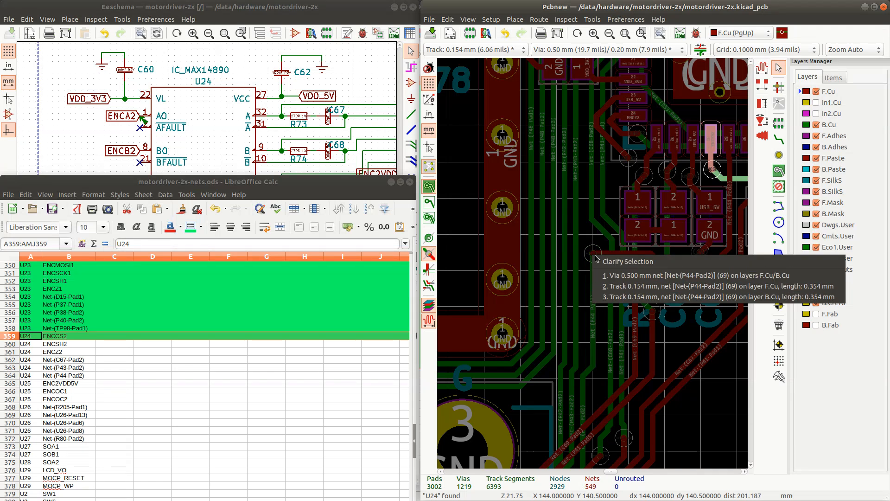
click(590, 371)
click(590, 371)
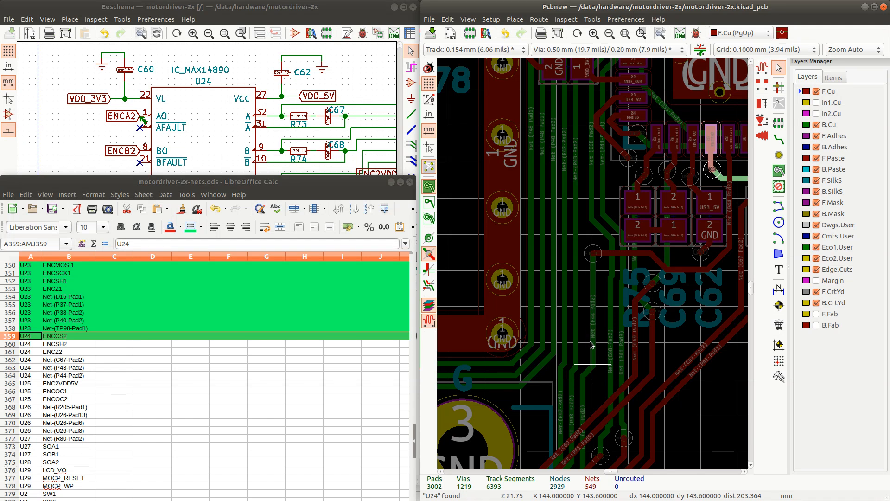
click(592, 282)
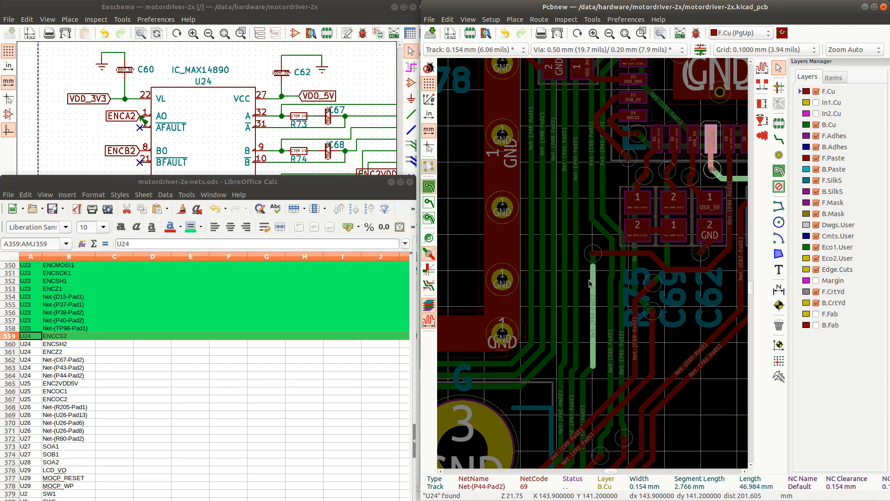
key(Delete)
key(d)
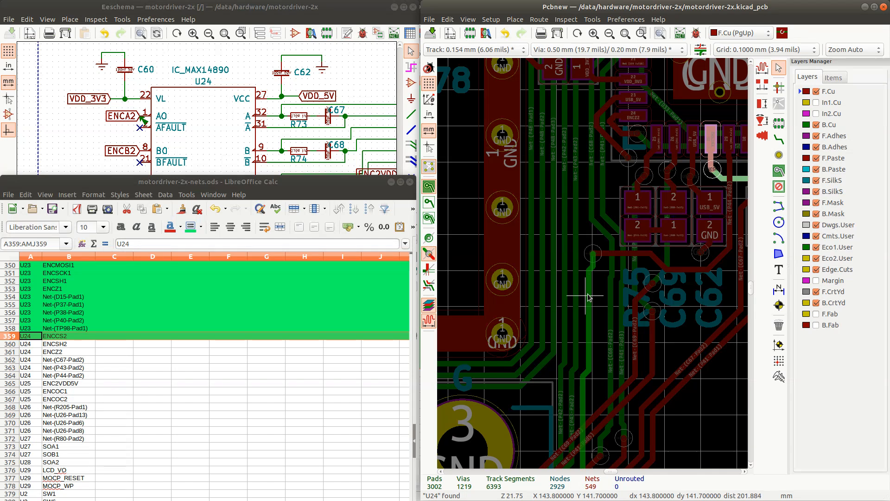
click(589, 297)
Move the 0.354 mm Net-(P44-Pad2) segment on B.Cu up to the via beside R75 to remove the small jog
click(593, 273)
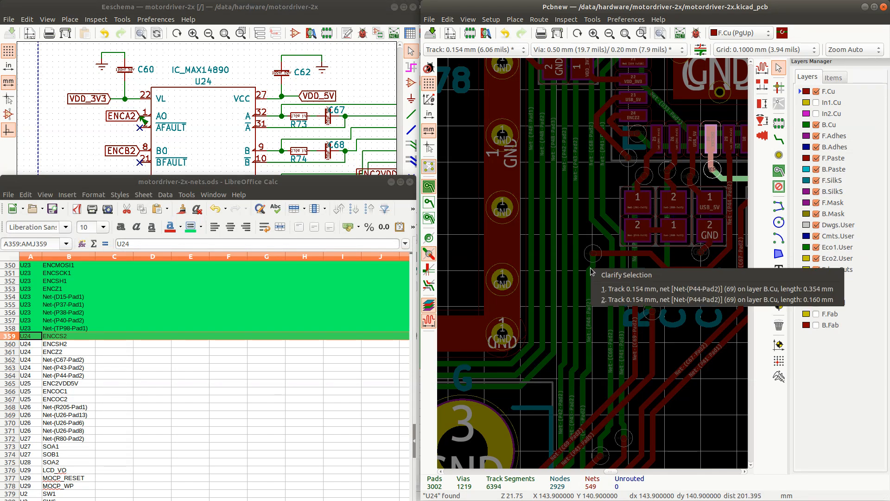
click(604, 288)
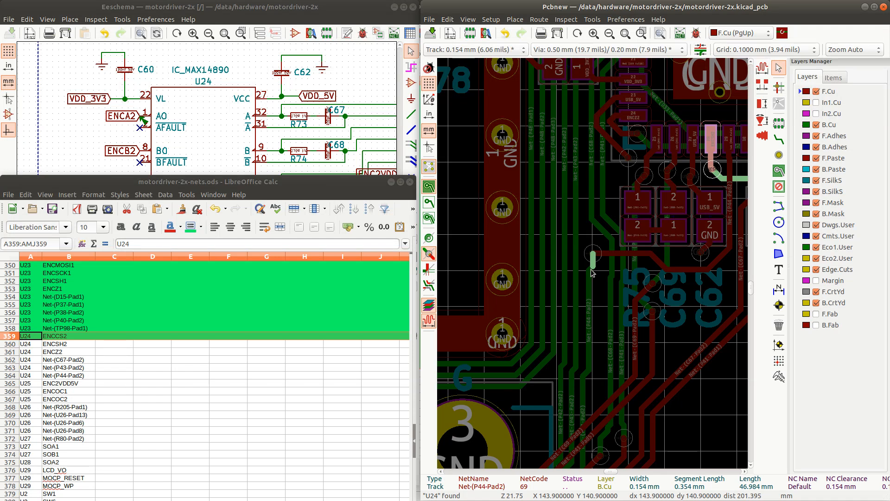
click(590, 268)
key(Escape)
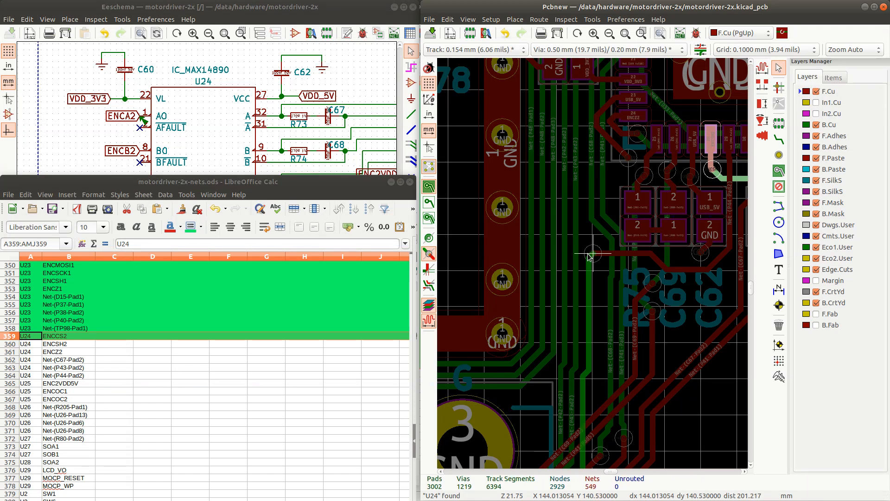
key(Delete)
Shift the long vertical ENCA2 segment on F.Cu sideways to straighten the jogs in the parallel ENCA2 and ENCSH2 tracks
scroll(673, 276, down, 1)
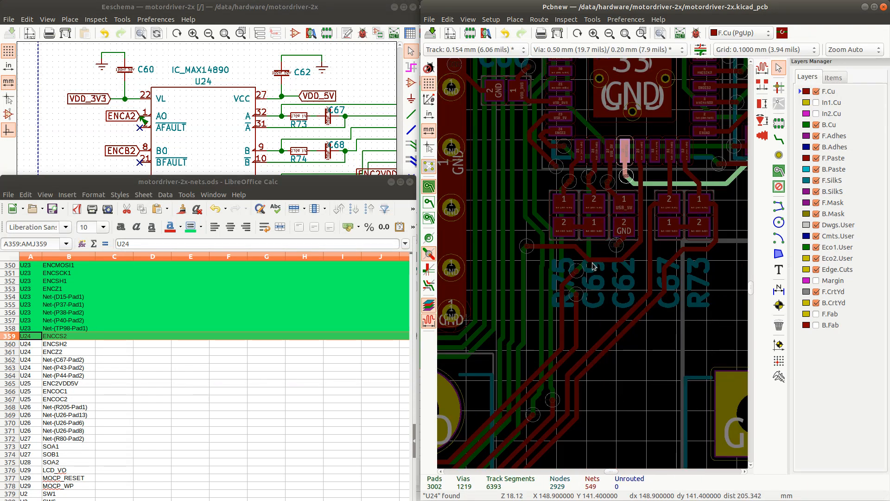
scroll(594, 266, down, 2)
scroll(637, 159, down, 8)
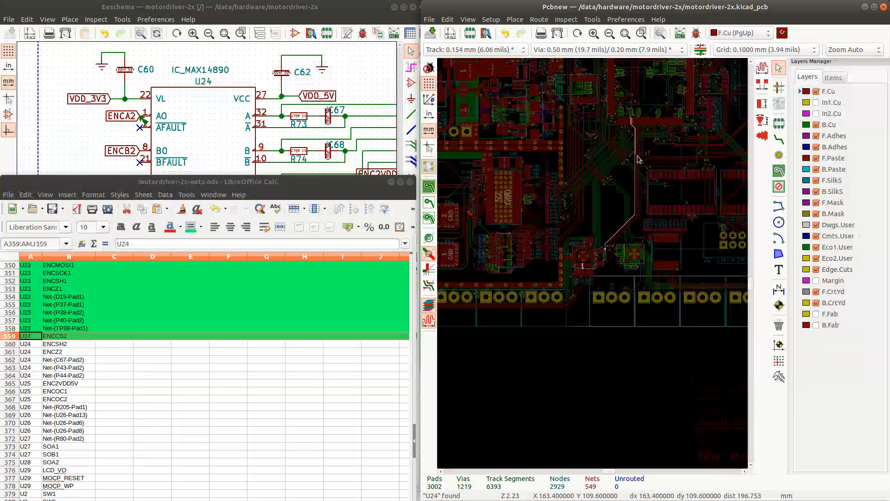
scroll(637, 159, up, 7)
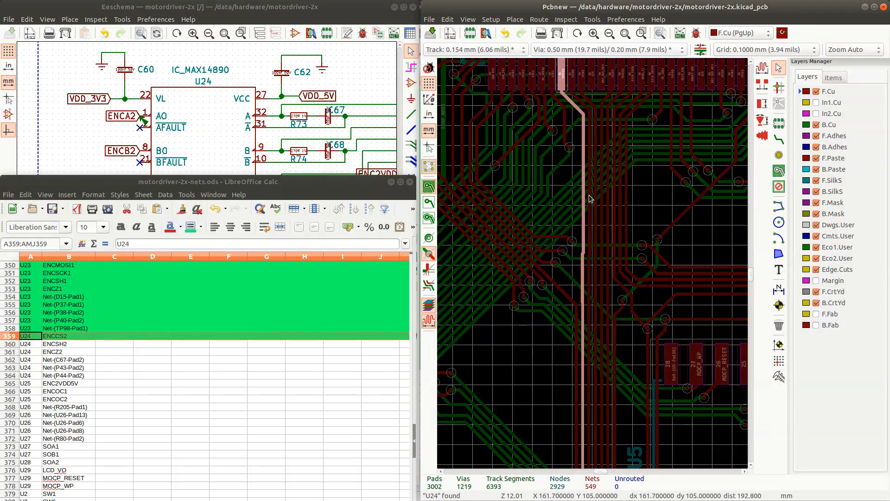
scroll(589, 284, up, 3)
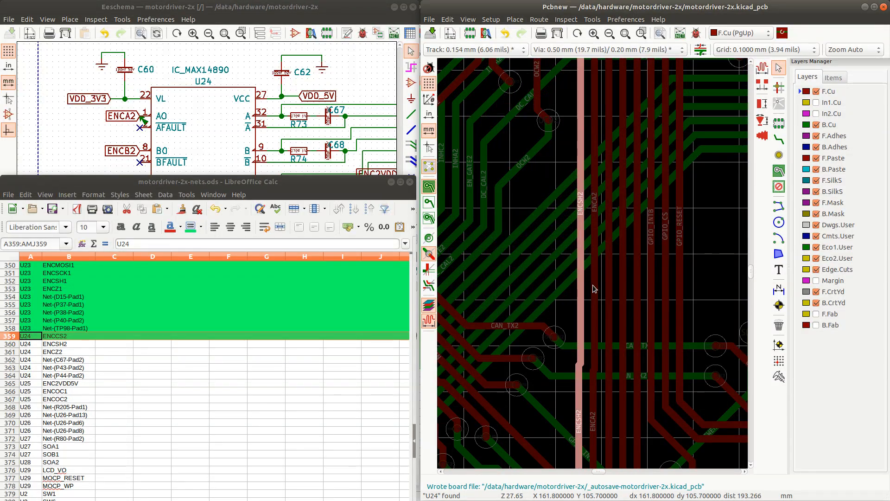
click(594, 272)
scroll(594, 264, down, 1)
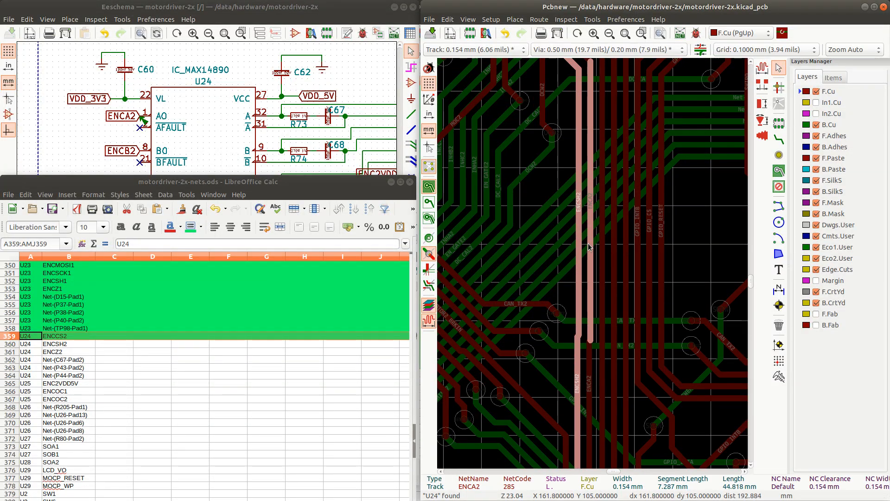
click(585, 252)
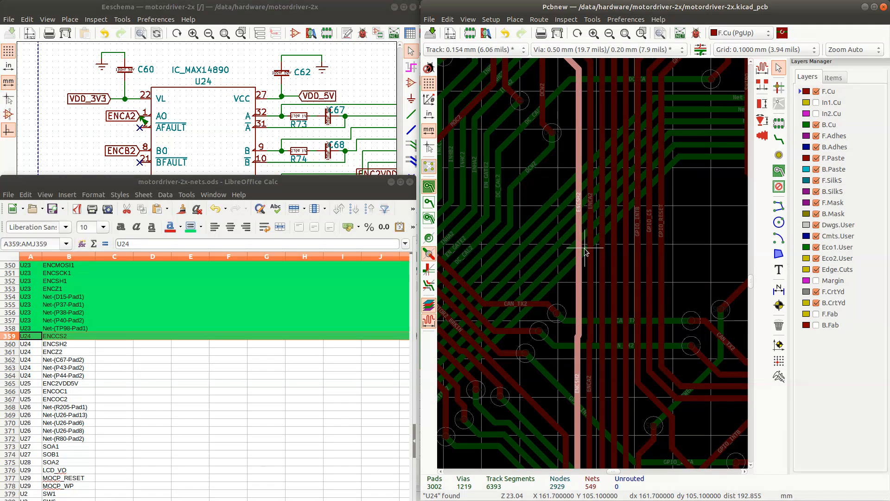
drag(585, 249, 589, 249)
click(717, 274)
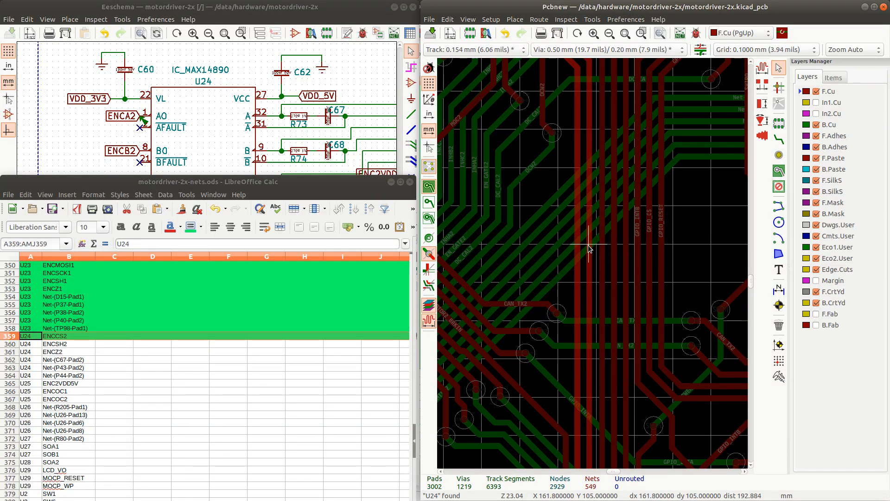
click(588, 245)
Check the track and via properties of the straightened ENCSH2 trace
scroll(588, 246, down, 5)
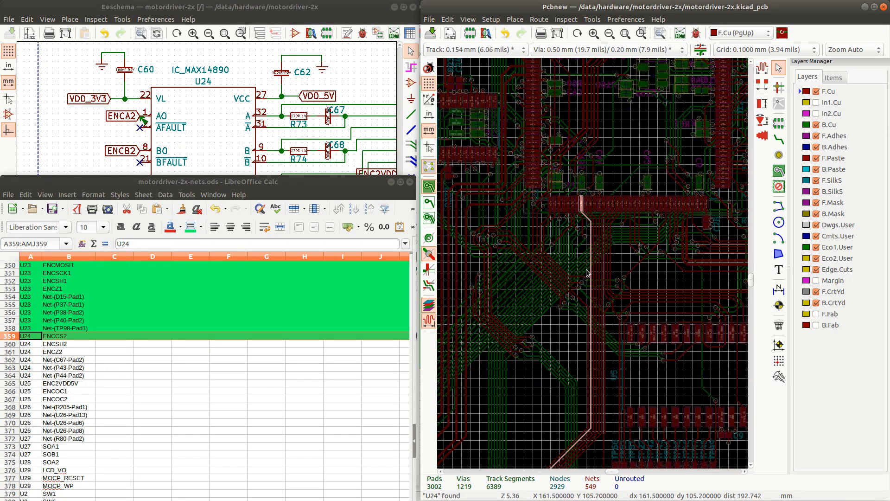
scroll(583, 269, up, 5)
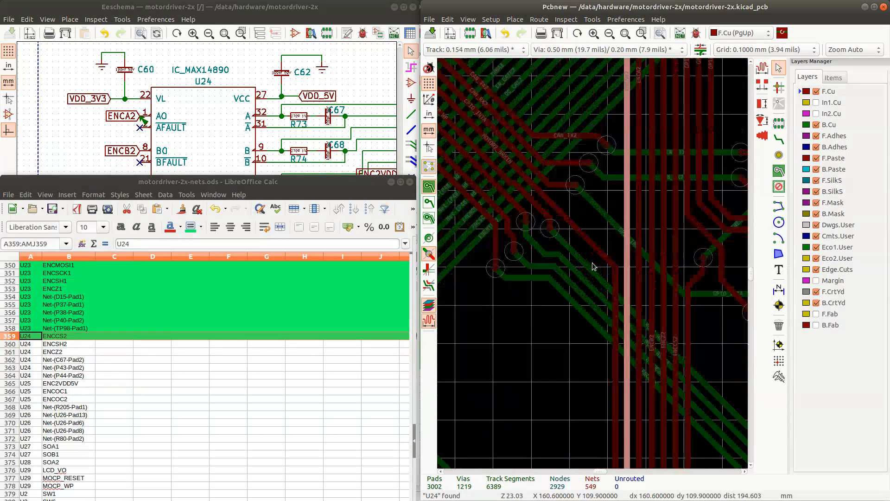
click(626, 216)
key(Escape)
double_click(649, 199)
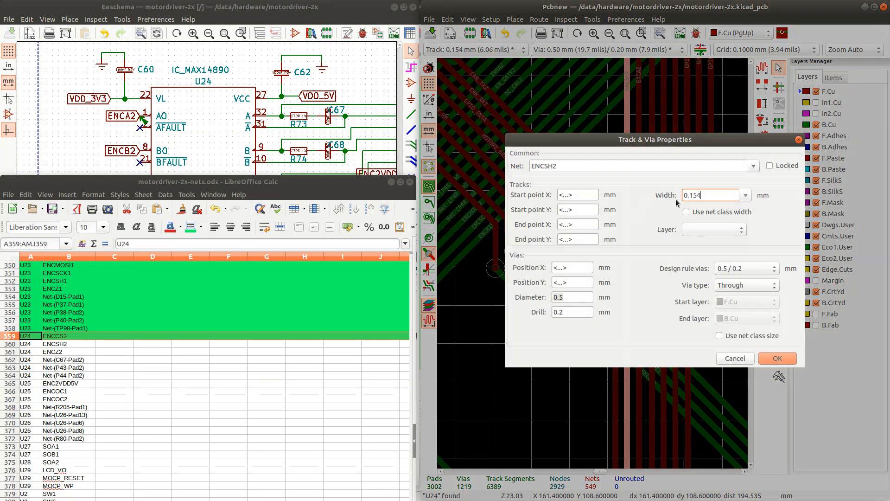
click(774, 357)
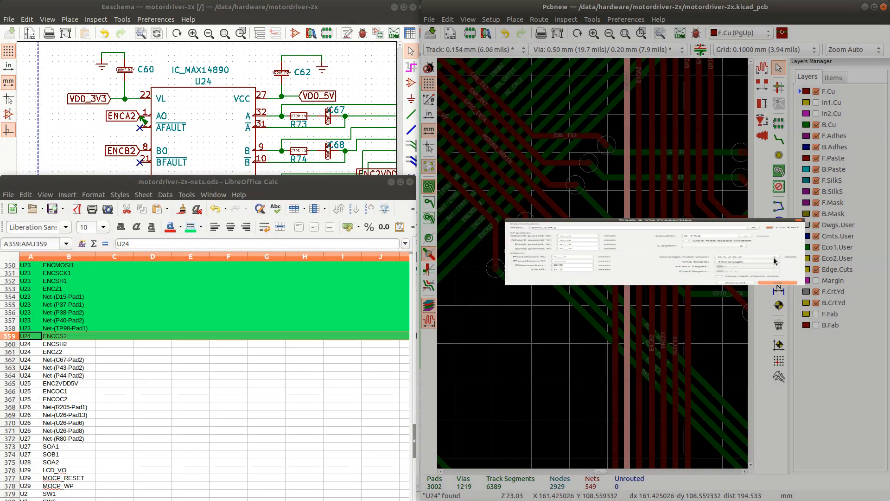
Mark the U24 ENCSH2 row (360) of the net checklist with the green background
click(13, 344)
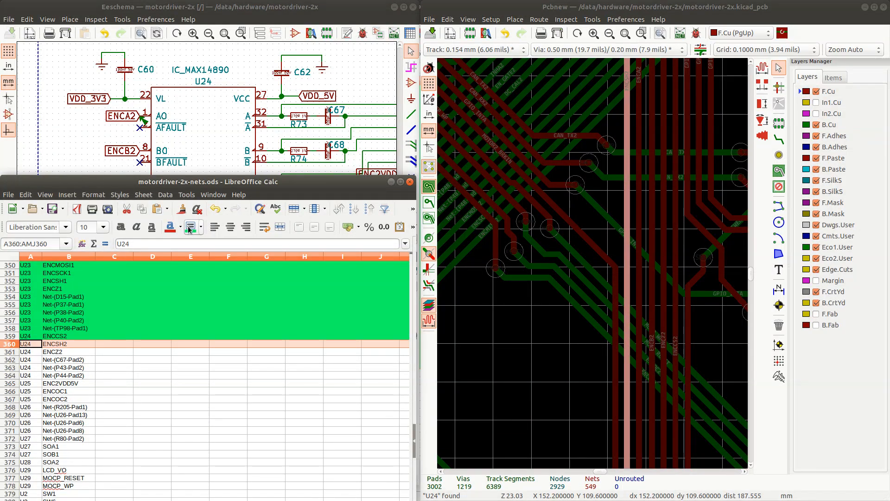
click(191, 227)
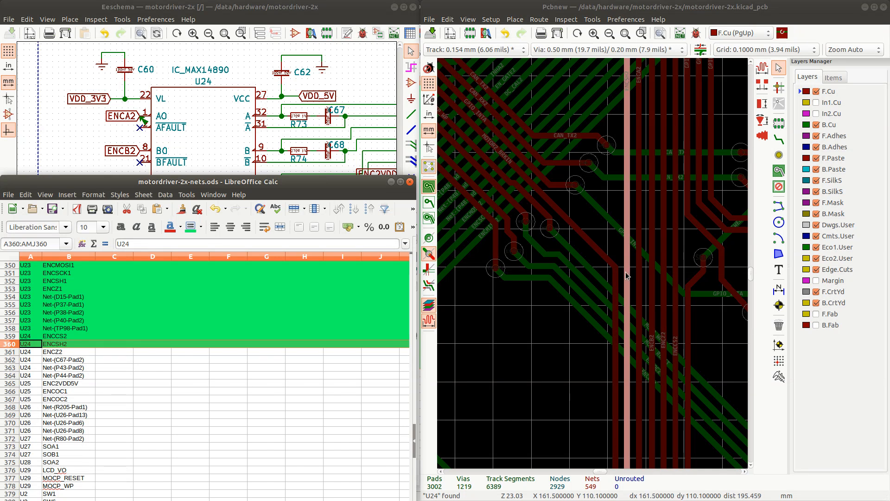
Follow the highlighted ENCSH2 route again from the pad on the large component down to pad 28 of U24
scroll(593, 269, down, 3)
scroll(593, 269, down, 2)
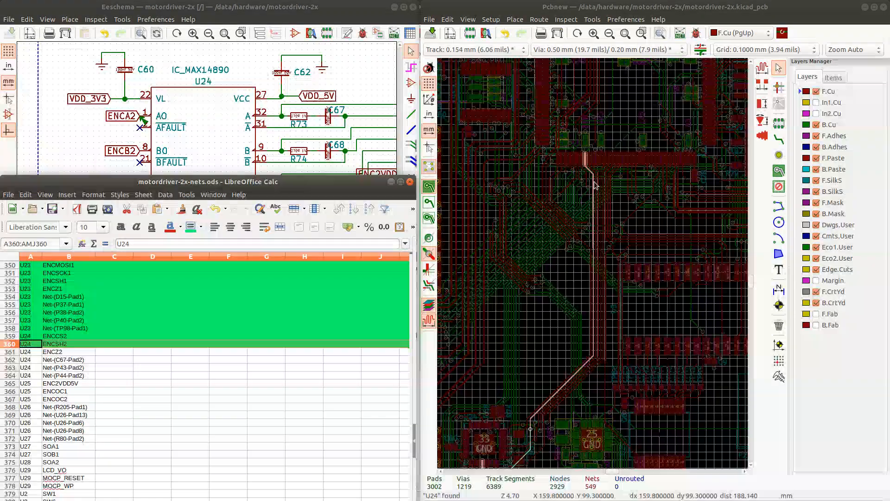
scroll(584, 173, up, 5)
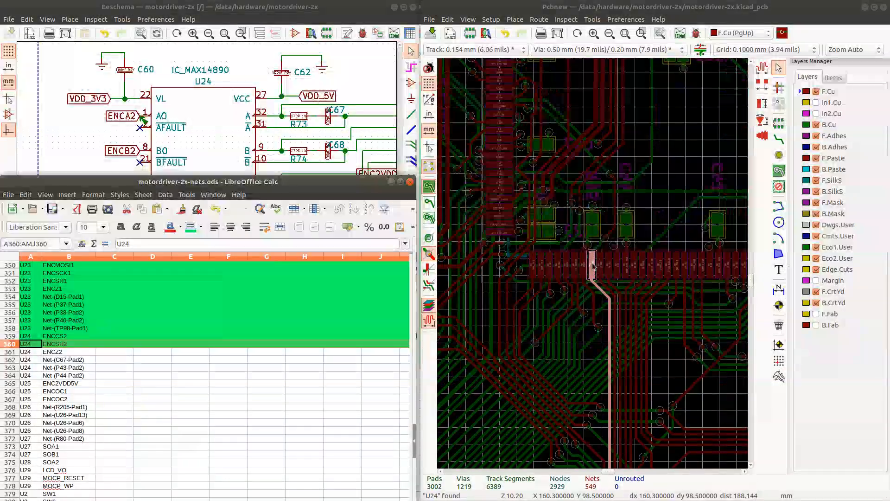
scroll(602, 279, down, 3)
scroll(590, 306, down, 3)
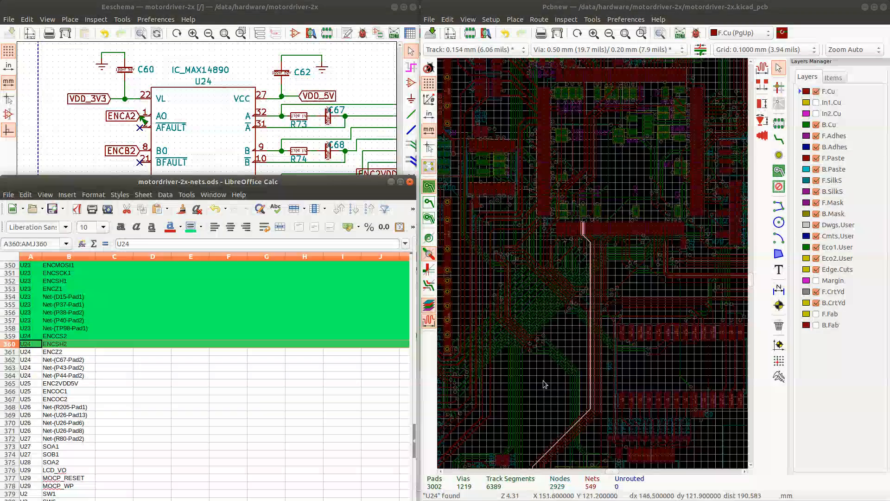
scroll(592, 266, up, 3)
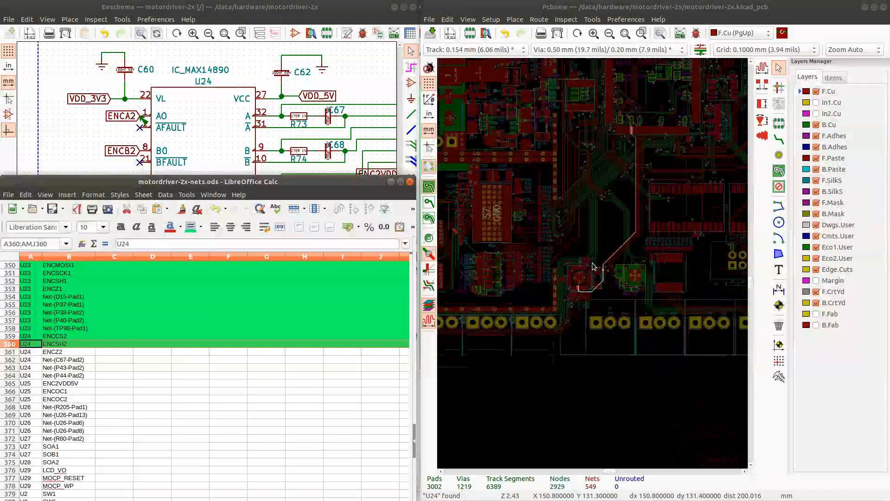
scroll(592, 263, up, 8)
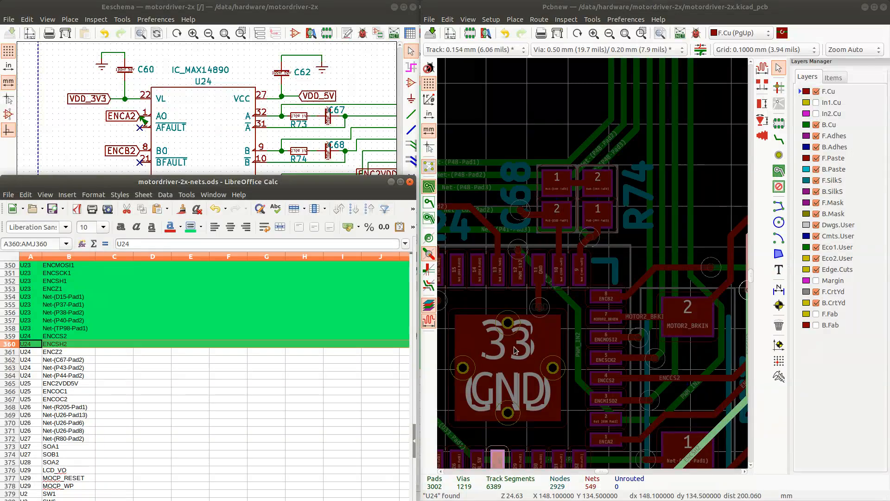
scroll(516, 350, down, 1)
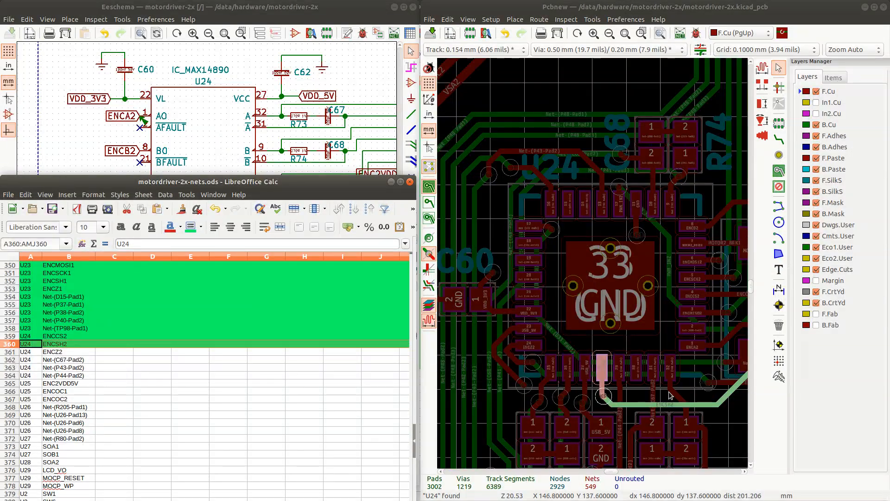
Highlight the ENCZ2 net at pad 24 of U24
click(527, 347)
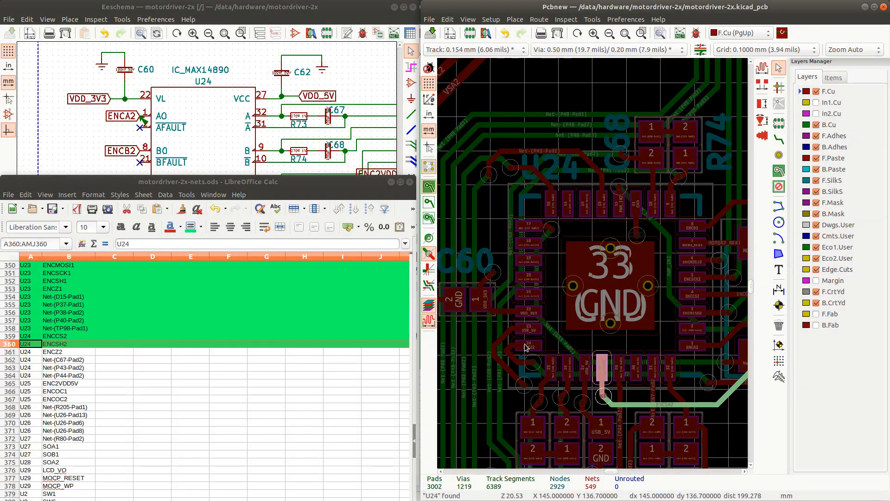
click(525, 362)
scroll(520, 365, up, 5)
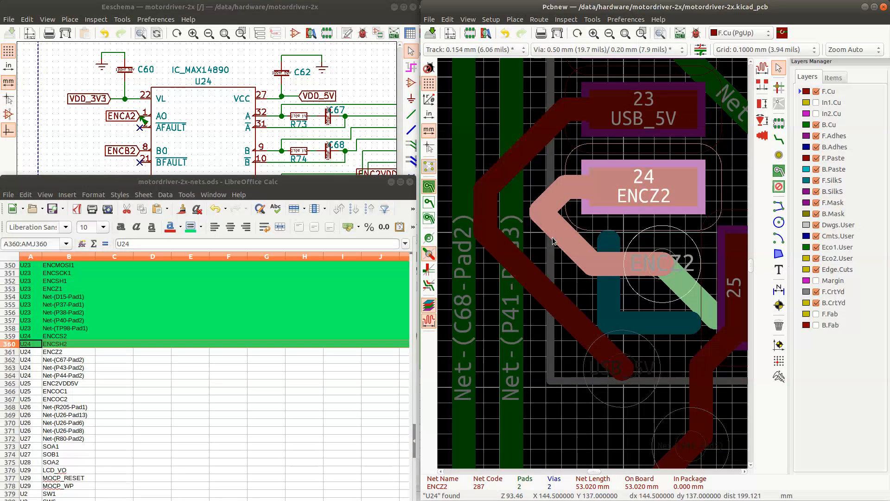
Shift the diagonal USB_5V and ENCZ2 track segments beside pads 23 and 24 of U24 to soften their sharp corners
scroll(553, 241, down, 3)
click(595, 293)
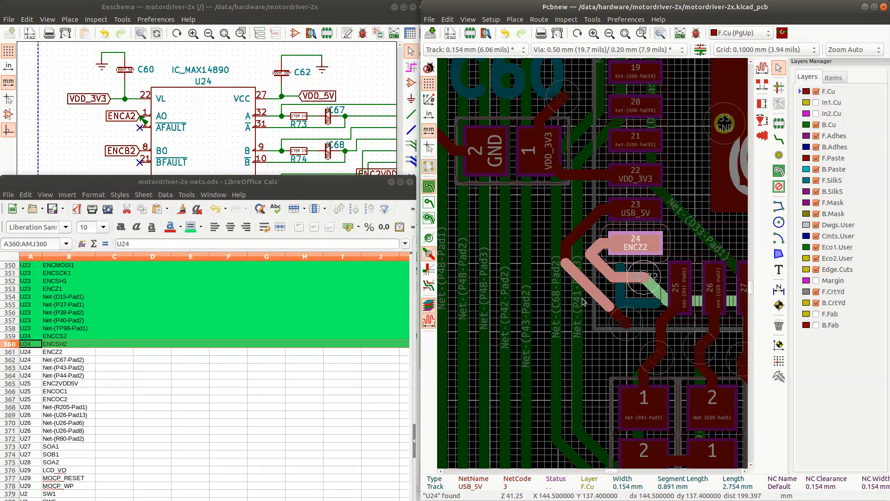
key(d)
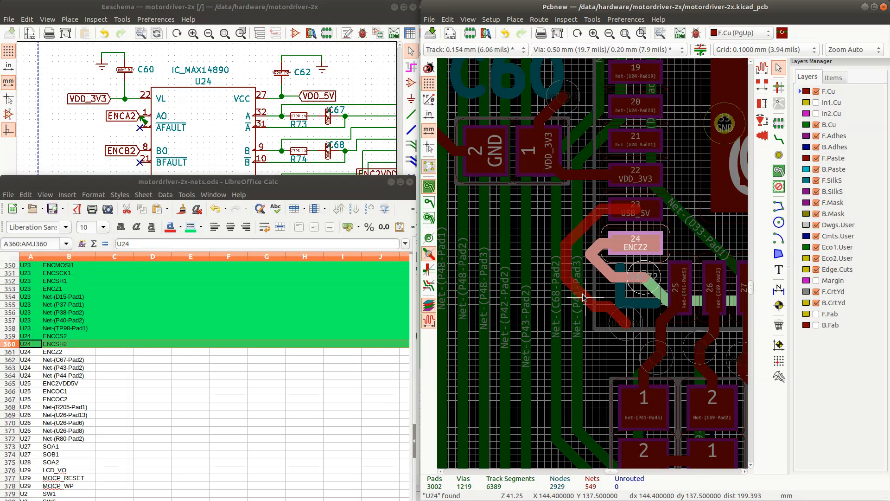
click(583, 296)
click(607, 272)
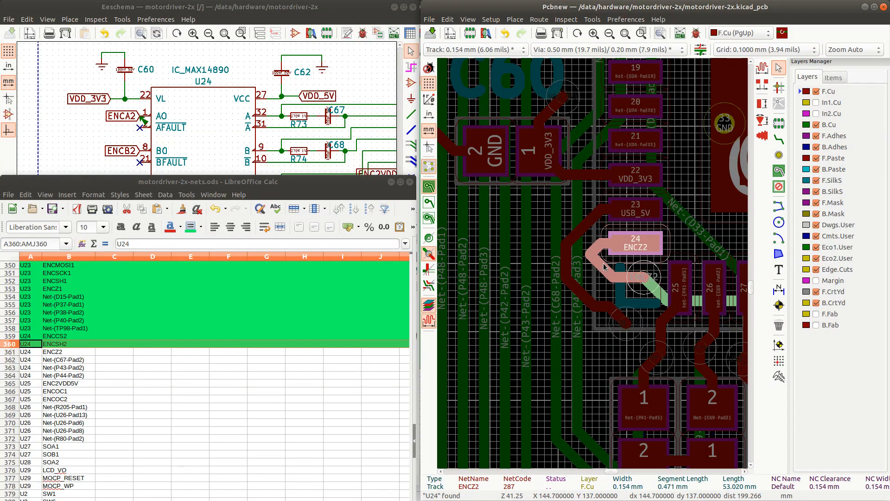
key(d)
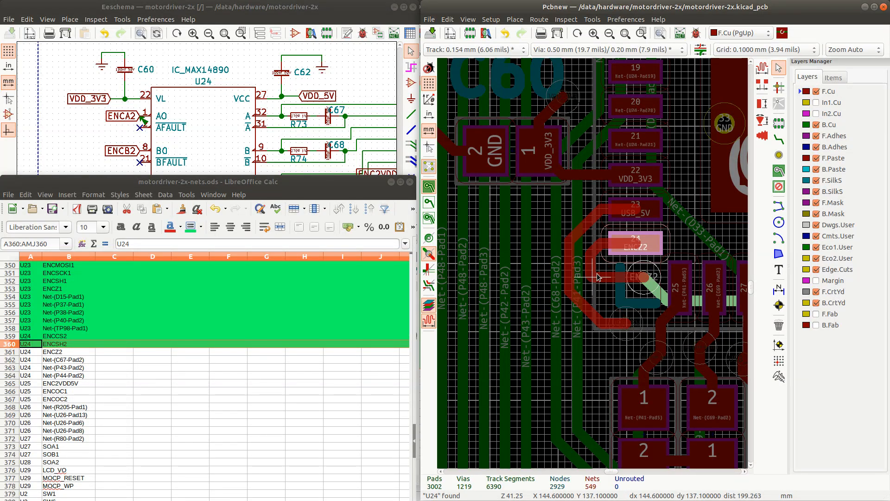
click(600, 267)
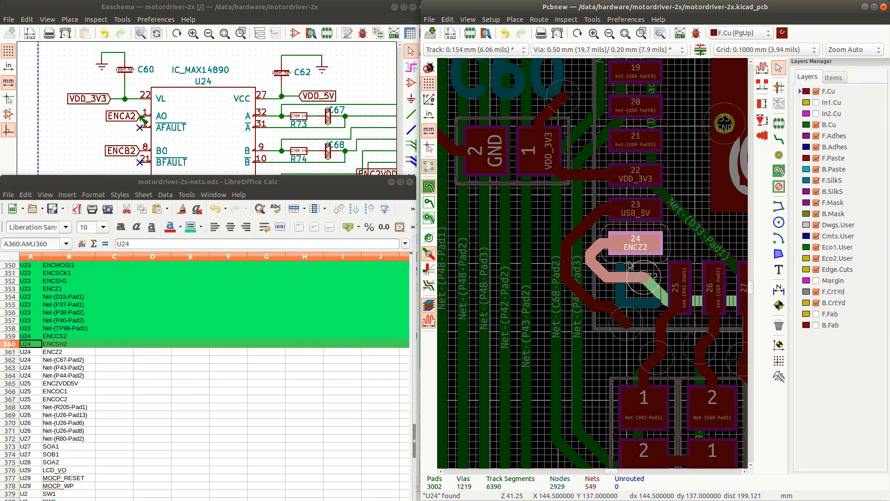
Follow the highlighted ENCZ2 route from U24 pad 24 along F.Cu to its pad on the large component
scroll(610, 264, down, 3)
scroll(593, 266, down, 3)
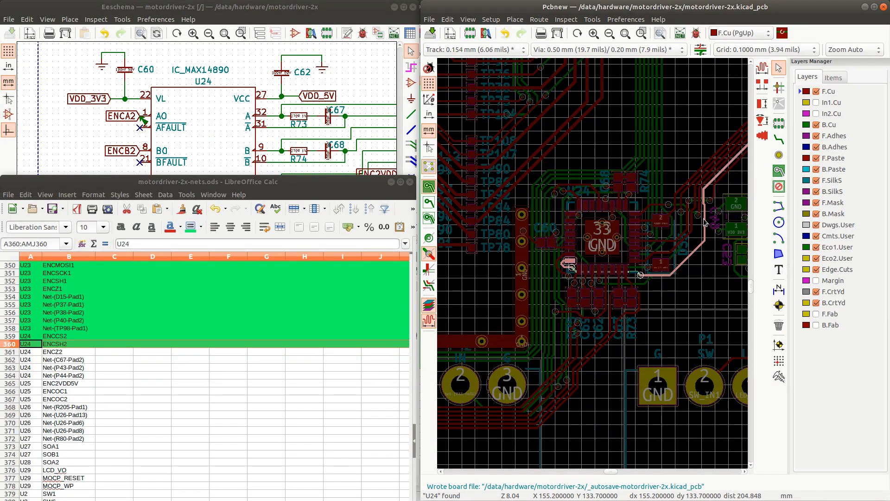
scroll(593, 266, up, 3)
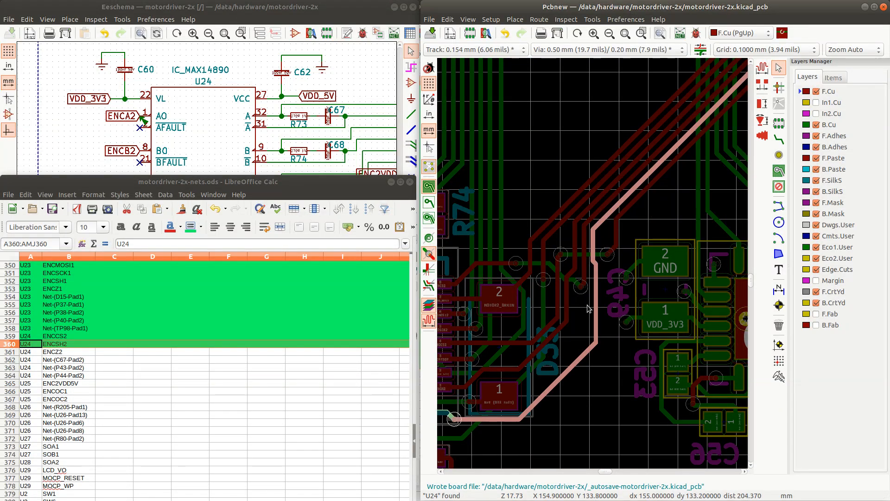
scroll(532, 396, down, 3)
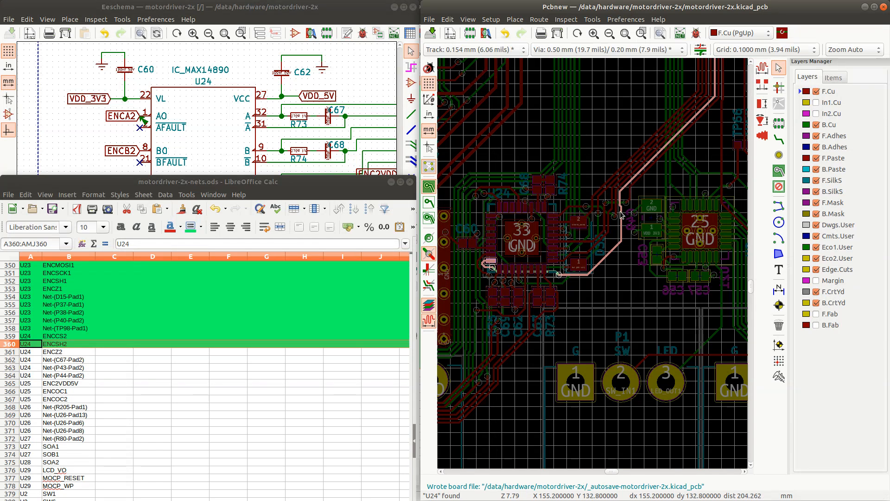
scroll(618, 230, down, 3)
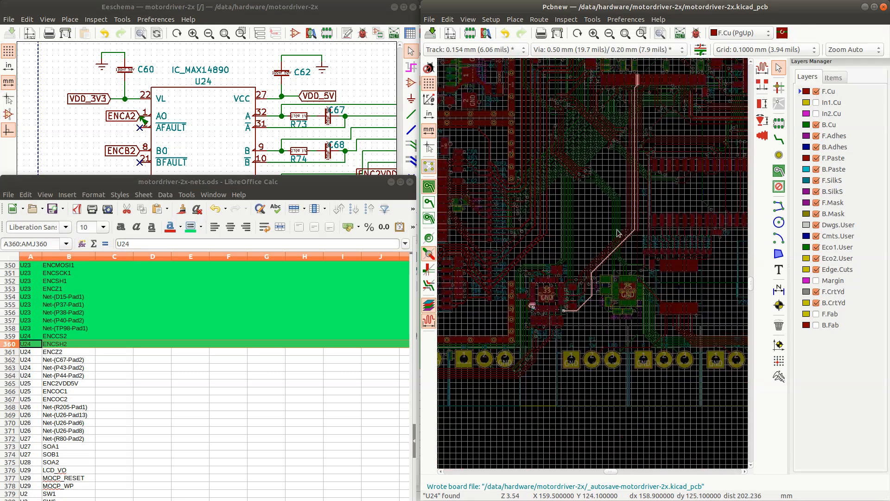
scroll(597, 263, up, 3)
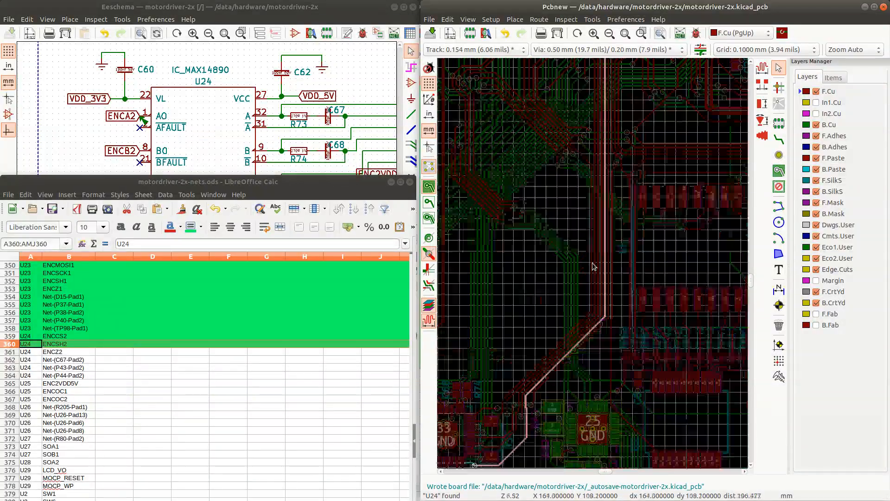
scroll(592, 263, down, 3)
scroll(593, 262, up, 3)
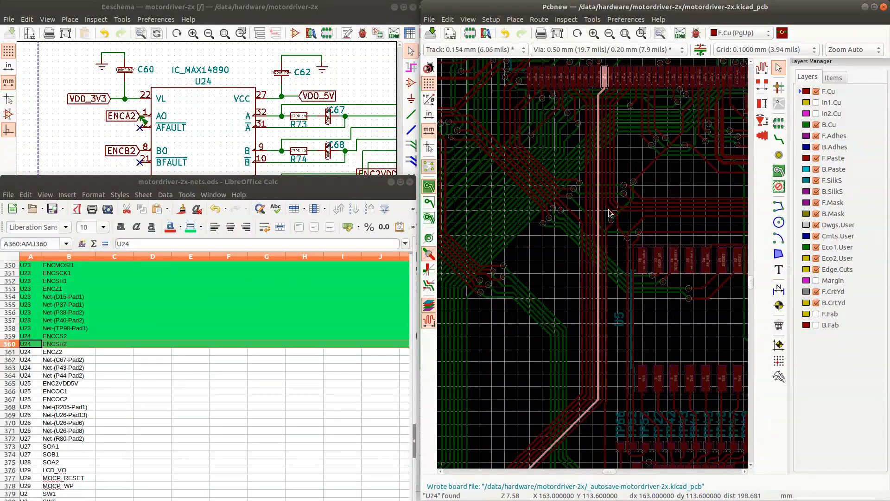
scroll(577, 319, down, 3)
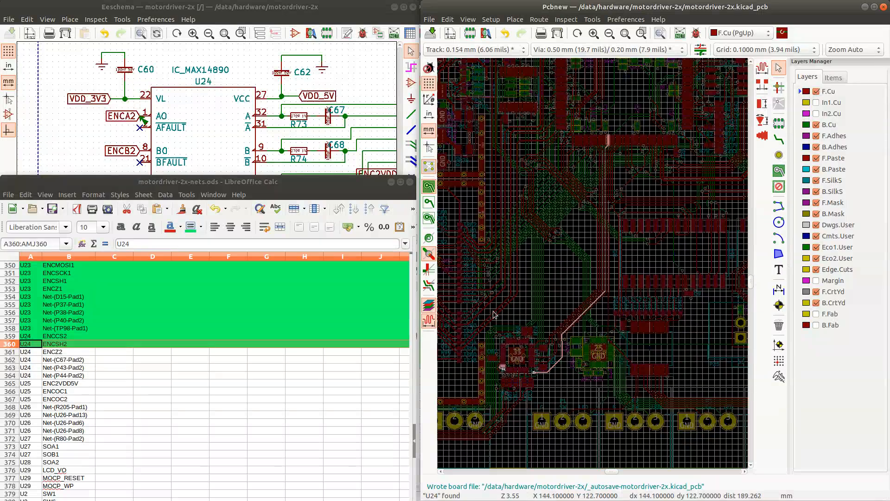
Mark the U24 ENCZ2 row (361) of the net checklist with the green background
click(10, 351)
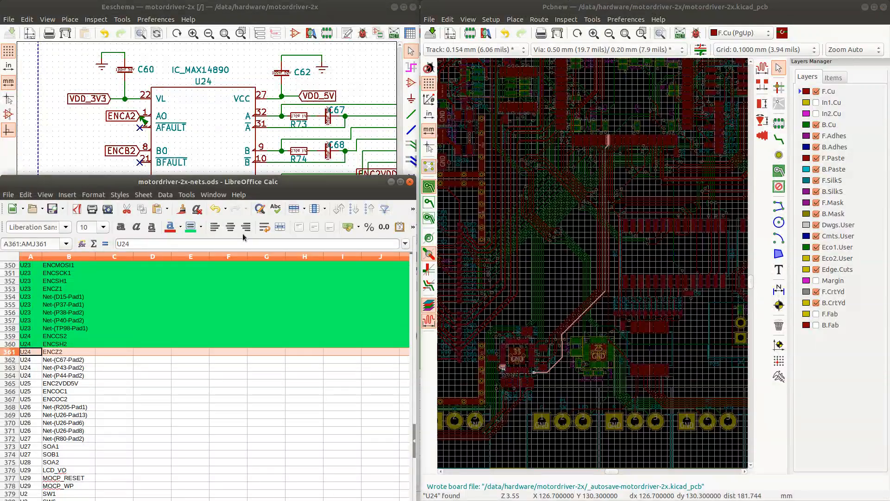
click(190, 226)
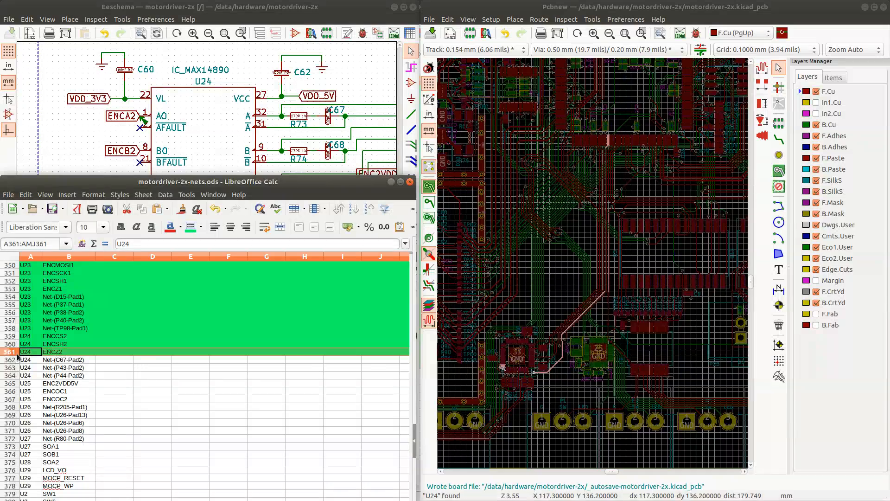
Examine the ENCZ2 route once more around U24 and in relation to the rest of the board
click(518, 375)
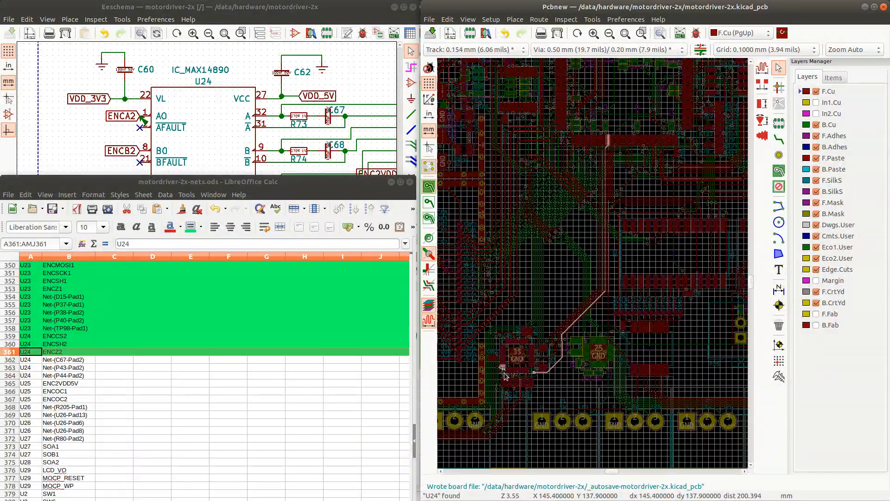
scroll(518, 375, up, 1)
scroll(604, 266, up, 1)
scroll(606, 270, up, 1)
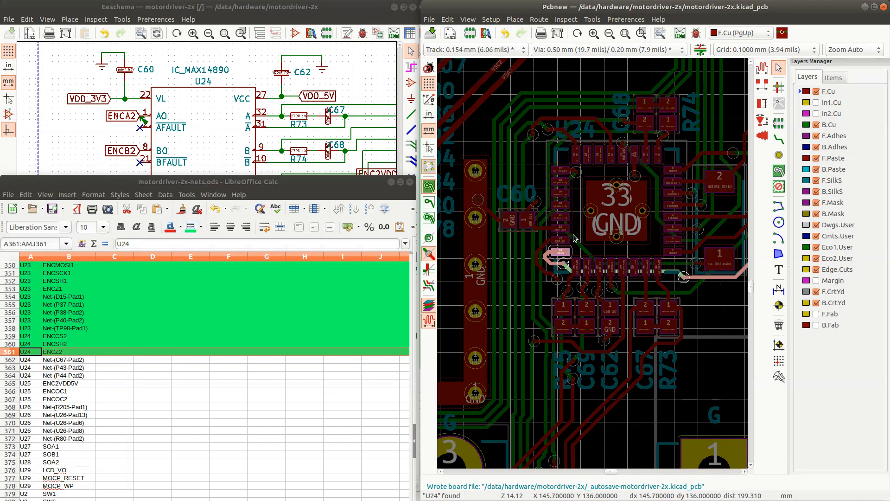
scroll(573, 238, down, 3)
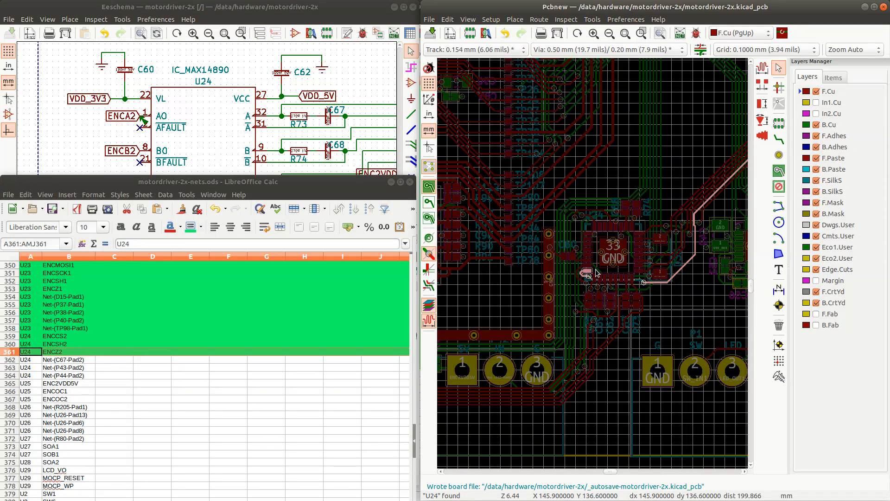
scroll(595, 272, down, 3)
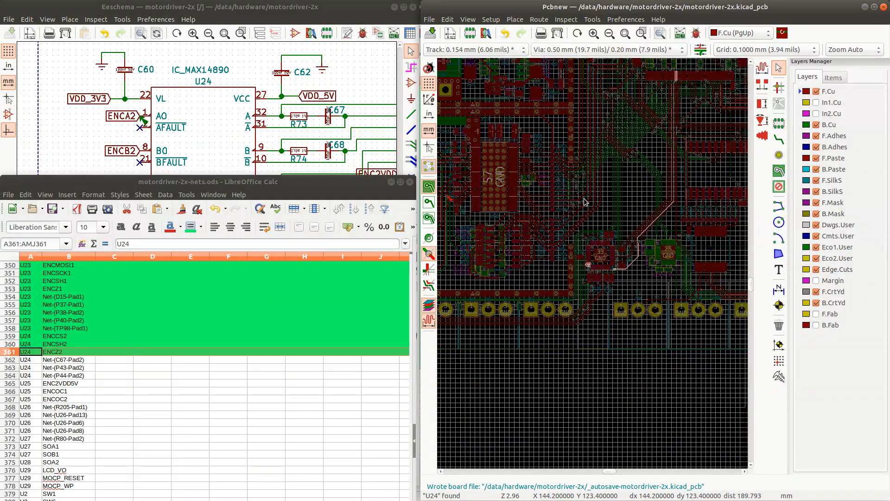
scroll(594, 254, up, 1)
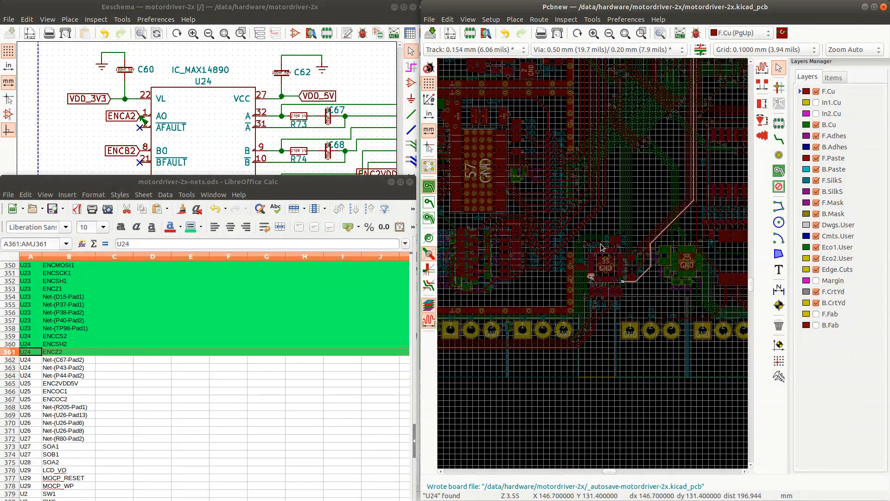
scroll(601, 246, down, 3)
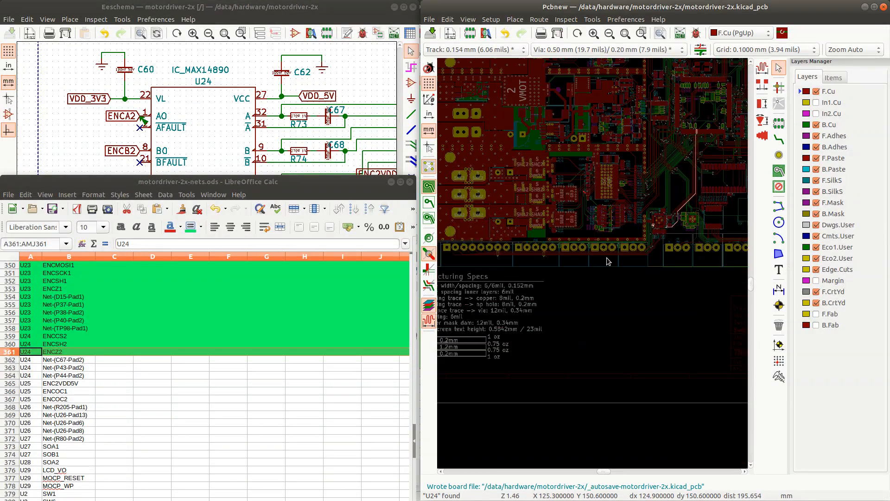
scroll(516, 327, up, 1)
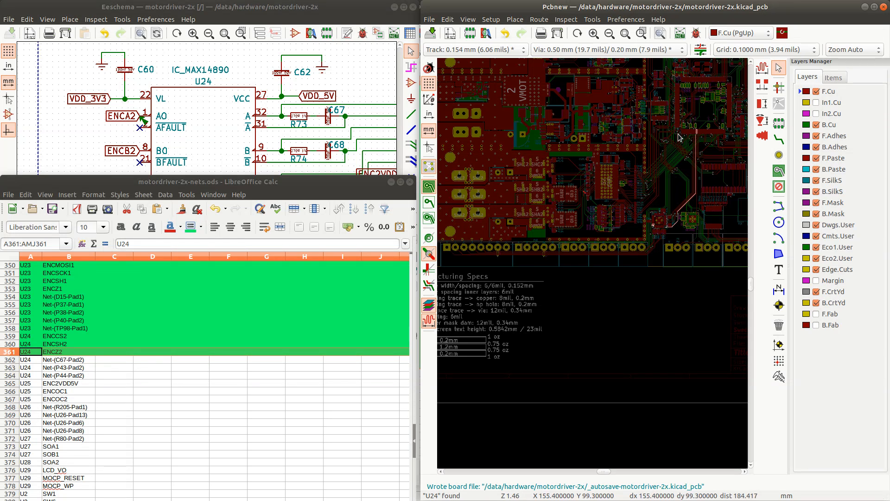
scroll(594, 267, up, 1)
scroll(591, 264, up, 1)
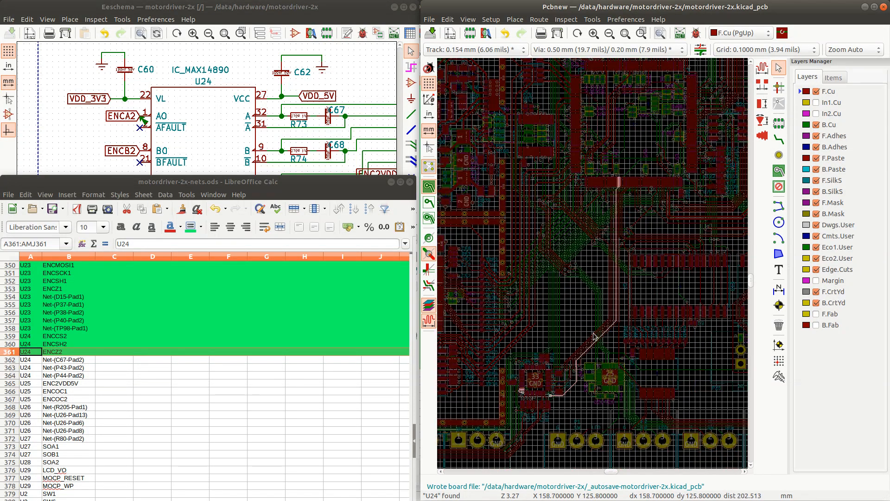
Drag the track leaving pad 25 of U24 so it runs diagonally from the pad, accepting the change to the locked item
scroll(593, 336, up, 2)
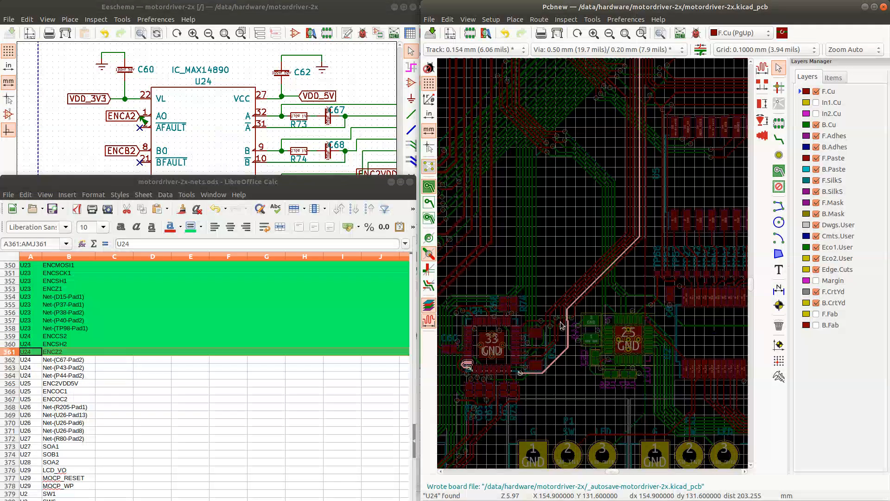
scroll(515, 365, up, 3)
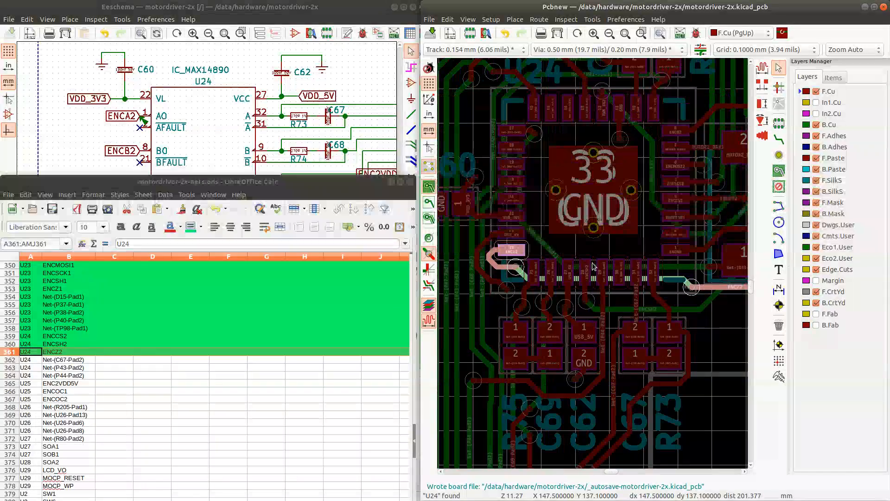
scroll(593, 267, up, 5)
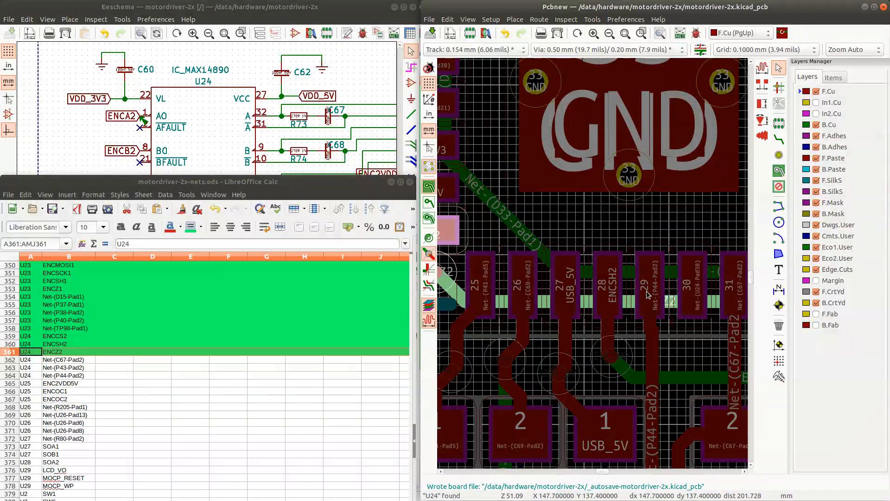
click(464, 321)
key(d)
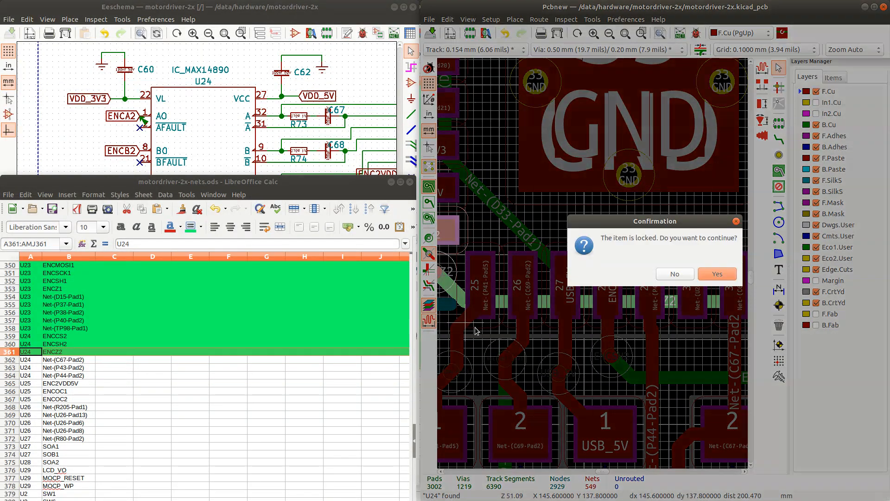
key(Return)
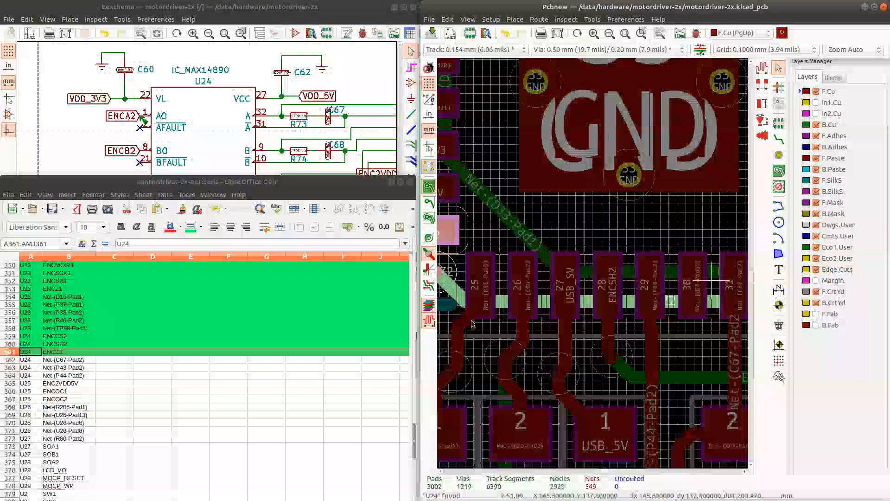
click(475, 330)
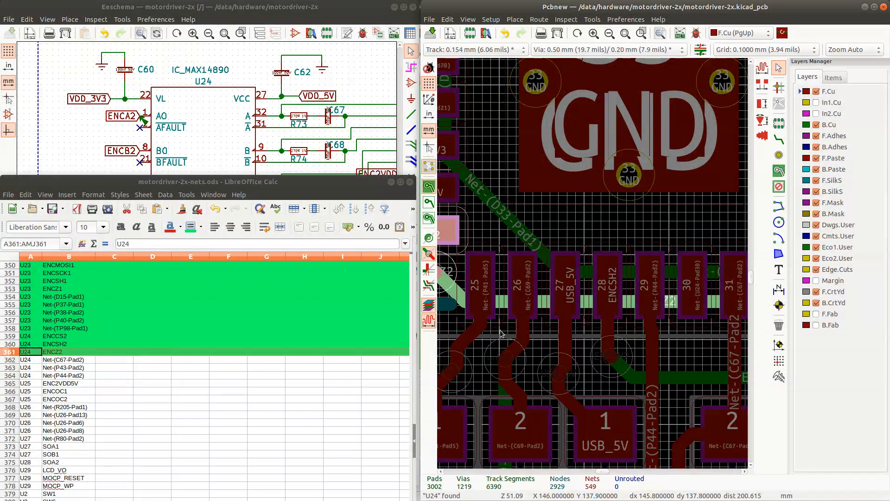
Inspect the tracks and vias around U24, including the ENCZ2 route leaving beneath its pads
scroll(530, 297, down, 1)
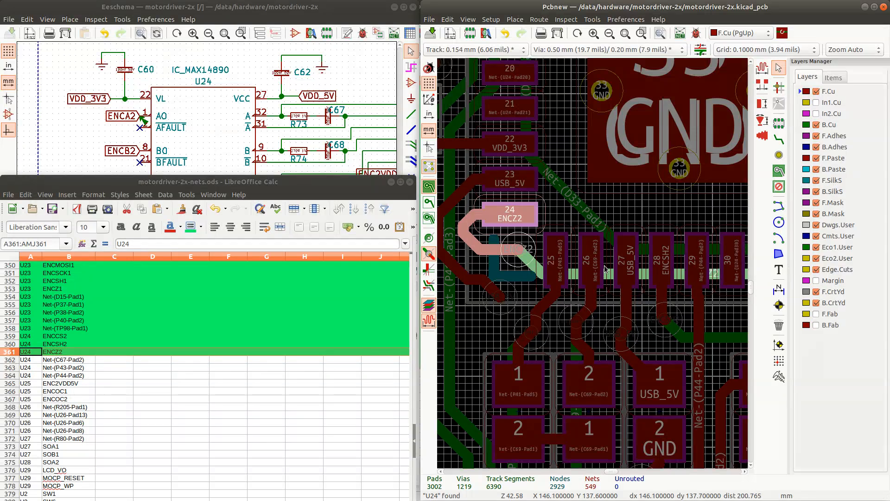
scroll(515, 142, down, 3)
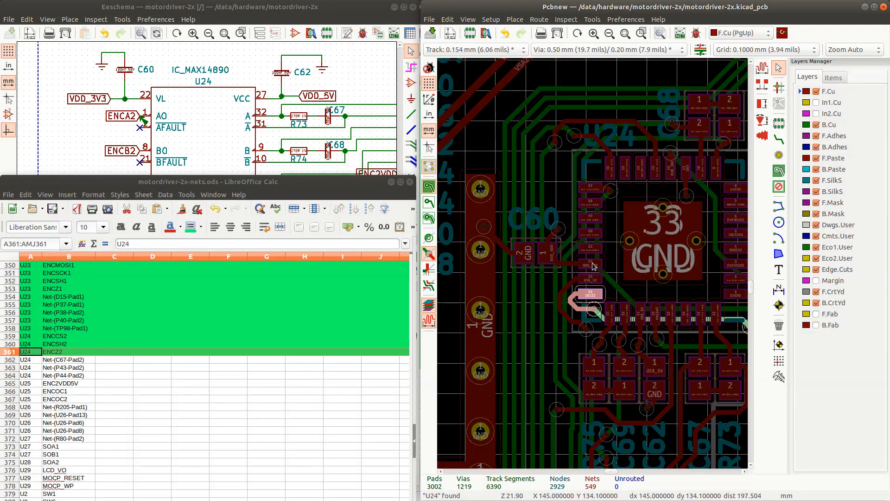
scroll(595, 226, up, 3)
scroll(602, 267, down, 1)
scroll(640, 299, down, 1)
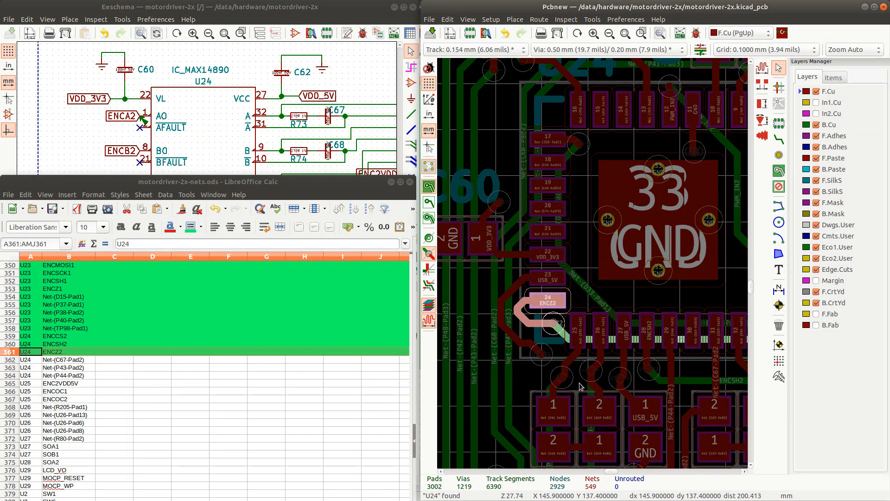
scroll(623, 172, down, 3)
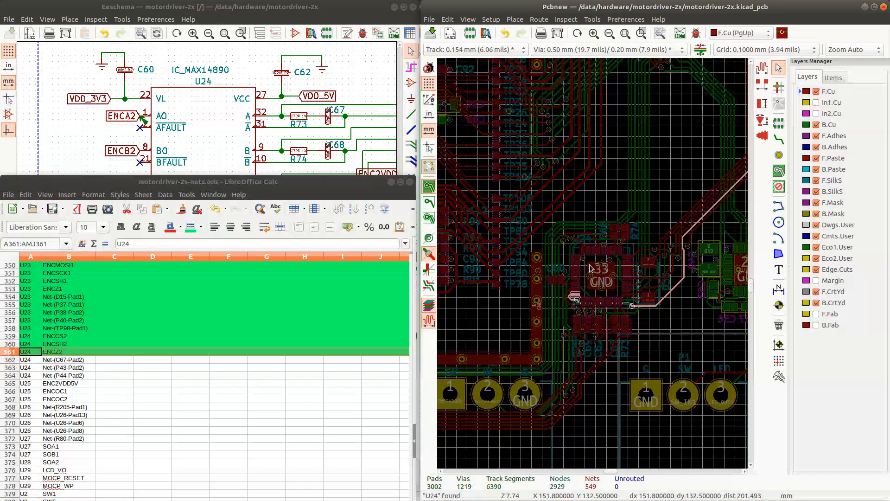
scroll(588, 263, up, 1)
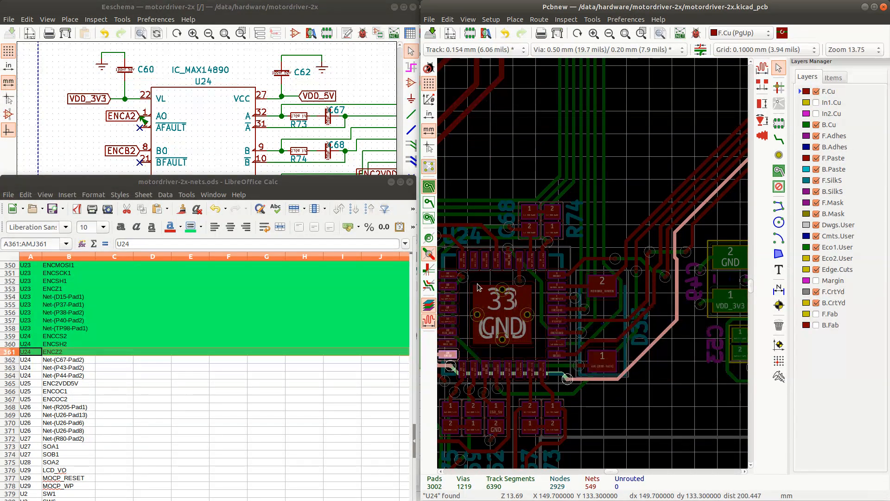
Locate pad 31 along the edge of U24 and highlight its net, Net-(C67-Pad2)
scroll(593, 264, up, 3)
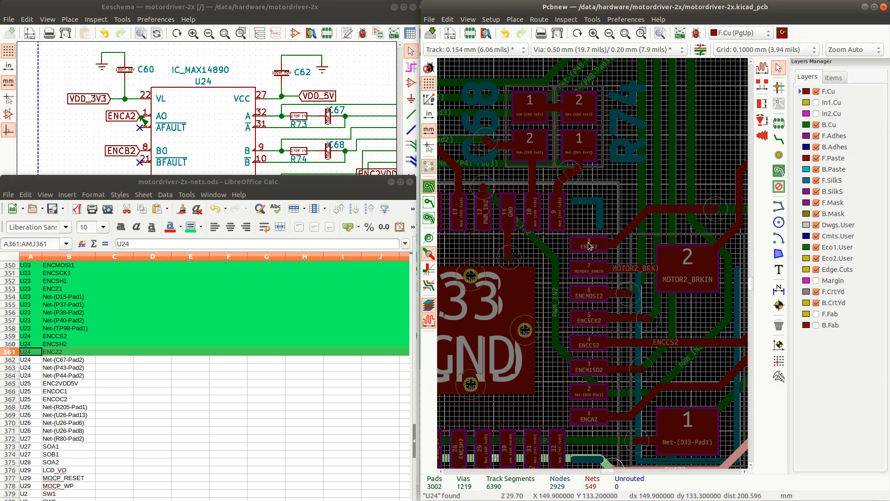
scroll(588, 243, down, 3)
scroll(562, 297, down, 1)
scroll(532, 286, up, 3)
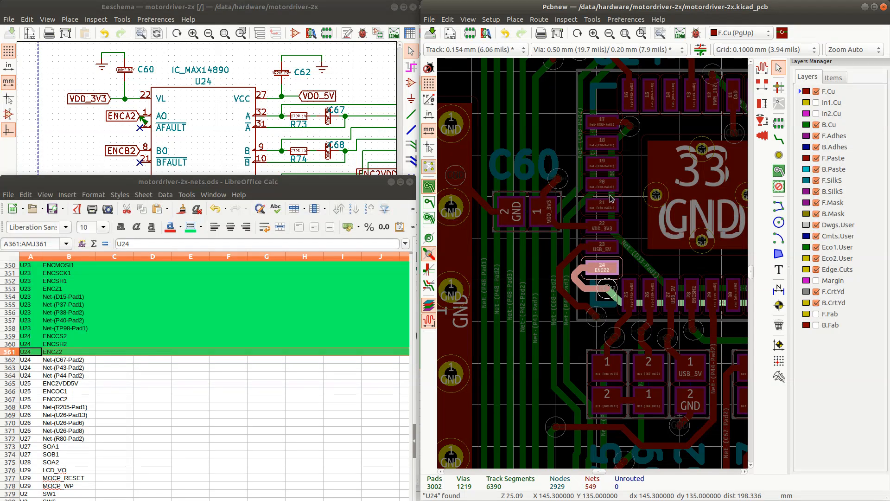
scroll(654, 103, up, 3)
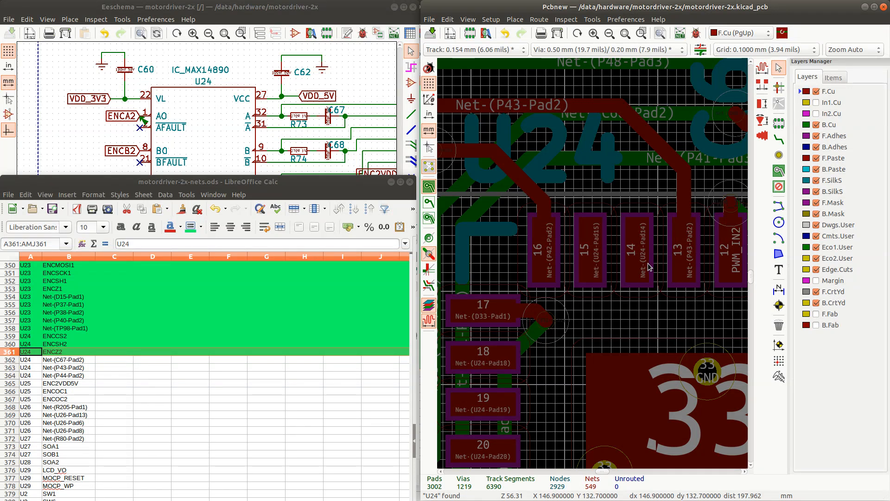
scroll(649, 267, down, 1)
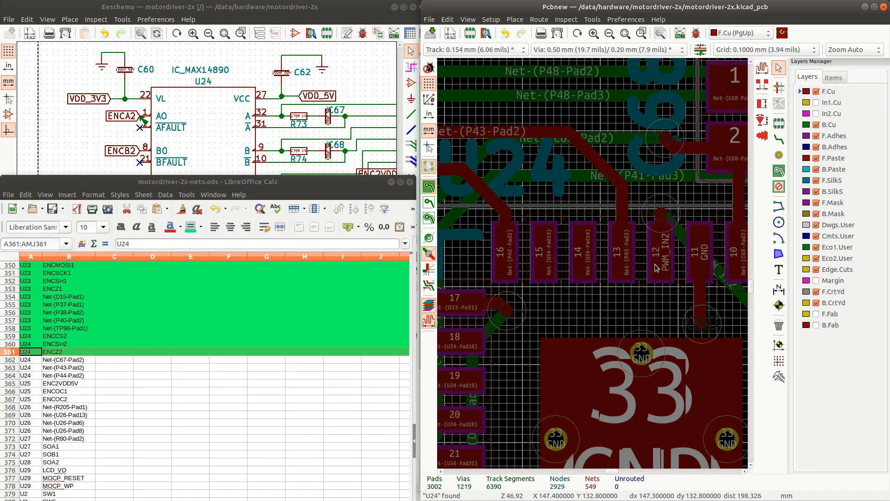
scroll(685, 264, down, 2)
scroll(650, 296, up, 2)
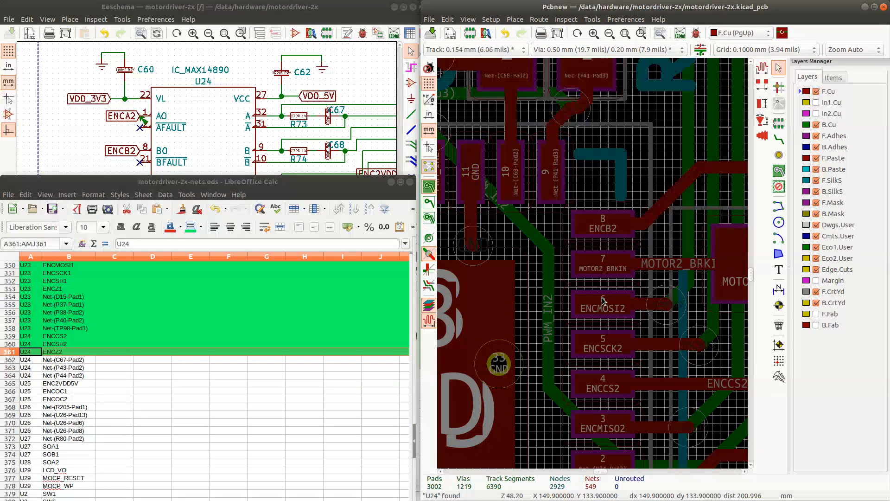
scroll(599, 381, down, 1)
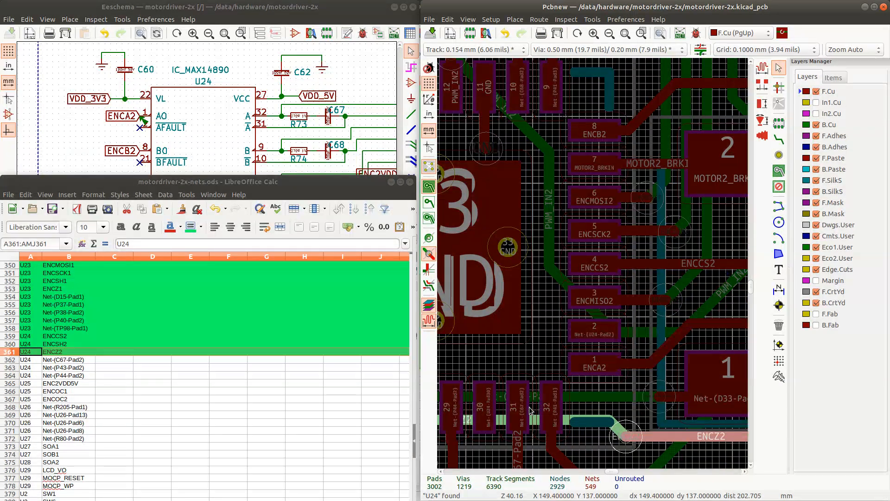
scroll(513, 417, down, 1)
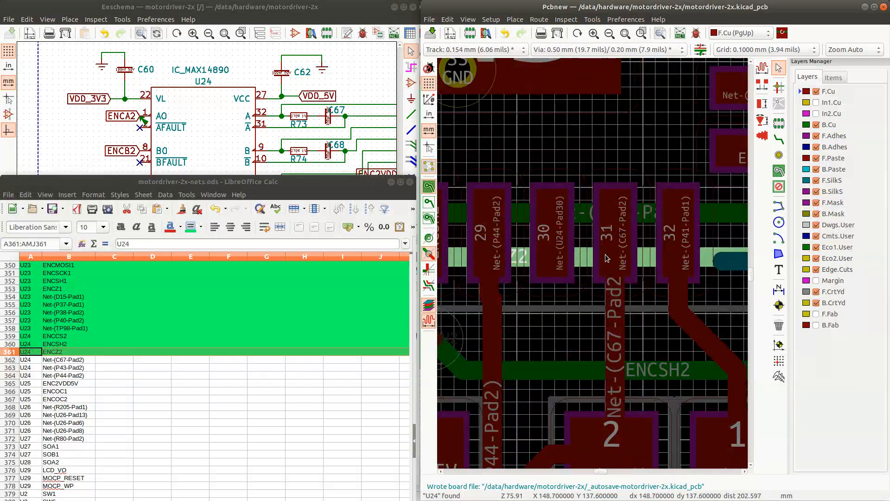
scroll(591, 268, up, 2)
click(593, 266)
Trace the highlighted Net-(C67-Pad2) route from U24 past C67 and along the board's lower edge
scroll(593, 267, down, 7)
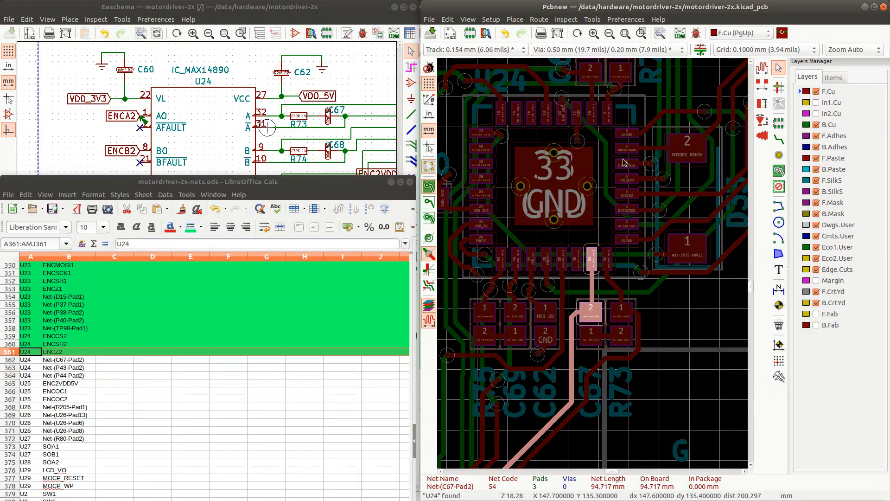
scroll(563, 402, down, 4)
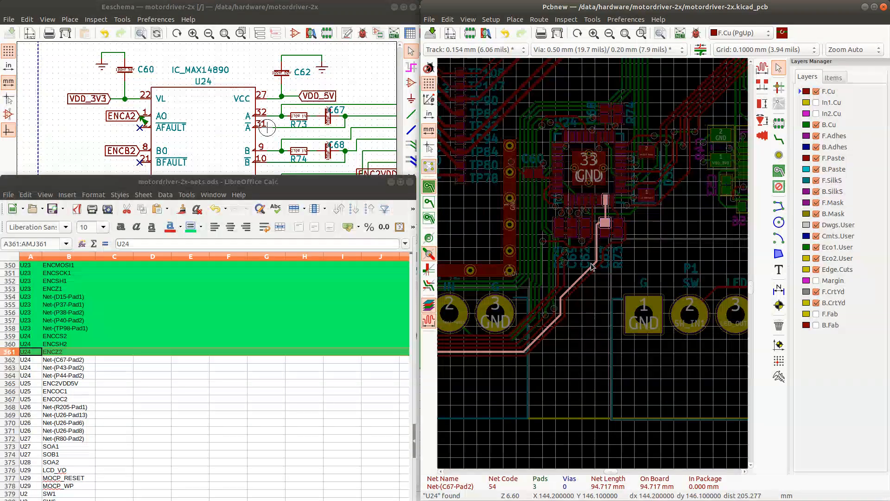
scroll(592, 267, down, 3)
scroll(575, 266, down, 2)
scroll(590, 266, up, 3)
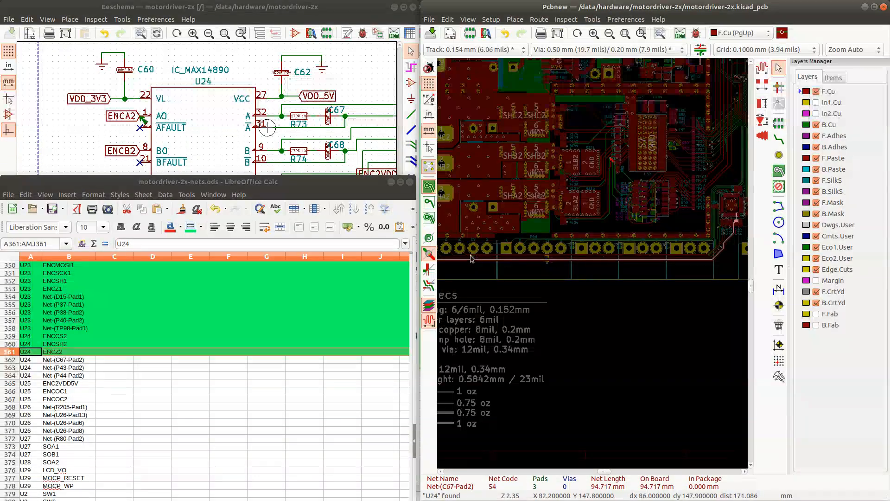
scroll(593, 267, down, 3)
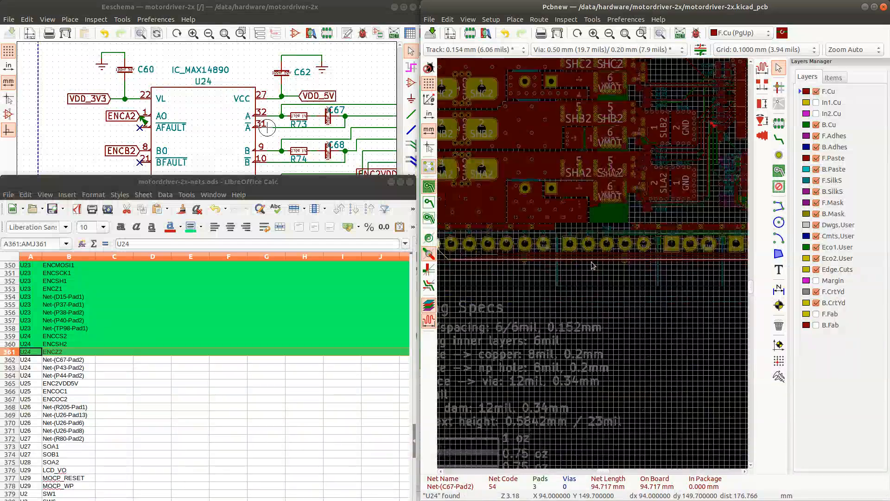
scroll(597, 266, up, 5)
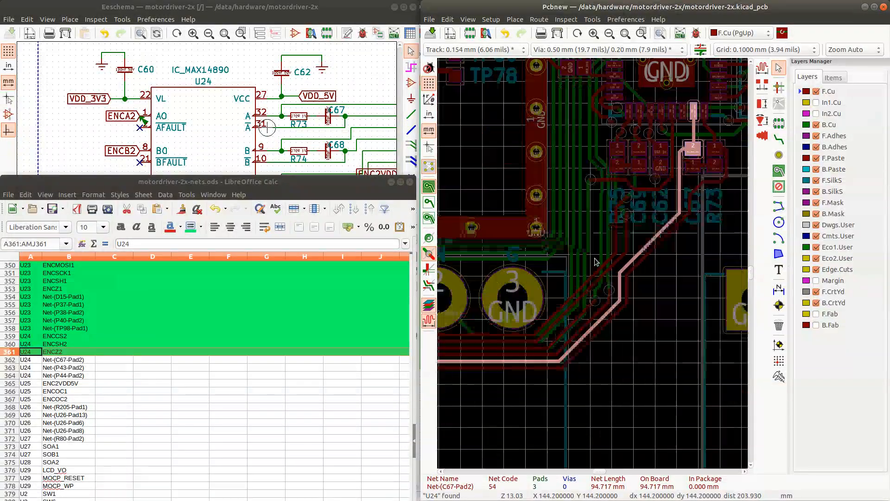
Lock the tracks of Net-(C67-Pad2) through their track properties
click(657, 237)
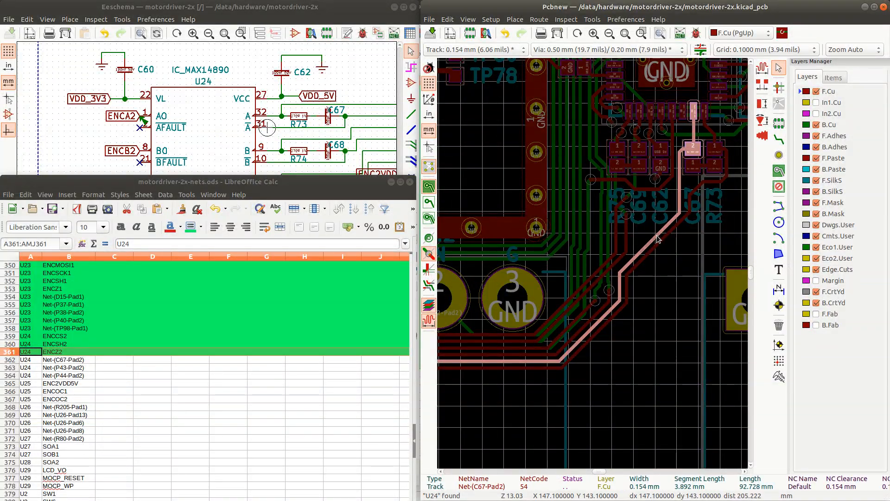
key(Escape)
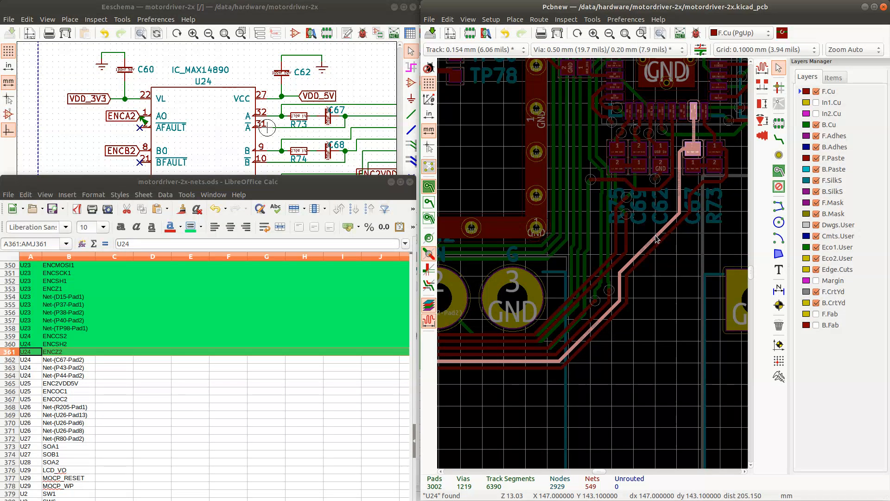
key(e)
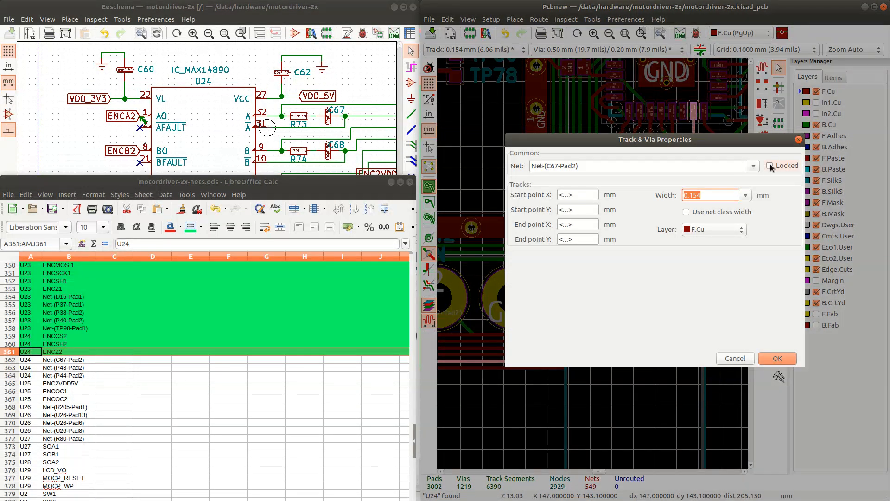
click(777, 358)
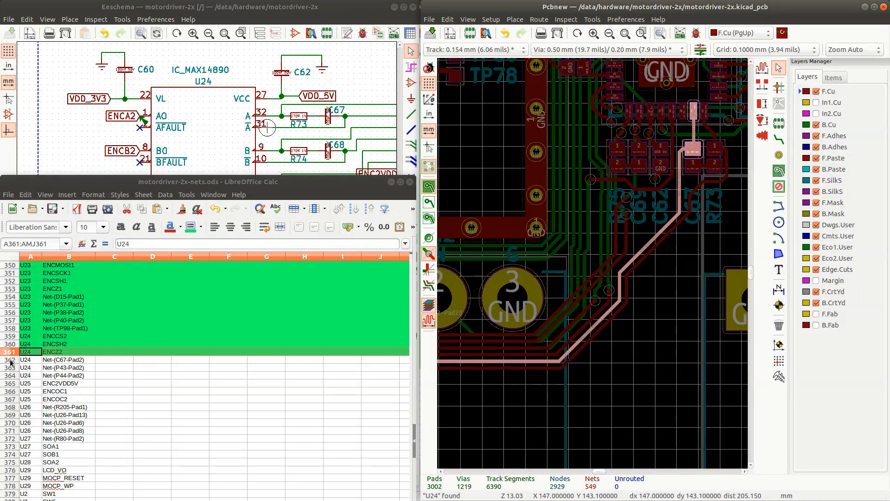
Mark the U24 Net-(C67-Pad2) row (362) of the net checklist with the green background
click(11, 361)
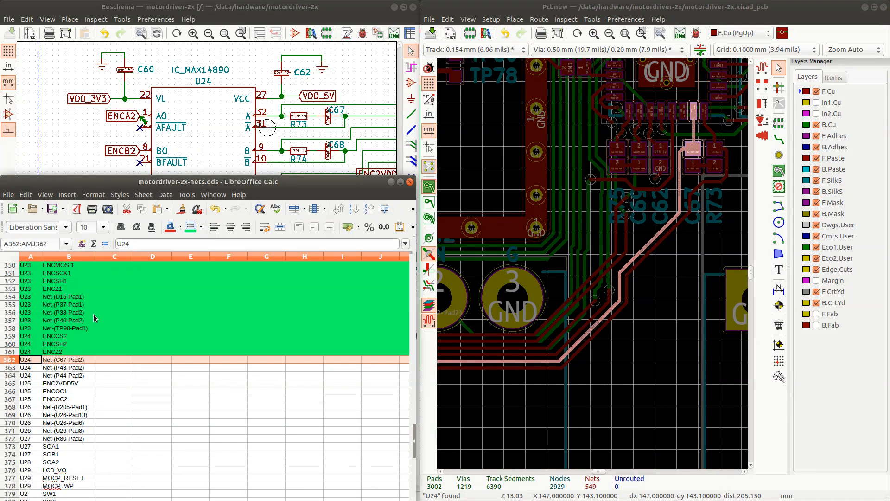
click(191, 226)
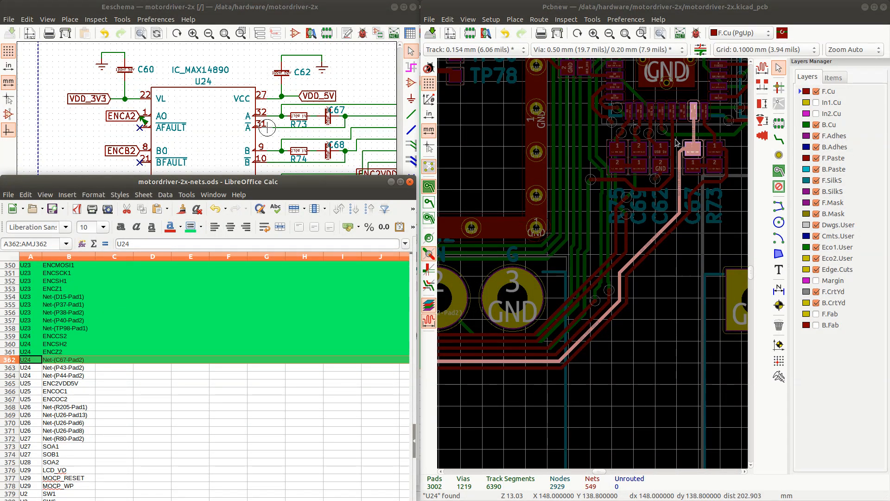
Look around the U24 pads for pad 13 and highlight its net, Net-(P43-Pad2)
scroll(677, 142, down, 1)
scroll(557, 267, up, 3)
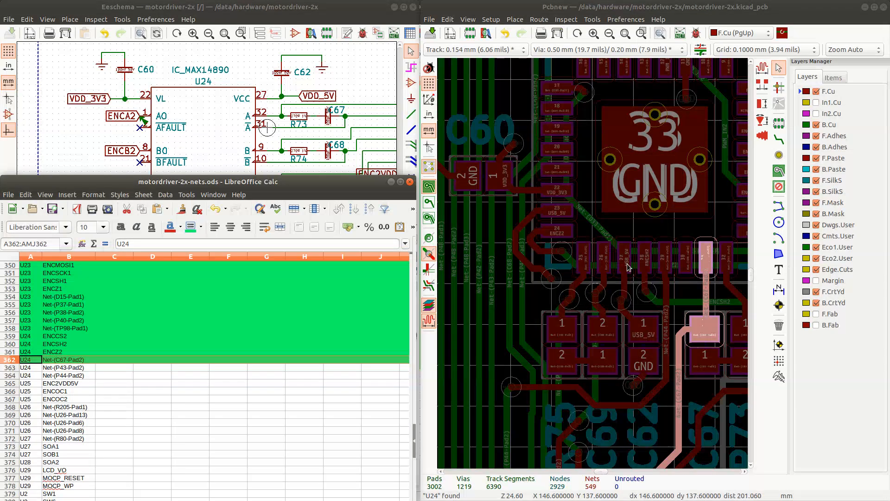
scroll(584, 268, up, 3)
scroll(504, 268, down, 1)
scroll(522, 177, down, 5)
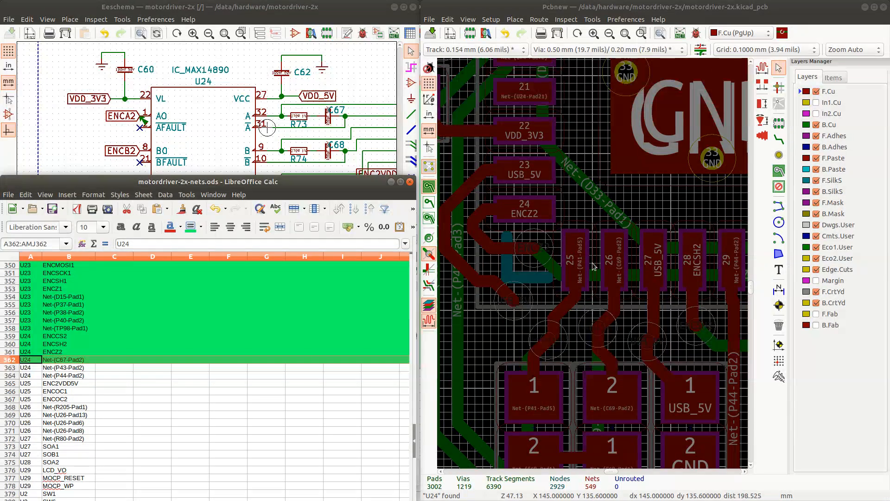
scroll(604, 197, up, 5)
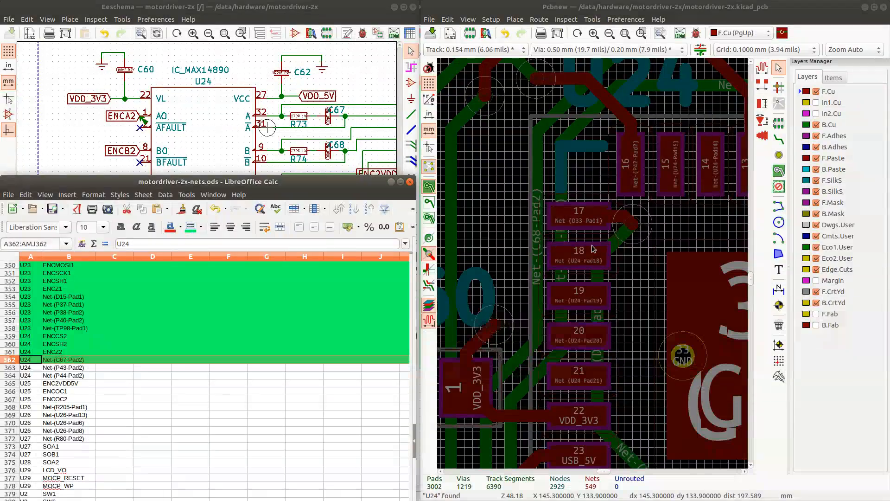
scroll(648, 218, down, 1)
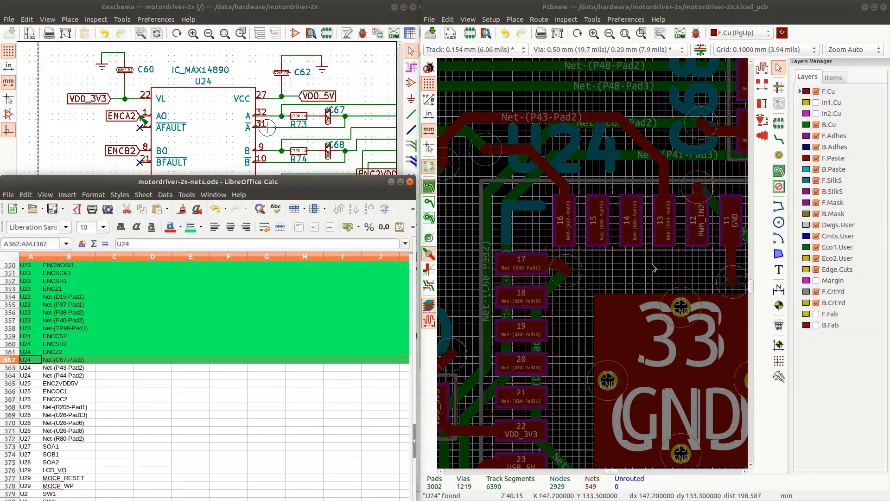
click(670, 222)
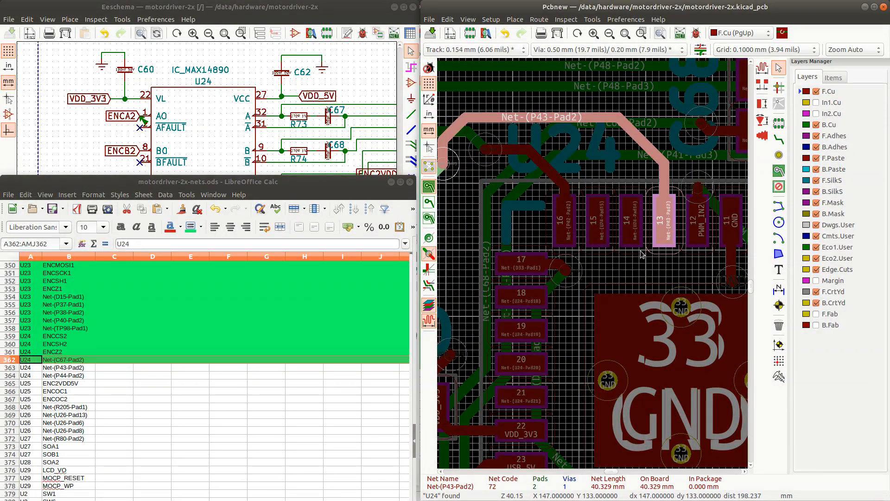
Trace the highlighted Net-(P43-Pad2) route from U24 to the lower connector, with B.Cu as the active layer
scroll(575, 271, down, 4)
scroll(594, 264, down, 4)
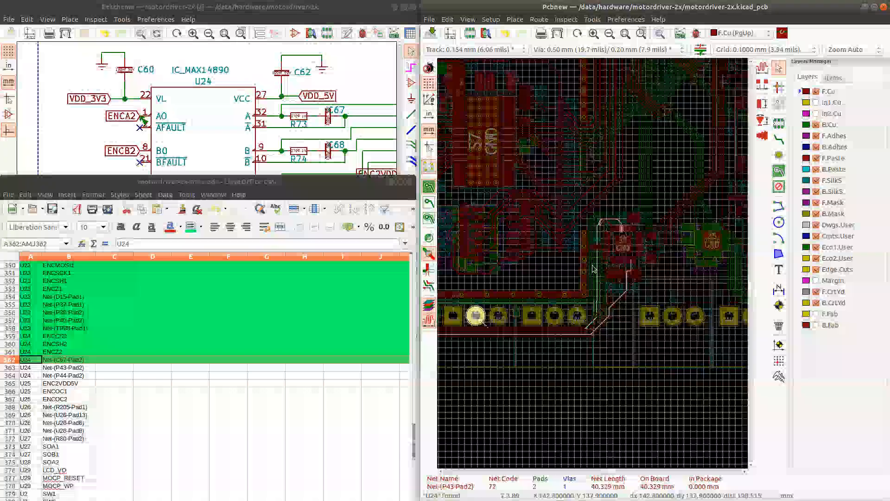
scroll(592, 262, up, 5)
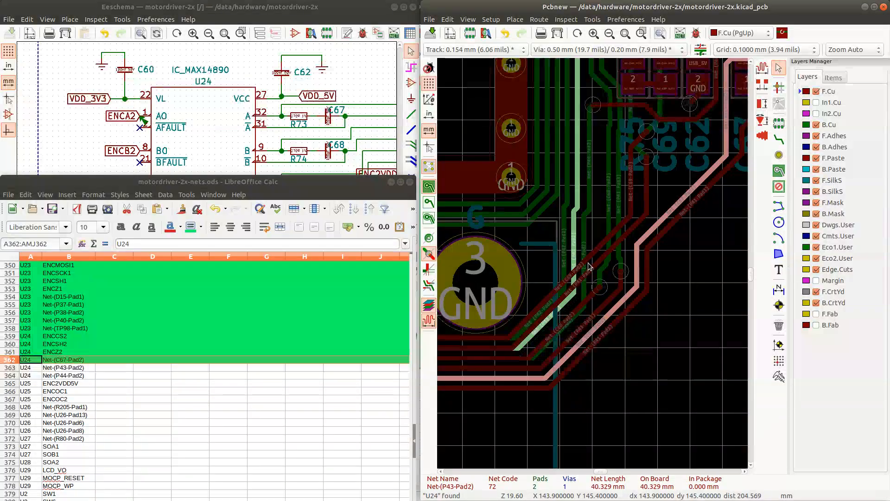
scroll(547, 308, down, 4)
scroll(596, 268, up, 4)
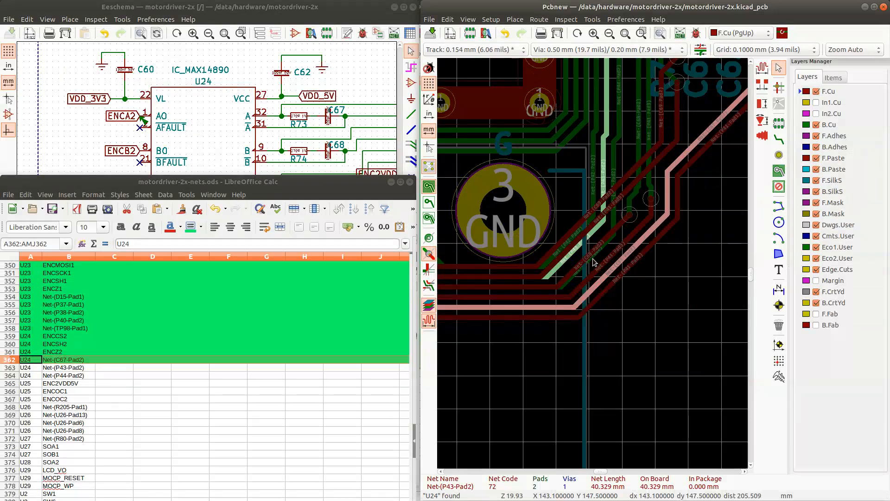
click(829, 125)
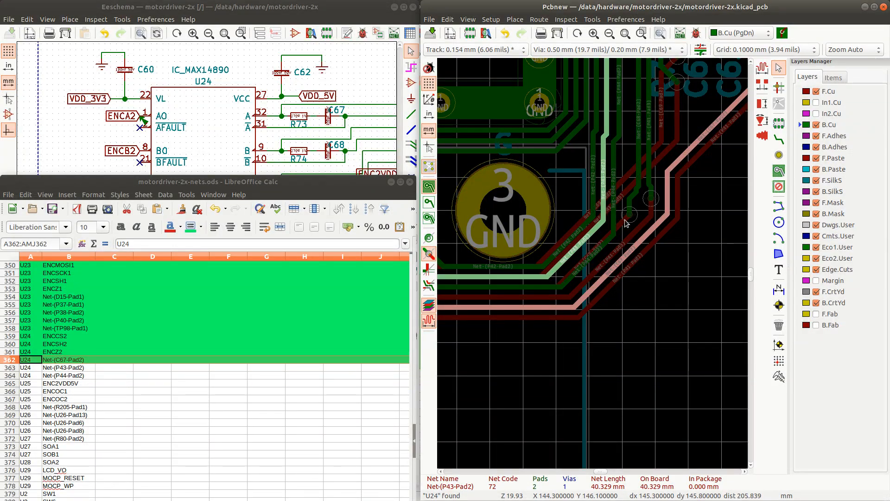
scroll(598, 264, down, 4)
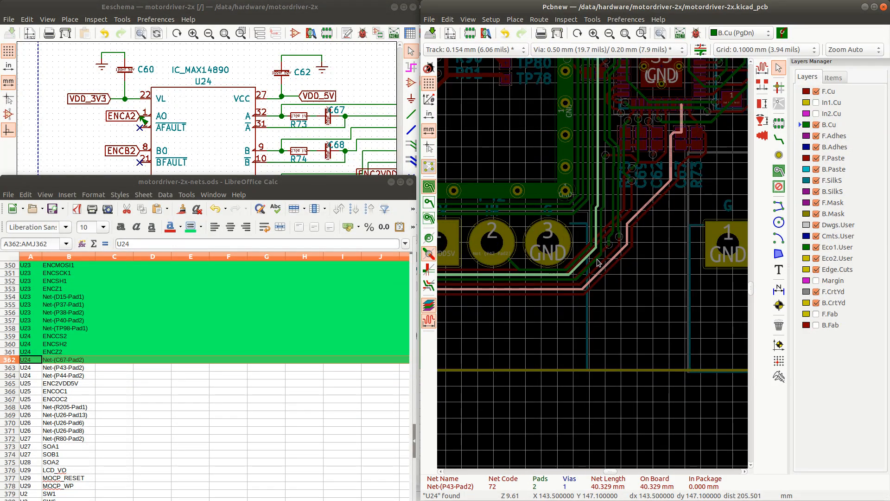
scroll(595, 264, up, 4)
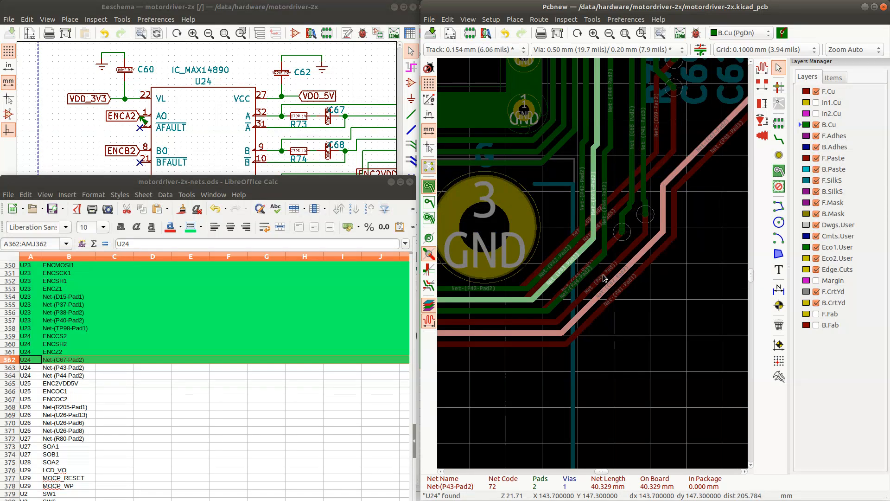
scroll(587, 151, down, 1)
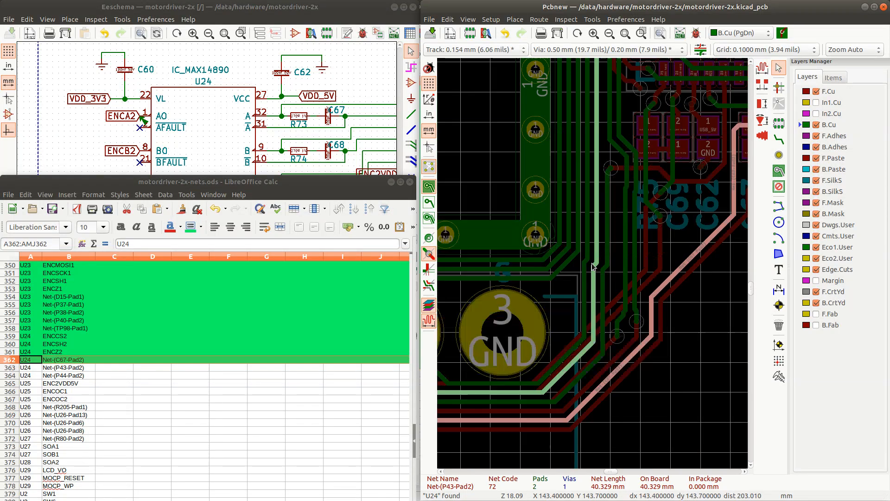
Check the tracks beside the Net-(P43-Pad2) bend and try to move the nearby 0.500 mm Net-(C68-Pad2) via
click(585, 262)
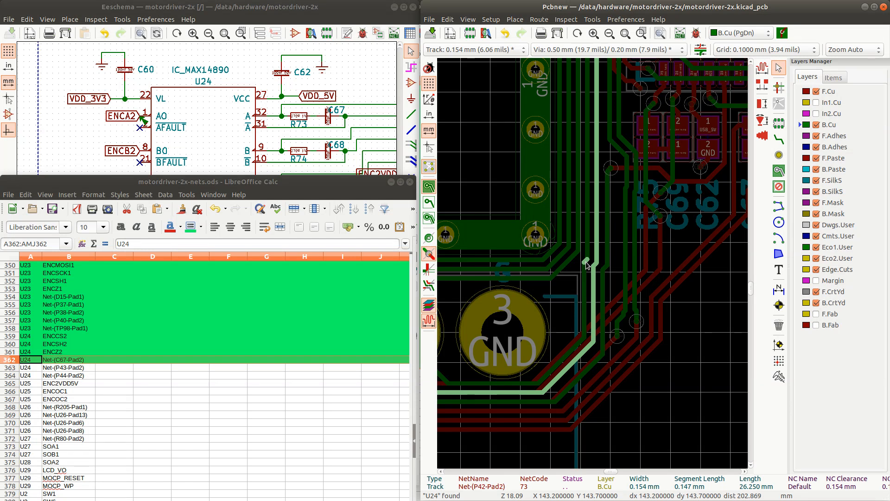
click(604, 323)
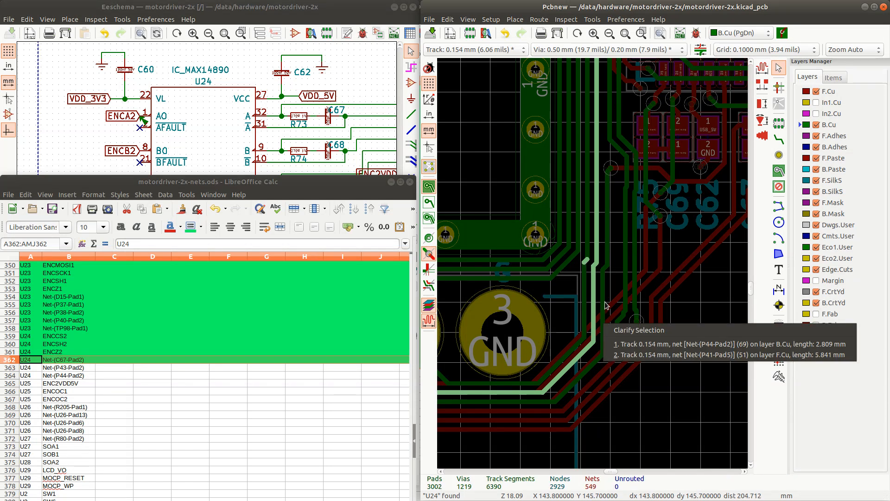
click(605, 302)
click(620, 337)
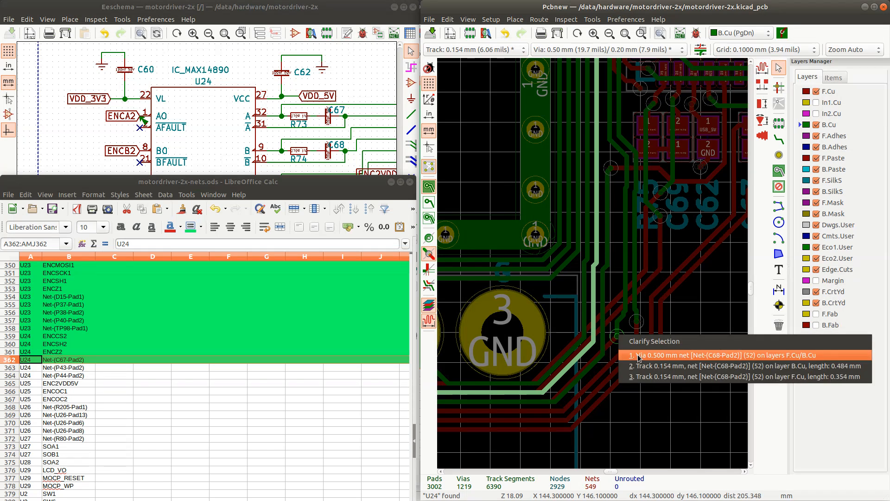
click(634, 356)
drag(617, 333, 622, 330)
click(710, 275)
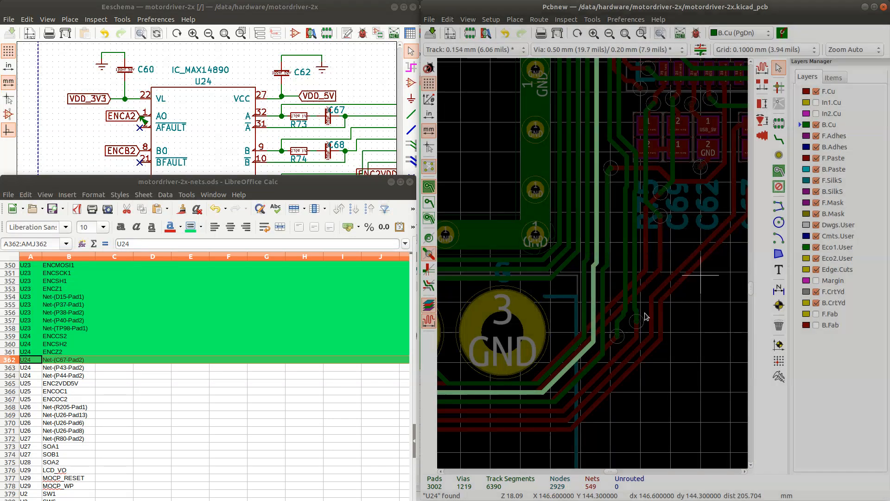
key(Escape)
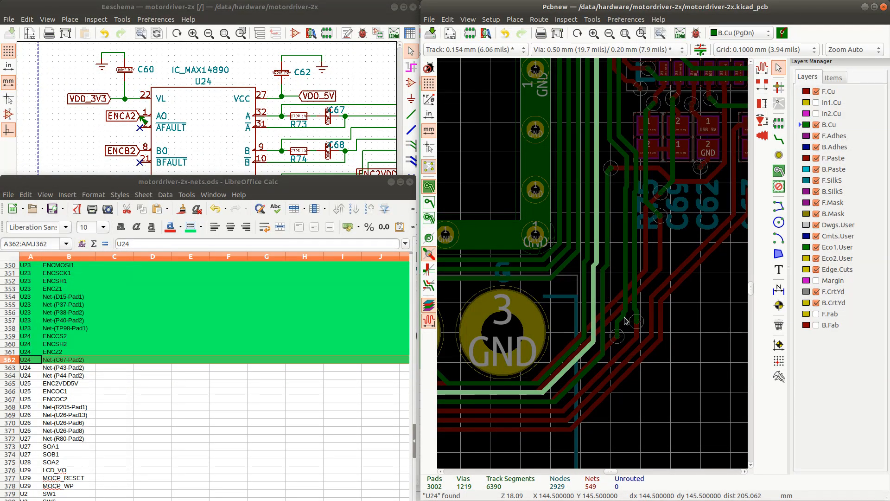
Drag the short Net-(C68-Pad2) segment between the vertical run and the via to straighten the bend
click(622, 317)
click(647, 337)
scroll(621, 314, up, 3)
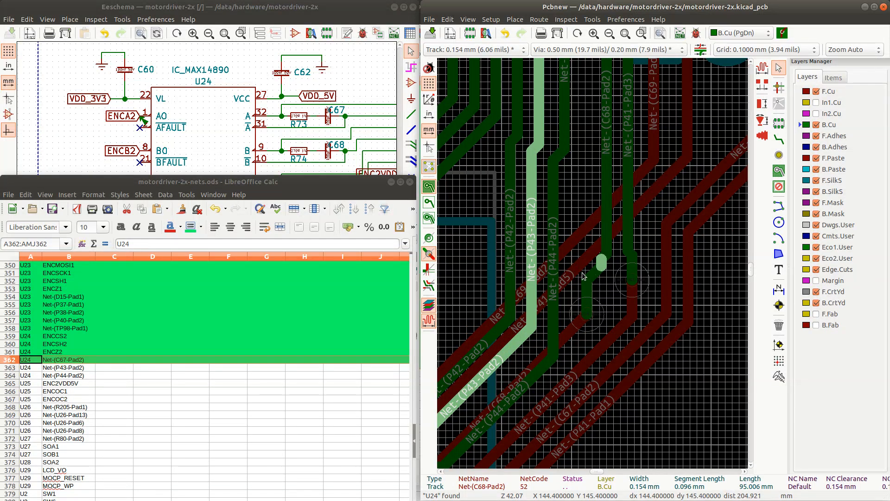
key(d)
click(587, 277)
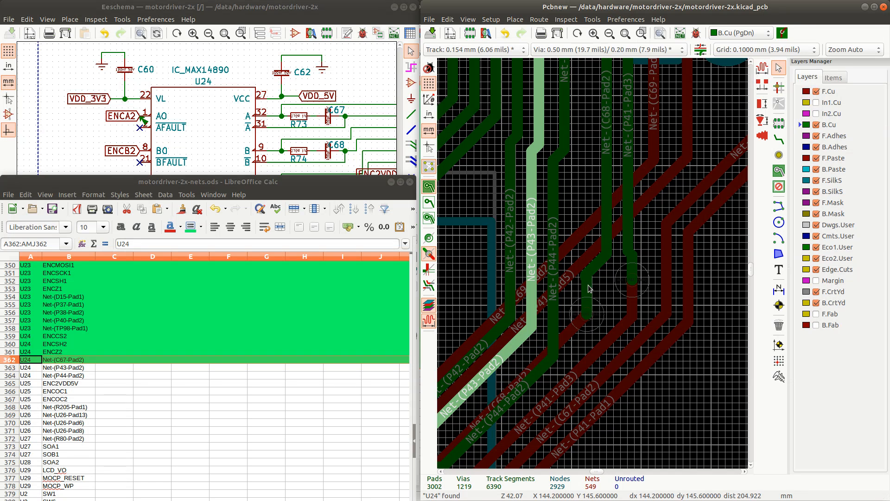
Delete the leftover 0.027 mm and 0.030 mm Net-(C68-Pad2) track stubs at the bend above the via
click(585, 276)
click(585, 278)
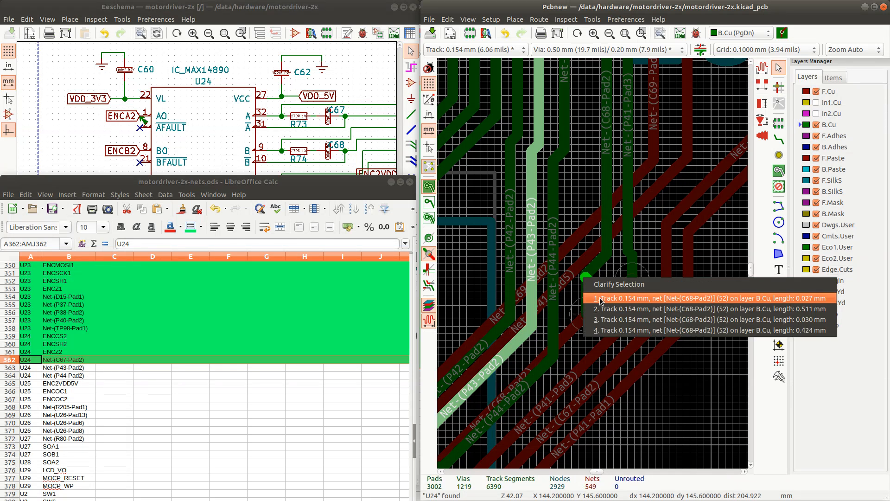
click(600, 298)
click(596, 278)
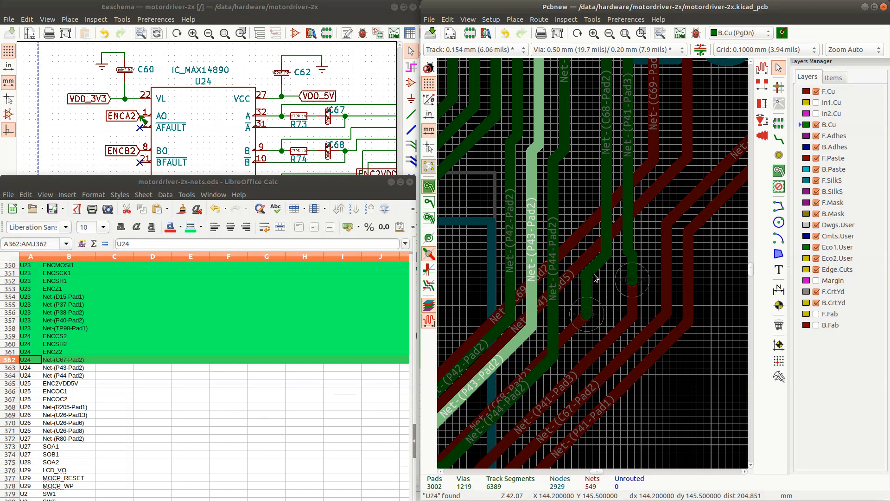
click(587, 278)
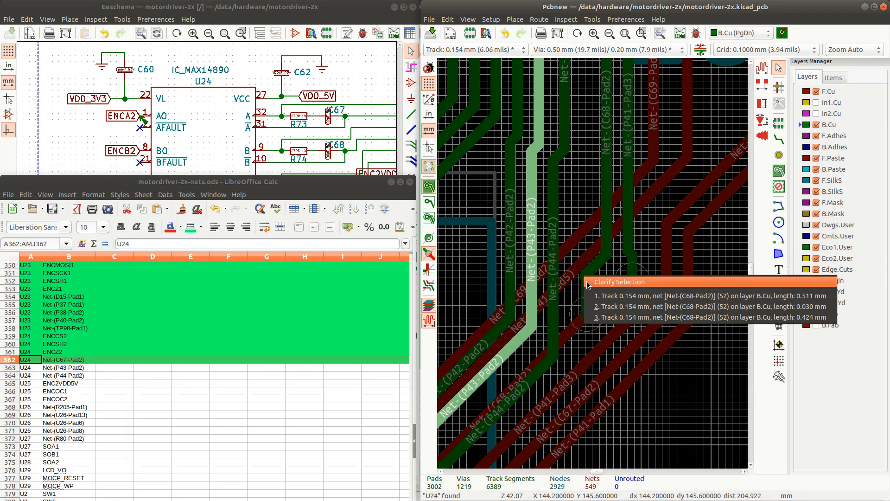
click(611, 306)
key(Delete)
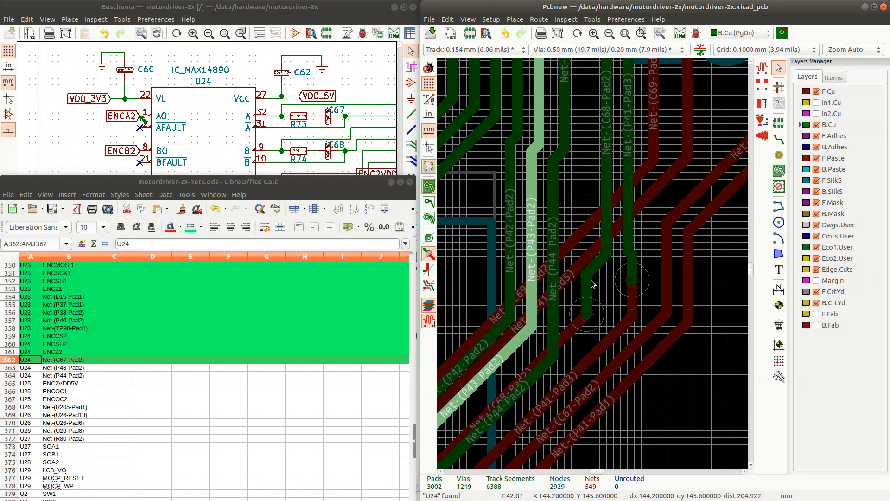
Drag the diagonal Net-(C68-Pad2) segment above the via slightly upward
click(586, 276)
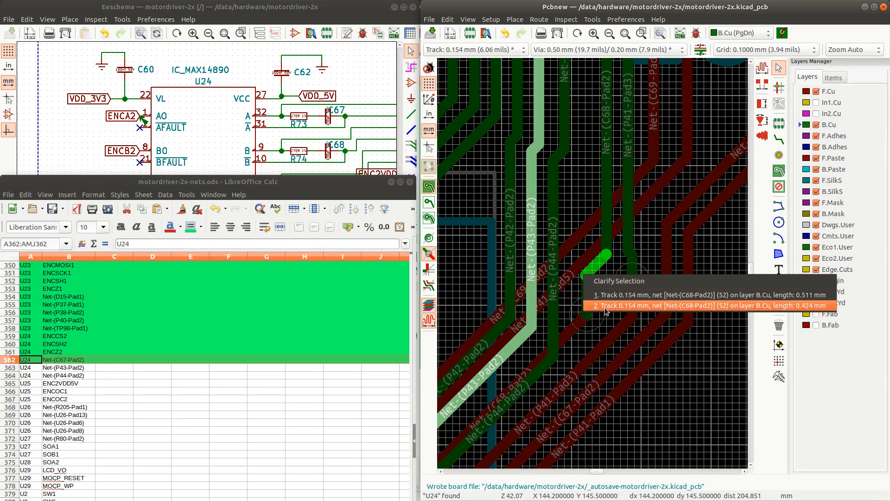
click(606, 307)
key(Escape)
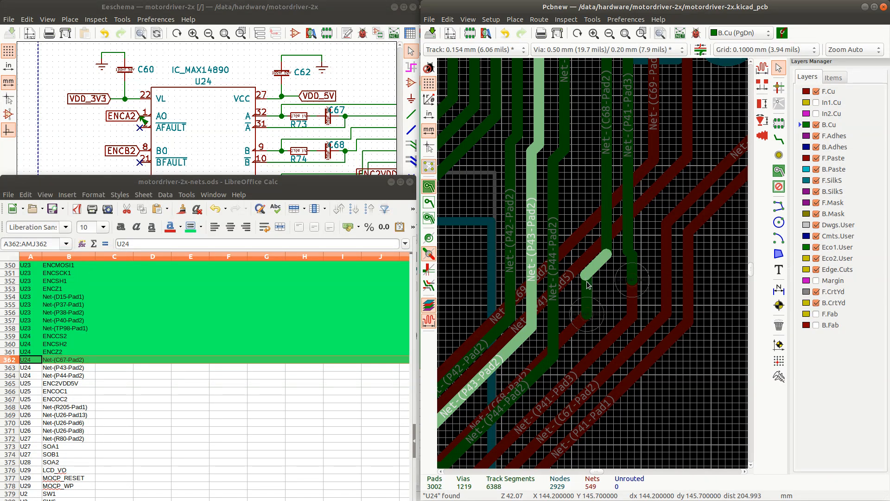
key(d)
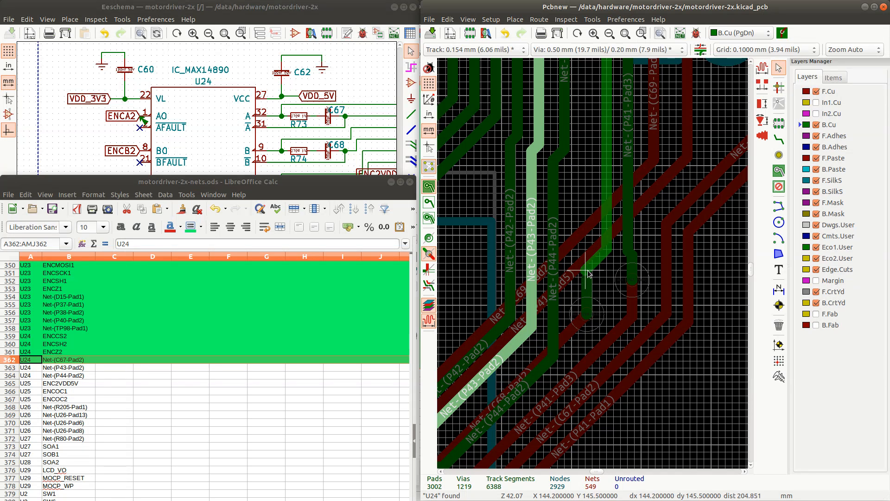
click(589, 272)
Route a short B.Cu track that reconnects the diagonal Net-(C68-Pad2) segment to the vertical piece above the via
key(x)
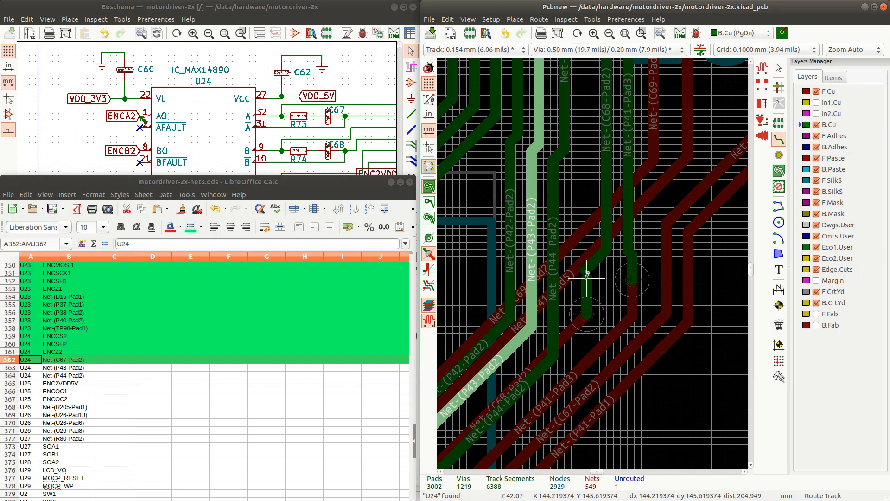
click(586, 274)
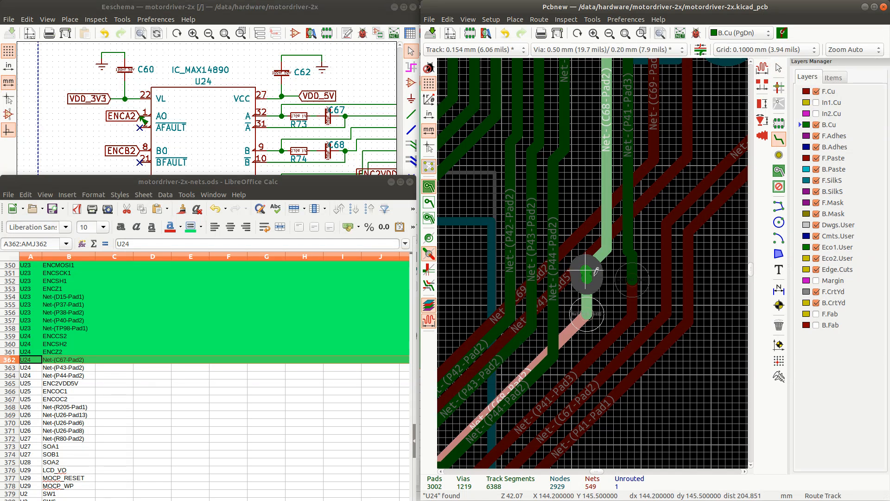
click(586, 272)
key(Escape)
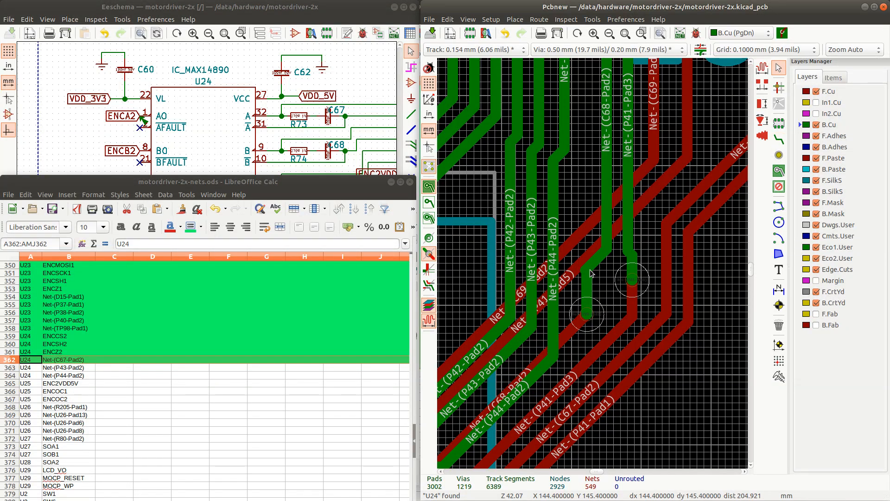
Drag the short vertical Net-(C68-Pad2) segment that runs down to the via to tidy its alignment
click(591, 271)
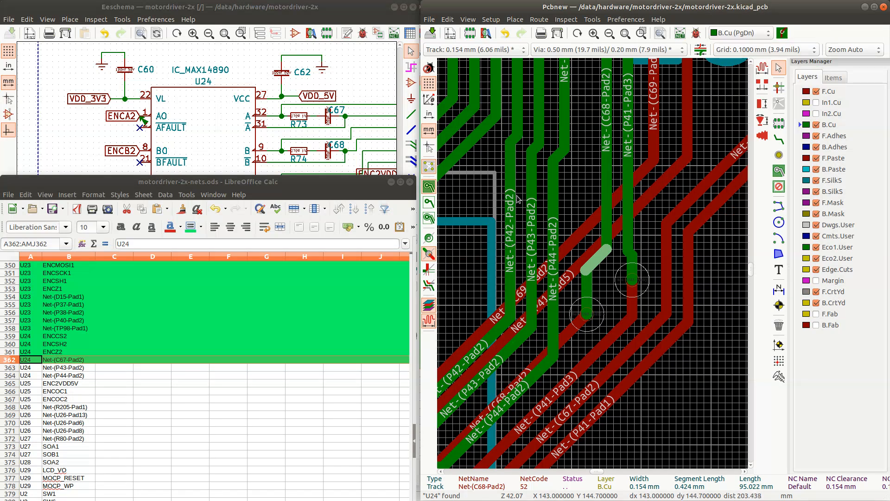
click(588, 289)
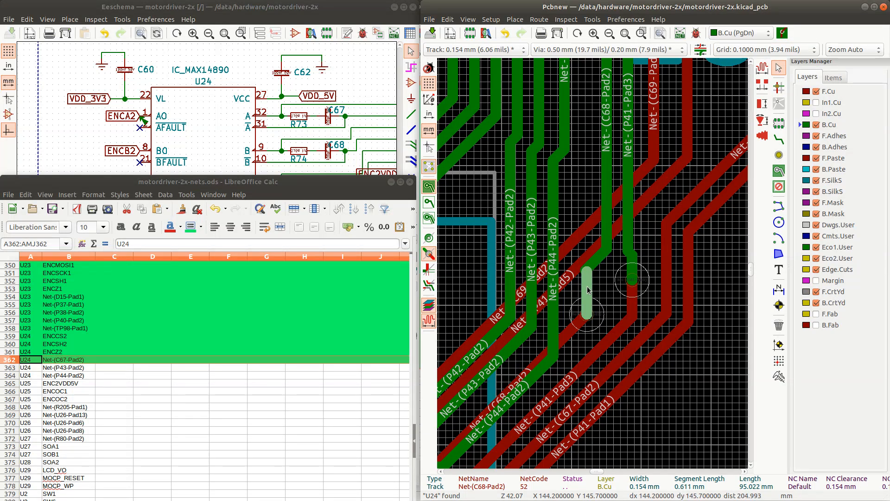
key(d)
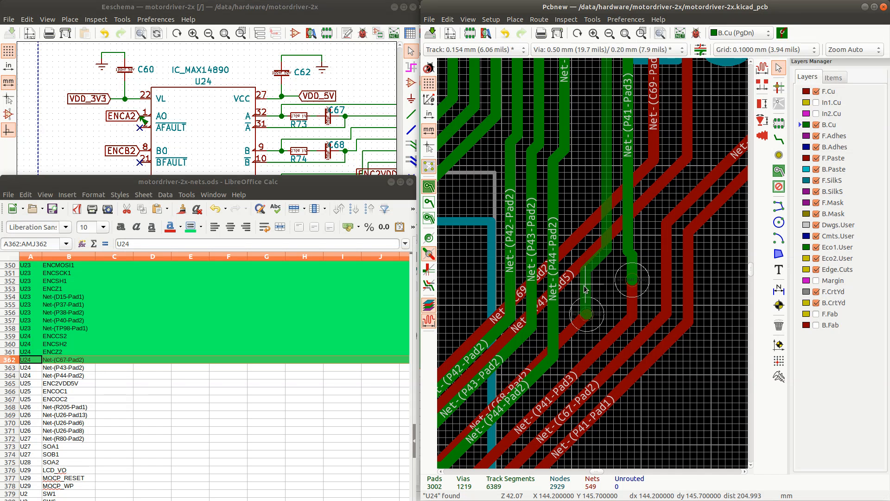
click(591, 287)
Examine the Net-(P44-Pad2) segments and neighbouring tracks from the lower connector bend up to the U24 pads
scroll(596, 272, down, 3)
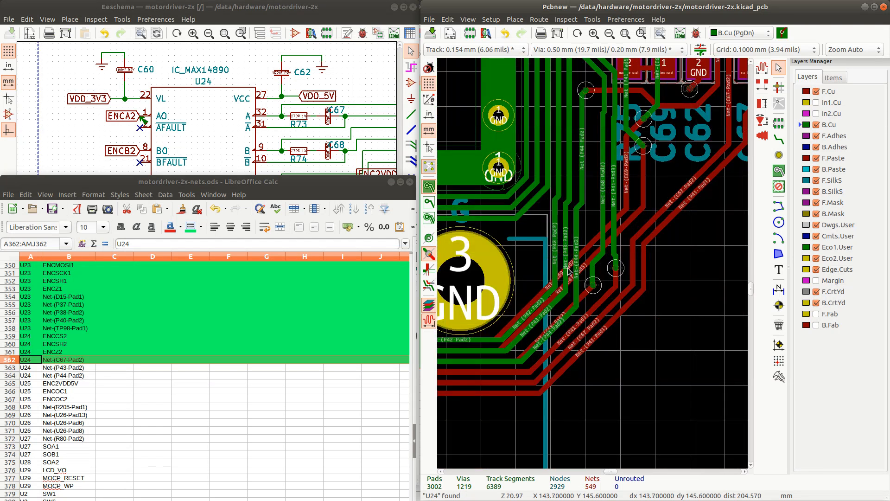
scroll(593, 265, down, 1)
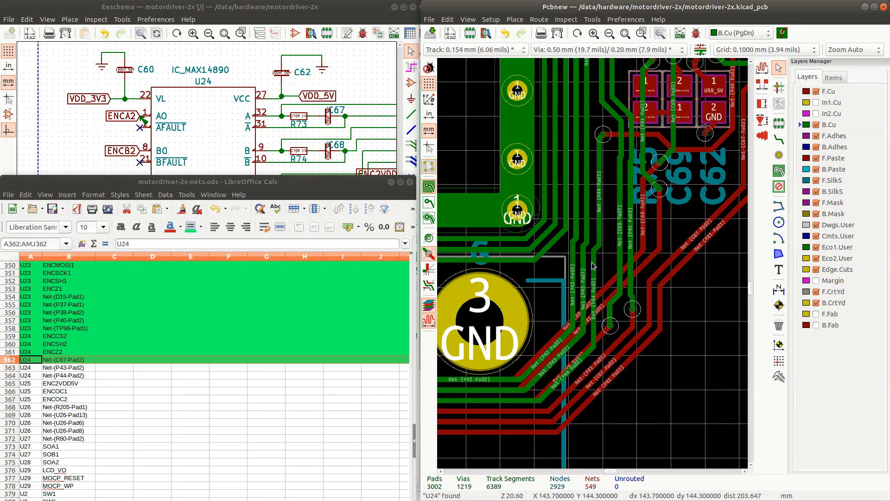
scroll(592, 263, down, 4)
scroll(592, 266, up, 4)
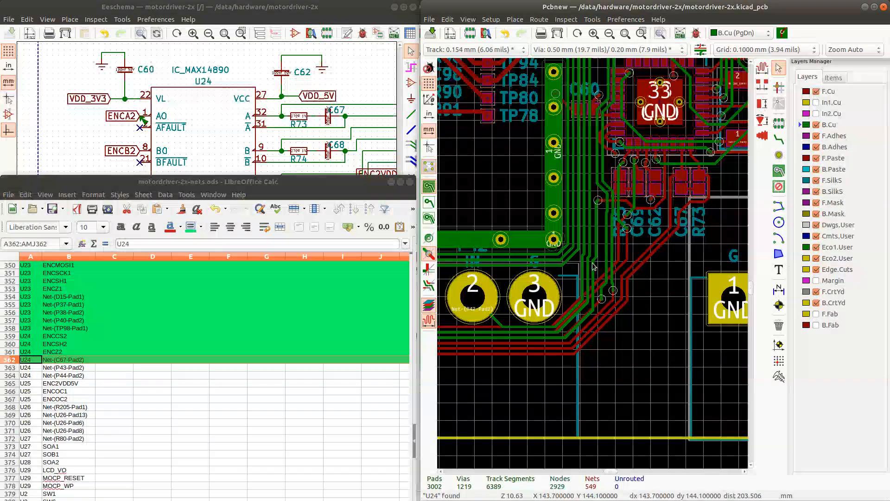
scroll(593, 266, up, 1)
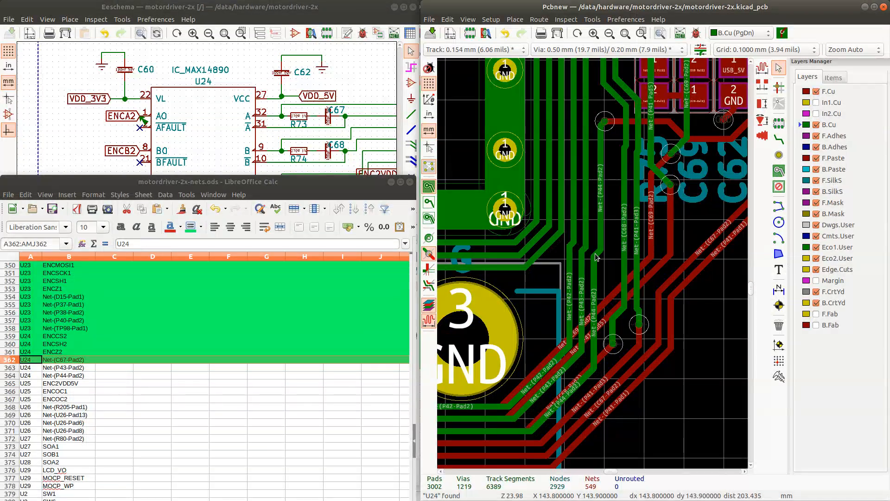
click(600, 259)
scroll(598, 261, down, 4)
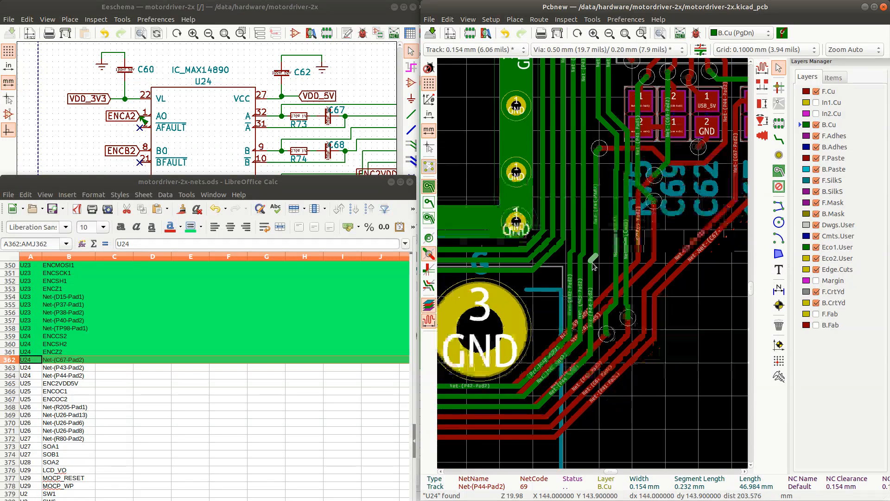
scroll(594, 265, up, 1)
scroll(594, 266, up, 2)
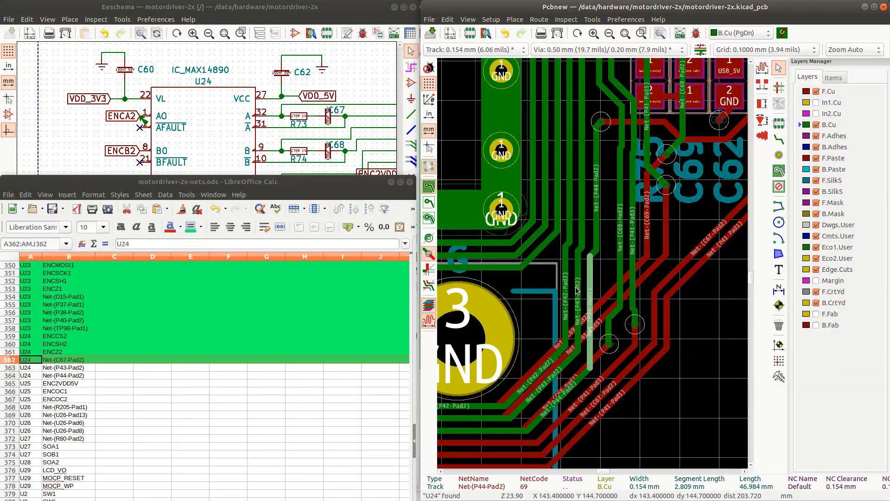
scroll(591, 305, down, 2)
scroll(594, 267, up, 2)
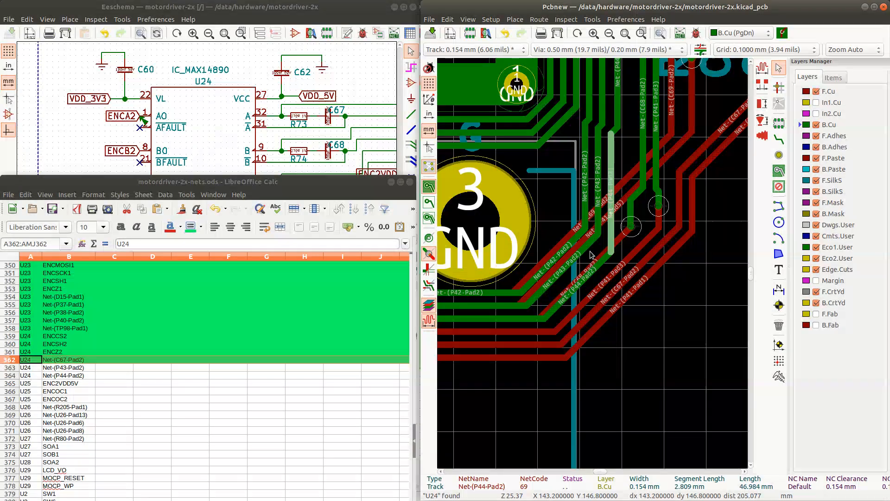
scroll(594, 255, down, 2)
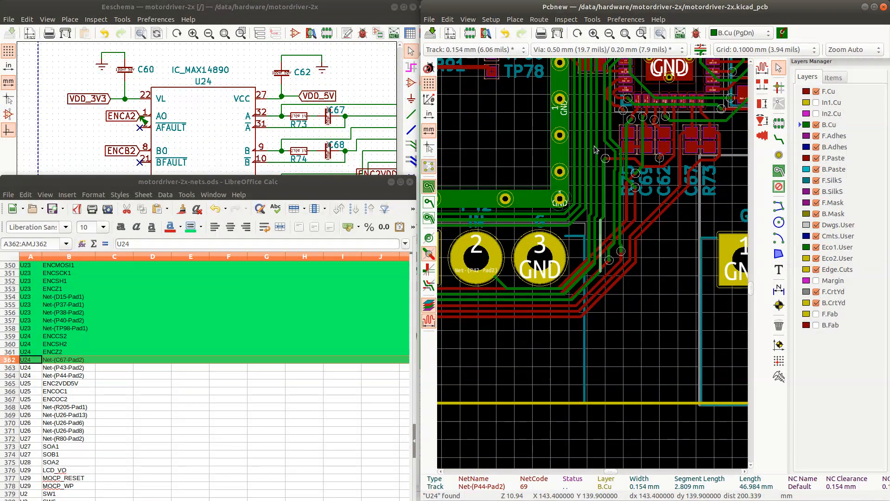
scroll(594, 260, down, 5)
scroll(594, 265, up, 8)
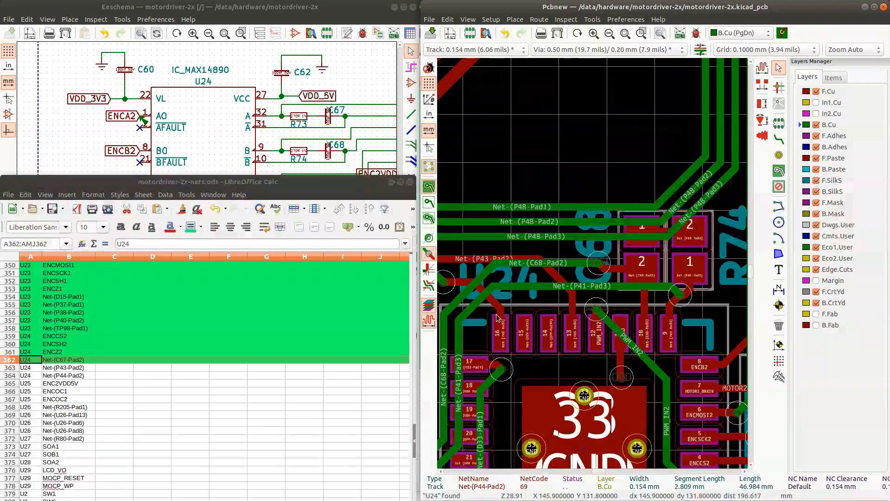
Highlight Net-(P43-Pad2) from U24 pad 13 to recheck its route, and mark its checklist row 363 with the green background
ctrl+click(571, 332)
scroll(572, 332, down, 5)
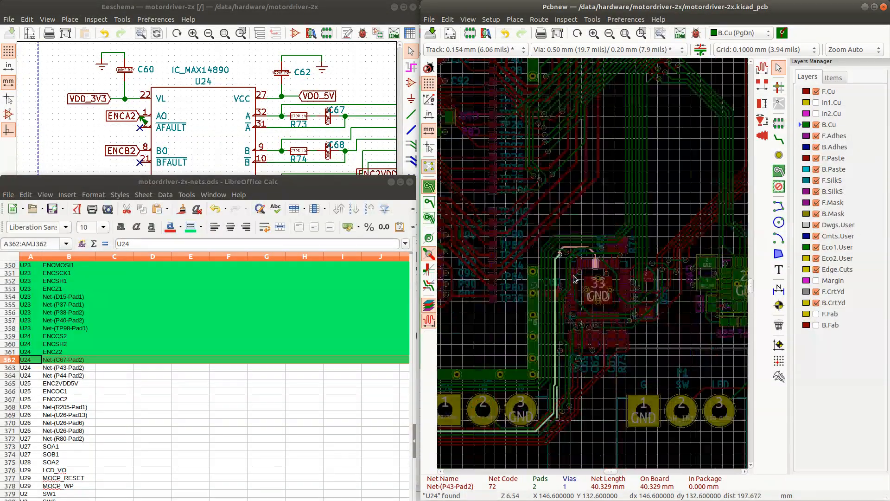
scroll(561, 339, down, 1)
scroll(593, 272, up, 3)
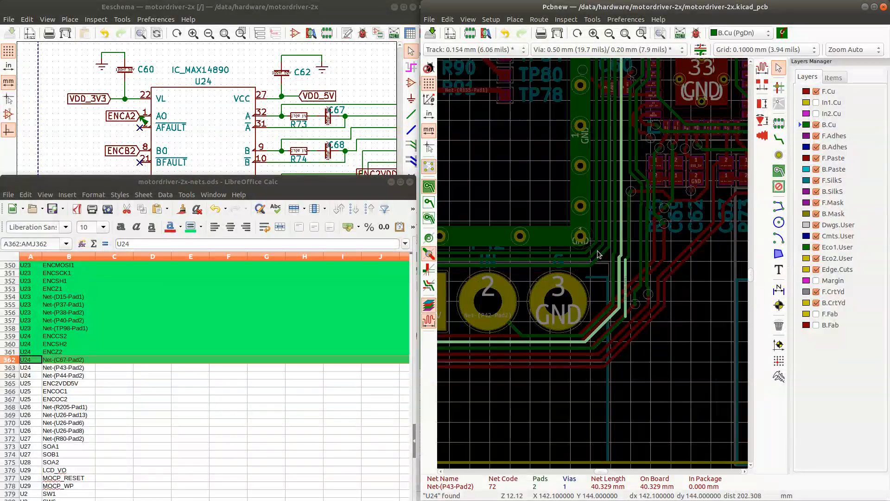
click(623, 212)
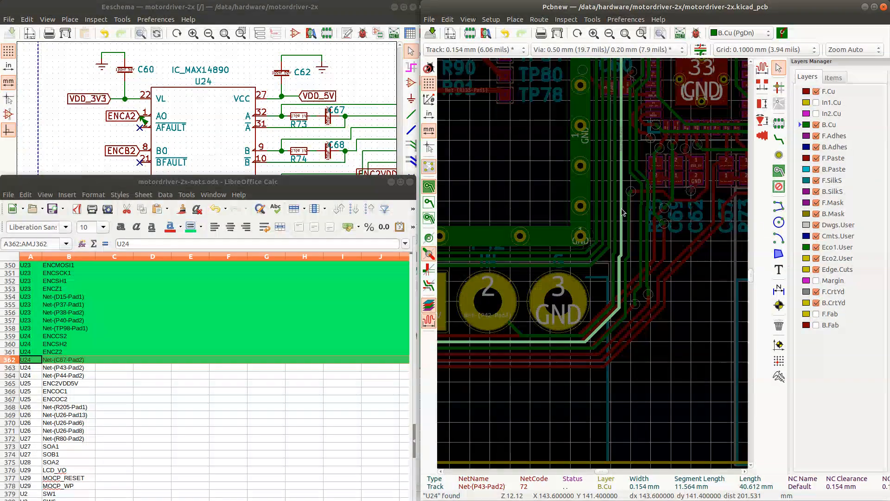
key(Escape)
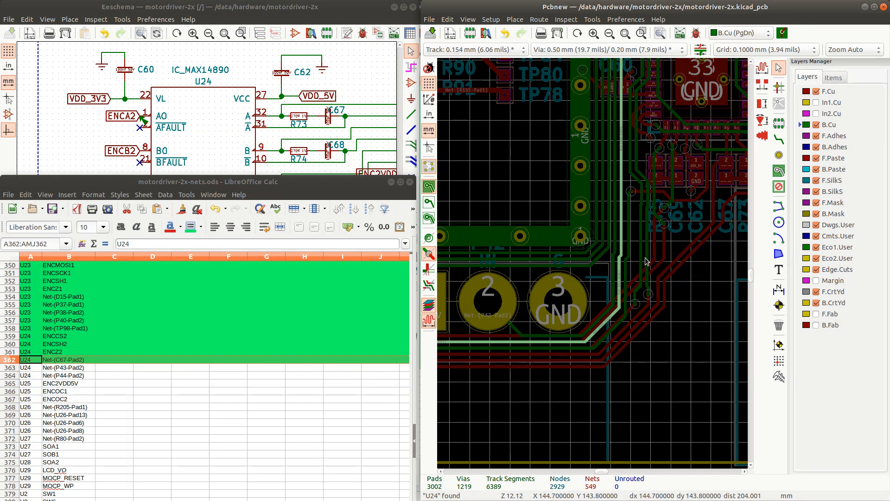
click(19, 370)
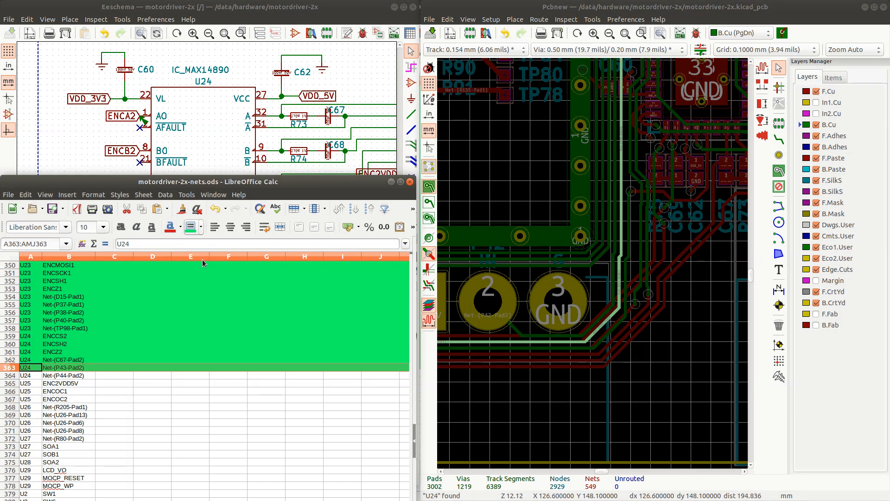
Make F.Cu active and drag the locked diagonal PWM_IN2 segment to form a horizontal run about 1.1 mm long above U24 pads 10–12
scroll(598, 257, up, 3)
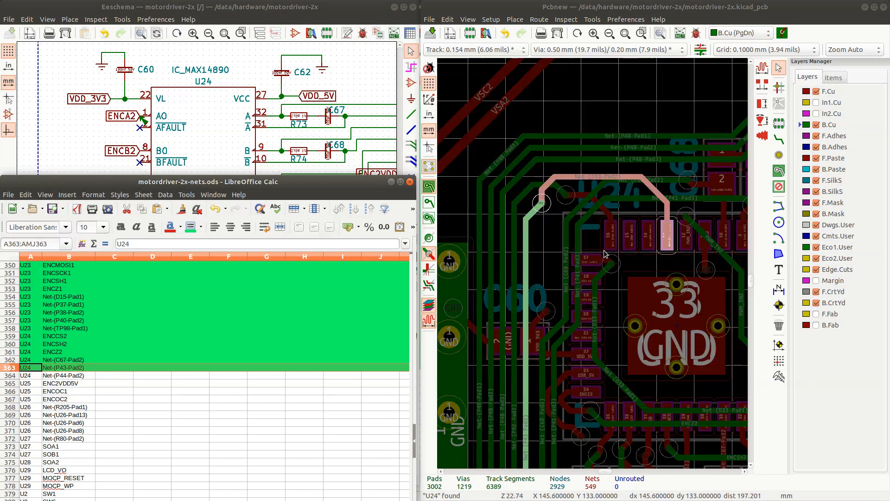
scroll(600, 262, up, 1)
scroll(601, 272, up, 1)
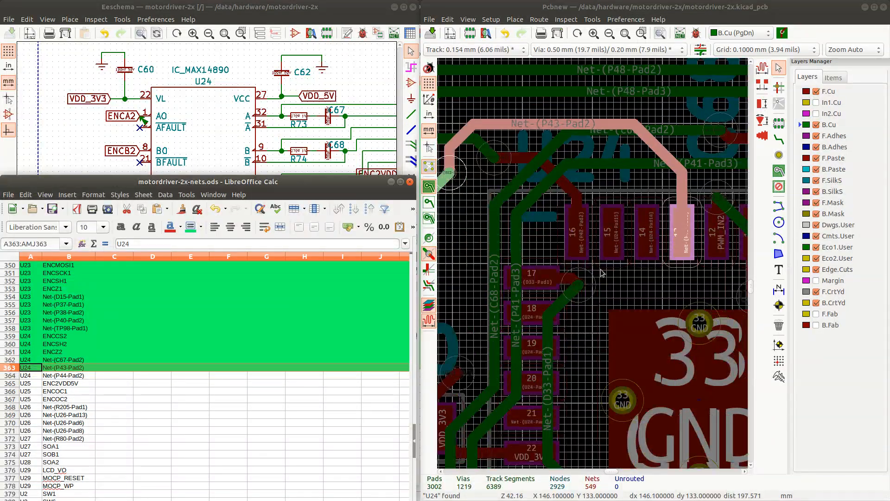
click(829, 93)
scroll(601, 273, down, 2)
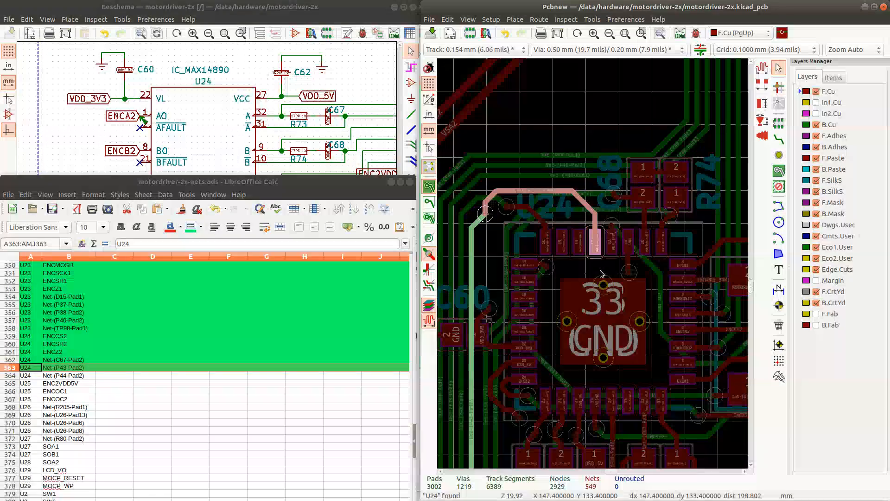
scroll(600, 273, up, 1)
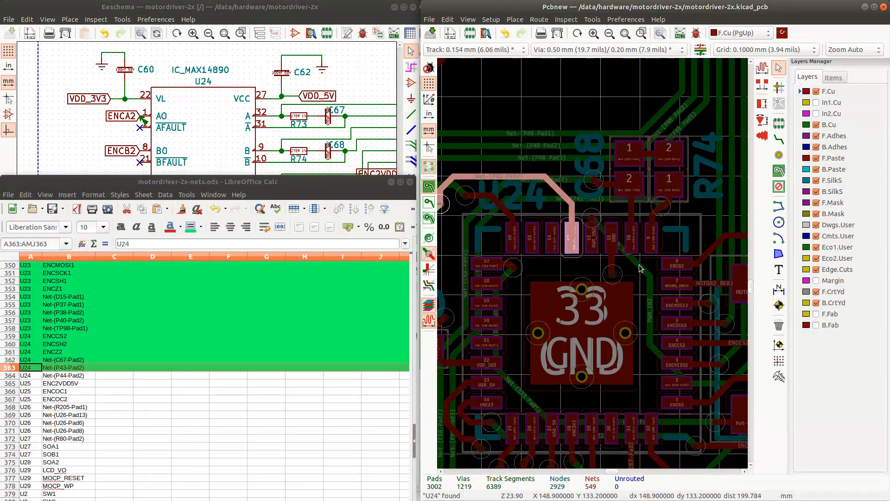
click(628, 256)
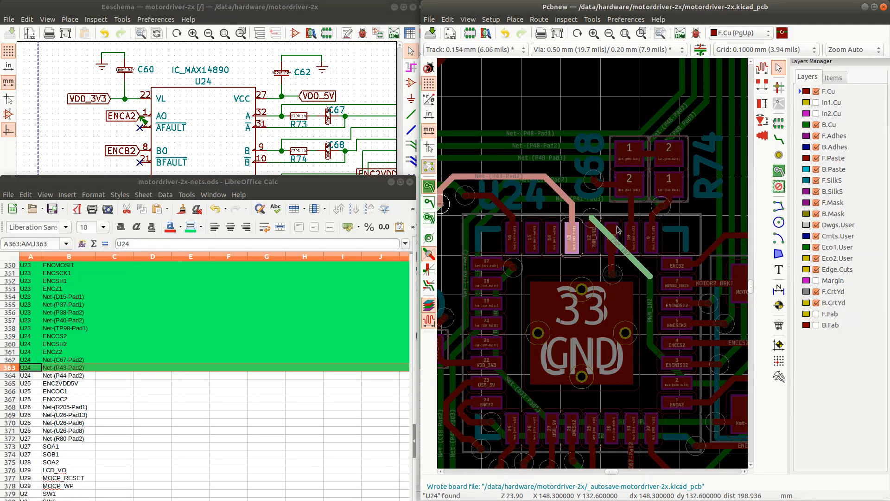
key(d)
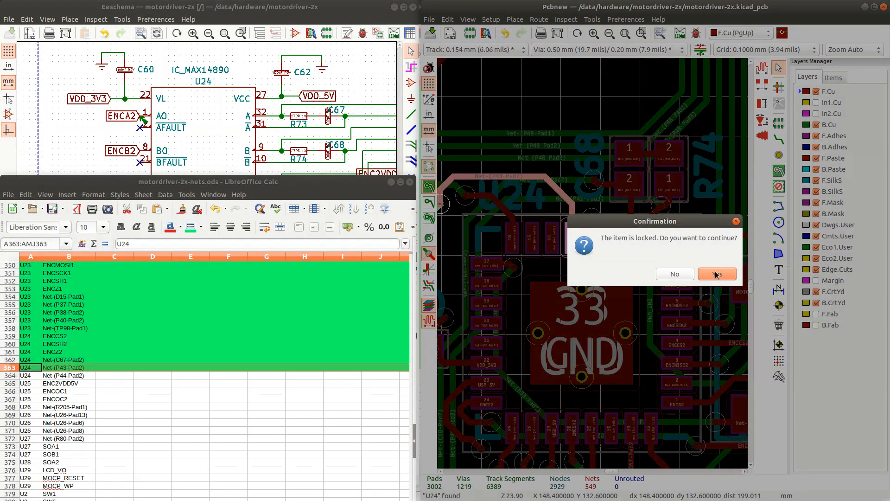
click(711, 274)
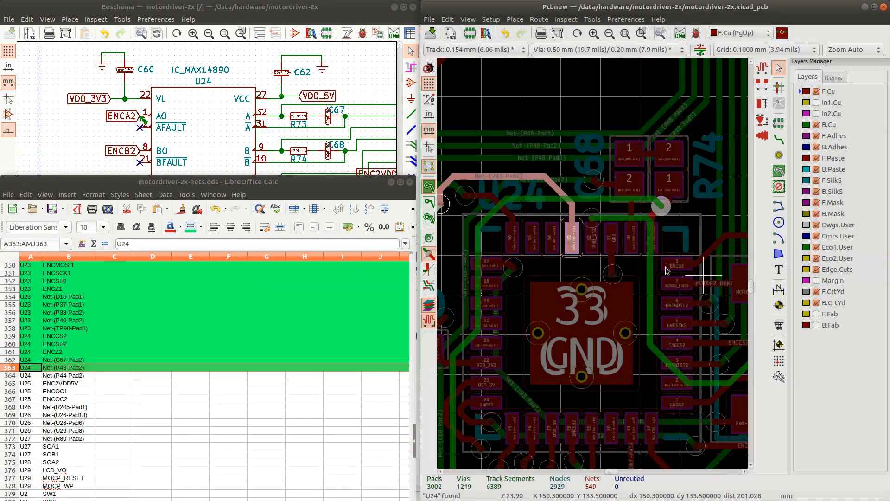
click(631, 219)
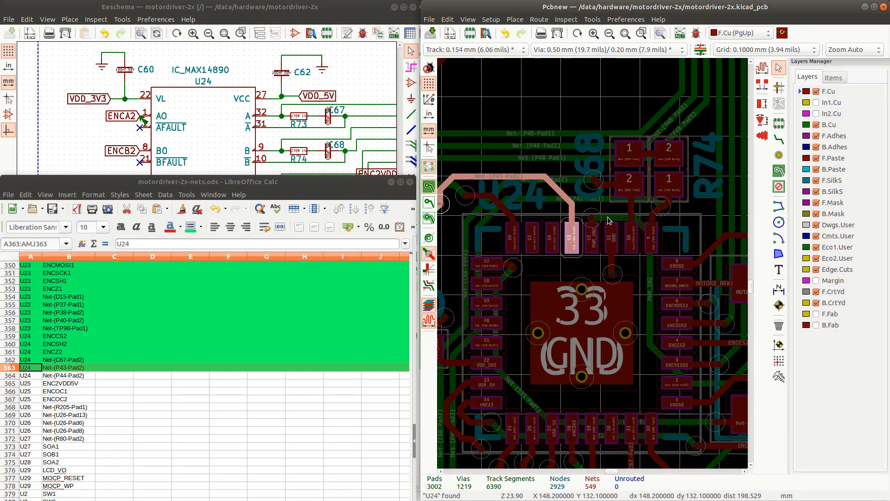
Drag the short horizontal PWM_IN2 segment above U24 pads 10–12 slightly upward, away from the pads
click(609, 221)
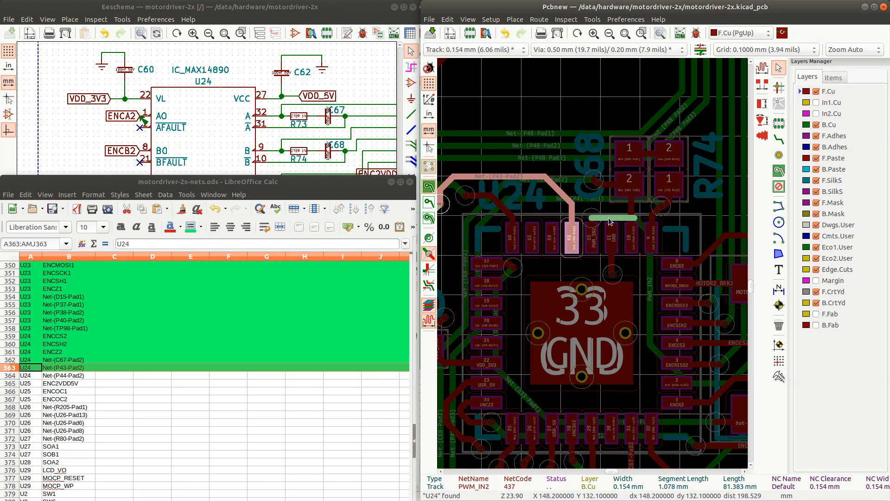
key(d)
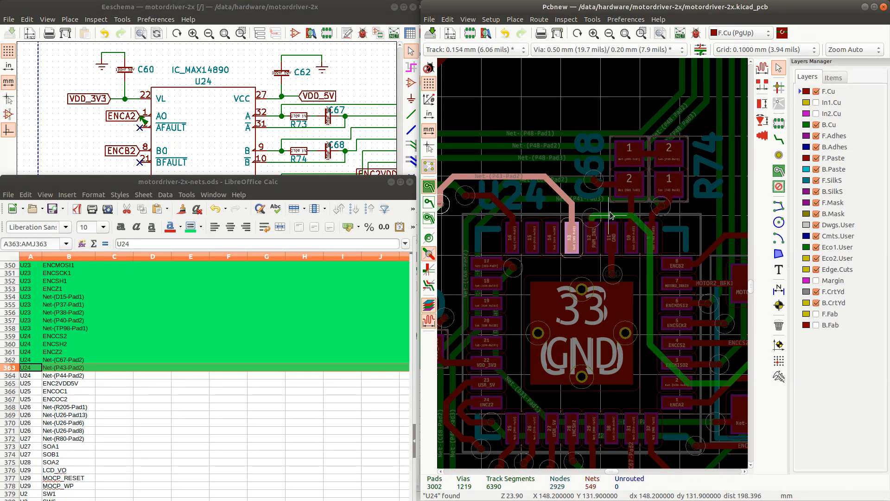
click(611, 215)
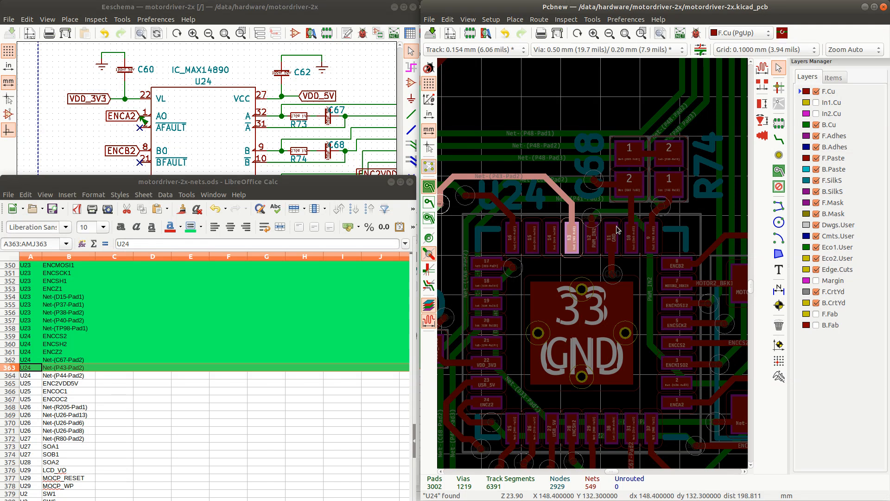
Examine the highlighted Net-(P43-Pad2) route and the neighbouring PWM_IN2 via and tracks around U24 pads 11 to 16
scroll(580, 229, up, 5)
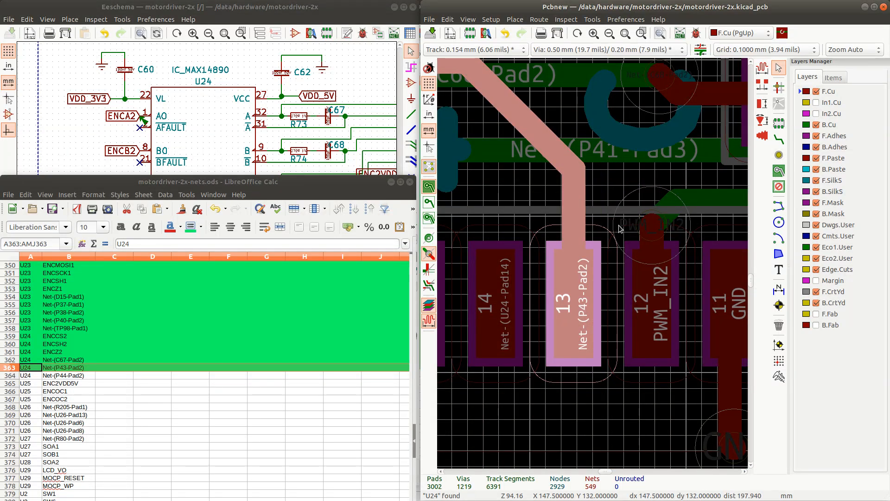
scroll(587, 258, down, 3)
scroll(586, 259, down, 3)
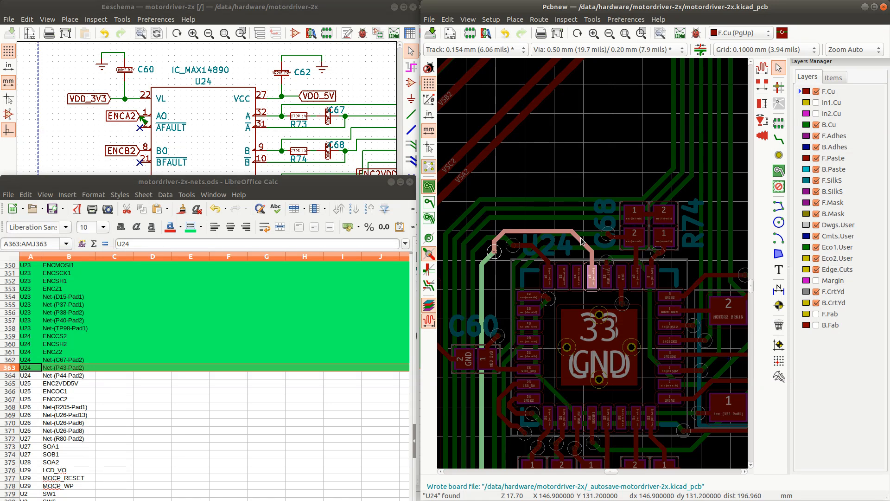
scroll(581, 241, down, 2)
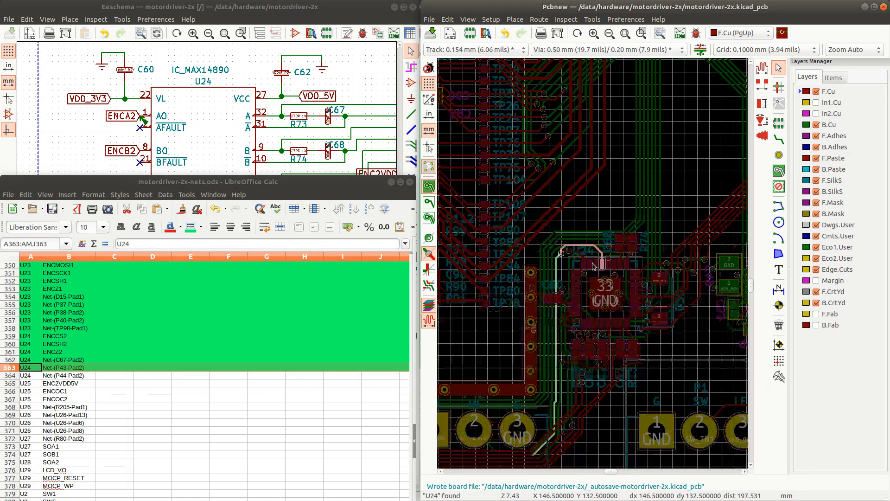
scroll(591, 265, down, 2)
scroll(595, 266, up, 5)
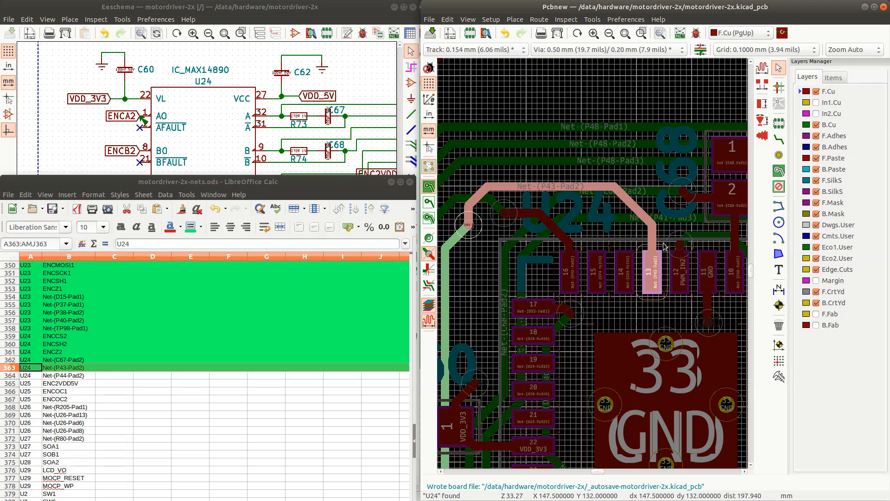
scroll(654, 247, down, 2)
scroll(589, 266, up, 2)
scroll(590, 267, up, 3)
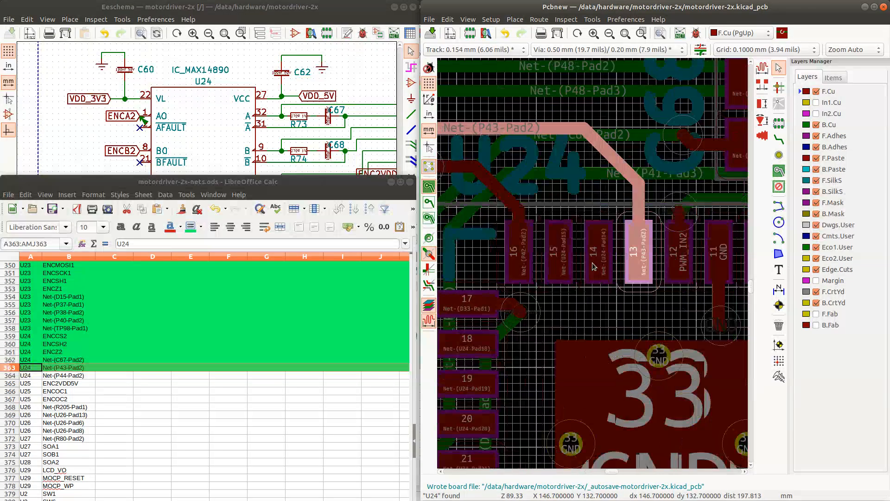
scroll(592, 267, down, 3)
scroll(593, 267, up, 1)
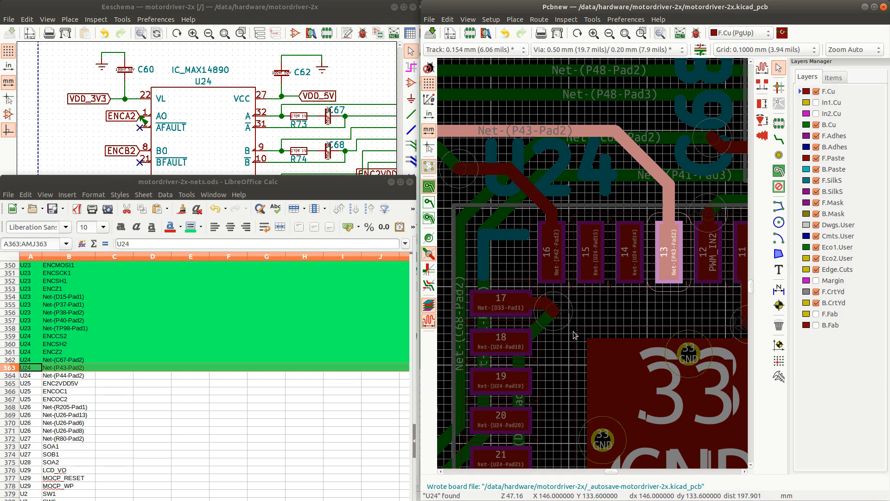
Examine the pads and track connections around the rest of U24 to locate the pad carrying Net-(P44-Pad2)
scroll(594, 267, up, 3)
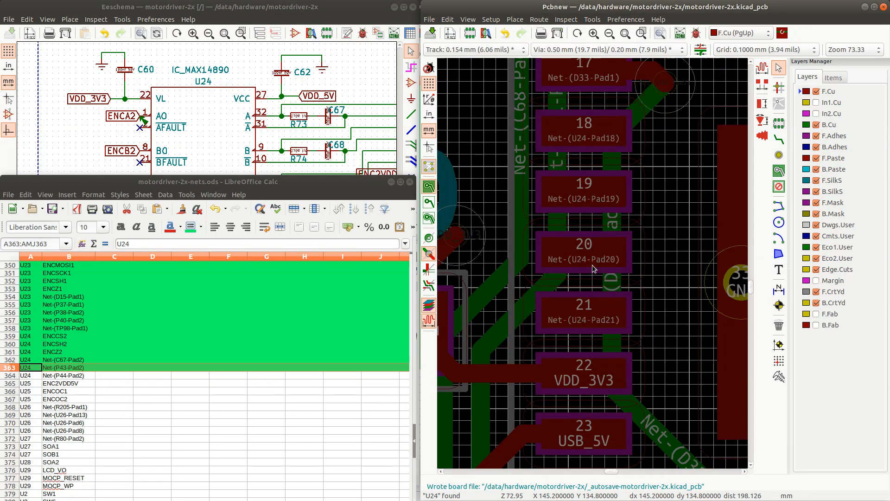
scroll(614, 223, down, 2)
scroll(611, 278, down, 3)
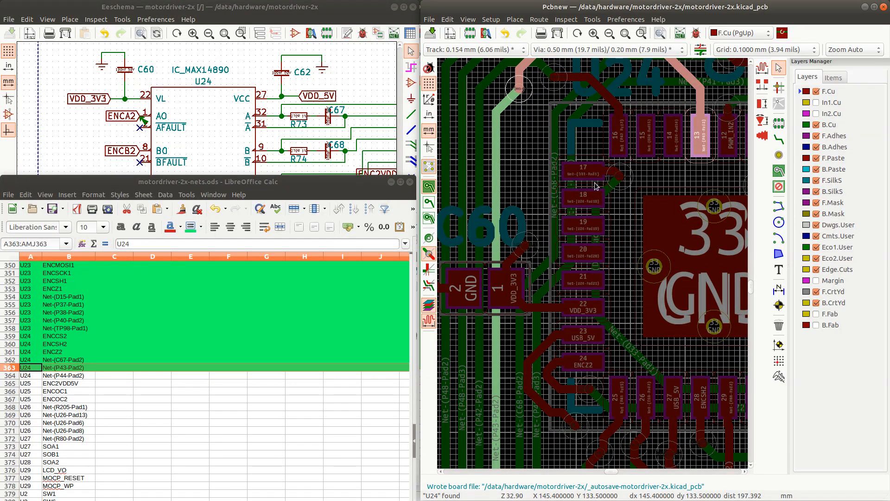
scroll(585, 170, up, 3)
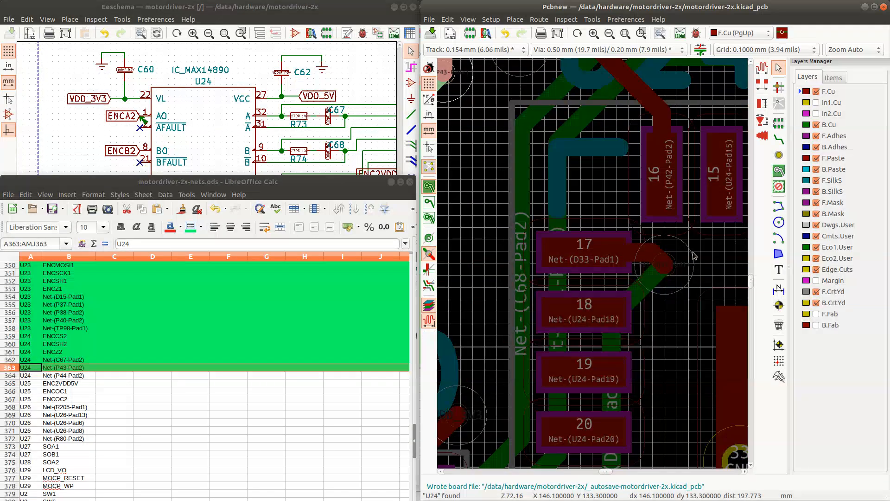
scroll(594, 266, down, 3)
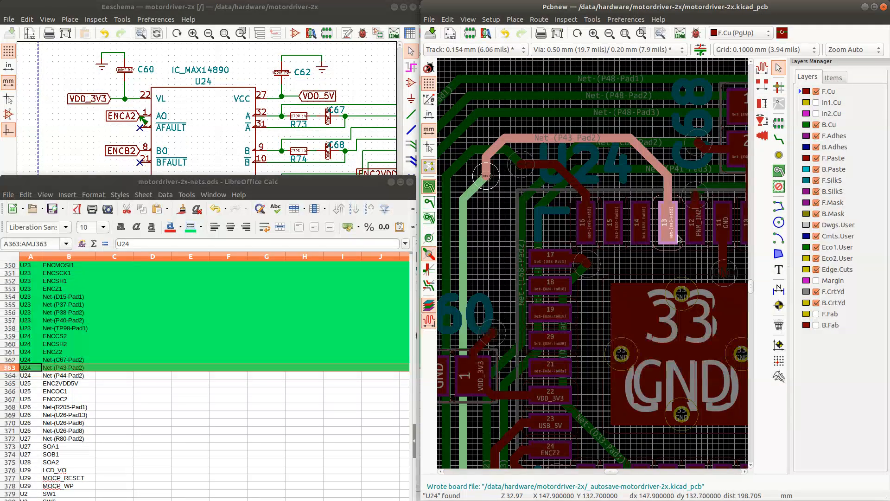
scroll(616, 234, up, 3)
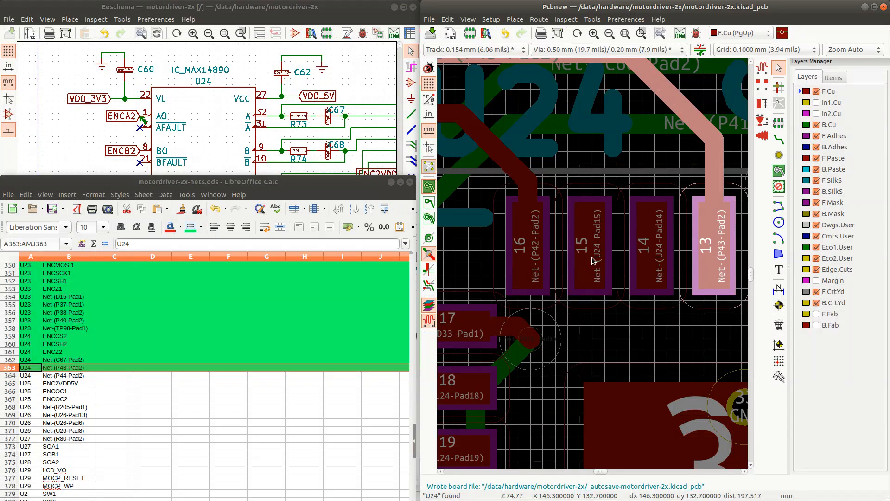
scroll(593, 259, down, 3)
scroll(663, 263, up, 3)
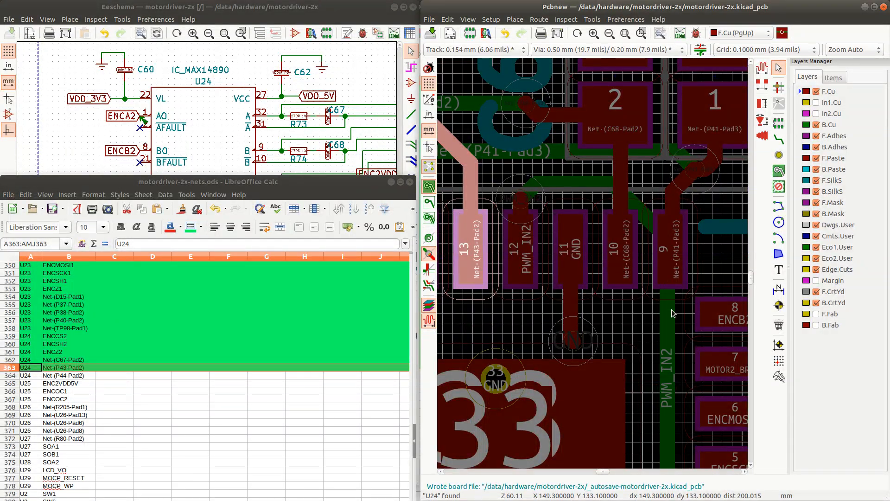
scroll(597, 269, down, 2)
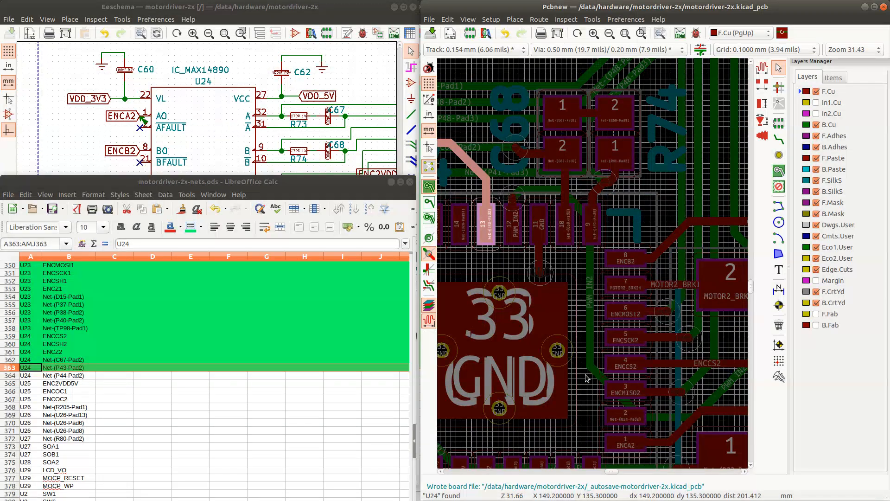
scroll(586, 380, down, 1)
scroll(592, 262, up, 2)
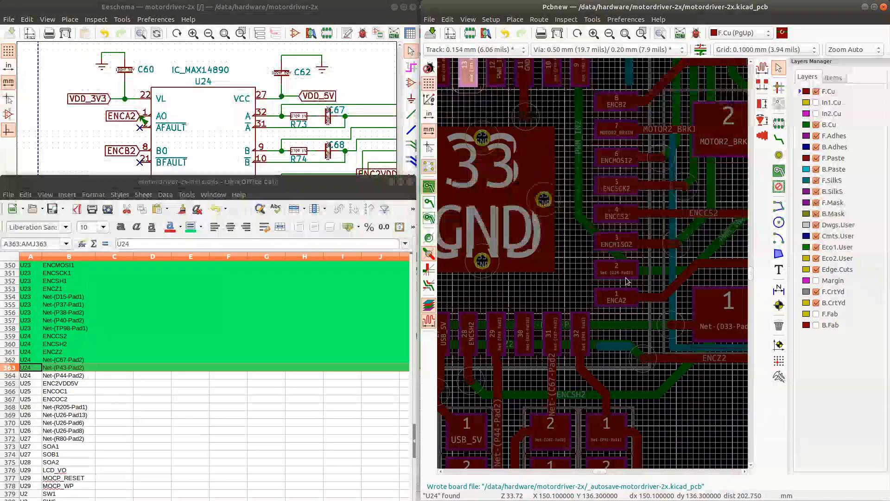
scroll(593, 266, up, 2)
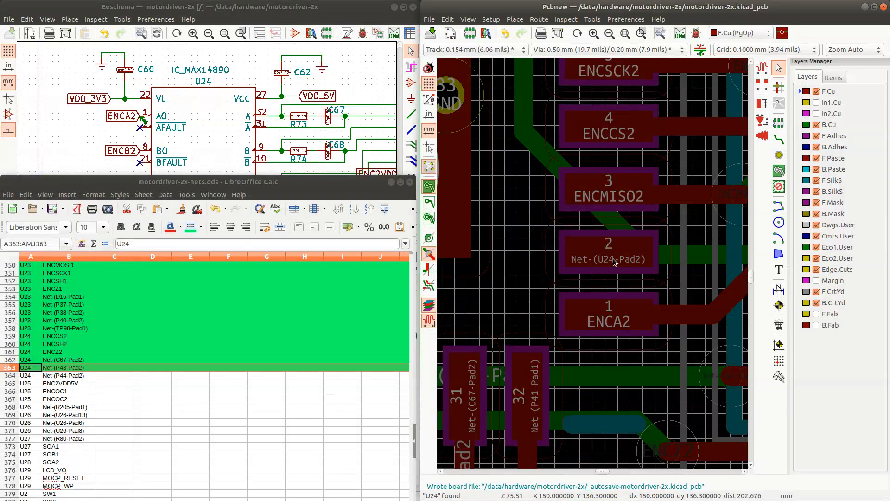
scroll(527, 306, down, 3)
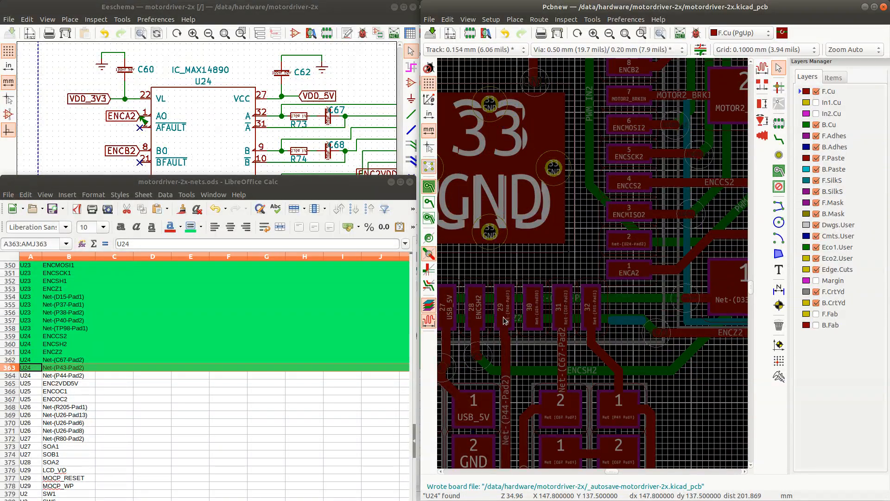
scroll(579, 267, up, 2)
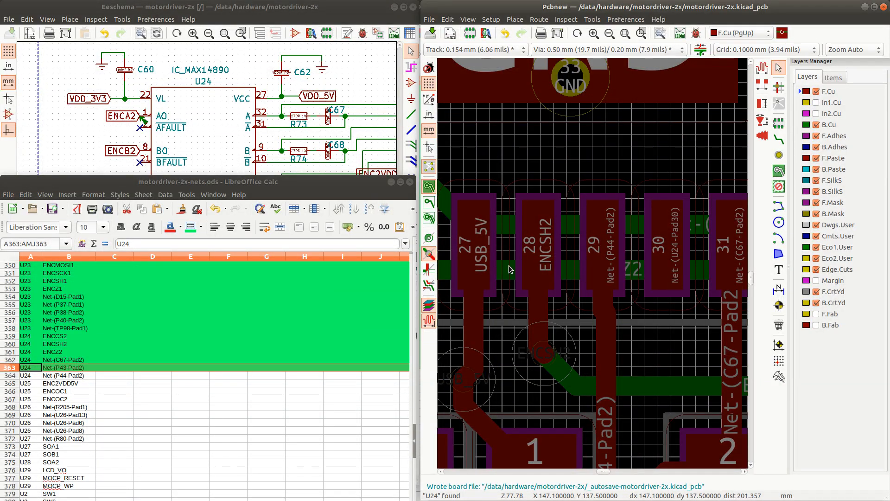
Highlight Net-(P44-Pad2) from U24 pad 29 and trace its route down to the diagonal bend beside the lower connector
click(609, 264)
scroll(607, 262, down, 5)
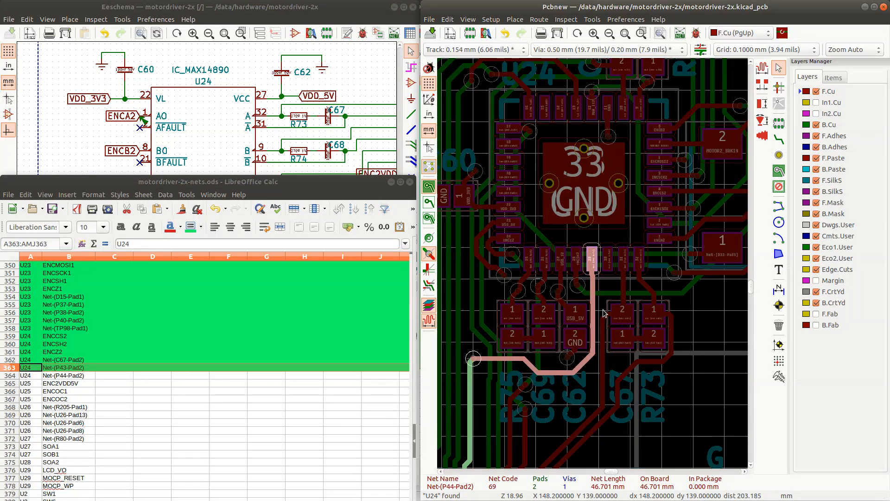
scroll(500, 366, down, 1)
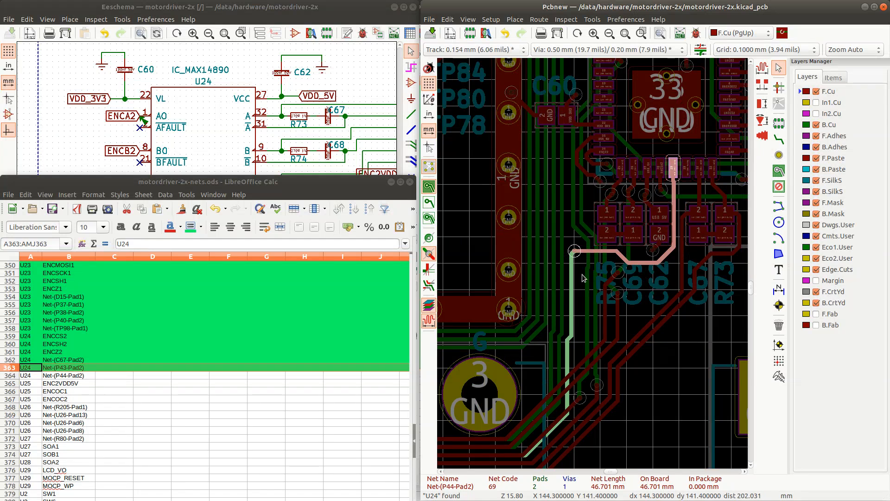
scroll(577, 313, down, 1)
scroll(583, 357, up, 1)
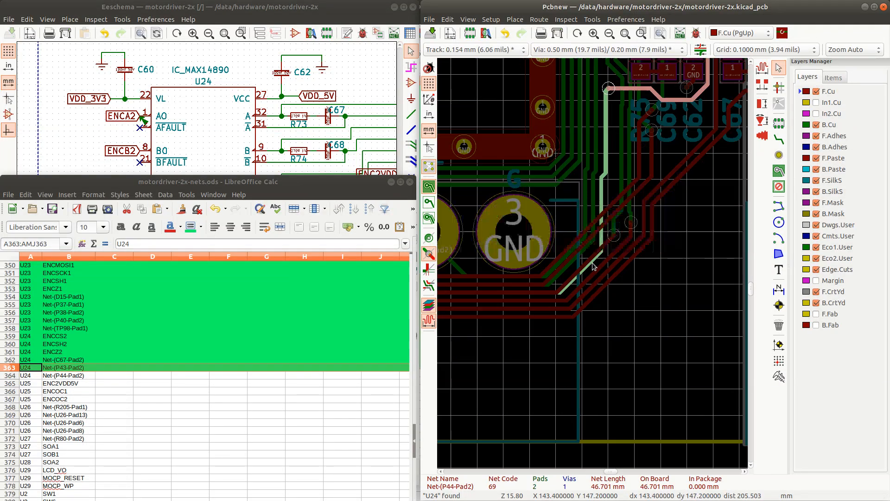
Make B.Cu active and drag the diagonal Net-(P44-Pad2) segment by the lower connector closer to the parallel Net-(P43-Pad2) track
click(829, 124)
scroll(592, 274, up, 4)
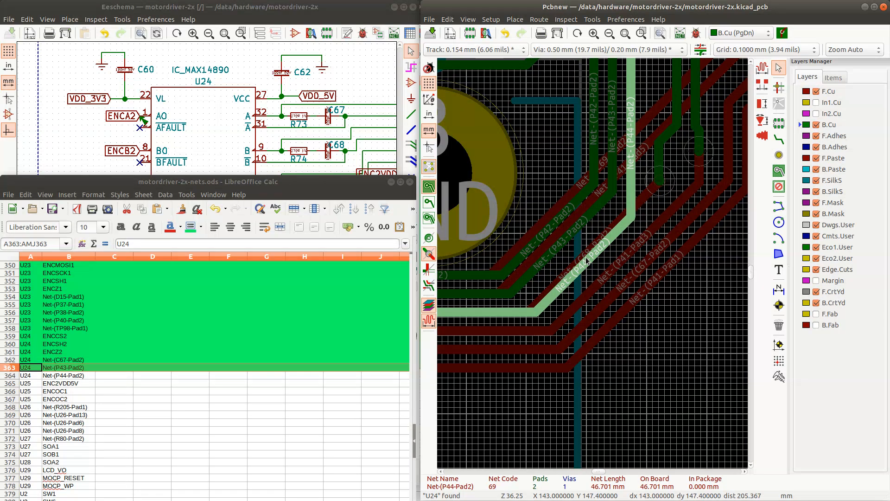
click(593, 258)
click(603, 277)
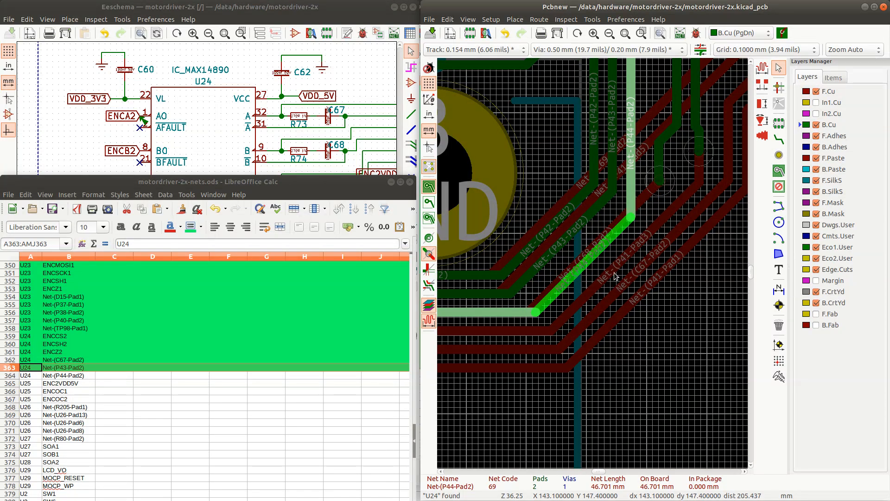
key(d)
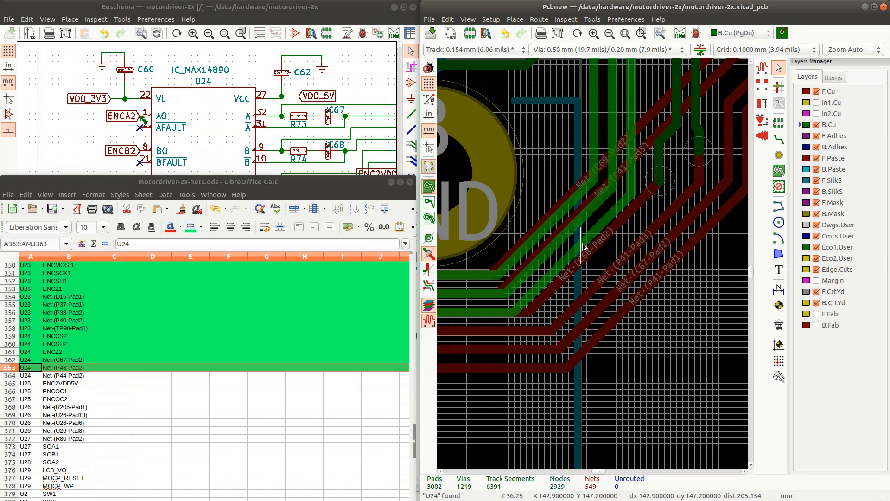
scroll(594, 265, down, 4)
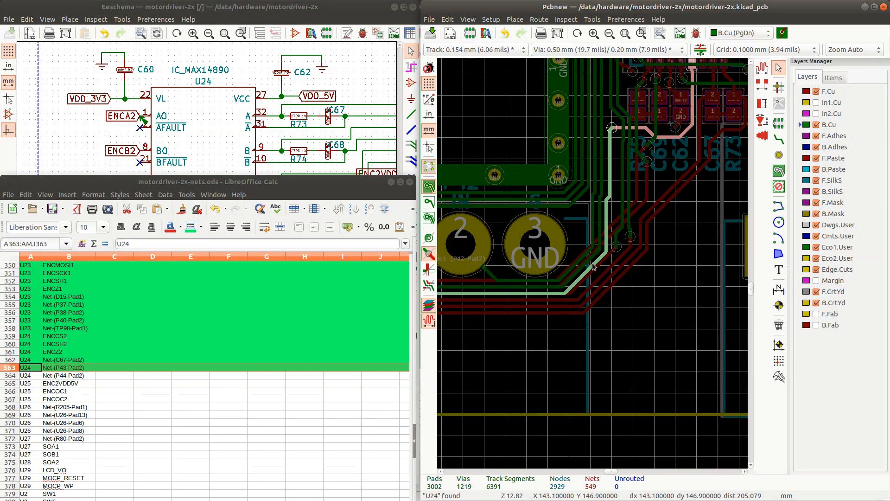
Follow the highlighted Net-(P44-Pad2) route from the lower connector through its via to U24 pad 29, and select the net's checklist row 364
scroll(591, 266, down, 5)
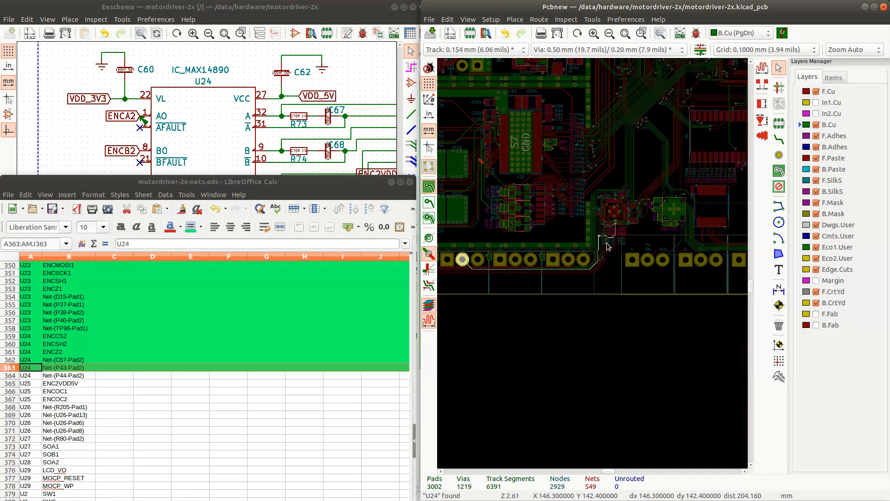
scroll(603, 249, up, 2)
scroll(588, 256, up, 3)
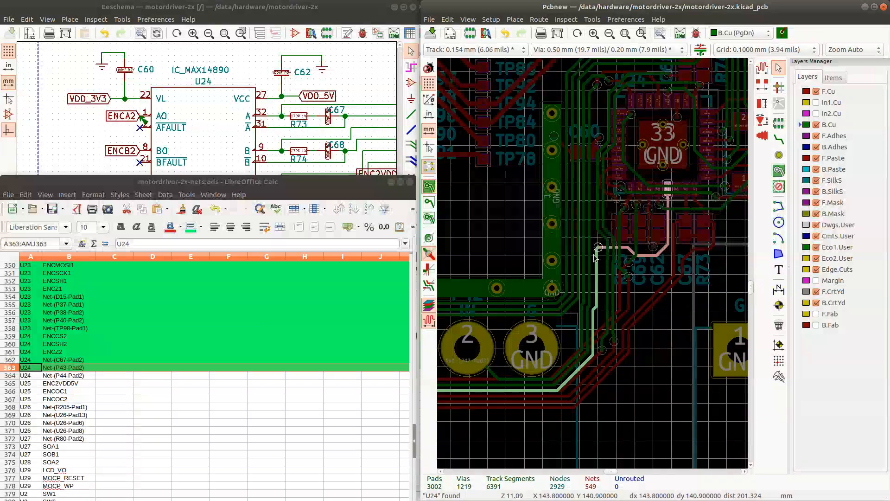
scroll(595, 257, up, 3)
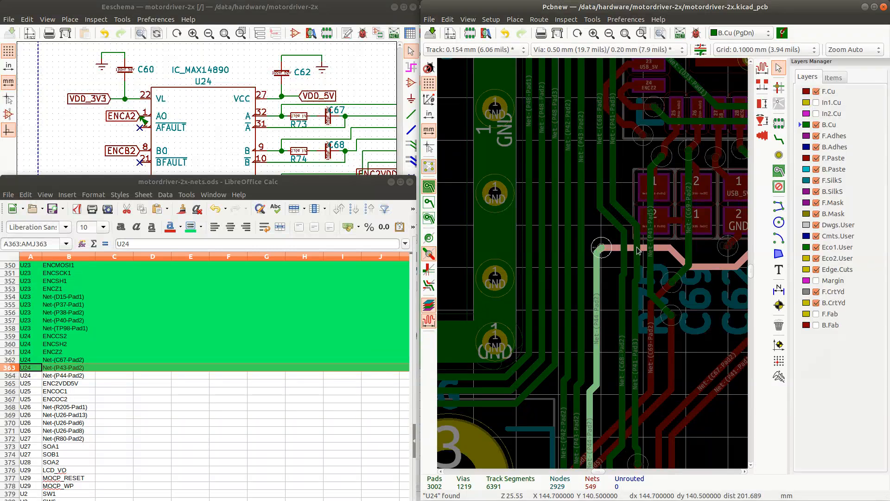
scroll(638, 254, down, 1)
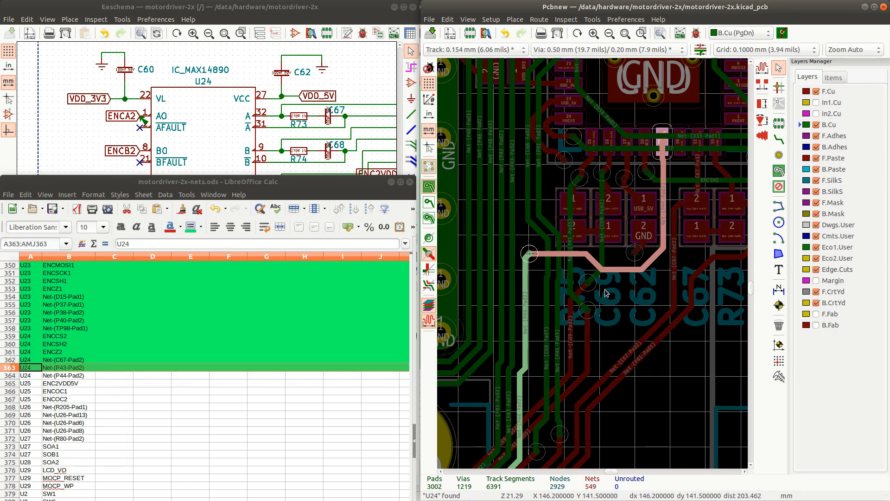
click(14, 374)
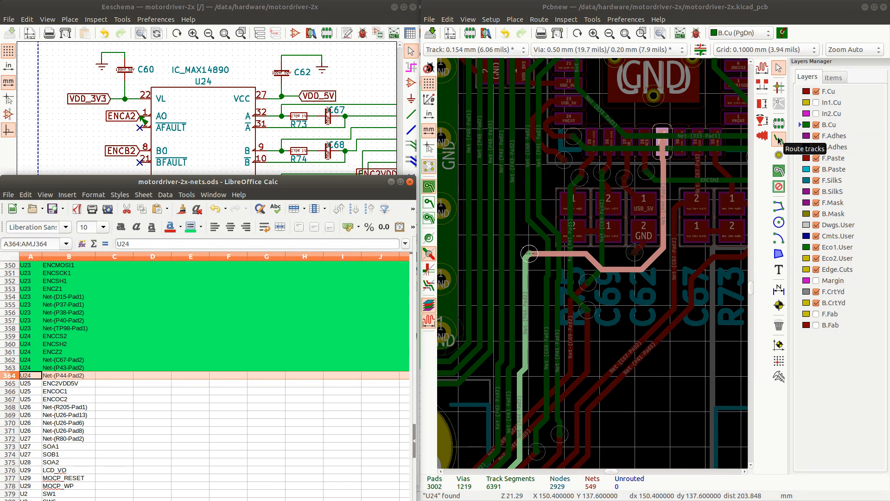
Reroute the B.Cu Net-(C69-Pad2) track from just below the via above C69 down to the via beside the R75 label
click(779, 139)
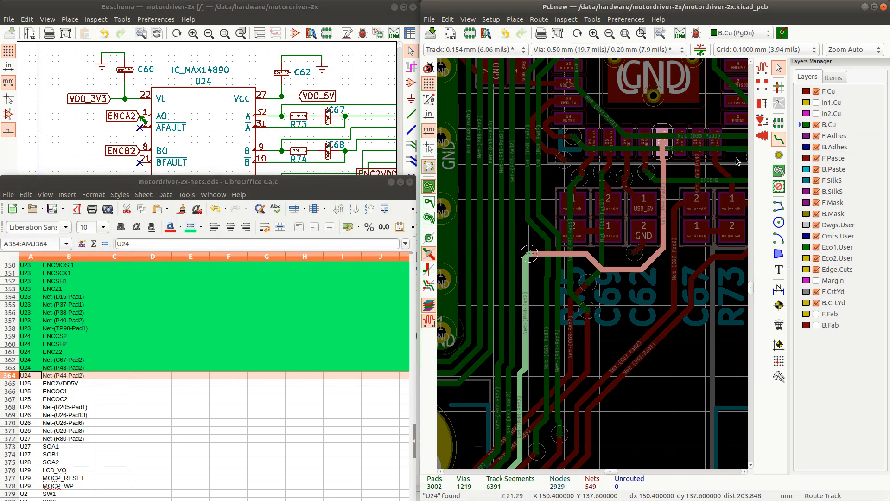
click(596, 190)
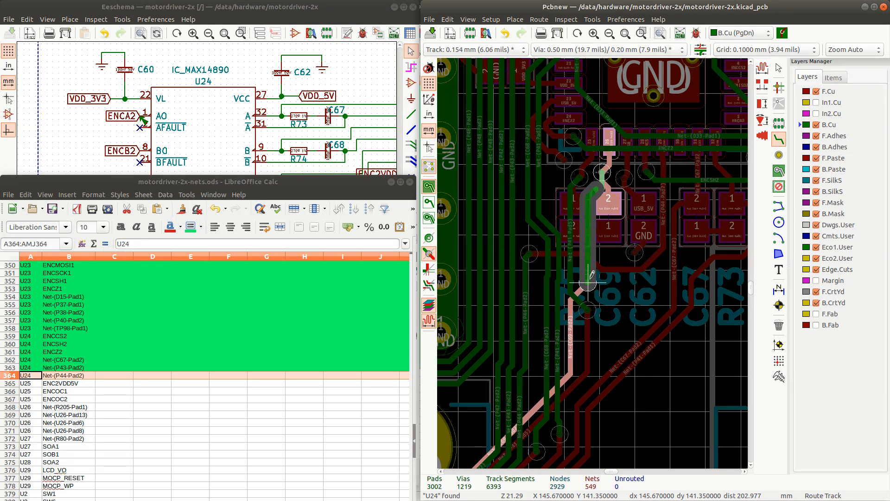
click(588, 281)
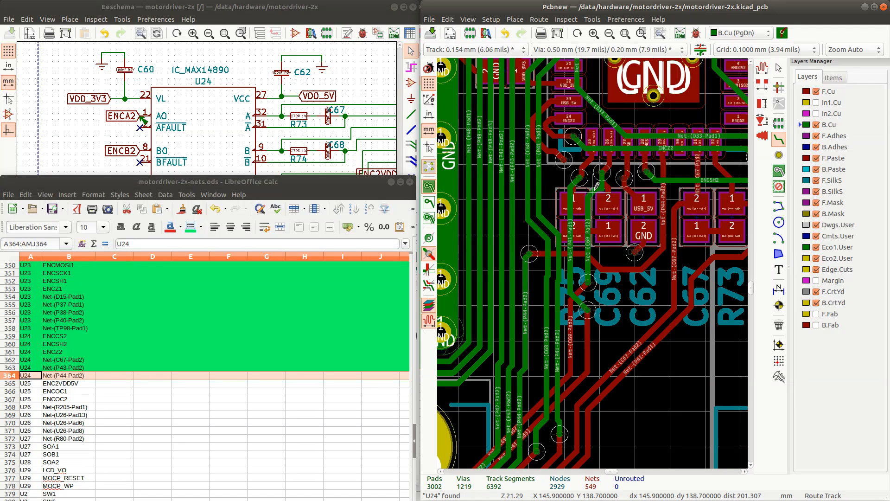
Drag the short horizontal Net-(C69-Pad2) segment above C69 pad 2 up toward the via to form a clean diagonal
scroll(597, 182, up, 1)
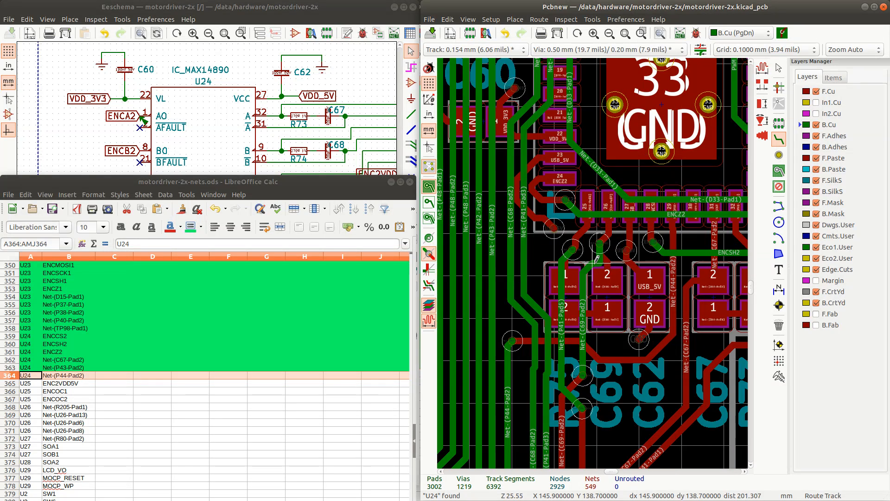
scroll(597, 258, up, 7)
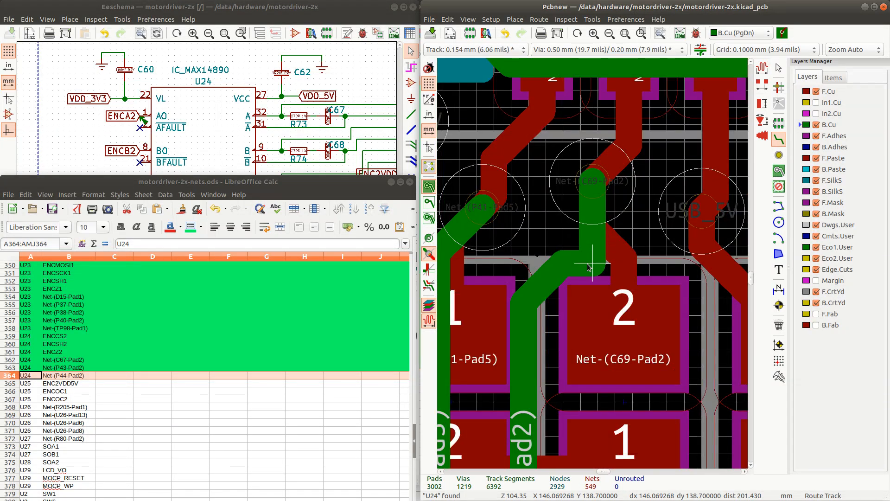
key(Escape)
click(588, 267)
click(630, 293)
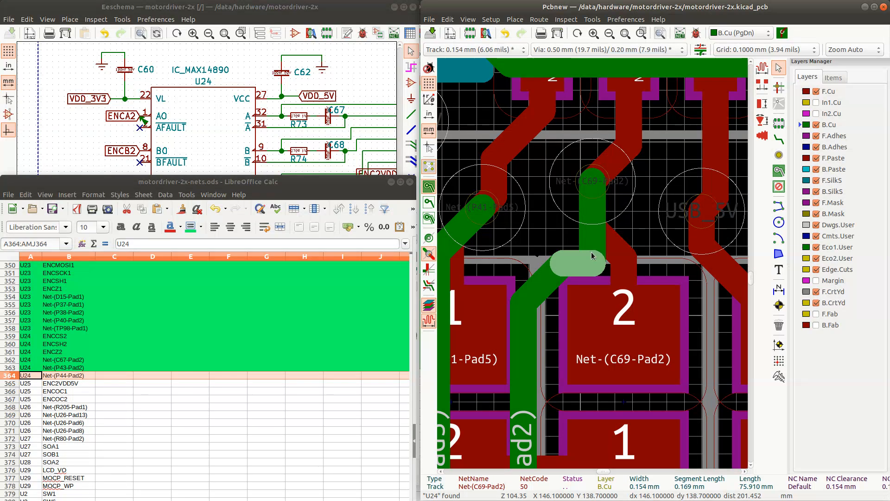
drag(590, 253, 588, 220)
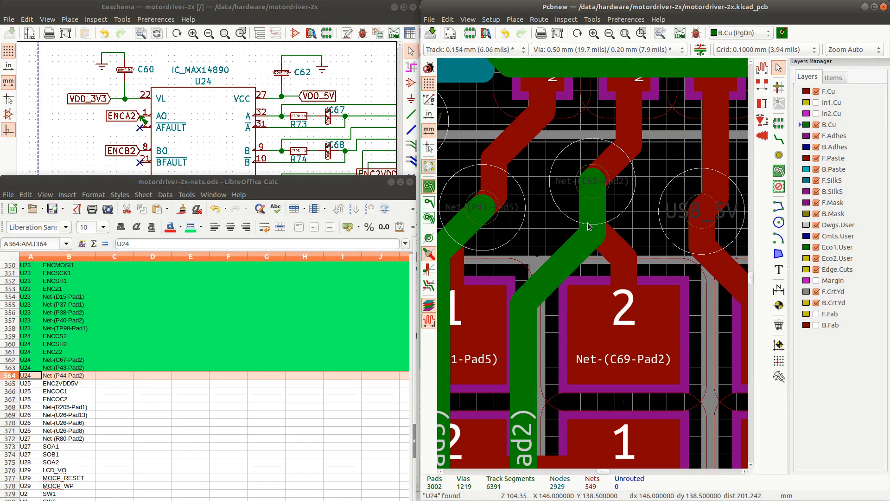
Drag the vertical B.Cu Net-(P41-Pad3) segment beside R75 toward Net-(C68-Pad2), straightening the jogs in both parallel tracks
scroll(589, 228, down, 5)
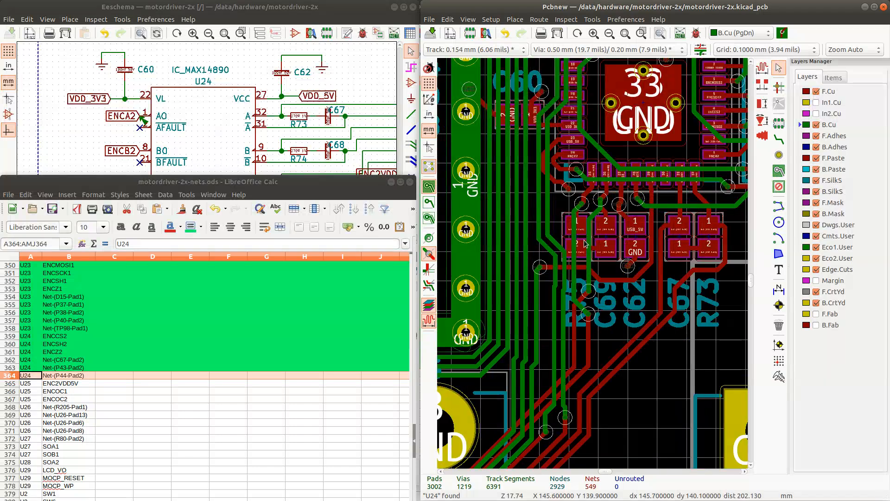
scroll(596, 253, up, 2)
scroll(591, 270, down, 2)
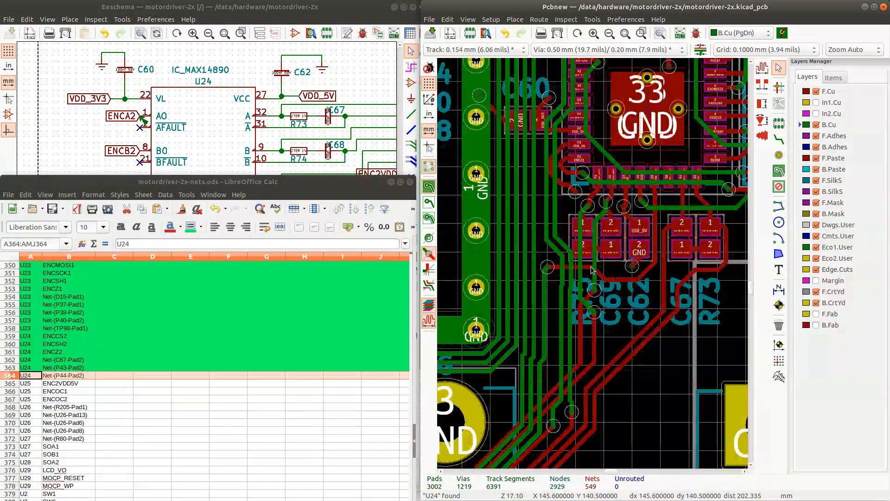
scroll(591, 268, up, 2)
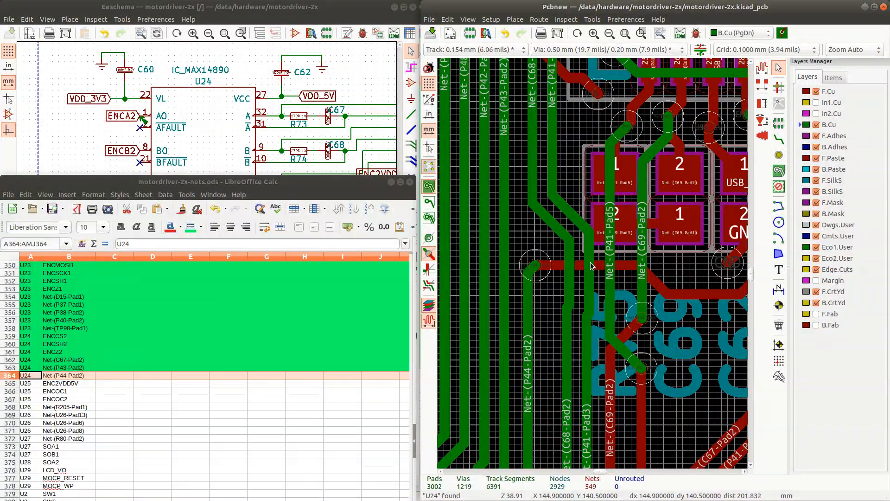
click(591, 270)
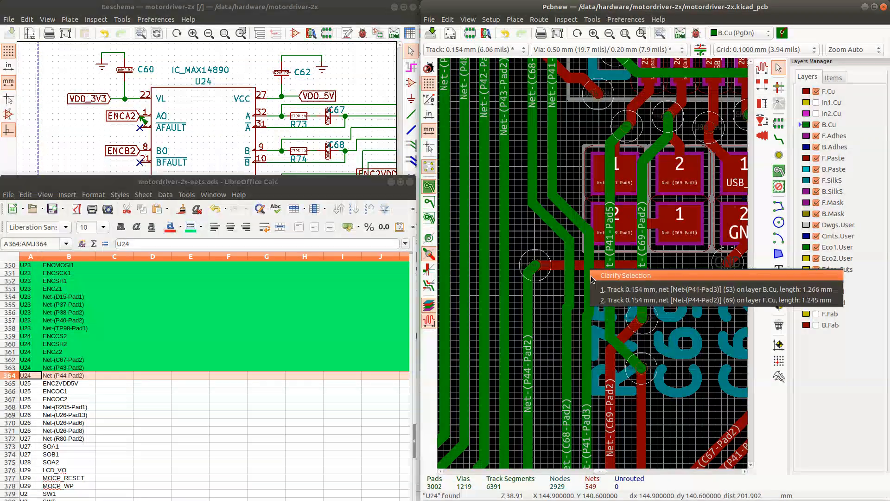
click(617, 289)
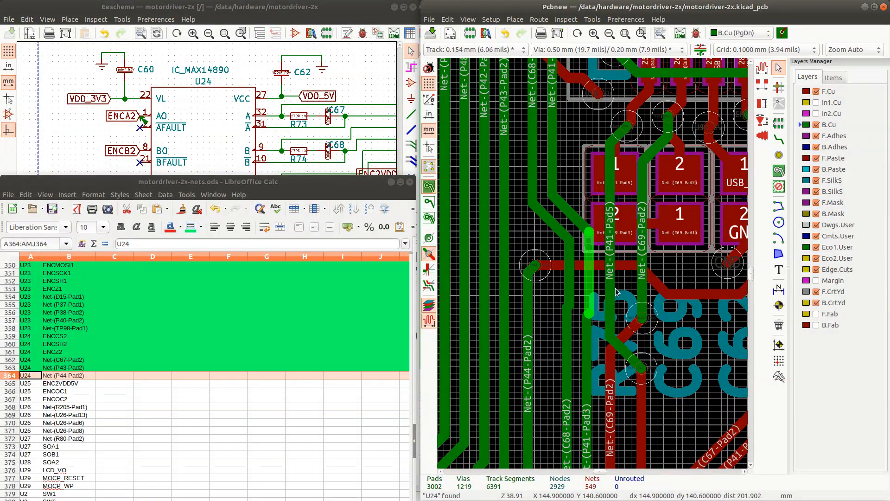
click(582, 279)
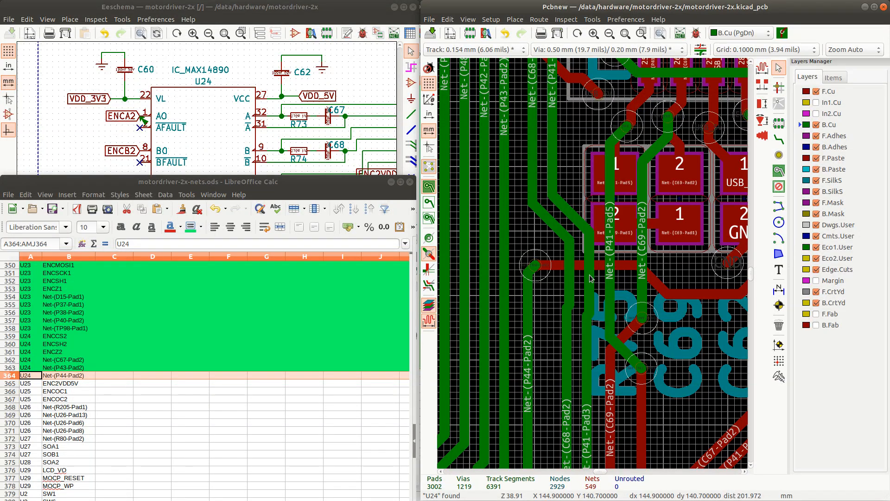
click(591, 279)
key(d)
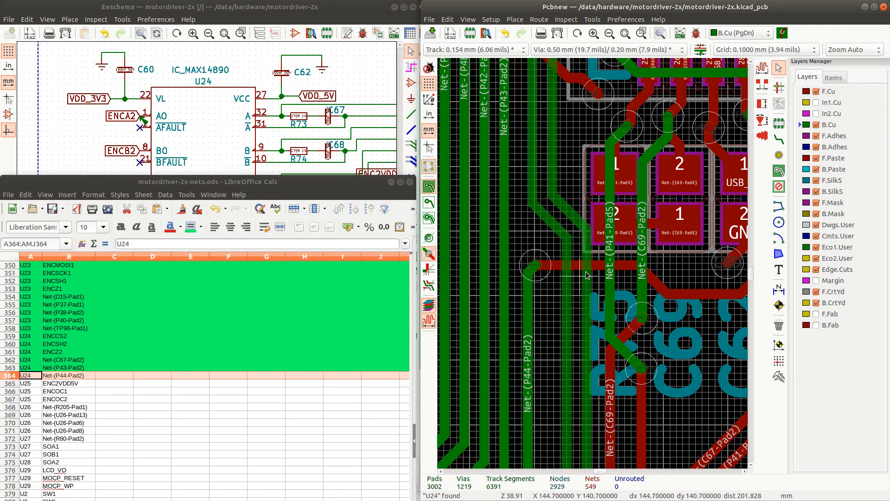
click(586, 279)
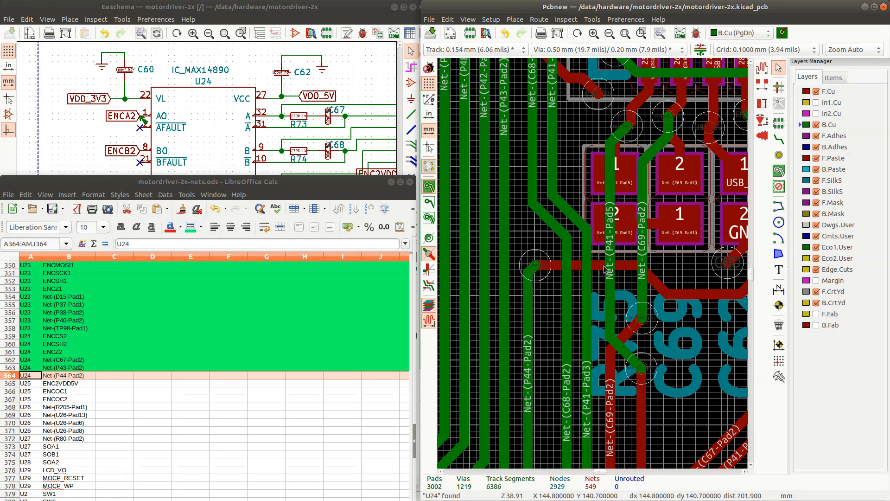
Highlight Net-(P44-Pad2) from U24 pad 29, trace its route to the lower connector, and select its connected tracks under C62
scroll(605, 270, down, 3)
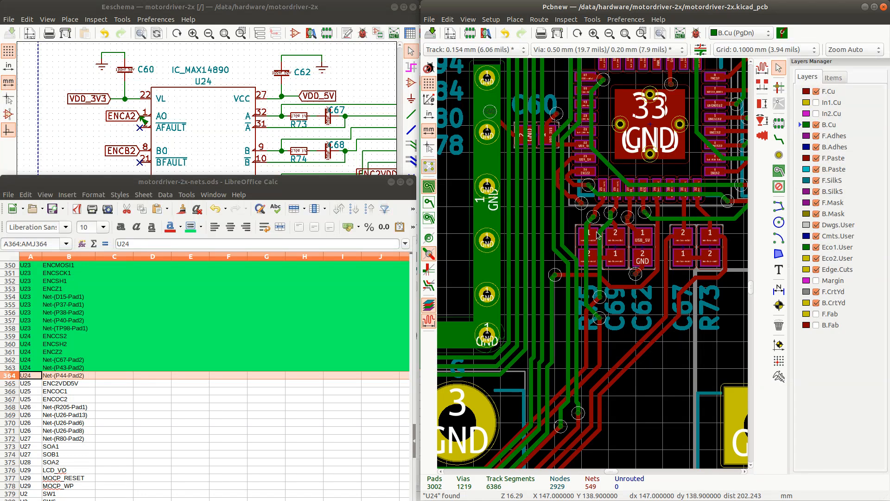
scroll(622, 234, up, 3)
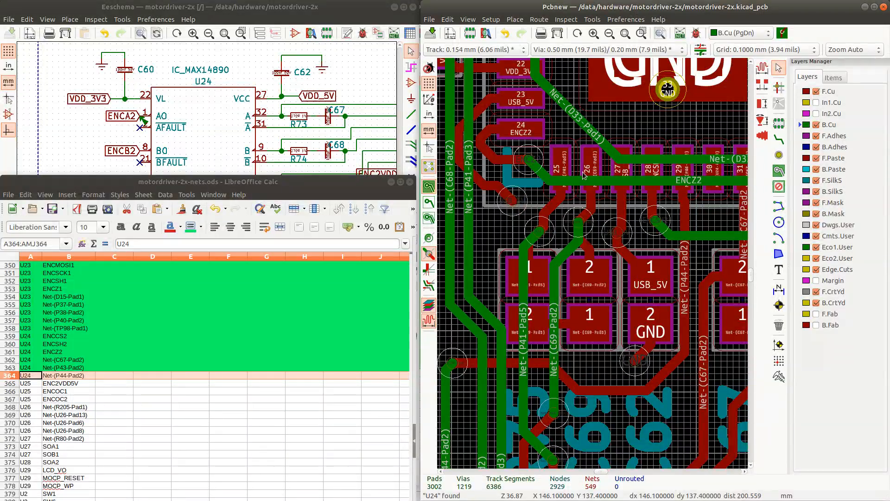
scroll(596, 266, down, 2)
scroll(598, 265, up, 5)
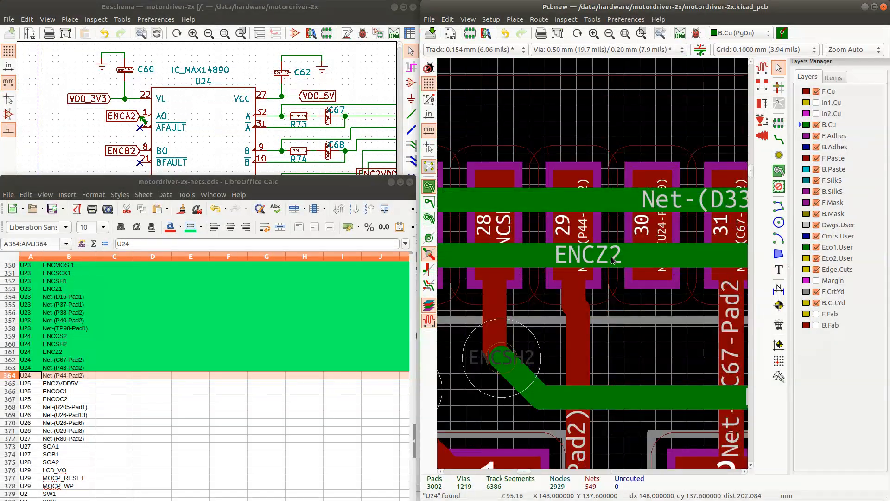
click(577, 226)
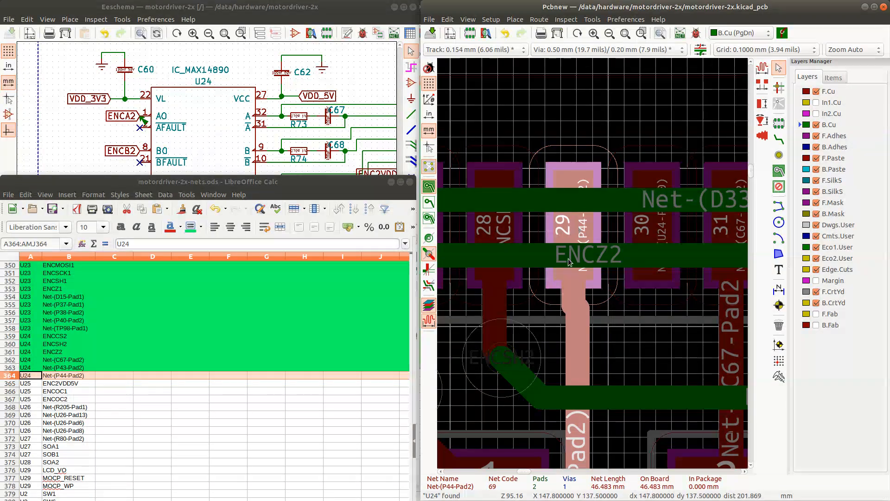
scroll(578, 227, down, 7)
scroll(517, 354, down, 3)
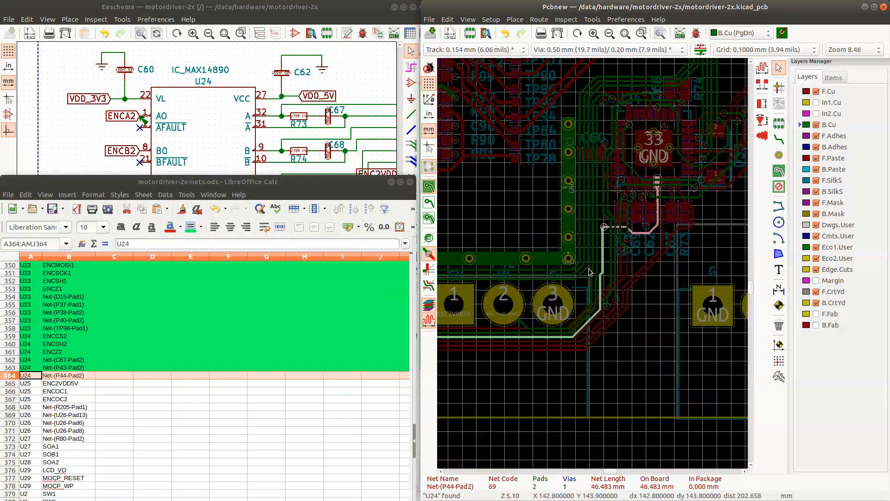
scroll(594, 266, up, 8)
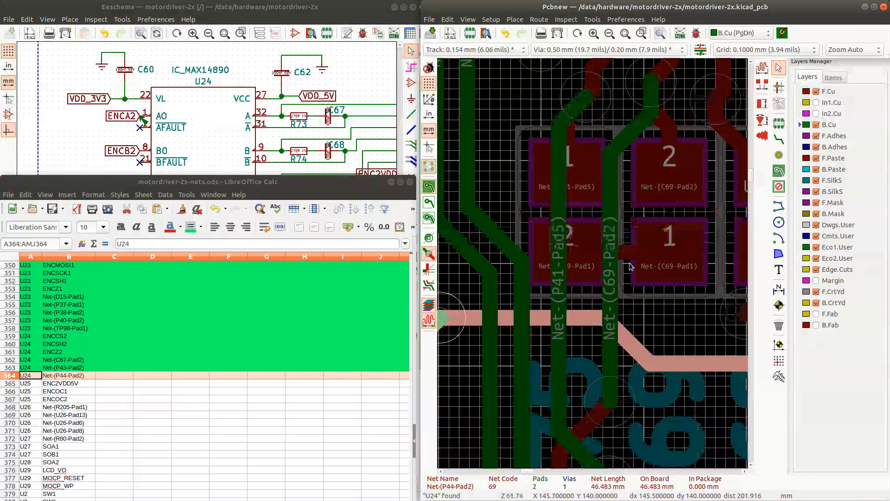
scroll(640, 277, down, 3)
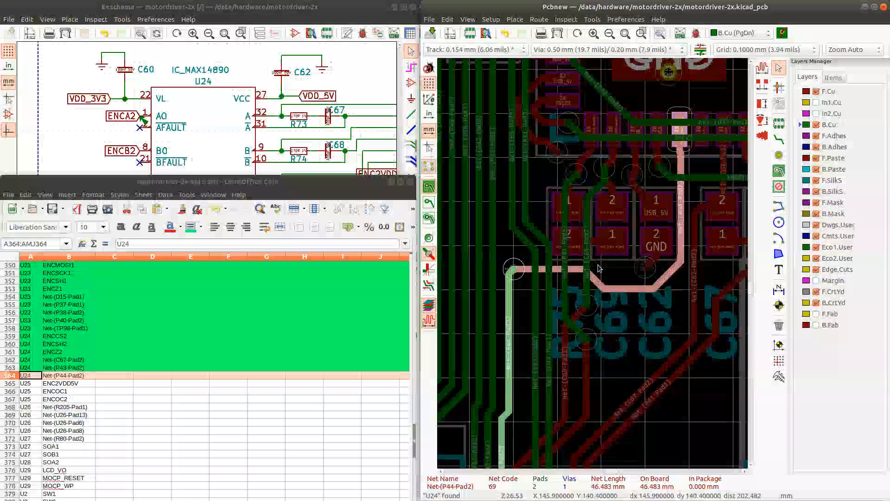
click(634, 288)
key(u)
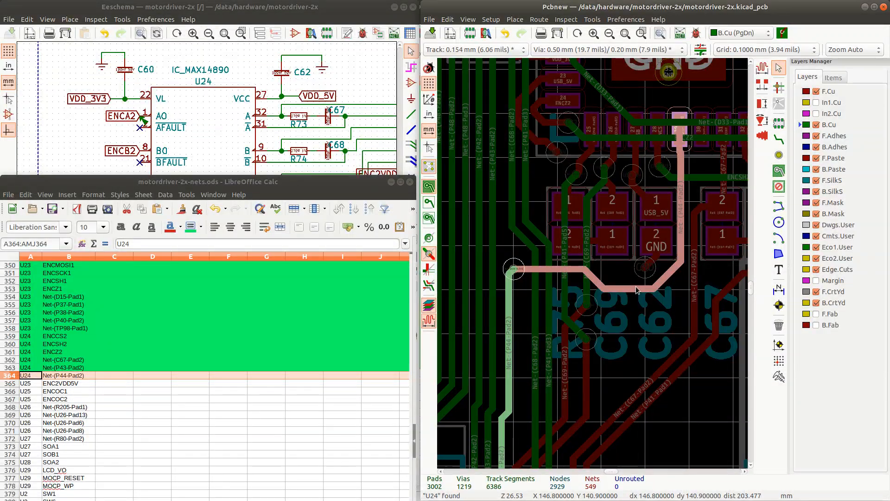
Mark the Net-(P44-Pad2) row 364 green in the net checklist
click(12, 377)
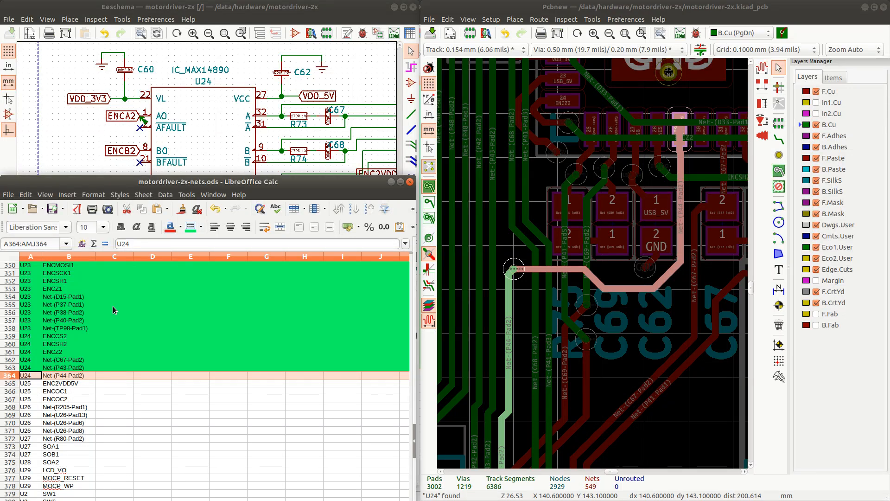
click(190, 226)
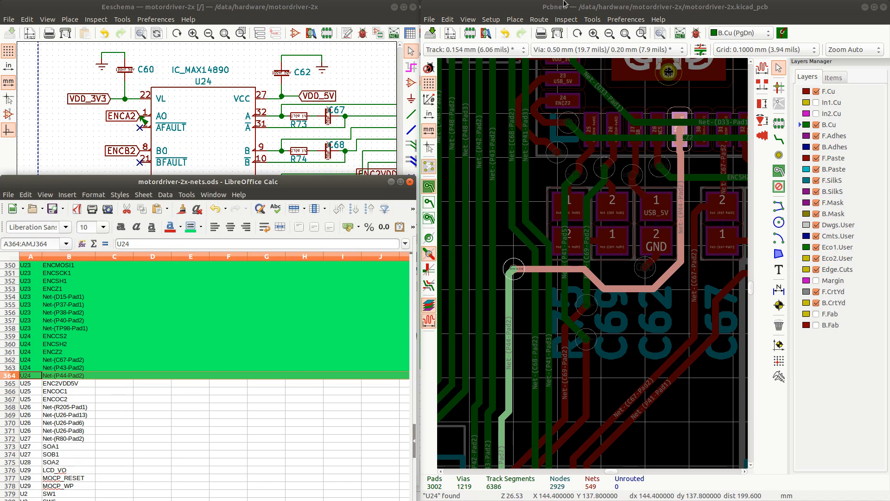
Switch back to the PCB layout and find component U25
click(552, 8)
key(ctrl+f)
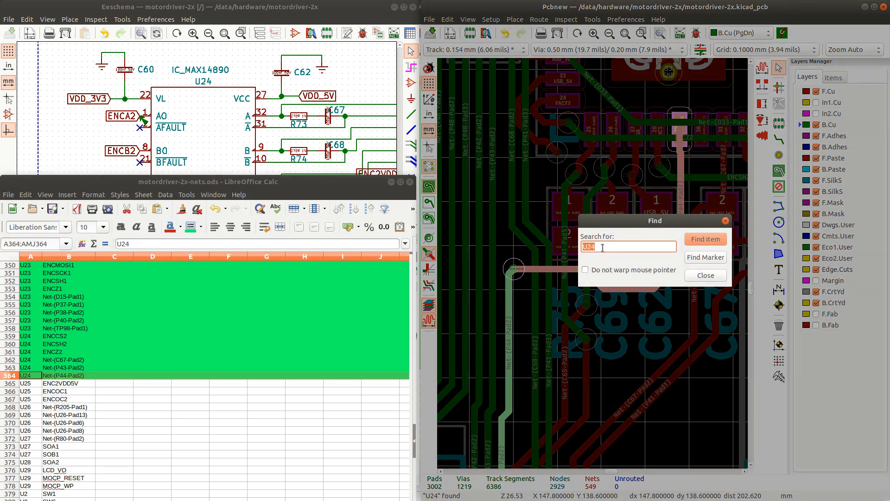
text(U25)
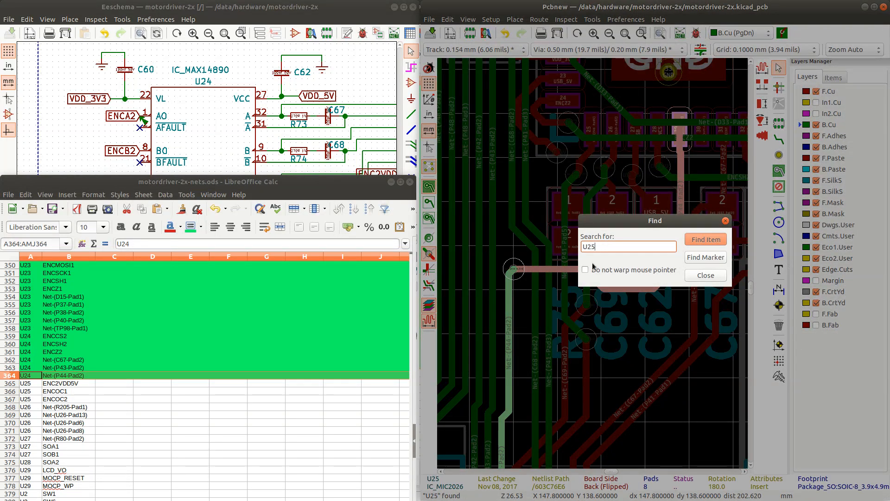
key(Return)
click(707, 278)
scroll(624, 245, down, 1)
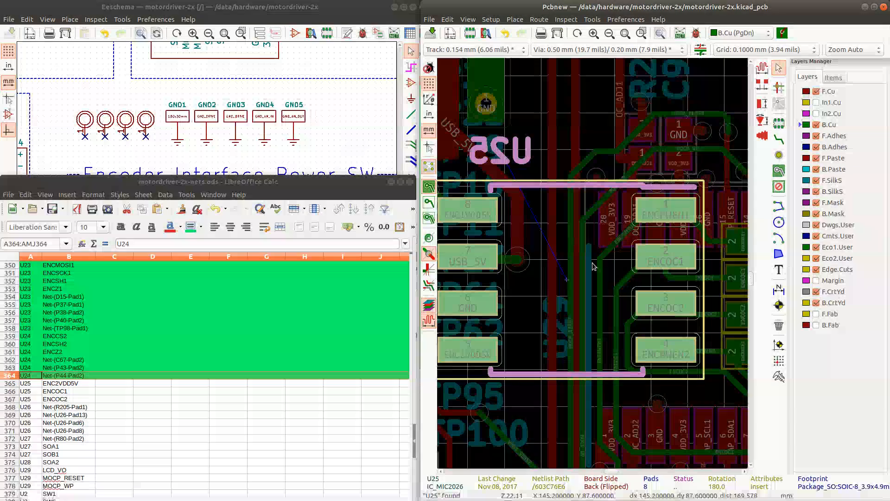
Drag the locked diagonal ENCPWEN1 track segment up and left at U25 pad 1 so the track enters the pad horizontally
scroll(592, 264, down, 1)
scroll(614, 246, up, 4)
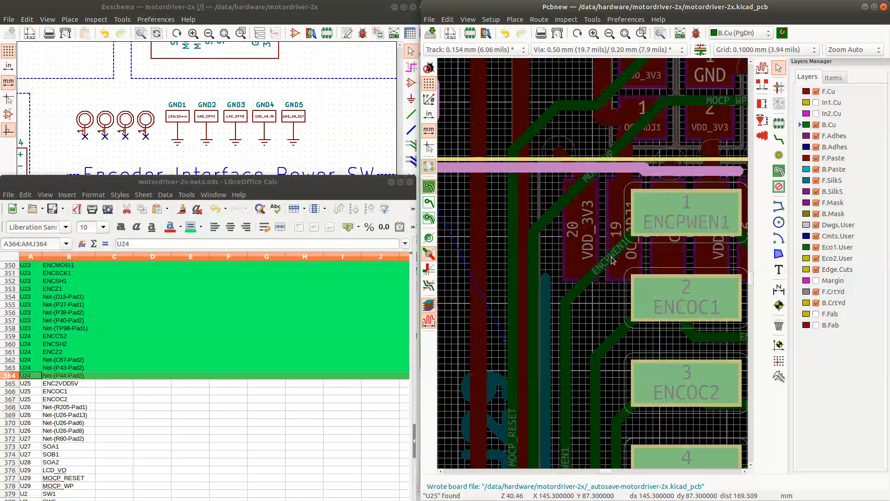
click(612, 258)
click(625, 276)
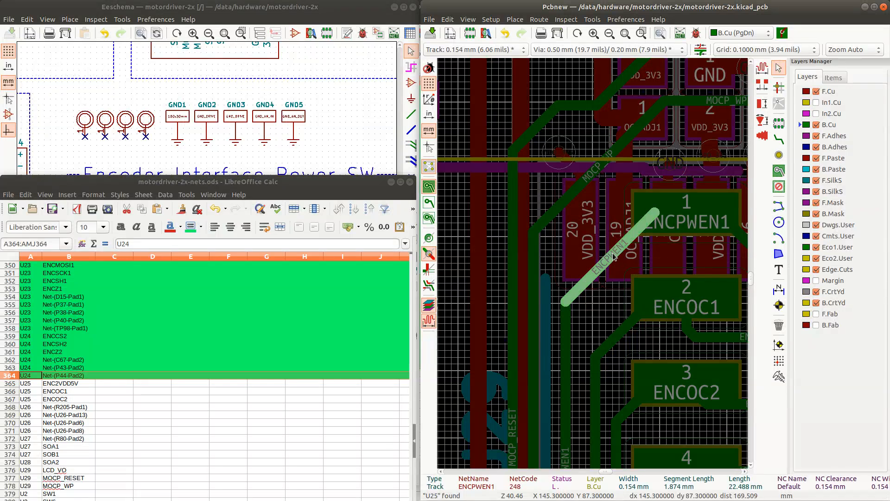
key(Delete)
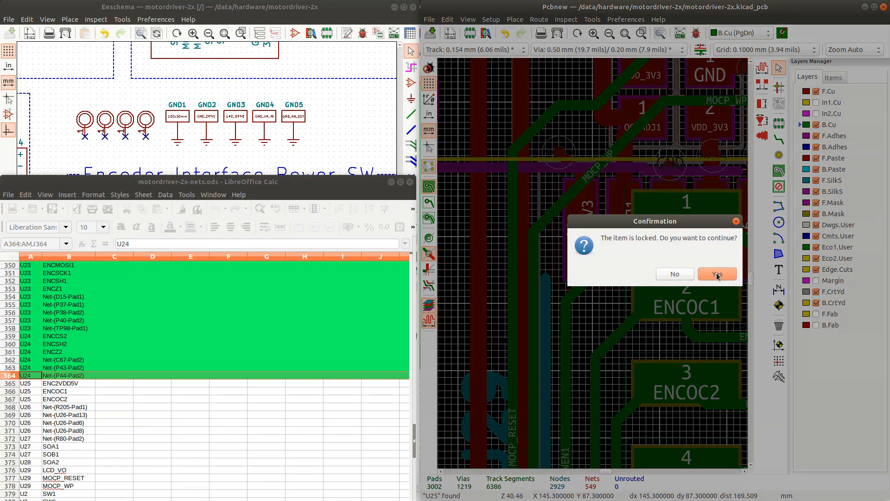
click(712, 277)
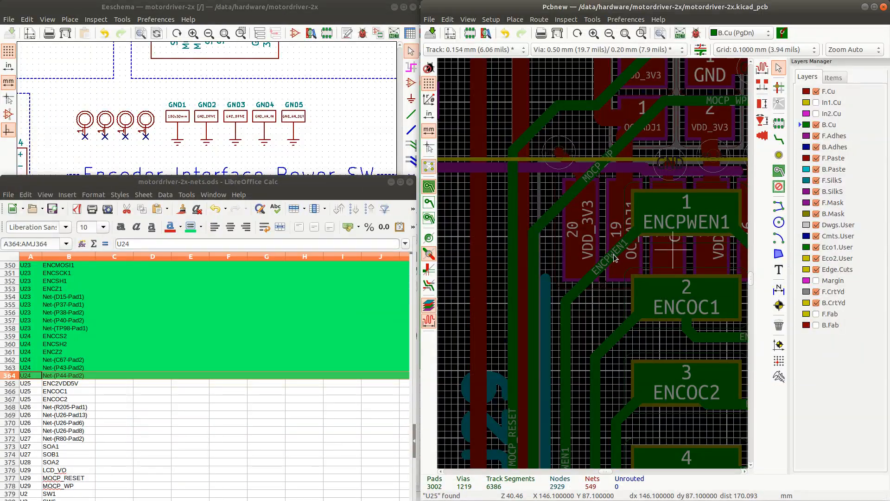
click(627, 241)
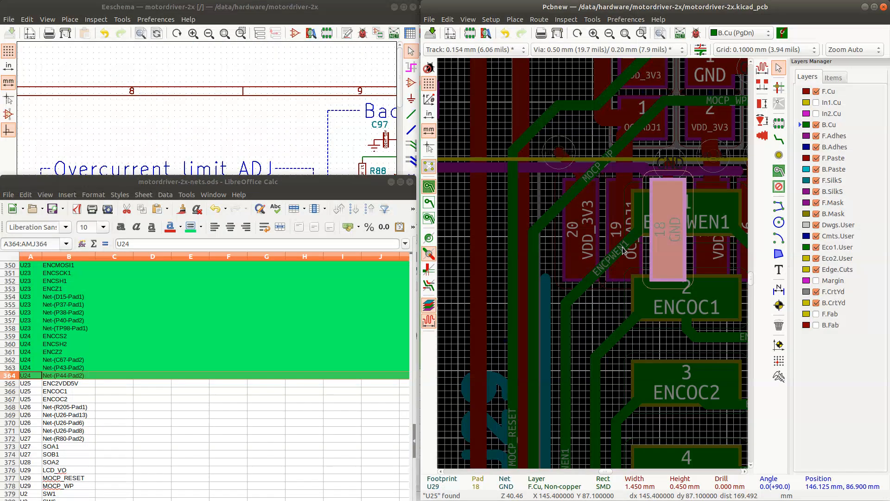
click(622, 246)
click(664, 269)
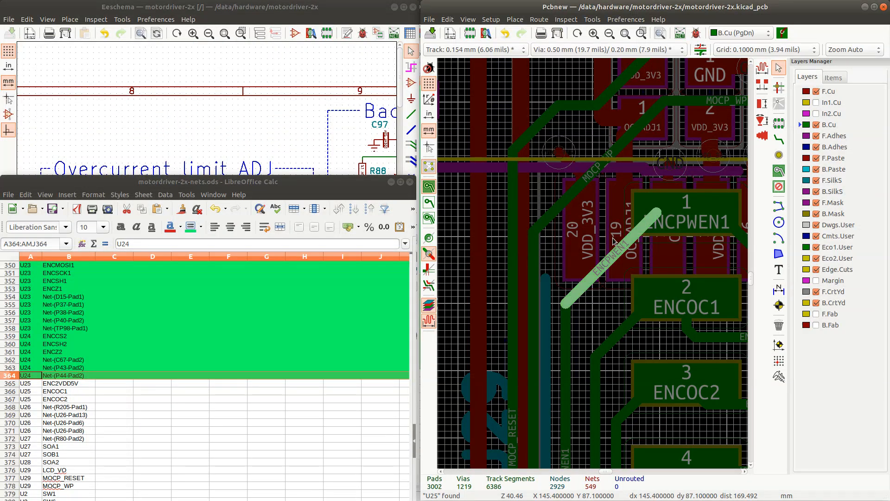
click(601, 226)
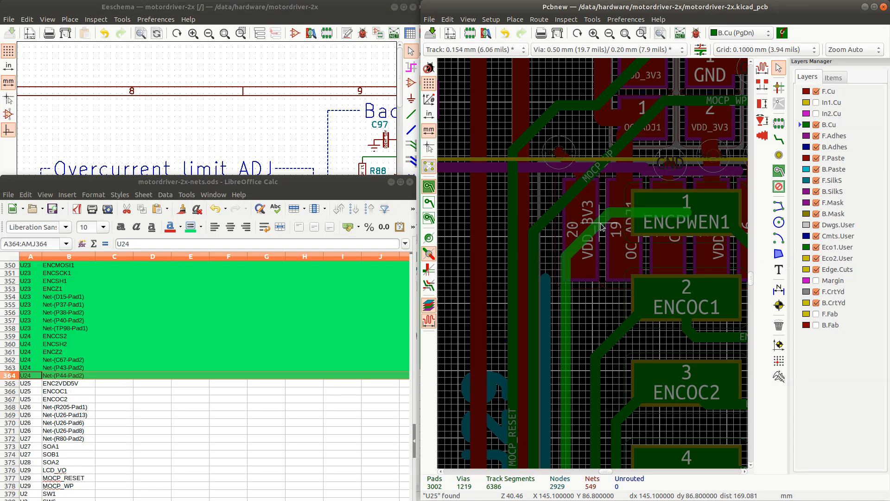
Drag the diagonal ENCOC1 and ENCOC2 track segments outward at U25 pads 2 and 3 so both tracks enter horizontally
scroll(596, 266, down, 3)
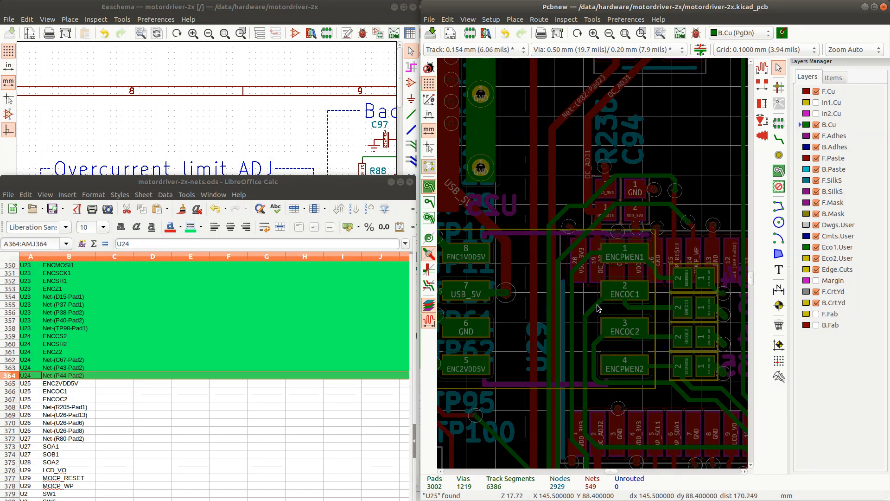
click(598, 303)
click(591, 298)
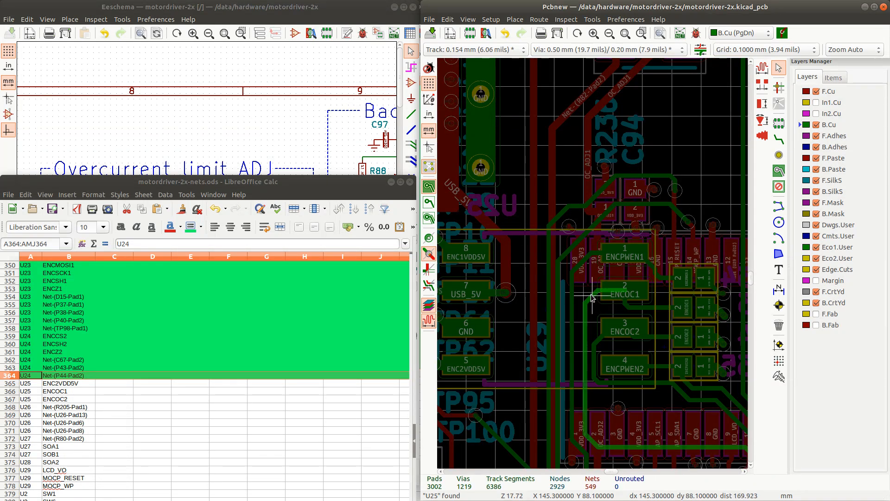
click(598, 338)
key(u)
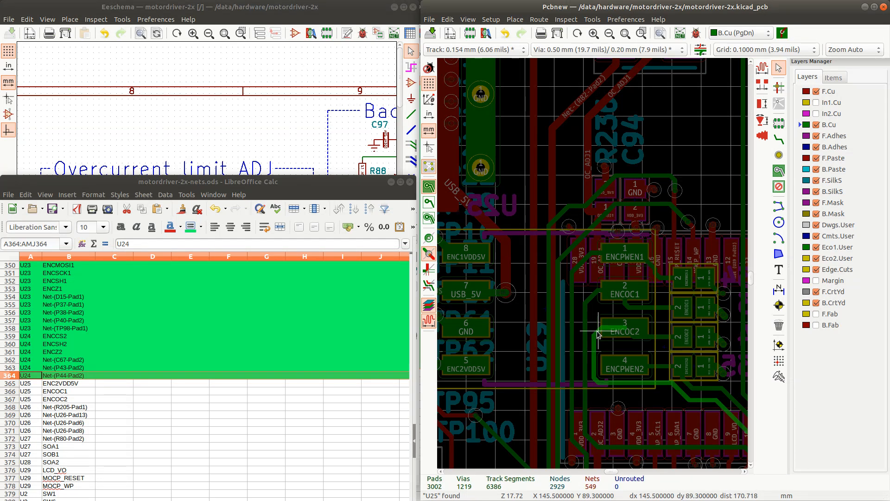
Inspect the tracks between U25 and its neighbouring resistors, then highlight the ENC2VDD5V net from pad 5 and examine its via
scroll(600, 333, down, 3)
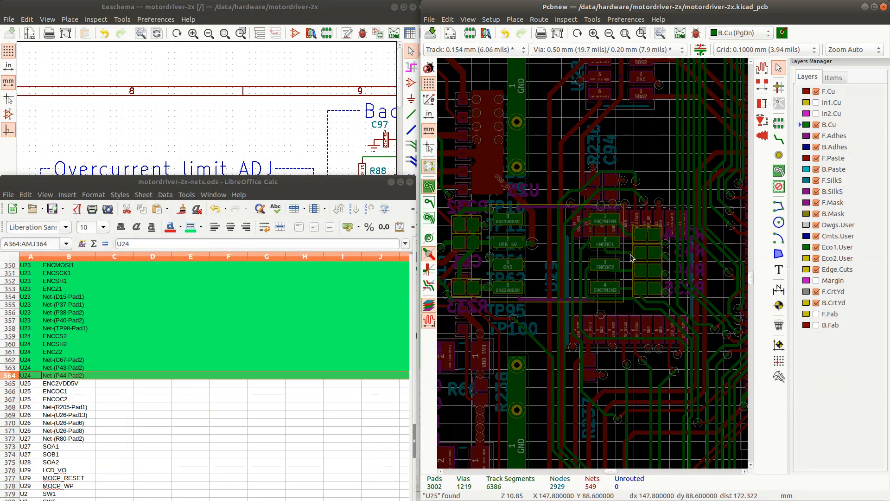
scroll(624, 284, up, 8)
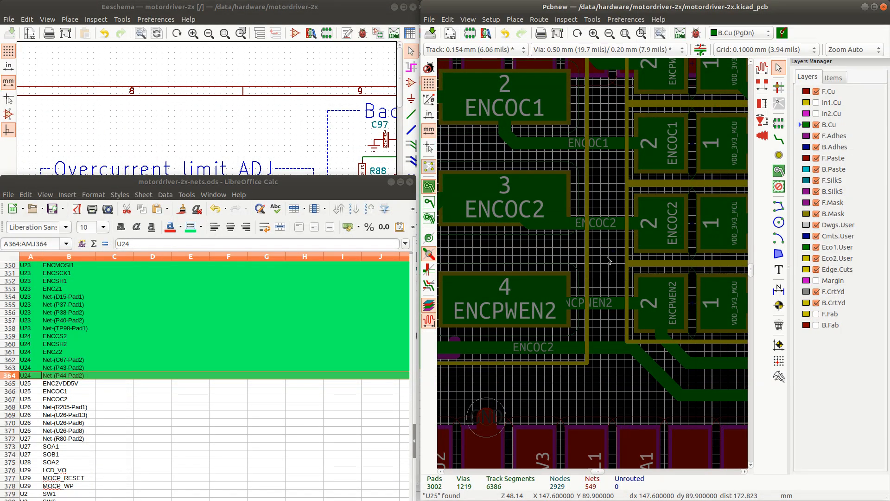
scroll(595, 266, down, 8)
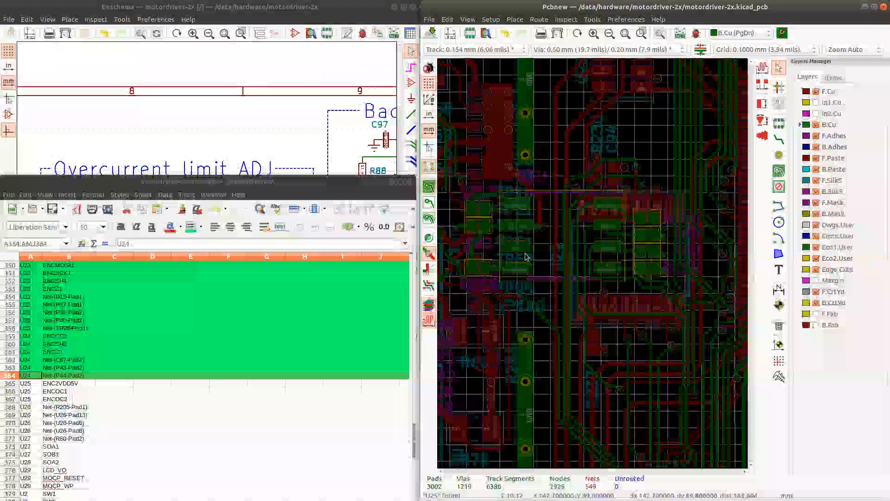
scroll(592, 264, up, 7)
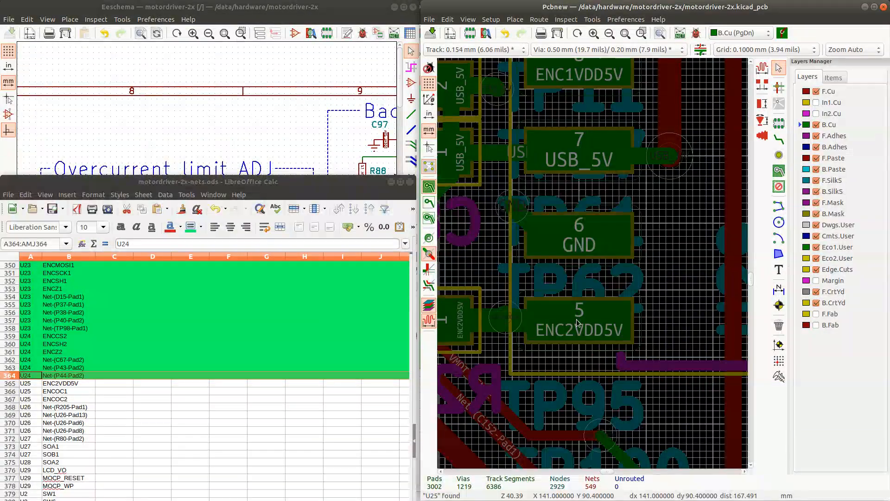
click(579, 320)
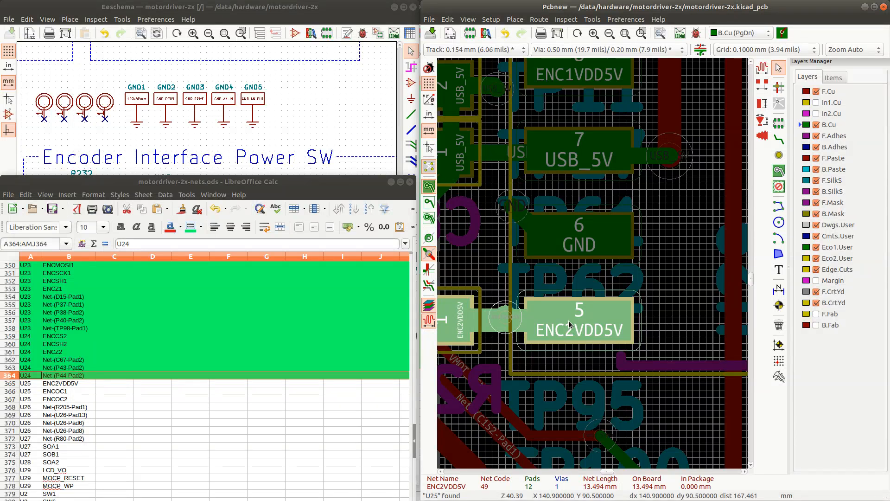
scroll(569, 320, down, 7)
scroll(592, 264, up, 8)
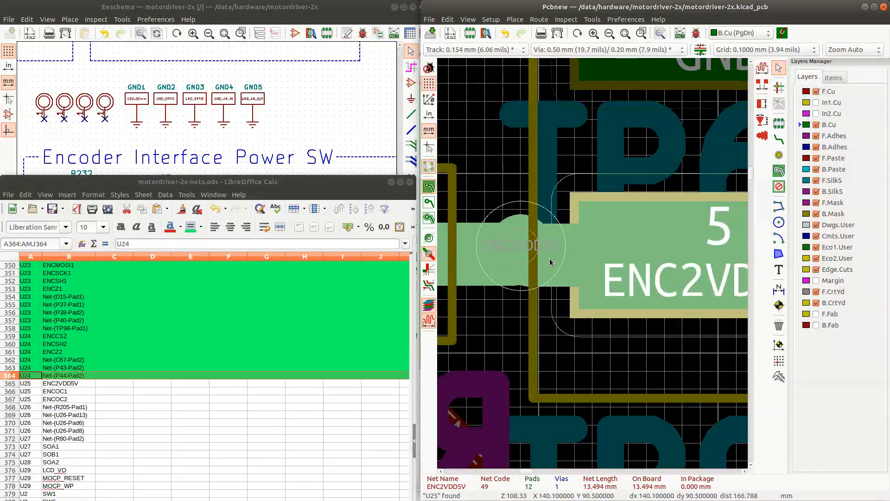
scroll(589, 268, down, 3)
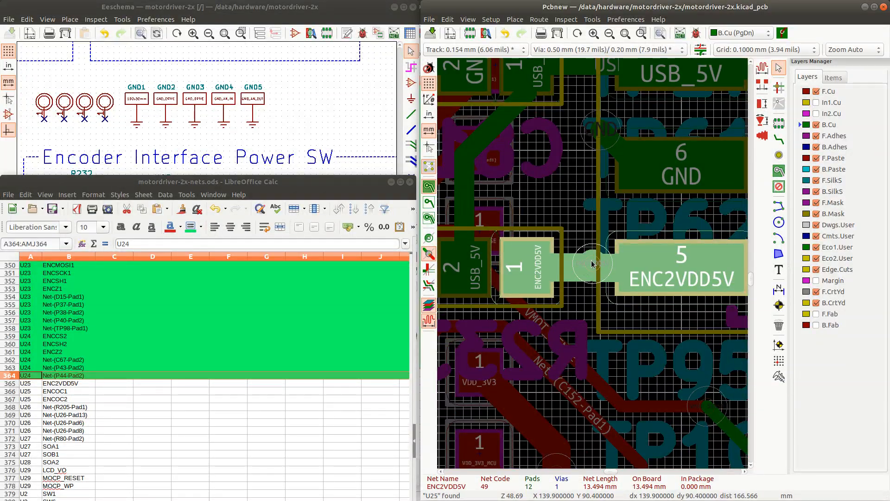
Change the ENC2VDD5V via beside U25 pad 5 to the 0.7 mm diameter, 0.4 mm drill design rule size
click(593, 264)
click(616, 279)
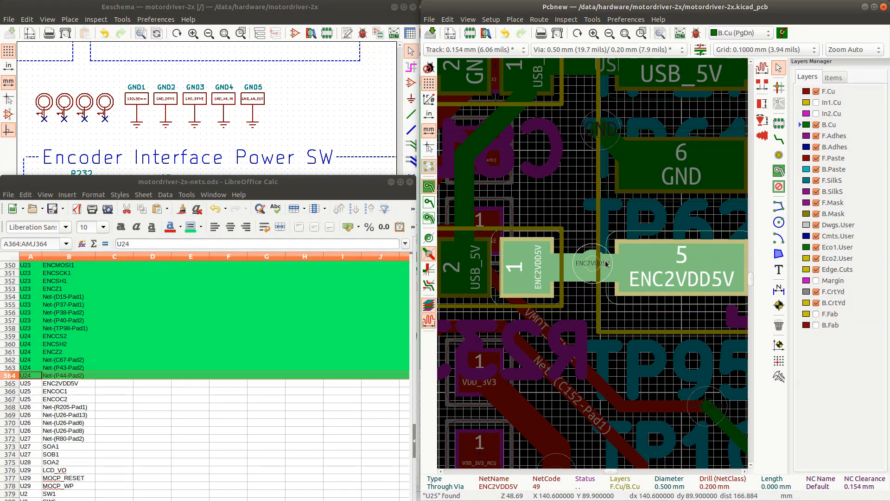
key(e)
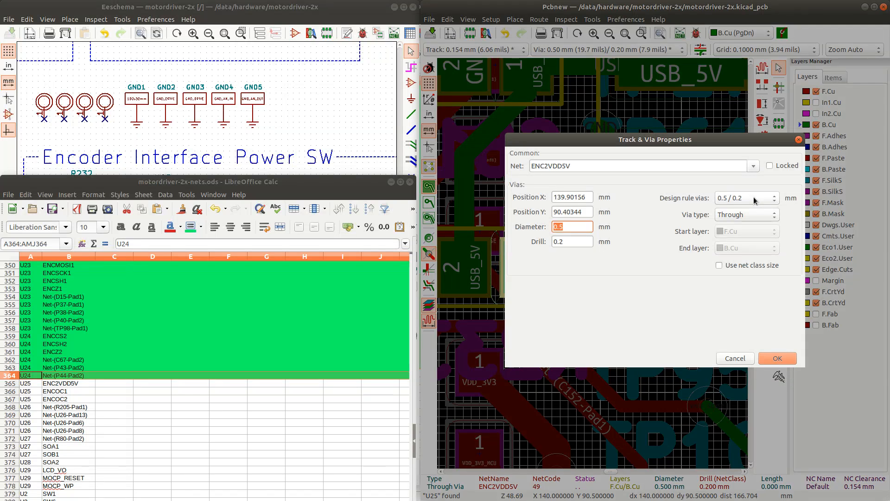
click(755, 197)
click(743, 210)
click(775, 358)
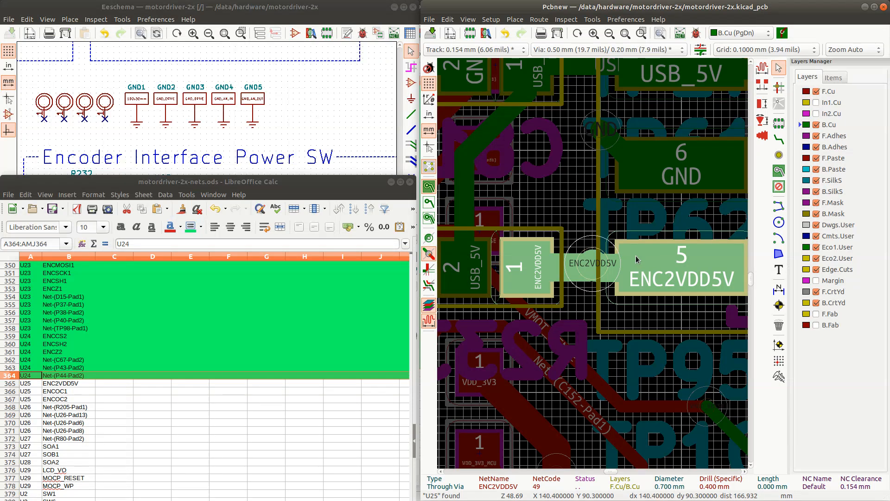
Show In2.Cu, make it the active layer, and trace the highlighted ENC2VDD5V copper area from U25 to the board-edge connectors
scroll(652, 260, down, 3)
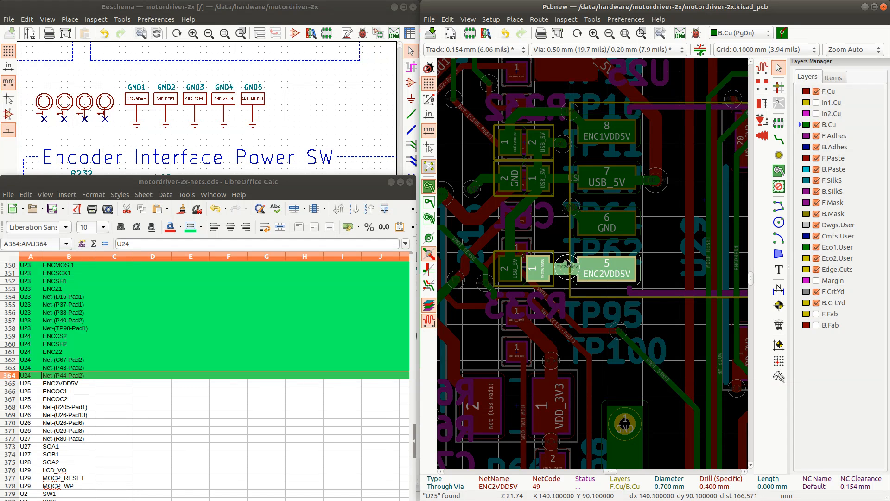
click(816, 114)
scroll(577, 249, down, 3)
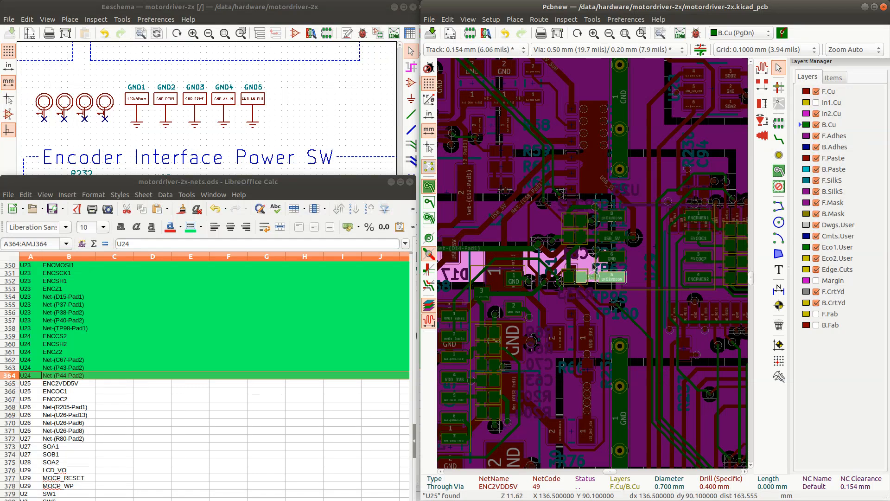
scroll(593, 265, down, 3)
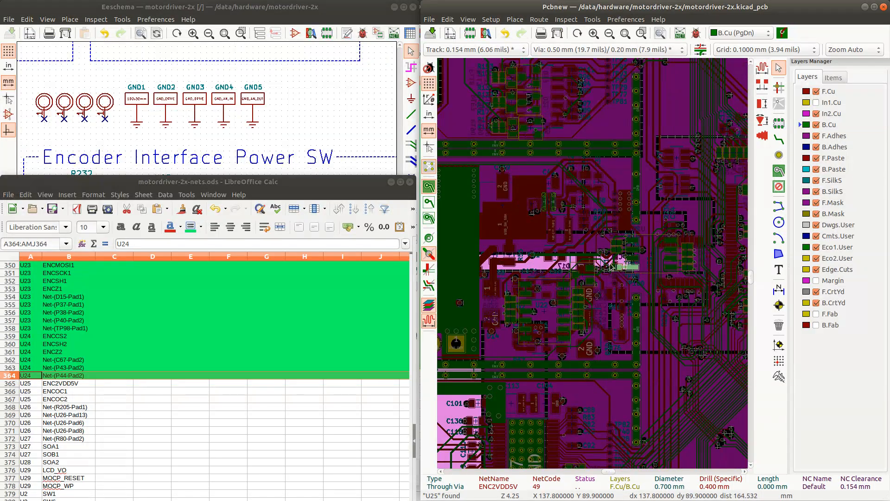
click(830, 113)
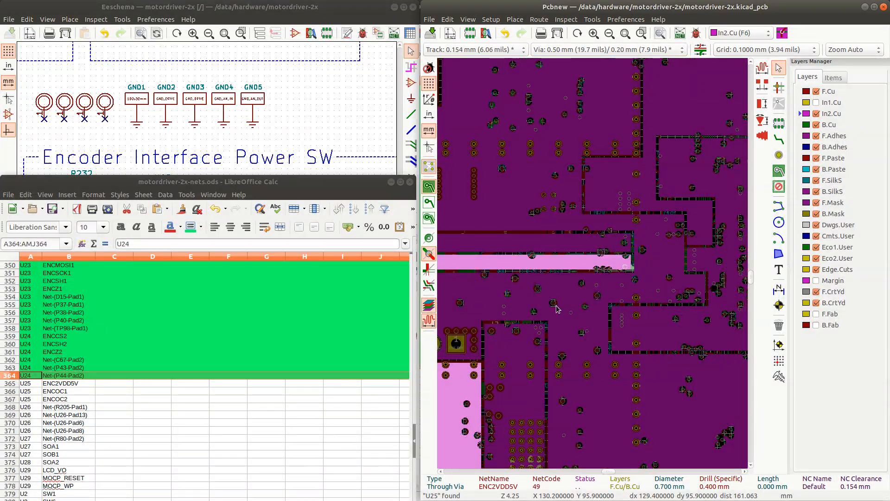
scroll(594, 266, up, 3)
scroll(579, 271, up, 2)
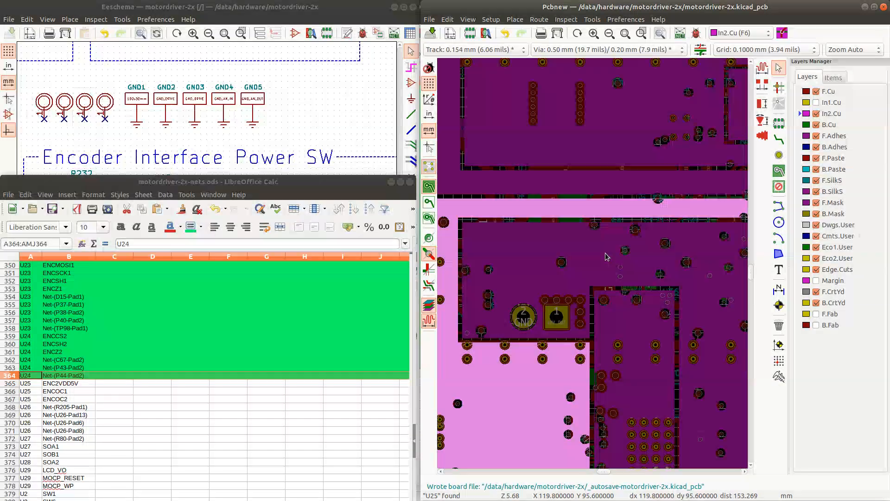
scroll(691, 228, down, 3)
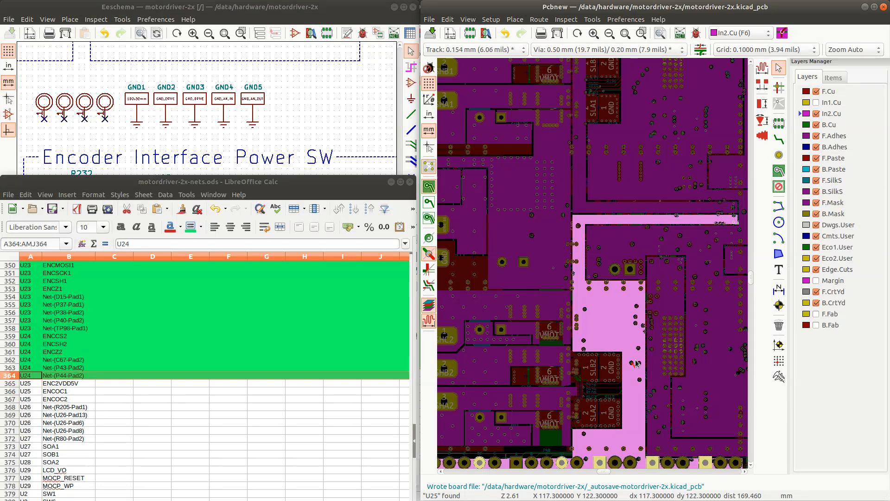
scroll(636, 363, down, 4)
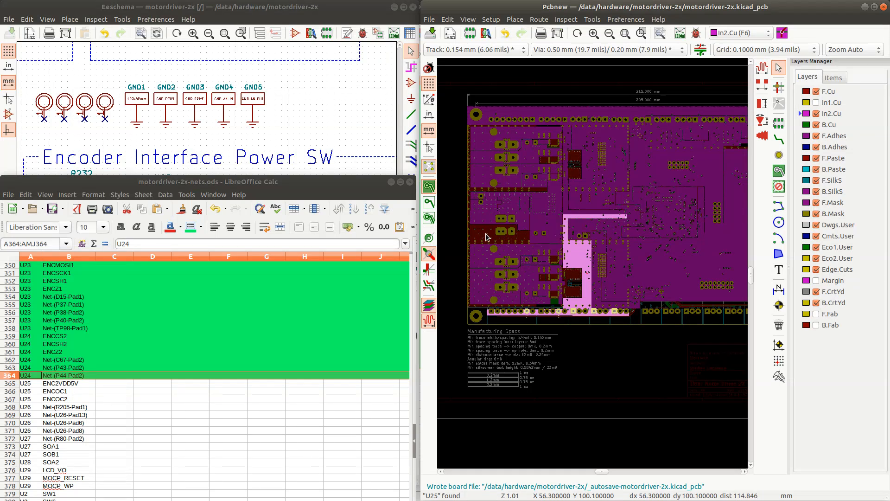
Examine the In2.Cu copper boundaries around power connector P18 and the adjacent GND1 strip, selecting both footprints to identify them
scroll(485, 237, up, 6)
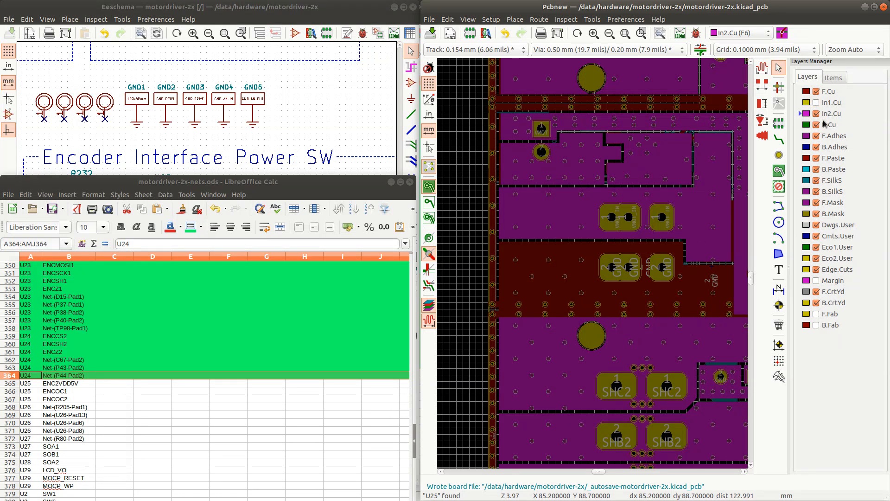
click(558, 246)
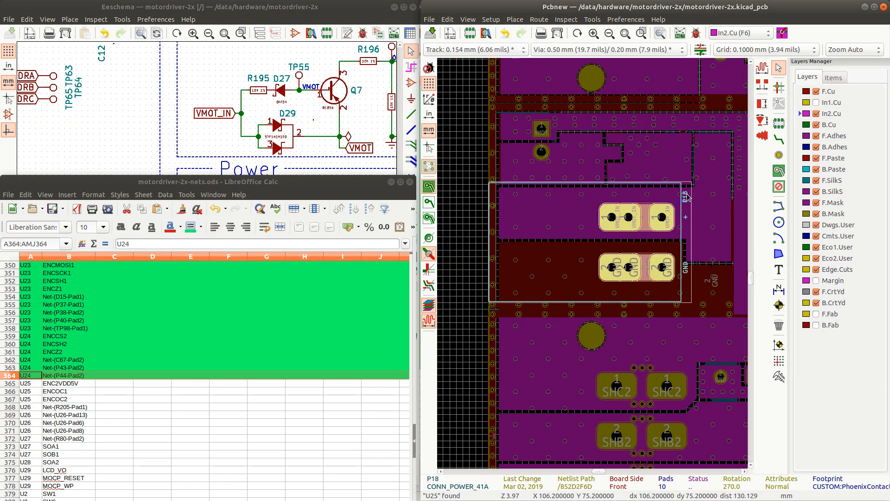
scroll(635, 246, up, 5)
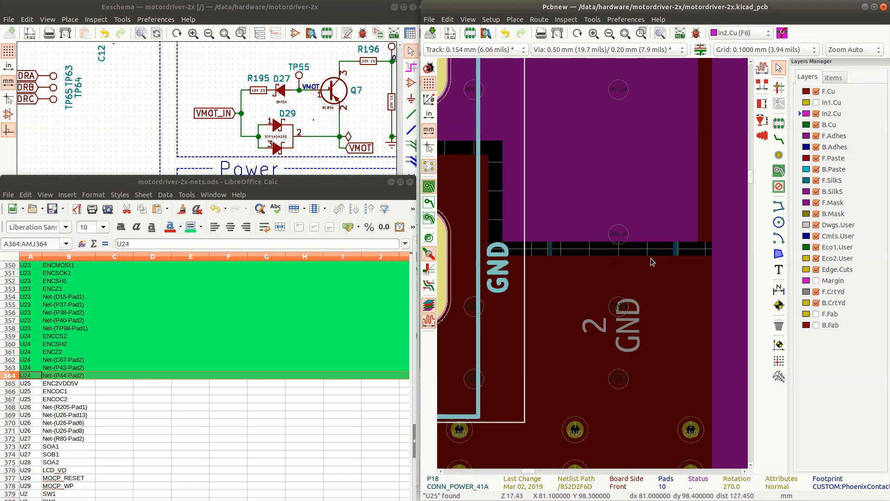
scroll(653, 257, down, 3)
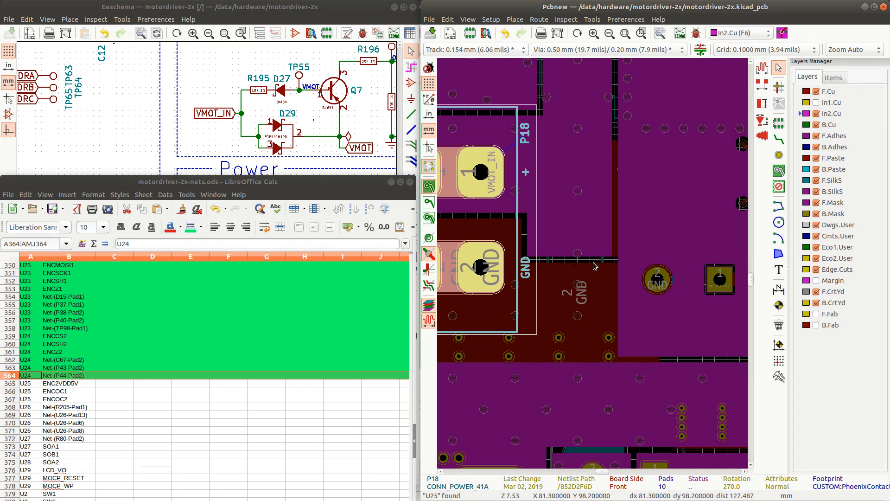
click(596, 266)
click(610, 267)
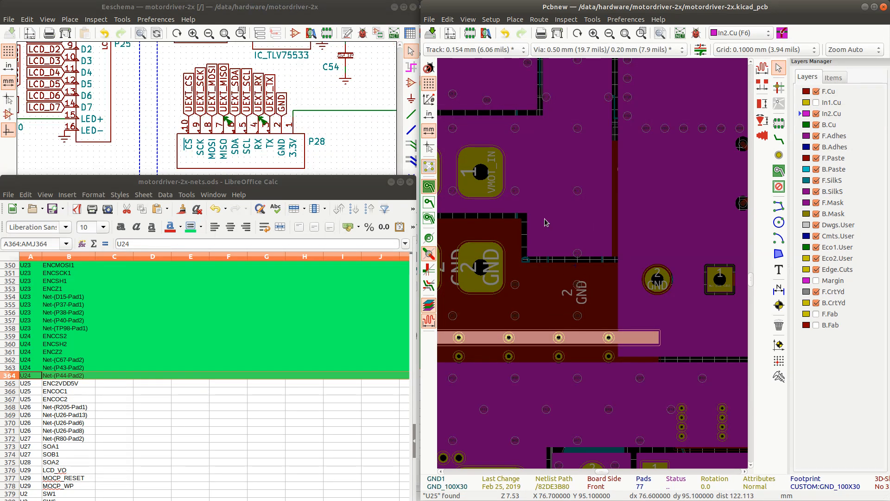
click(521, 231)
scroll(605, 240, down, 3)
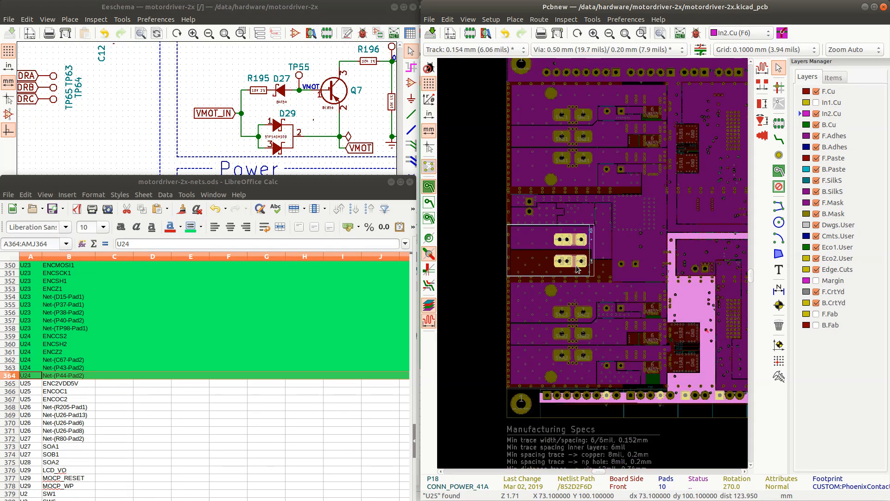
scroll(594, 266, up, 2)
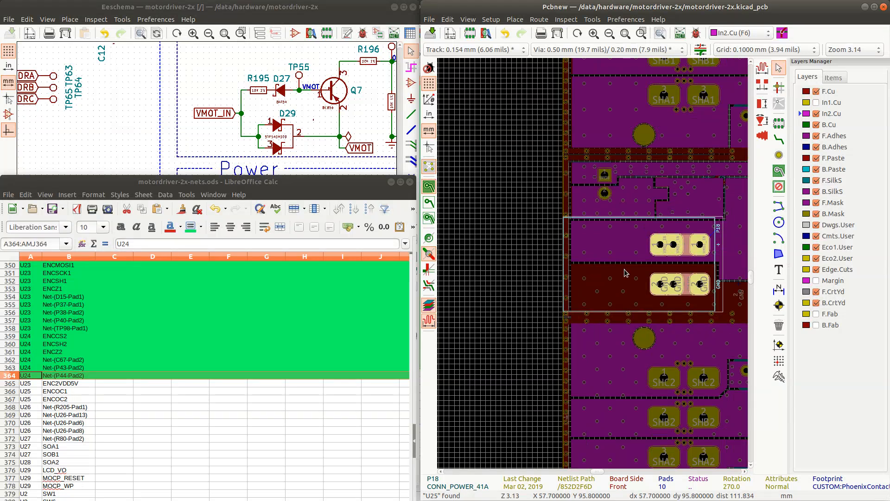
scroll(637, 271, up, 1)
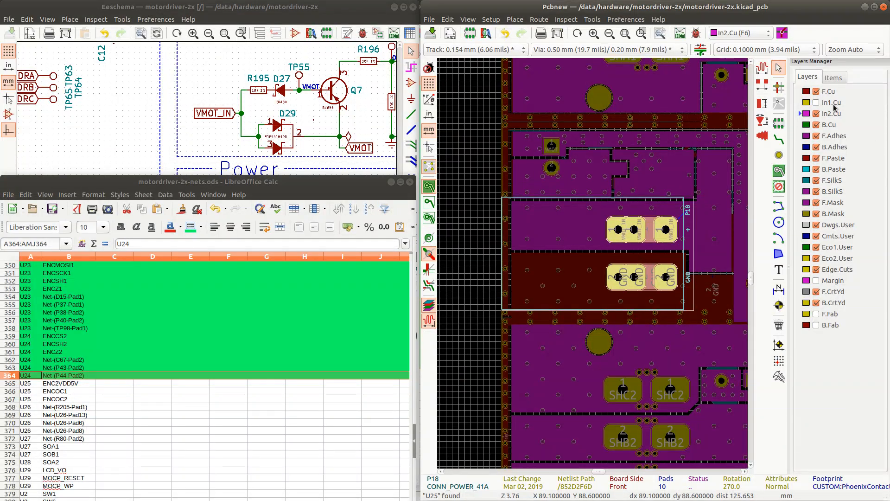
Hide the front footprints to expose the In2.Cu copper around power connector P18, and bring back the layer list
click(831, 78)
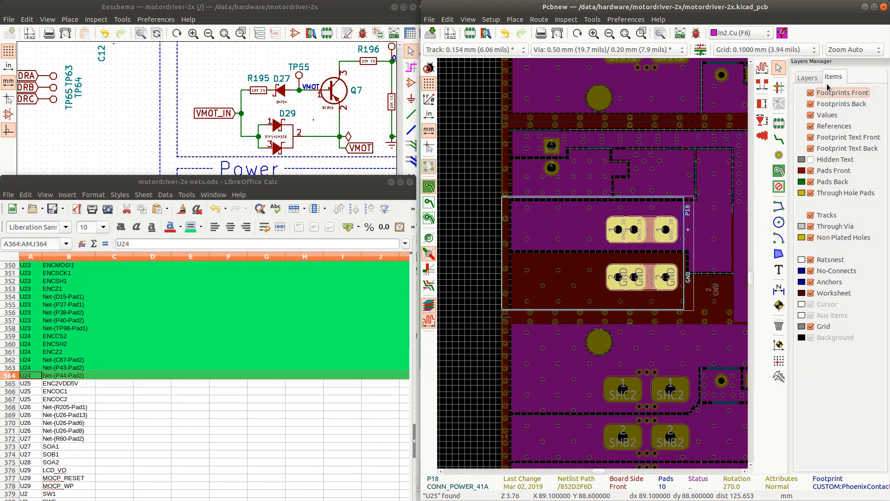
click(810, 92)
click(724, 278)
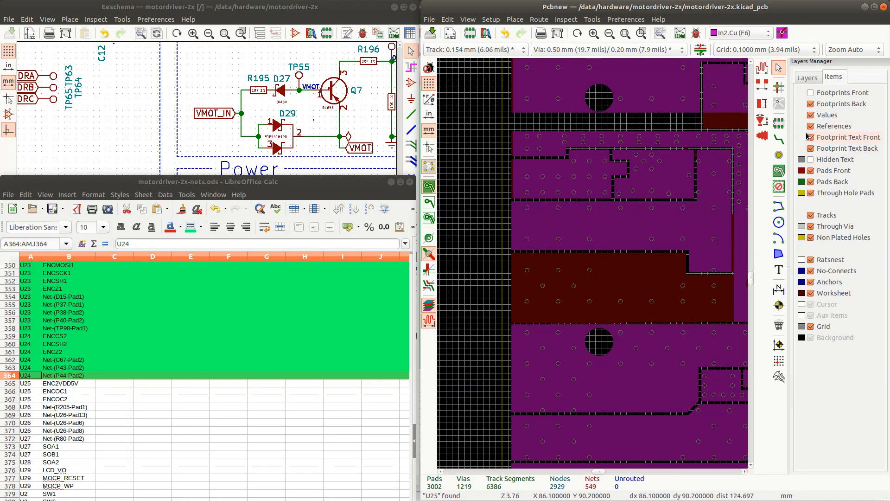
click(807, 78)
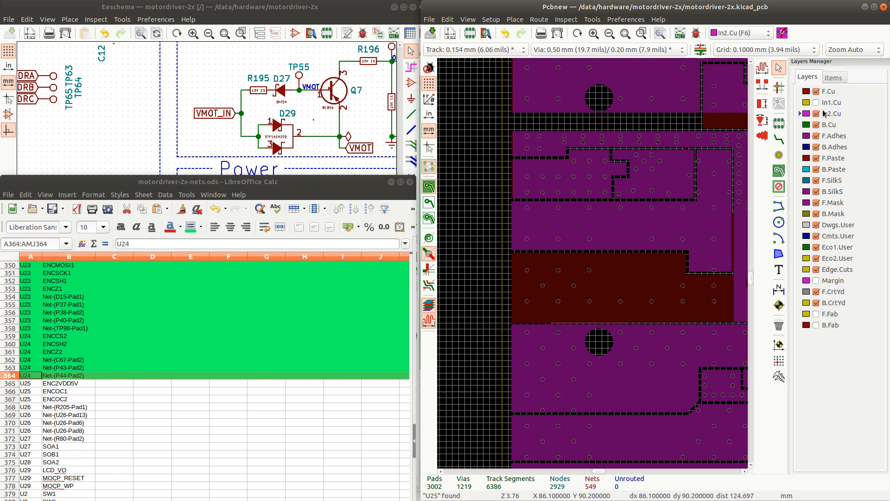
Start the Add Zone tool near the empty strip's board-edge corner and set the grid to 0.2500 mm
click(779, 170)
scroll(597, 260, up, 5)
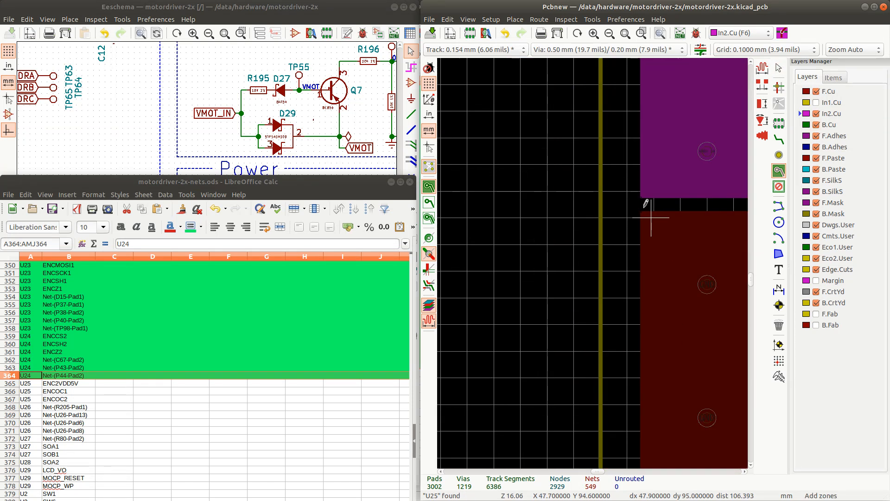
click(761, 49)
scroll(753, 48, up, 2)
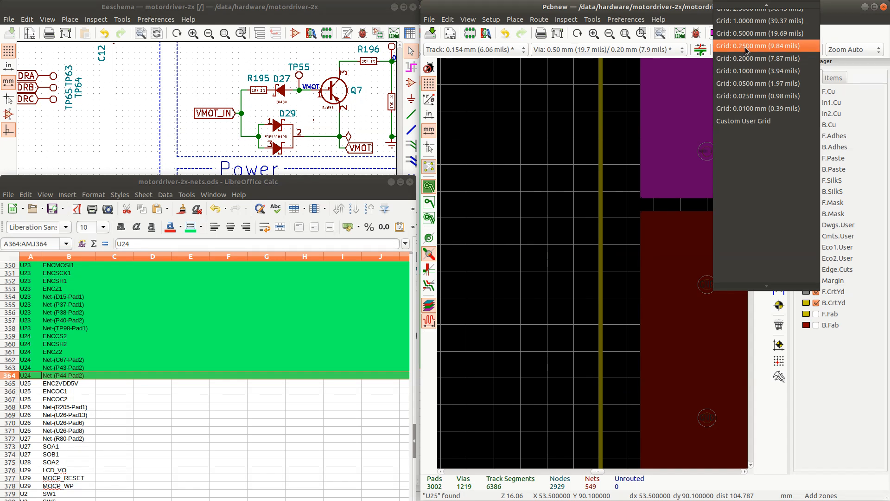
click(745, 46)
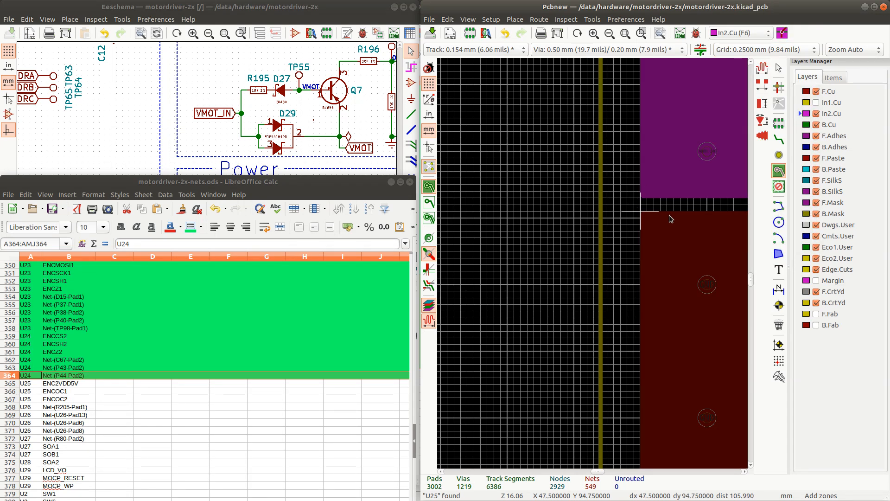
Begin a copper zone on In2.Cu at the strip's upper board-edge corner and assign it to the GND net
click(670, 214)
scroll(583, 187, up, 5)
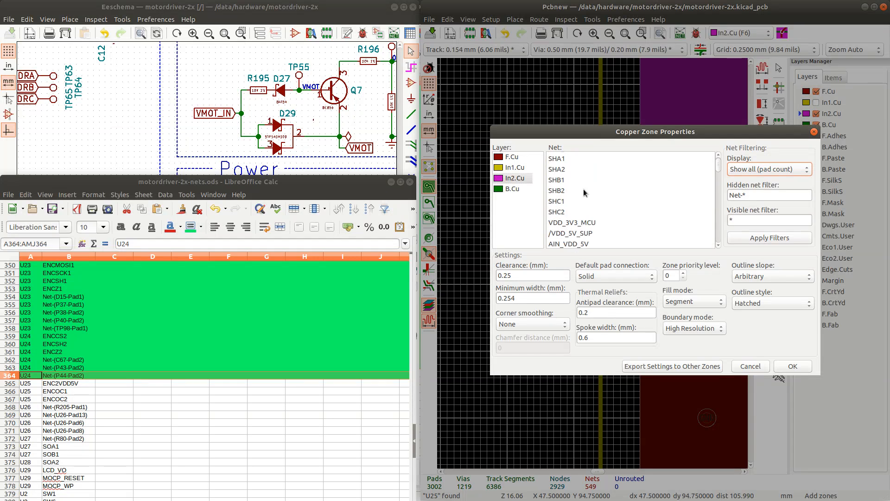
click(557, 165)
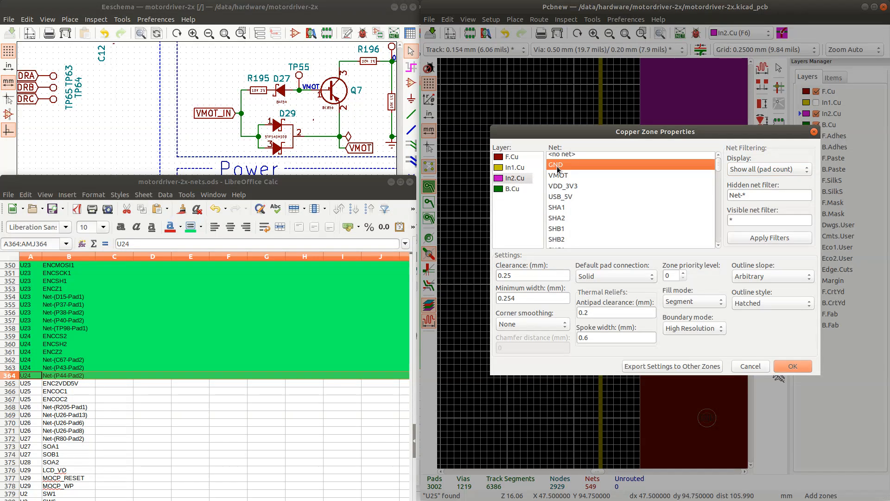
click(792, 366)
Trace the GND zone outline along the strip's upper boundary and down the step beside the neighbouring copper area
scroll(635, 259, down, 8)
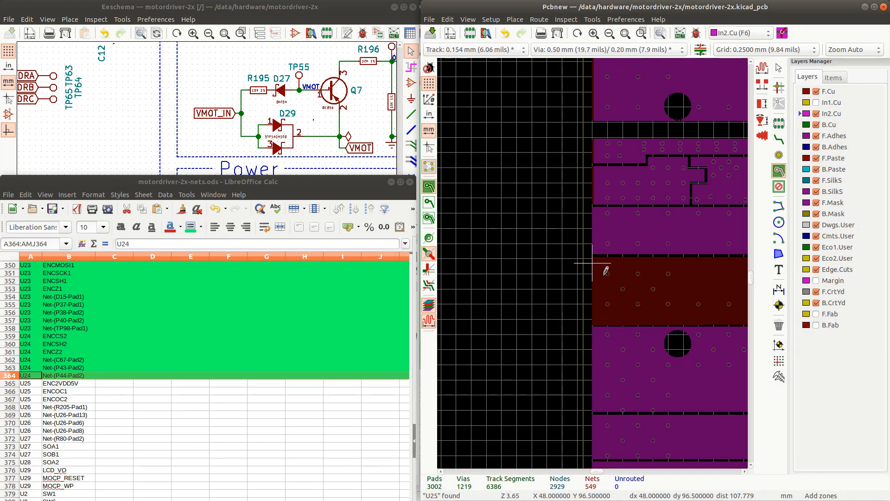
scroll(637, 257, up, 3)
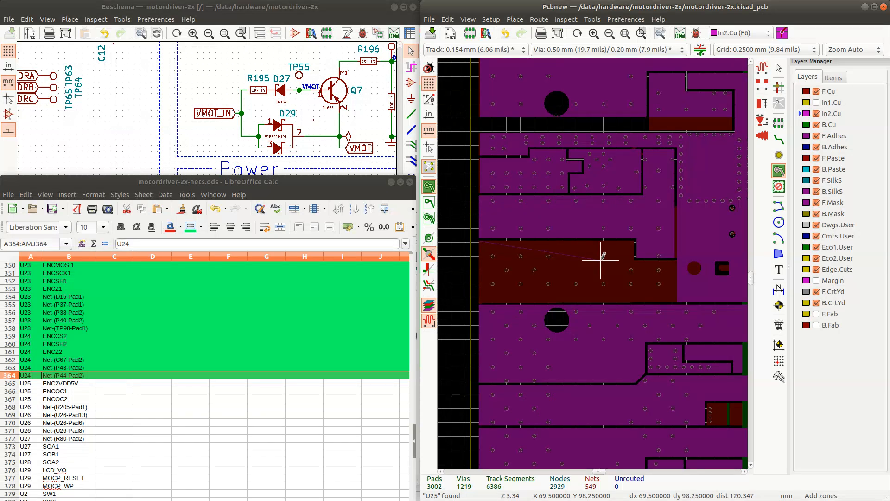
scroll(601, 260, up, 2)
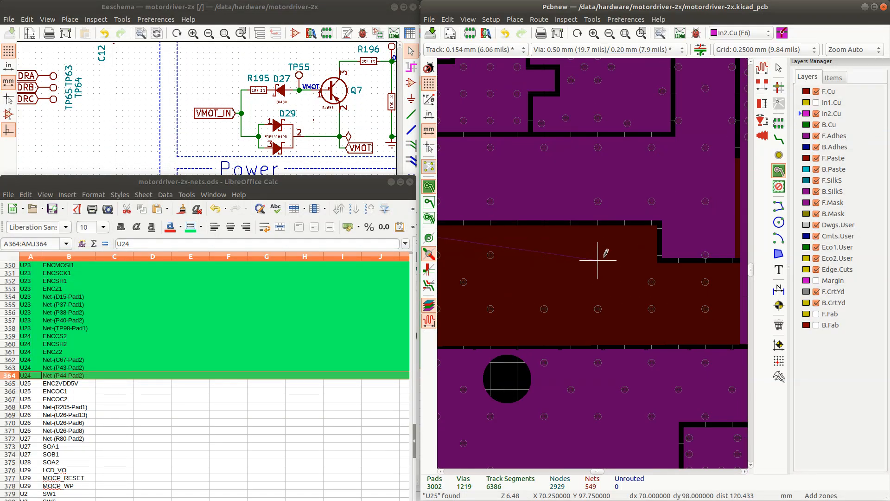
scroll(650, 219, up, 2)
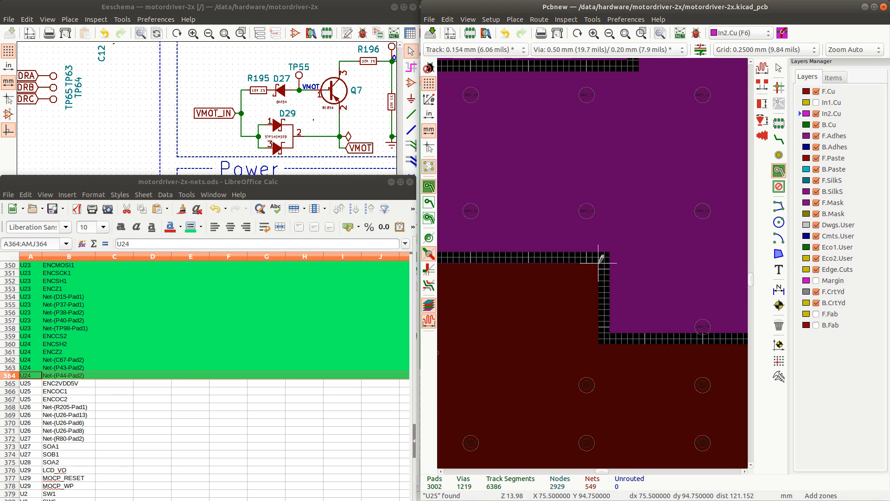
click(598, 263)
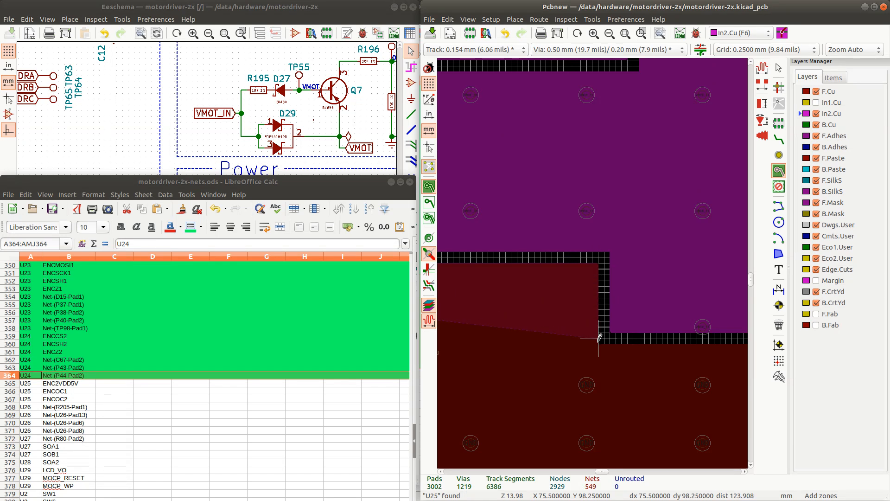
click(598, 344)
Continue the GND zone outline around the strip's far end and back along its lower boundary, closing it at the board edge
scroll(598, 344, down, 4)
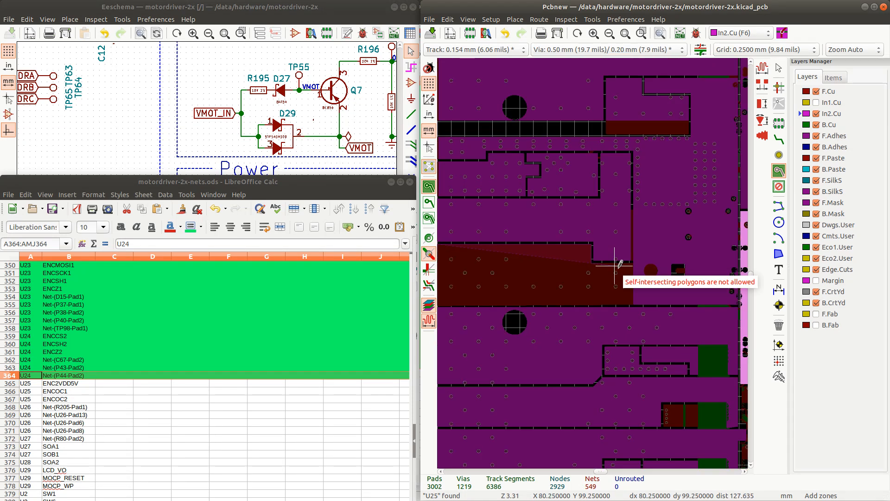
scroll(621, 265, up, 4)
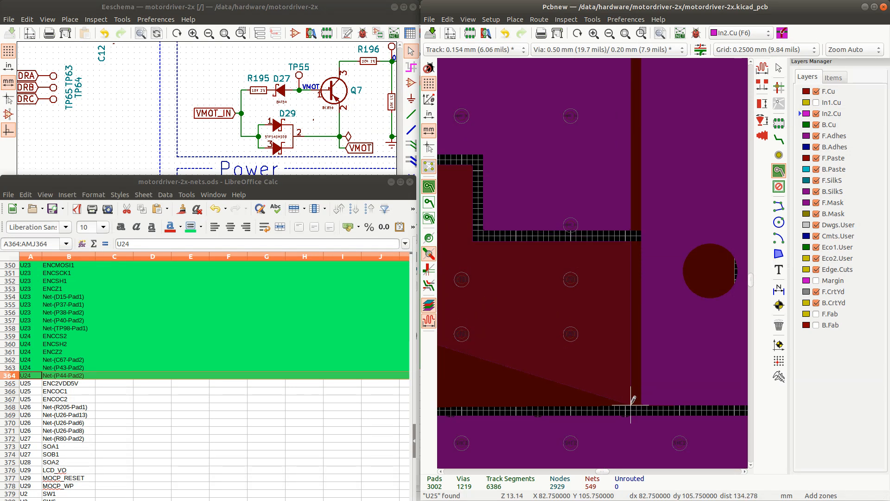
scroll(581, 399, down, 6)
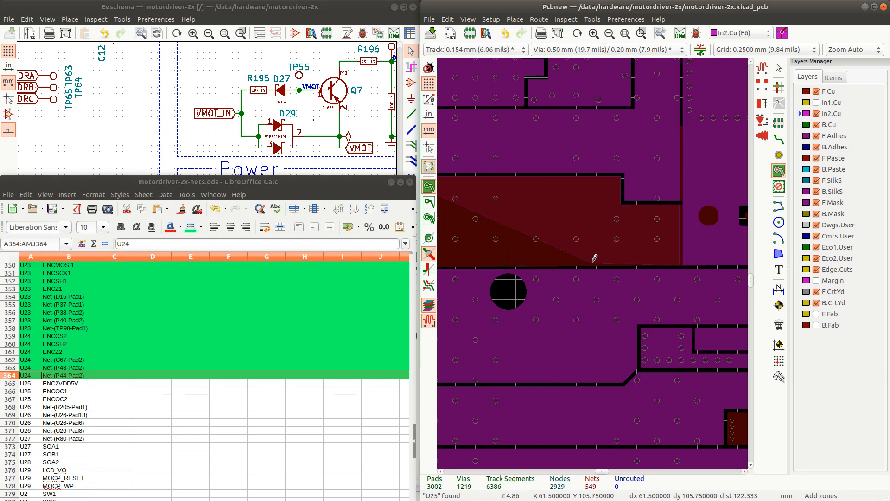
scroll(575, 258, up, 2)
scroll(590, 255, up, 2)
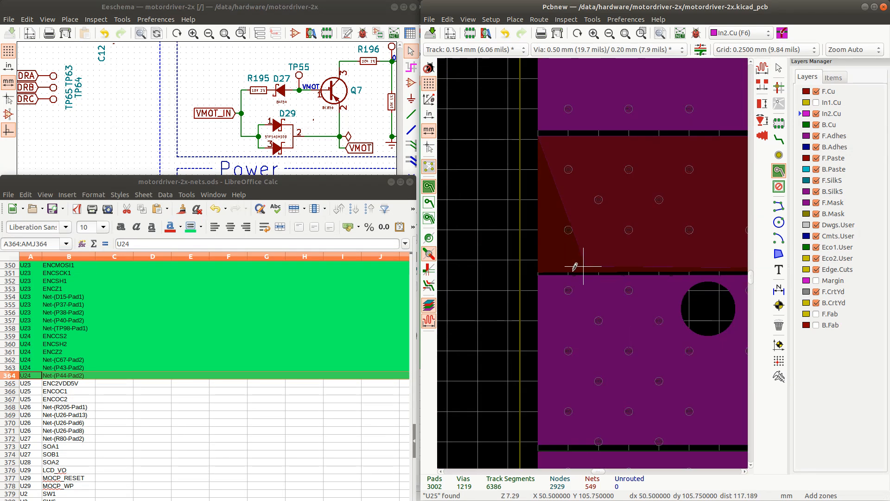
scroll(550, 268, up, 3)
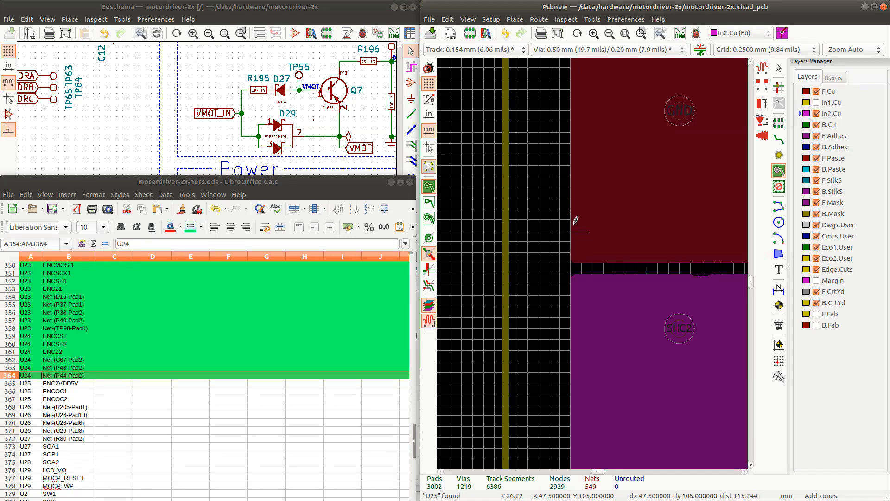
scroll(588, 256, down, 4)
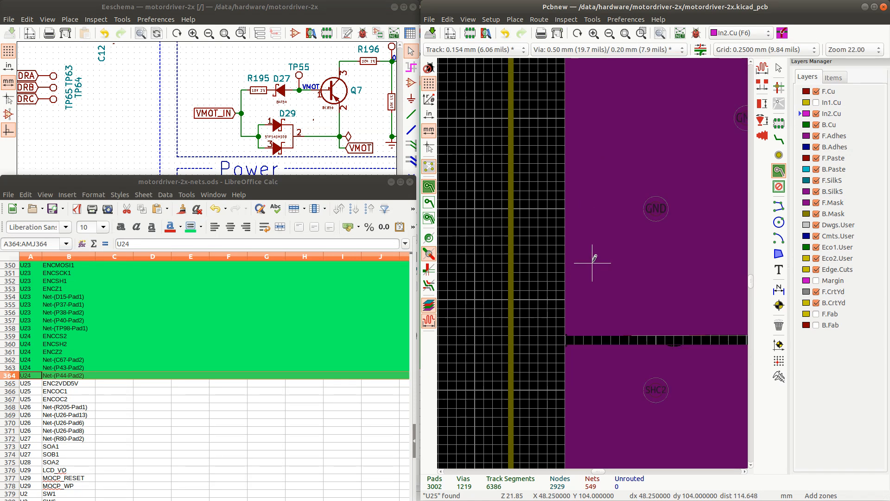
scroll(603, 256, down, 5)
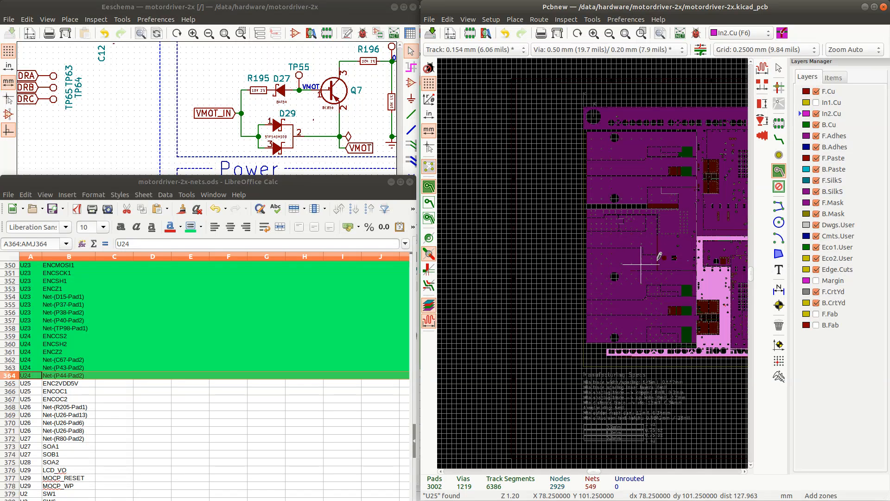
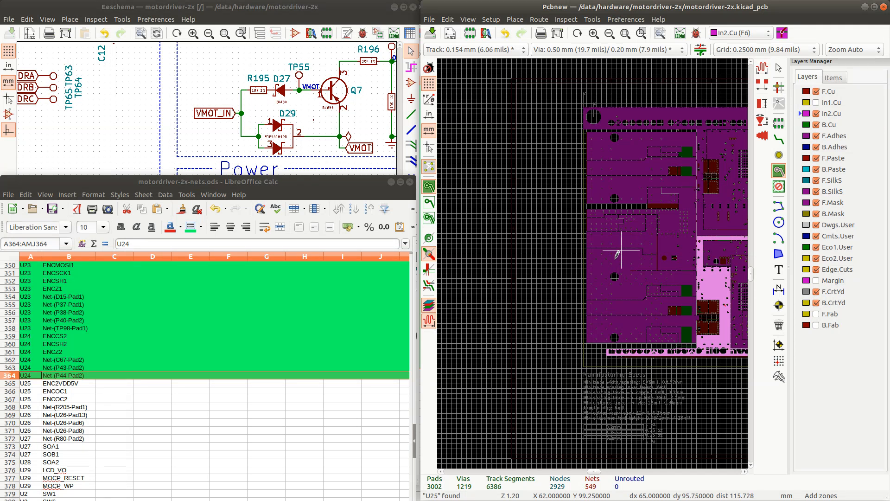
Examine the filled GND zone on In2.Cu and check which GND zone outlines overlap along the board edge
scroll(598, 256, up, 3)
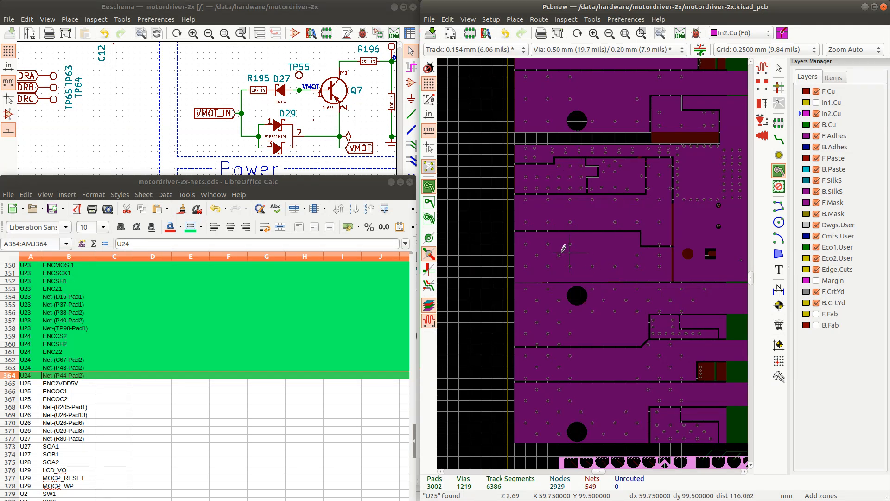
scroll(569, 253, up, 3)
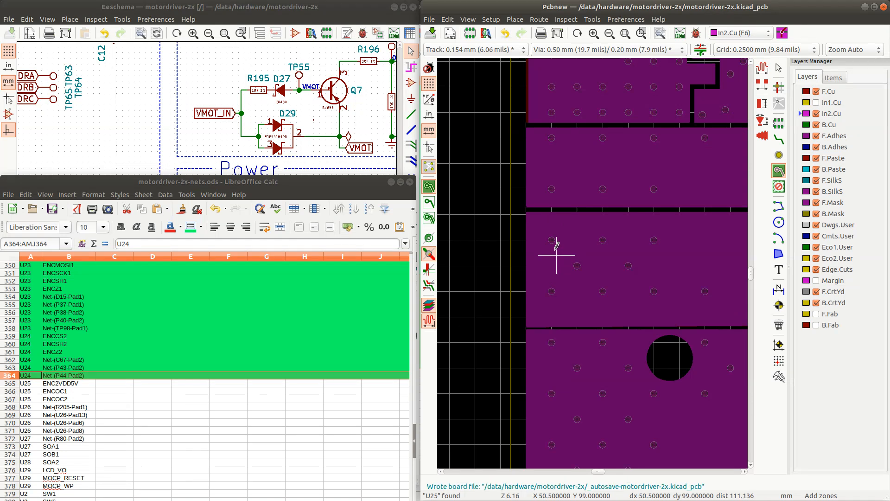
scroll(598, 259, up, 2)
scroll(593, 263, down, 3)
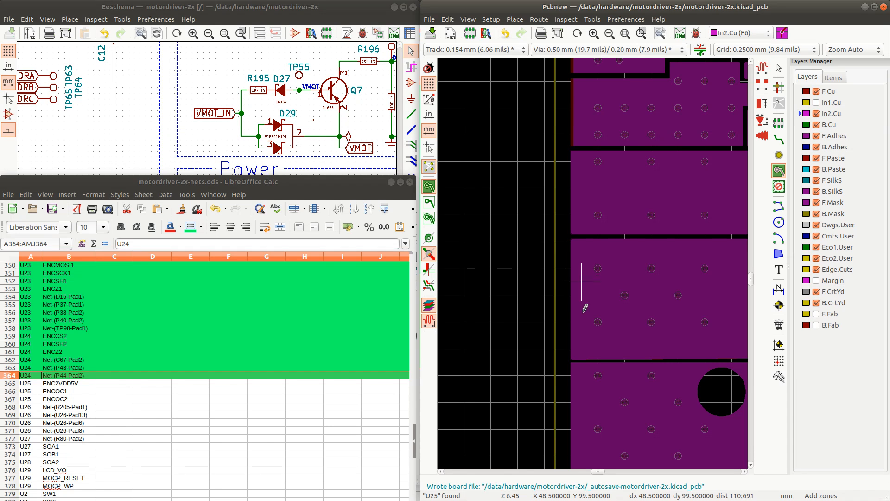
scroll(589, 262, up, 2)
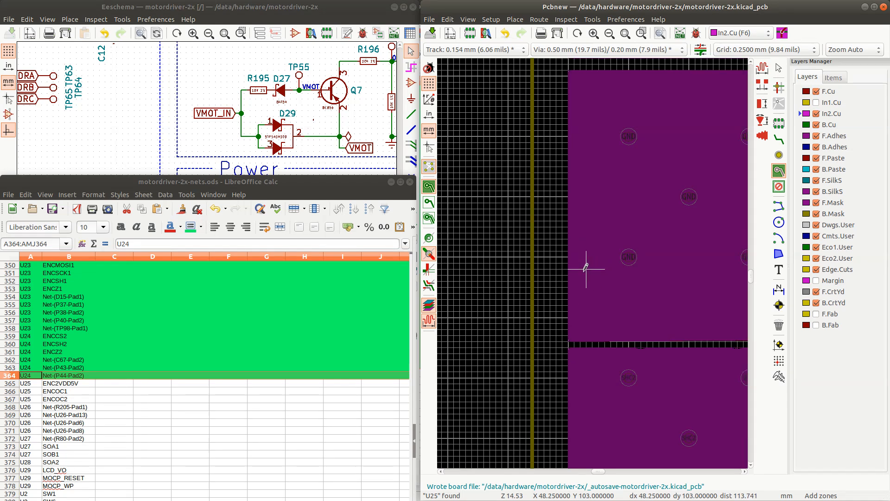
key(Escape)
click(571, 211)
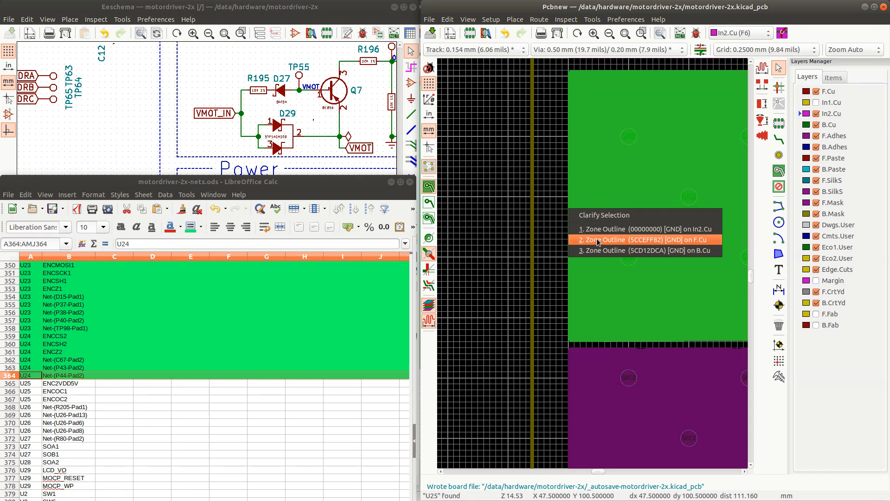
click(560, 198)
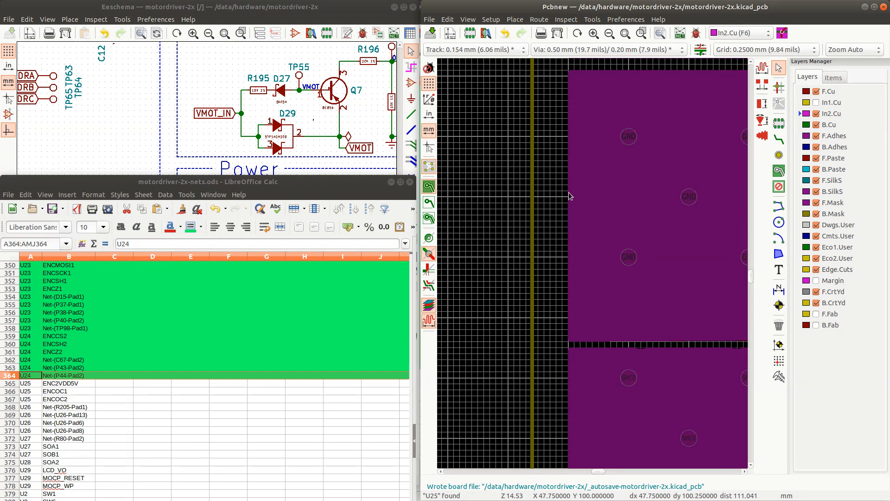
Select the GND zone outline on F.Cu and inspect its lower board-edge corner against the SHC2 copper
scroll(569, 191, down, 4)
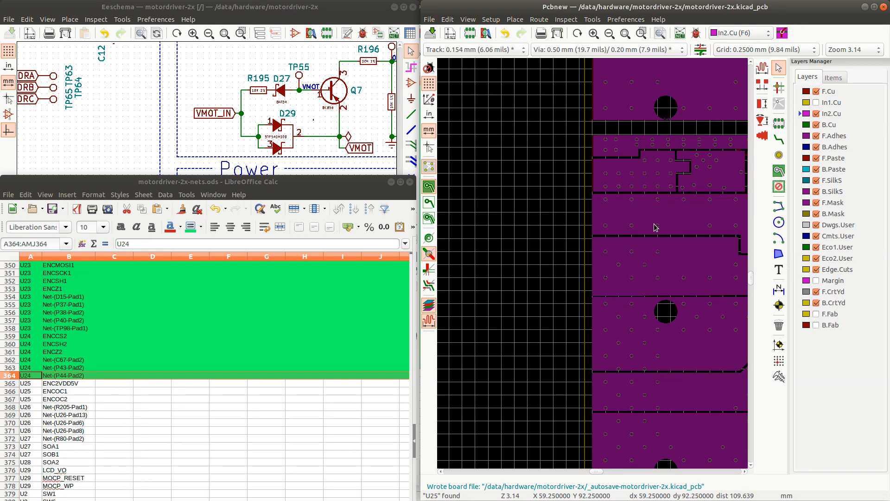
scroll(594, 265, down, 1)
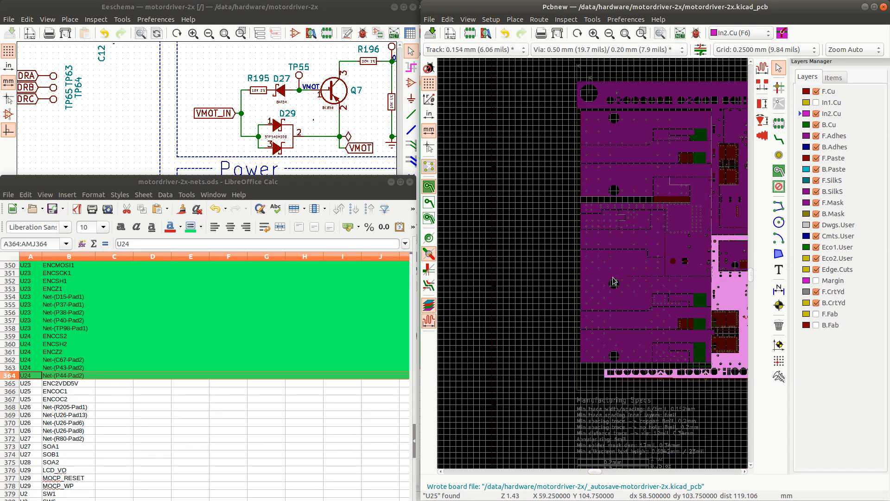
scroll(595, 267, up, 1)
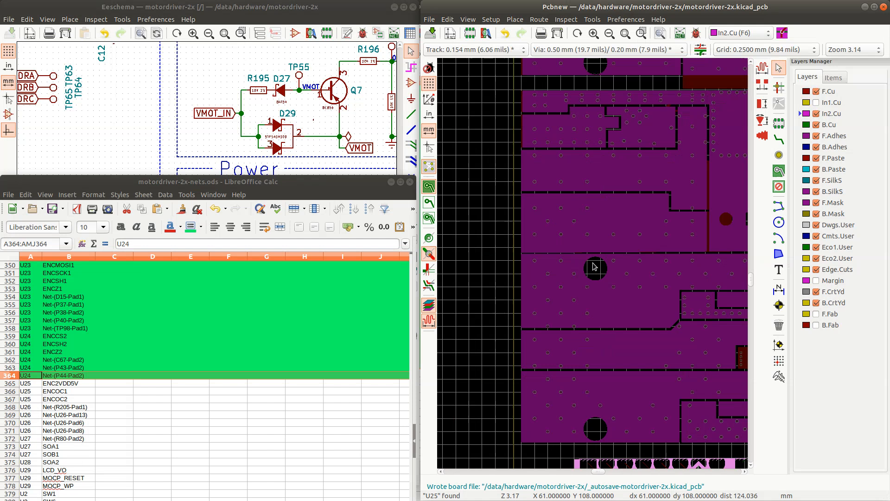
click(520, 221)
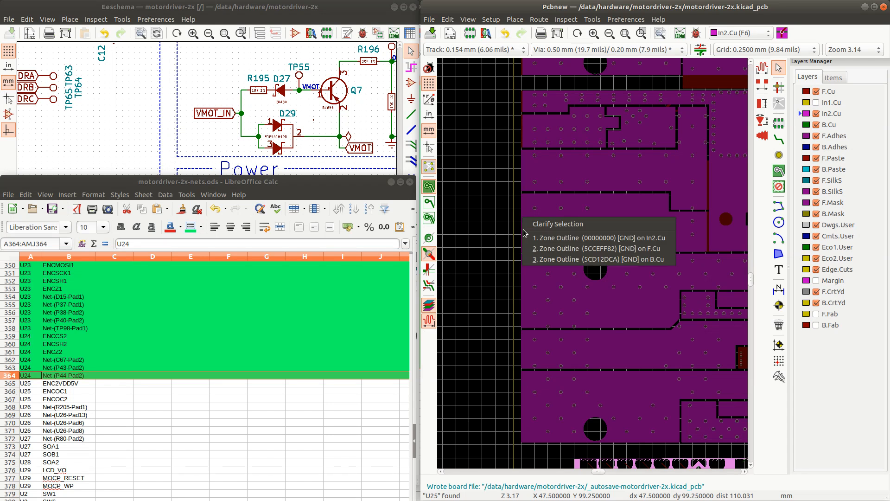
click(556, 252)
scroll(533, 254, up, 5)
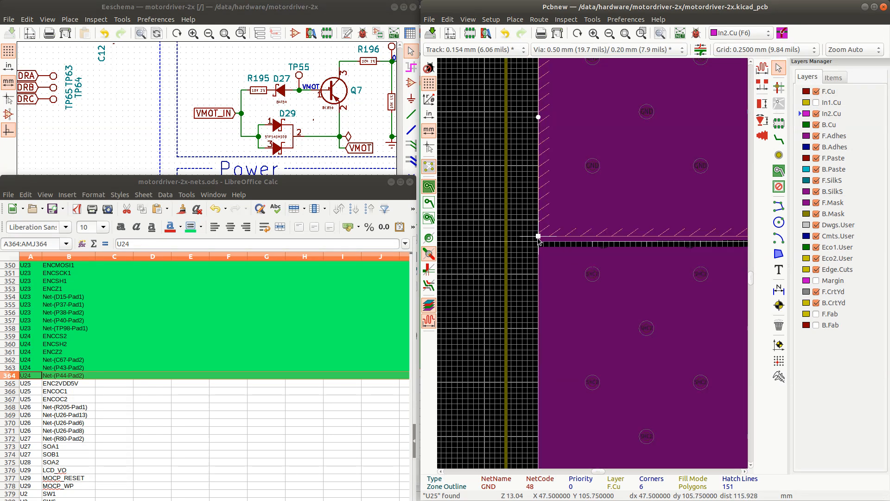
key(Escape)
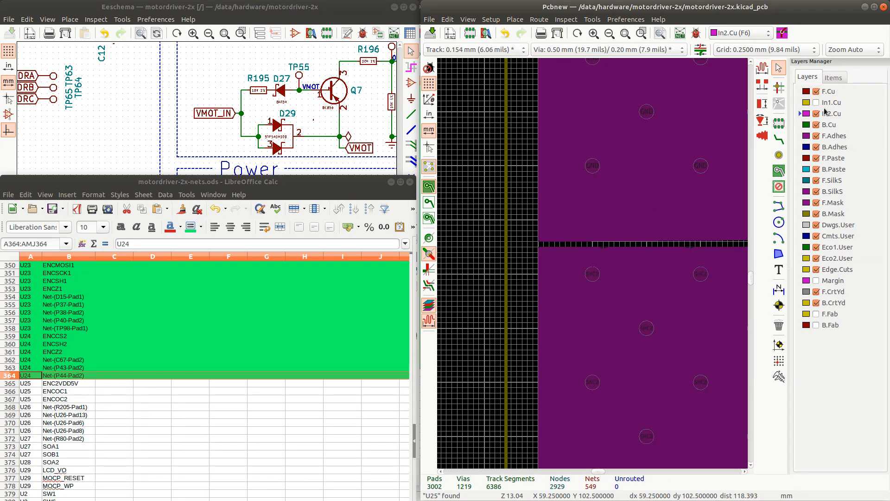
Select the GND zone outline on In2.Cu and adjust its lower board-edge corner to about X 47.5, Y 105.75
click(546, 244)
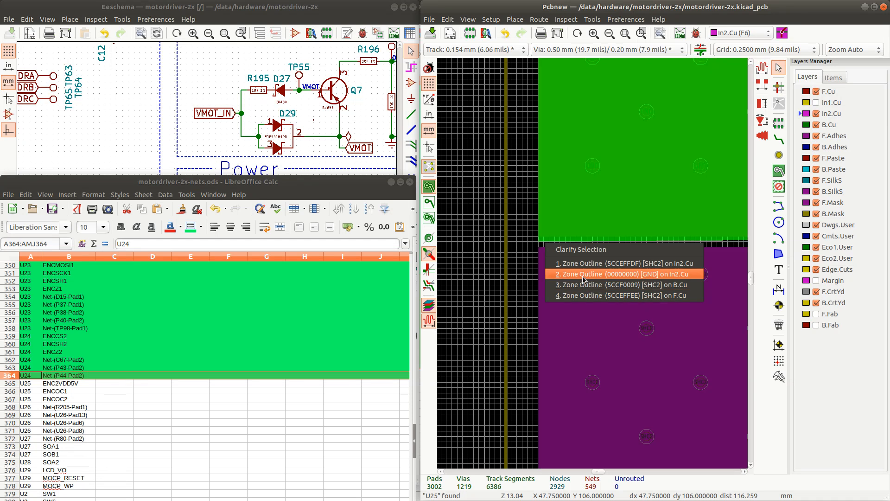
click(582, 274)
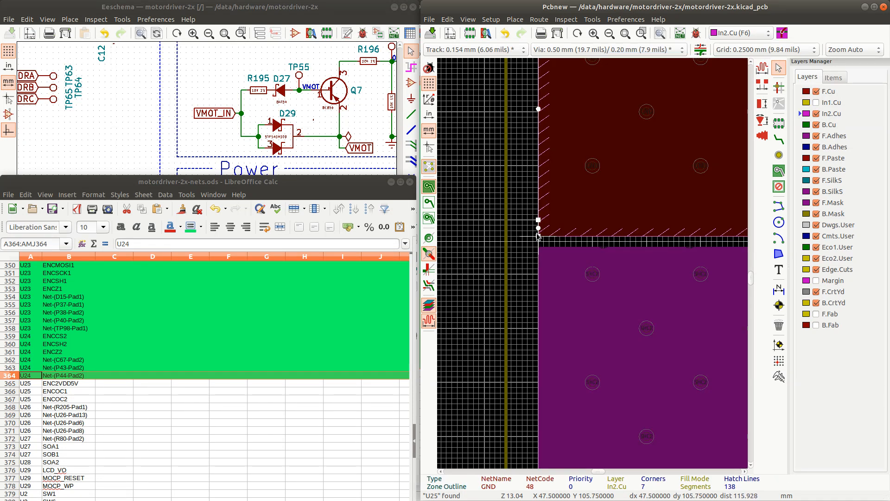
scroll(537, 238, down, 3)
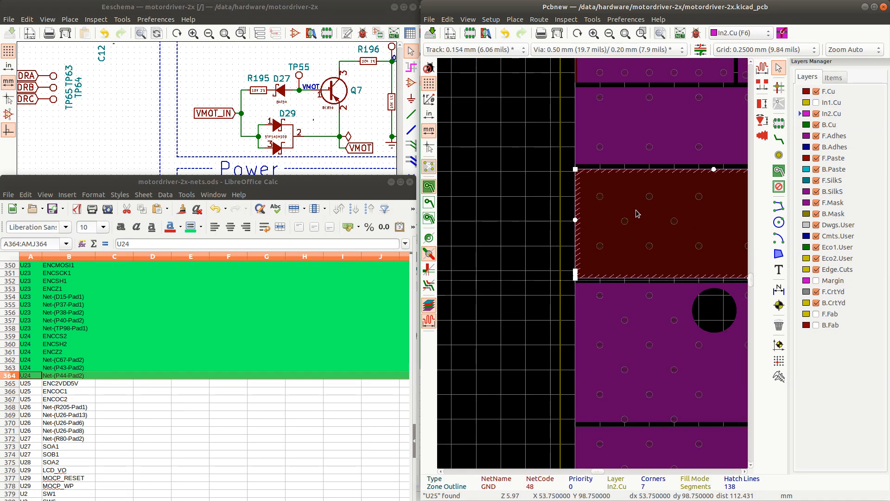
scroll(635, 211, down, 3)
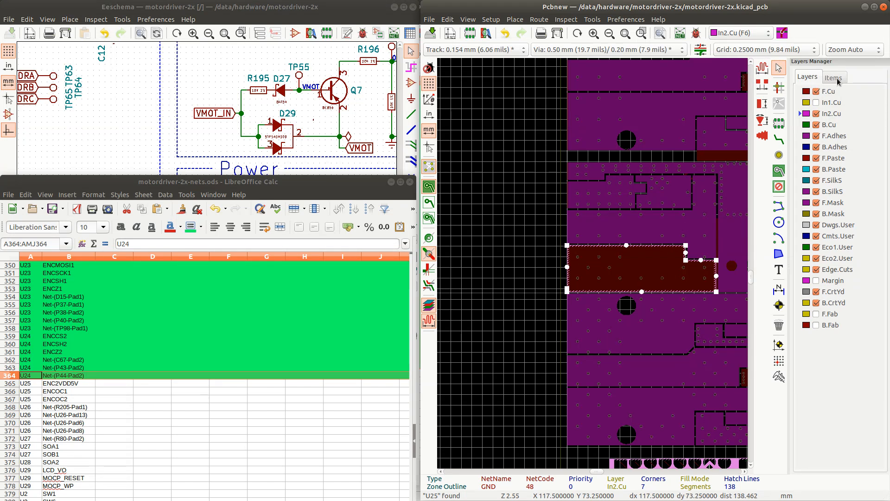
Turn on the display of front footprints, refill the copper zones and deselect the GND zone
click(837, 78)
click(811, 93)
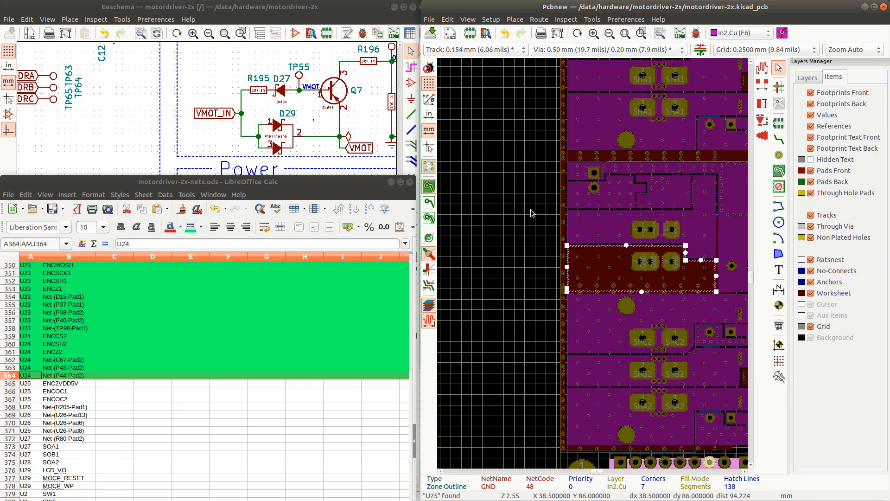
click(559, 255)
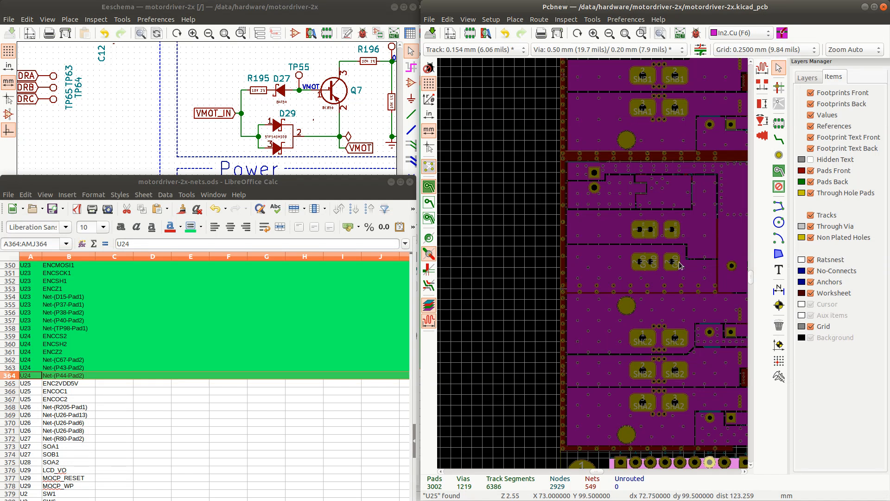
Examine the In2.Cu copper areas across the board, down to the zone along the lower connector row
scroll(642, 267, down, 3)
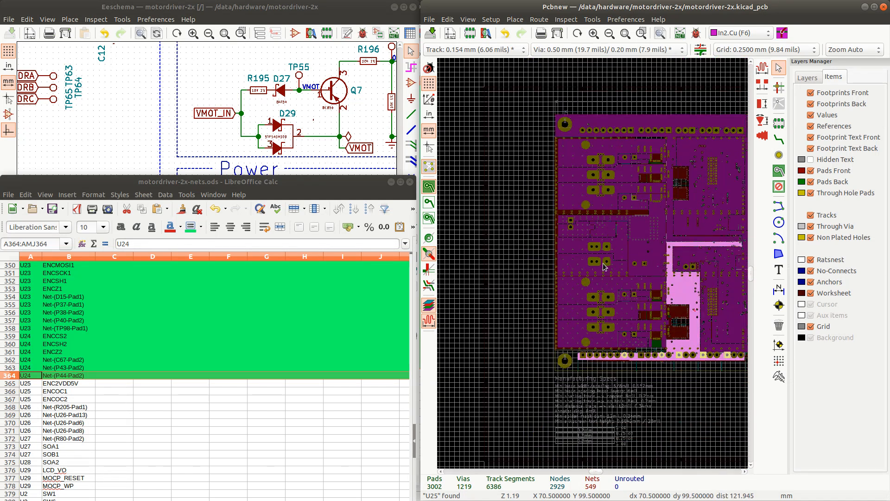
scroll(594, 266, up, 3)
scroll(594, 266, up, 5)
scroll(594, 266, down, 4)
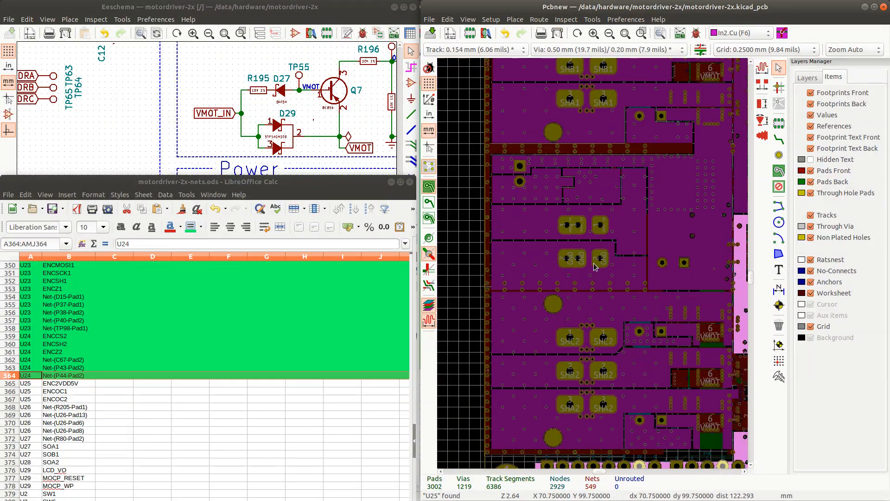
scroll(594, 267, down, 3)
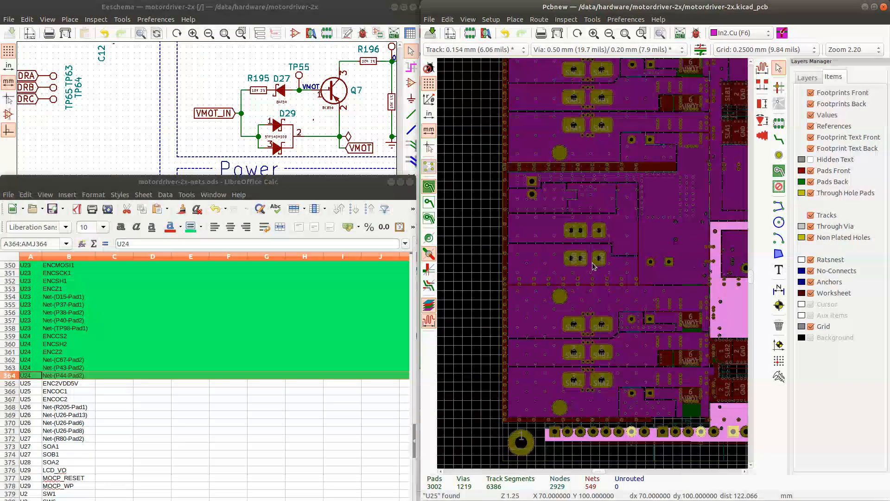
scroll(612, 268, up, 3)
scroll(612, 268, up, 3)
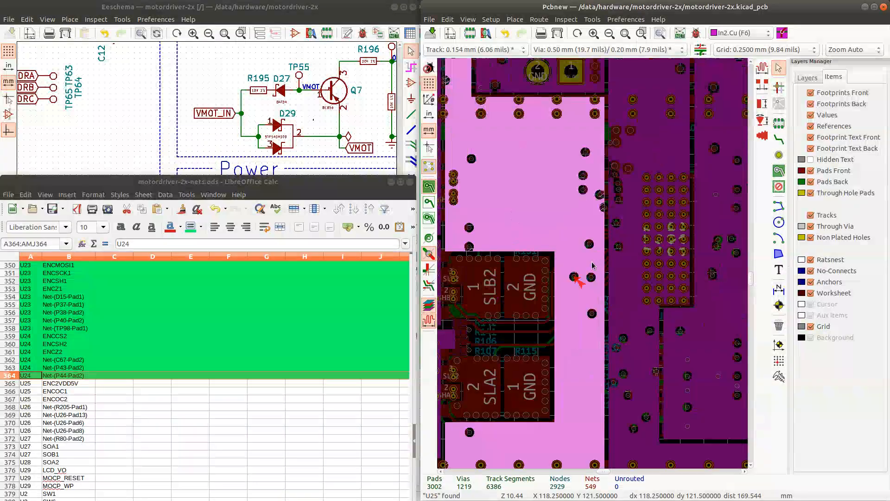
scroll(575, 278, down, 4)
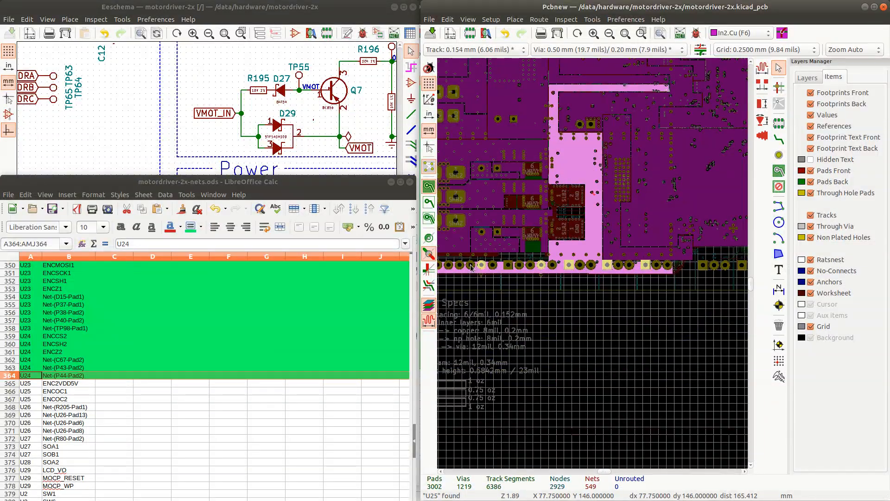
scroll(602, 355, up, 2)
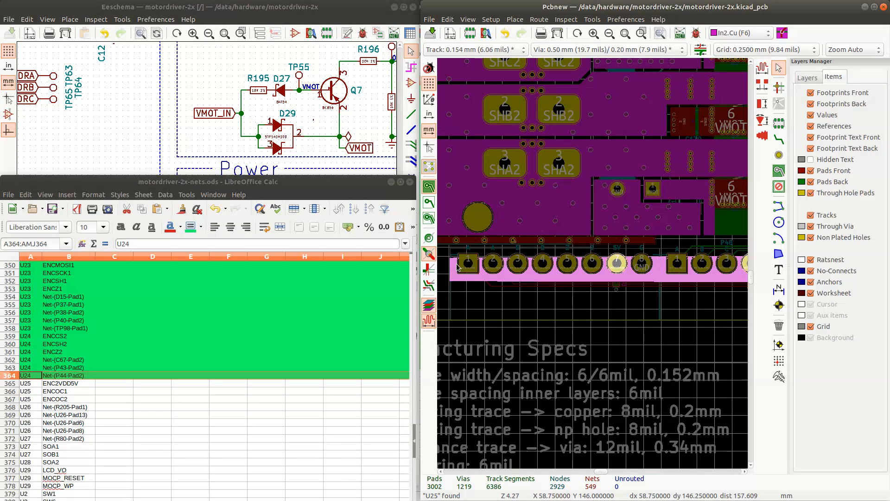
Select the ENC2VDD5V zone outline on In2.Cu and reposition its two end corners beside P41 pad 1, extending the upper one toward the GND strip
click(455, 282)
scroll(452, 284, up, 2)
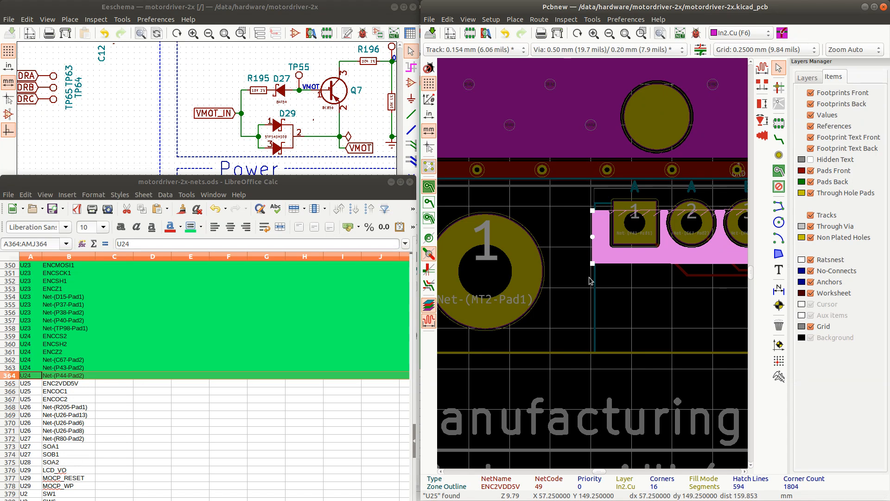
scroll(590, 281, up, 2)
drag(579, 239, 576, 249)
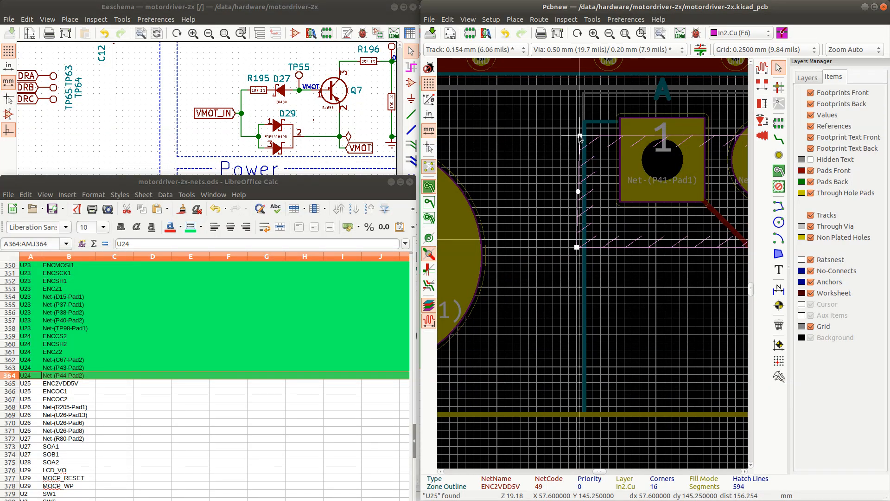
drag(579, 136, 576, 106)
scroll(593, 265, down, 9)
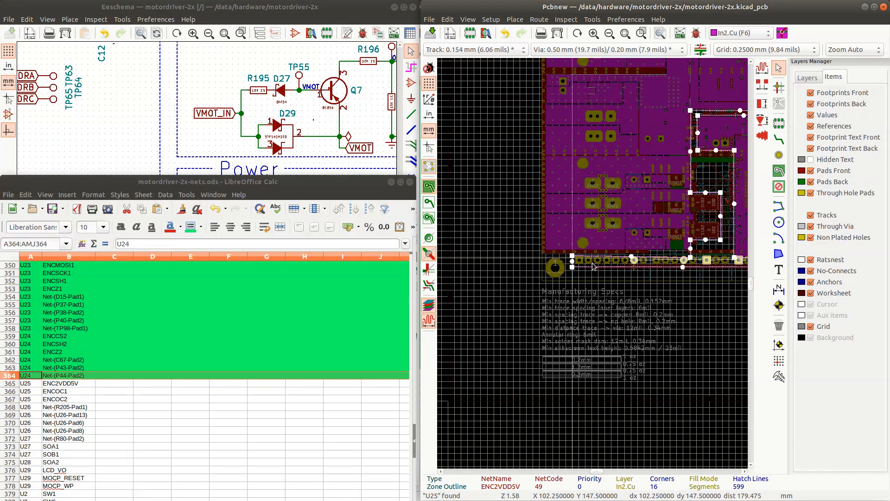
Adjust the ENC2VDD5V outline corner near P48 to match the raised upper edge, and refill the zones
scroll(594, 266, up, 5)
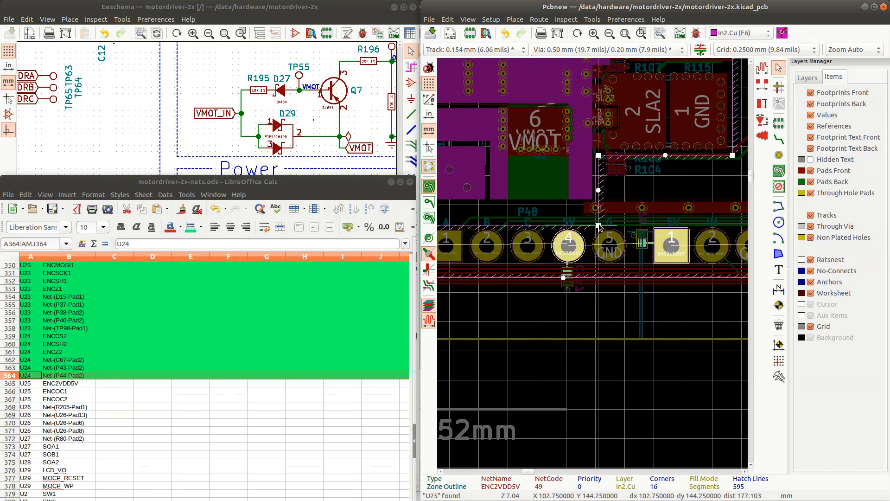
scroll(618, 268, down, 2)
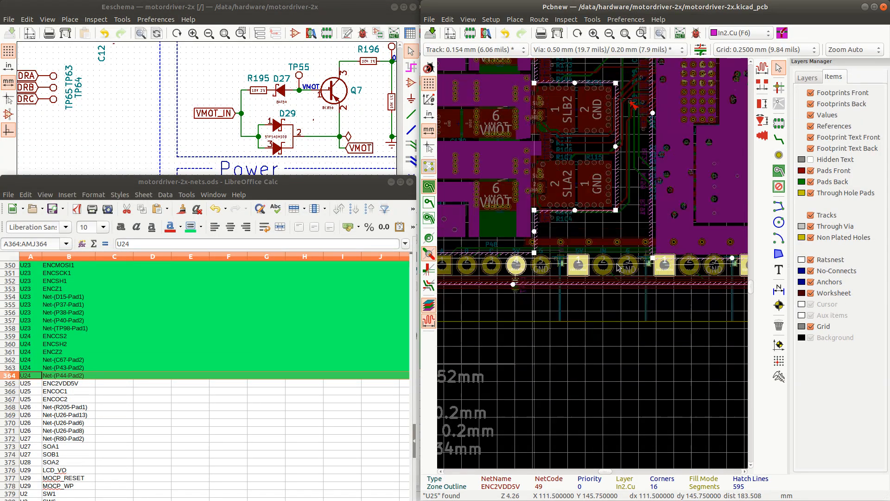
scroll(648, 265, up, 3)
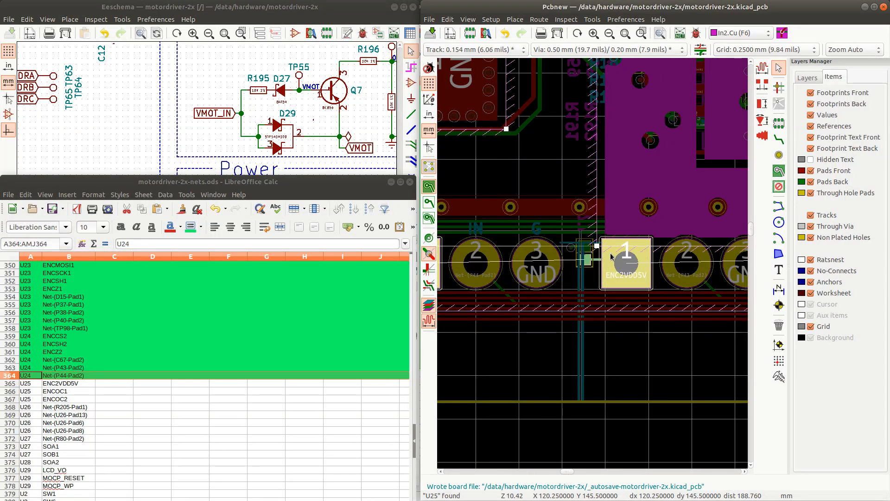
scroll(609, 256, down, 4)
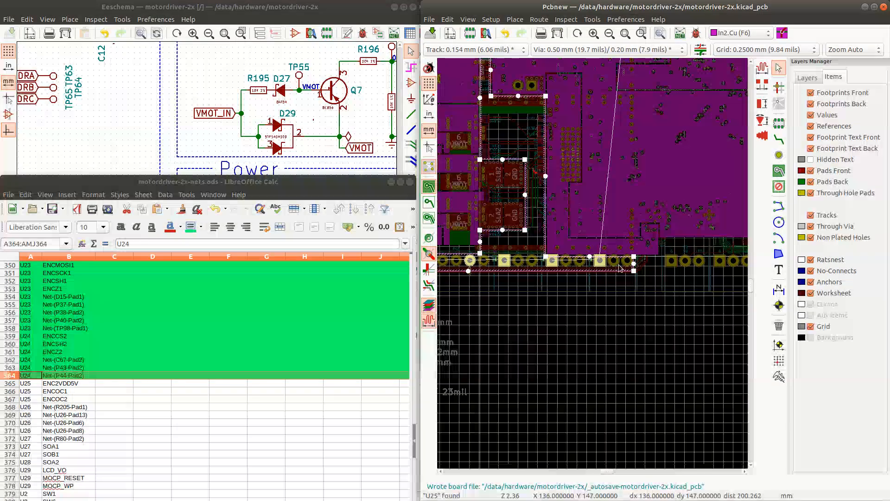
scroll(589, 267, up, 3)
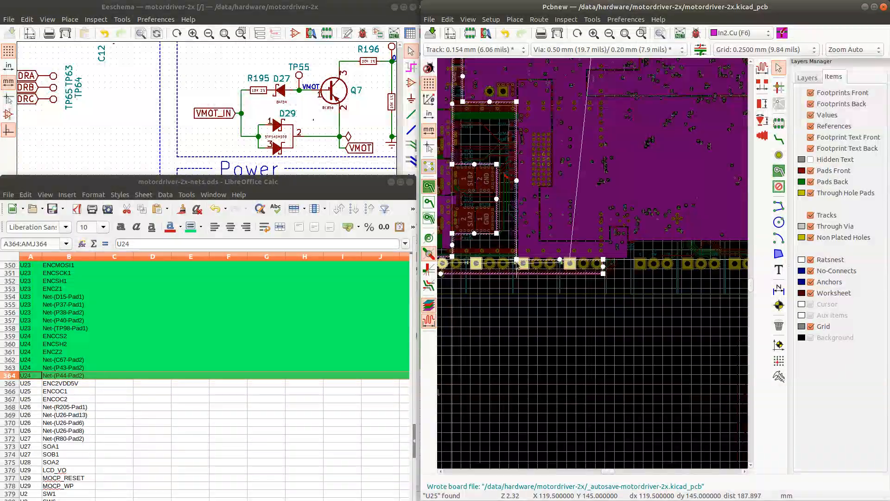
scroll(577, 269, down, 4)
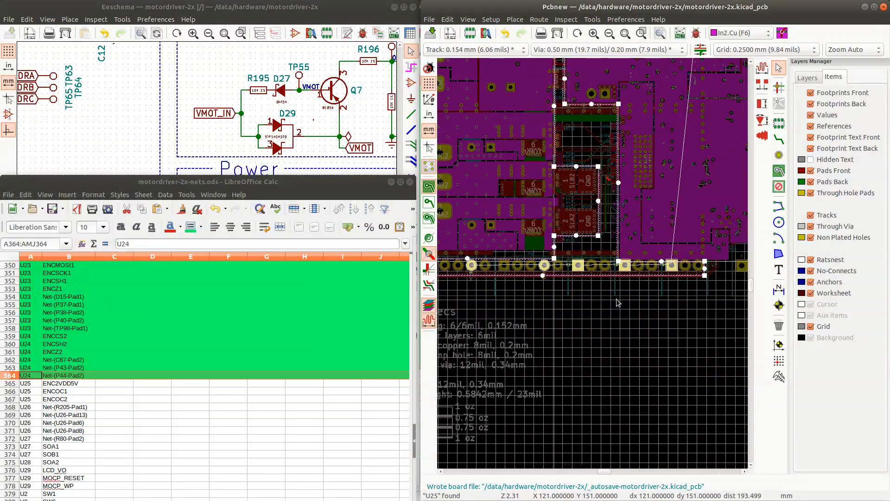
click(601, 304)
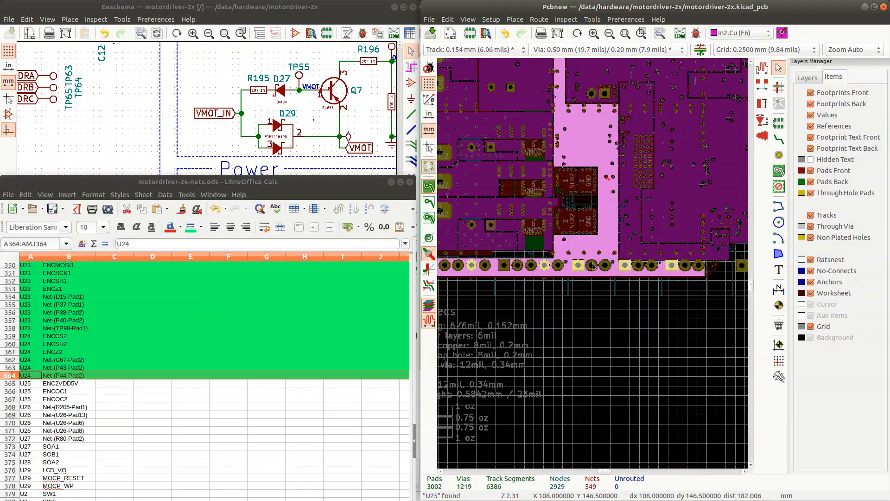
Select the ENC2VDD5V zone again and move its upper edge above the connector row closer to the GND strip
scroll(593, 265, down, 3)
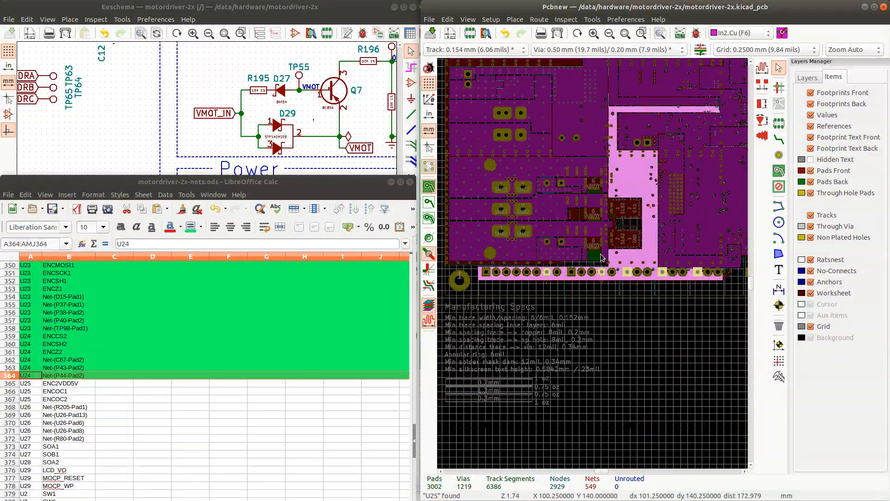
scroll(601, 258, up, 5)
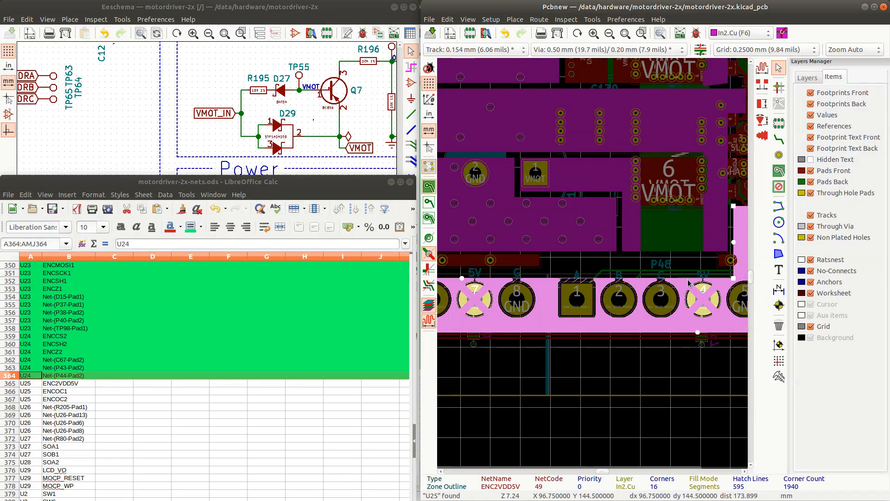
drag(462, 278, 479, 271)
scroll(484, 274, down, 3)
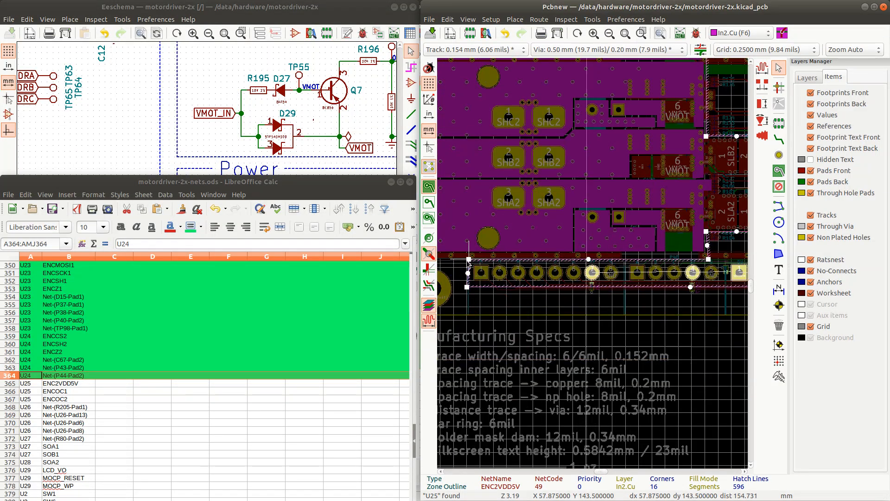
Realign both end corners of the moved ENC2VDD5V edge, beside P41 pad 1 and near P48, so the adjoining sides run vertical
scroll(472, 259, up, 3)
drag(593, 267, 589, 269)
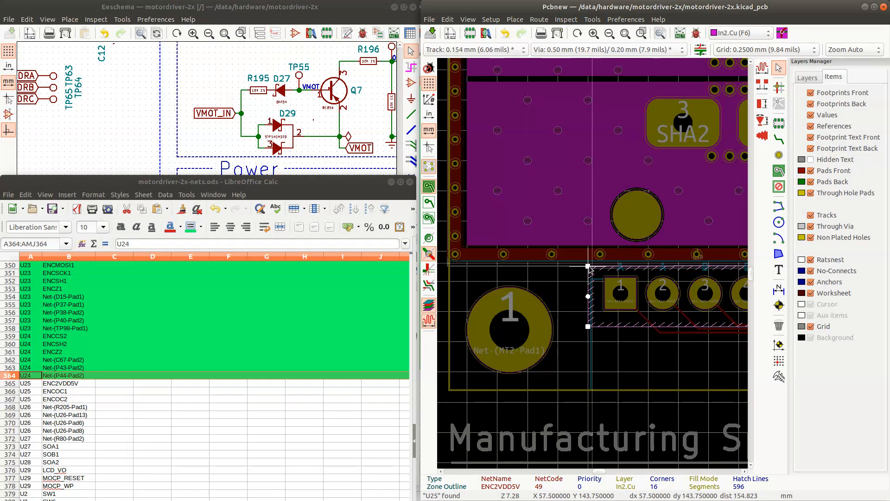
scroll(610, 274, down, 3)
scroll(670, 276, down, 2)
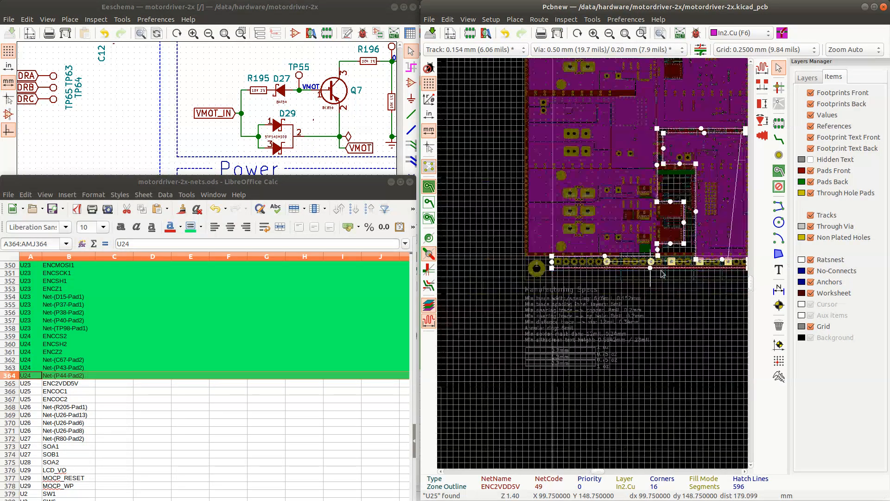
scroll(664, 266, up, 4)
scroll(578, 262, up, 3)
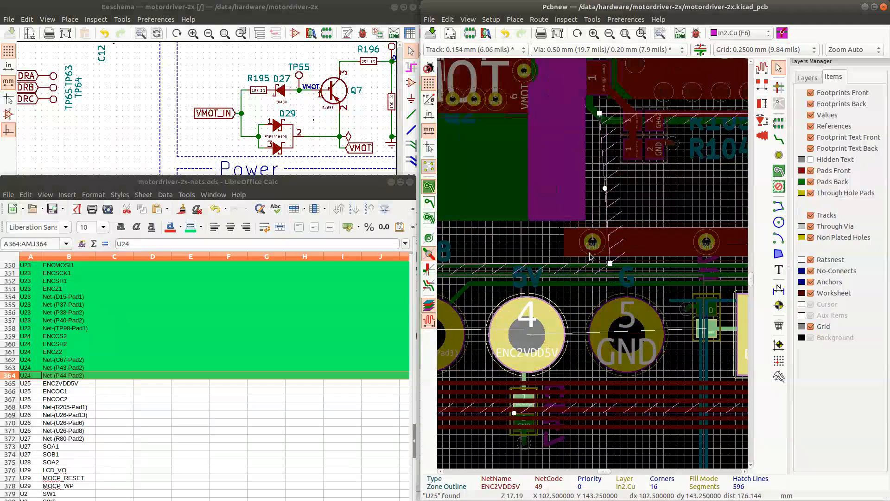
drag(611, 265, 599, 265)
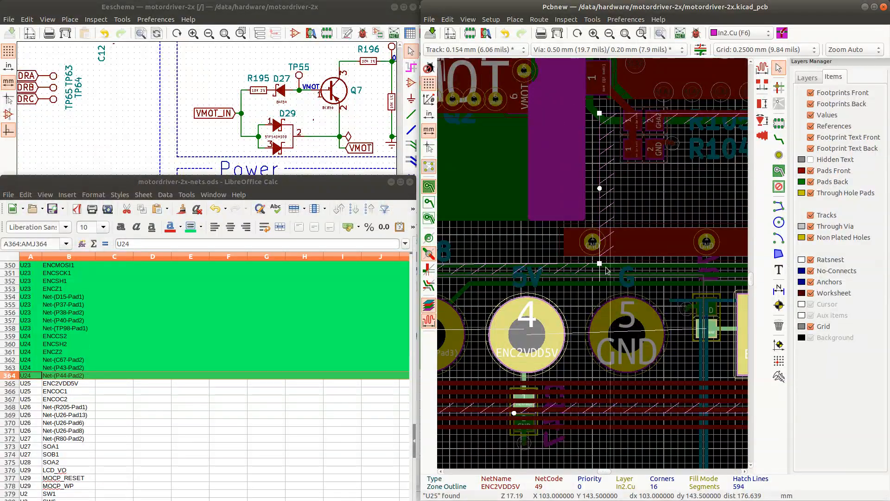
Inspect the rest of the ENC2VDD5V zone outline around SLA2 and SLB2 and along its upper branch to the far end
scroll(606, 270, down, 5)
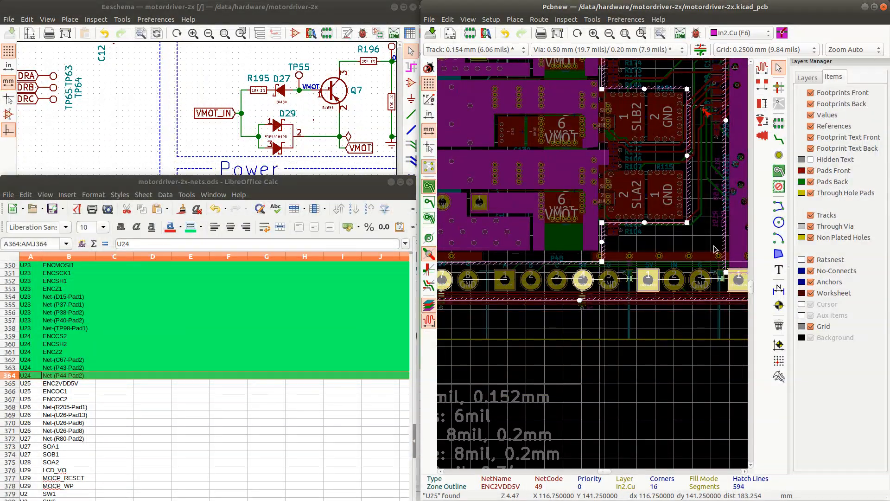
scroll(714, 249, down, 1)
scroll(597, 156, down, 2)
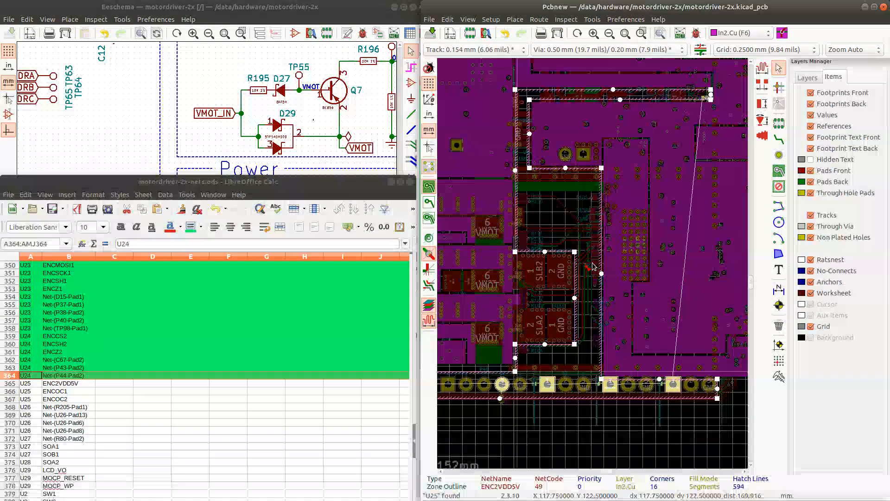
scroll(593, 264, up, 1)
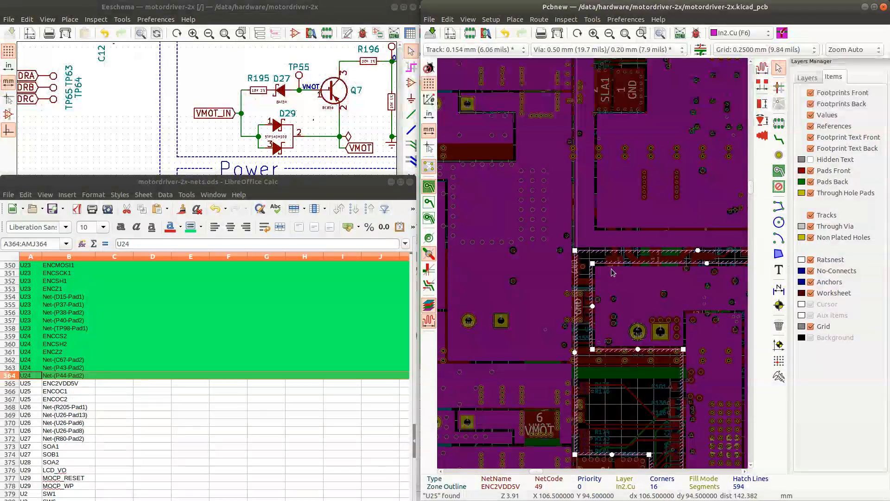
scroll(593, 264, up, 2)
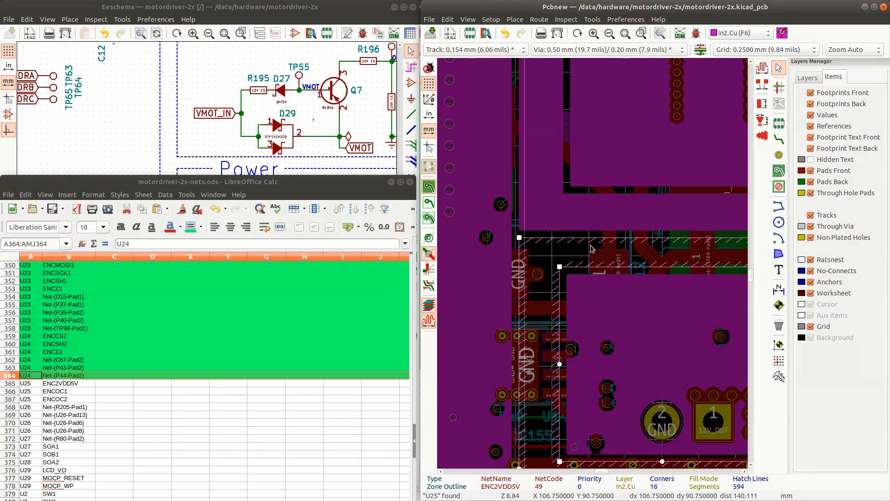
scroll(593, 266, down, 6)
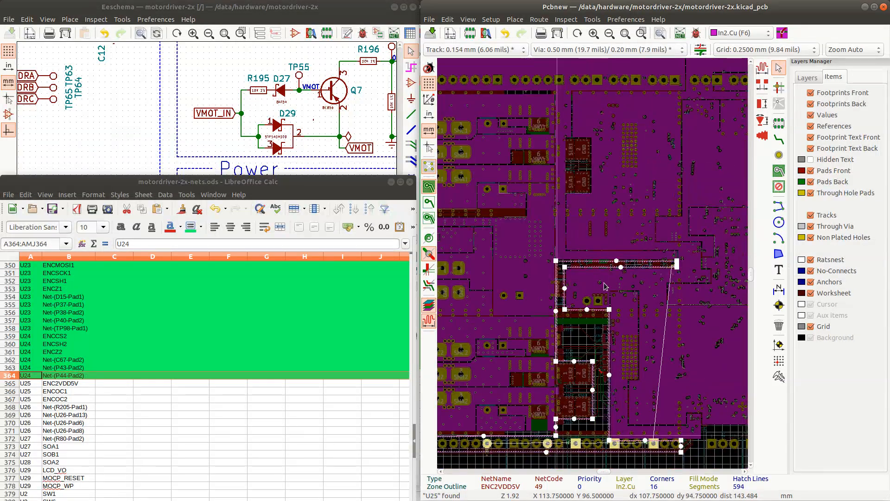
scroll(655, 272, up, 3)
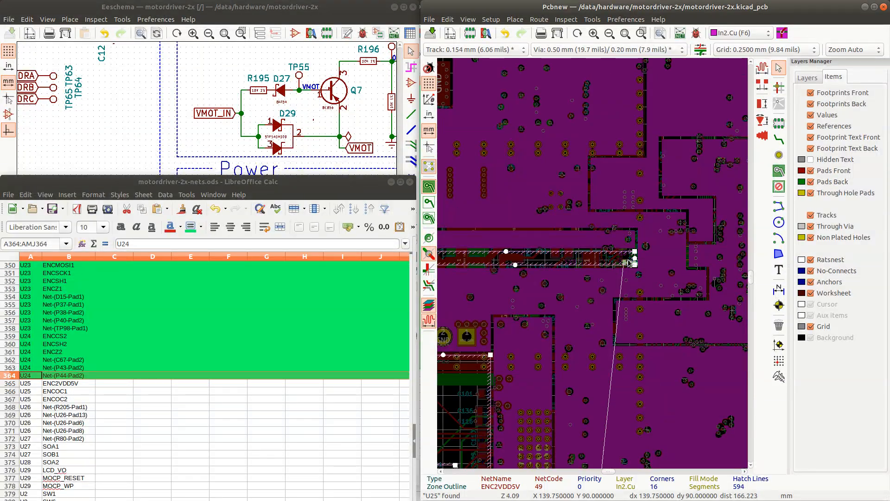
scroll(630, 263, up, 6)
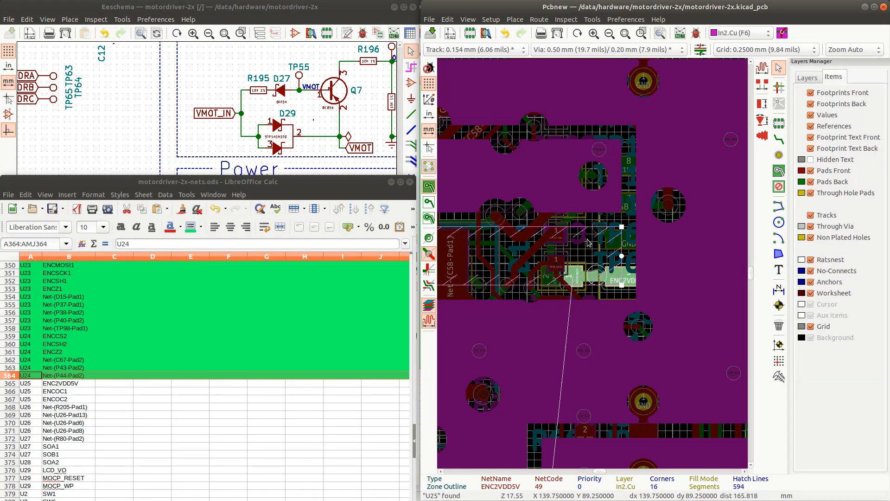
scroll(618, 245, down, 1)
scroll(616, 273, down, 1)
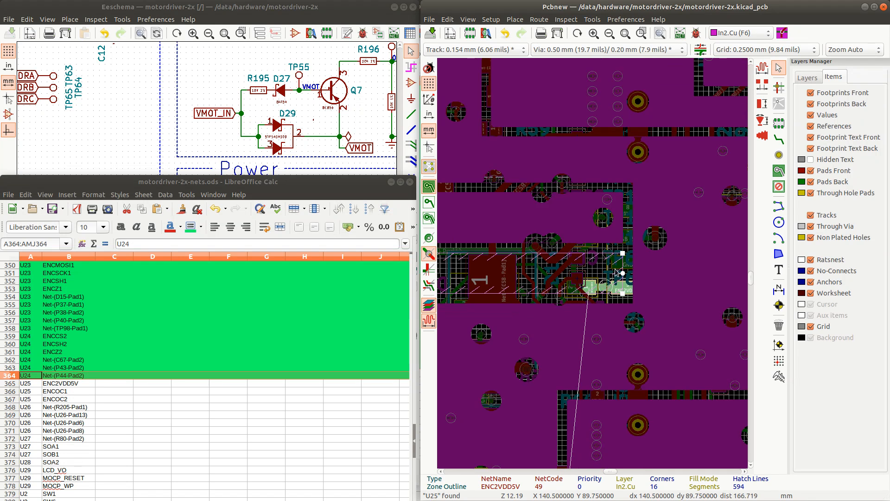
Refill the copper zones with the reshaped ENC2VDD5V outline
scroll(604, 266, down, 5)
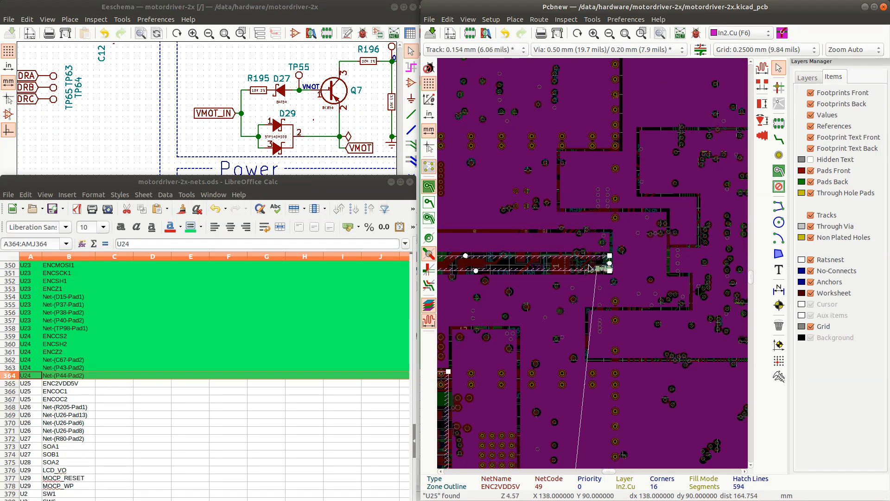
scroll(590, 268, down, 3)
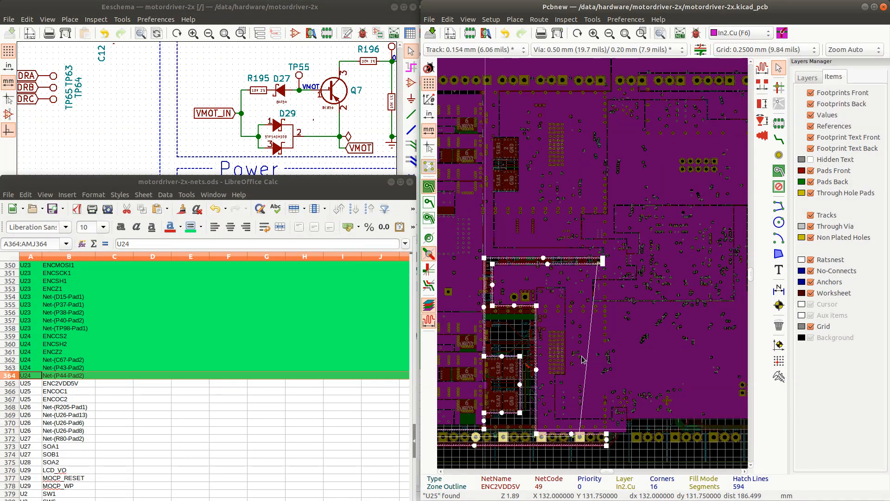
key(b)
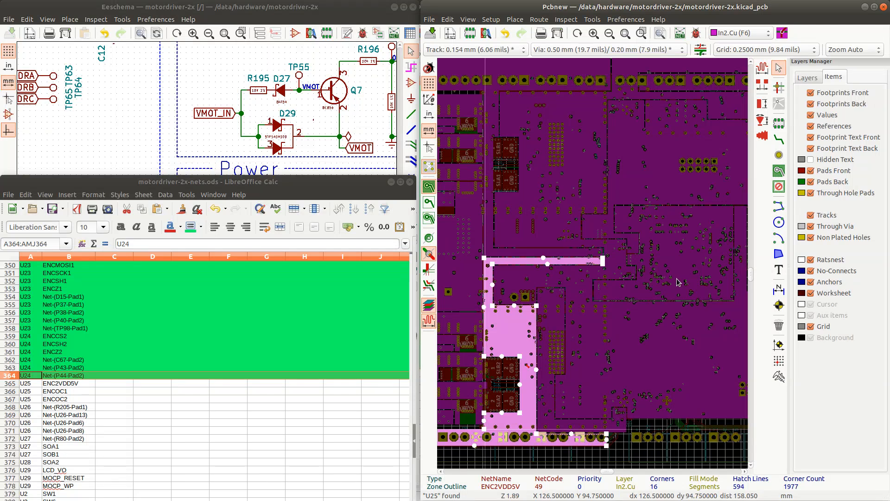
Highlight row 365 (U25, ENC2VDD5V) in green in the nets spreadsheet
click(9, 385)
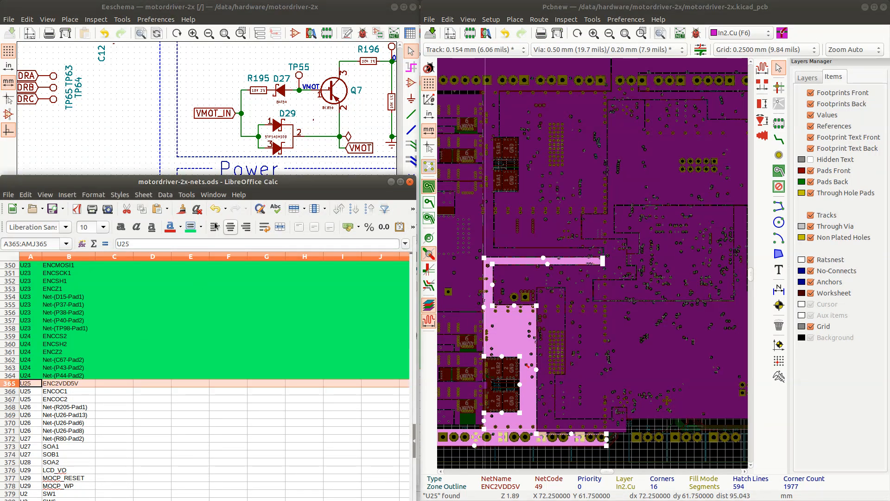
click(190, 226)
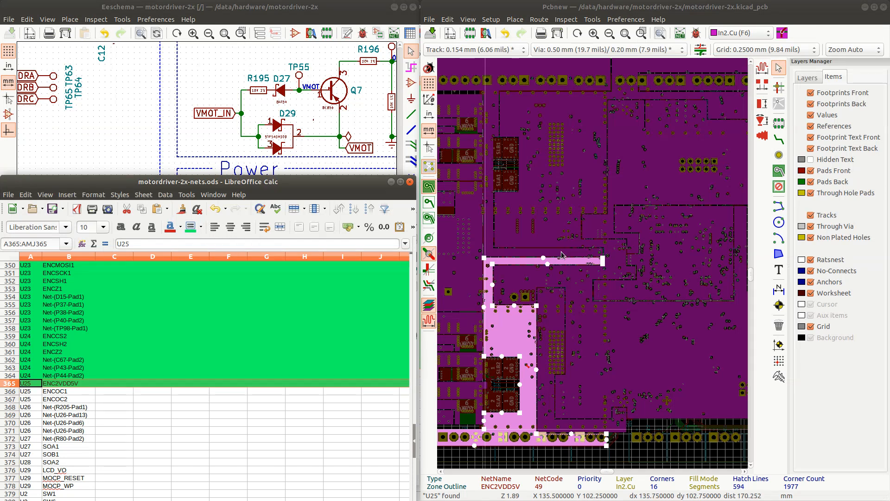
Examine the ENC2VDD5V zone on In2.Cu, from its narrow horizontal arm's end back to the wide area
scroll(594, 266, up, 1)
scroll(595, 265, up, 1)
scroll(594, 266, up, 1)
scroll(594, 266, down, 1)
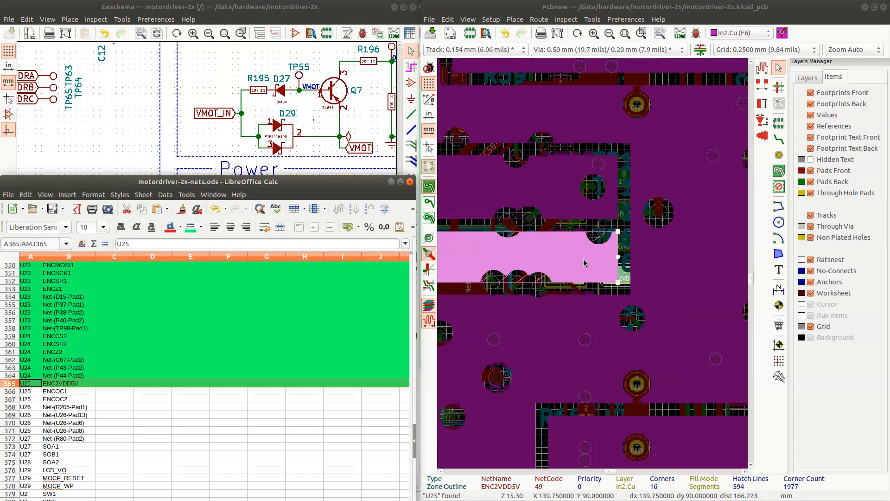
scroll(594, 265, down, 3)
scroll(595, 266, up, 1)
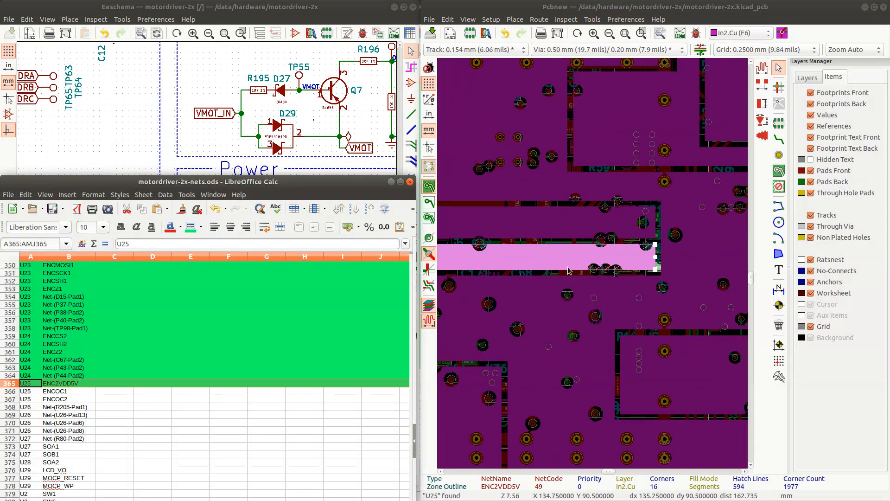
scroll(594, 266, down, 1)
scroll(594, 266, down, 2)
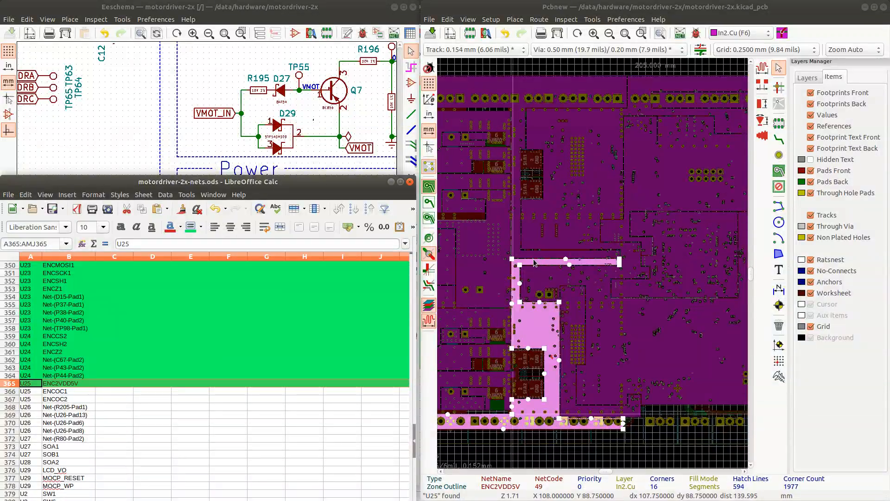
scroll(594, 263, up, 1)
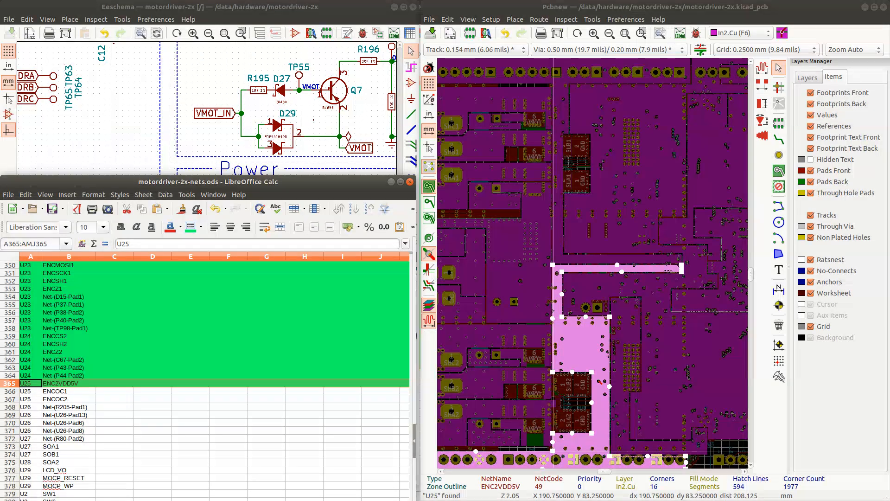
Switch to PCB Calculator and calculate the track width for a current of 0.9 A
key(alt+Tab)
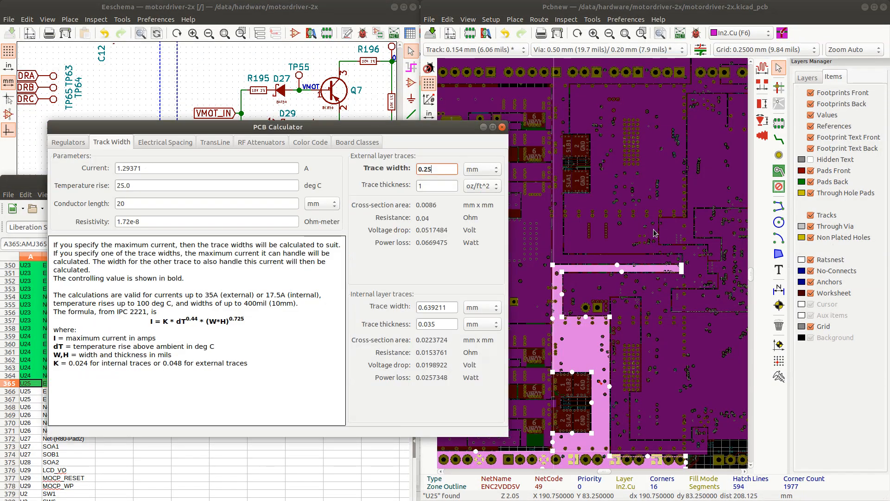
click(165, 169)
drag(166, 169, 106, 173)
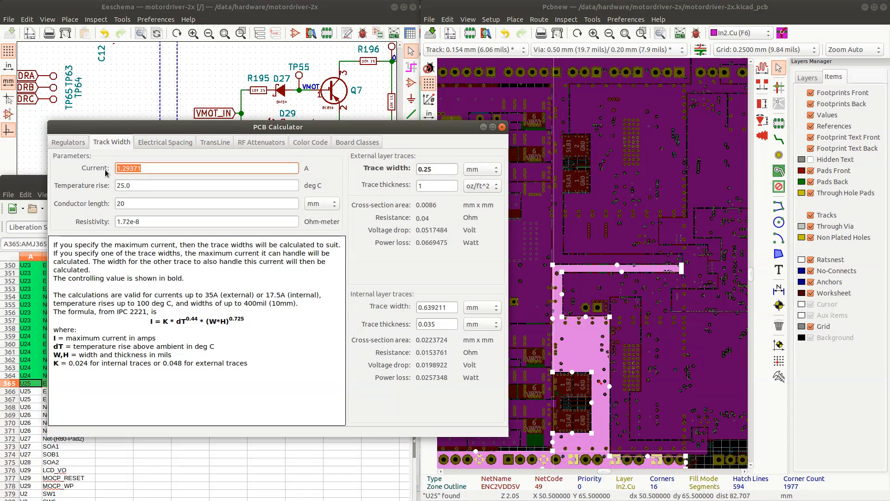
text(0.9)
key(Tab)
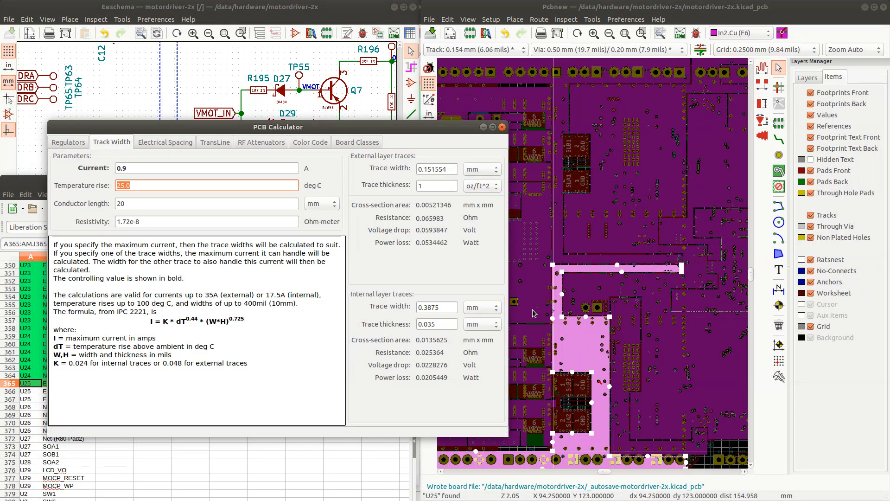
Switch to Pcbnew and inspect the ENC2VDD5V zone's narrow vertical section and its horizontal arm
click(645, 7)
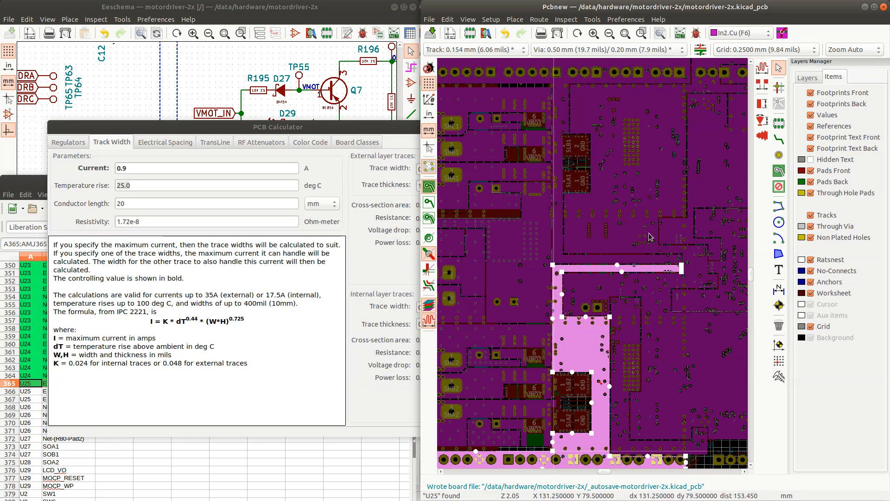
scroll(580, 267, up, 4)
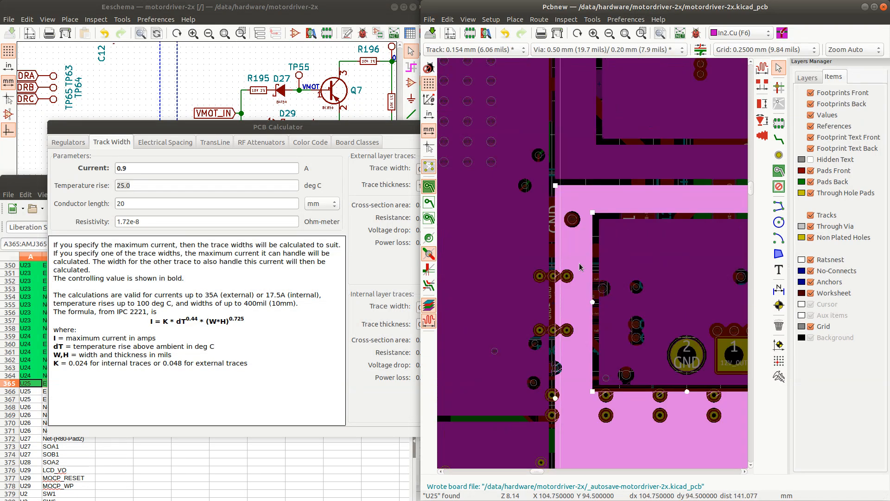
scroll(580, 268, down, 3)
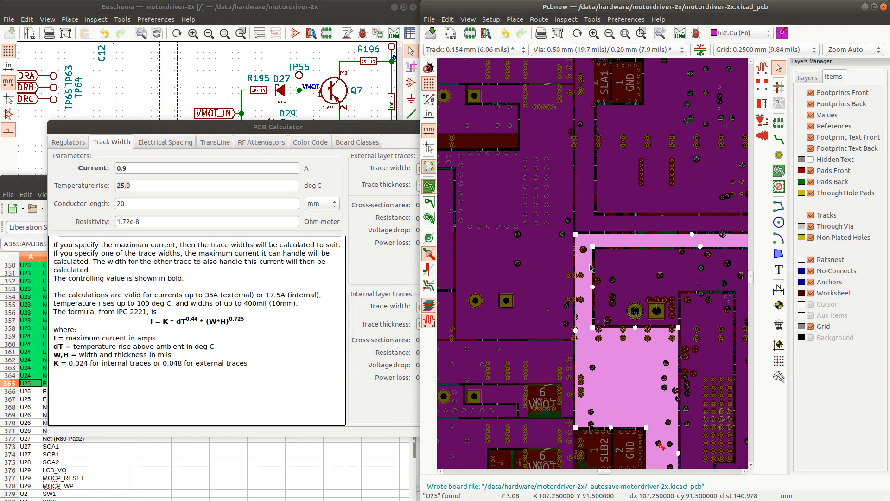
scroll(590, 264, down, 2)
scroll(699, 259, up, 2)
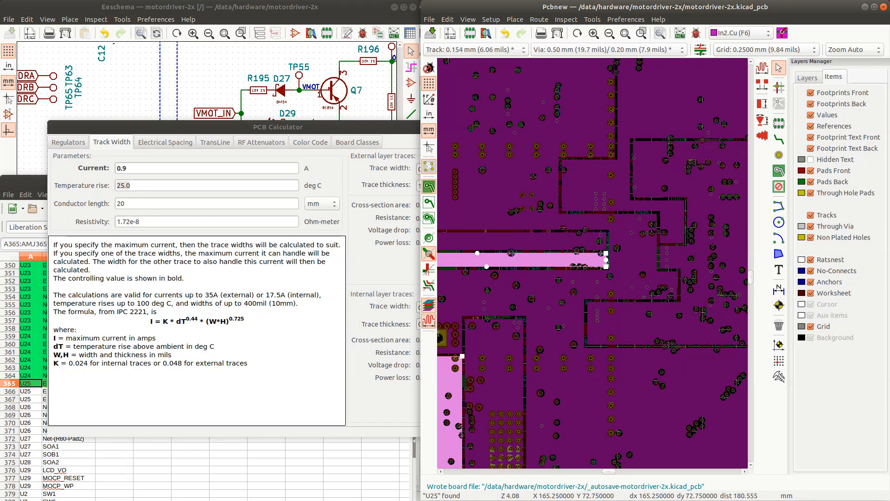
Switch to the motordriver-2x-labels.ods spreadsheet and close it, saving its changes
key(alt+Tab)
key(alt+Tab)
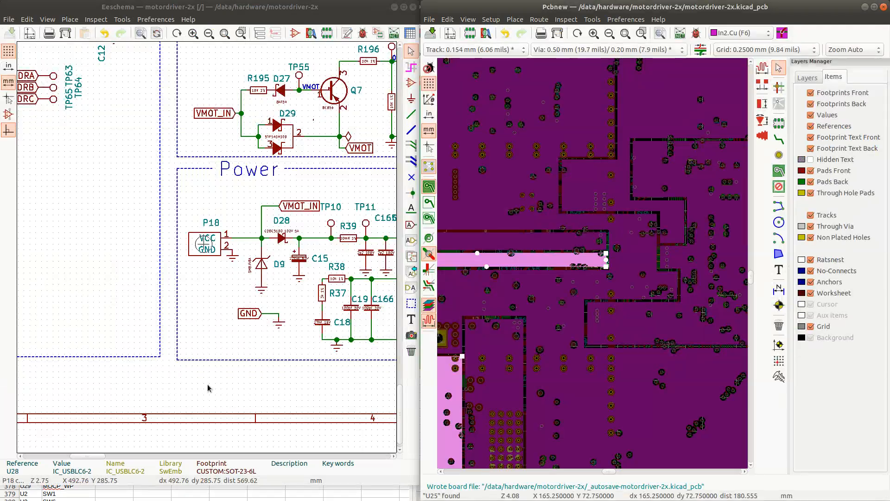
key(alt+Tab)
key(alt+Tab)
key(alt+Tab)
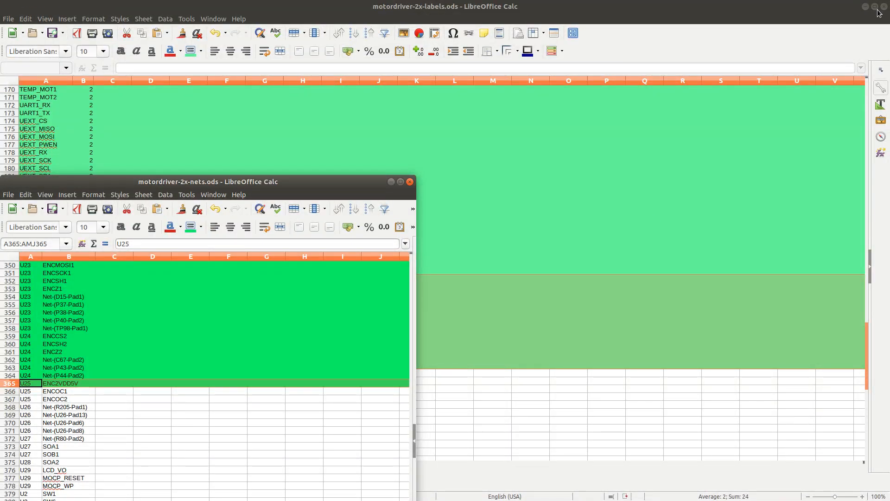
click(886, 7)
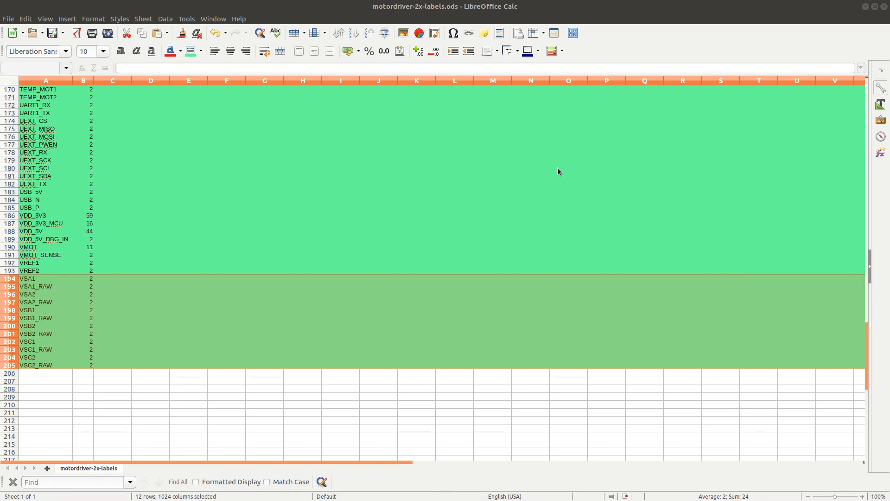
key(ctrl+w)
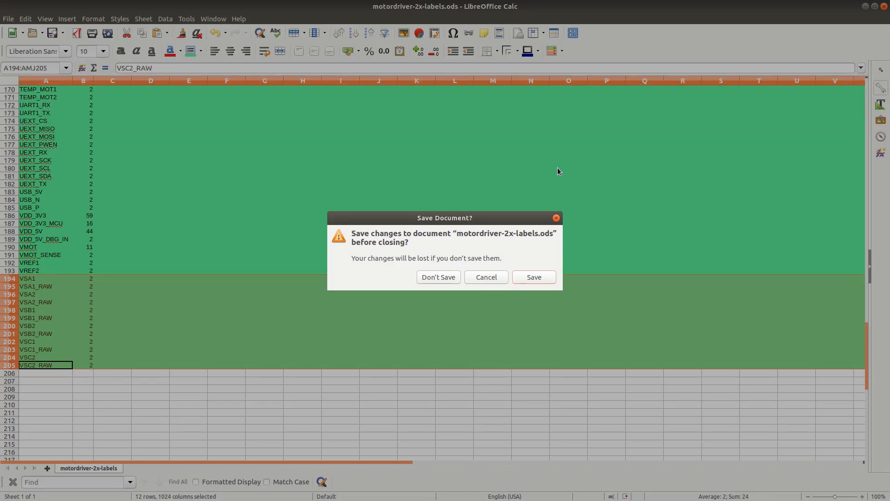
click(536, 278)
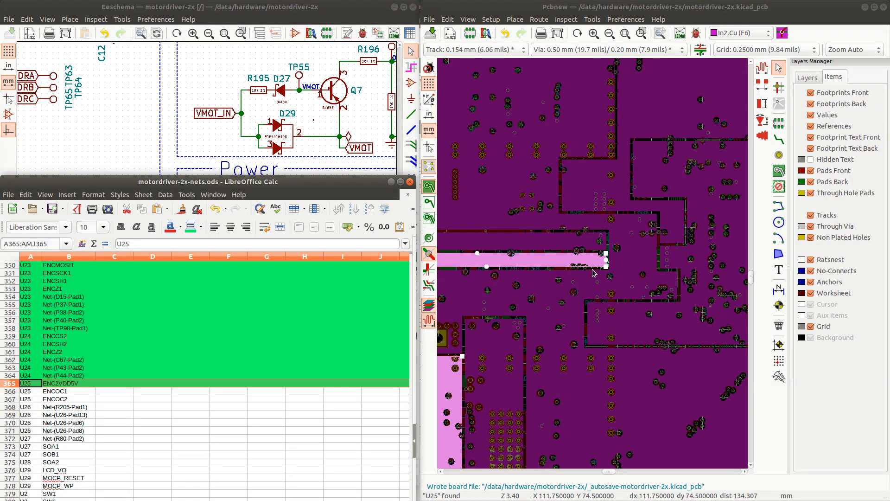
Inspect the surroundings of the ENC2VDD5V zone with F.Cu active, and switch to B.Cu to check the pads at its end
scroll(667, 304, down, 3)
click(808, 77)
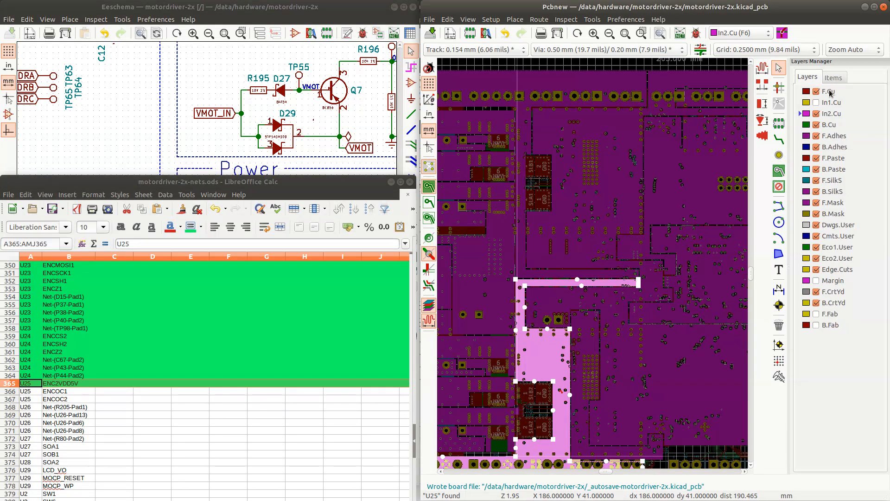
click(829, 91)
scroll(605, 277, up, 5)
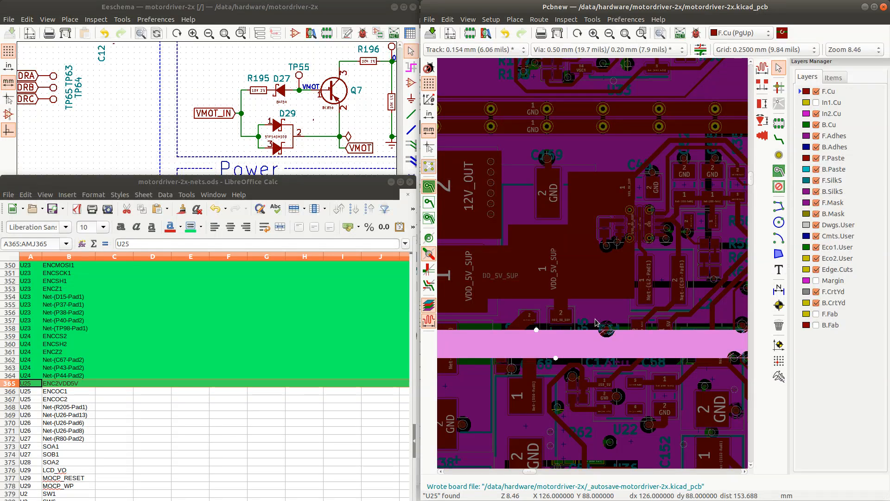
scroll(595, 260, down, 3)
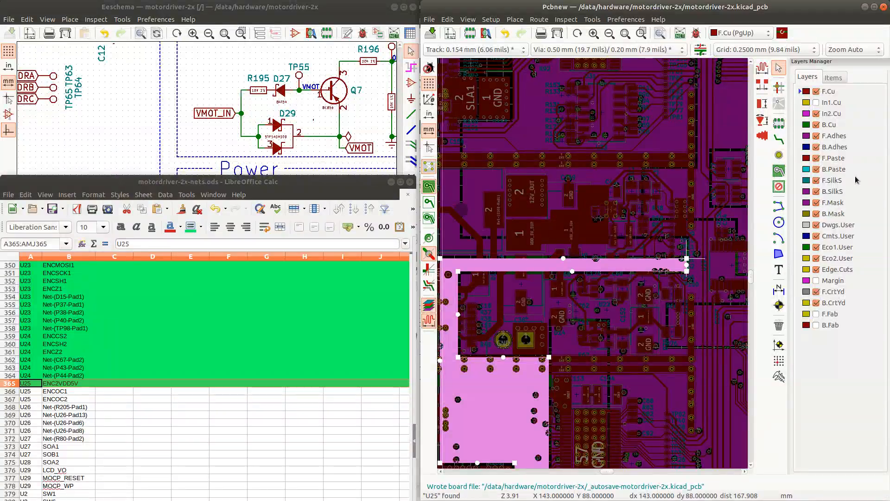
click(825, 128)
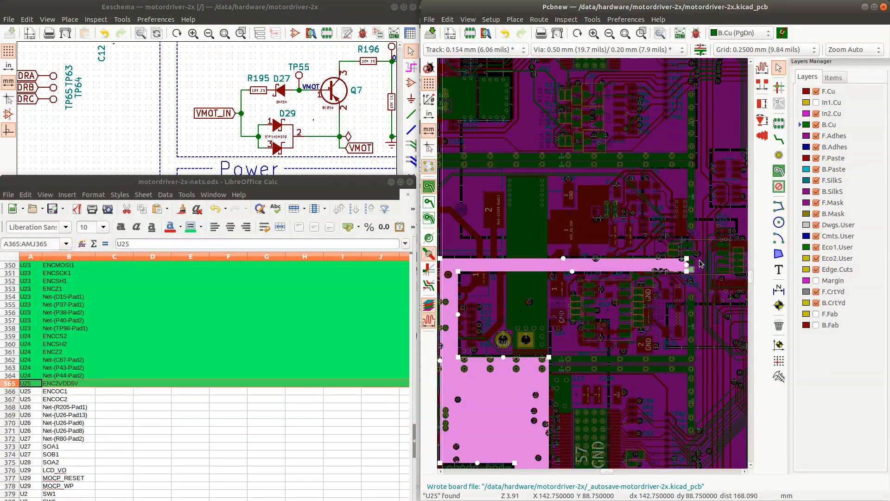
scroll(593, 260, up, 5)
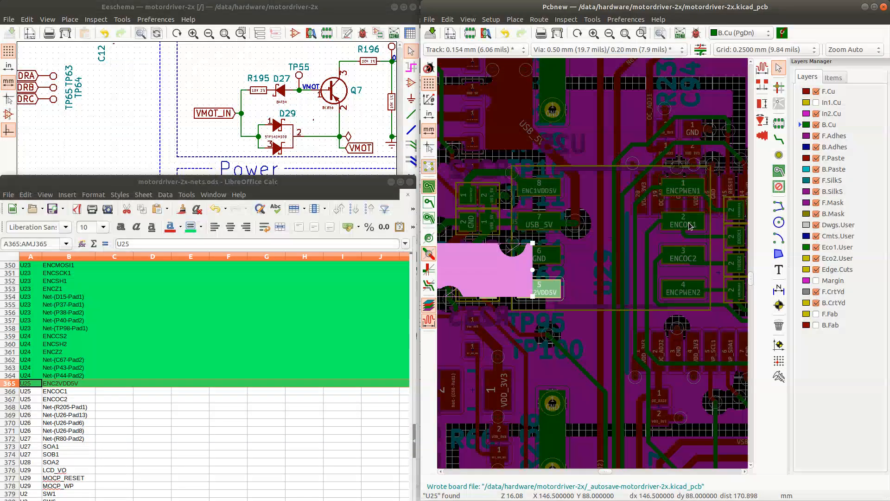
Highlight the ENCOC1 net from its pad 2 and follow its track down to the kink near the via
click(691, 226)
scroll(693, 230, down, 4)
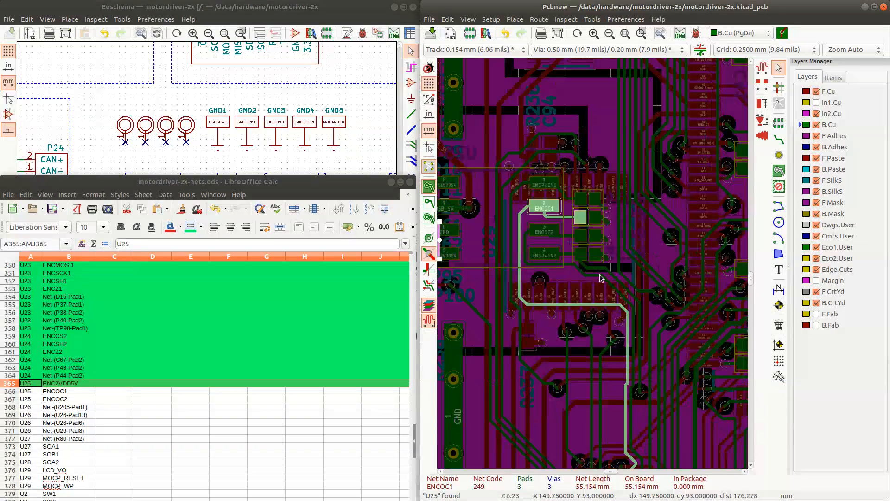
scroll(594, 254, up, 4)
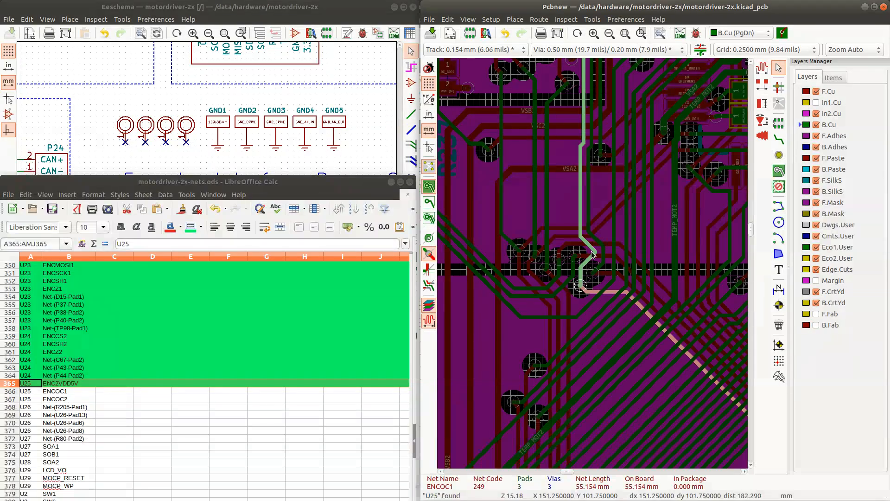
scroll(593, 254, up, 6)
Try to drag the kink in the ENCOC1 track on B.Cu toward the left to straighten it
click(635, 271)
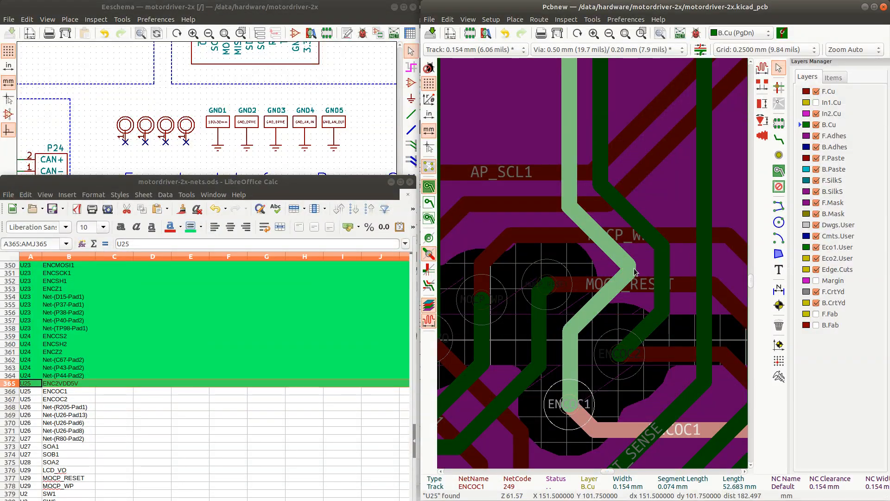
click(607, 274)
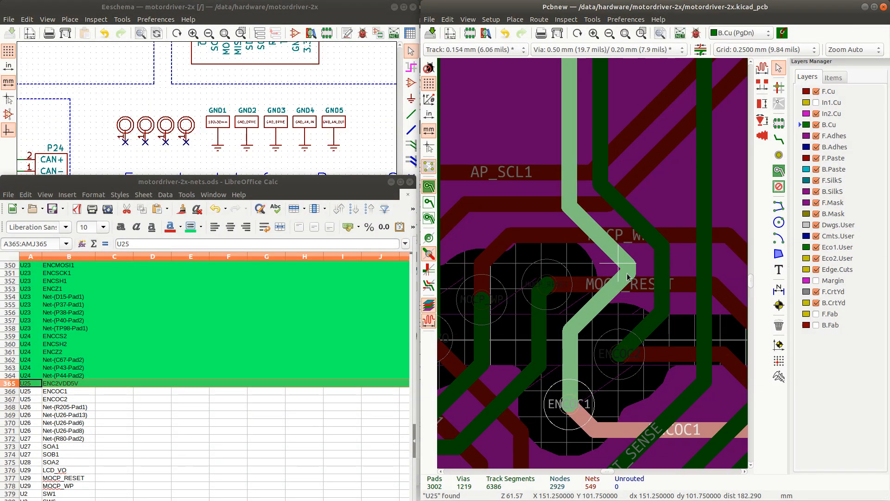
drag(628, 274, 601, 264)
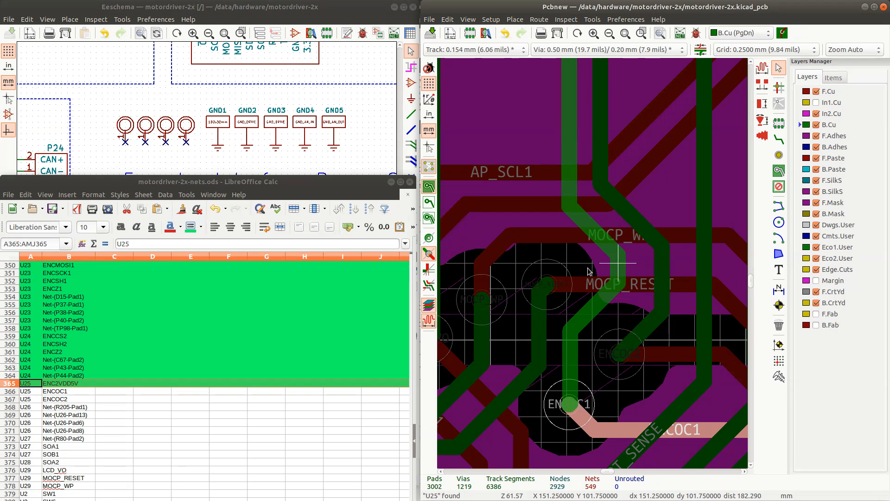
click(621, 267)
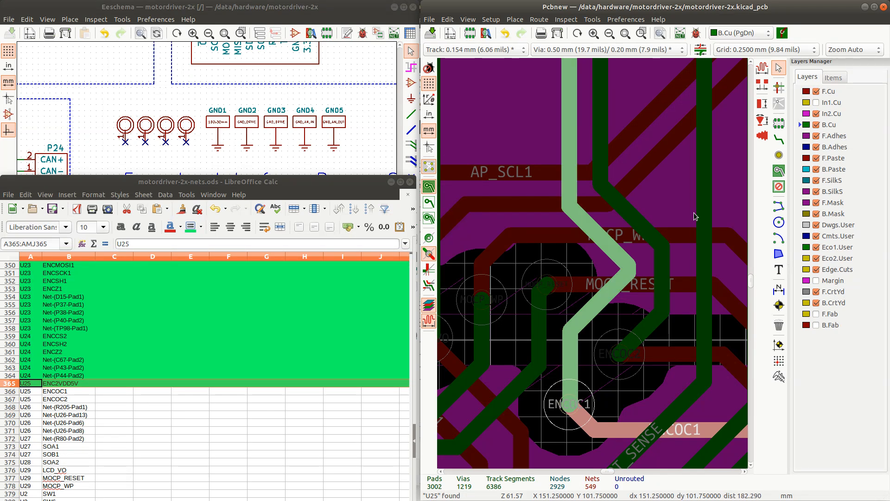
Set the board grid to 0.0100 mm
click(744, 43)
click(747, 45)
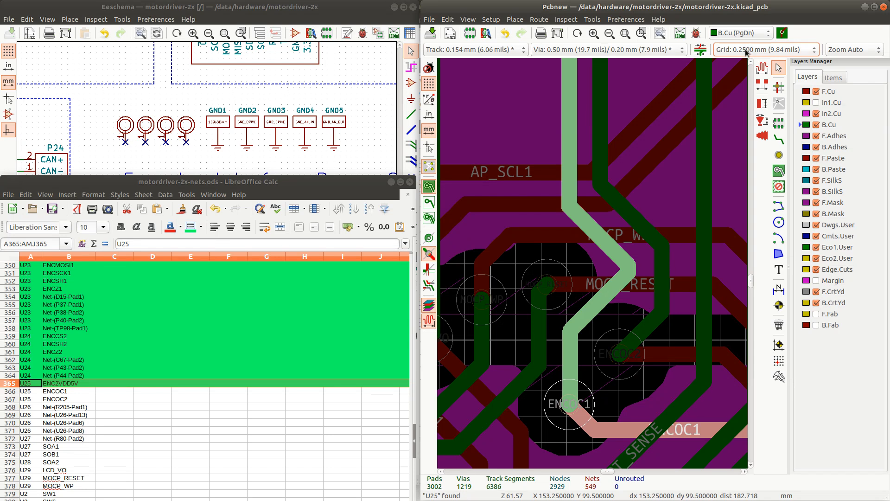
click(746, 51)
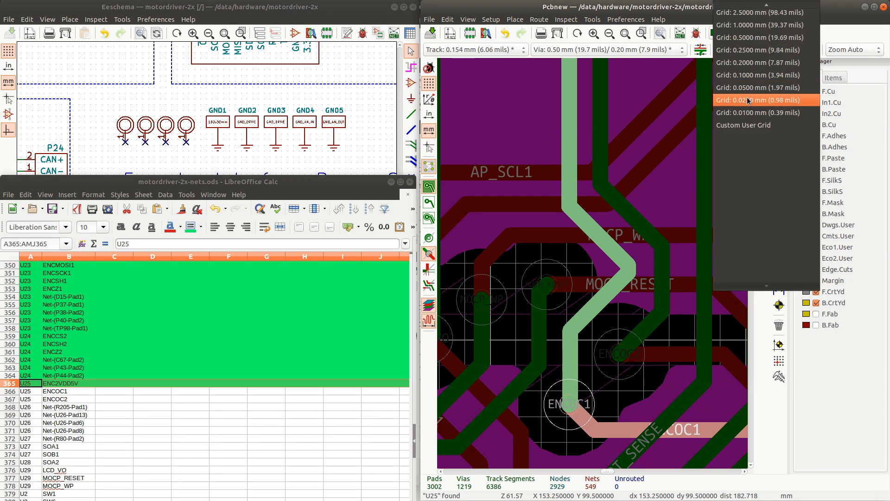
click(750, 113)
Drag the kink in the ENCOC1 track on B.Cu left above its via to make the bend shallower
click(629, 273)
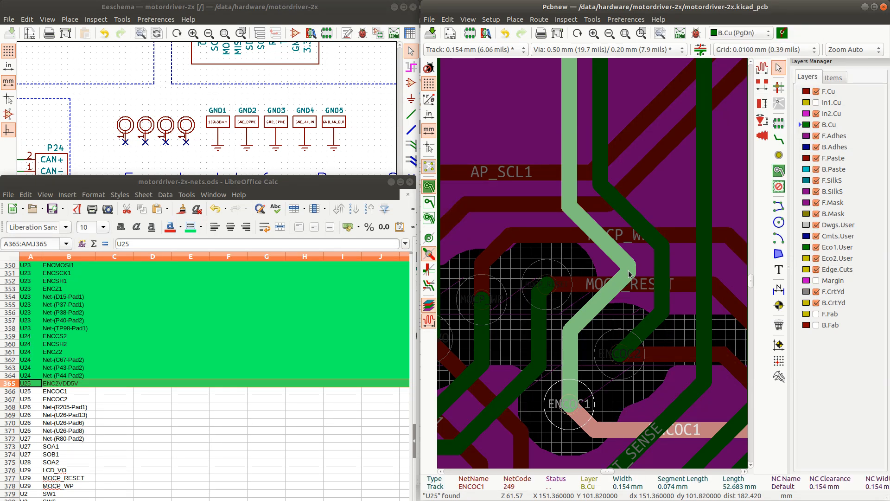
key(Escape)
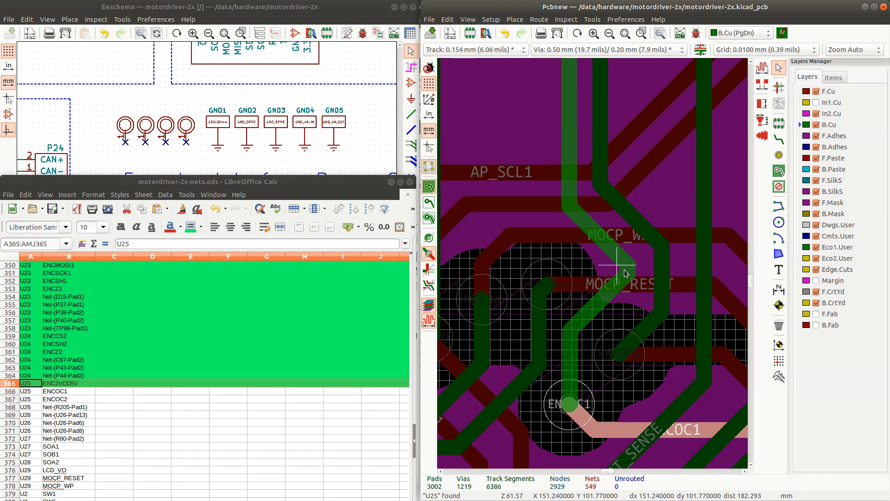
click(628, 270)
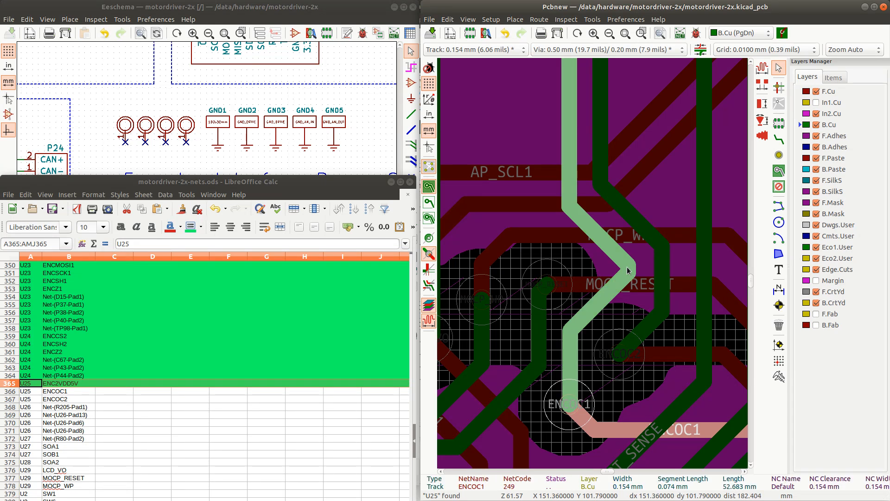
click(599, 269)
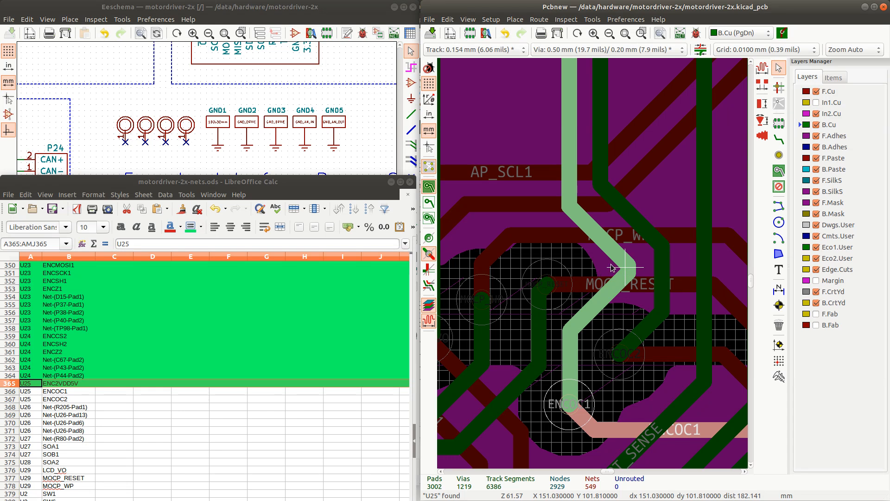
drag(629, 271, 601, 269)
click(624, 272)
Drag the upper vertical segment of the ENCOC2 track on B.Cu left so the parallel ENCOC1 and ENCOC2 runs become straight
scroll(585, 261, down, 3)
scroll(591, 263, down, 5)
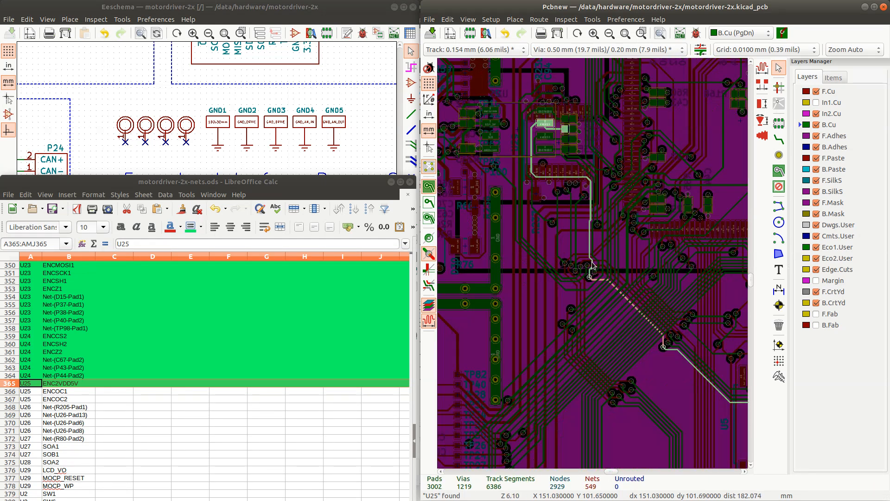
scroll(591, 235, up, 5)
scroll(574, 207, down, 1)
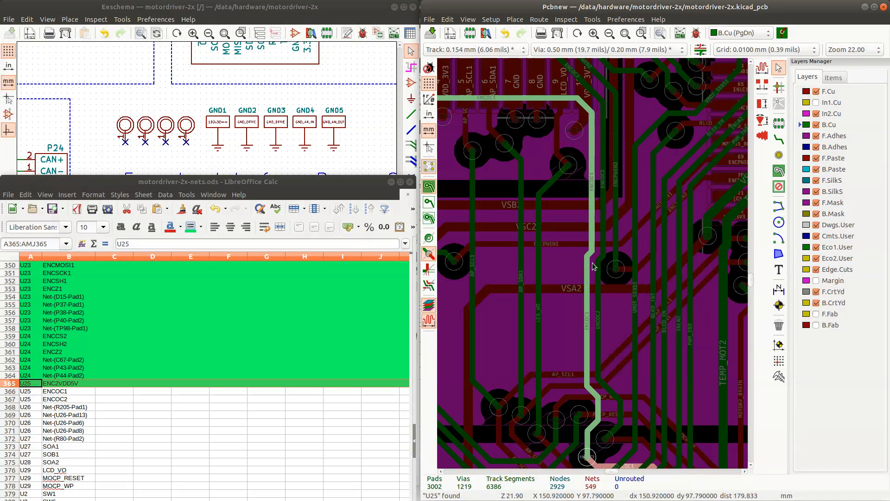
click(604, 190)
click(621, 205)
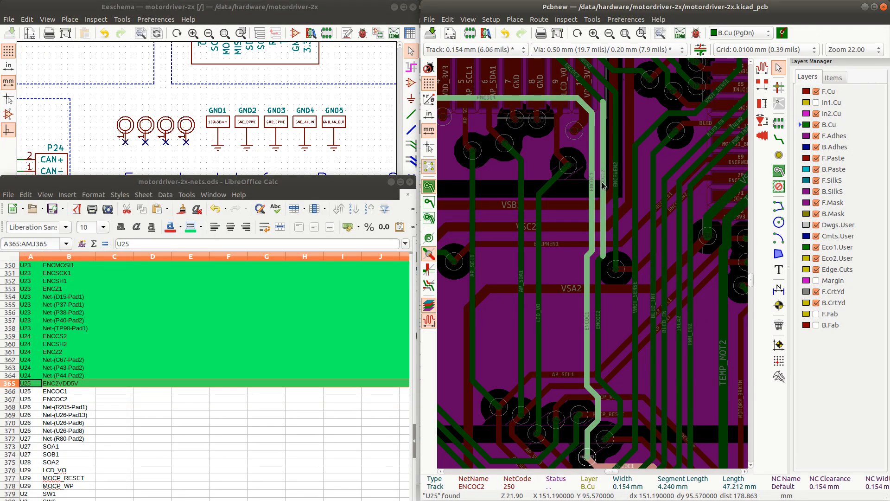
key(Escape)
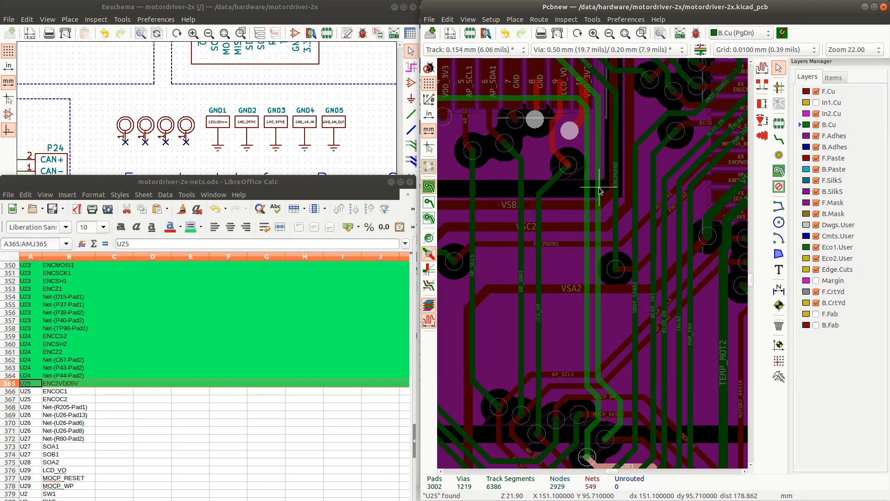
click(599, 189)
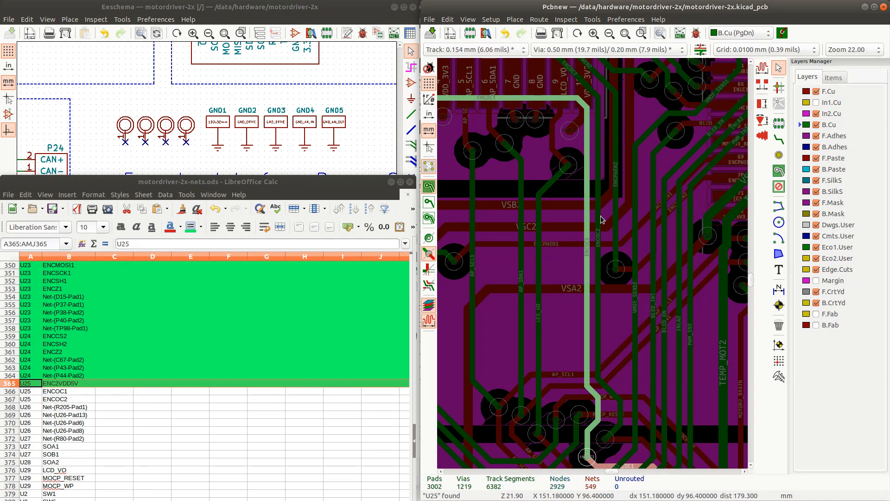
Drag the horizontal ENCOC2 segment on F.Cu at the via down so it runs closely parallel to the ENCOC1 track
scroll(590, 272, down, 3)
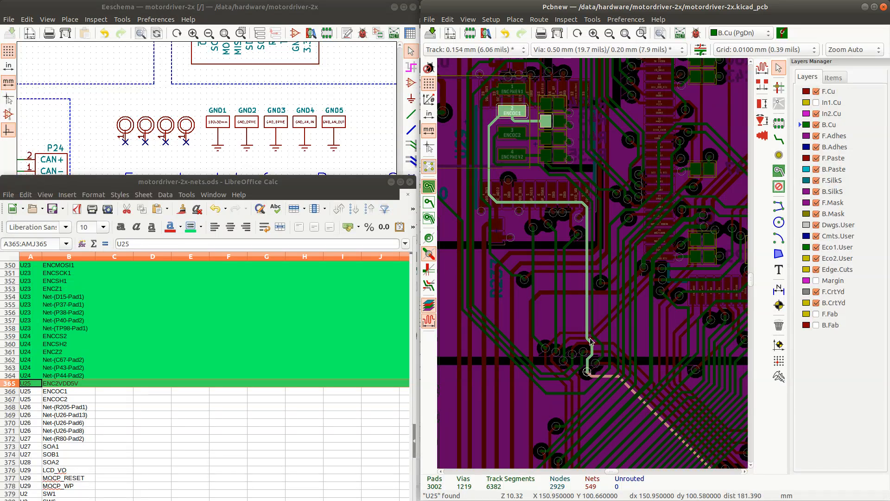
scroll(591, 282, up, 4)
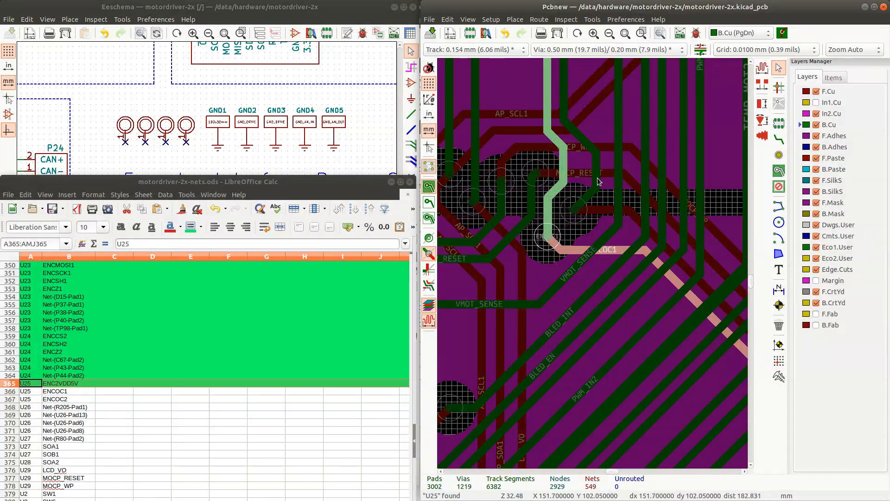
click(595, 174)
click(619, 204)
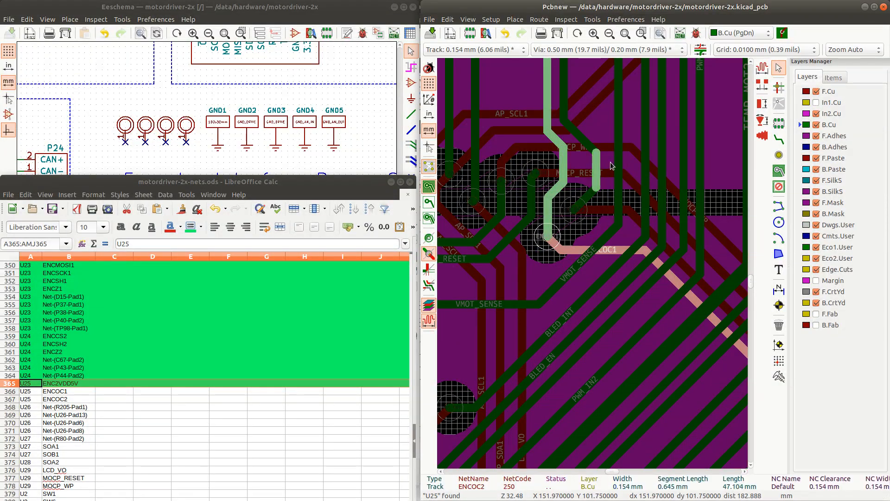
click(604, 210)
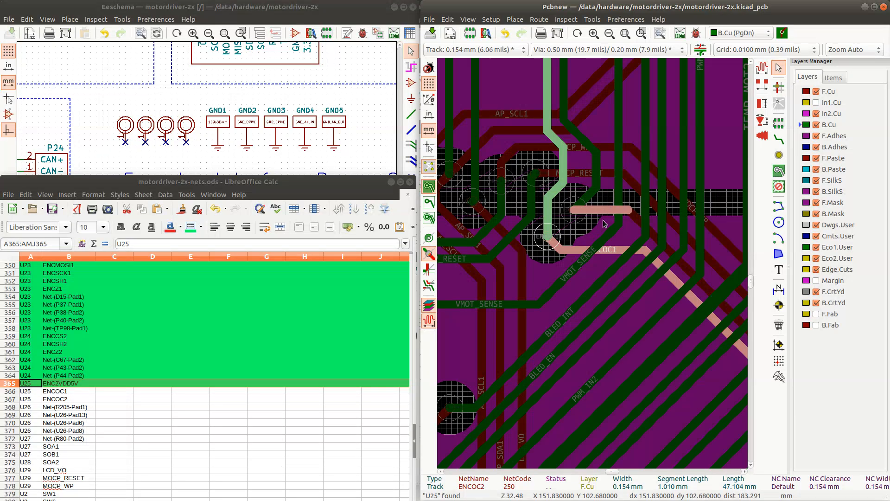
key(d)
click(601, 235)
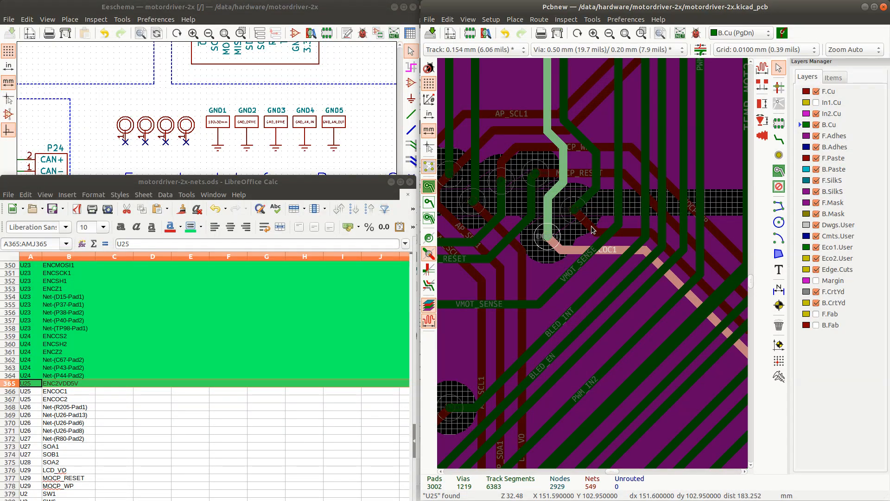
Drag the short diagonal ENCOC2 segment on F.Cu left so the track leaves its via vertically
click(587, 226)
click(593, 230)
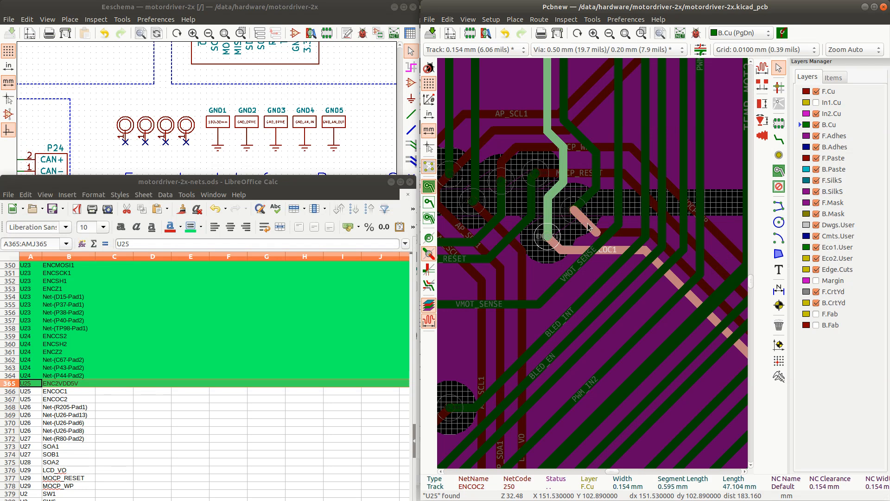
key(d)
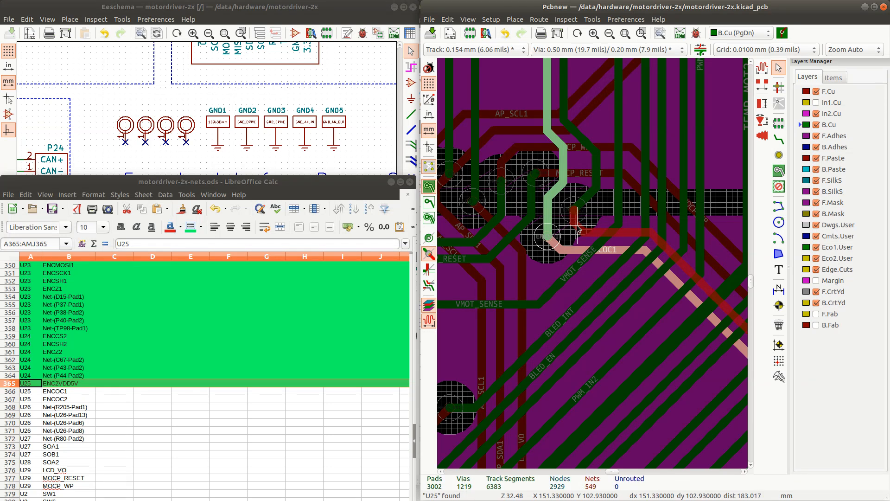
click(578, 228)
Drag the vertical ENCOC1 segment on F.Cu slightly left where it enters the via below the diagonal bus
scroll(564, 179, down, 5)
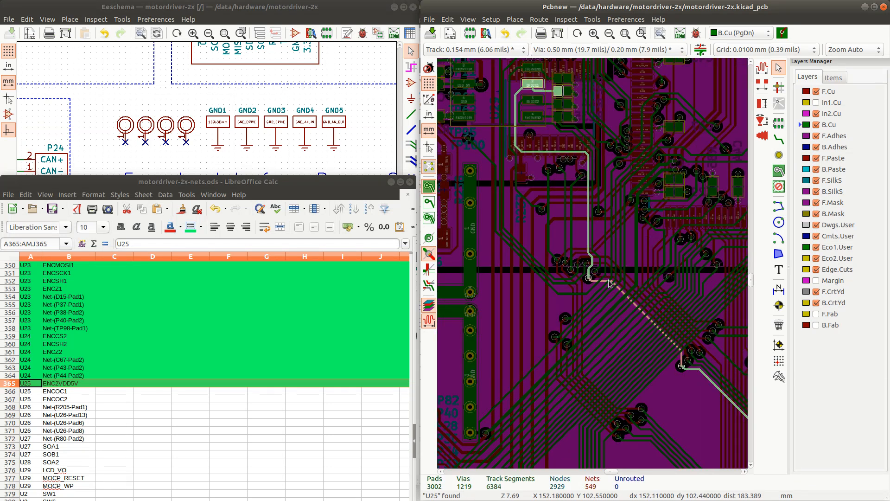
scroll(598, 255, up, 3)
scroll(598, 256, up, 3)
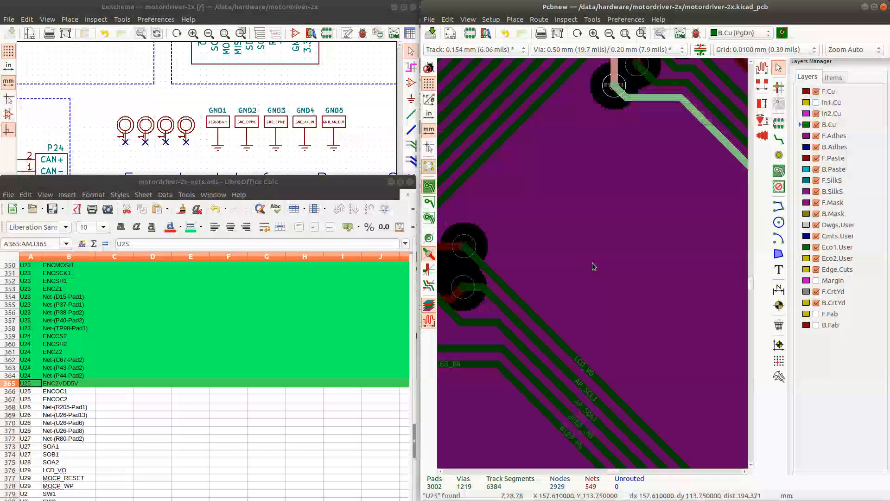
scroll(618, 199, up, 2)
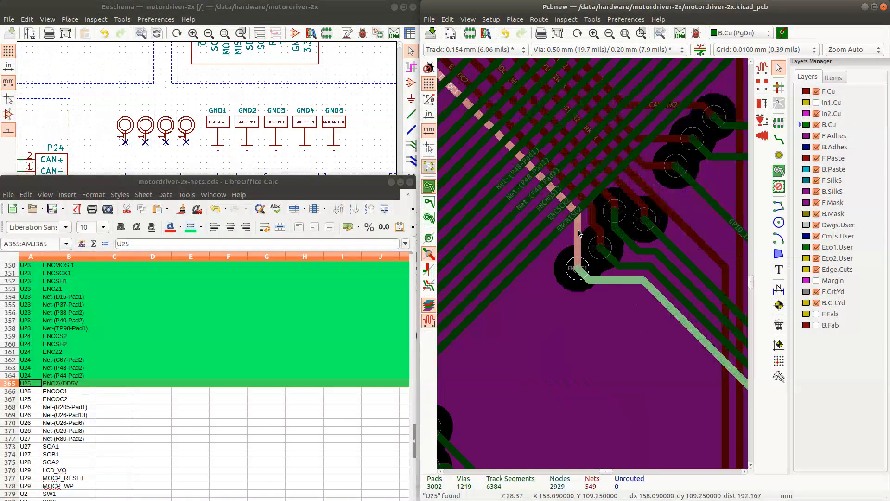
scroll(579, 240, up, 2)
click(579, 240)
drag(570, 237, 570, 240)
scroll(572, 243, down, 5)
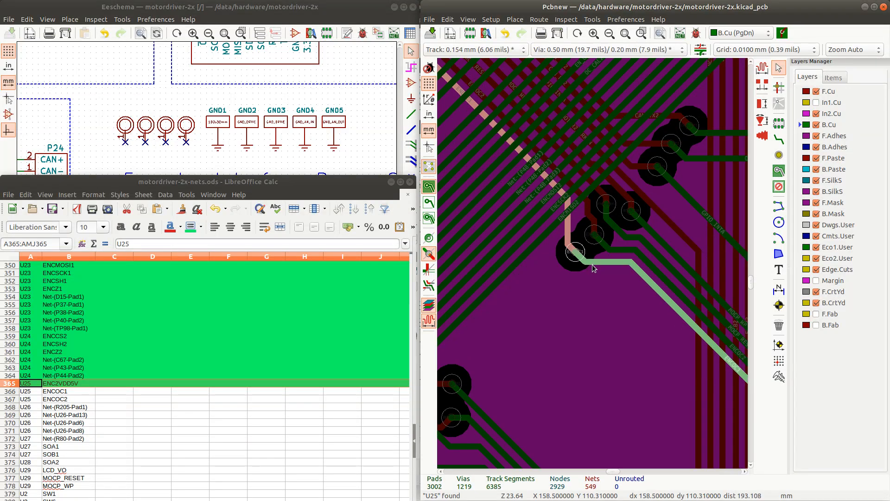
Reshape the end of the ENCOC1 track by dragging its diagonal segments at the last B.Cu via and toward pad 22 on F.Cu
scroll(617, 266, up, 5)
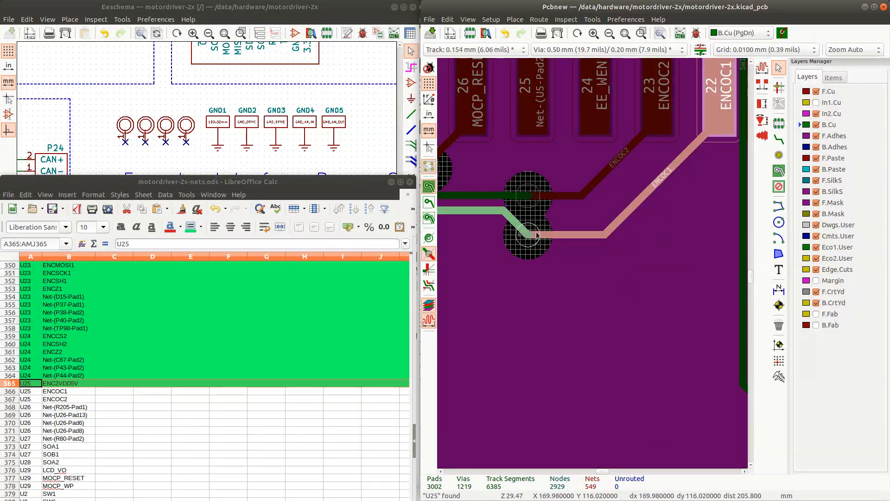
drag(507, 227, 507, 228)
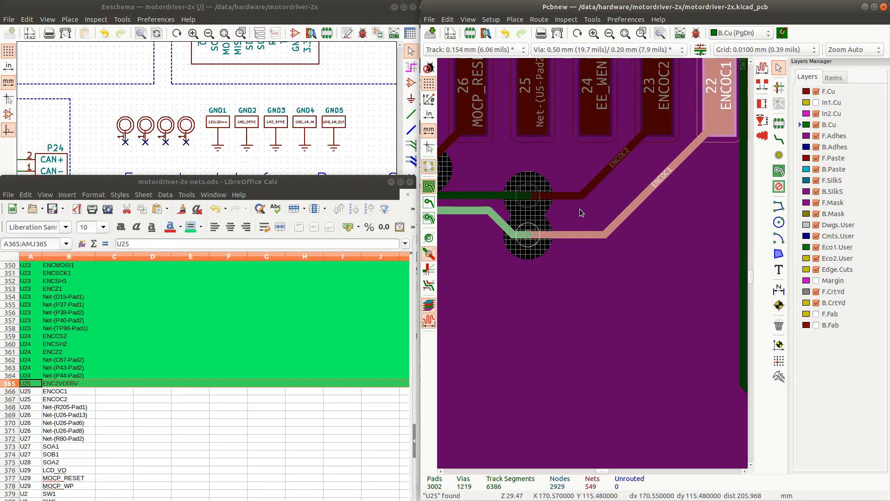
scroll(621, 265, down, 3)
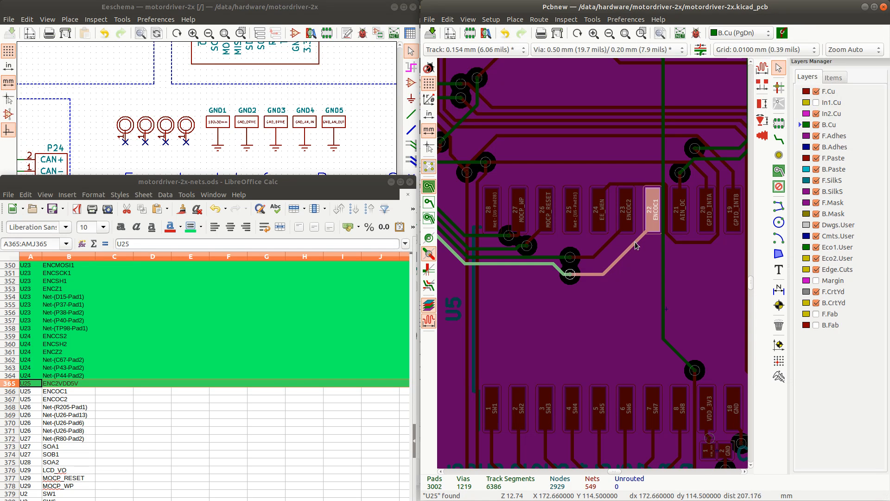
click(635, 245)
drag(636, 246, 618, 247)
click(612, 243)
Reroute the short B.Cu track between the two ENCOC1 pads numbered 2 so it enters the larger pad from its side
scroll(606, 269, down, 5)
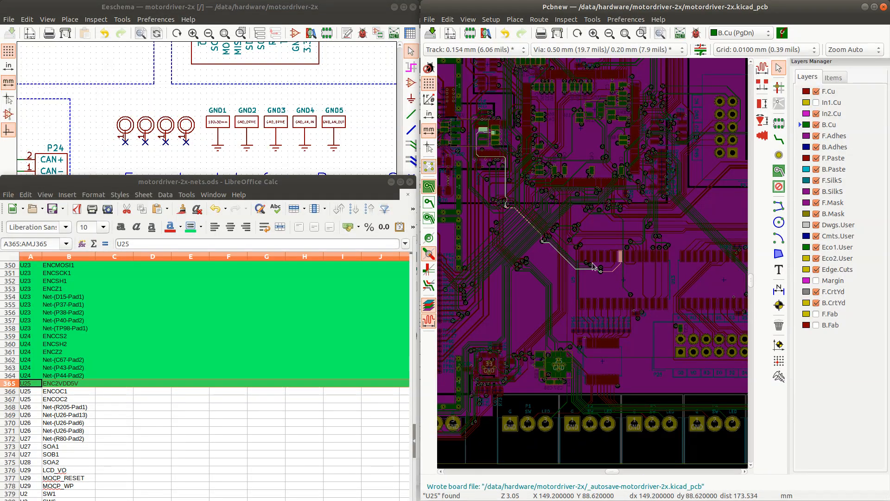
scroll(598, 266, up, 10)
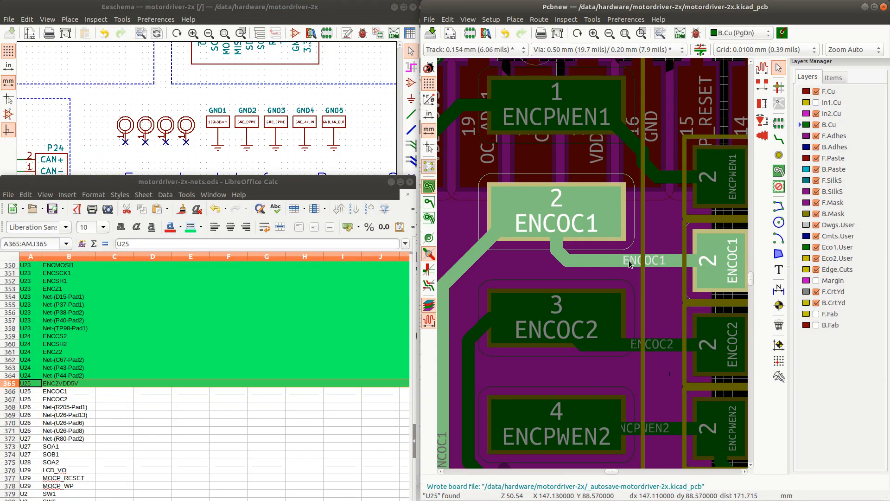
click(779, 138)
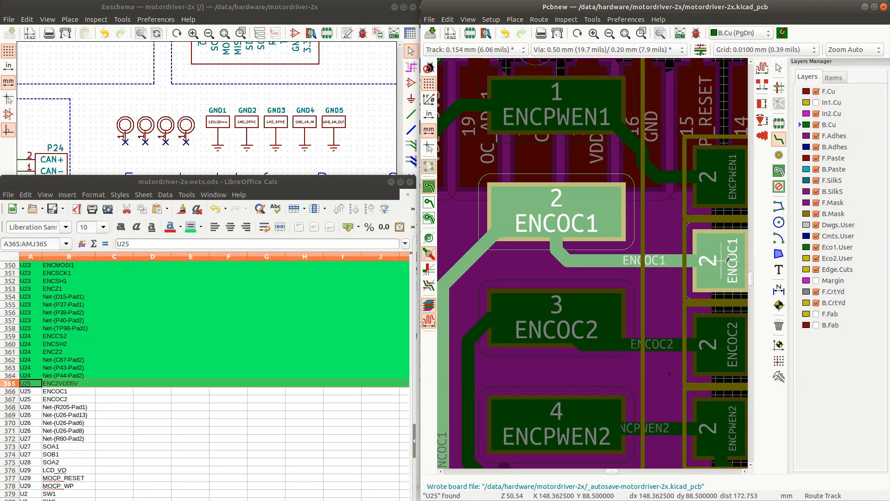
click(662, 259)
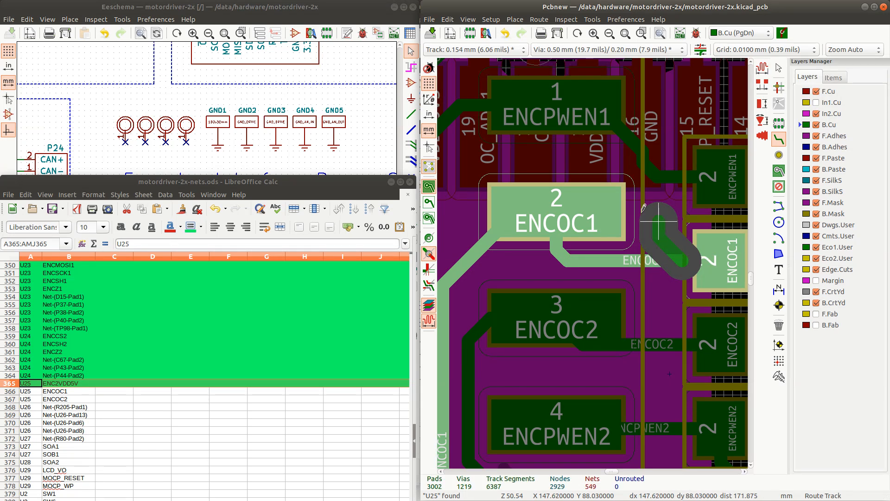
click(575, 210)
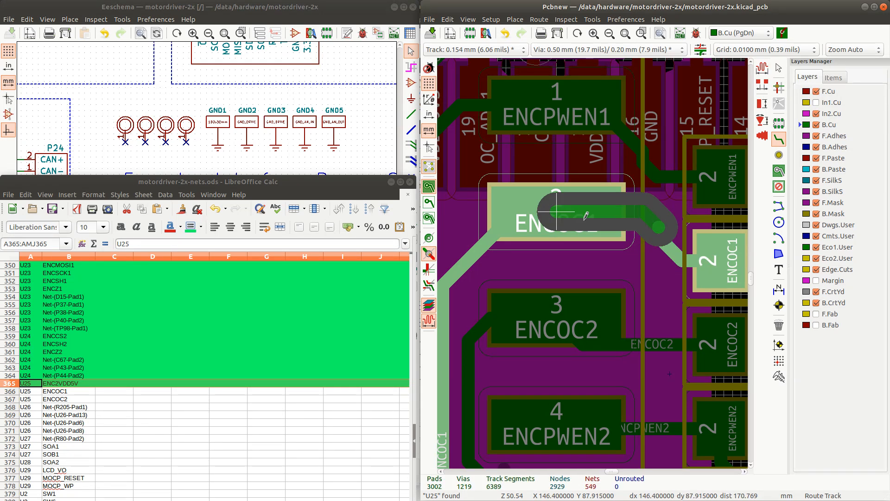
key(Escape)
Drag the diagonal ENCPWEN1 segment on B.Cu outward so the track leaves pad 1 horizontally from its side
scroll(681, 259, down, 4)
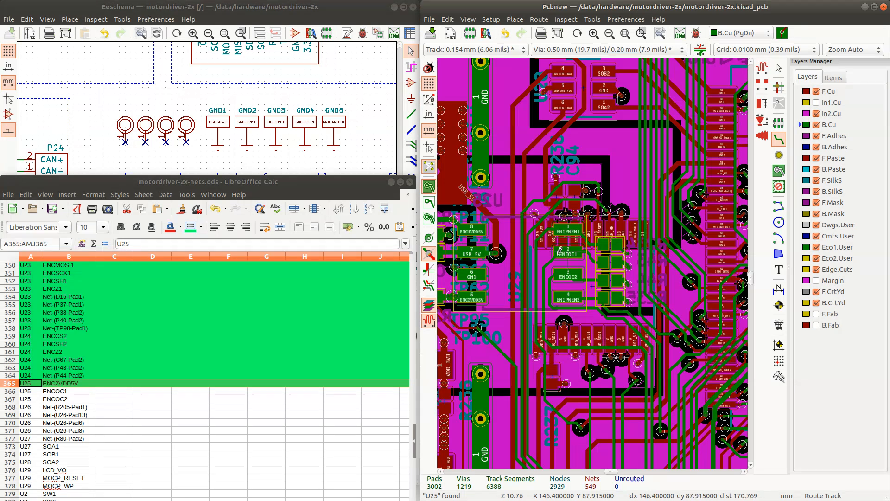
scroll(560, 251, up, 4)
key(Escape)
click(663, 196)
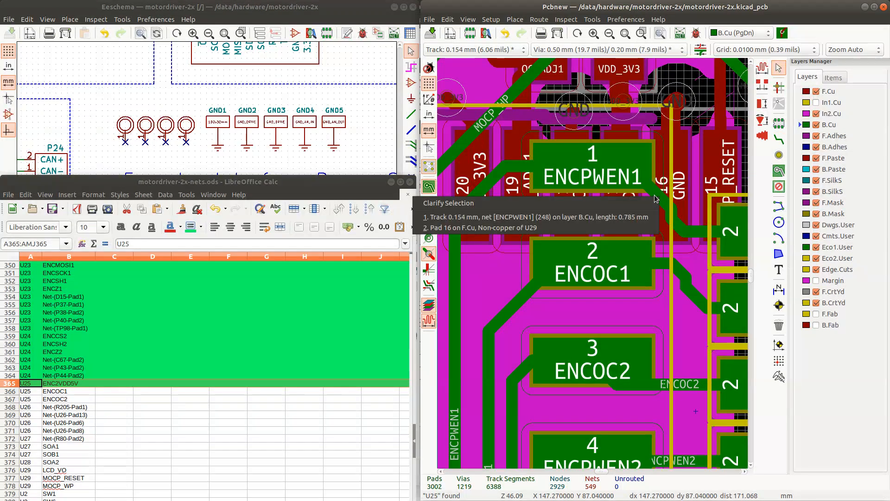
click(639, 217)
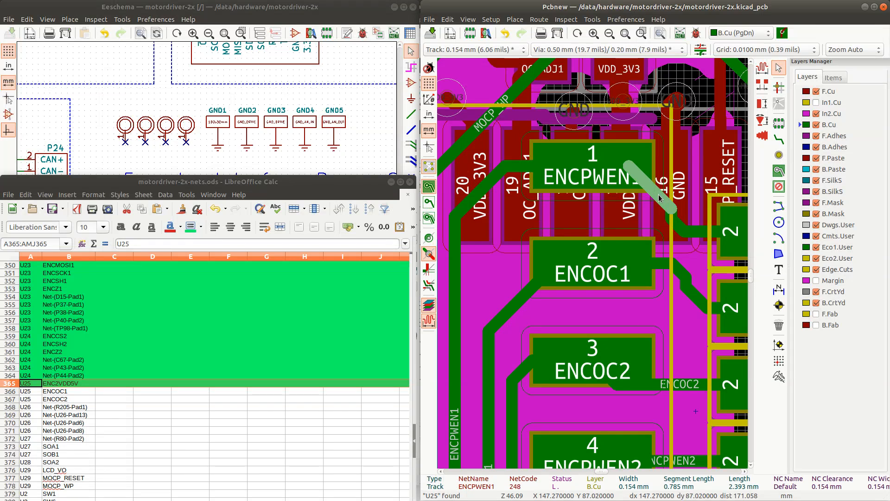
key(m)
key(Return)
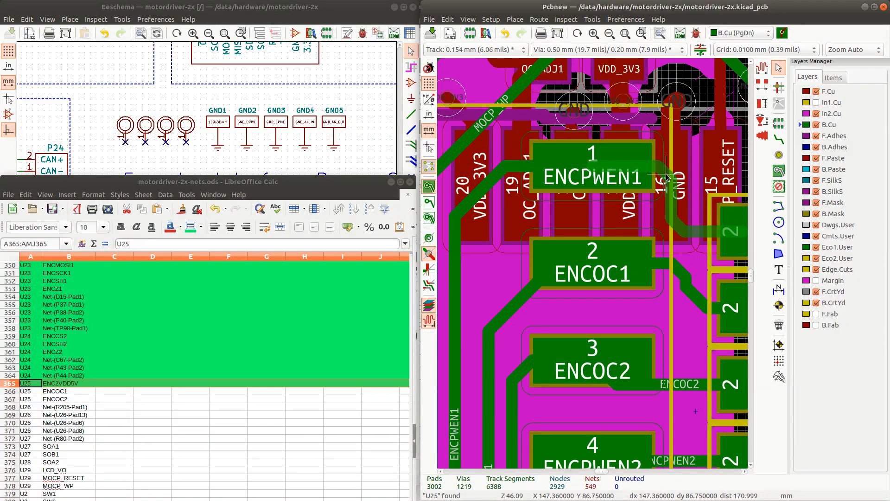
click(668, 181)
Shift the vertical ENCPWEN1 segment on B.Cu slightly sideways between pad 1 and the small pad 2
scroll(675, 234, down, 3)
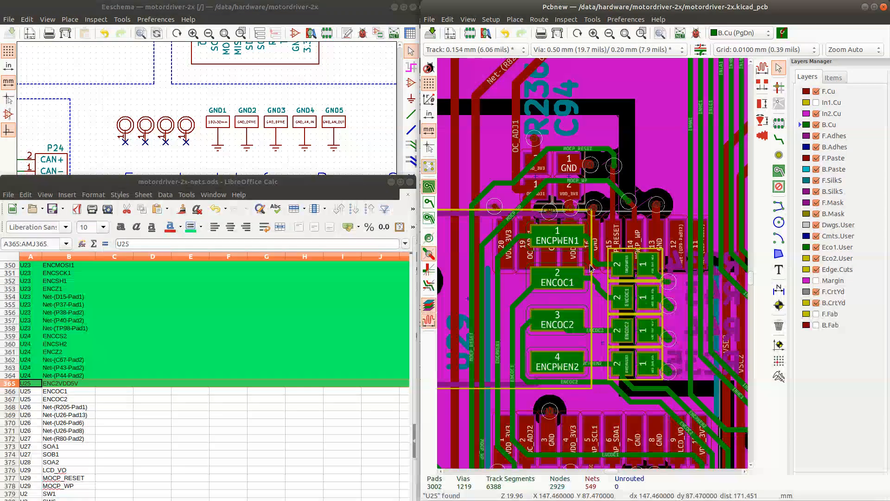
scroll(560, 263, down, 2)
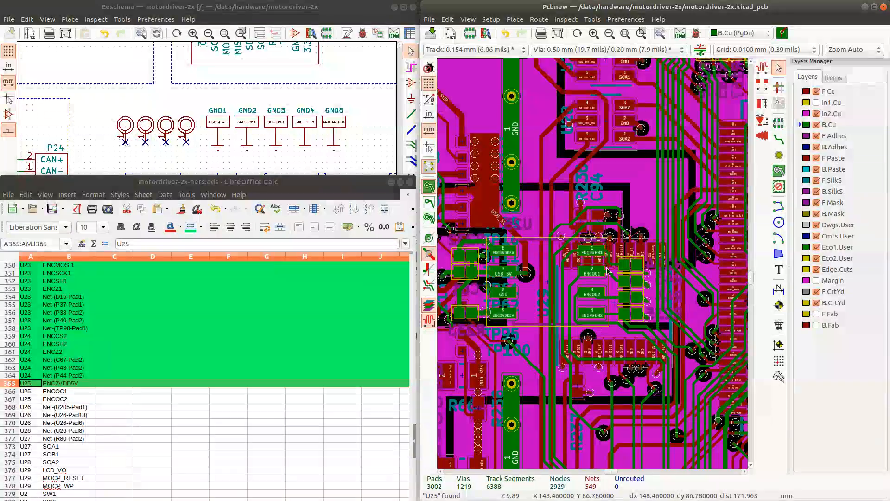
scroll(592, 242, up, 5)
click(592, 227)
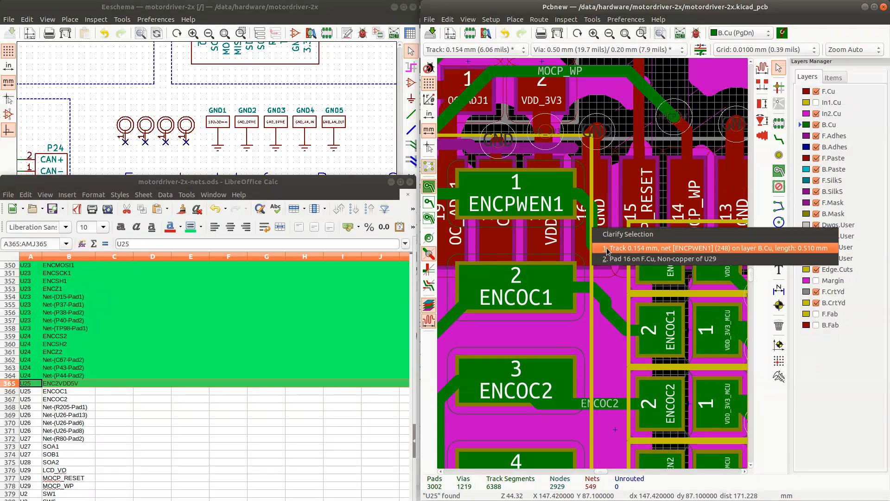
click(612, 249)
key(d)
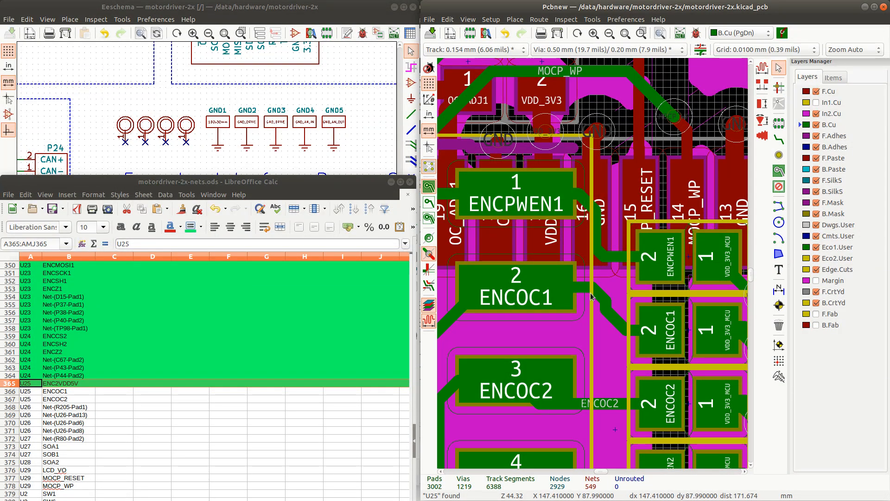
Move the horizontal ENCOC2 segment on B.Cu up so the track leaves pad 3 straight from the middle of its side
scroll(583, 315, down, 3)
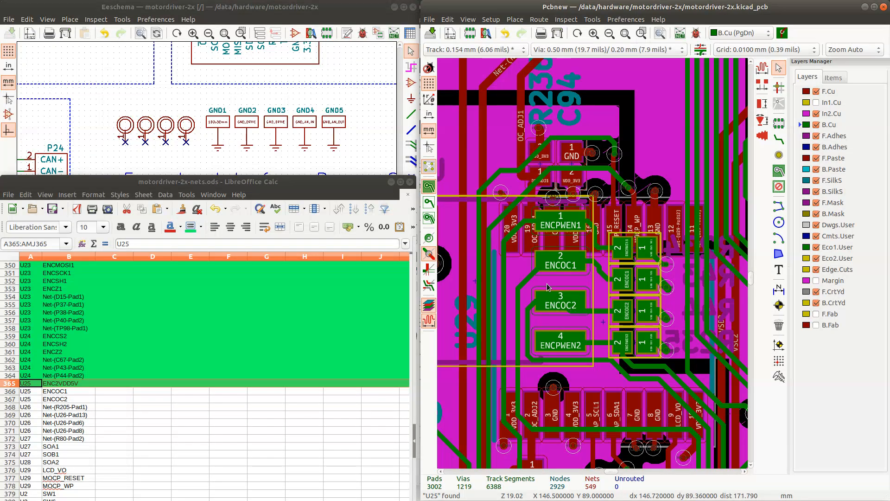
click(597, 311)
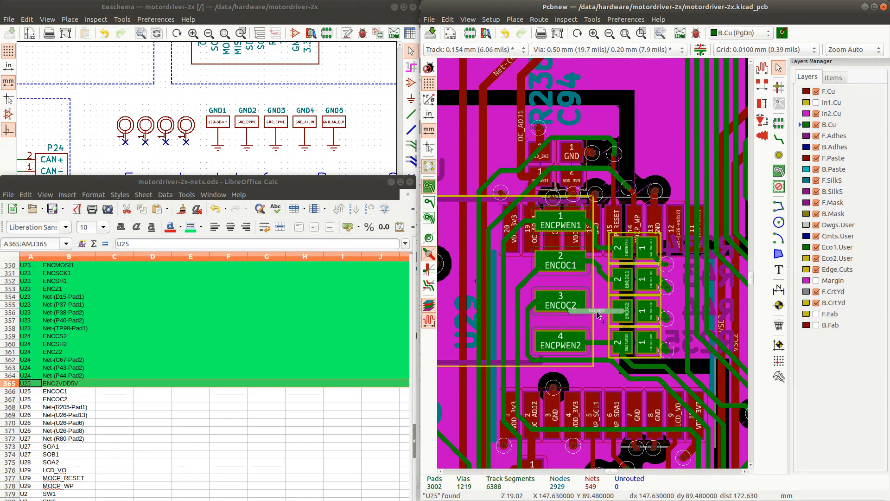
scroll(600, 266, up, 5)
key(d)
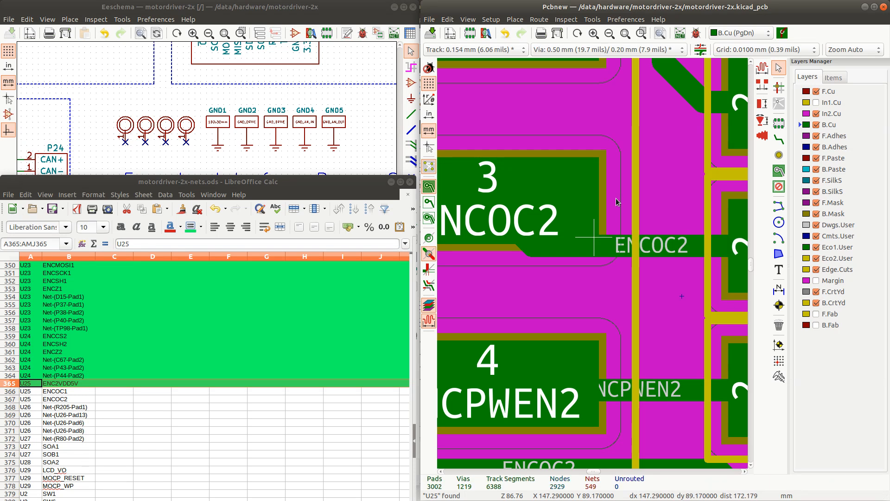
click(616, 198)
Move the diagonal ENCOC2 segment on B.Cu out of the small pad 2 so the track enters that pad horizontally
scroll(615, 198, down, 3)
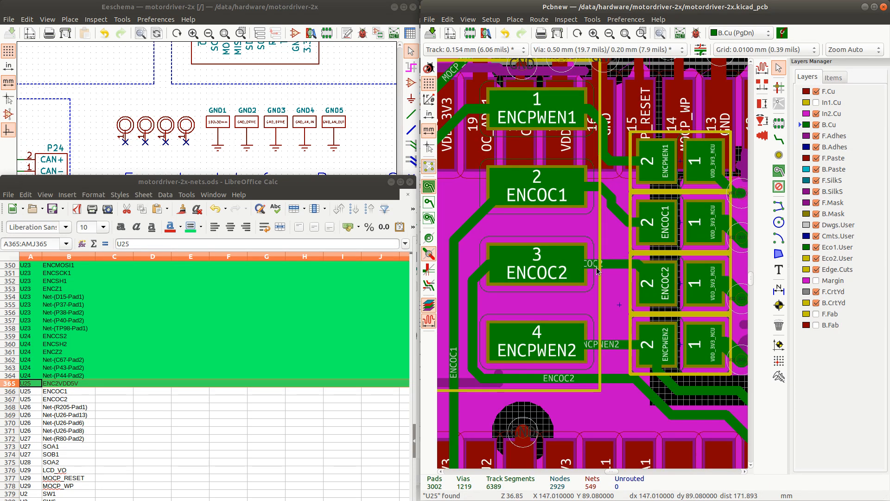
click(640, 265)
click(661, 288)
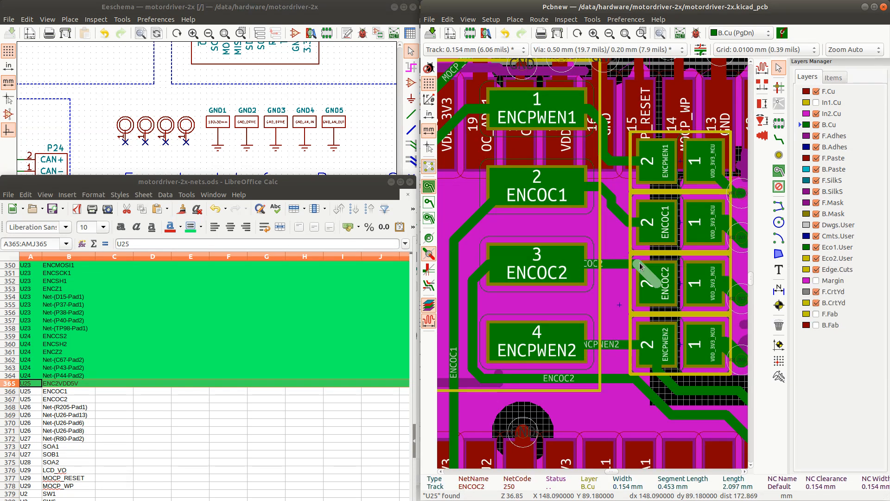
key(d)
click(623, 280)
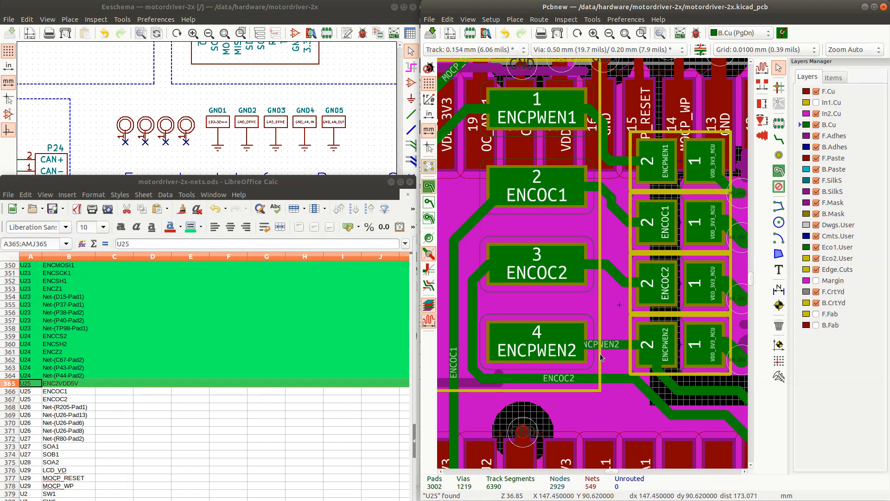
Highlight the ENCOC1 and ENCOC2 nets in turn and follow their routes between the U25 pads and the pads at U5
scroll(649, 359, down, 3)
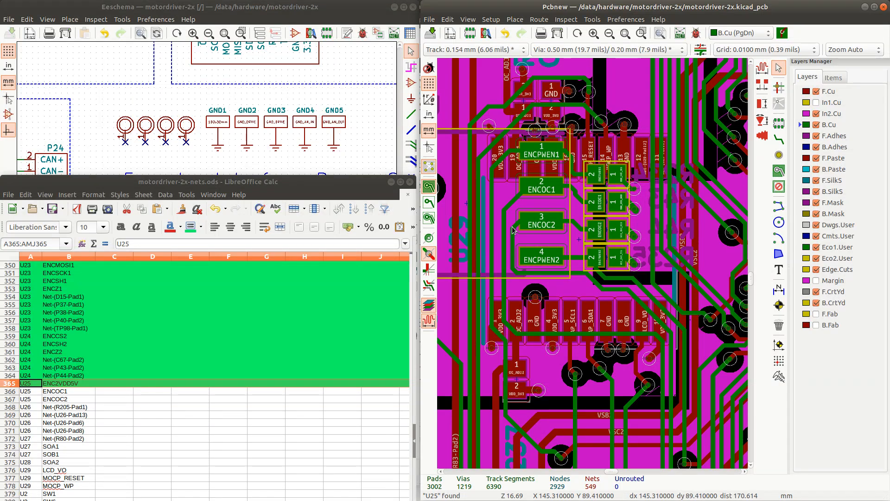
ctrl+click(522, 192)
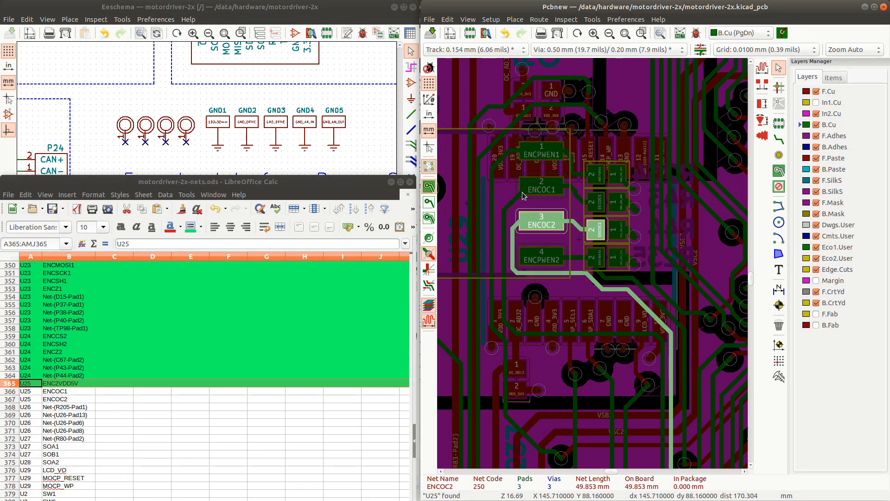
ctrl+click(532, 224)
ctrl+click(524, 188)
scroll(592, 266, up, 5)
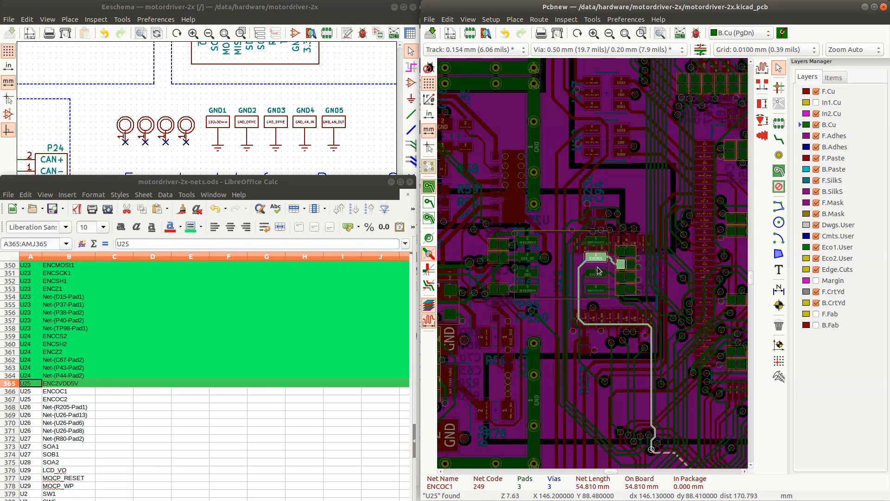
scroll(595, 271, down, 2)
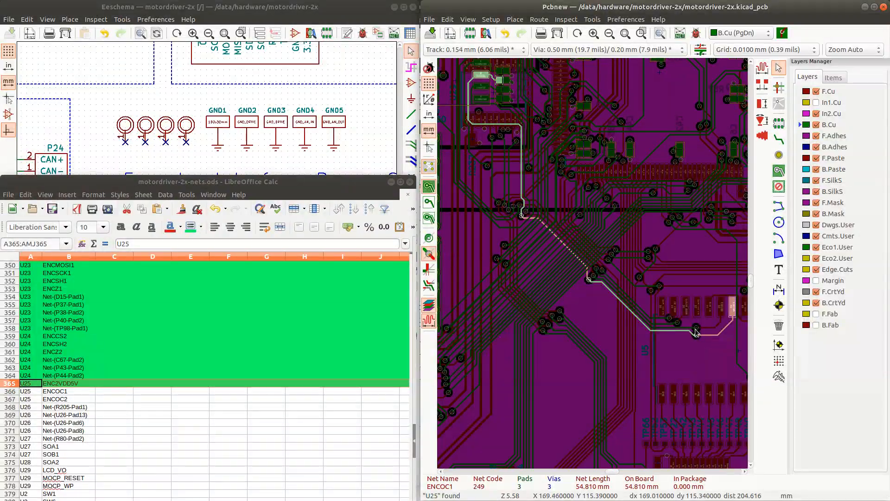
ctrl+click(692, 328)
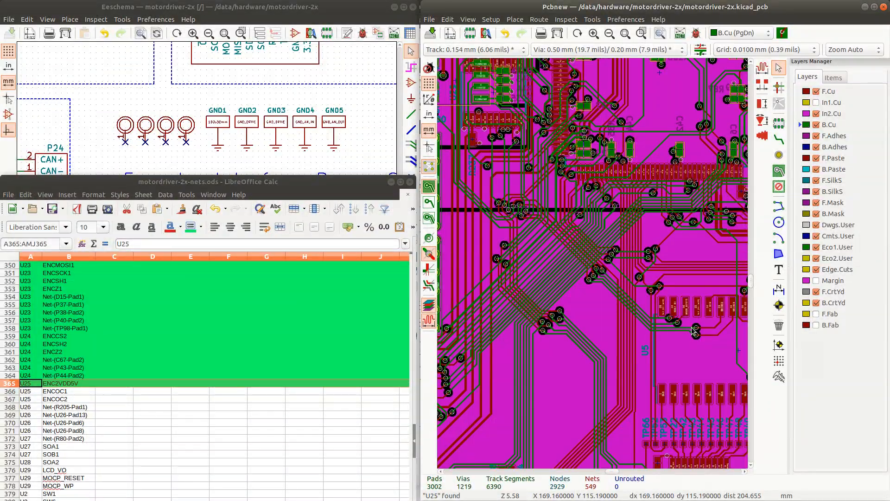
ctrl+click(691, 328)
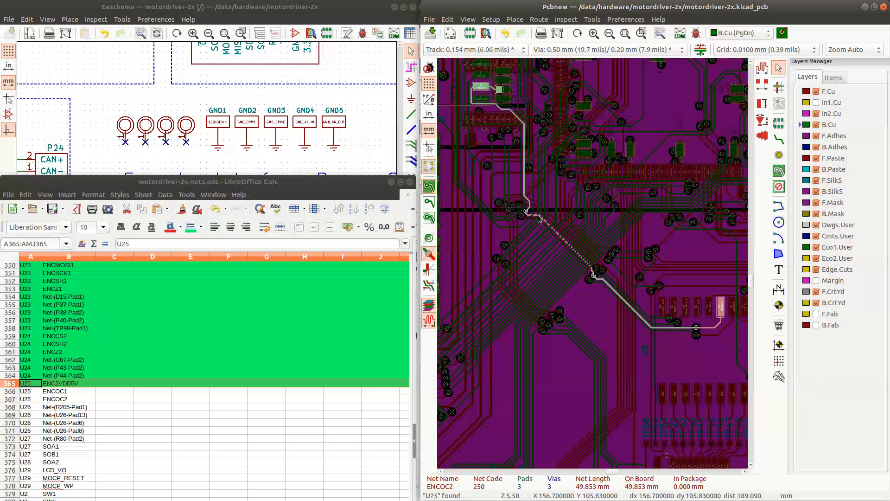
scroll(594, 268, up, 2)
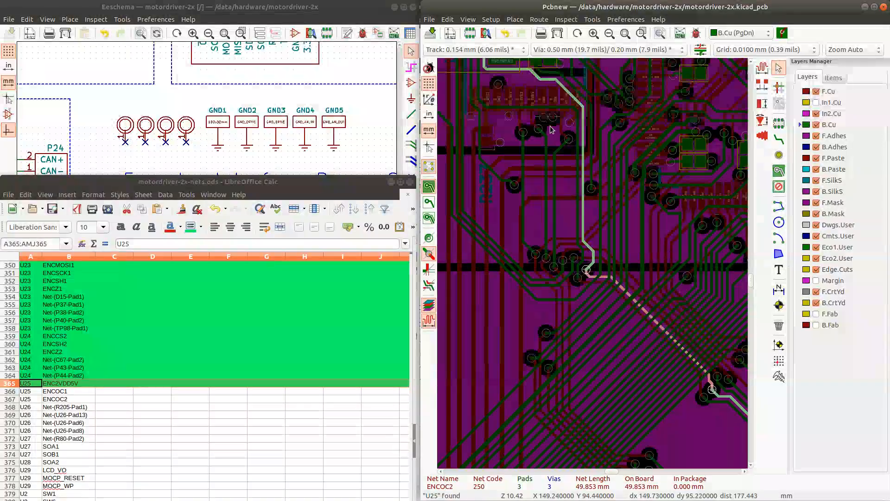
scroll(594, 268, up, 2)
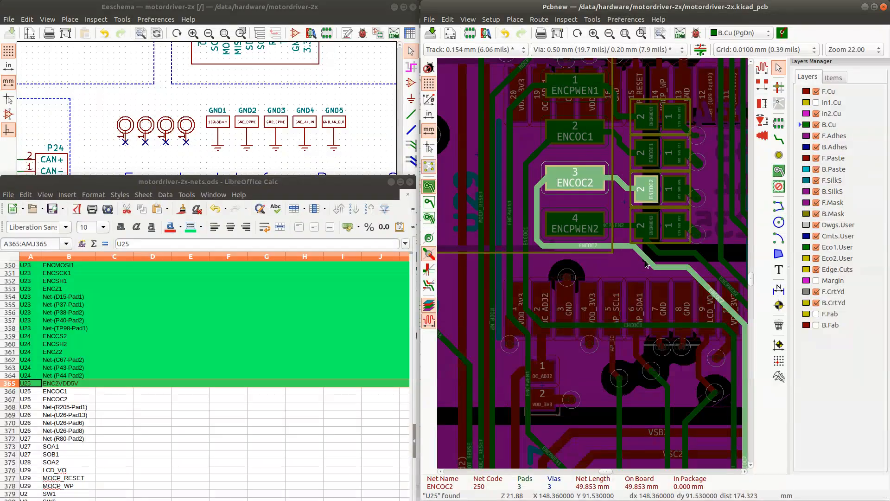
click(643, 257)
click(666, 278)
key(Escape)
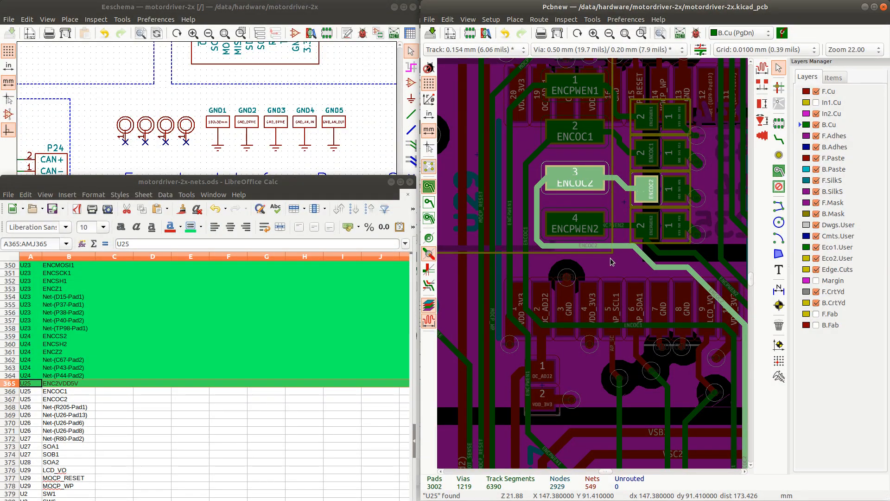
Select the whole connected ENCPWEN2 track leaving pad 4 on B.Cu to view it beside the ENCOC2 route
click(621, 227)
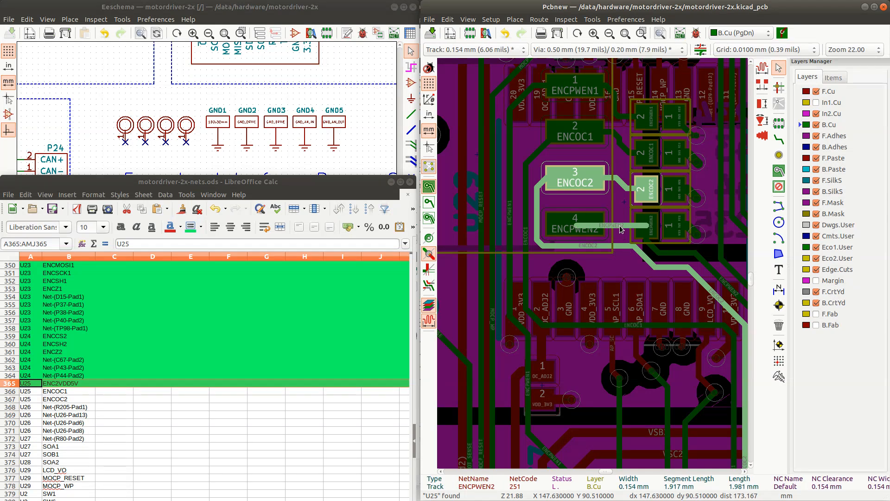
key(u)
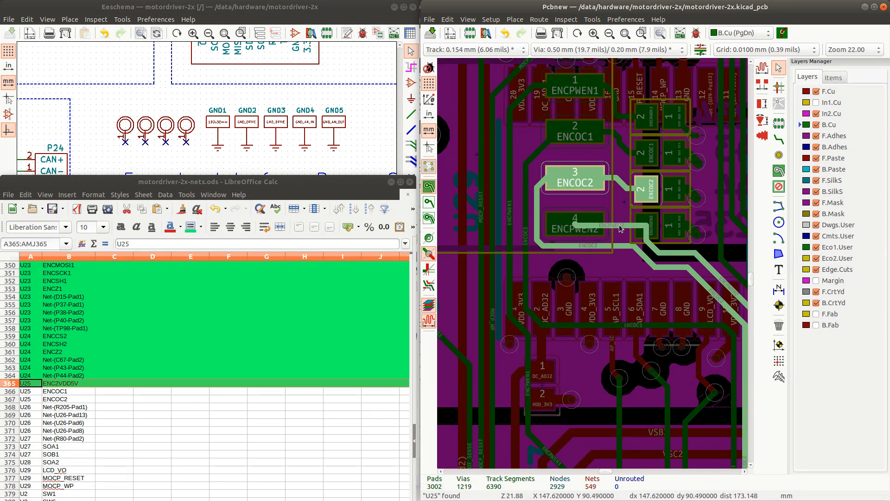
Mark the ENCOC1 and ENCOC2 rows (366 and 367) as checked with the green background in the nets spreadsheet
click(9, 392)
shift+click(14, 400)
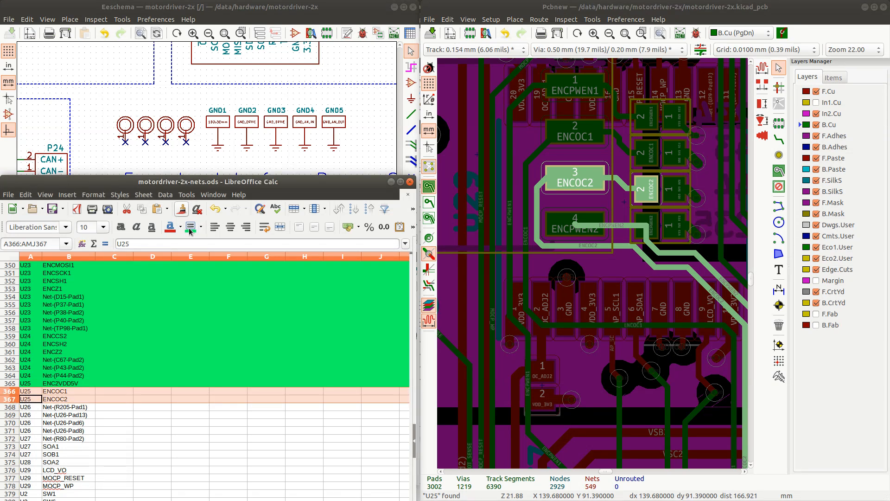
scroll(39, 376, down, 5)
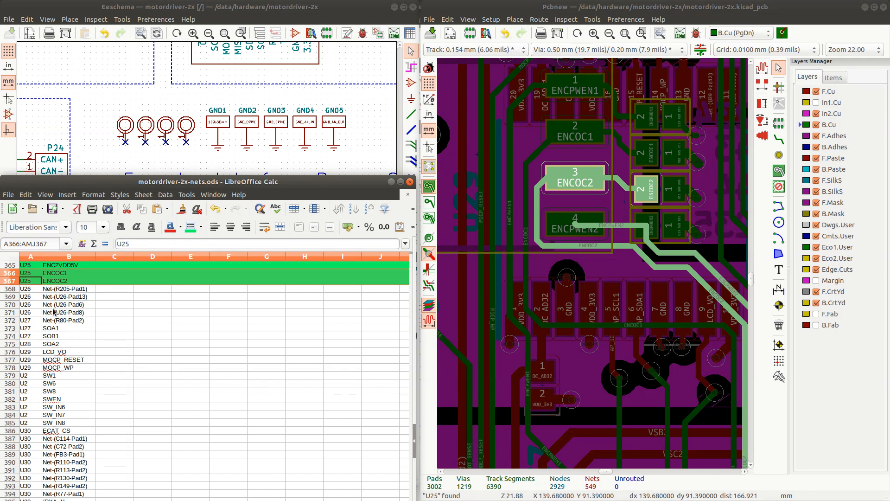
Look through the remaining unchecked nets in the spreadsheet down to the end of the list
click(583, 9)
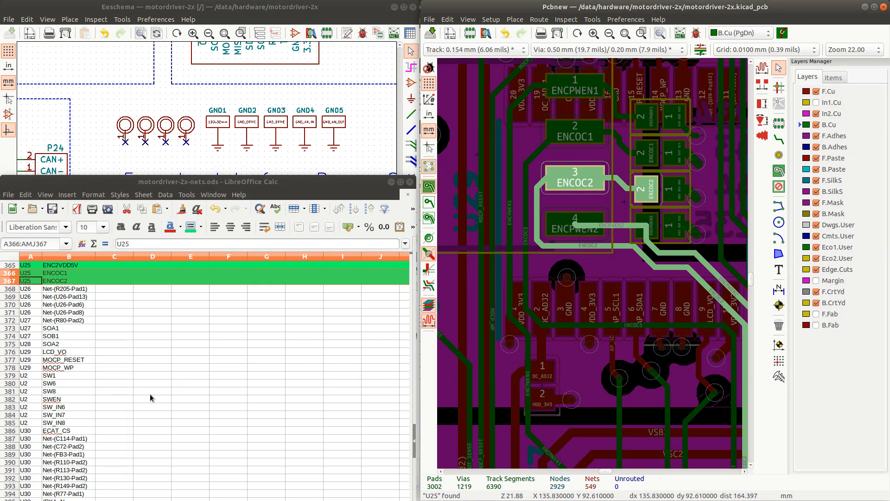
scroll(112, 398, down, 1)
scroll(111, 400, down, 3)
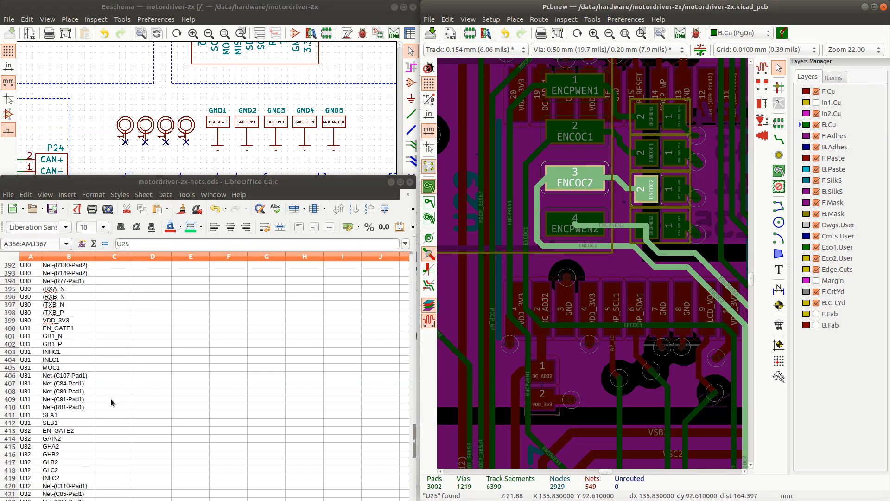
scroll(110, 399, up, 4)
scroll(110, 398, down, 4)
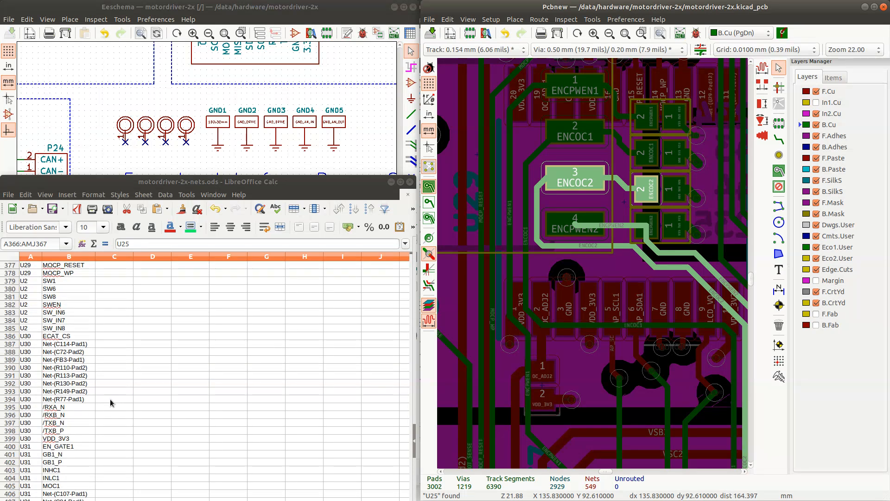
scroll(110, 399, down, 19)
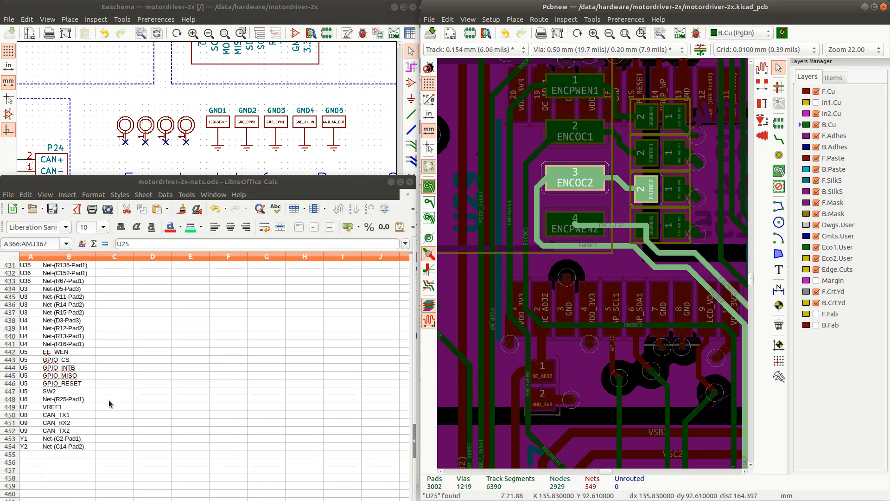
scroll(110, 403, up, 2)
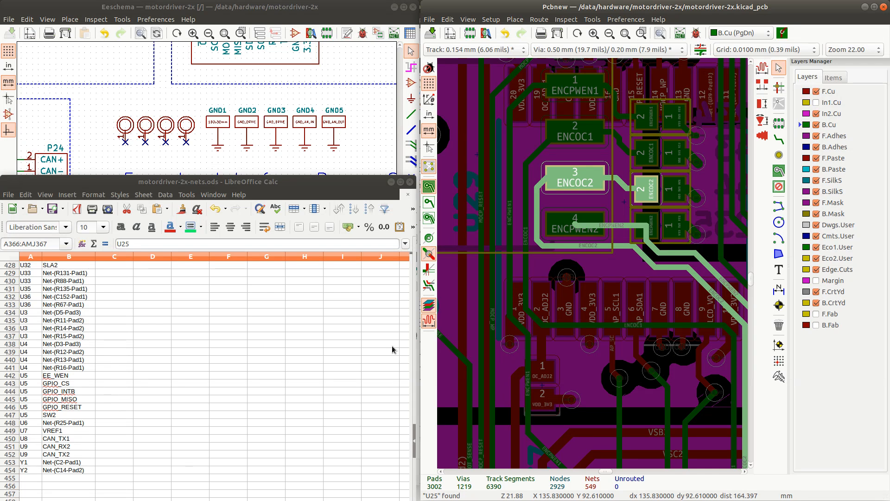
key(ctrl+f)
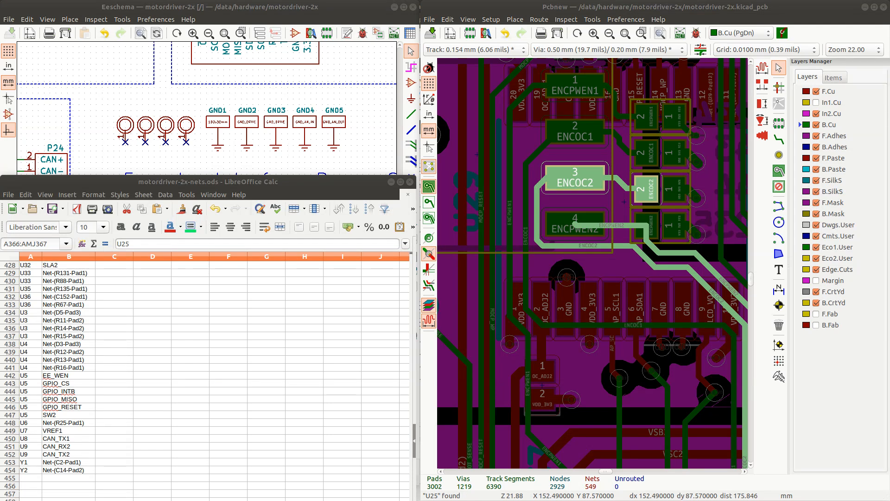
key(alt+Tab)
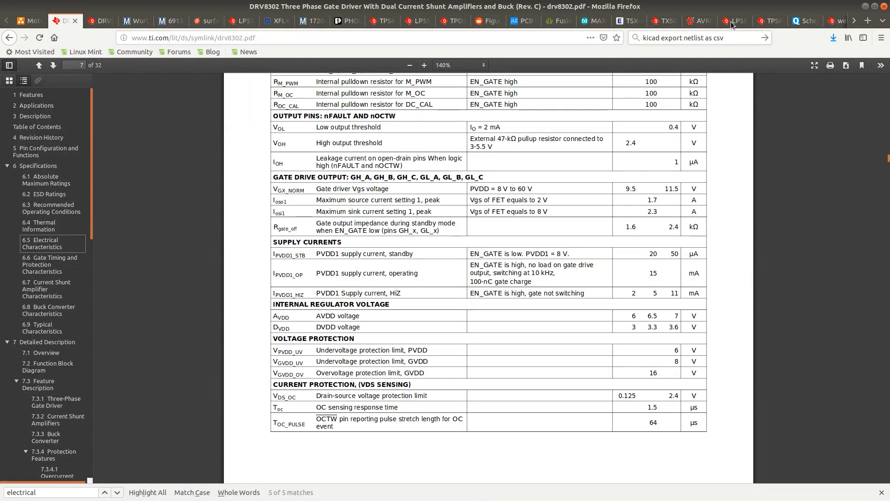
click(529, 34)
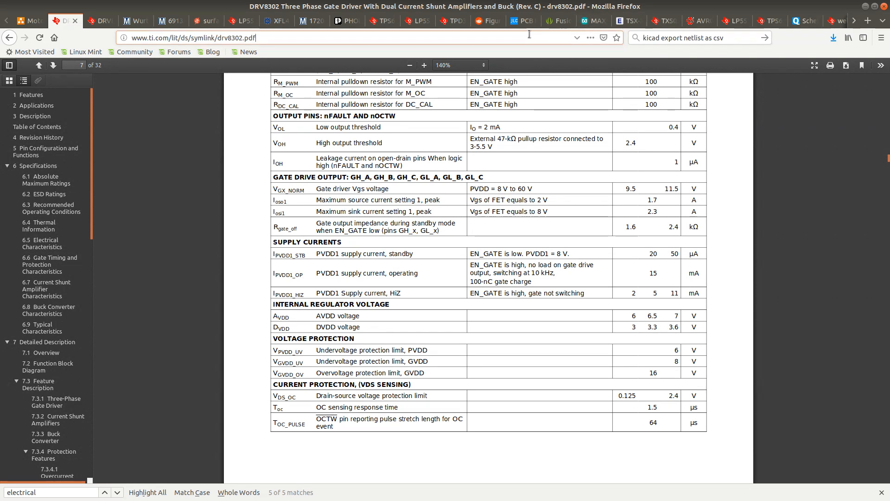
click(379, 21)
click(397, 36)
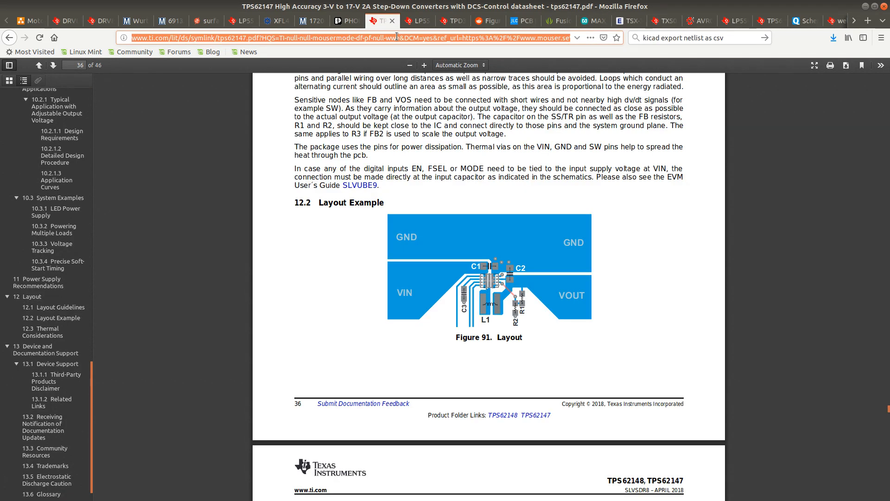
text(https://www.nxp.com/docs/en/application-note/AN2500.pdf)
key(Return)
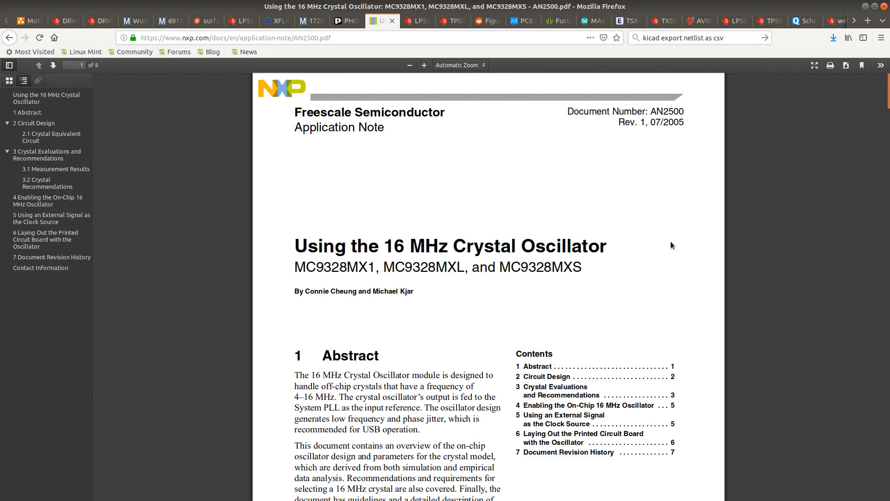
Read through AN2500 to the recommended crystal PCB layout guidelines on pages 6 and 7
scroll(663, 239, down, 6)
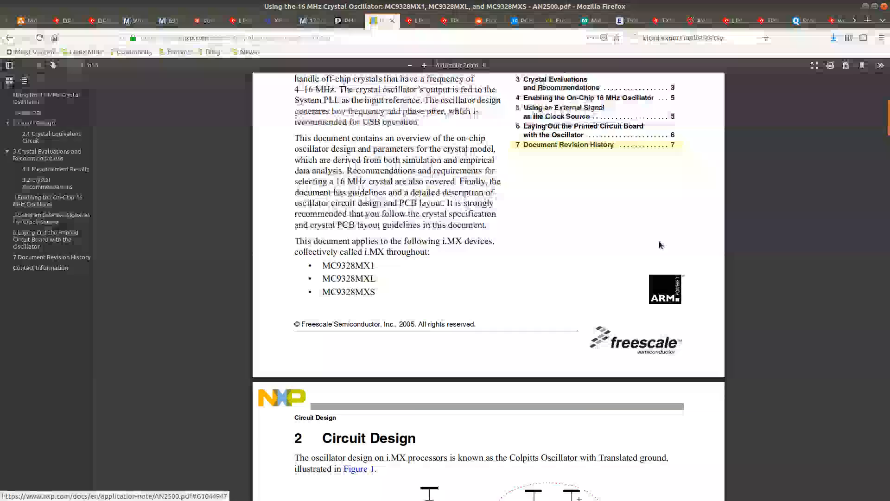
scroll(661, 244, down, 13)
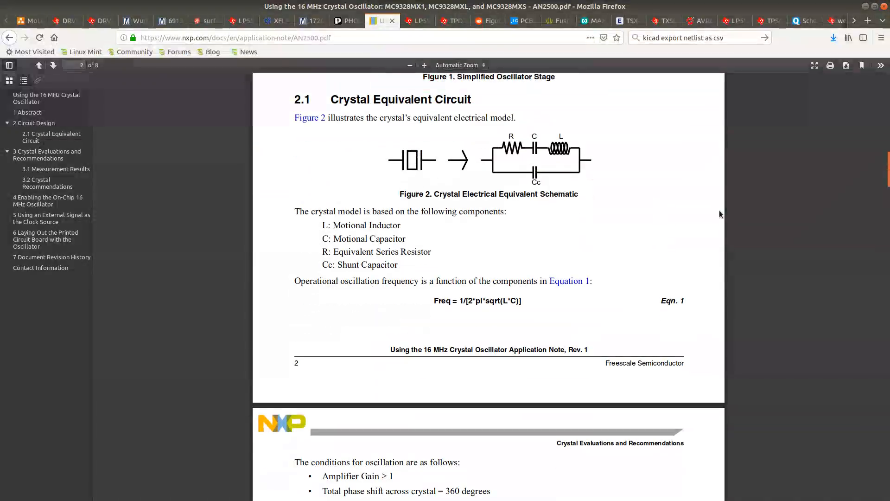
drag(882, 169, 888, 401)
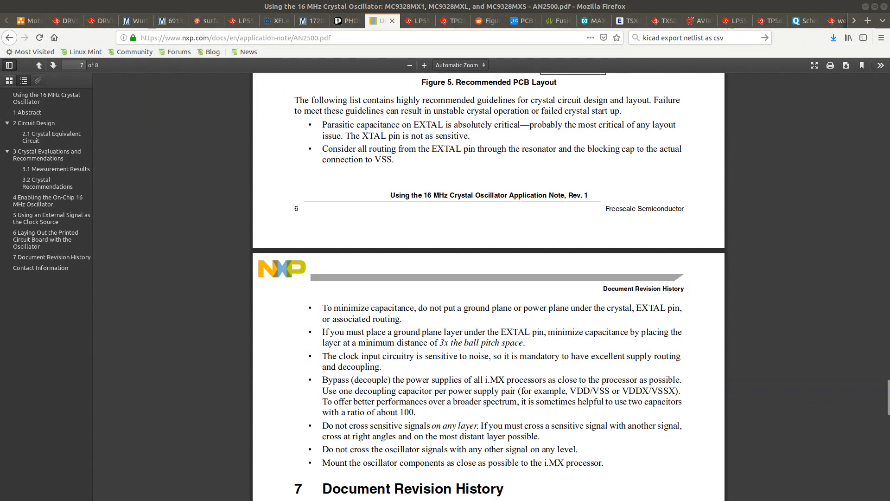
Load Microchip's Atmel-8128-Best-Practices-for-the-PCB-Layout-of-Oscillators_ApplicationNote_AVR186.pdf in place of the LP55231 datasheet and read its Design Guides section
click(416, 21)
key(ctrl+a)
text(http://ww1.microchip.com/downloads/en/DeviceDoc/Atmel-8128-Best-Practices-for-the-PCB-Layout-of-Oscillators_ApplicationNote_AVR186.pdf)
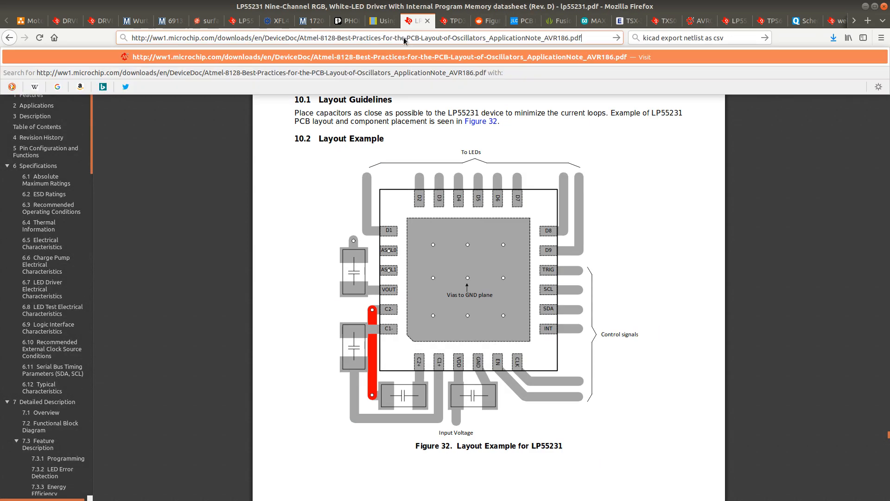
key(Return)
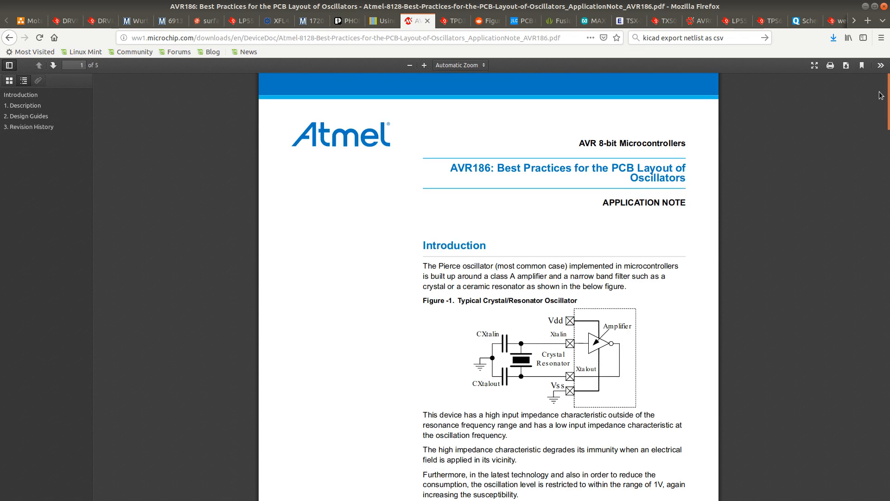
drag(886, 96, 876, 272)
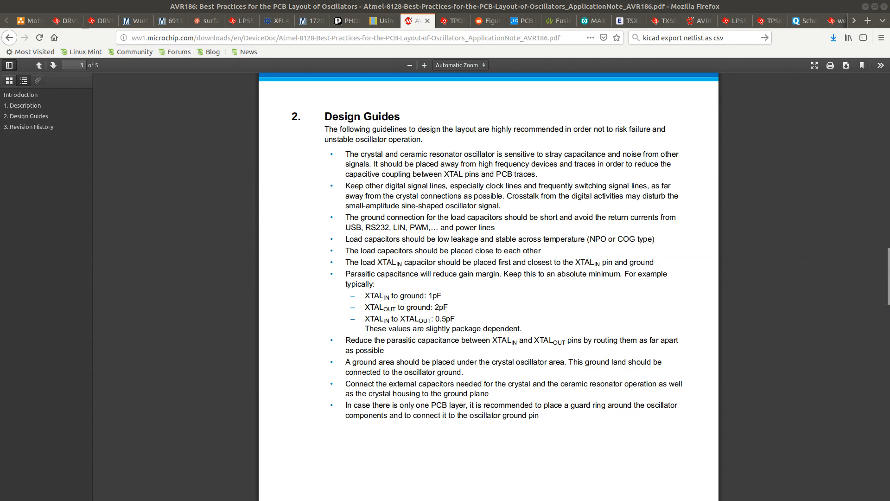
Switch to KiCad's Pcbnew and select crystal Y3 beside U30 to inspect its layout
key(alt+Tab)
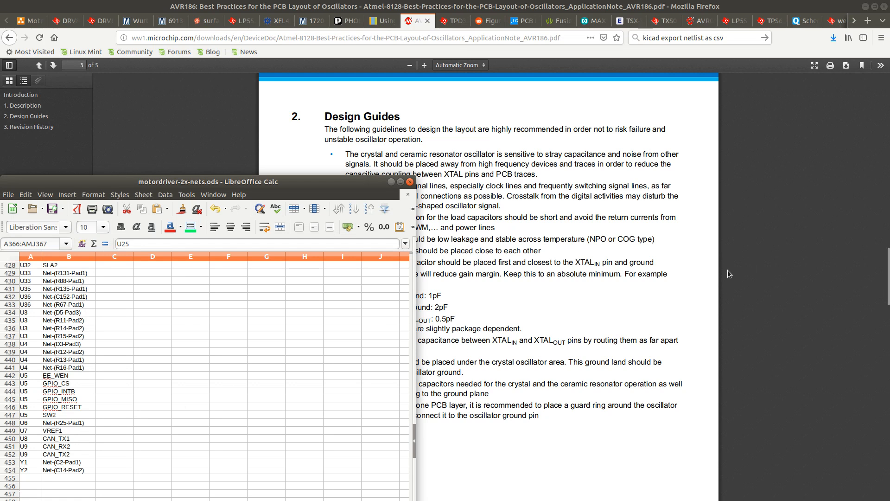
key(alt+Tab)
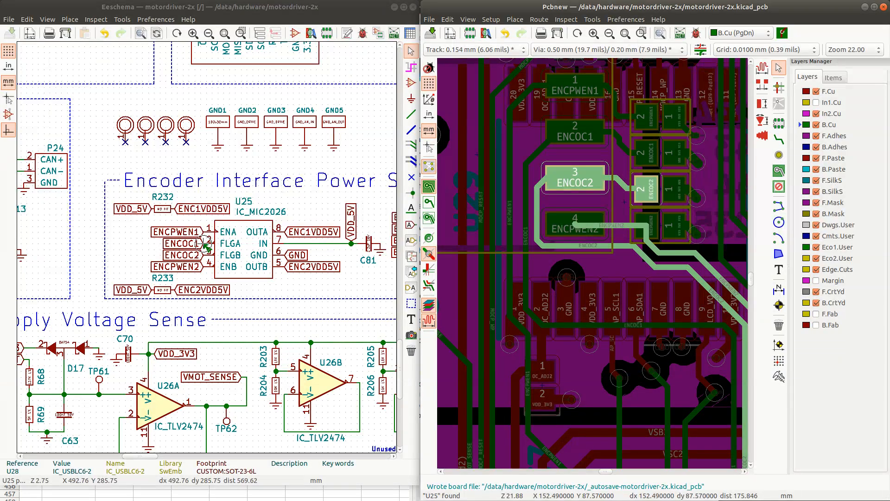
scroll(576, 254, down, 8)
scroll(576, 253, up, 6)
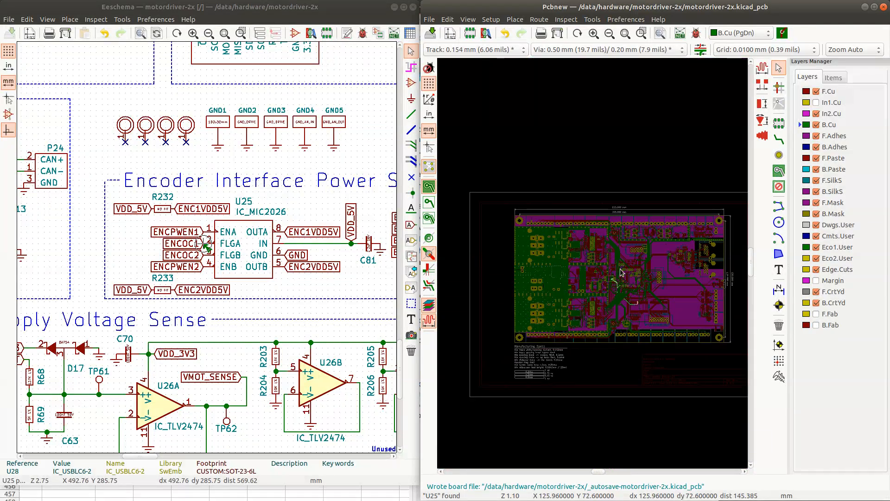
scroll(701, 249, down, 3)
scroll(700, 249, up, 8)
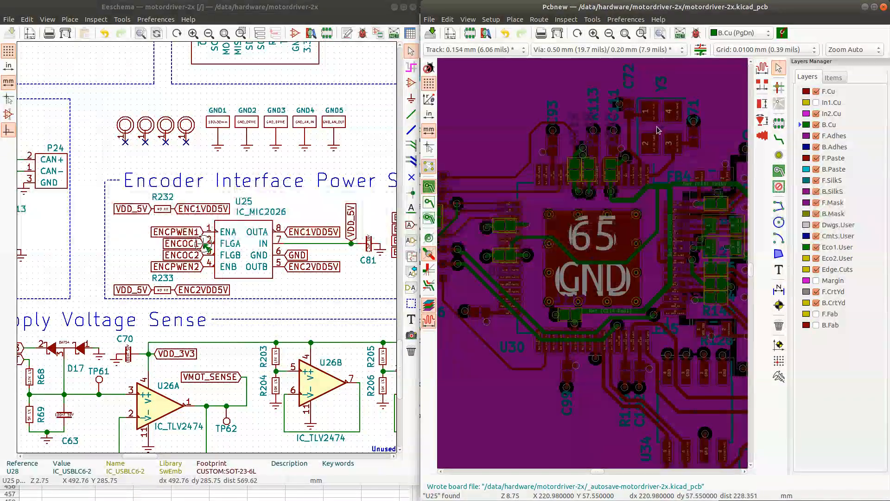
click(662, 129)
Bring the nets spreadsheet alongside the board and select crystal Y1 in the layout for a closer look
key(alt+Tab)
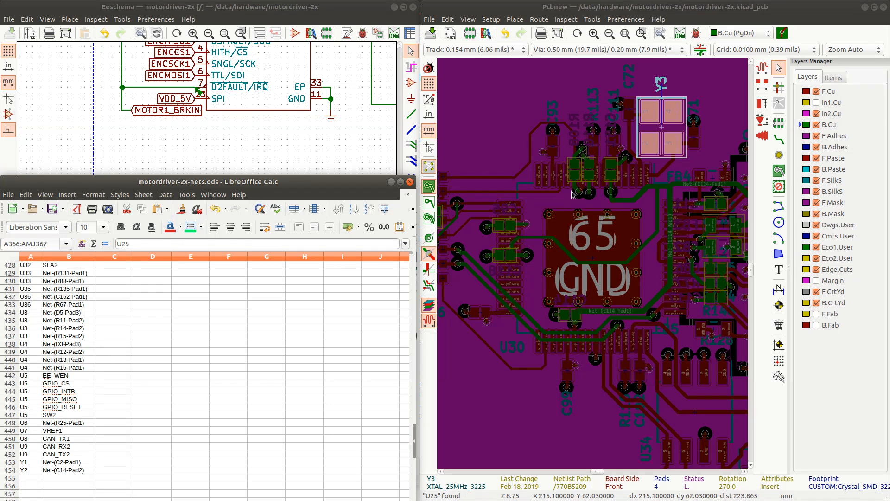
scroll(512, 175, down, 3)
scroll(608, 280, down, 5)
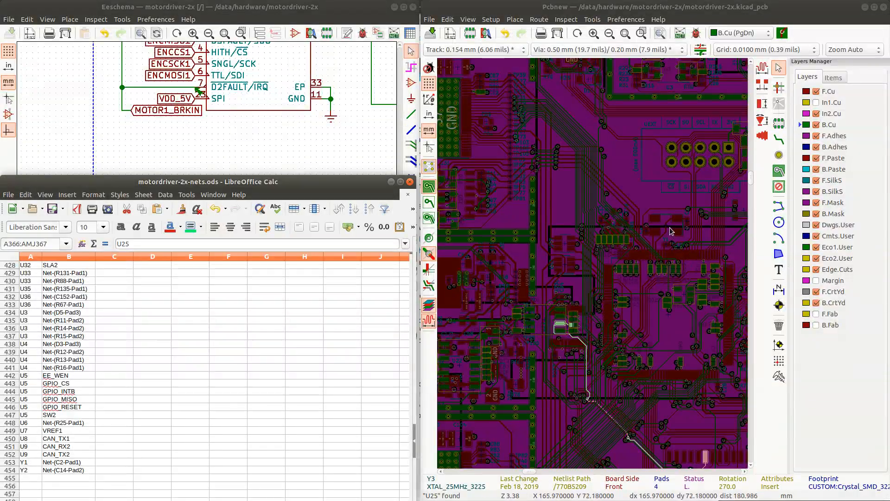
click(677, 229)
scroll(673, 233, up, 5)
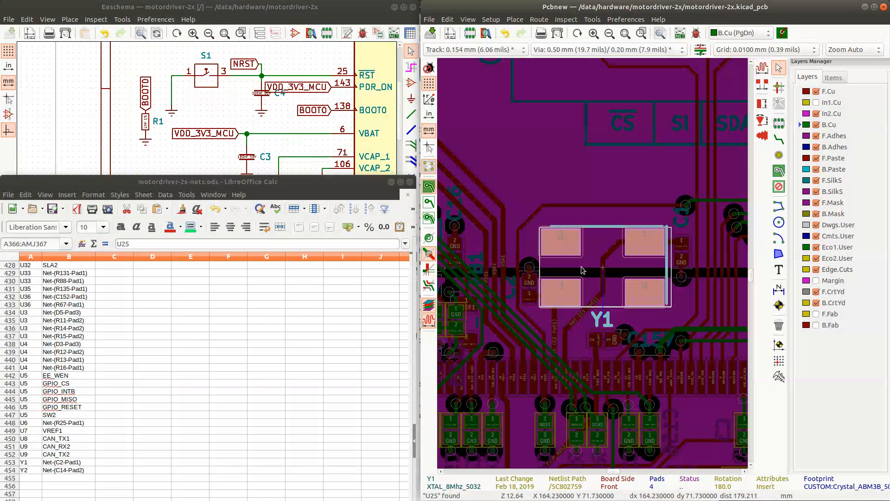
Switch back to Firefox and reread the AVR186 Design Guides on keeping signal lines away from crystal connections
key(alt+Tab)
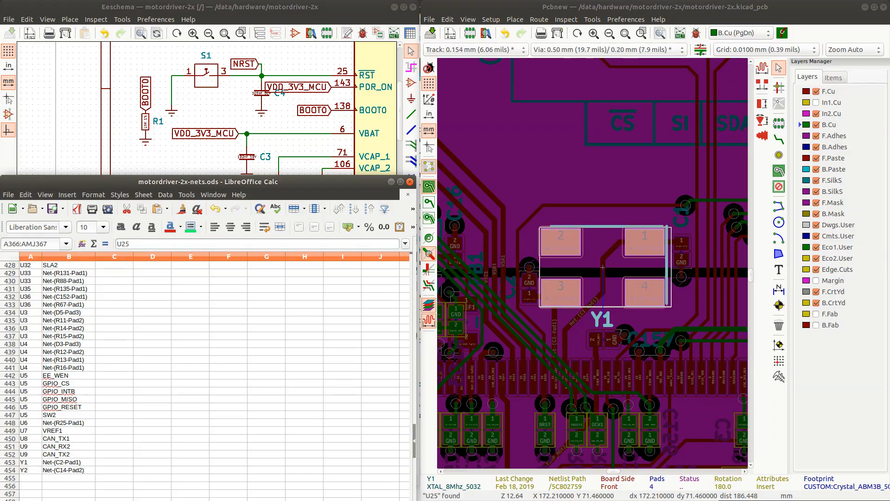
key(alt+Tab)
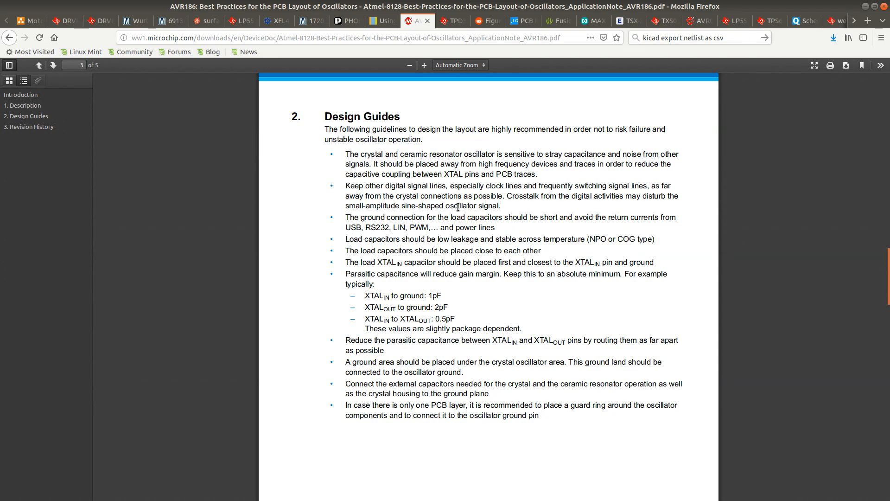
scroll(425, 215, up, 2)
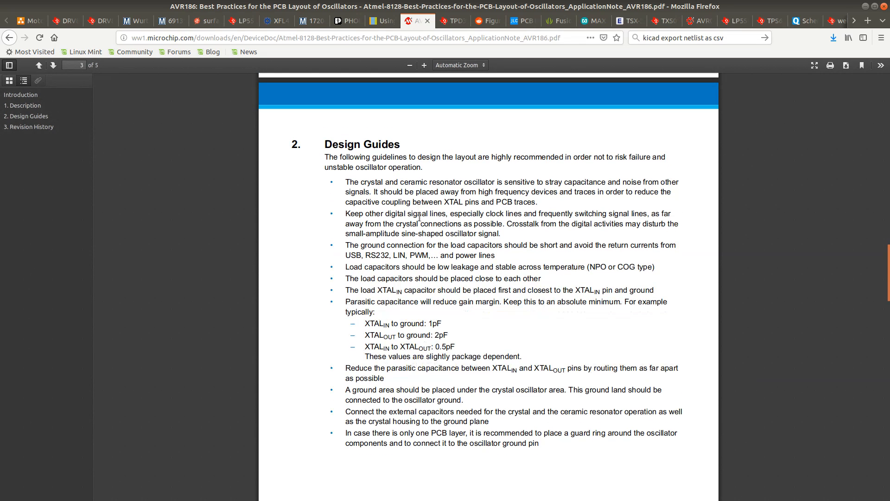
scroll(433, 226, down, 2)
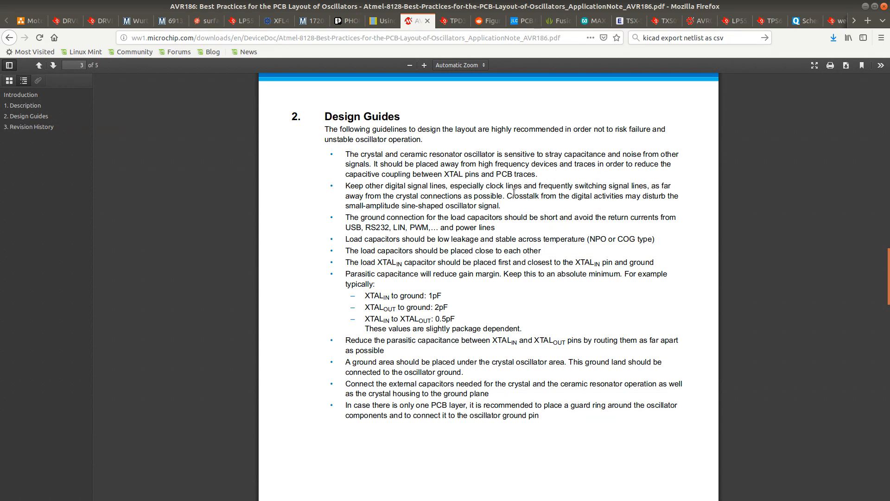
Return to Pcbnew and examine the signal tracks surrounding crystal Y1 against the oscillator layout guidelines
key(alt+Tab)
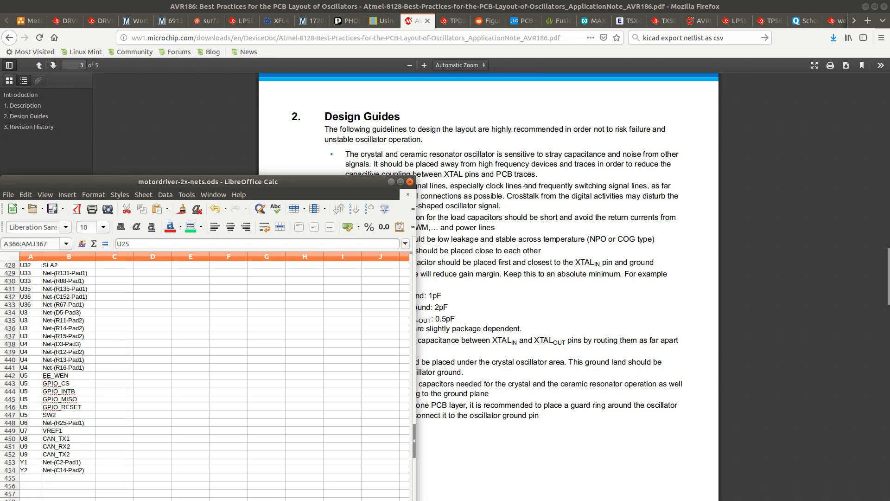
key(alt+Tab)
key(alt+Tab)
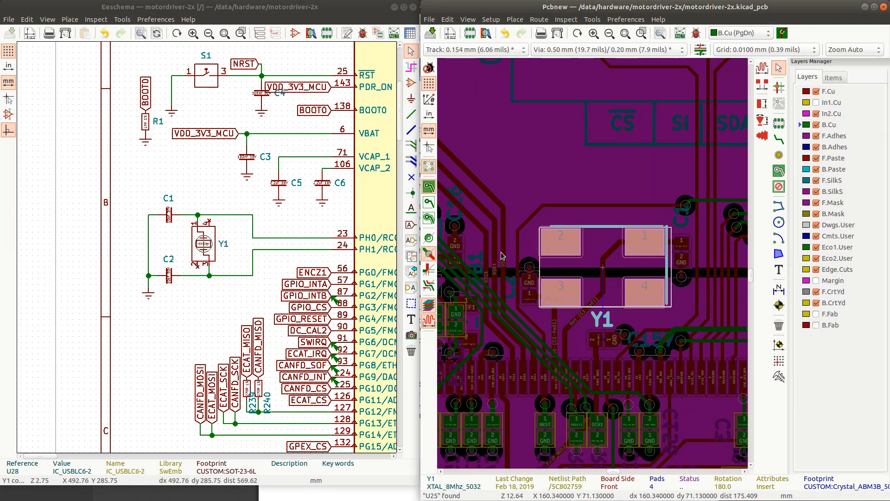
scroll(596, 284, down, 1)
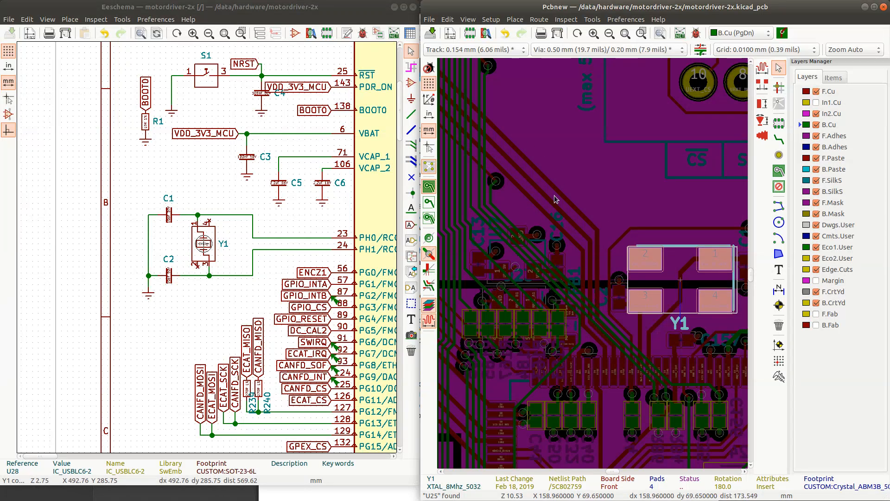
scroll(599, 261, down, 3)
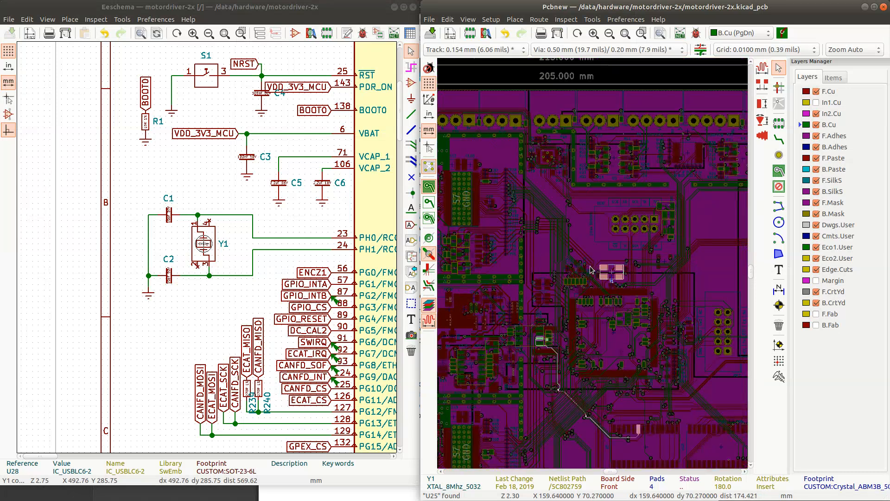
scroll(596, 267, up, 2)
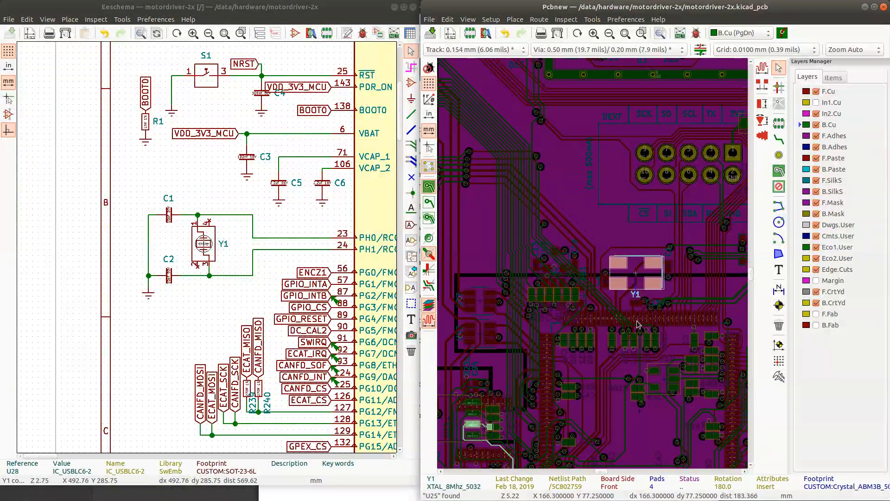
scroll(601, 343, up, 3)
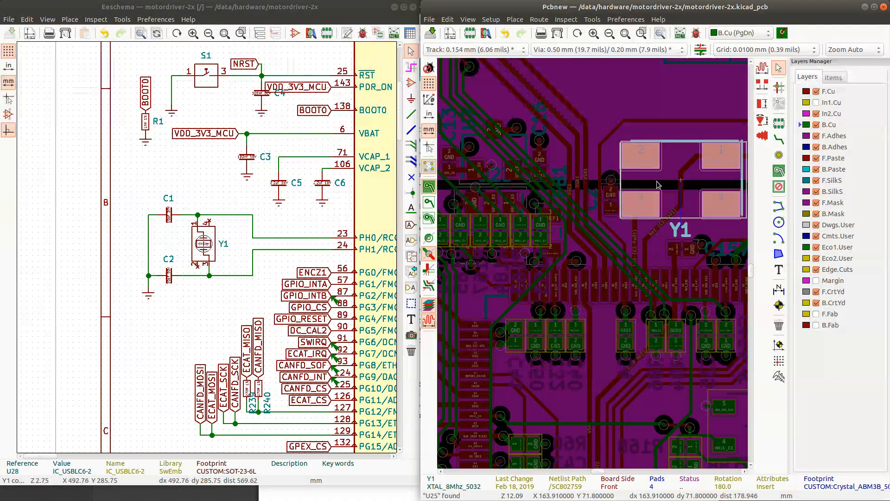
scroll(670, 186, down, 1)
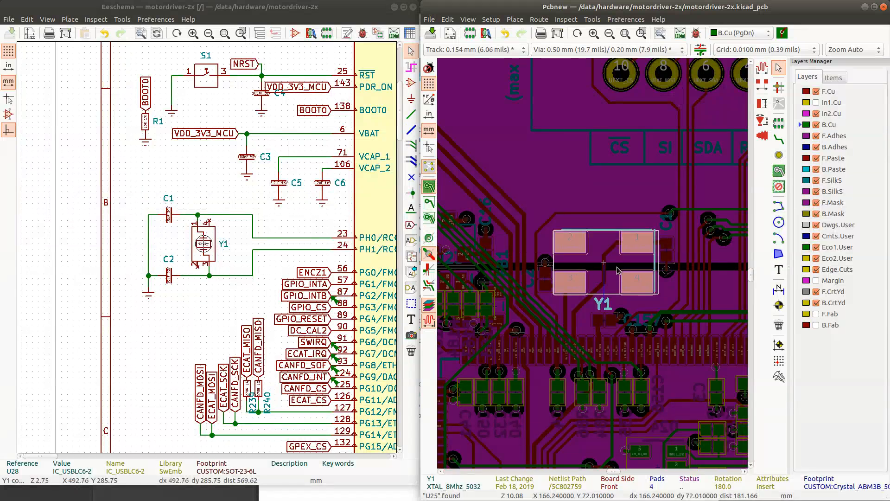
Inspect the Net-(C1-Pad1) track segments running between Y1's pads and the routing down to the microcontroller pins
click(604, 268)
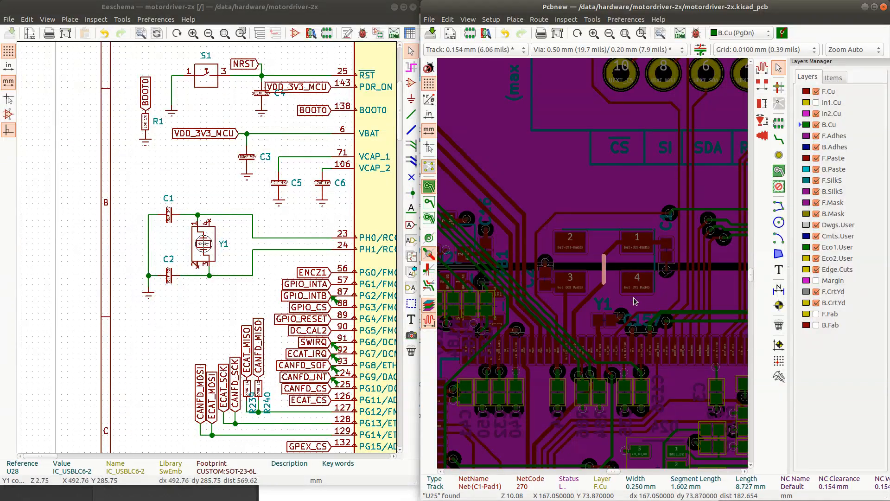
click(599, 243)
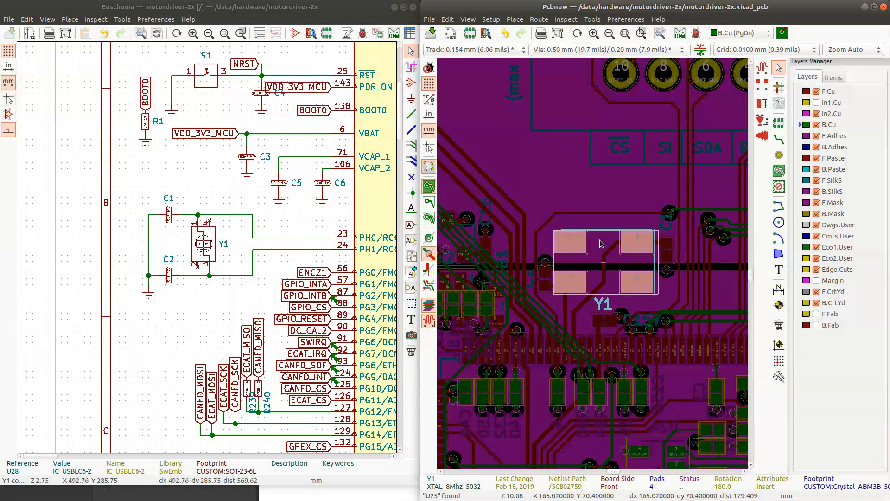
click(587, 304)
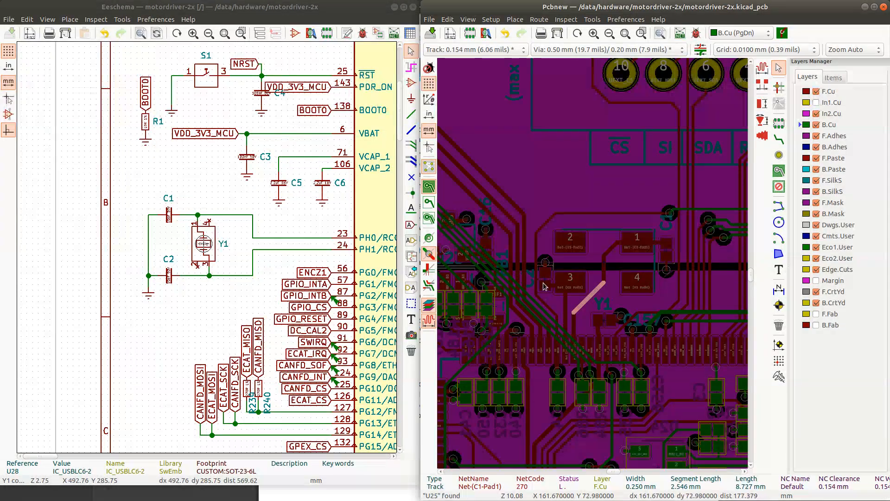
scroll(538, 359, up, 3)
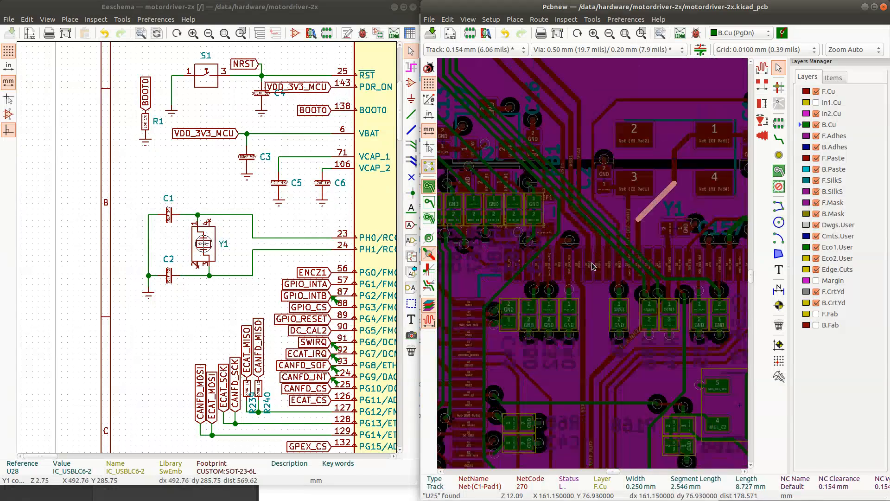
scroll(589, 260, down, 3)
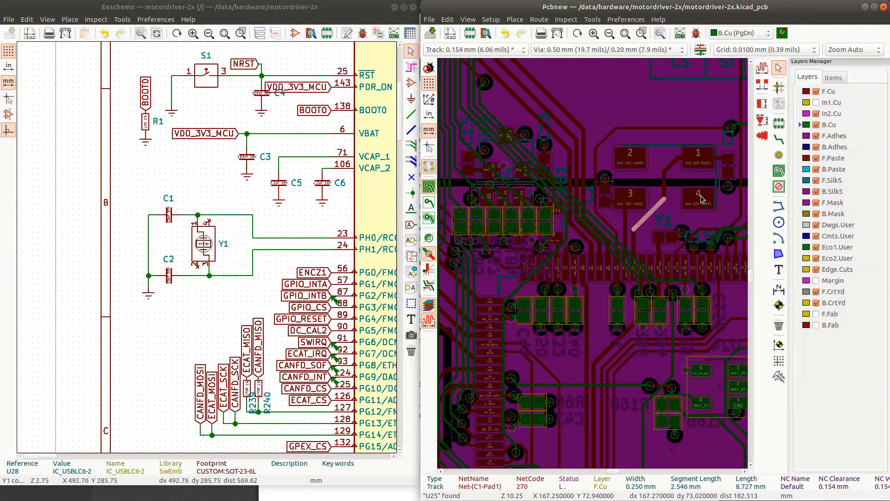
Rotate crystal Y1 to 270 degrees and move it up to the CS label, clear of its existing tracks
click(661, 183)
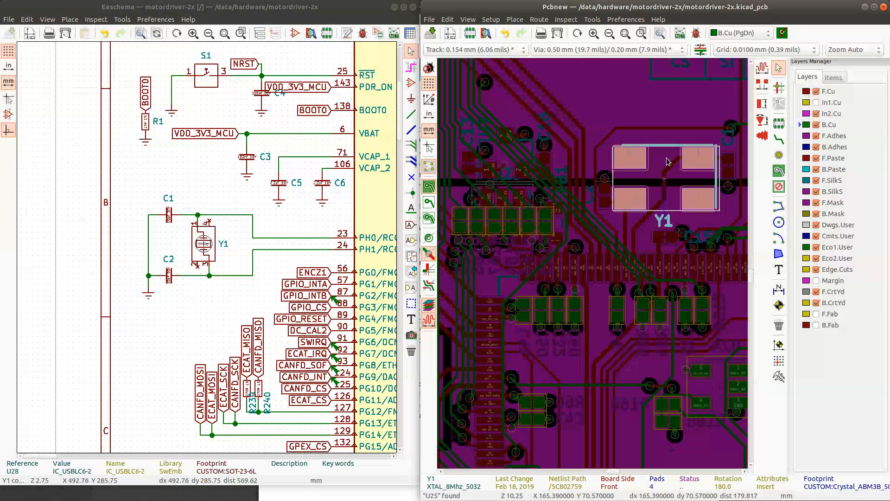
scroll(667, 161, up, 2)
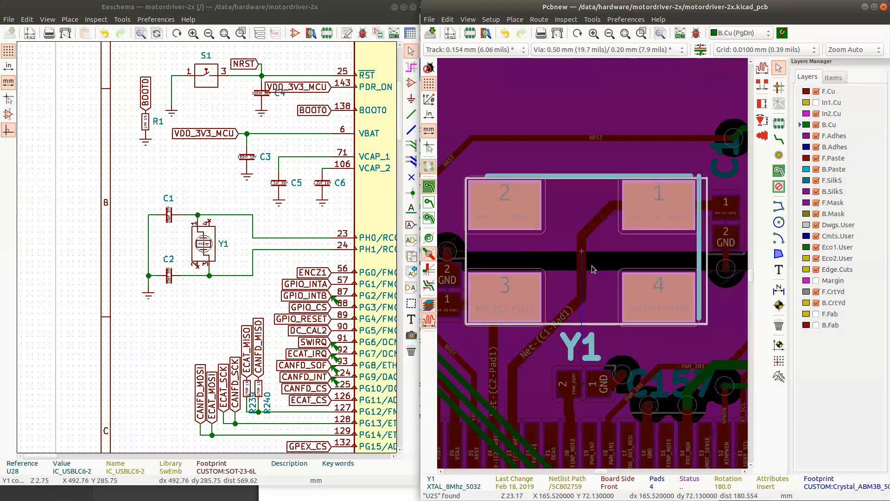
scroll(590, 268, down, 2)
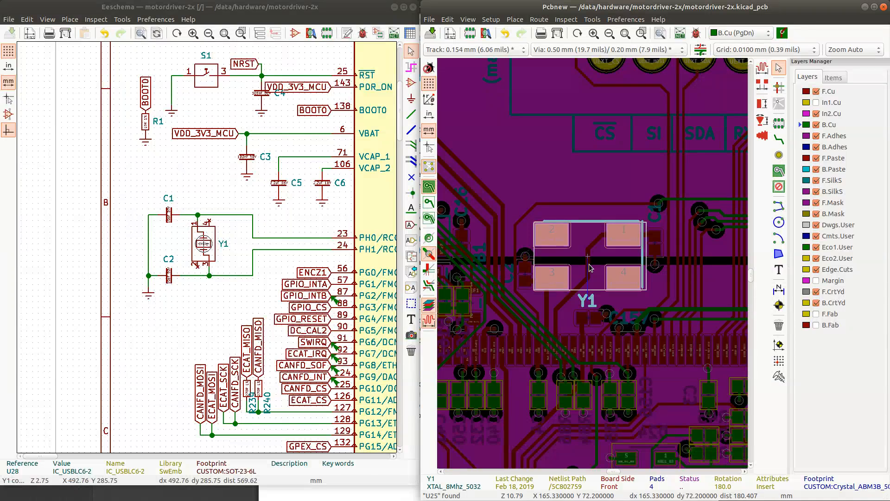
key(r)
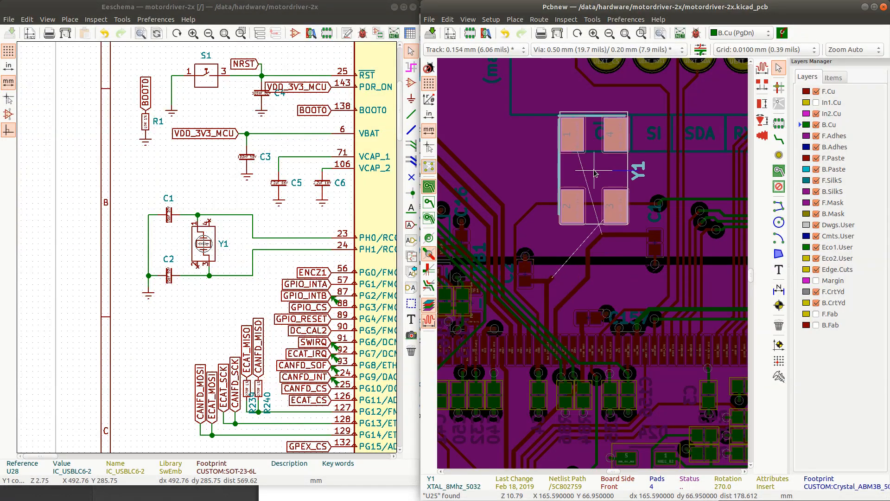
Delete the whole connected Net-(C1-Pad1) track between capacitor C1 and the microcontroller pin
click(597, 242)
key(u)
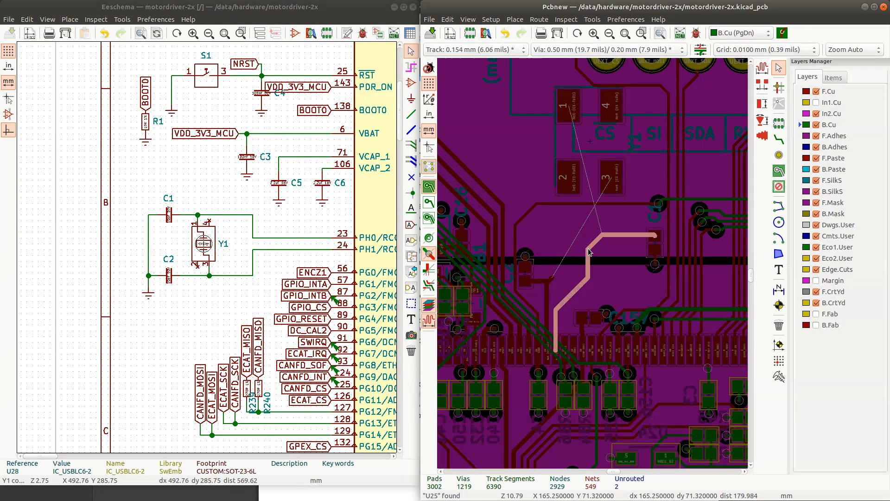
key(Delete)
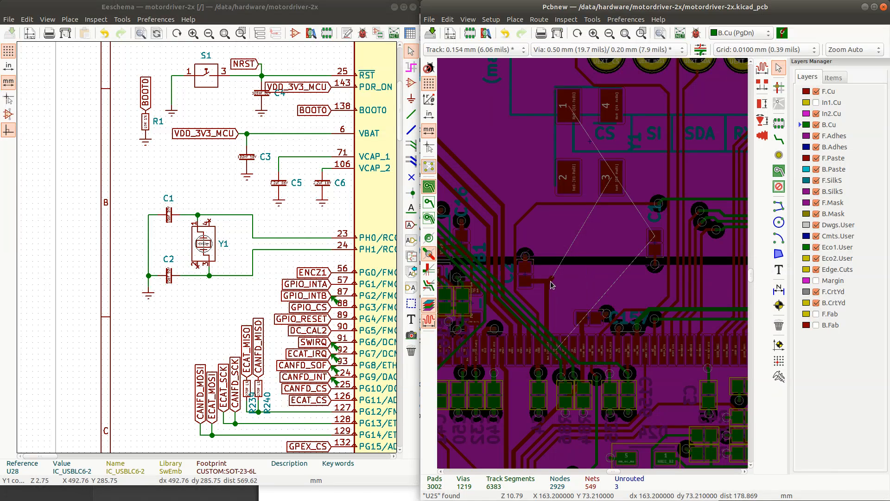
Delete the whole connected track between capacitor C2 and the microcontroller pin
click(550, 281)
key(u)
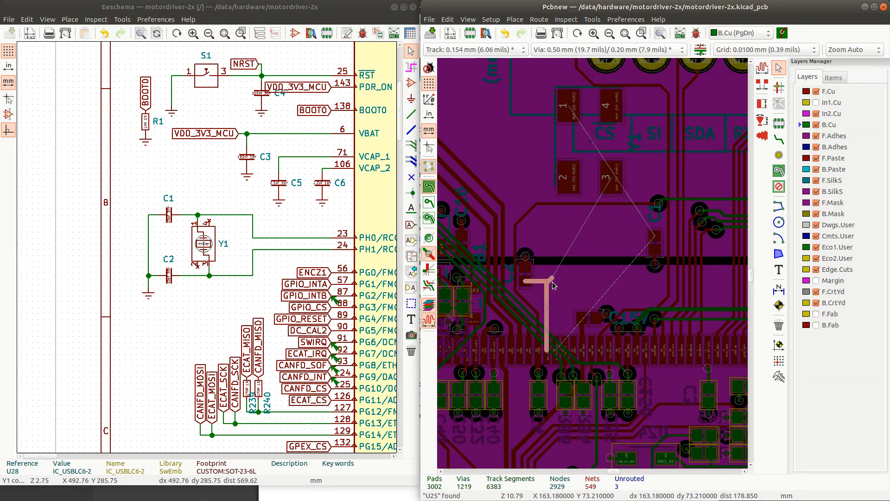
key(Delete)
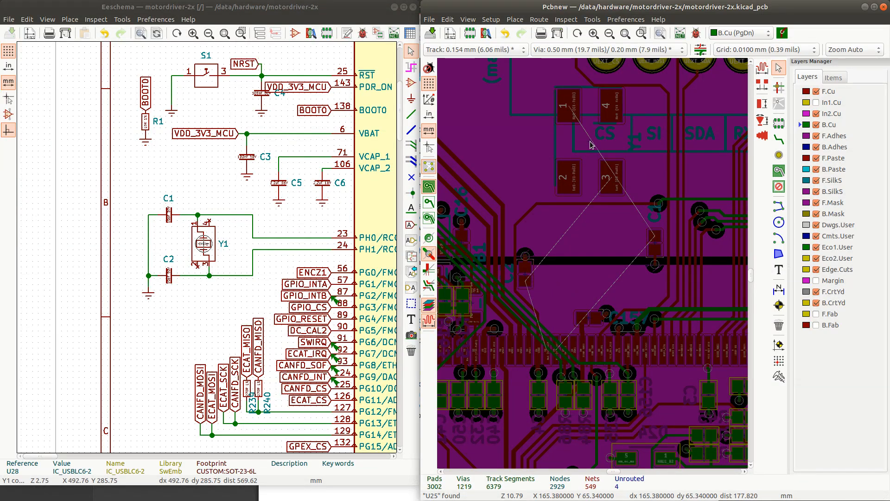
Move crystal Y1 back down between capacitors C1 and C2 and rotate it to 90 degrees
click(588, 139)
scroll(594, 170, down, 3)
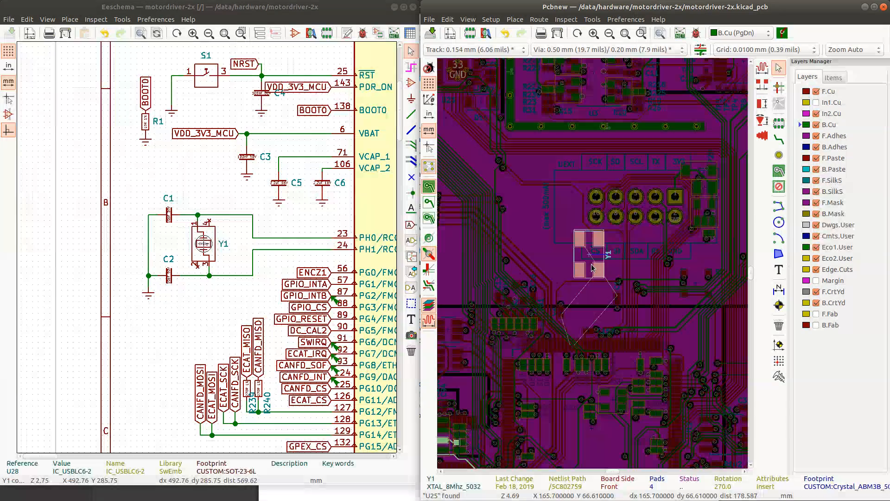
scroll(592, 267, up, 3)
key(m)
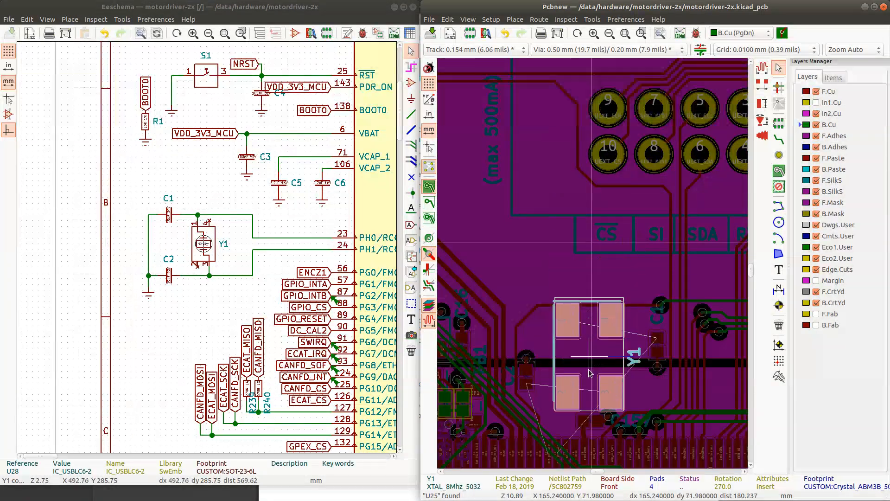
key(r)
key(r)
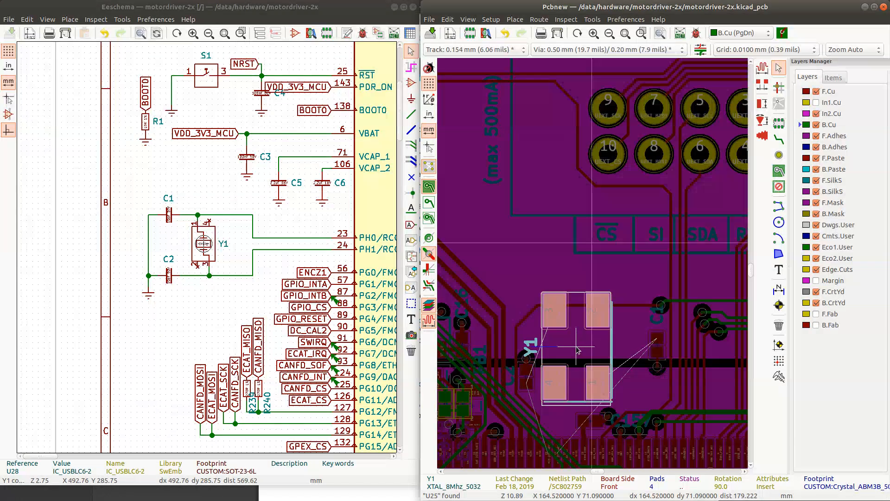
click(577, 350)
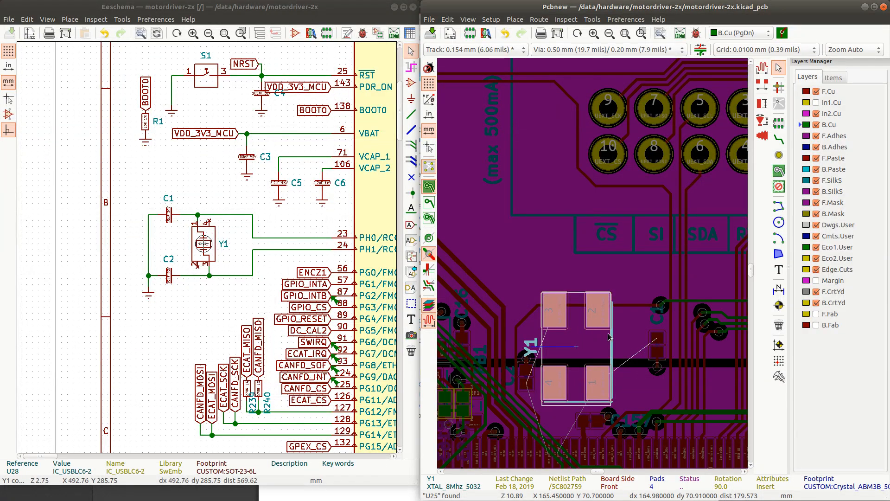
Drag the locked NRST track that crosses Y1's upper pads upward so it runs above the crystal
click(627, 306)
key(m)
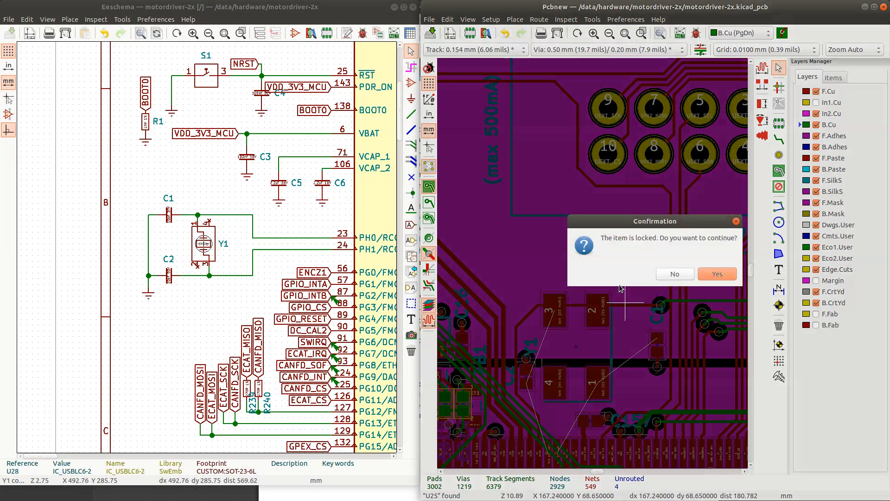
click(716, 274)
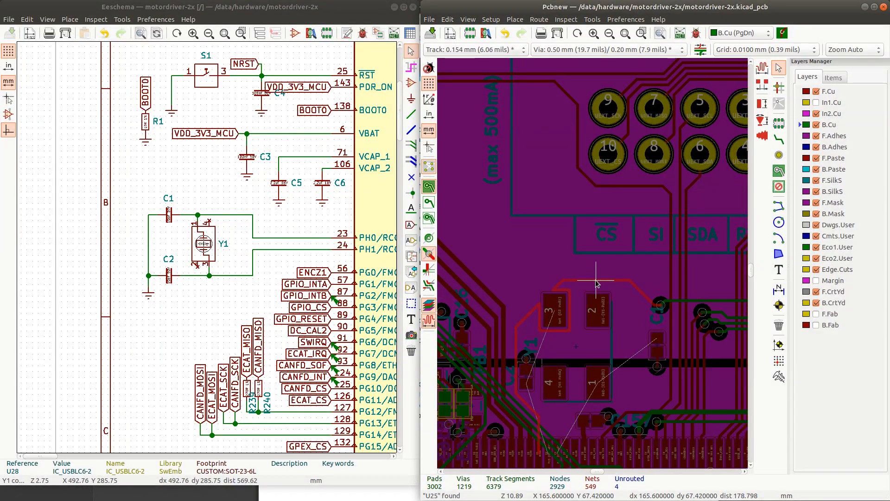
click(596, 281)
Reroute the NRST track on F.Cu diagonally around Y1's pad 3, replacing its detour, and shift the diagonal outward from the pad
click(779, 140)
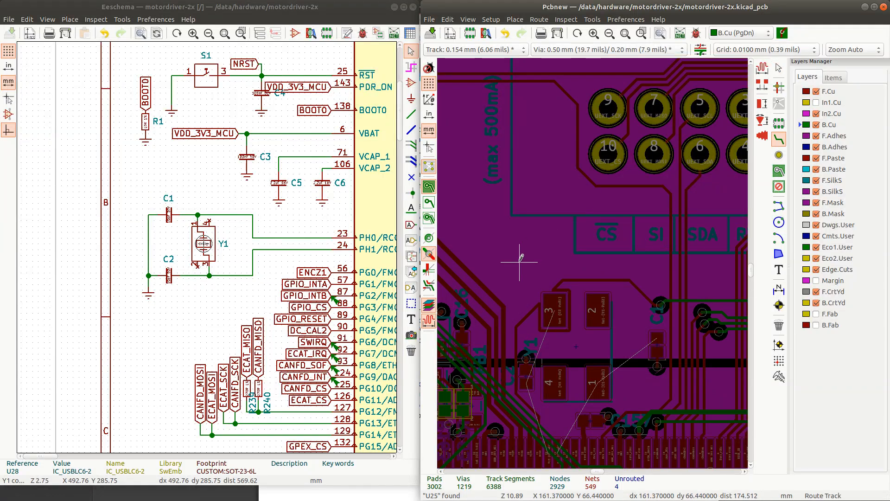
click(563, 280)
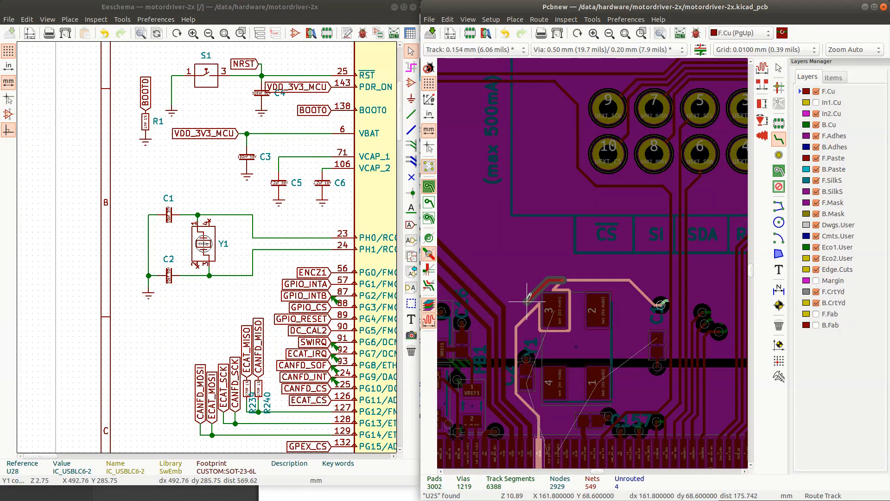
click(516, 327)
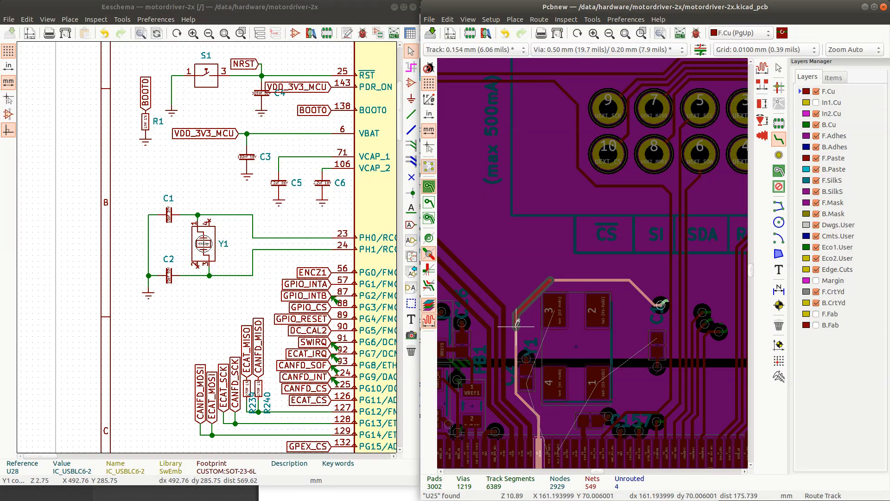
key(Escape)
key(Escape)
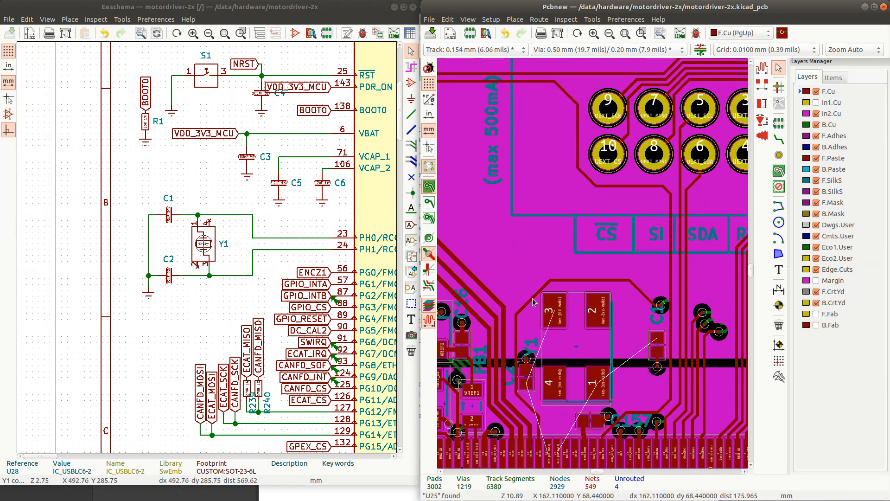
click(534, 301)
key(Delete)
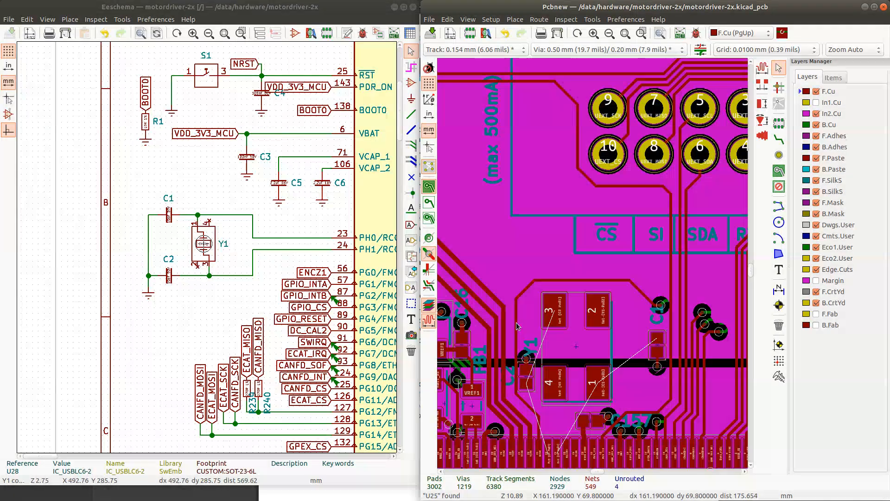
Drag the vertical NRST segment beside capacitor C2 and the diagonal segment below it outward, away from C2
scroll(519, 327, up, 3)
scroll(592, 263, down, 2)
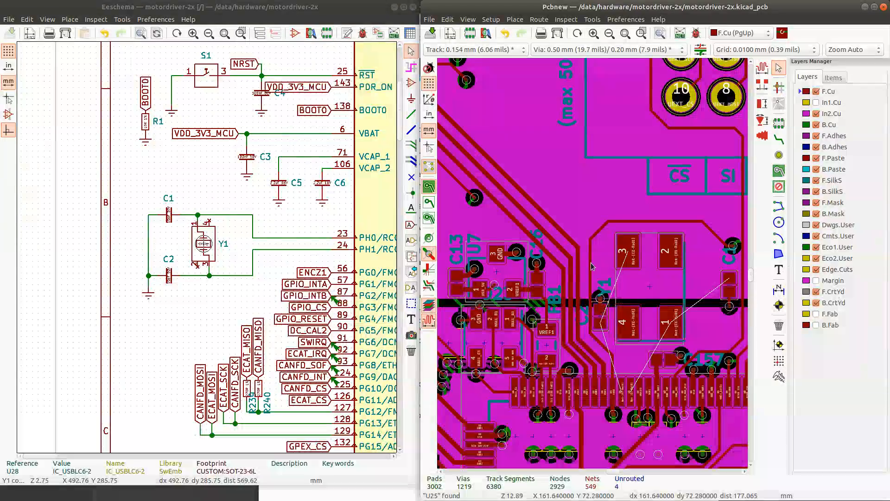
scroll(582, 245, up, 2)
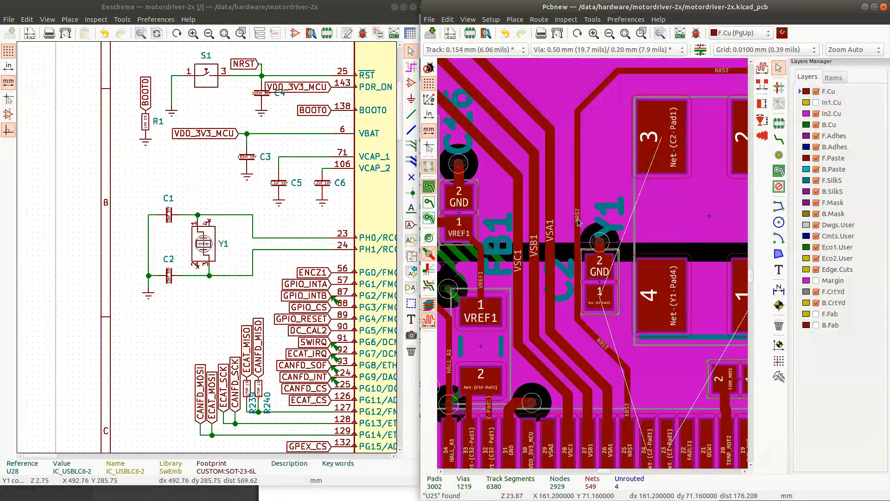
click(580, 227)
key(d)
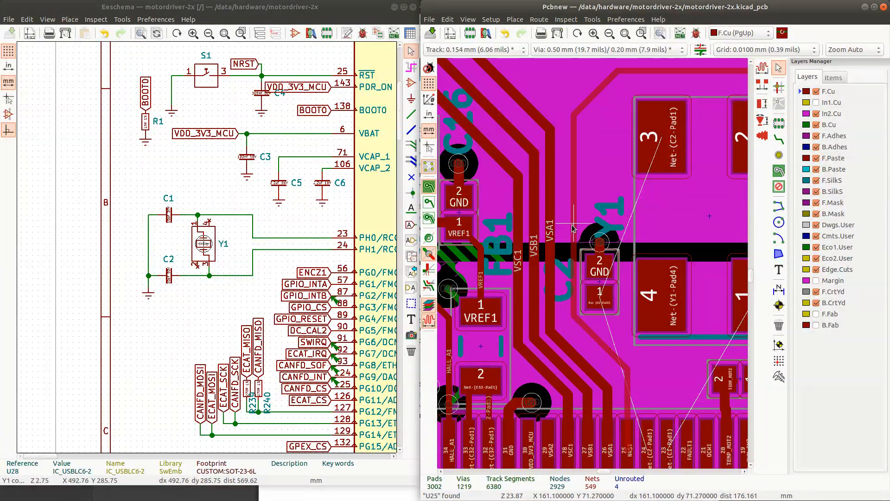
click(573, 227)
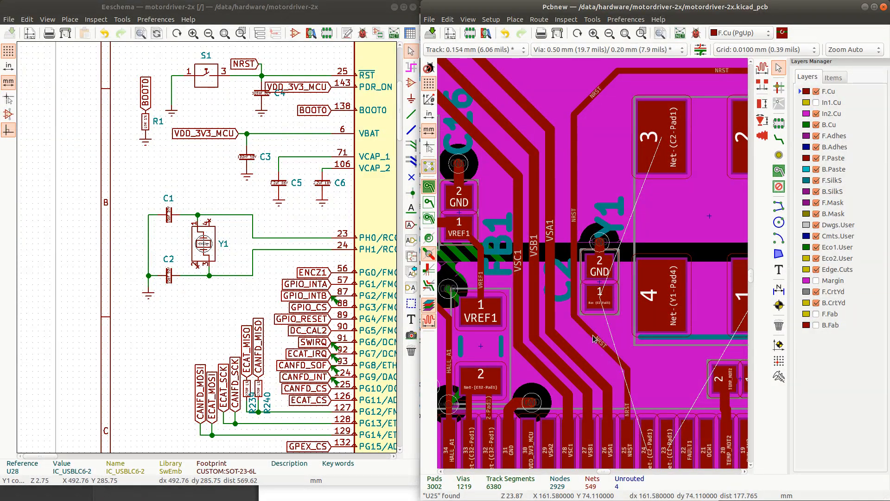
click(593, 339)
key(d)
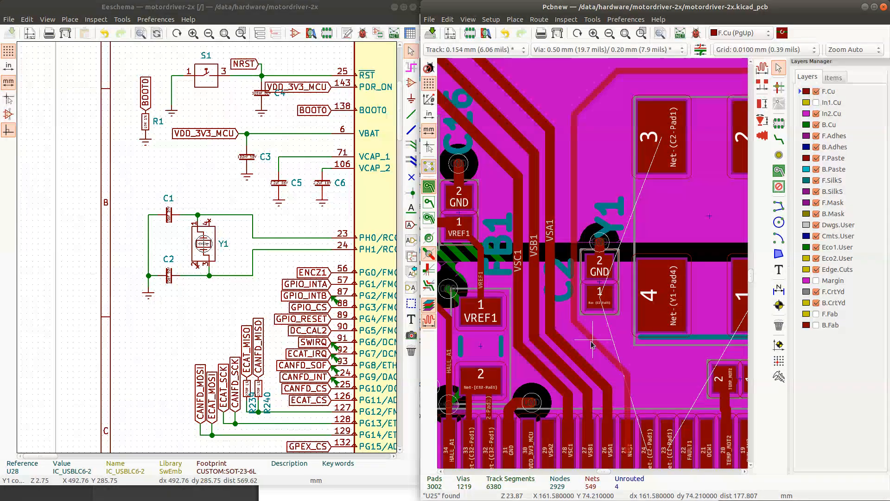
click(592, 343)
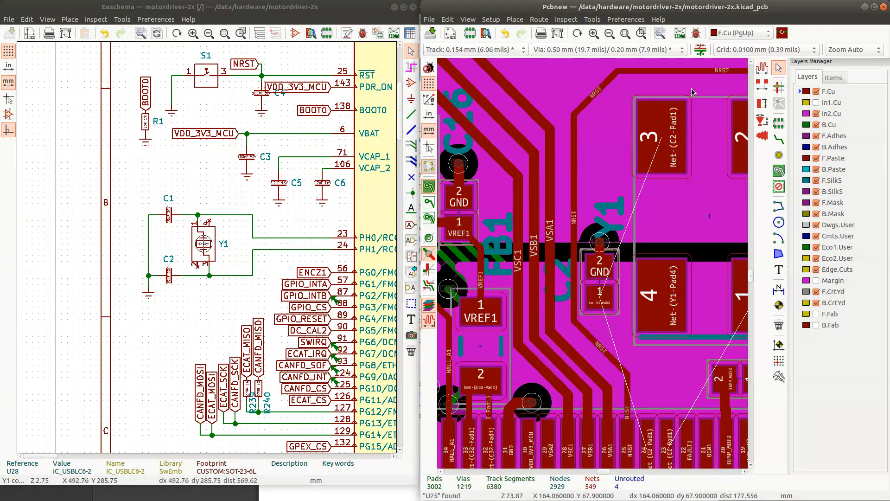
Move capacitor C1 together with its GND track and via to the spot beside Y1's pad 1
scroll(684, 156, down, 3)
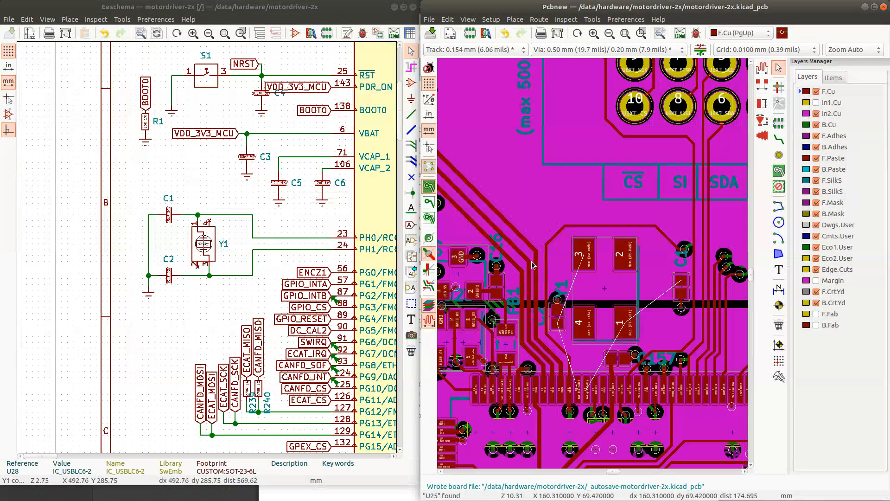
scroll(533, 264, up, 3)
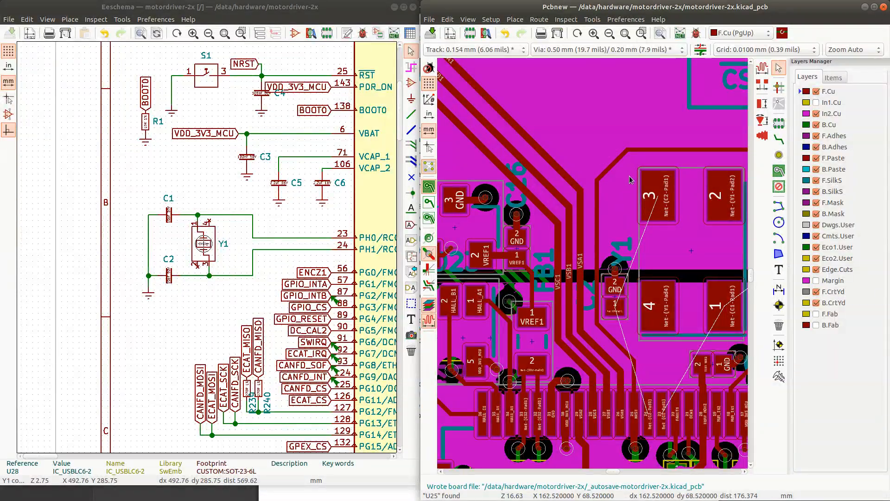
scroll(646, 198, down, 1)
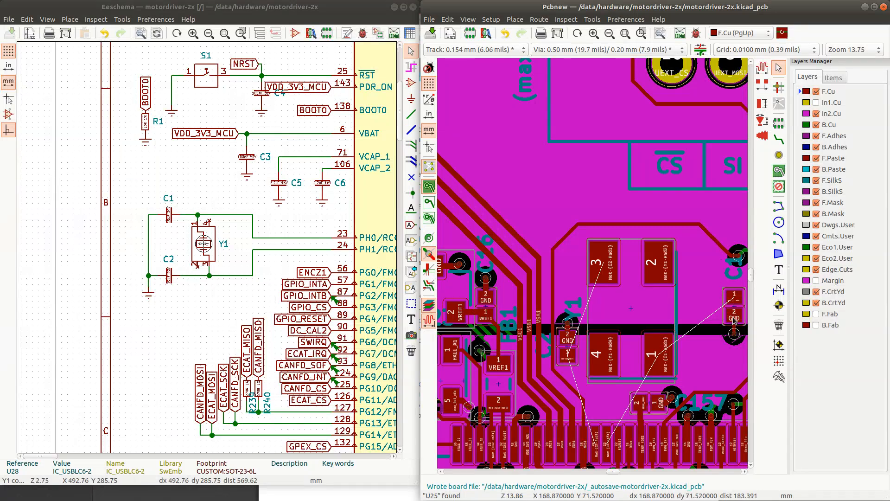
click(734, 335)
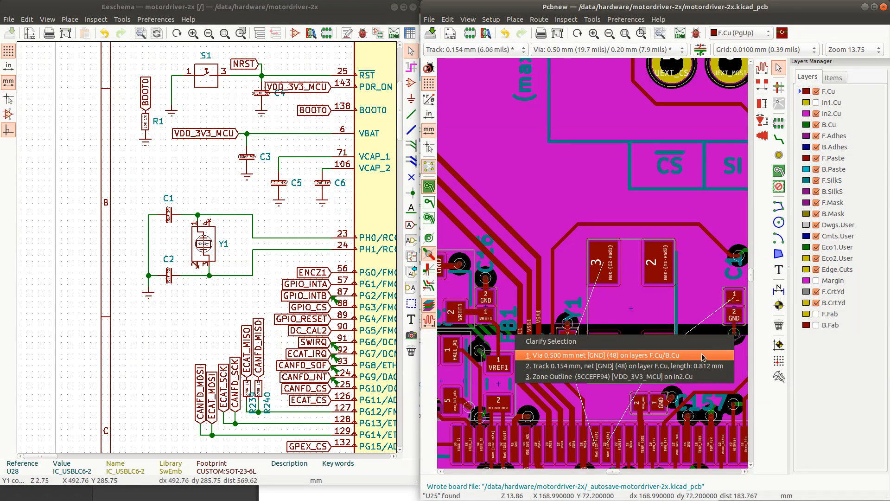
click(750, 325)
key(grave)
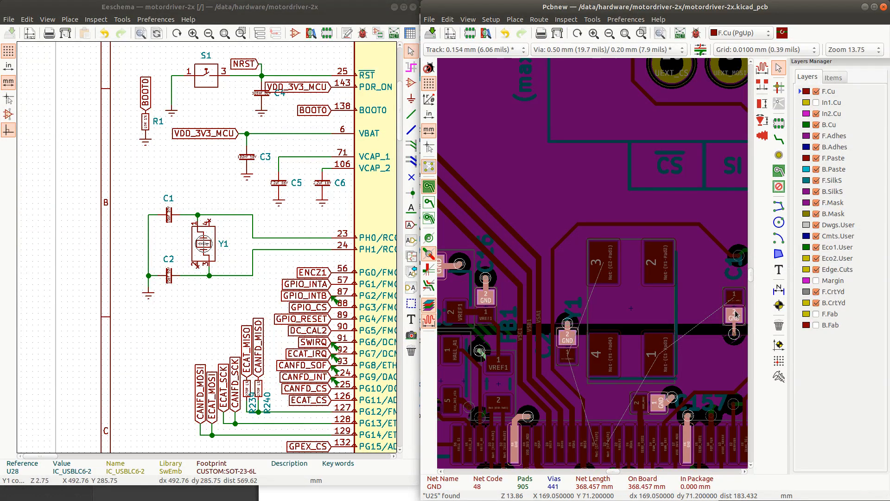
key(Escape)
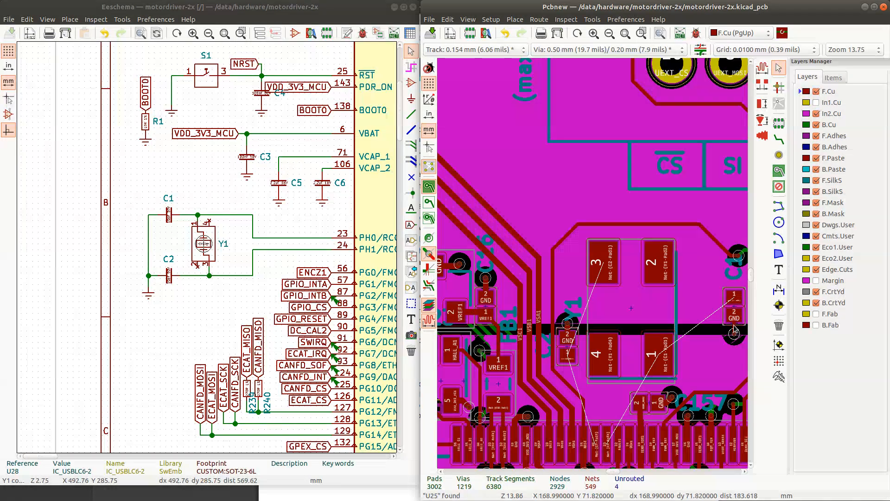
click(736, 331)
click(712, 349)
drag(738, 310, 682, 352)
Move capacitor C2 together with its GND track and via to the spot beside Y1's pad 3
click(561, 349)
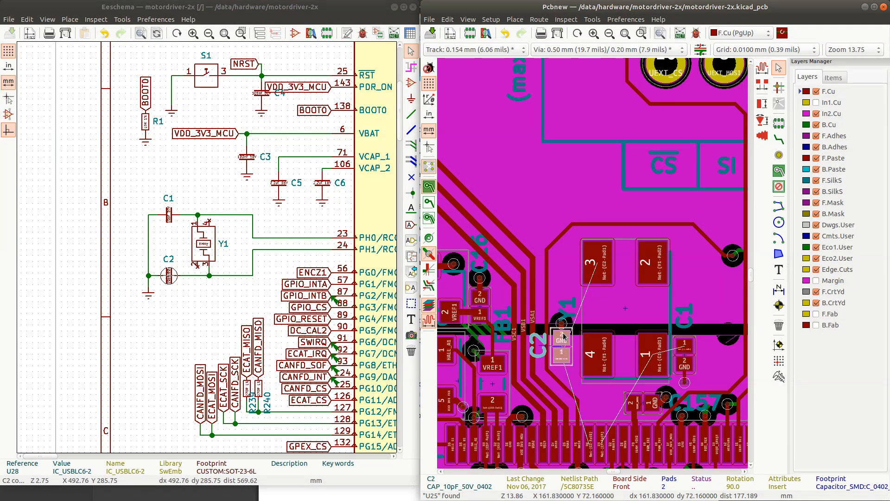
key(grave)
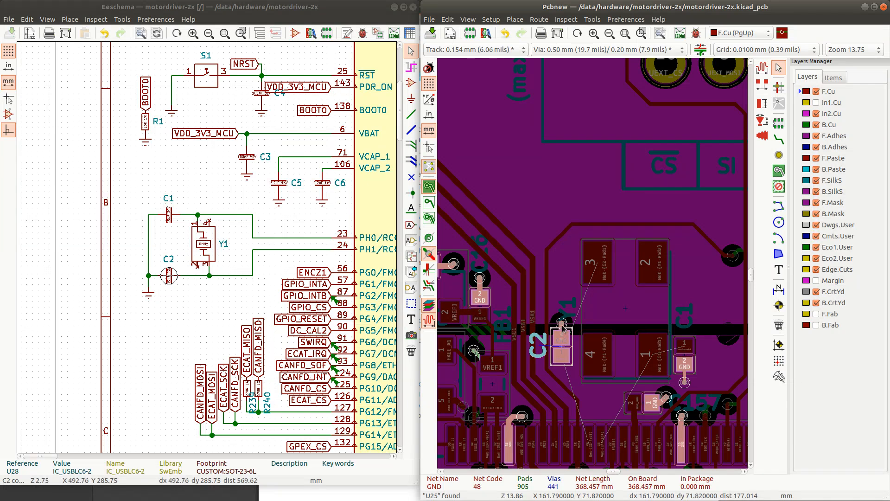
key(grave)
click(562, 326)
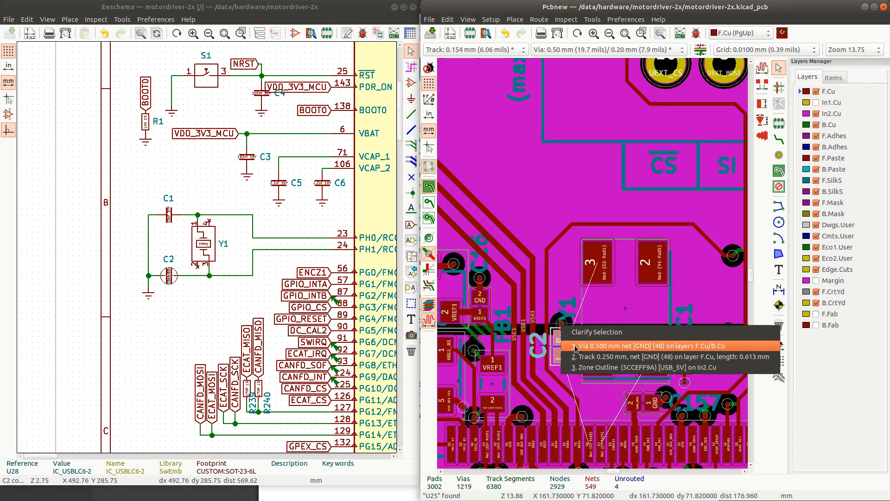
click(559, 323)
click(561, 327)
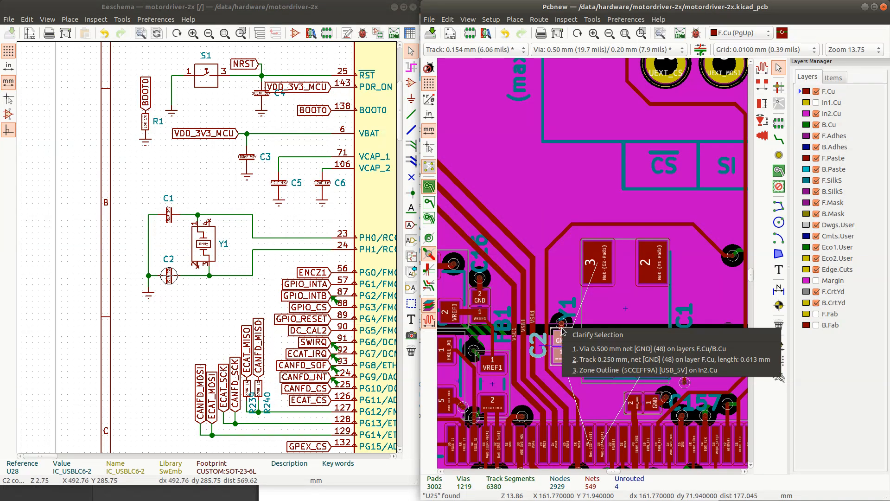
click(586, 360)
drag(562, 343, 602, 376)
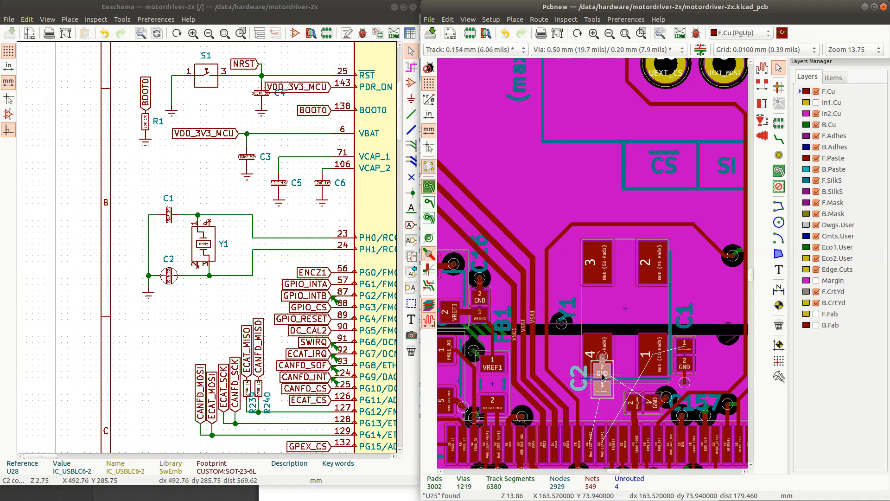
drag(602, 376, 568, 264)
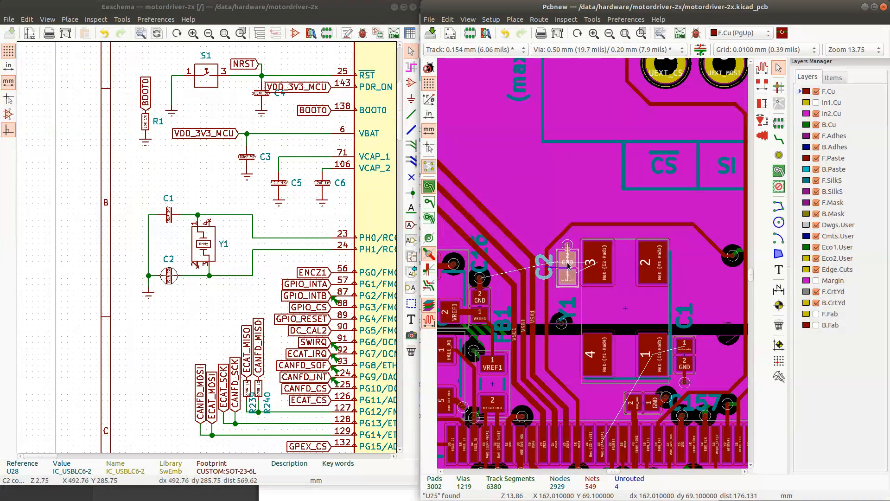
click(567, 266)
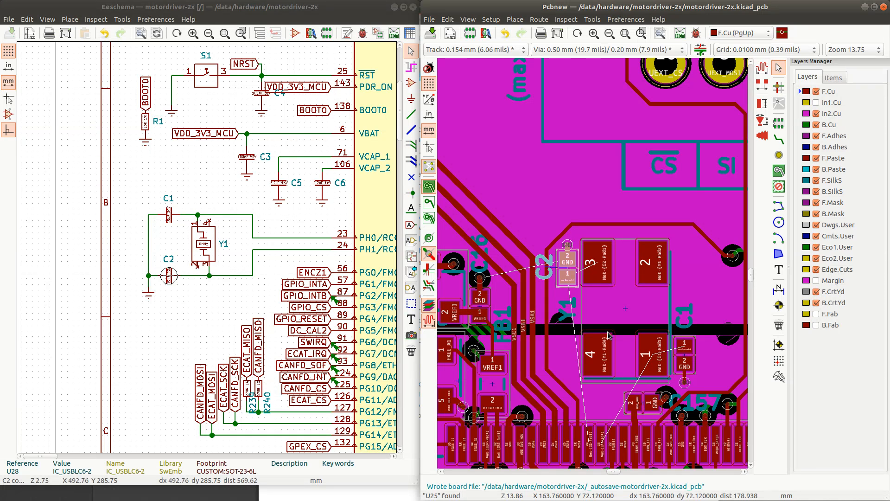
Hide the In2.Cu layer to expose the tracks around Y1, C1 and C2
scroll(607, 332, down, 3)
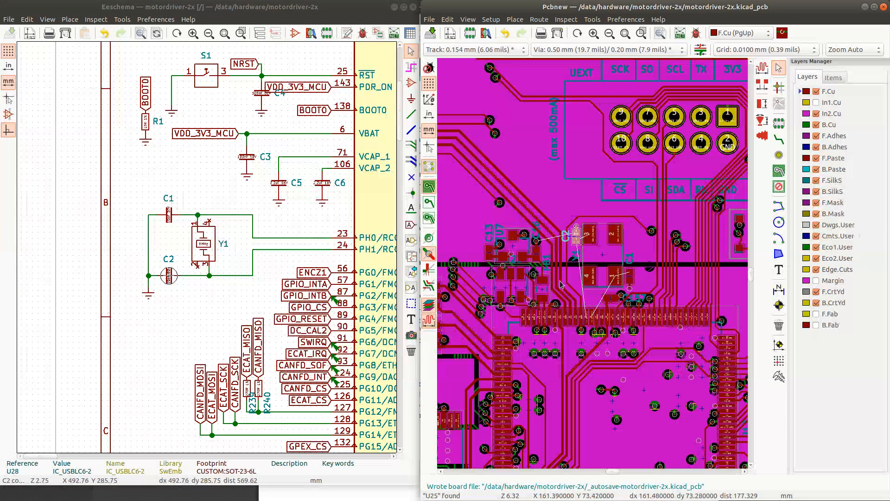
scroll(610, 274, up, 2)
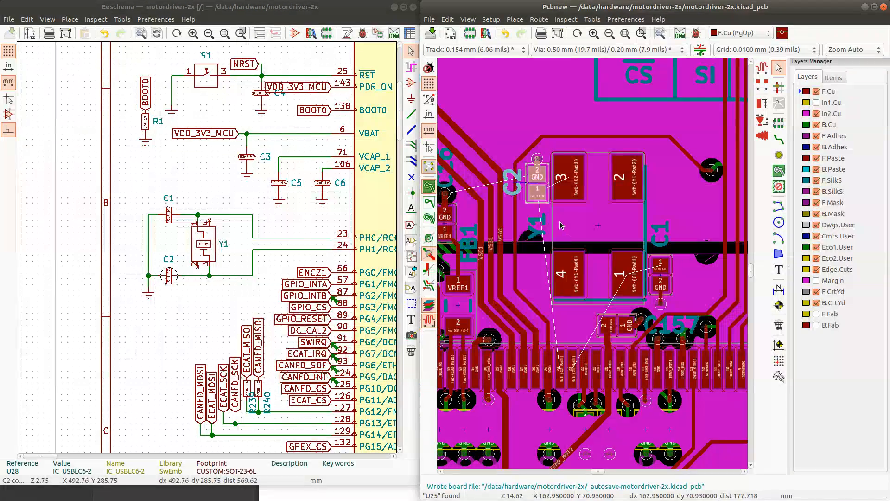
scroll(594, 266, up, 1)
click(816, 113)
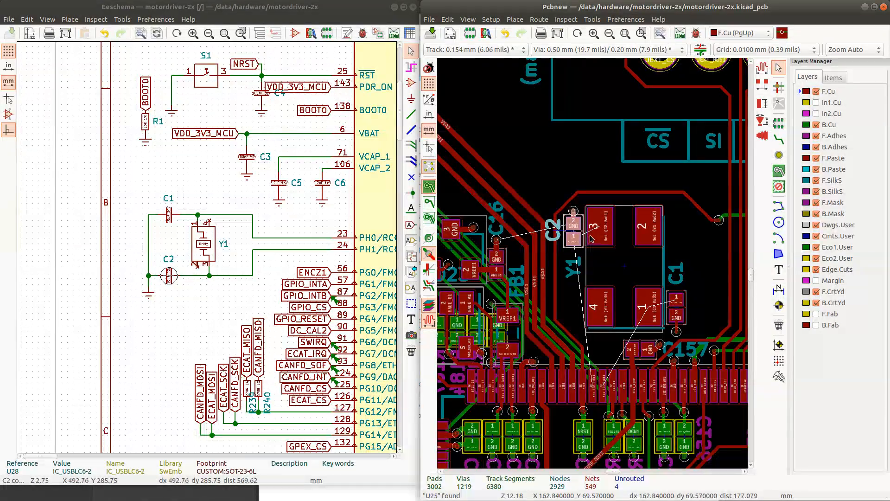
Switch to Firefox and review the oscillator application note's Design Guides on load capacitor placement and ground connections
key(alt+Tab)
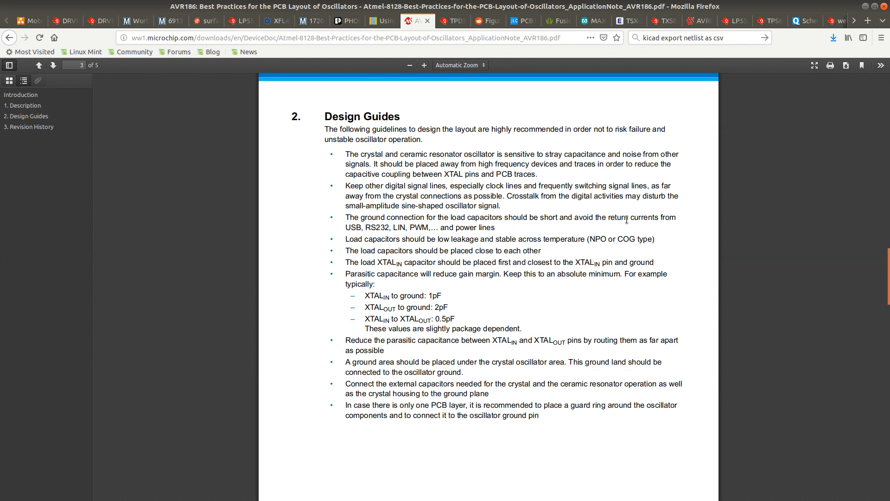
scroll(426, 230, down, 2)
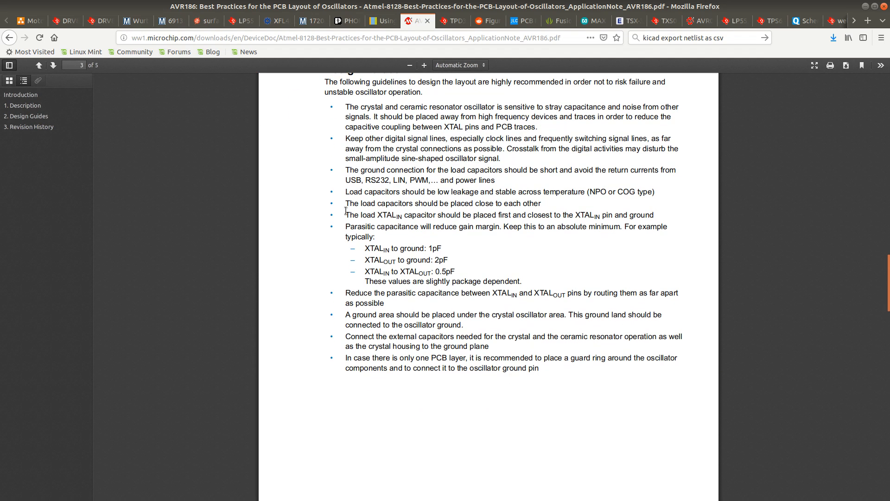
key(alt+Tab)
Switch to Pcbnew, show the In1.Cu layer and examine the ground plane across the whole board and around crystal Y1
click(816, 102)
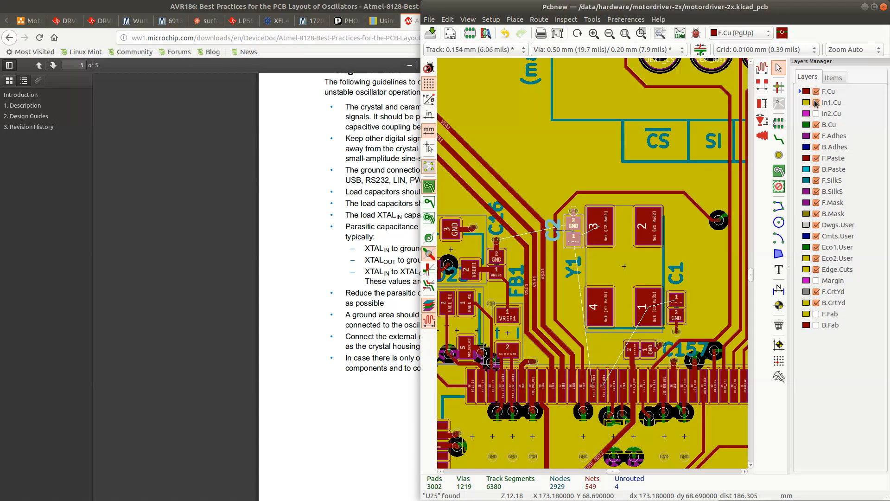
scroll(593, 273, down, 8)
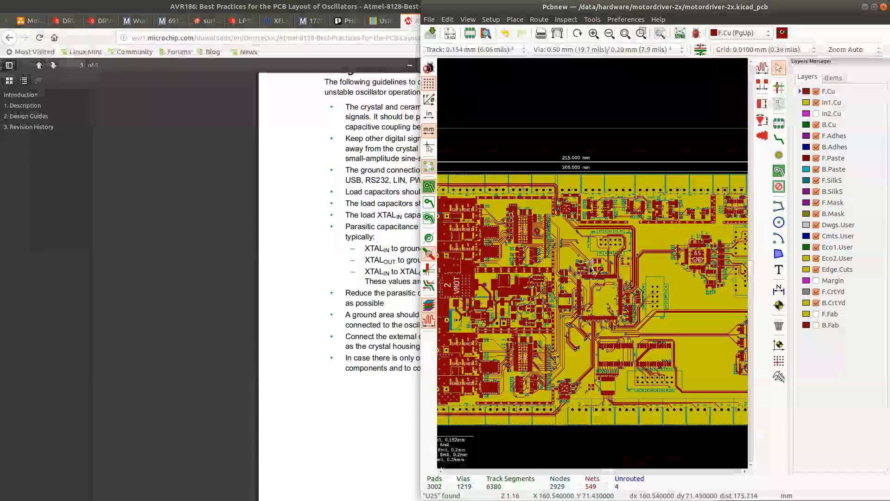
scroll(594, 274, down, 2)
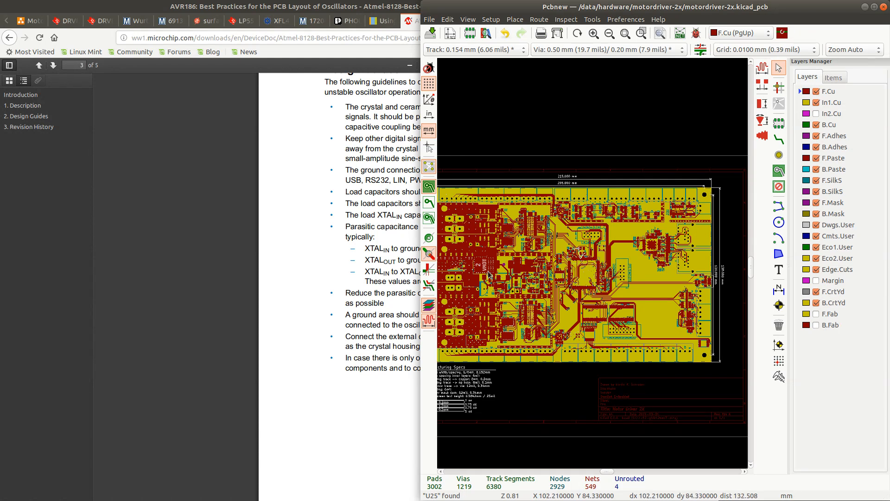
scroll(473, 228, up, 2)
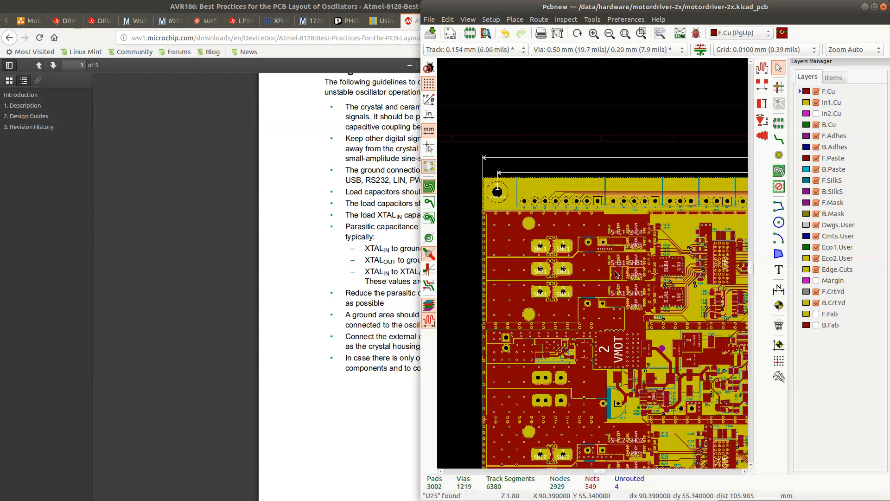
scroll(616, 275, down, 2)
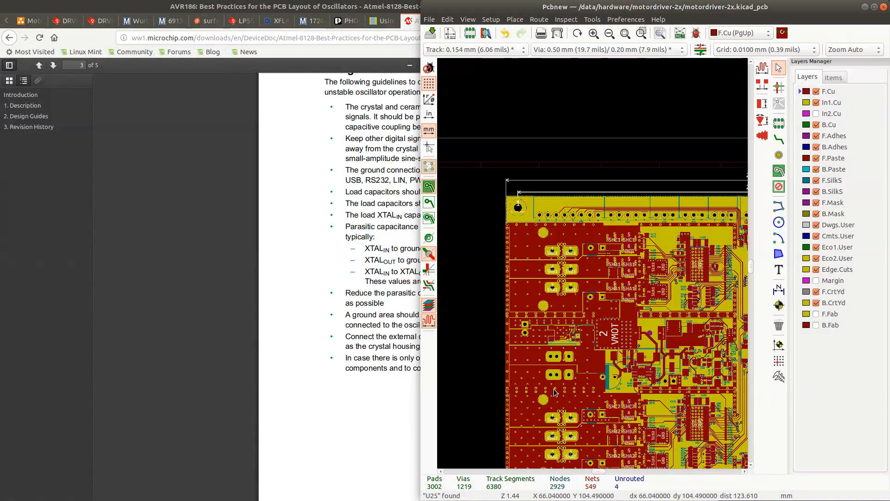
scroll(603, 261, down, 1)
scroll(605, 260, up, 2)
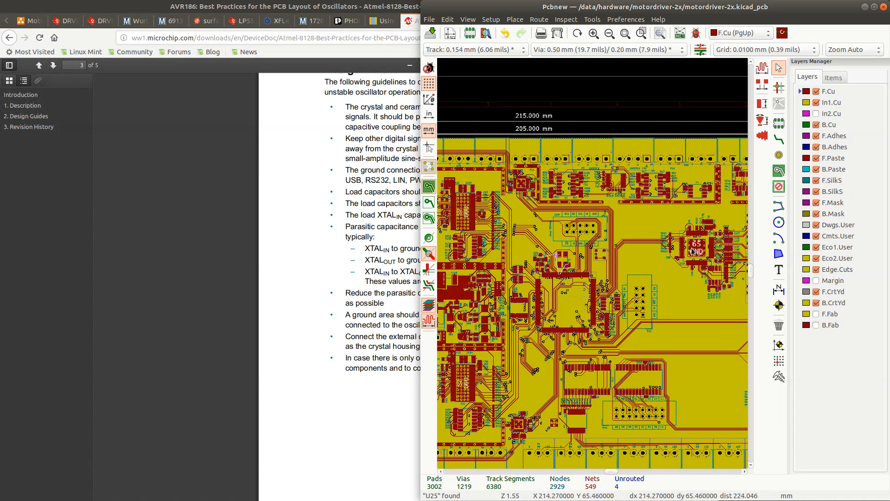
scroll(692, 251, down, 1)
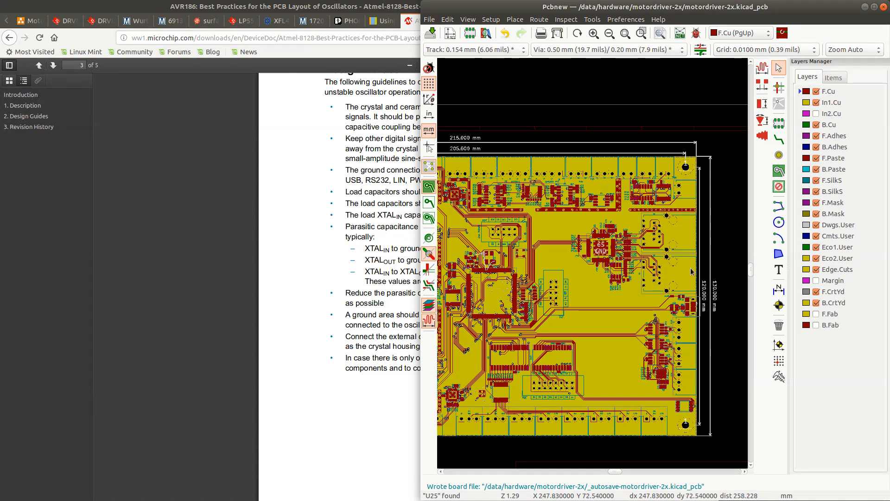
scroll(586, 268, down, 1)
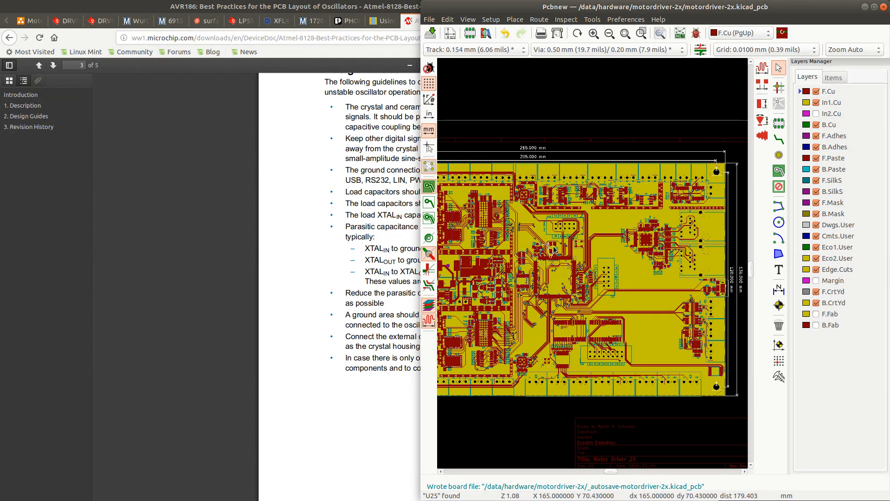
scroll(592, 265, up, 6)
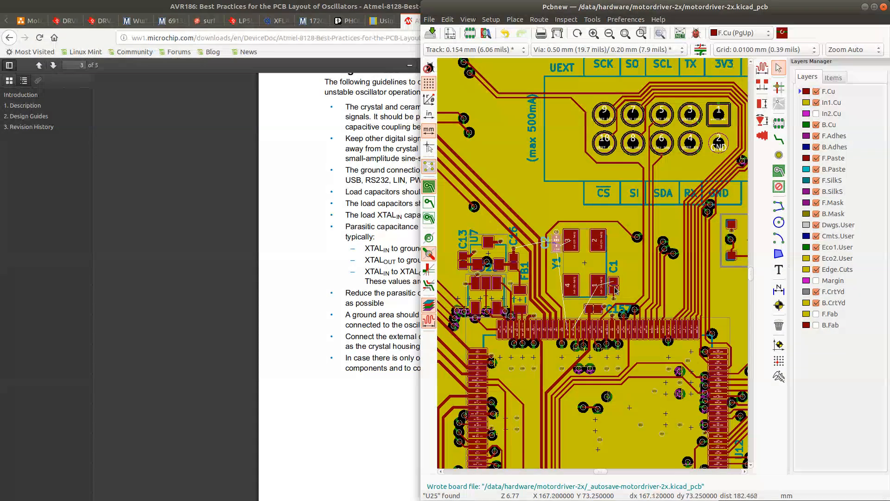
Switch to Firefox and recheck the guidelines on nearby digital signals and the ground area under the crystal
click(376, 152)
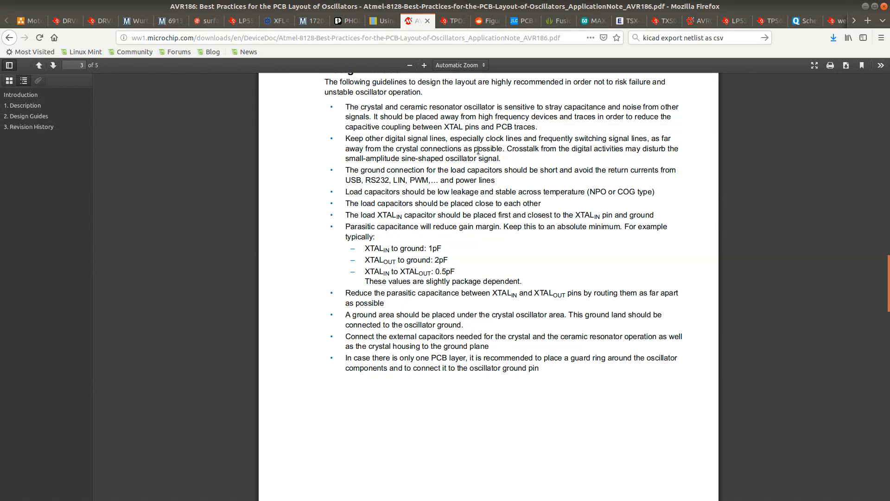
scroll(478, 151, down, 2)
key(alt+Tab)
In Pcbnew, examine the PWM_IN1 track and the tracks at the microcontroller pins near C157 and Y1
scroll(608, 274, up, 2)
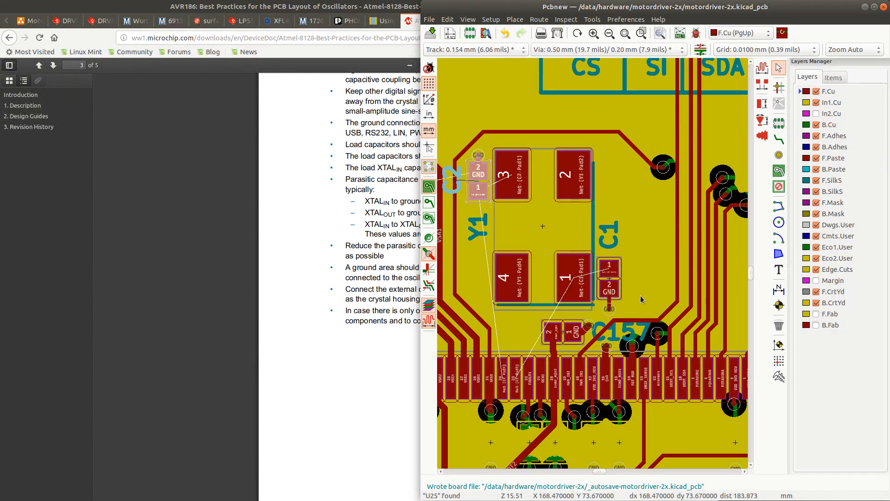
scroll(579, 390, up, 3)
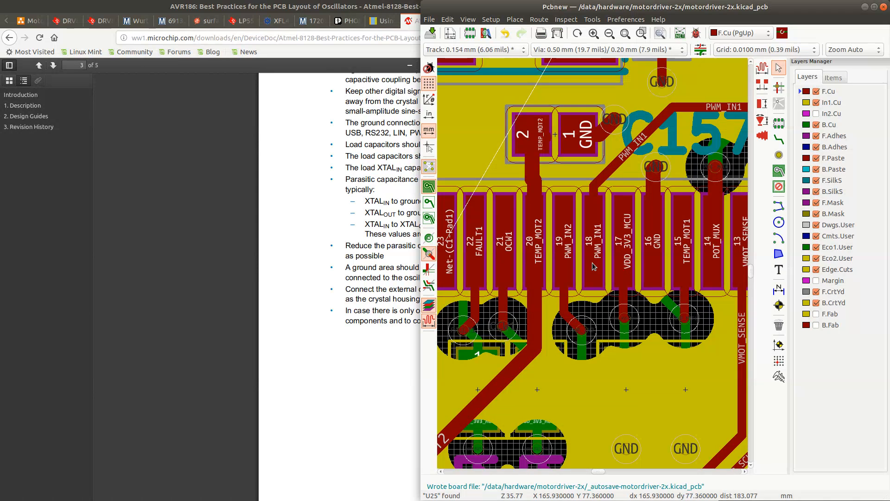
scroll(594, 263, down, 2)
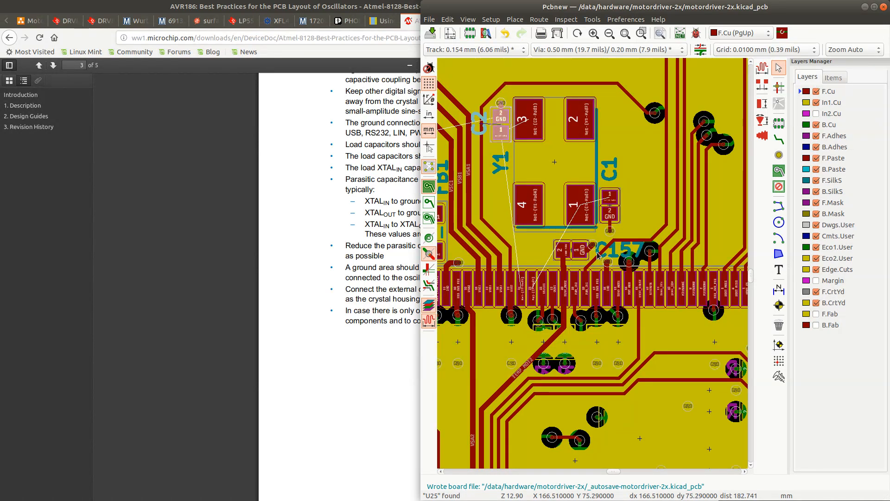
key(Escape)
click(636, 243)
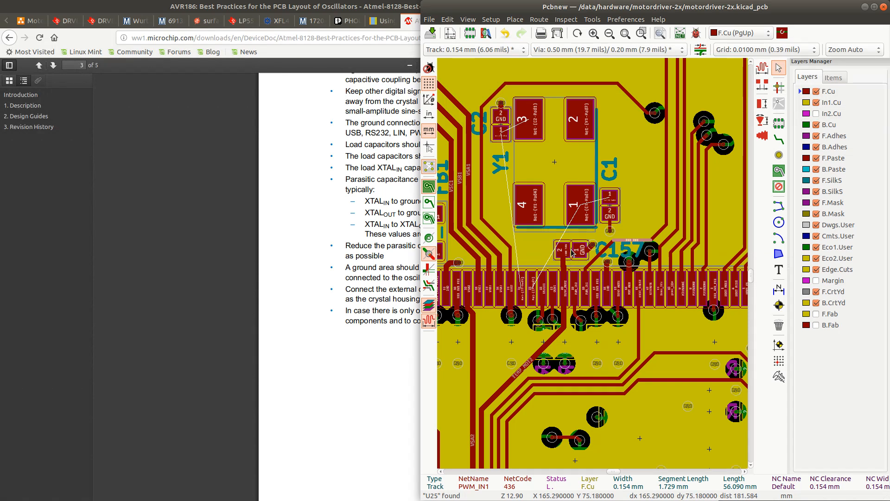
scroll(571, 252, up, 5)
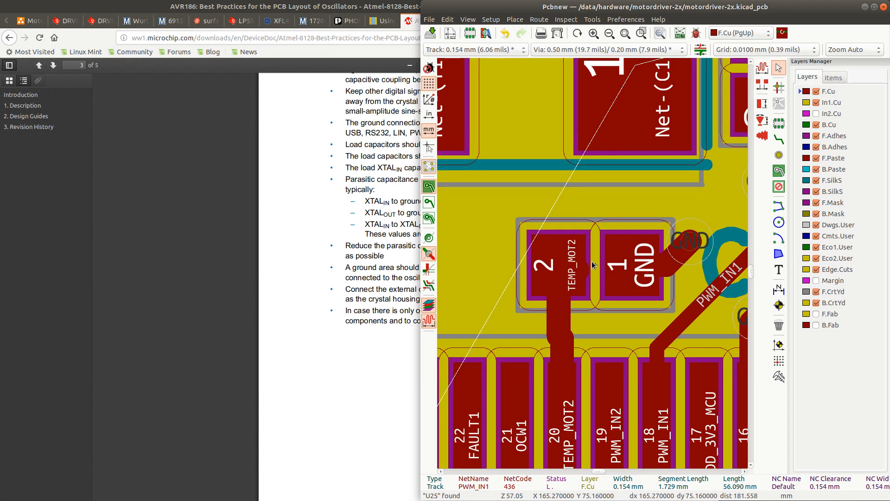
scroll(593, 265, down, 3)
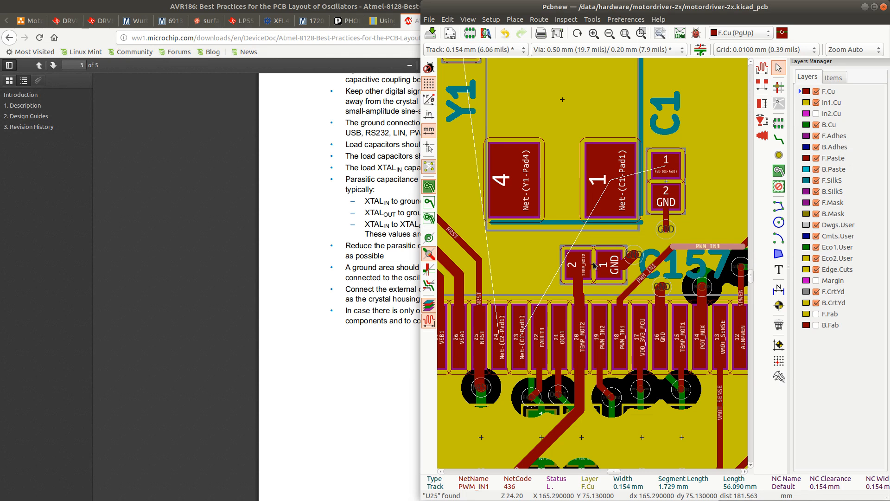
Select capacitor C157 and trace the TEMP_MOT2 track from its pad through pin 20 and beneath the microcontroller
click(597, 273)
scroll(598, 274, down, 3)
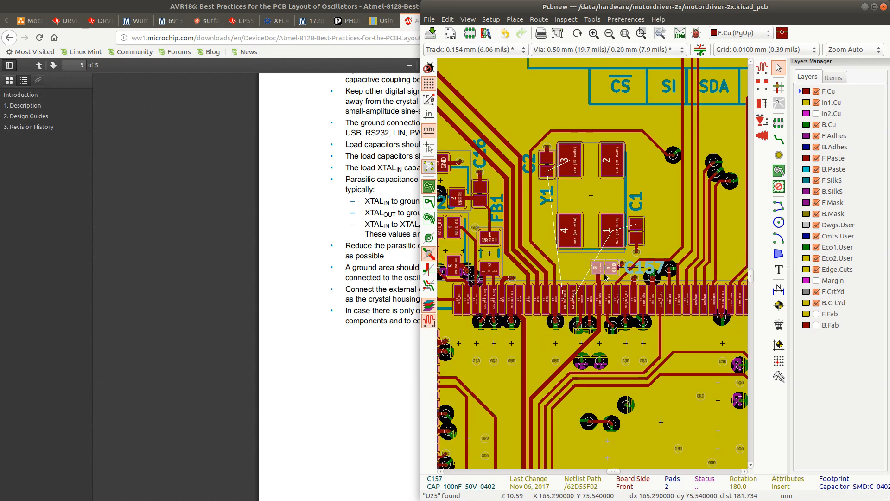
scroll(593, 265, up, 2)
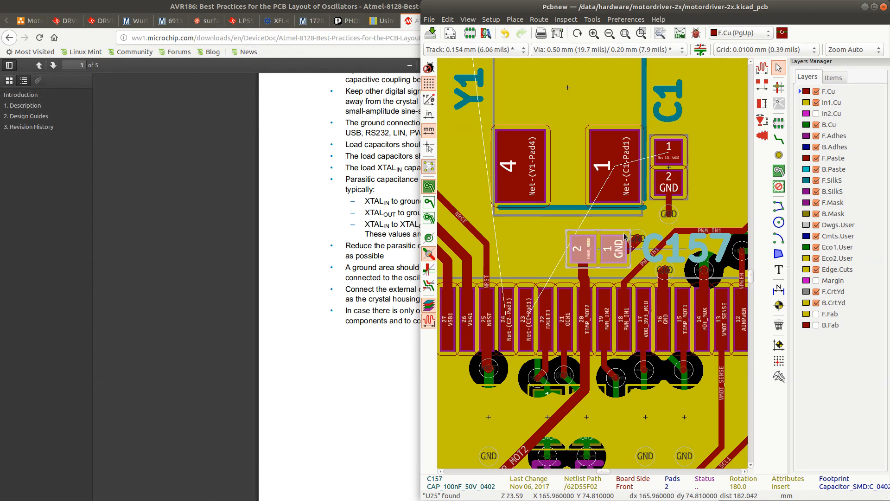
scroll(609, 323, down, 3)
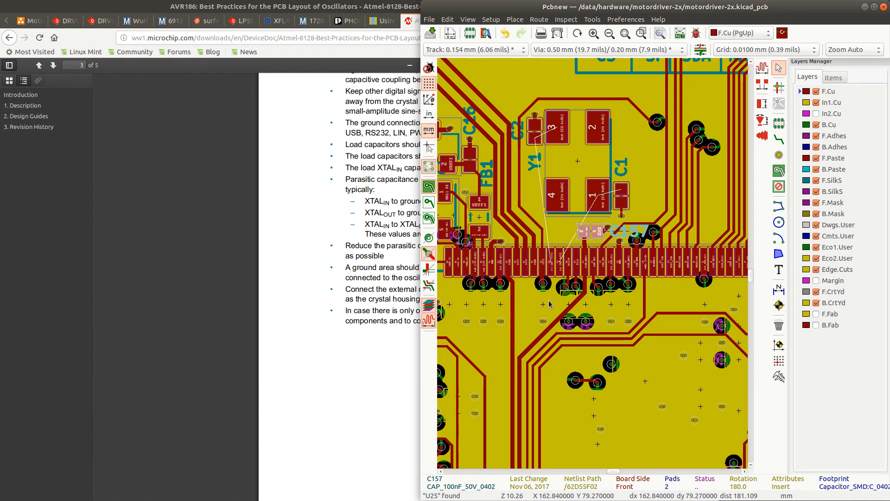
scroll(549, 304, up, 1)
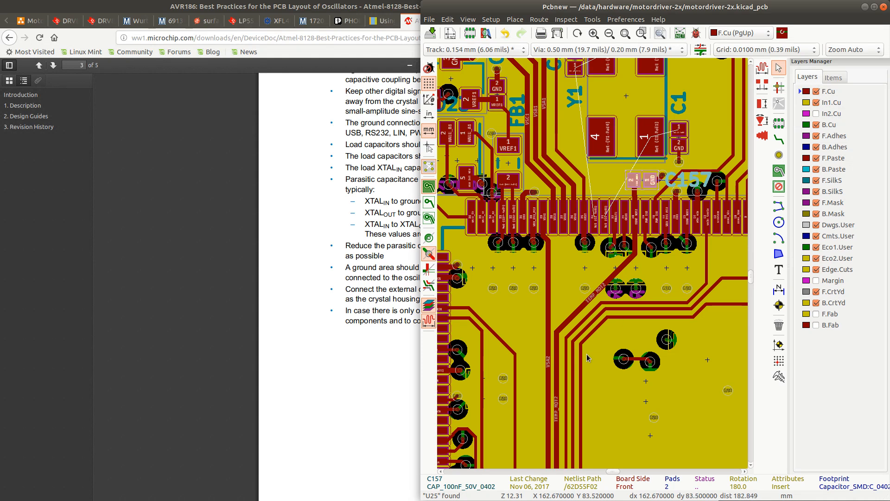
scroll(586, 354, down, 4)
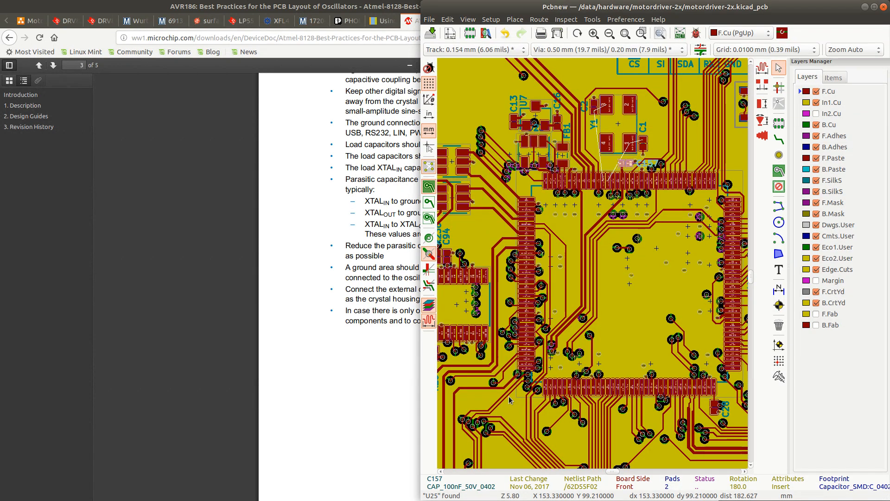
scroll(589, 213, up, 4)
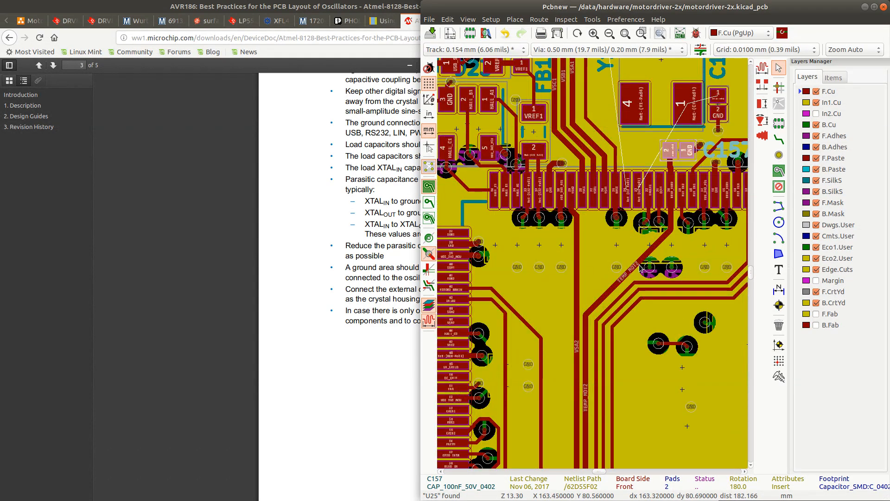
scroll(588, 241, down, 4)
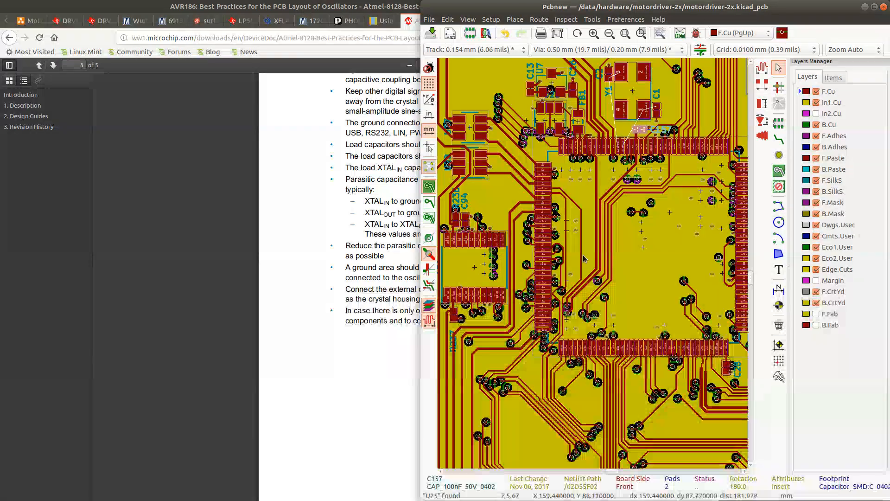
scroll(564, 310, up, 4)
scroll(605, 247, down, 4)
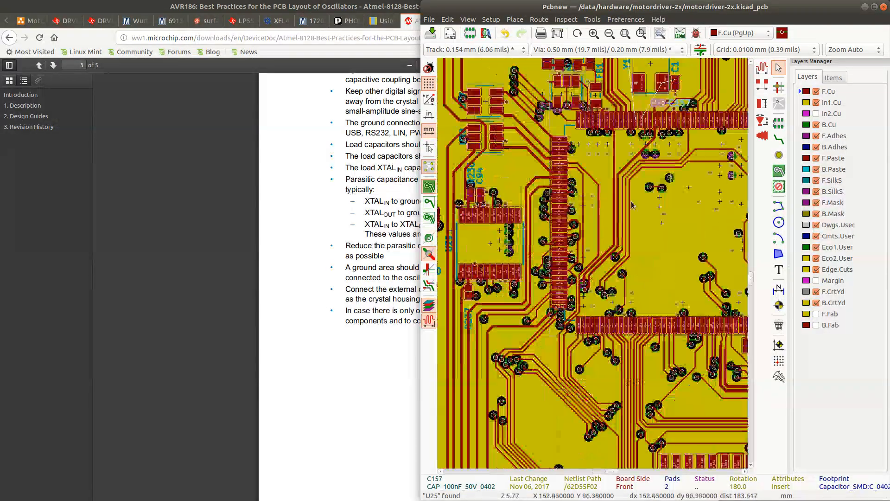
scroll(618, 180, up, 6)
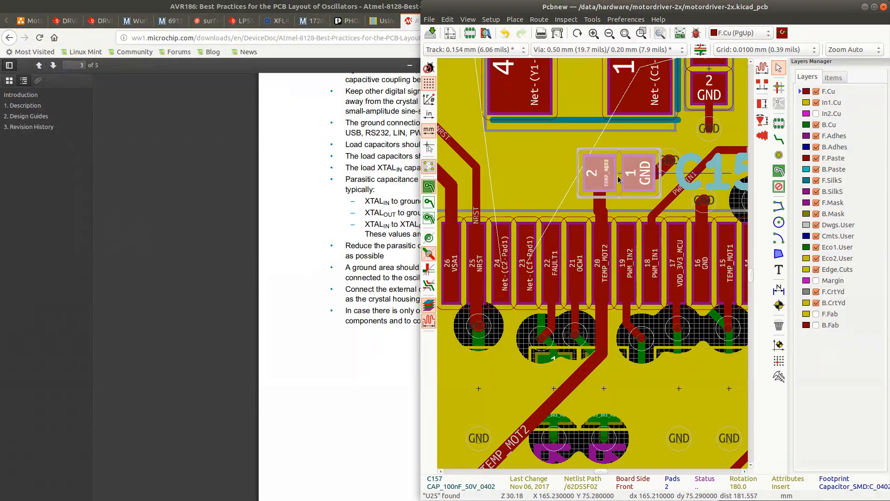
scroll(621, 176, down, 3)
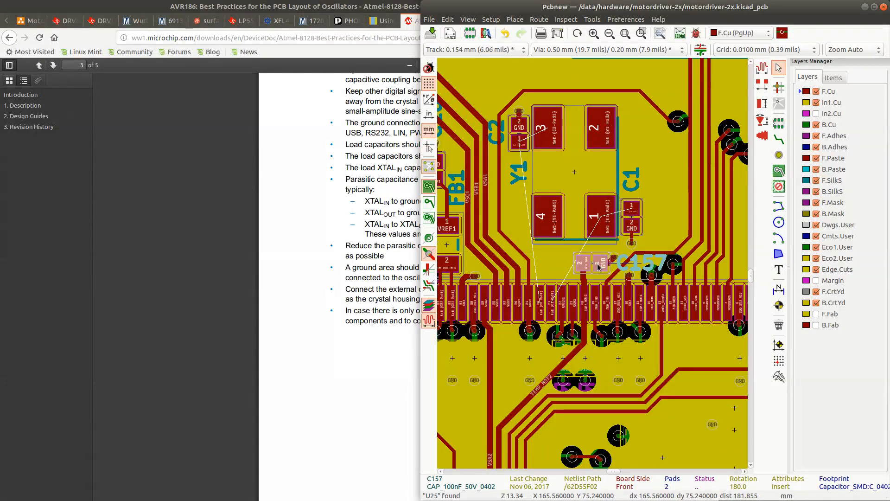
Hide the In1.Cu layer and flip capacitor C157 to the back side of the board
click(816, 103)
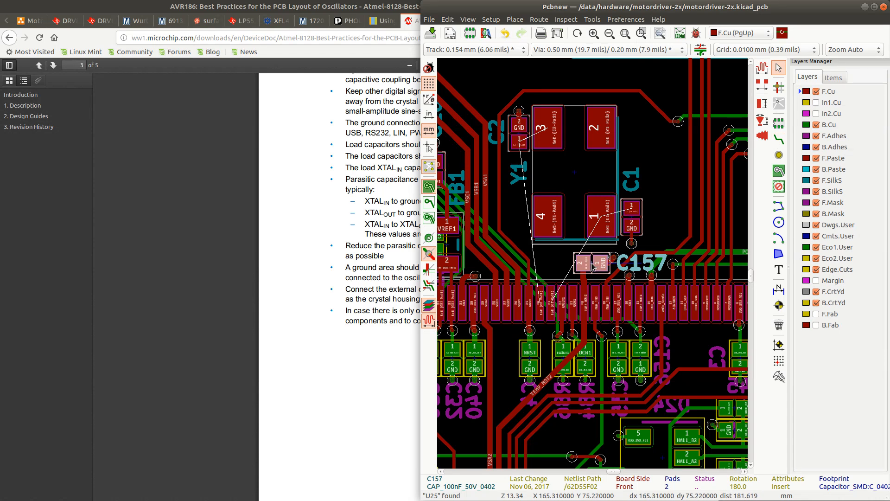
key(f)
scroll(592, 265, up, 3)
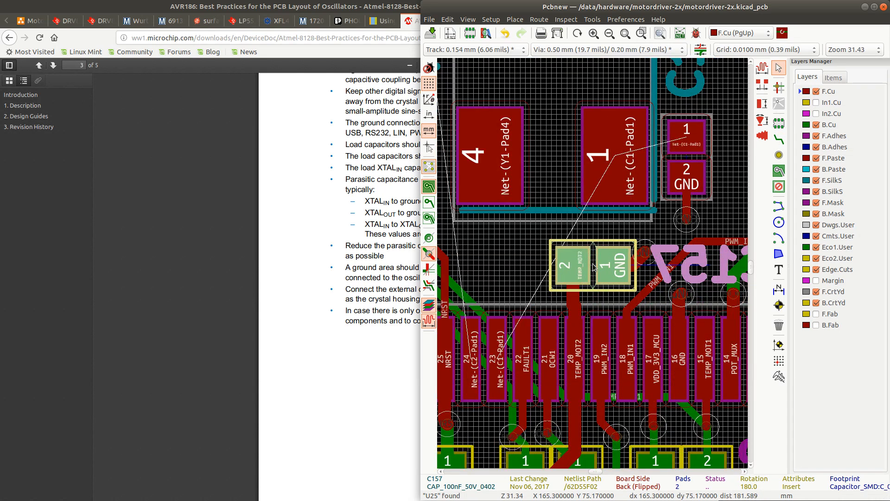
Set the grid to 0.2500 mm and nudge the flipped capacitor C157 into position on it
mouse_move(594, 265)
mouse_down()
mouse_move(604, 363)
mouse_move(604, 269)
mouse_up()
click(753, 49)
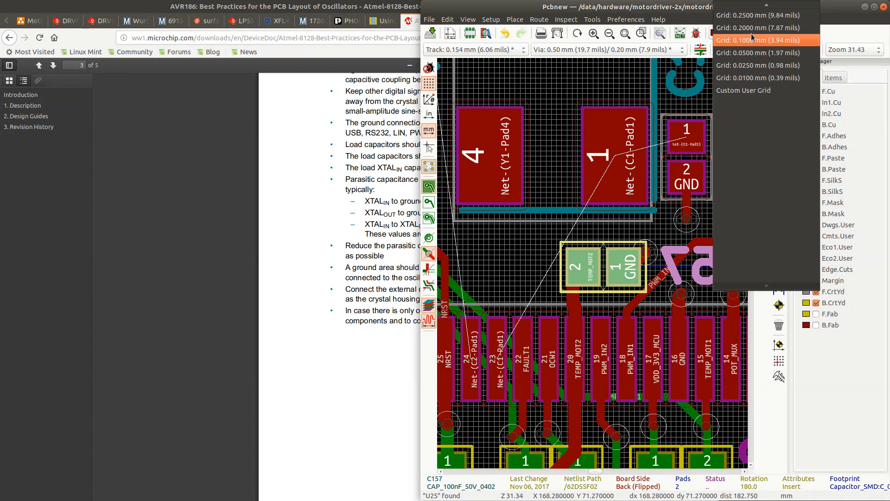
click(758, 15)
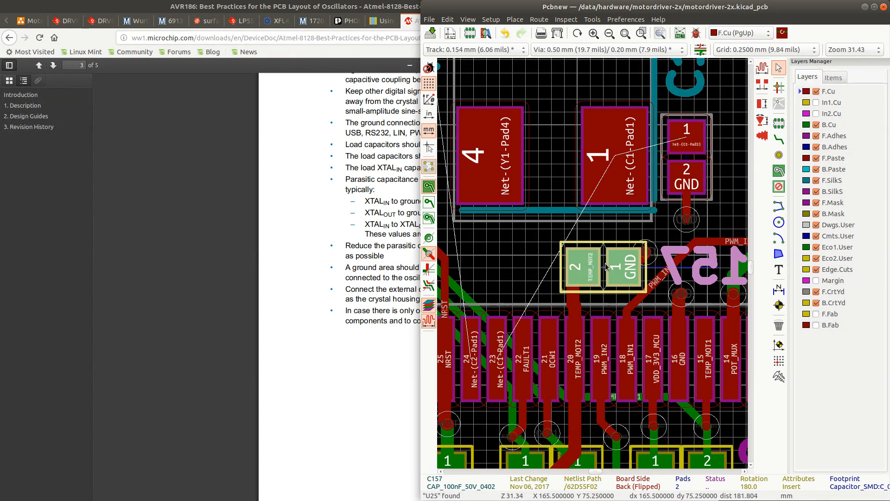
drag(606, 268, 604, 271)
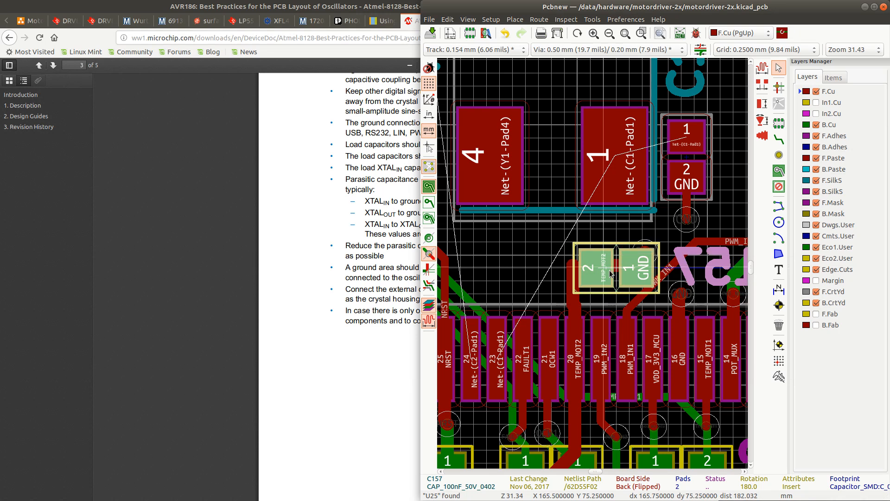
Delete the leftover TEMP_MOT2 tracks on F.Cu between microcontroller pin 20 and pad 2 of C157
click(575, 301)
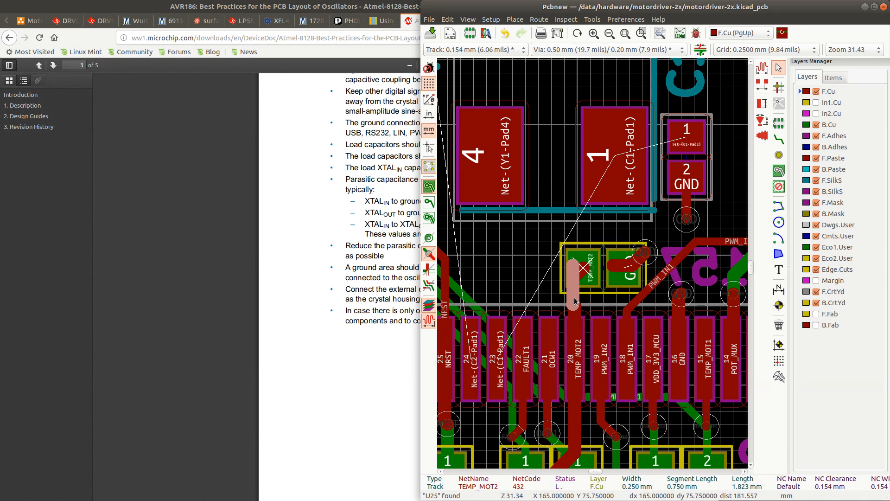
key(Delete)
click(578, 274)
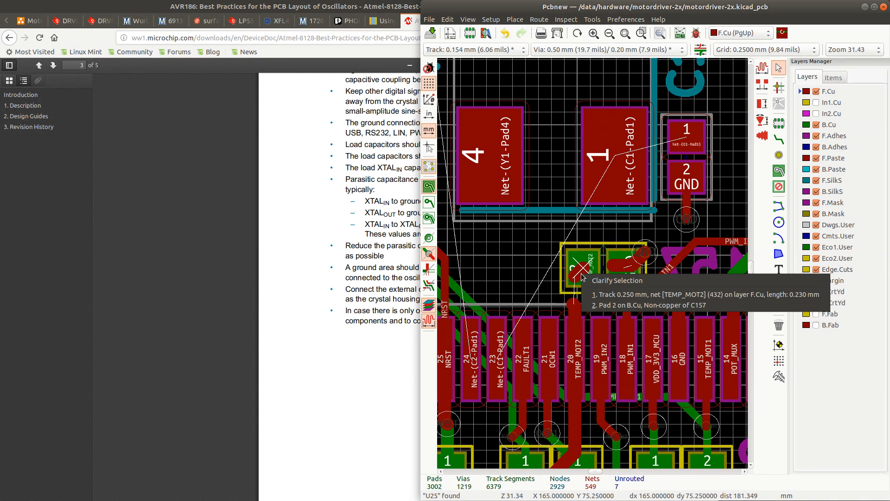
click(599, 293)
key(Delete)
Delete the two leftover GND track segments on F.Cu at pad 1 of C157
click(619, 265)
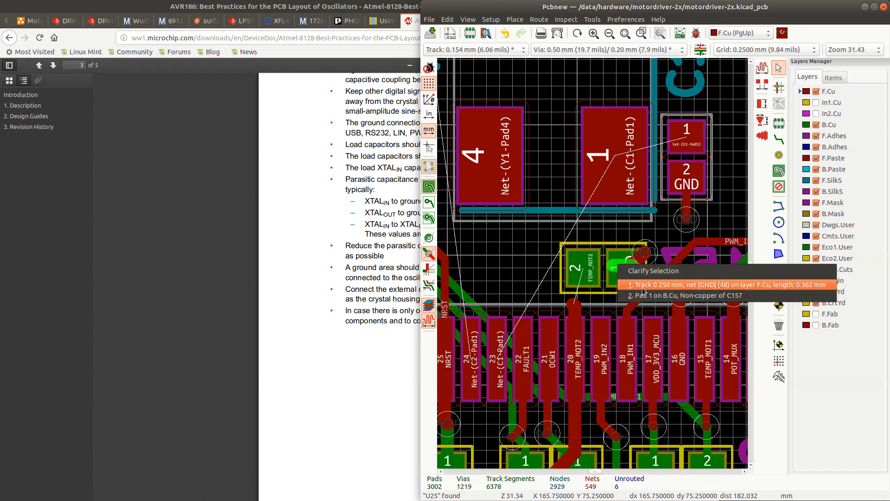
click(640, 282)
key(Delete)
click(637, 271)
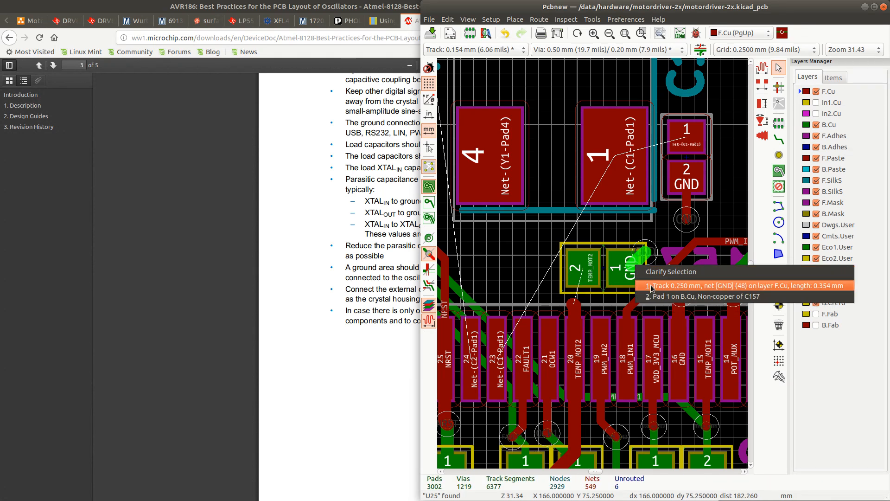
click(649, 281)
key(Delete)
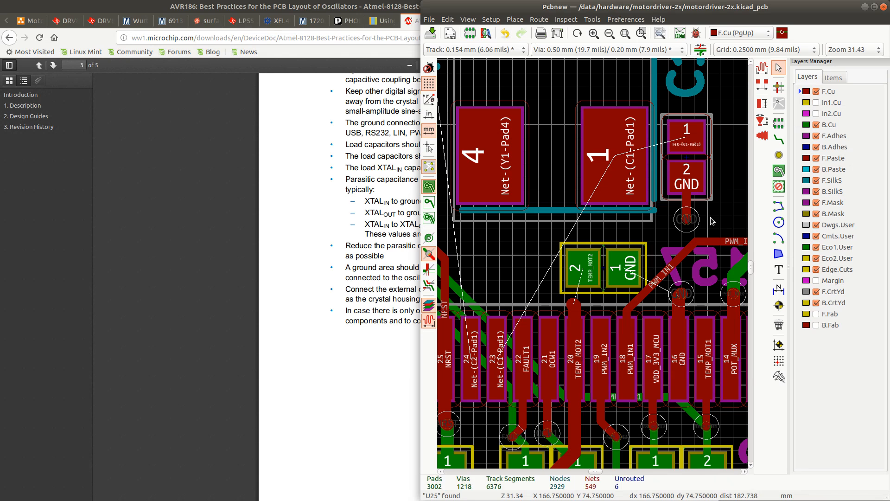
Route a short GND track on B.Cu from C157 pad 1 to a new via beside the capacitor
key(x)
click(625, 265)
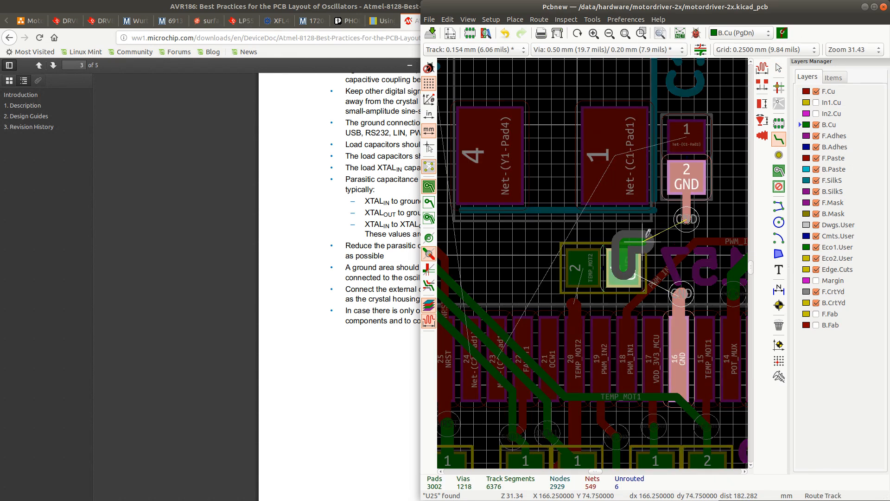
key(v)
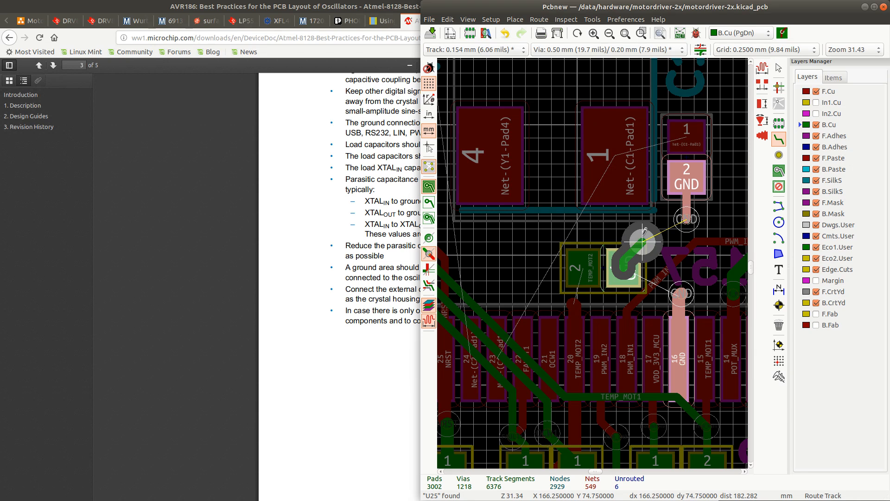
click(630, 255)
key(Escape)
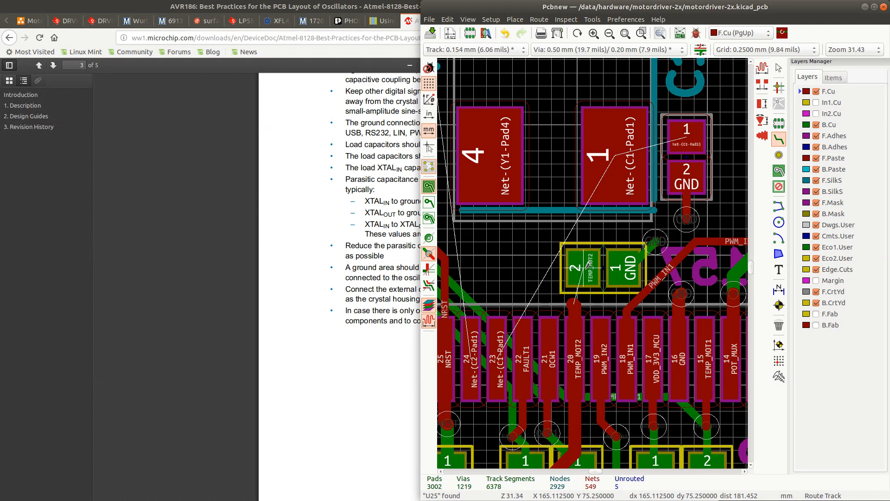
Route TEMP_MOT2 on B.Cu from C157 pad 2 to a new via at the end of microcontroller pin 20
key(Page_Down)
click(589, 264)
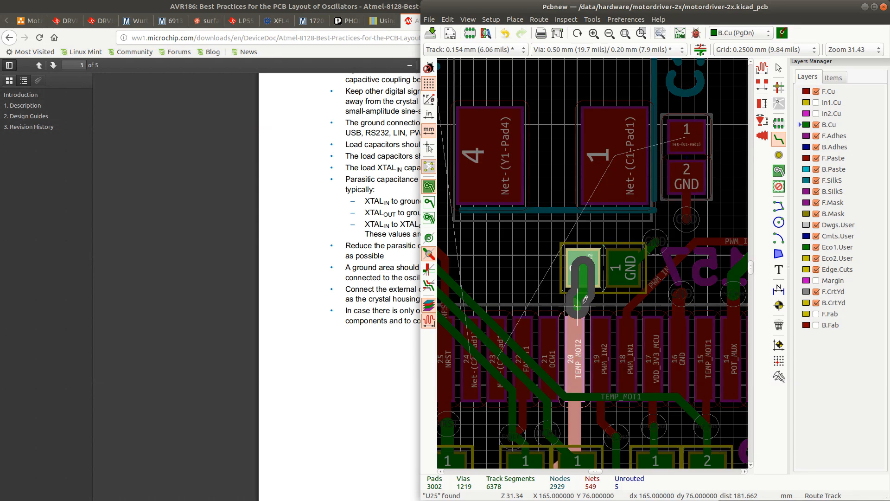
key(Escape)
click(575, 300)
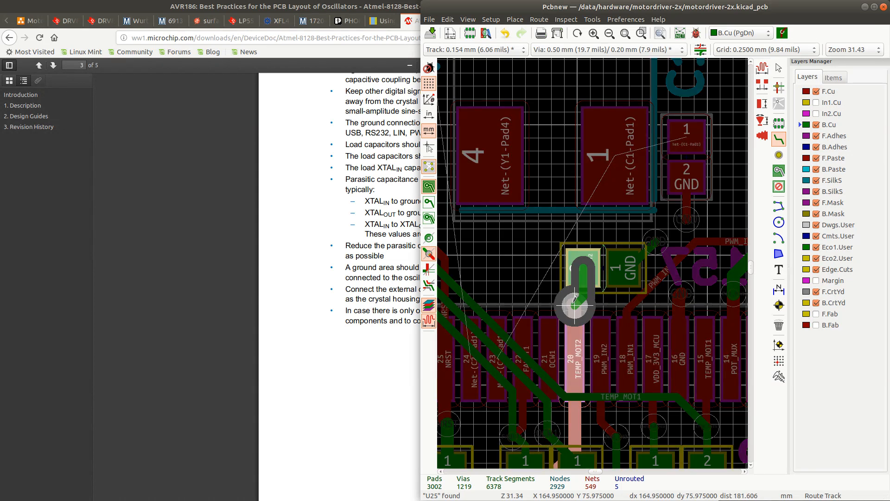
click(575, 305)
key(Page_Up)
click(579, 305)
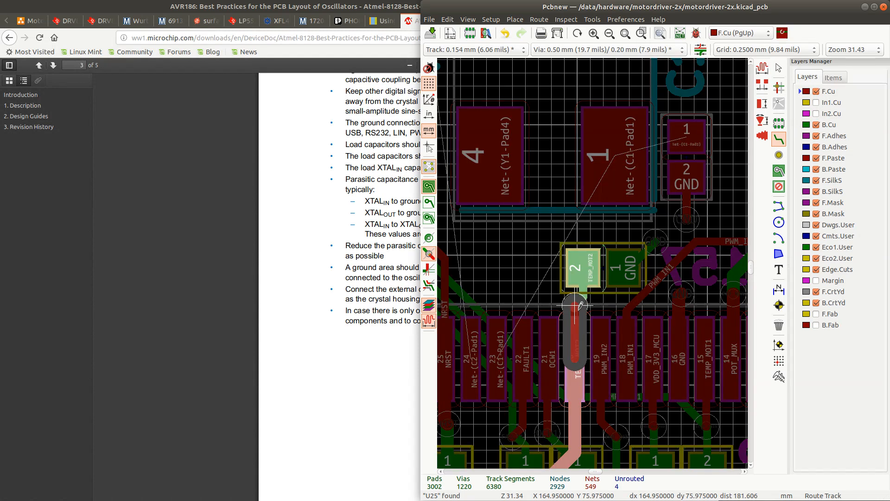
key(Escape)
key(Escape)
Delete the two tiny redundant TEMP_MOT2 track segments on F.Cu at the new via near pin 20
click(575, 306)
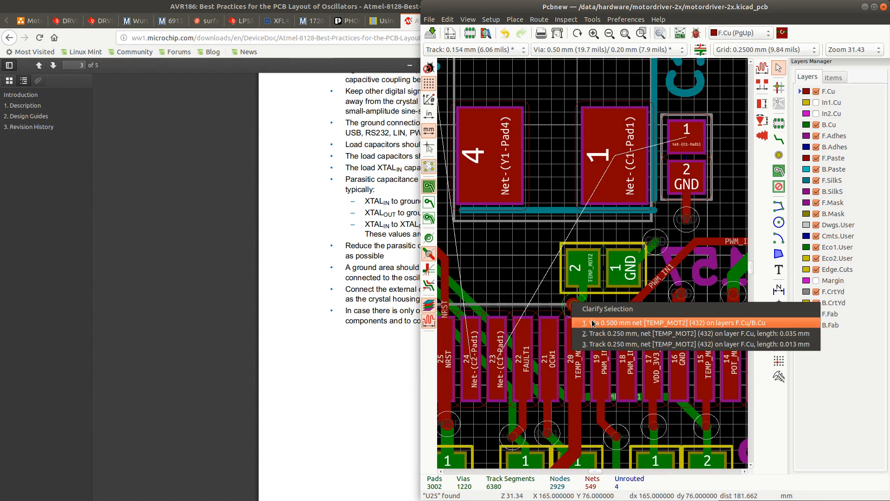
click(579, 310)
click(573, 304)
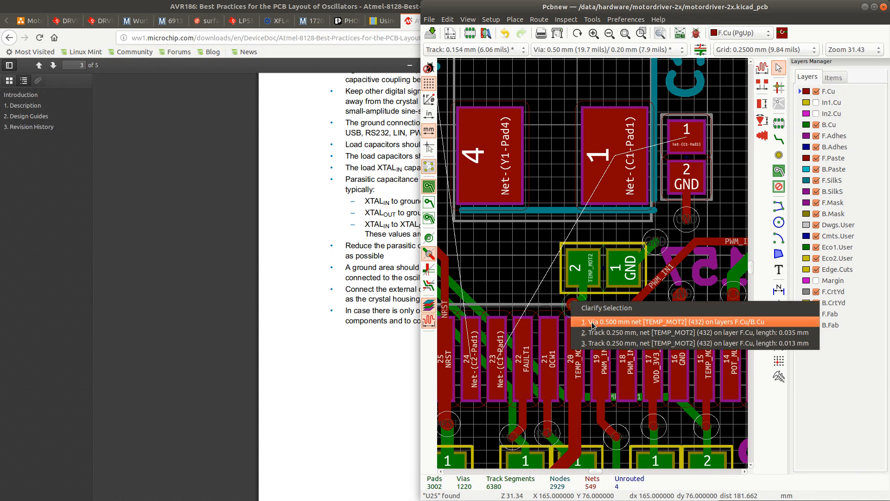
click(598, 333)
key(Delete)
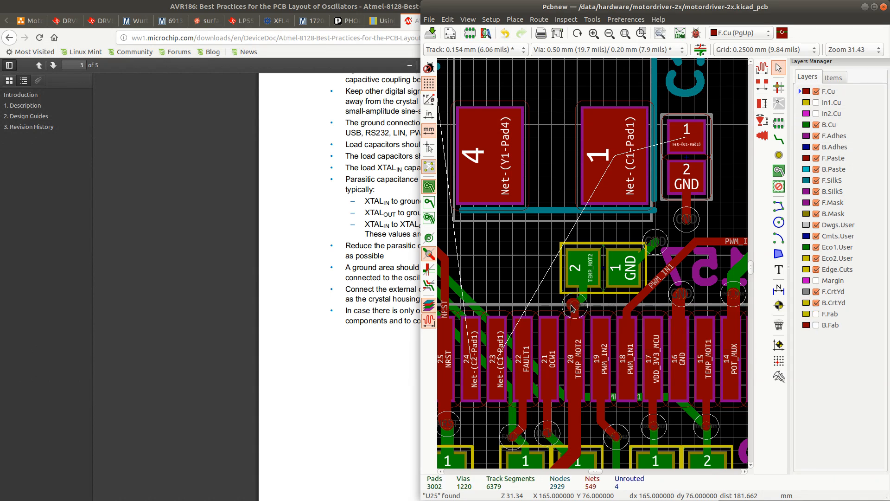
click(574, 306)
click(594, 337)
key(Delete)
Route an F.Cu track connecting load capacitor C2 pad 1 to crystal Y1 pad 3
scroll(587, 266, down, 3)
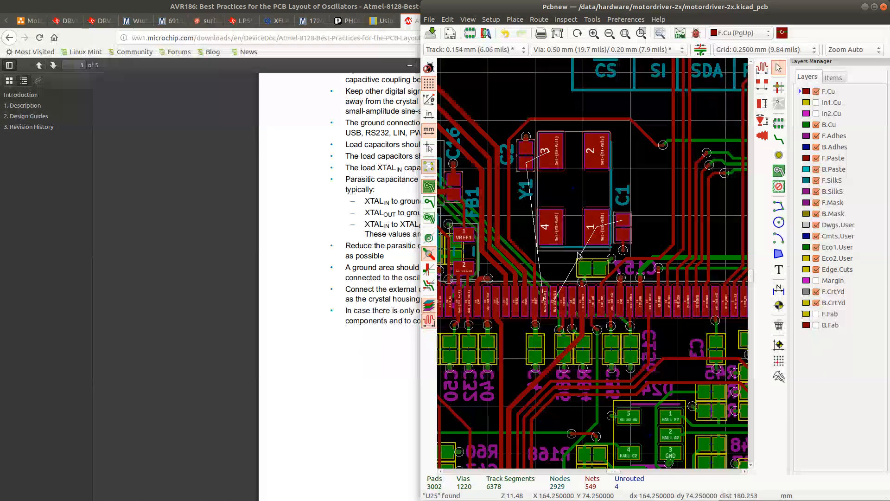
click(508, 180)
scroll(508, 178, up, 2)
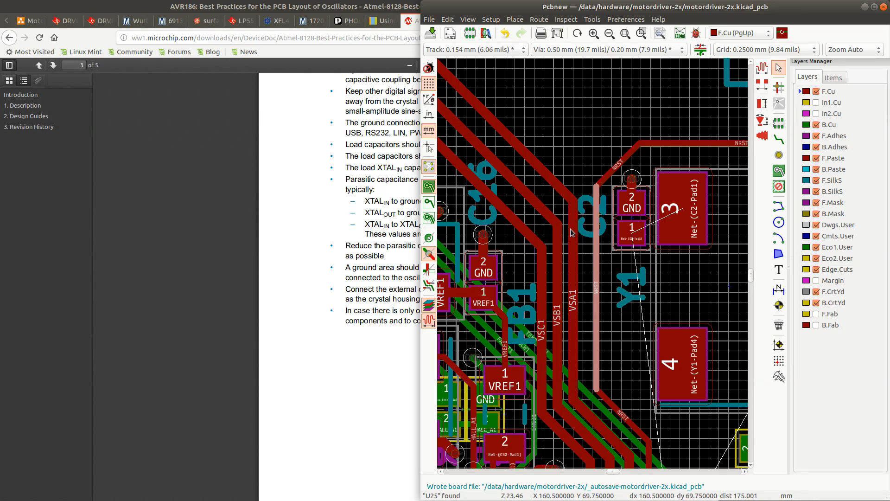
scroll(564, 235, down, 1)
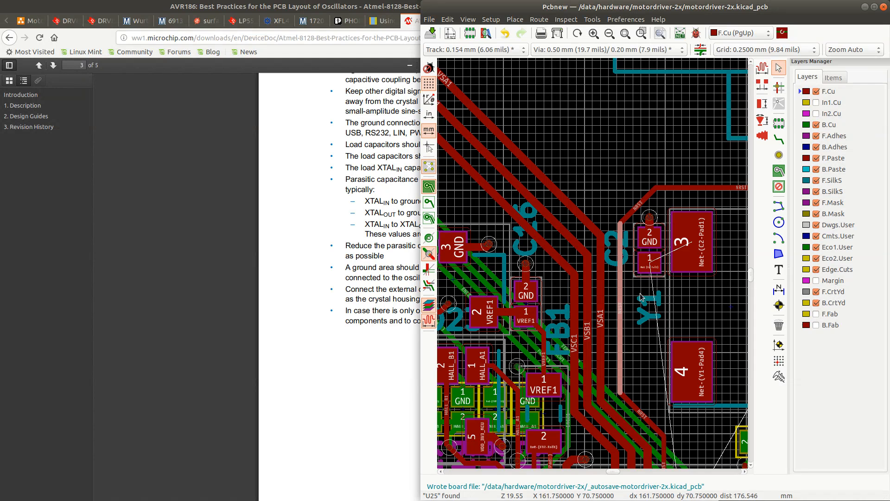
scroll(640, 293, up, 1)
click(778, 139)
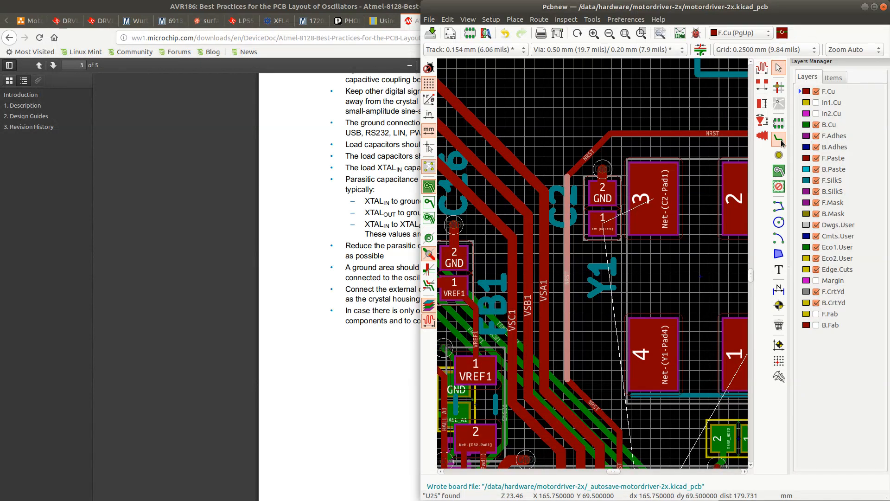
click(602, 223)
click(654, 196)
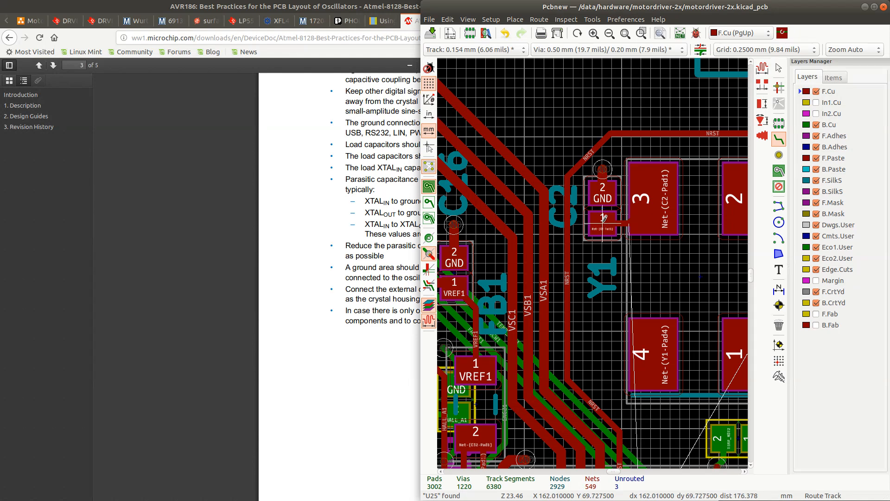
Route the Net-(C2-Pad1) track on F.Cu from C2 pad 1 alongside Y1 to microcontroller pin 24
click(605, 225)
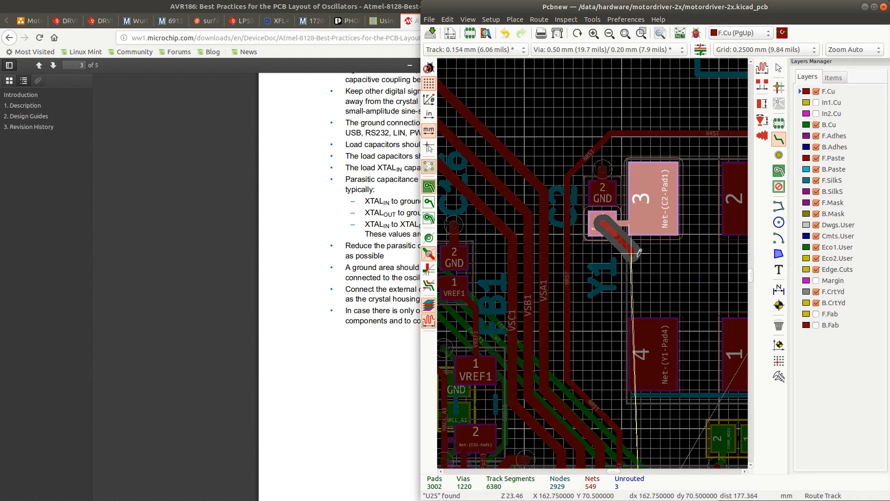
click(658, 198)
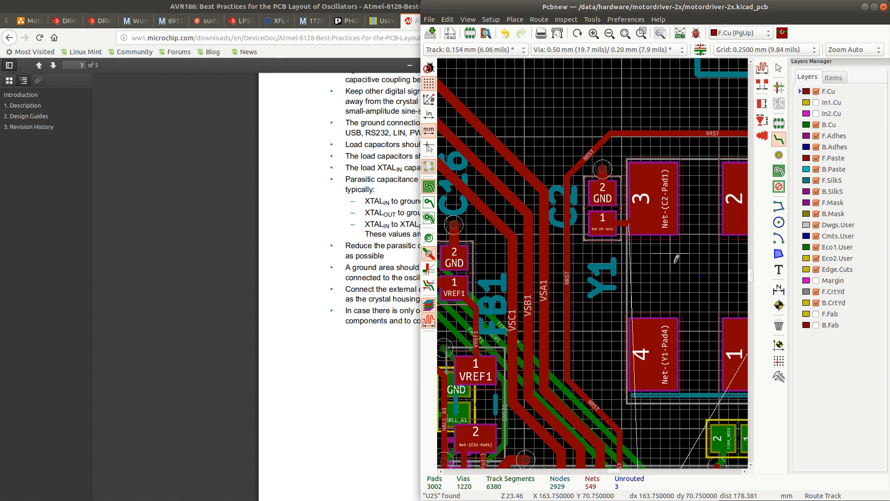
scroll(655, 204, down, 1)
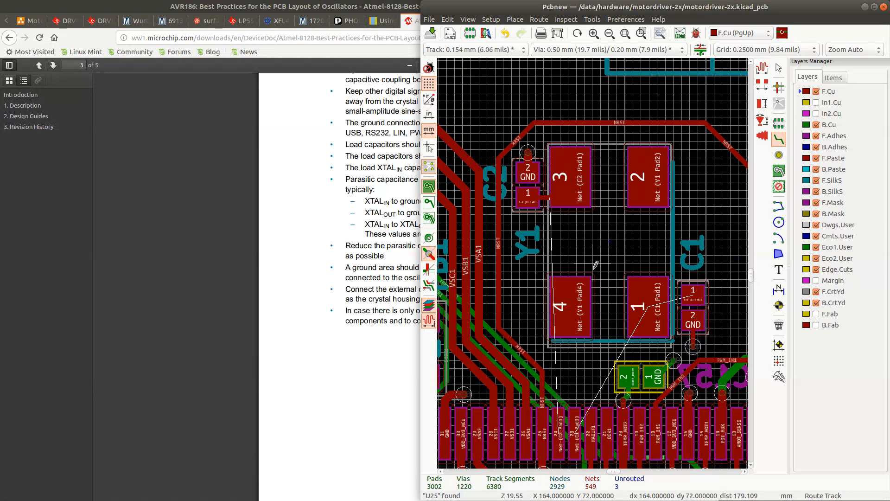
click(569, 183)
click(525, 205)
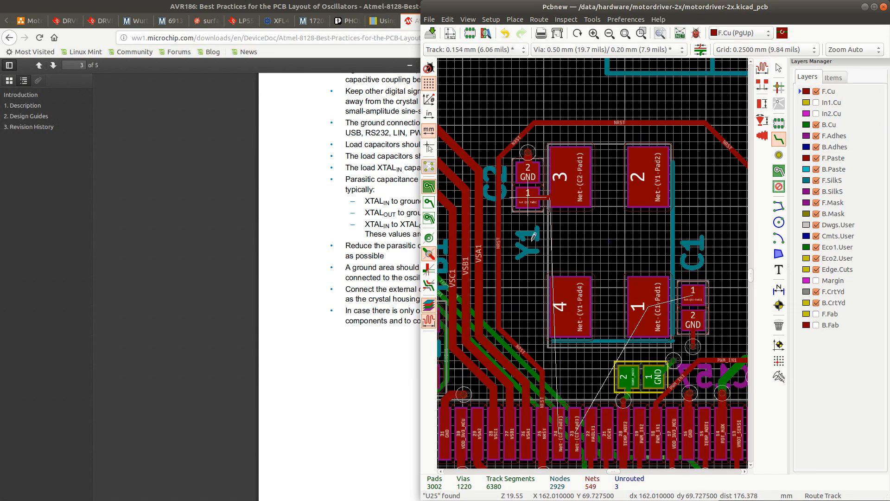
click(528, 199)
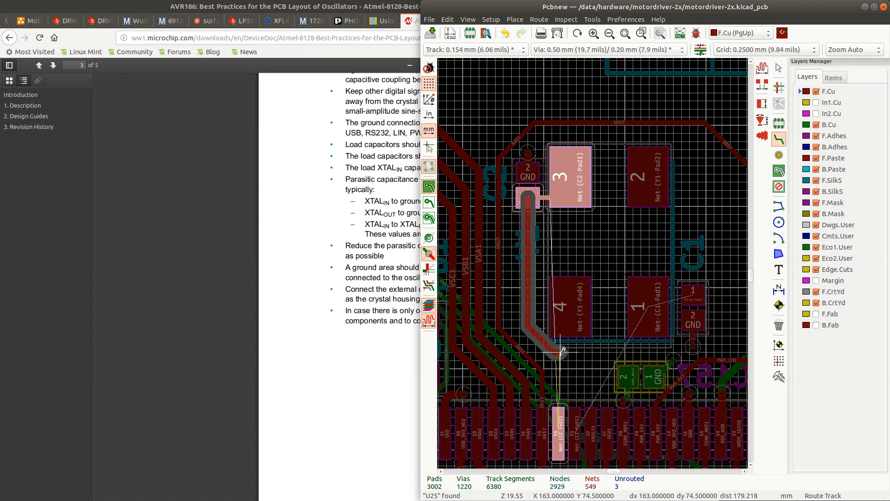
click(561, 414)
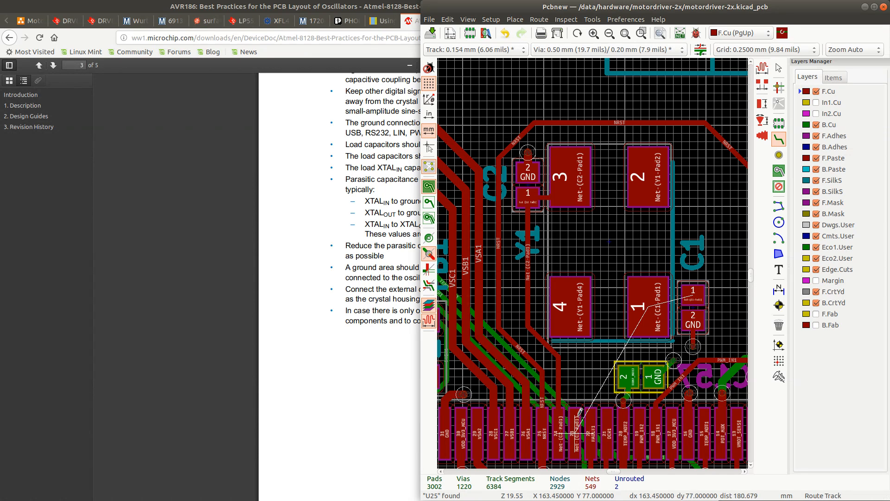
Route the Net-(C1-Pad1) track on F.Cu from microcontroller pin 23 across C157 to crystal Y1 pad 1
click(580, 399)
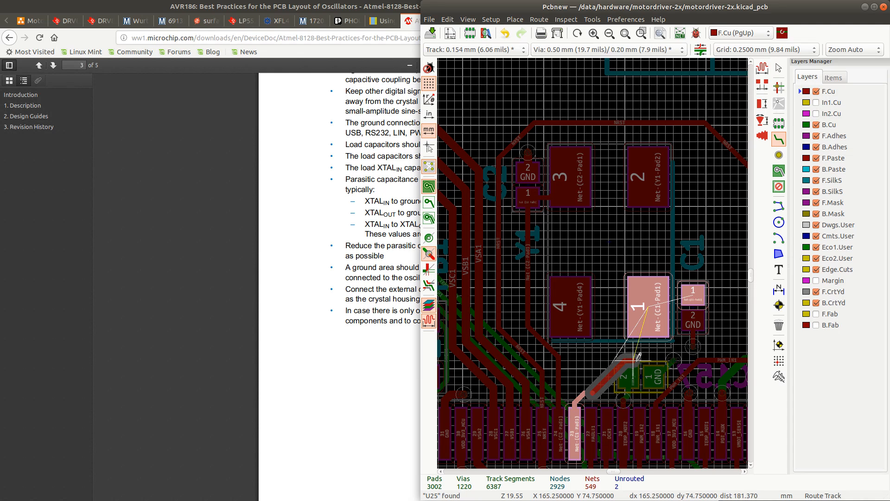
click(634, 371)
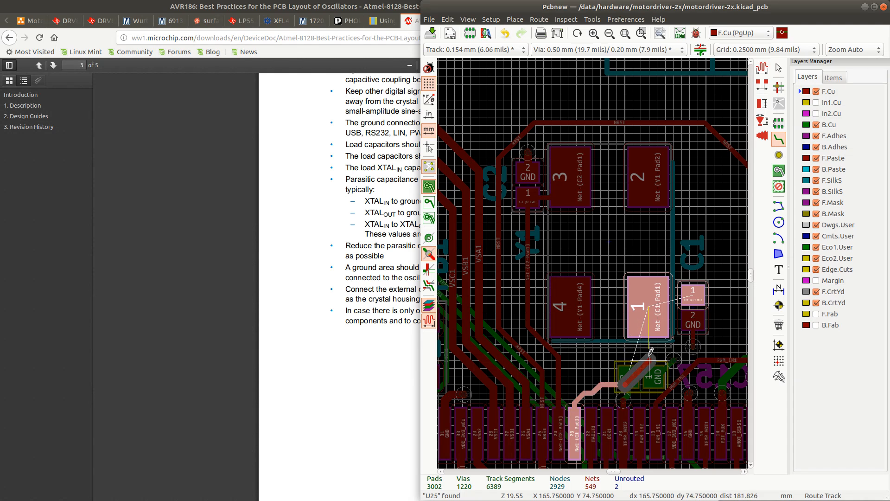
click(648, 318)
key(Escape)
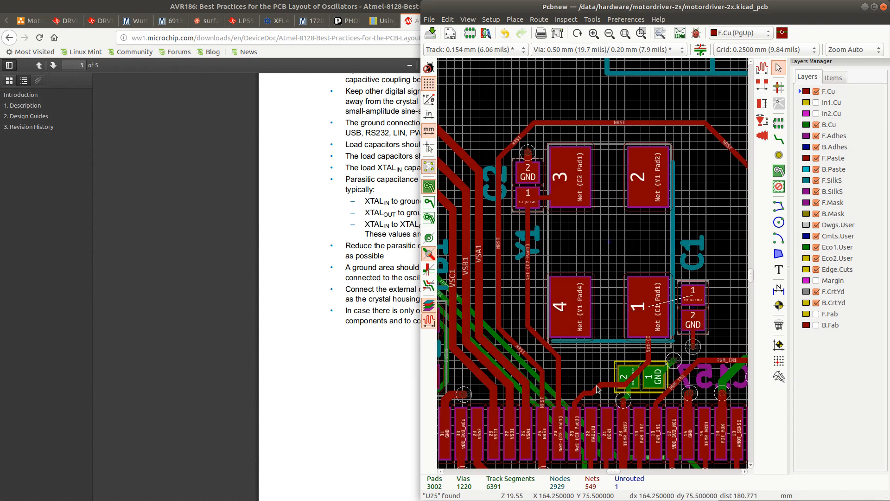
Straighten the jog in the Net-(C1-Pad1) track between microcontroller pin 23 and C157
click(597, 389)
key(u)
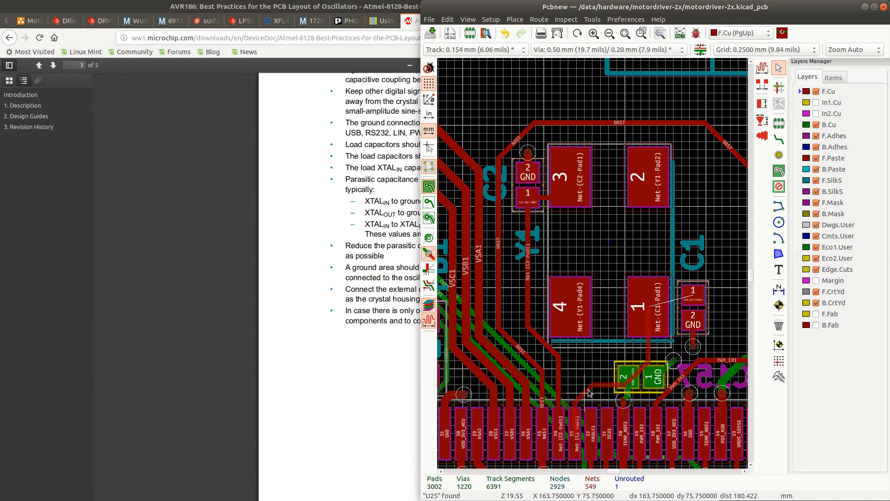
click(590, 386)
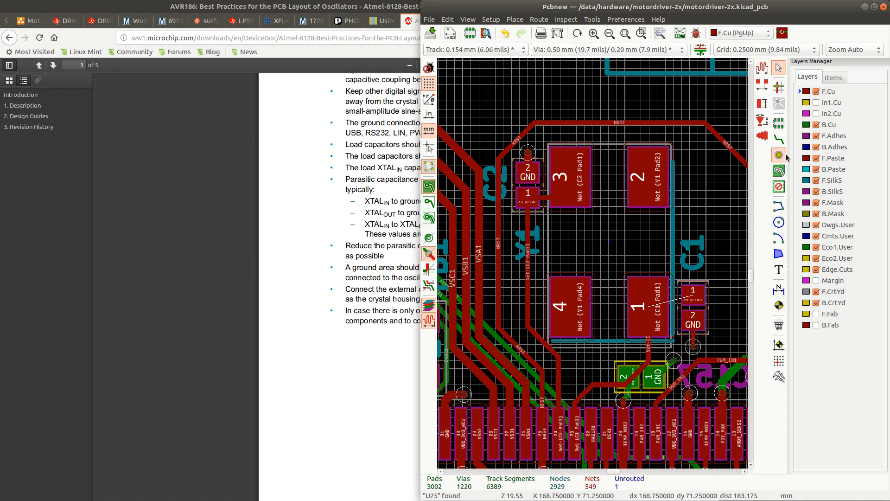
Route an F.Cu track from crystal Y1 pad 1 to load capacitor C1 pad 1
click(779, 139)
click(658, 304)
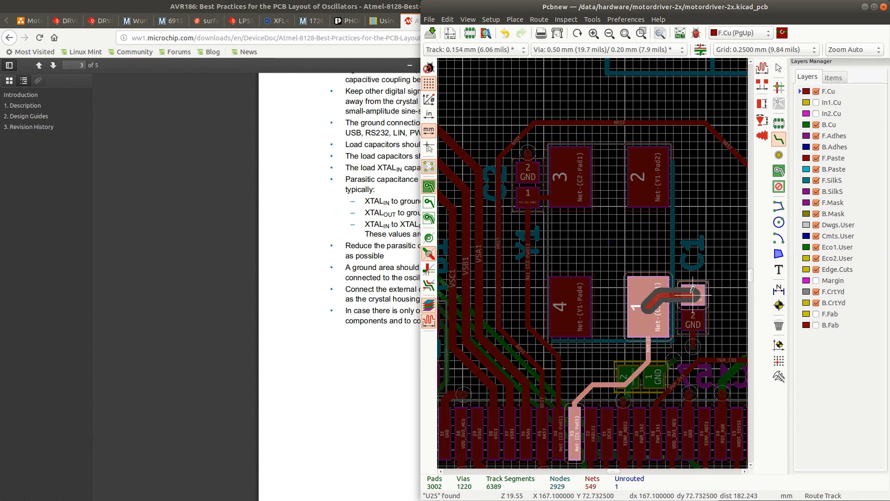
click(697, 302)
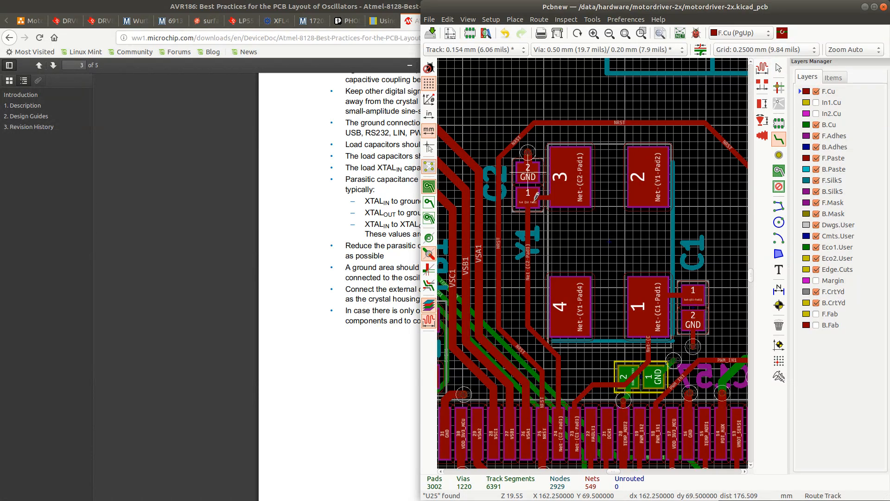
Look over the routed crystal area, then switch to Firefox and check it against the AVR186 oscillator layout guidelines
scroll(608, 223, down, 3)
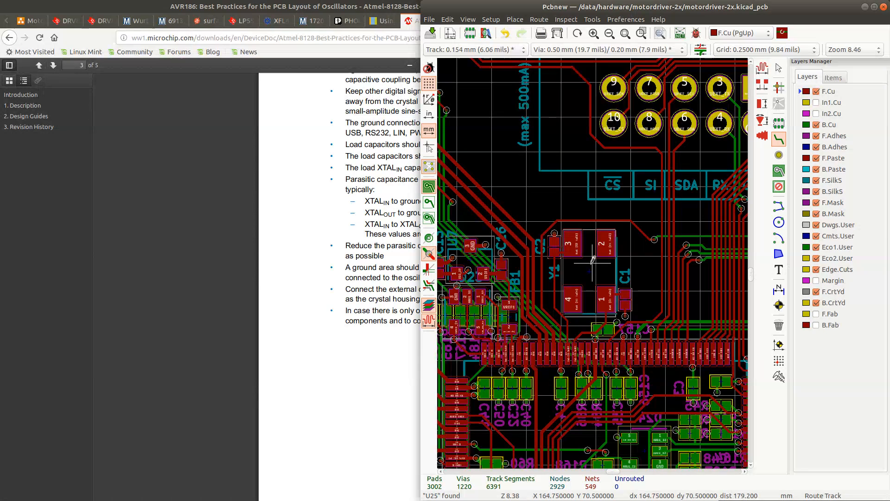
key(alt+Tab)
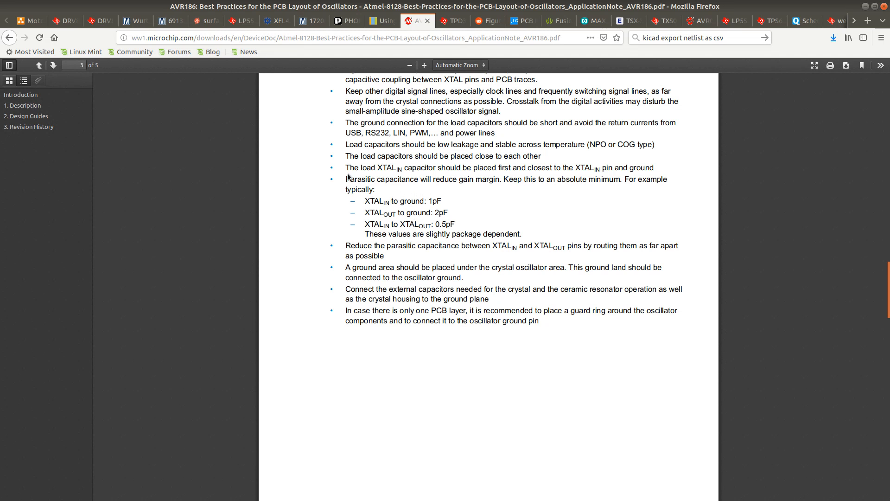
scroll(348, 177, up, 1)
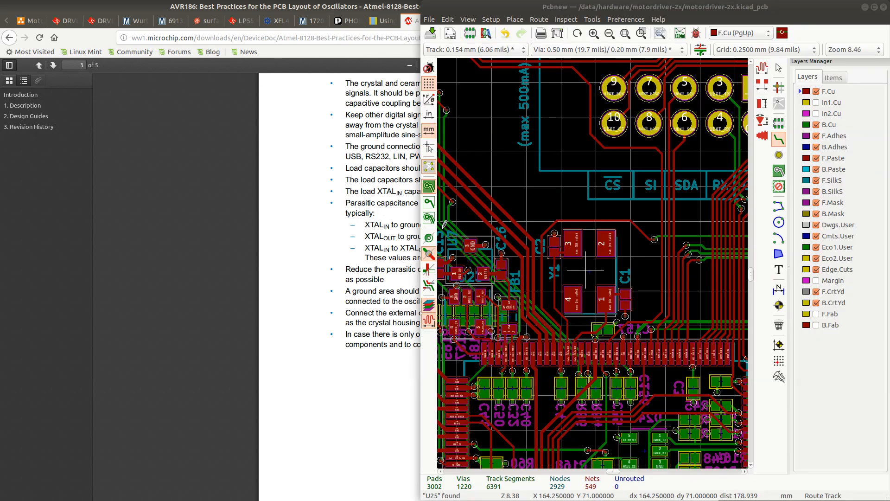
Route Net-(C2-Pad1) on F.Cu from its vertical track to crystal Y1 pad 3, and delete the straight segment leading to C2 pad 1
key(alt+Tab)
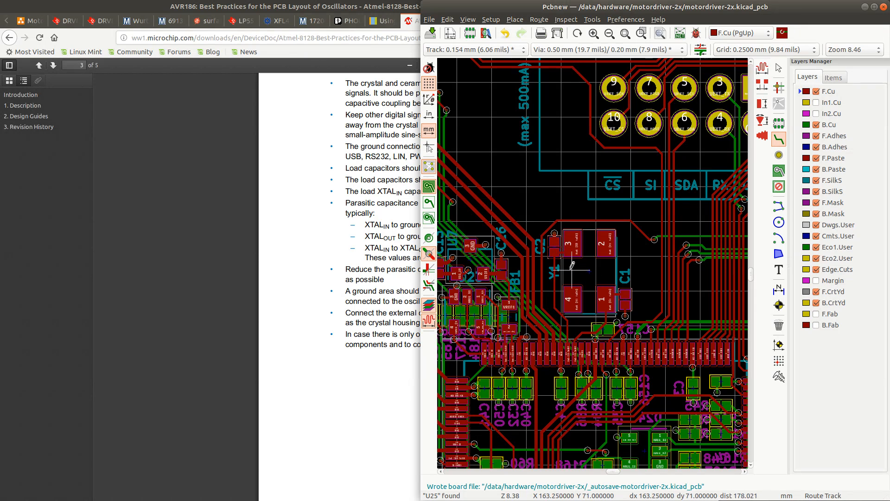
click(371, 212)
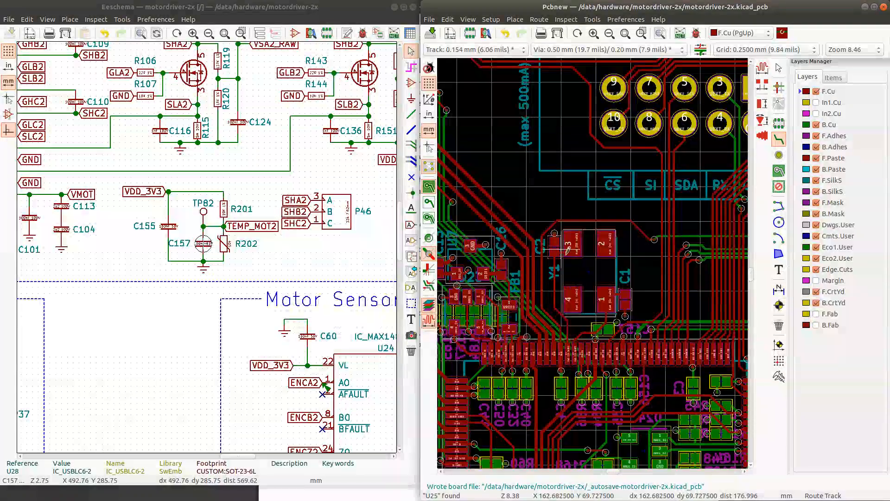
scroll(573, 265, up, 1)
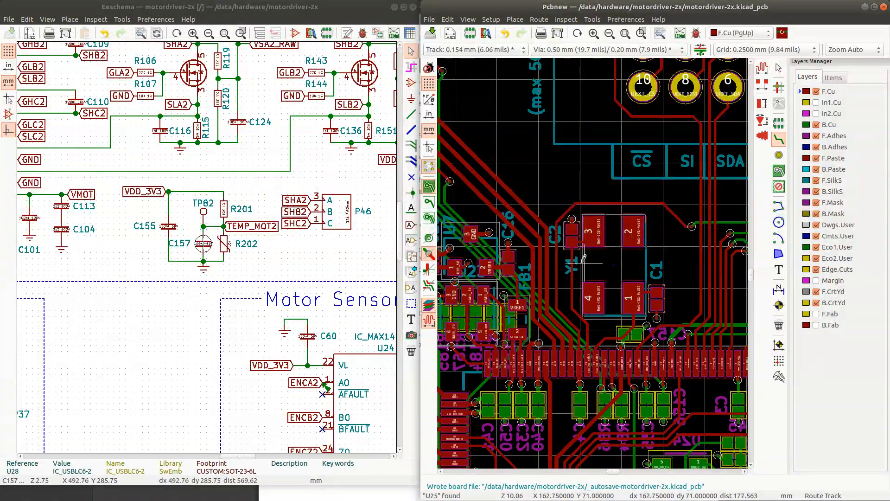
scroll(585, 262, up, 5)
click(575, 292)
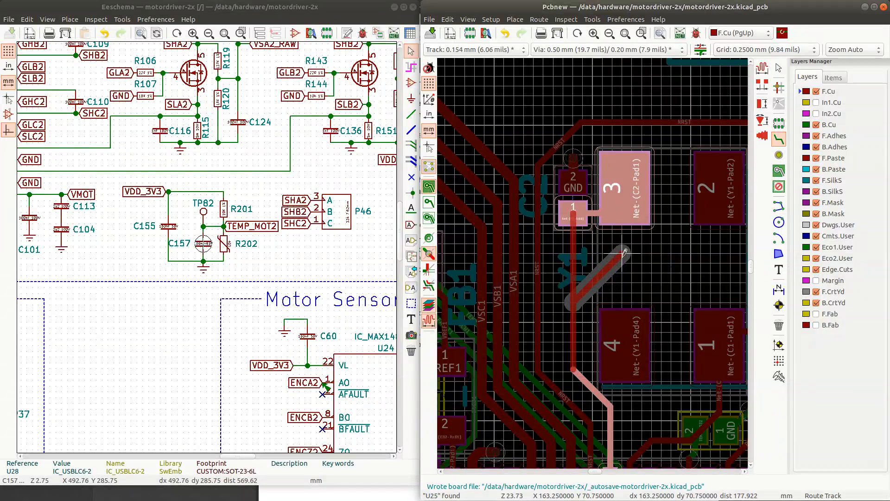
click(625, 204)
key(Escape)
click(575, 256)
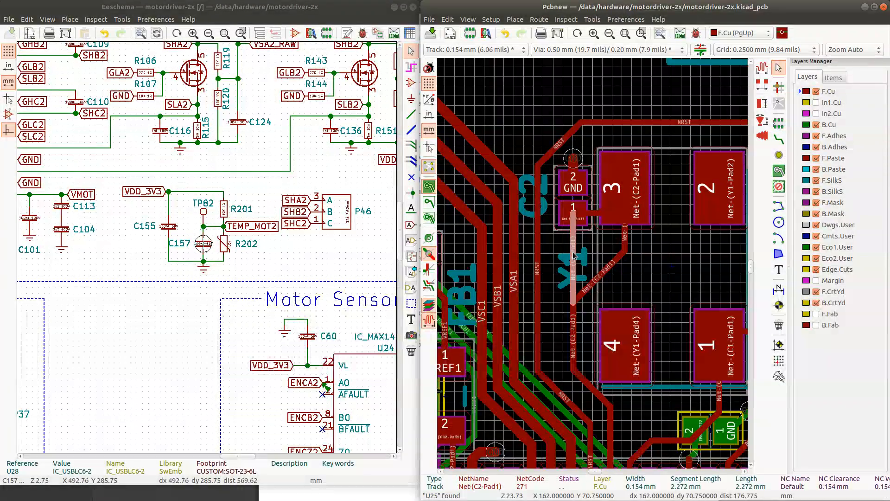
key(Delete)
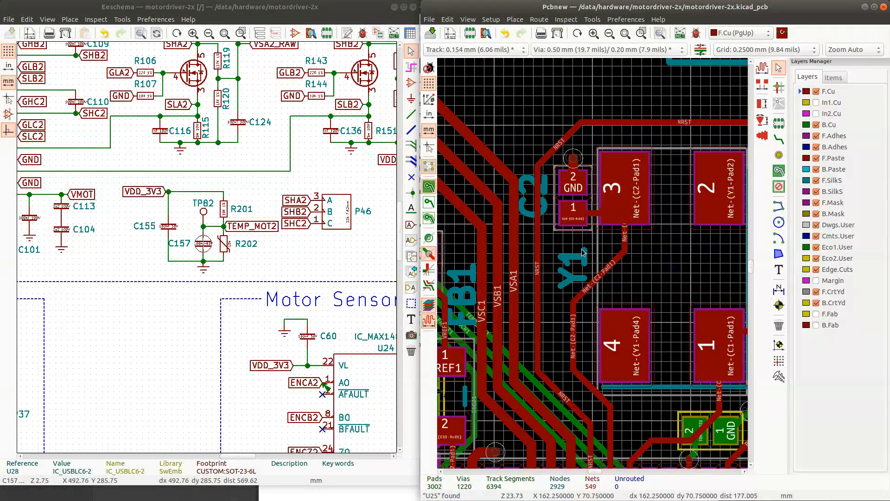
Check the AVR186 guidelines in Firefox, then return to Pcbnew, show the In1.Cu layer and inspect the plane under the crystal and microcontroller pins
click(399, 493)
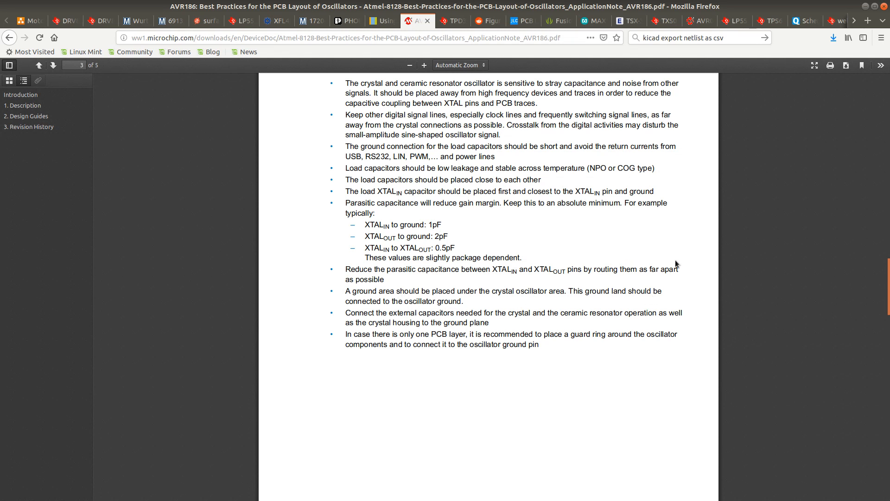
key(alt+Tab)
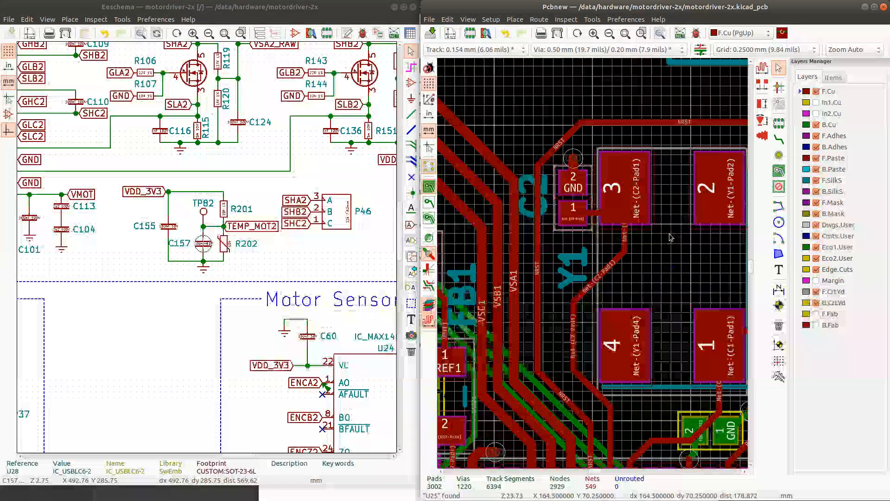
scroll(671, 237, down, 3)
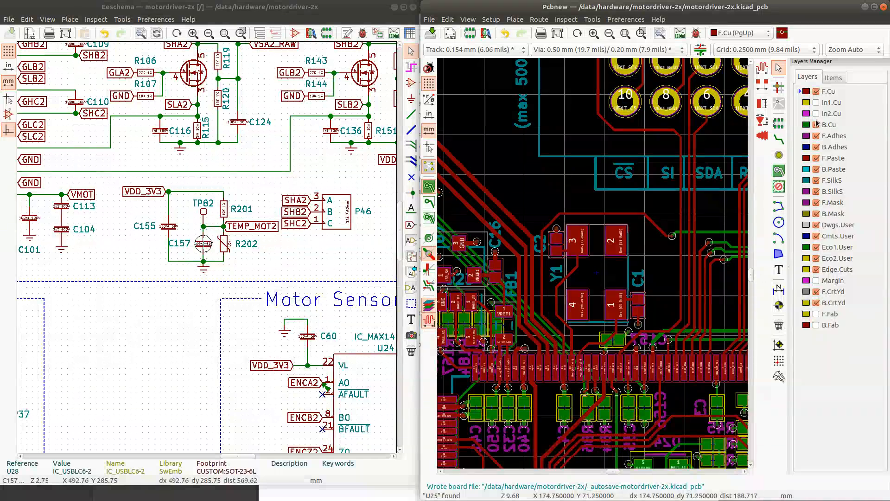
click(816, 103)
scroll(595, 268, up, 5)
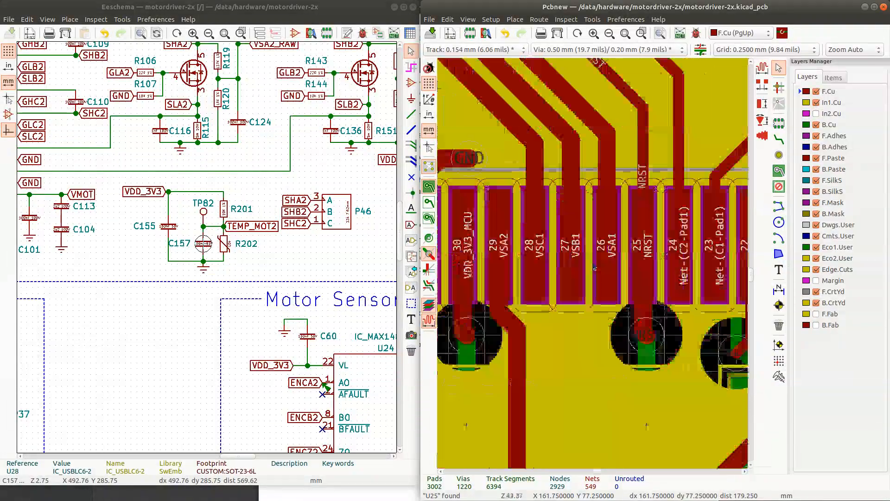
scroll(663, 266, down, 3)
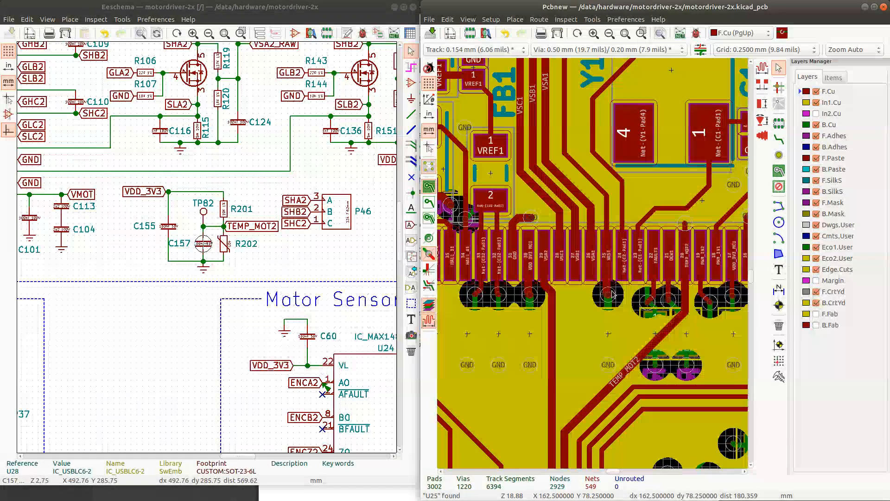
scroll(612, 294, down, 1)
scroll(591, 263, up, 1)
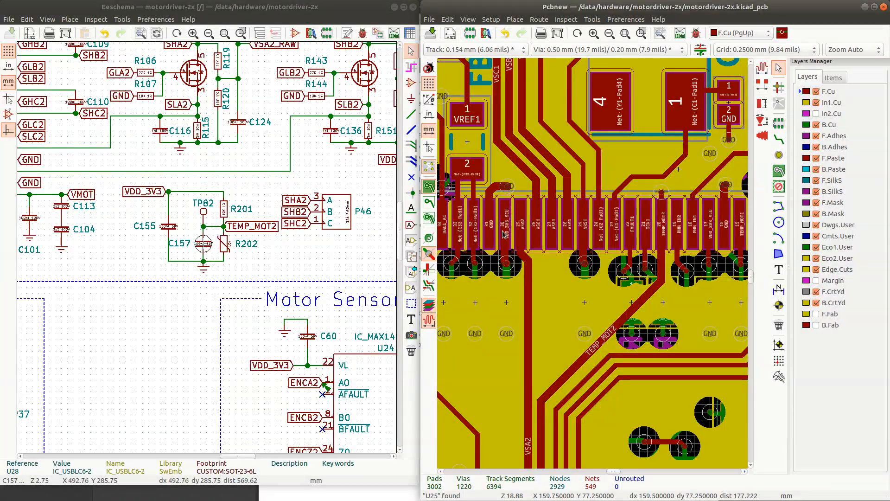
scroll(592, 265, down, 1)
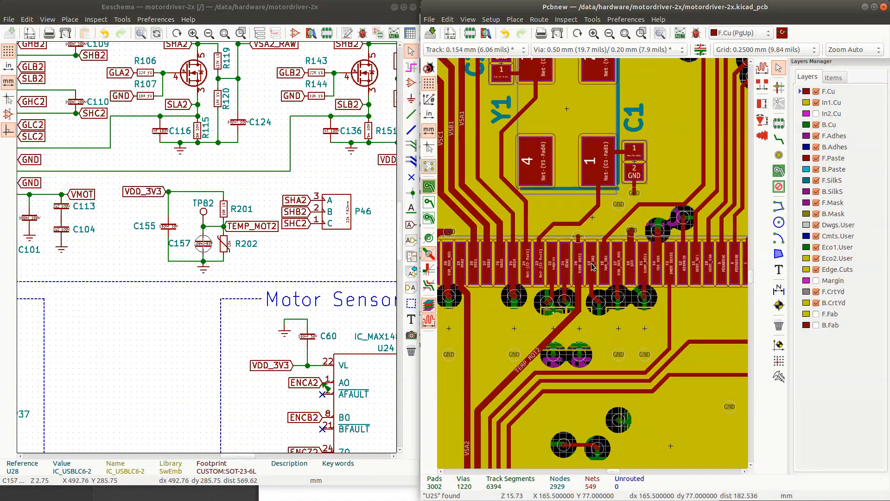
scroll(592, 266, down, 2)
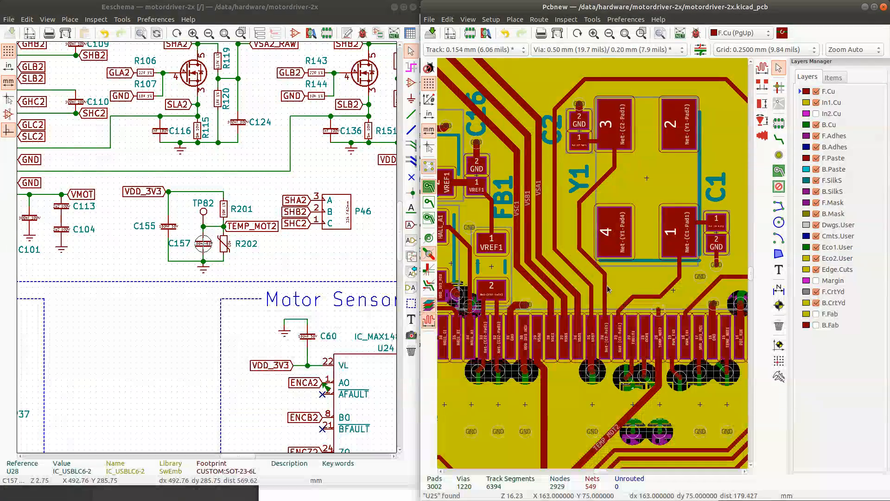
Reread the AVR186 Design Guides in Firefox on oscillator ground areas and load capacitor grounding, comparing them with the board in Pcbnew
key(alt+Tab)
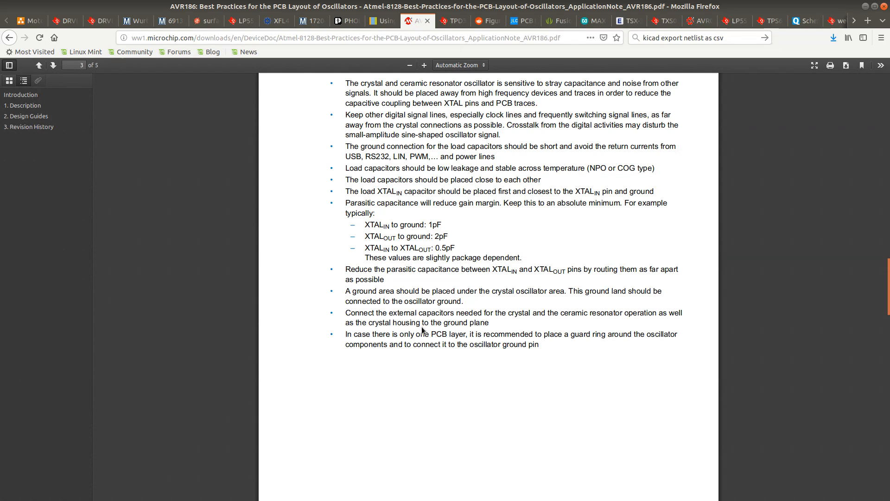
key(alt+Tab)
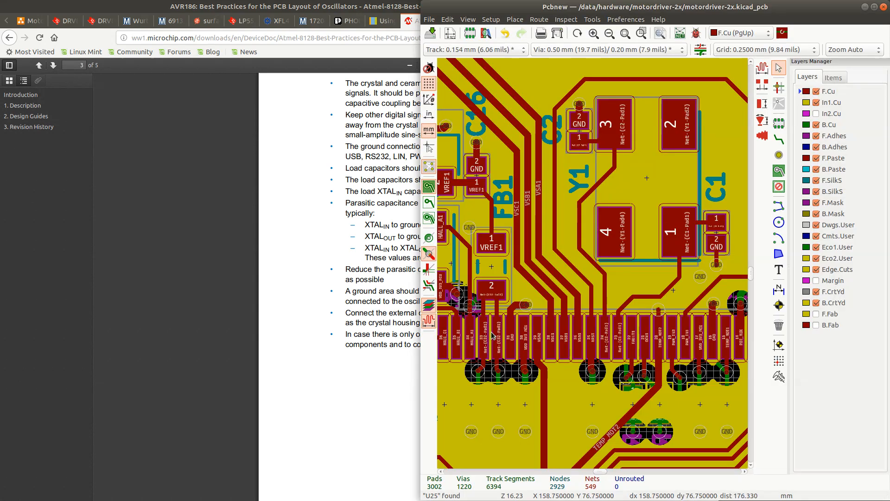
click(323, 356)
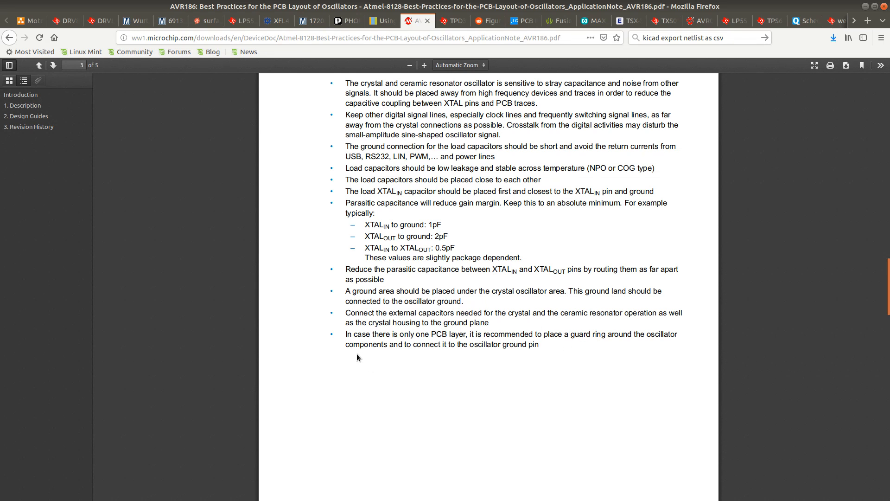
scroll(471, 320, down, 3)
scroll(467, 323, up, 4)
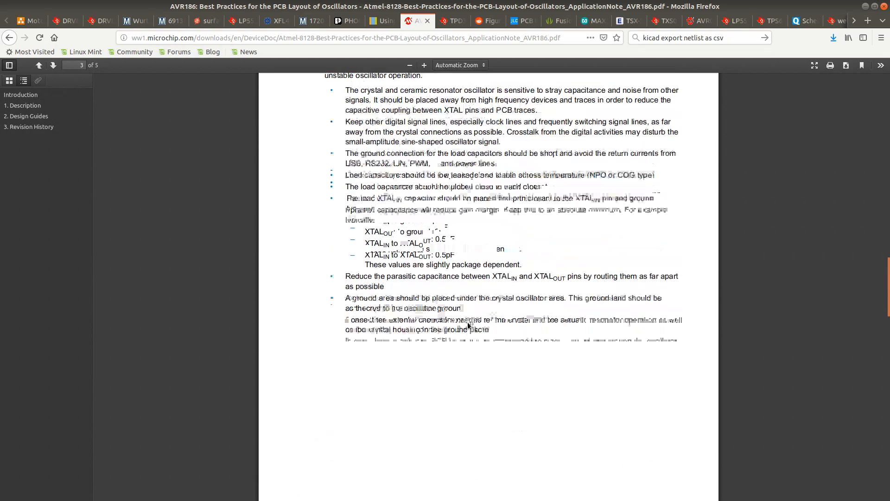
key(alt+Tab)
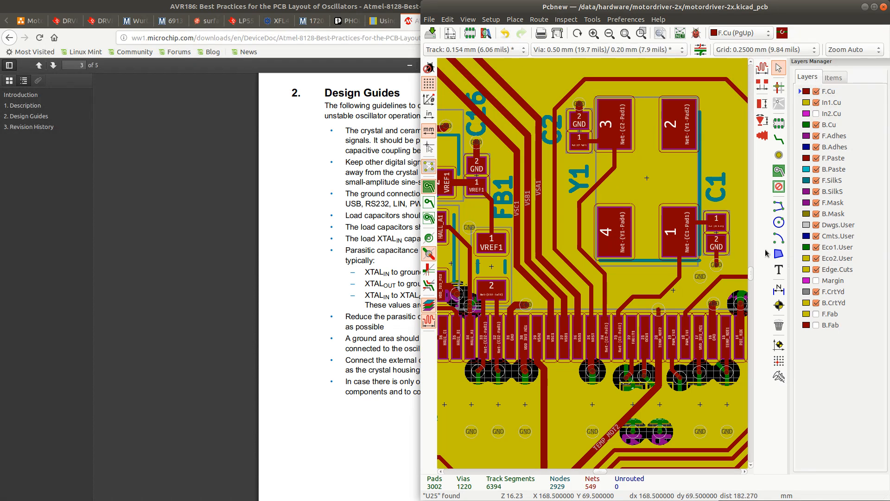
Draw a rectangular GND copper zone on F.Cu, about 7 by 9 mm, around crystal Y1 and load capacitors C1 and C2
click(779, 170)
scroll(590, 272, down, 3)
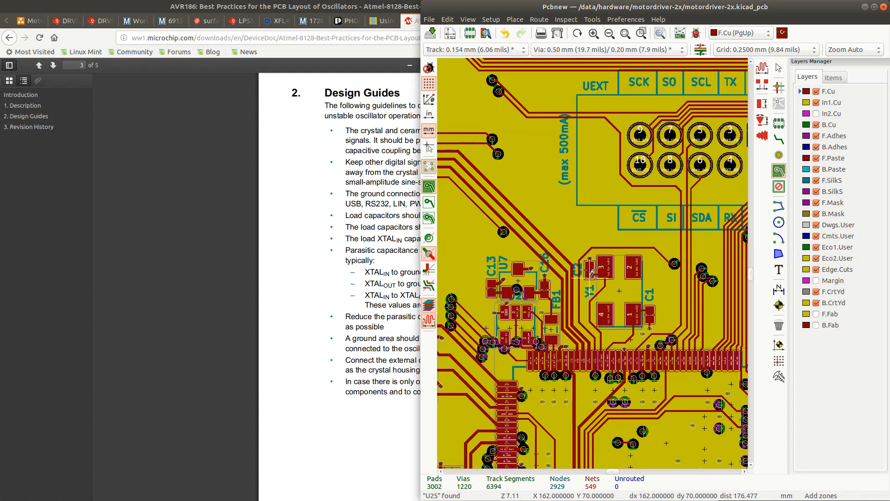
scroll(590, 272, up, 3)
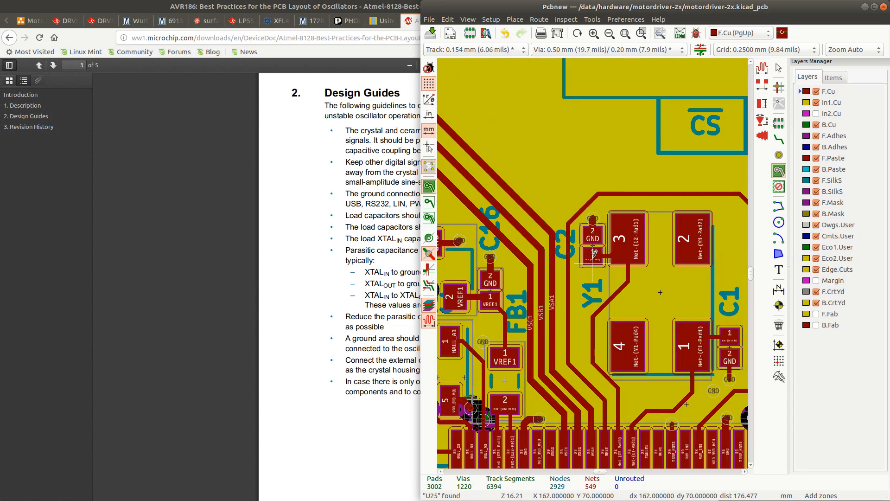
click(565, 190)
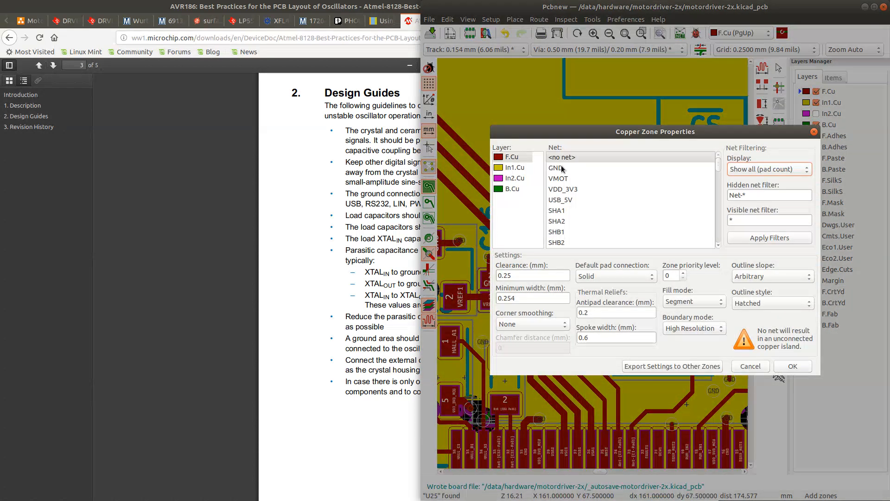
click(559, 167)
click(791, 366)
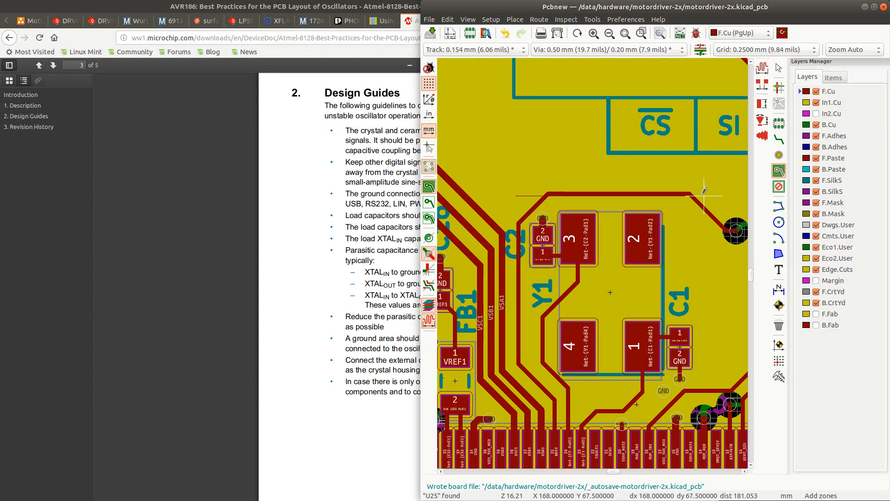
click(710, 196)
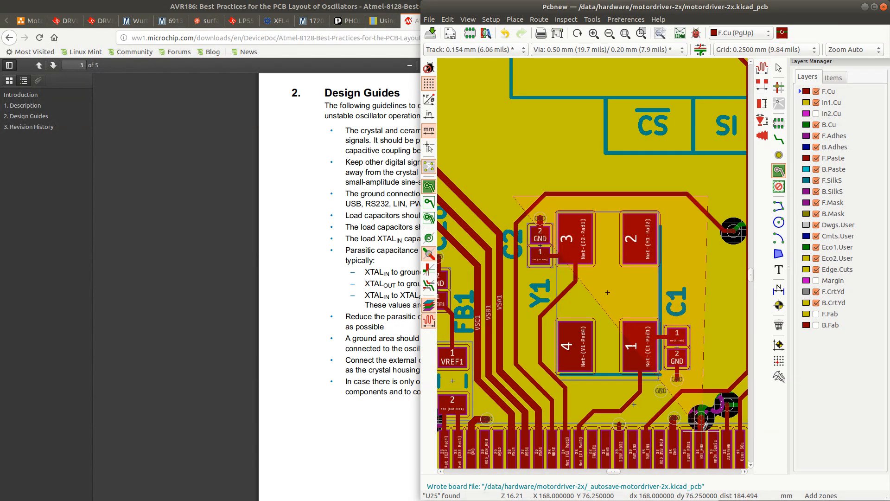
click(707, 426)
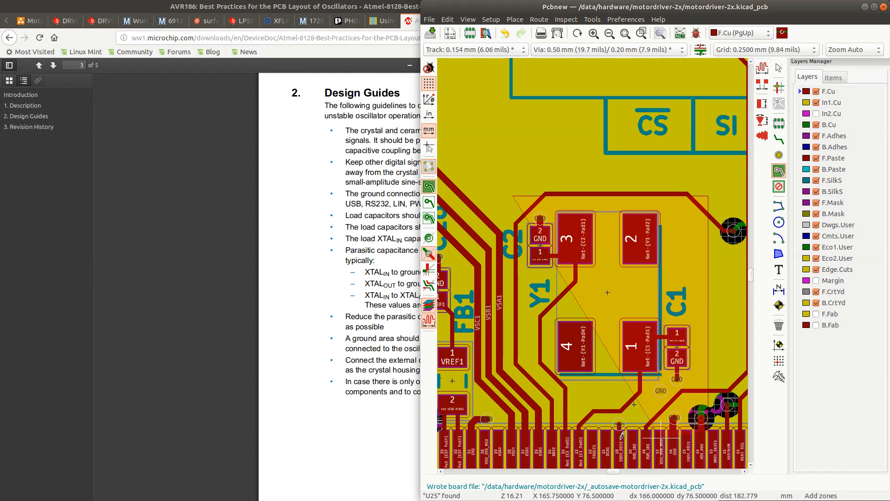
double_click(513, 417)
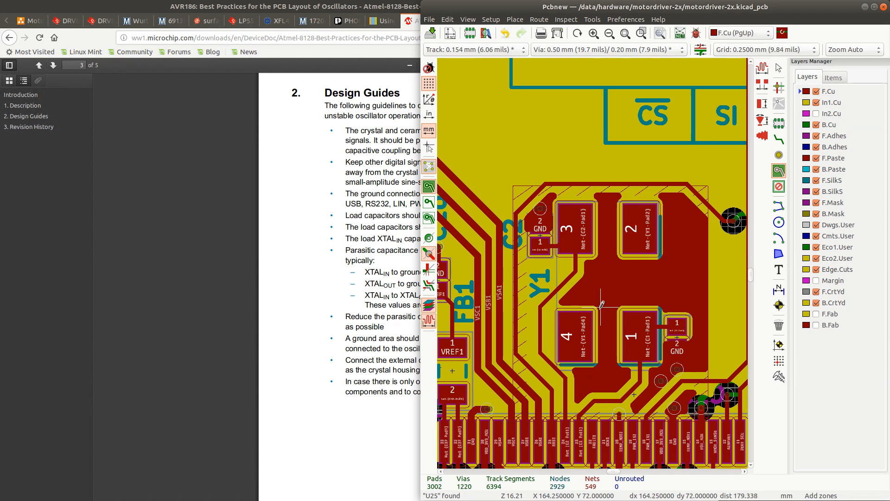
Place seven 0.50/0.20 mm GND vias beside C2, left of pad 4 and between and around the Y1 pads, and refill all zones
click(778, 155)
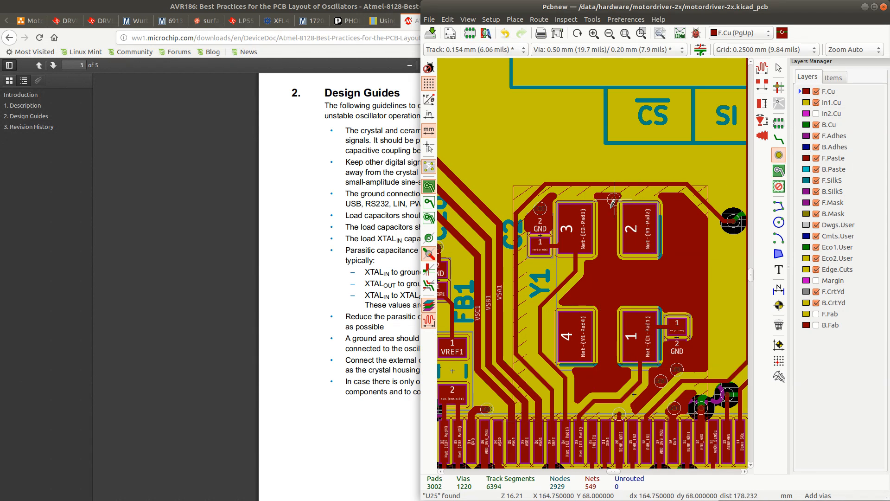
click(540, 266)
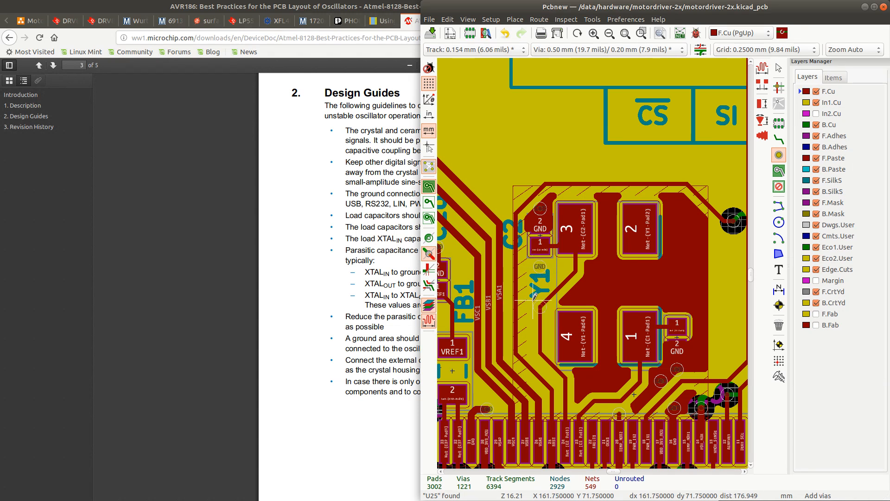
click(526, 347)
click(526, 314)
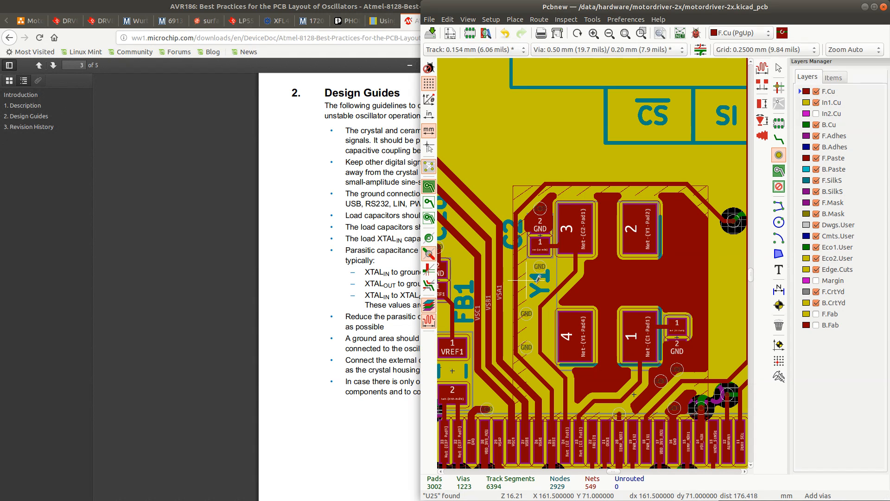
click(607, 280)
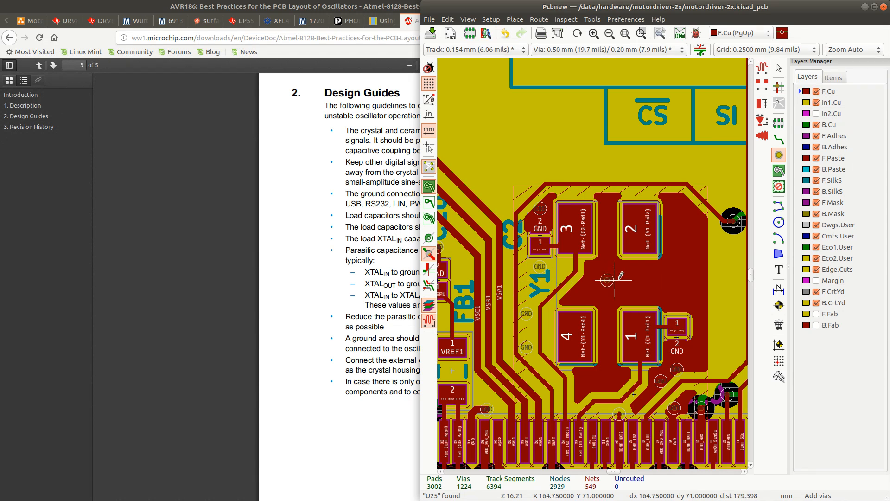
click(687, 279)
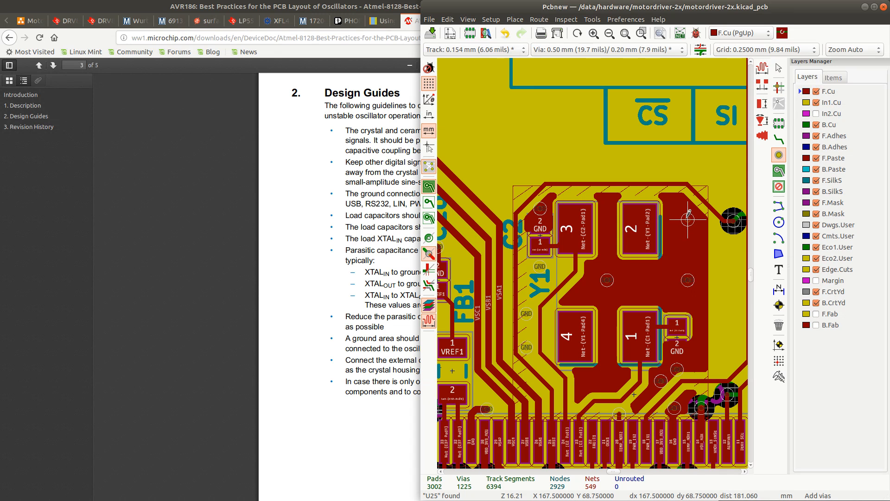
click(688, 219)
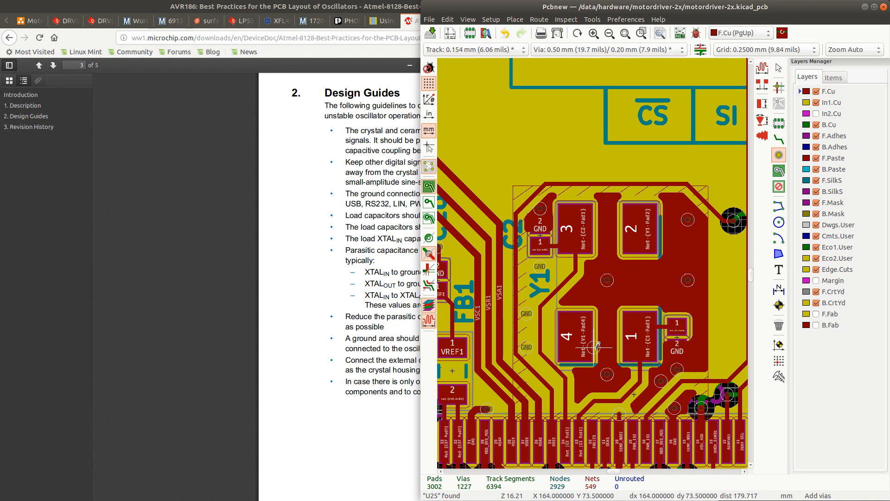
key(b)
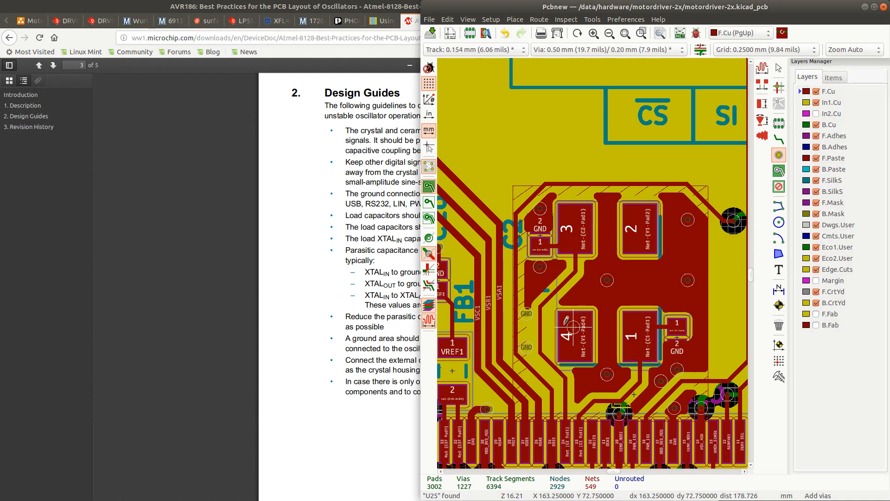
scroll(601, 314, down, 3)
scroll(593, 258, up, 3)
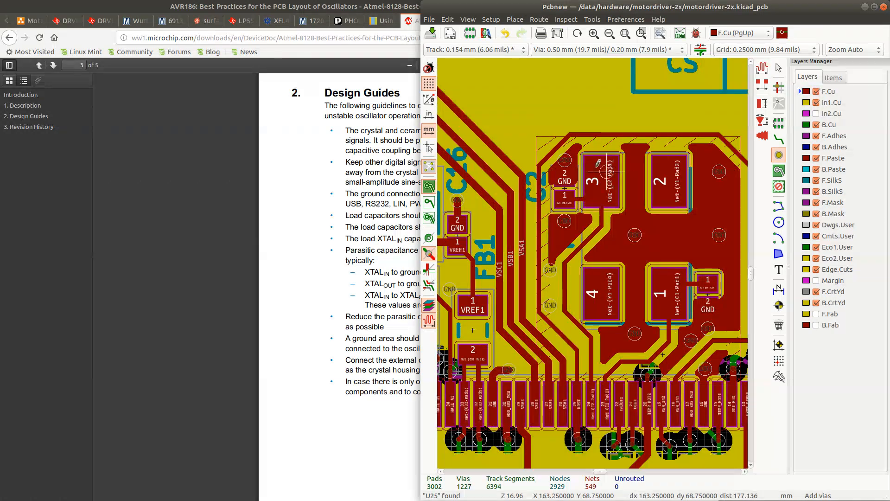
key(Escape)
Open the properties of the F.Cu GND zone around Y1 and check its clearance setting
click(554, 139)
click(566, 160)
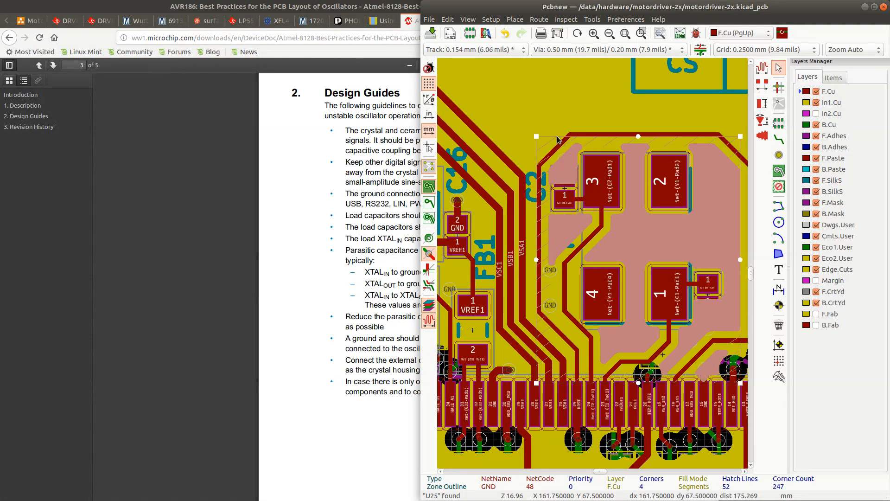
key(e)
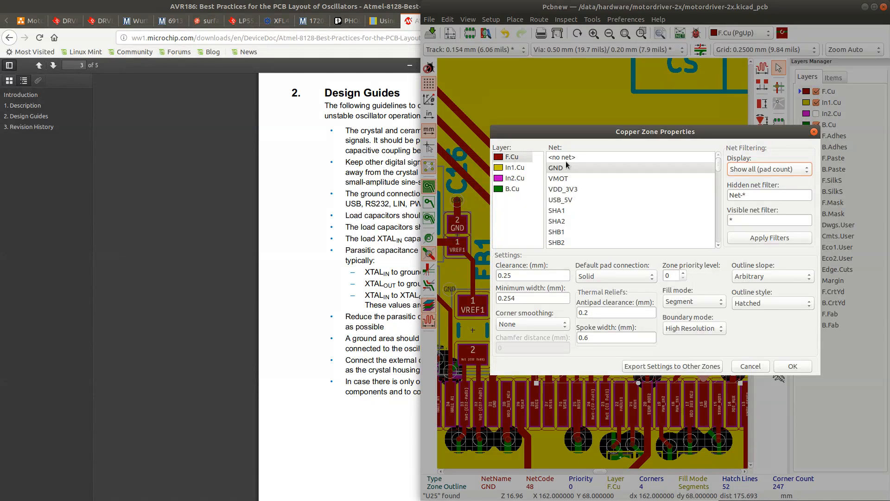
click(513, 275)
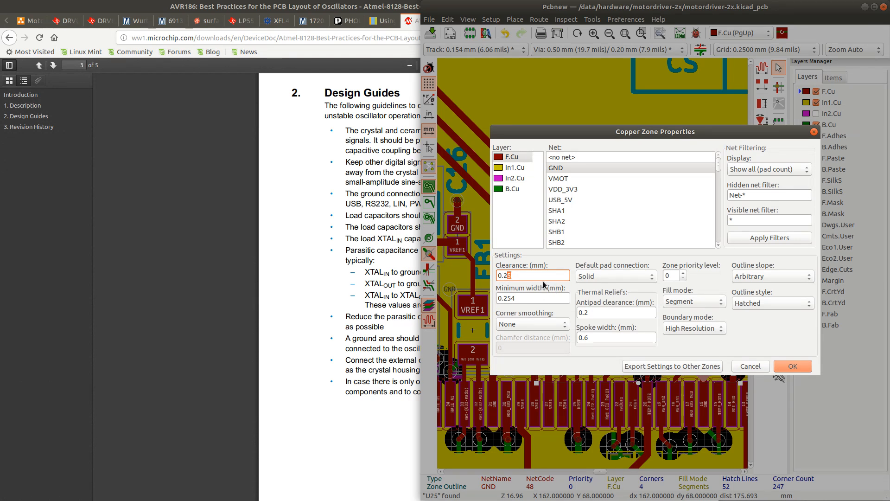
click(777, 365)
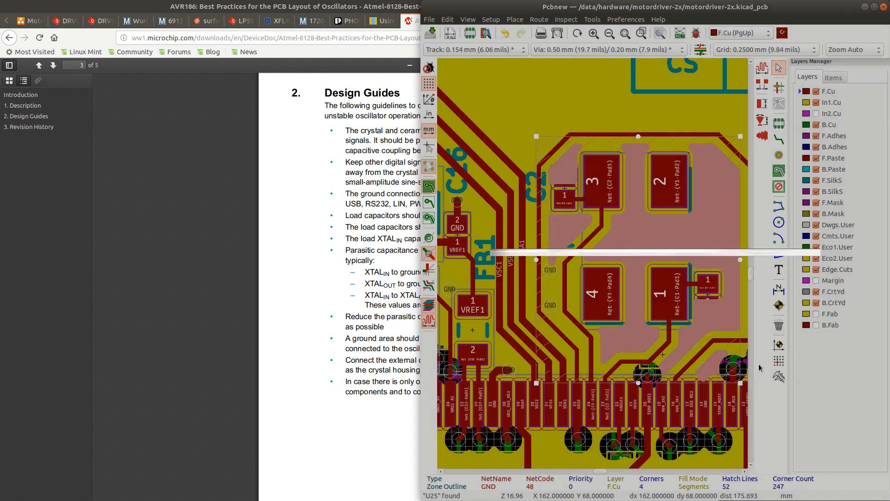
Try to drag the vertical Net-(C2-Pad1) track beside Y1 pad 4, and refine the grid to 0.0100 mm
scroll(586, 268, down, 2)
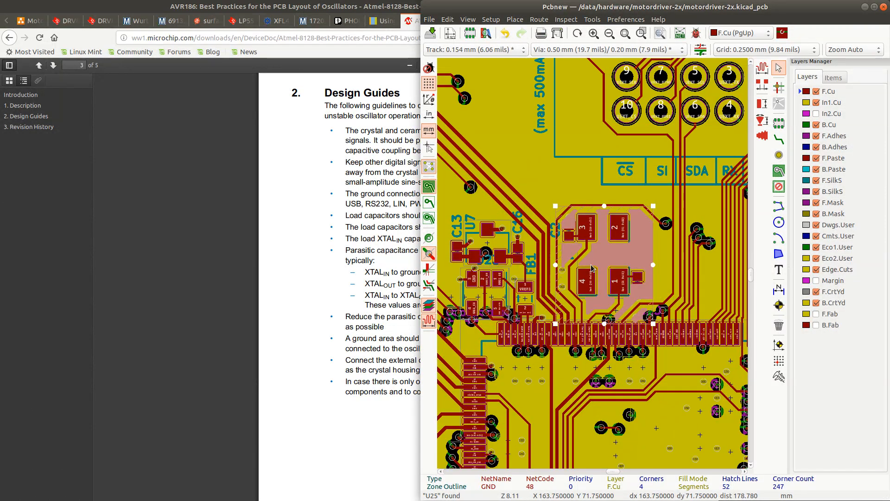
scroll(585, 267, up, 2)
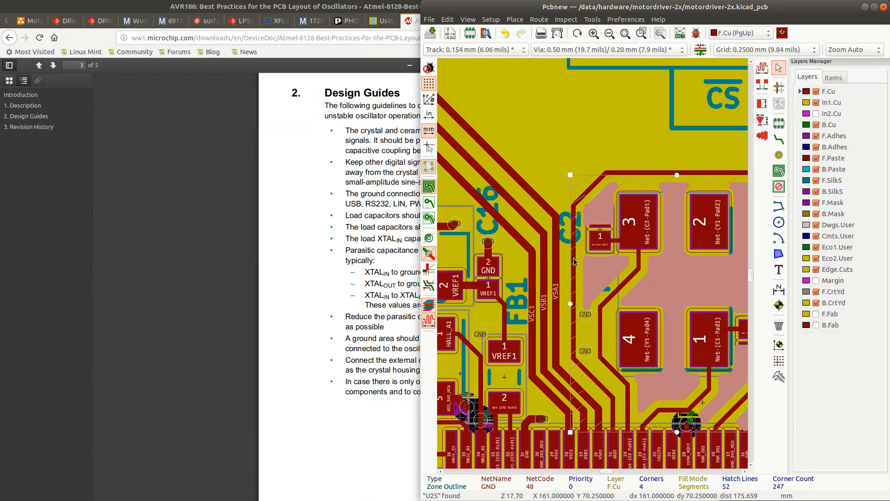
scroll(574, 262, down, 1)
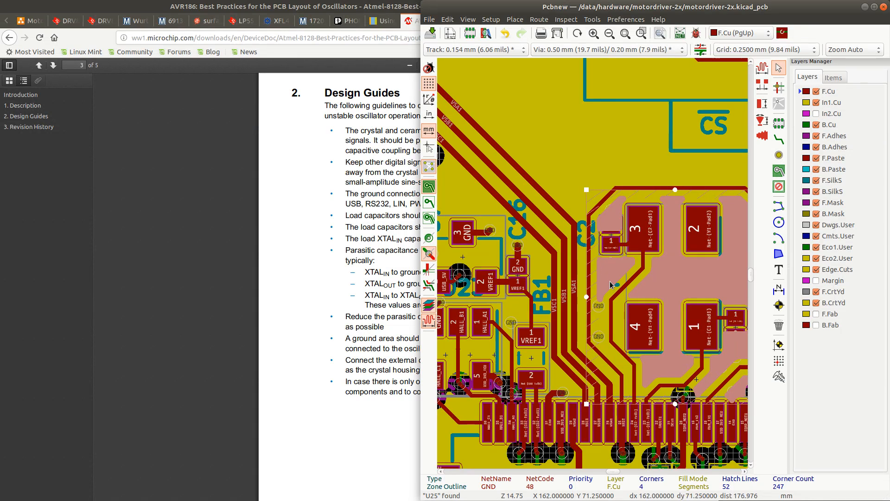
click(612, 316)
key(d)
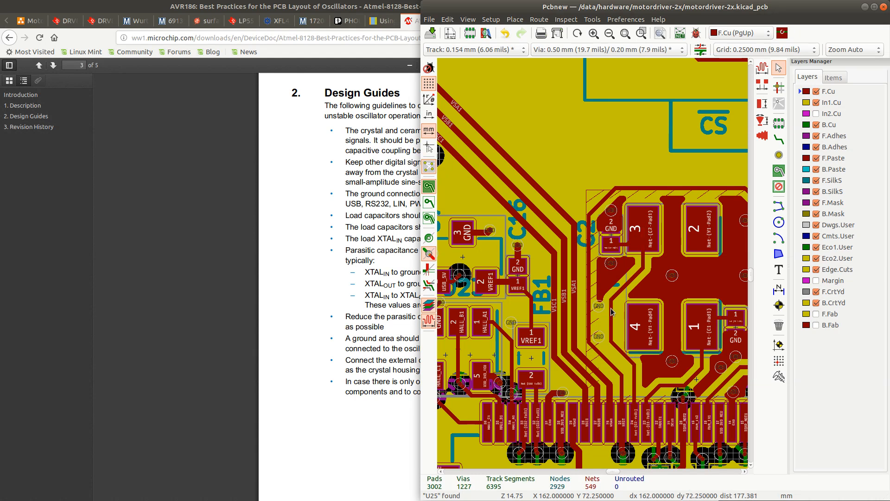
click(613, 320)
click(746, 50)
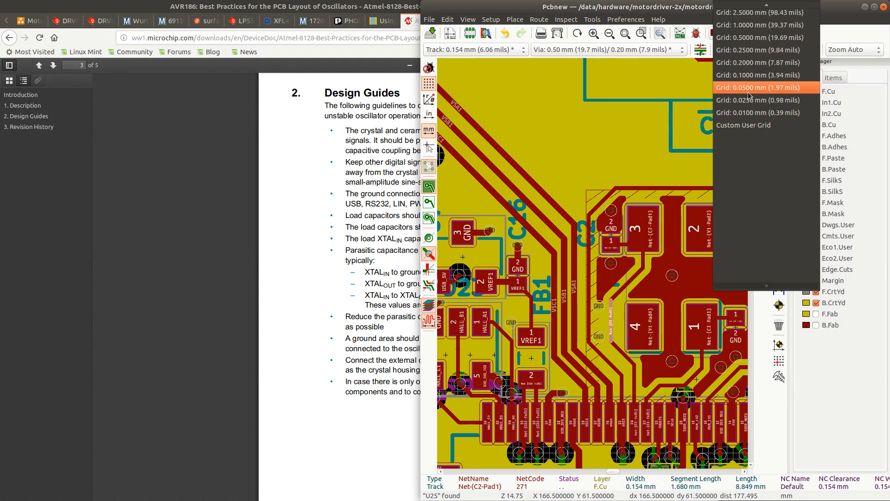
click(747, 112)
Drag the vertical Net-(C2-Pad1) track segment closer to Y1 pad 4 and refill all zones
scroll(611, 320, up, 3)
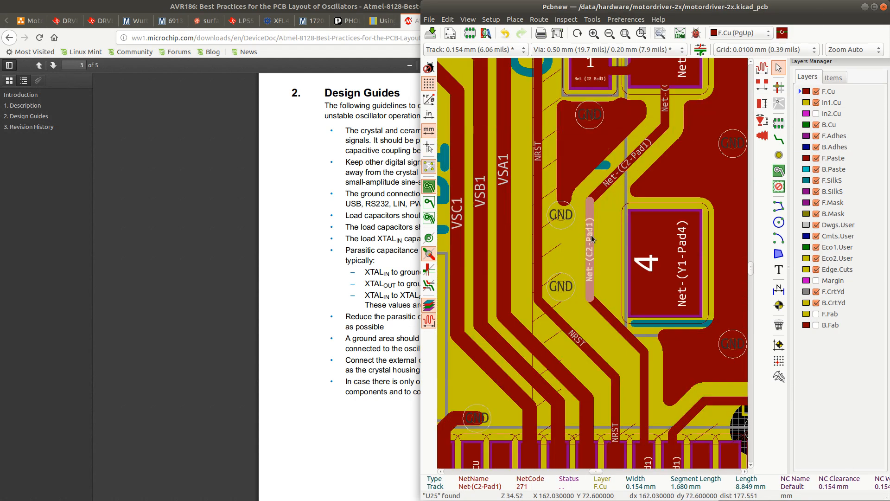
key(d)
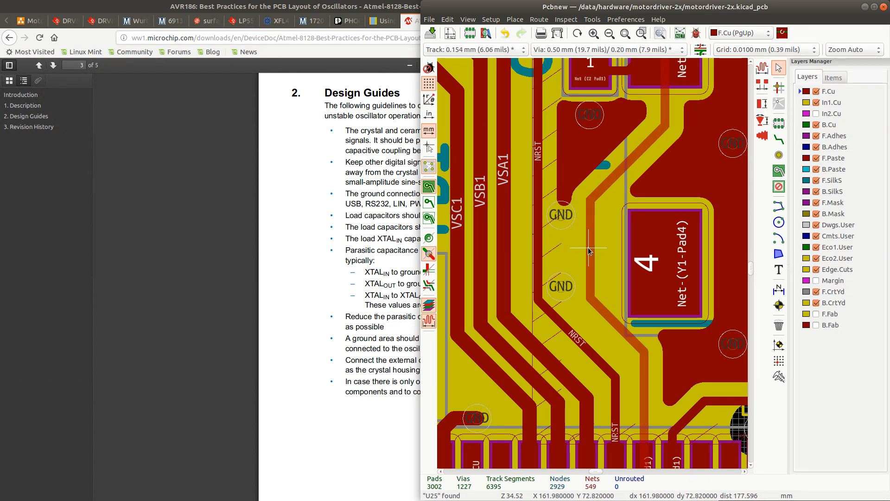
click(592, 230)
click(592, 230)
key(d)
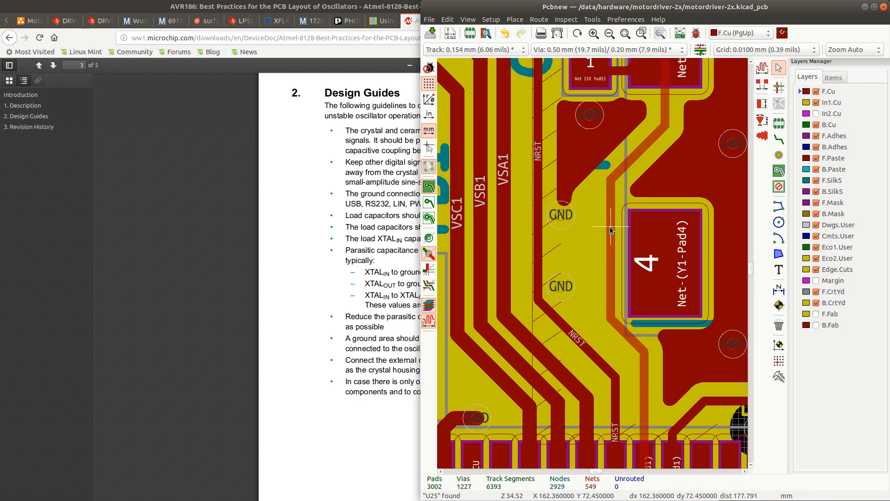
click(610, 227)
scroll(593, 268, down, 1)
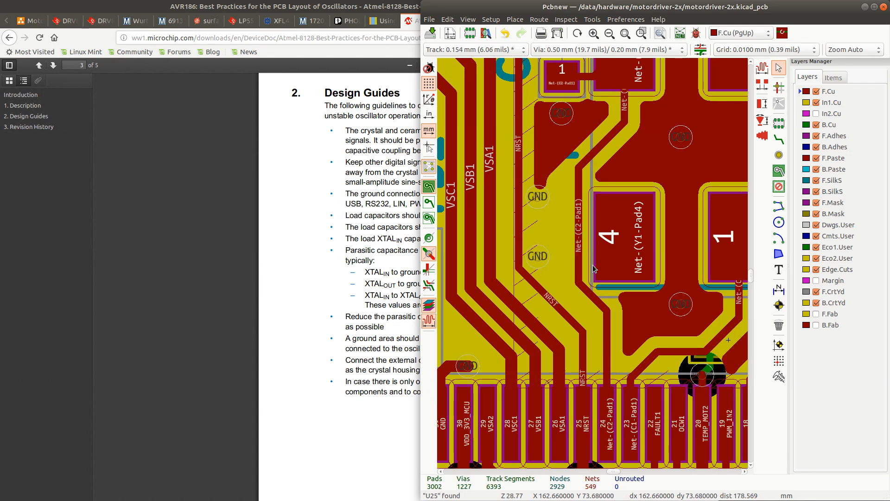
key(b)
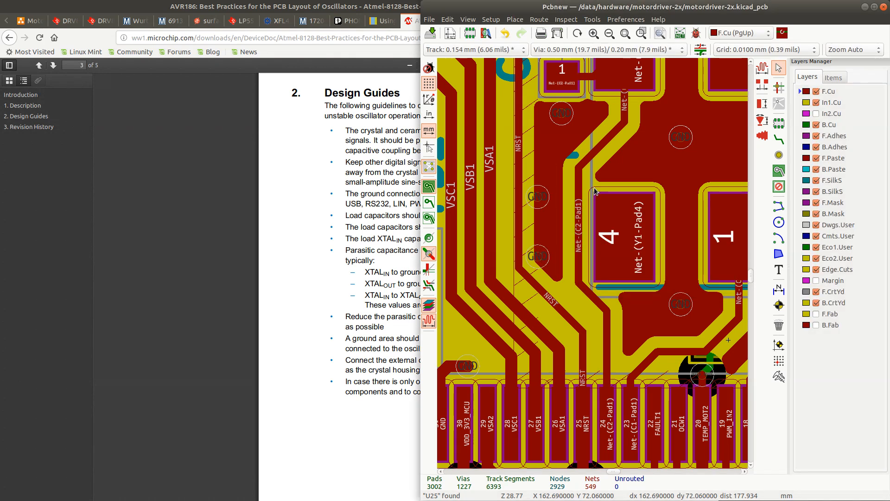
Extend the upper edge of the F.Cu GND zone outline outward by about 0.4 mm, beyond the horizontal NRST track
scroll(594, 270, down, 4)
scroll(599, 280, up, 1)
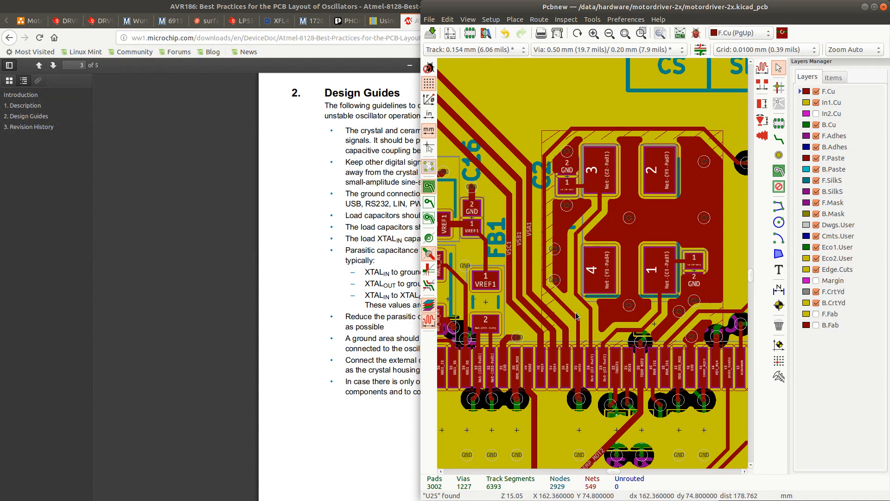
scroll(576, 316, up, 4)
scroll(614, 263, down, 6)
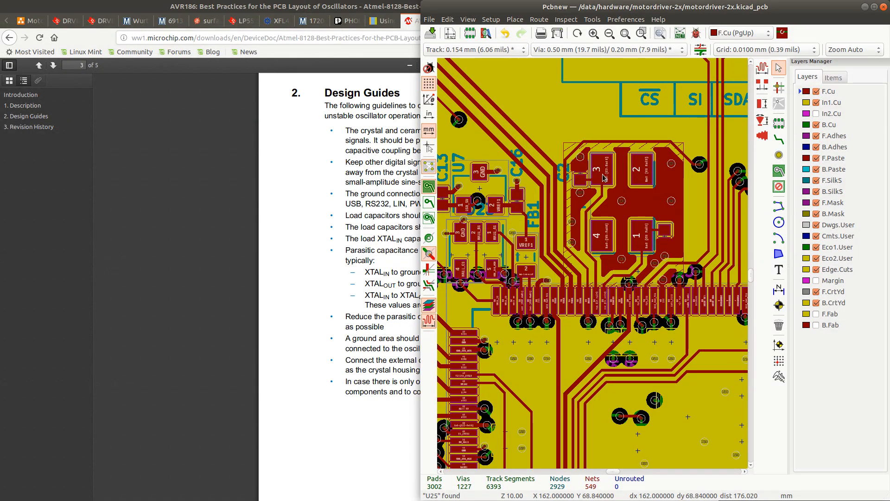
scroll(597, 201, up, 4)
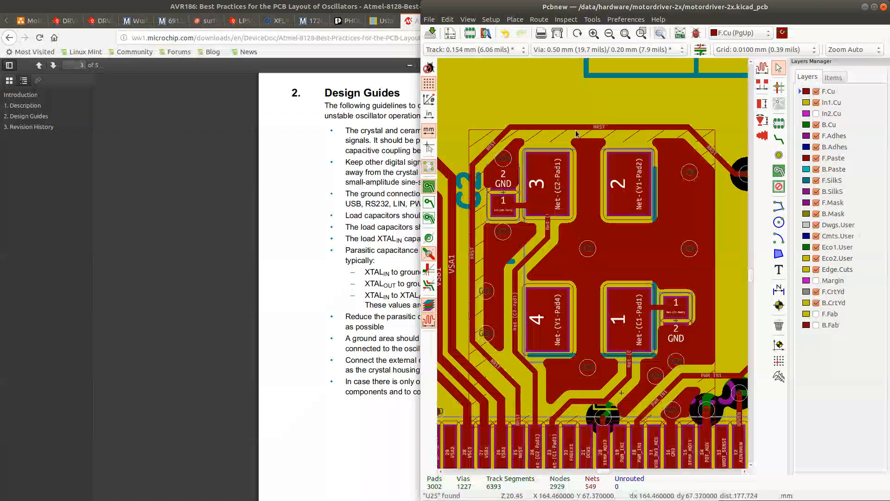
click(712, 133)
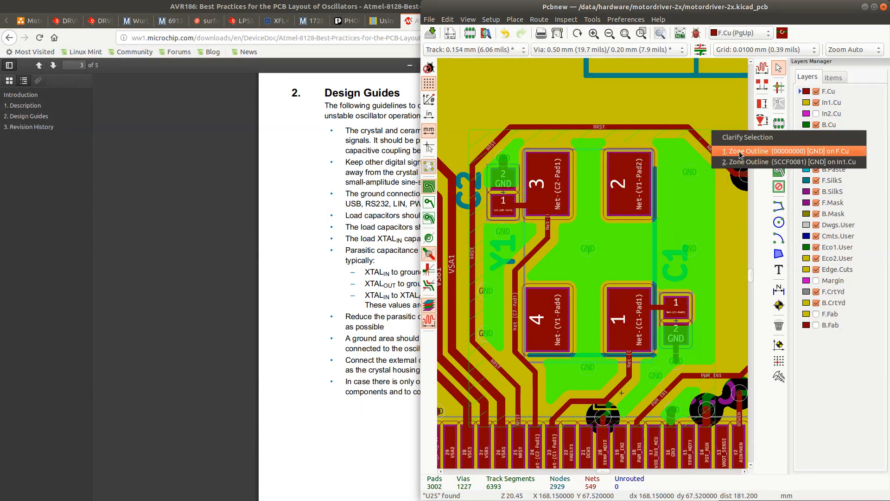
click(741, 155)
drag(592, 129, 592, 116)
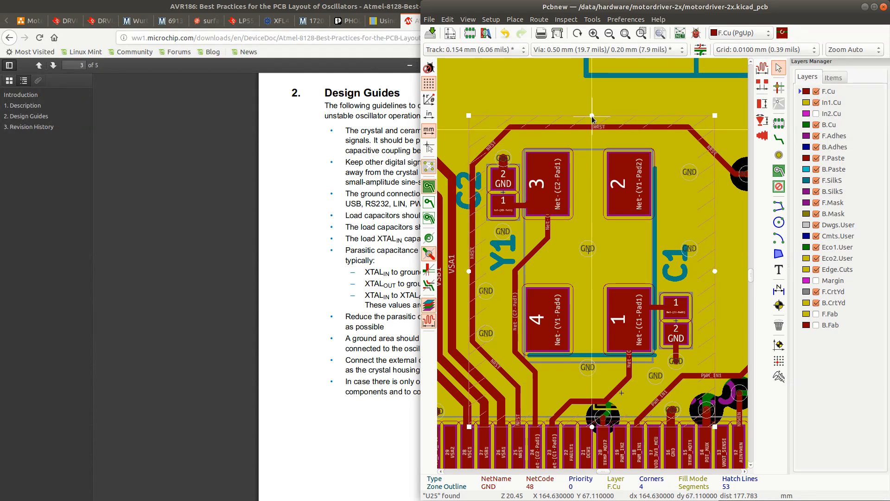
drag(588, 117, 589, 117)
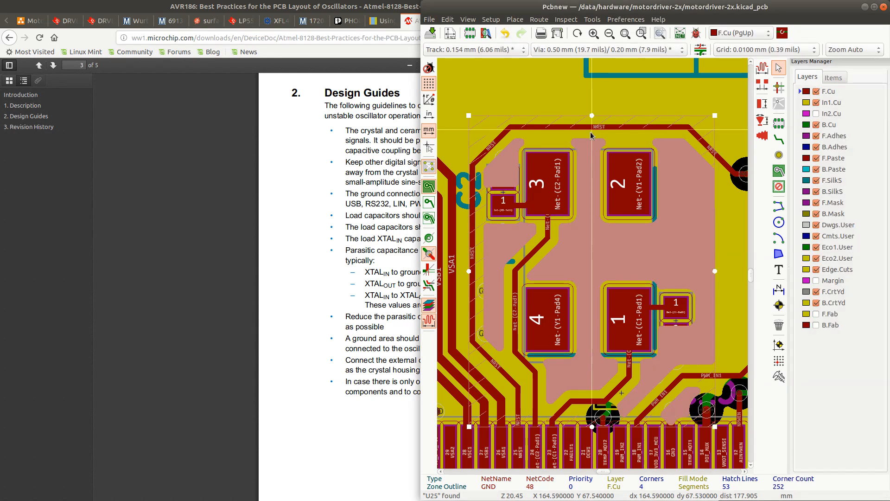
Drag the horizontal NRST track above Y1 and its diagonal near C2 outward from the crystal, and refill all zones
click(598, 126)
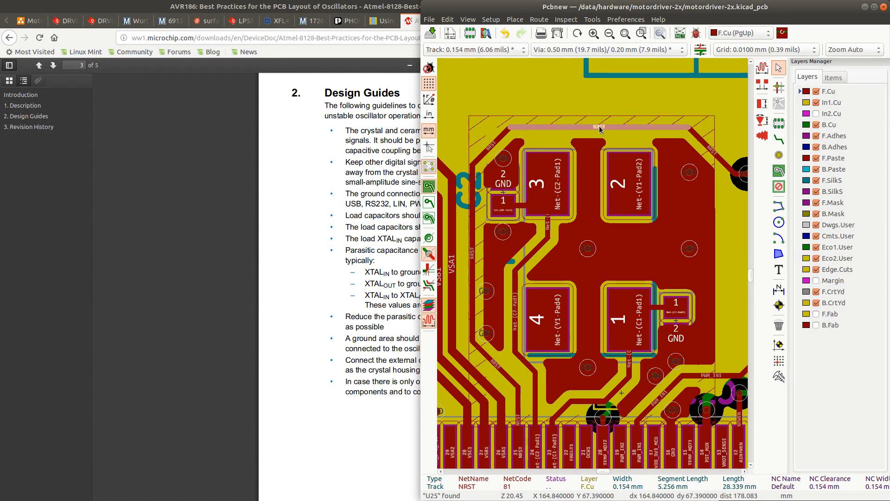
drag(598, 126, 599, 118)
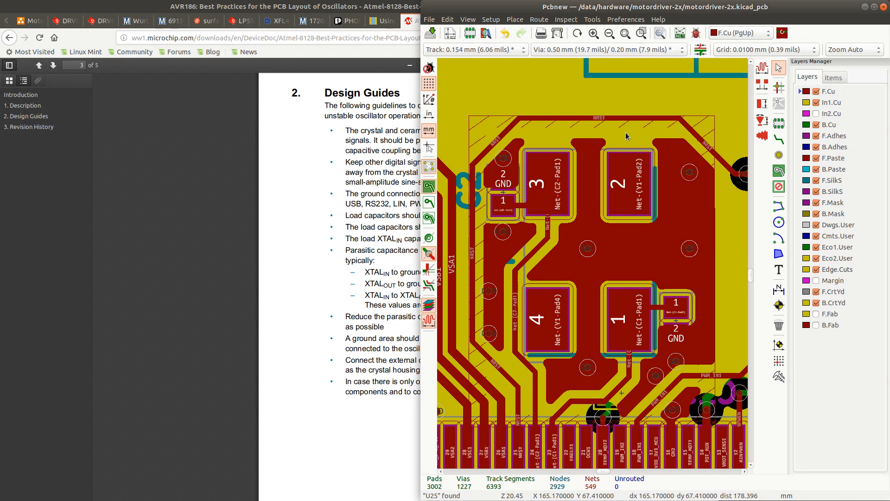
click(505, 130)
drag(506, 130, 494, 128)
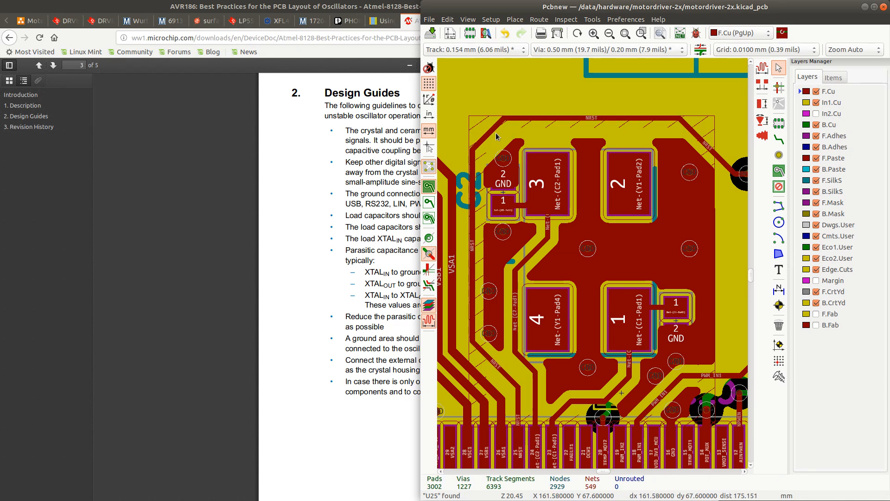
click(714, 152)
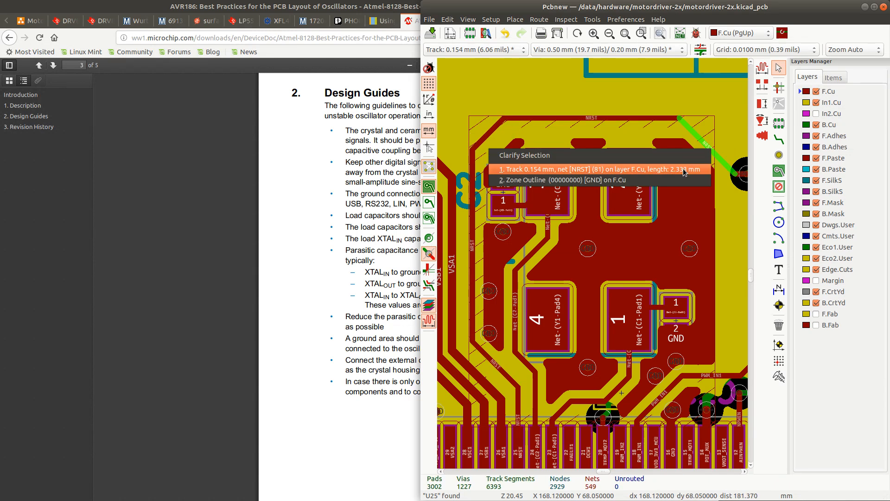
click(683, 108)
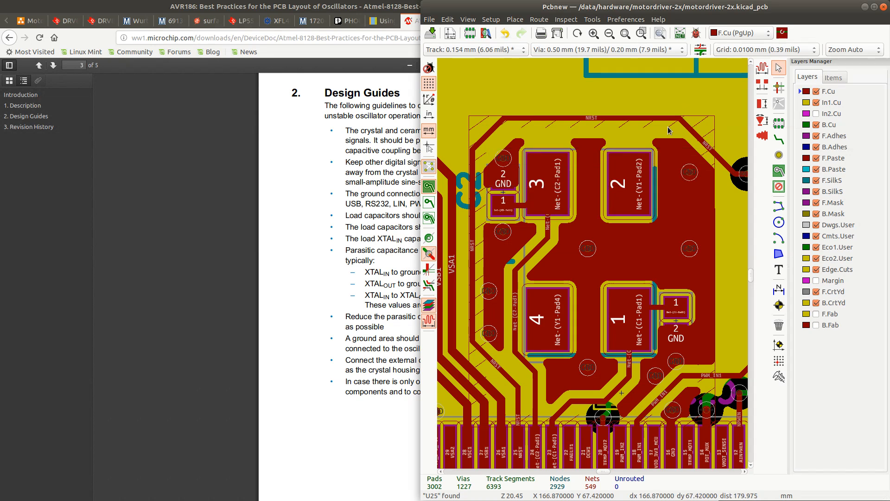
key(b)
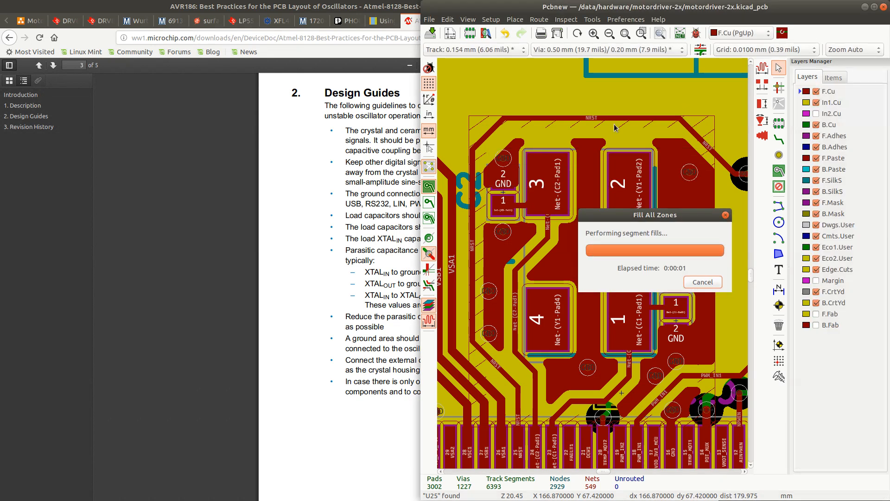
Check the refilled GND area around Y1, C1 and C2, and save the board
scroll(600, 298, down, 5)
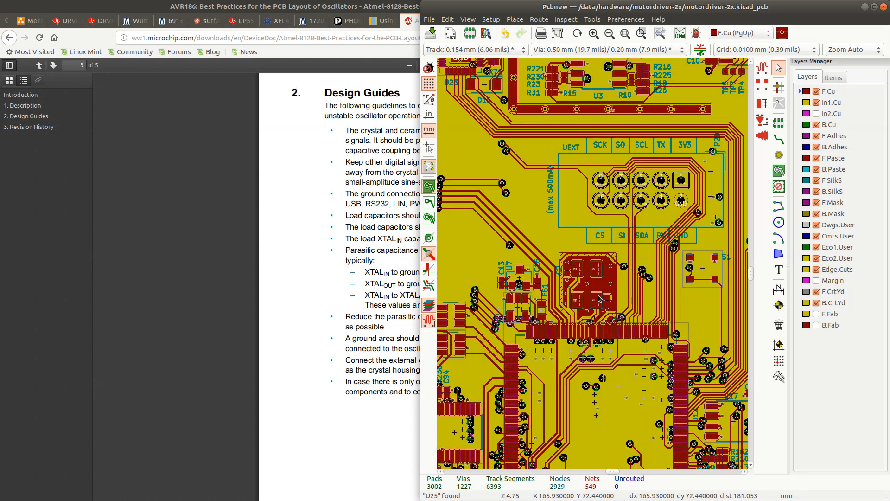
scroll(599, 298, up, 3)
scroll(591, 273, down, 3)
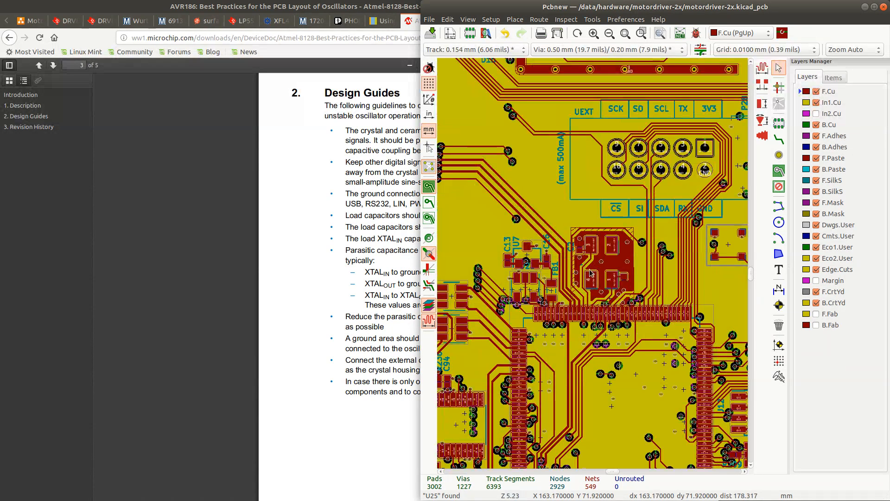
scroll(590, 273, up, 3)
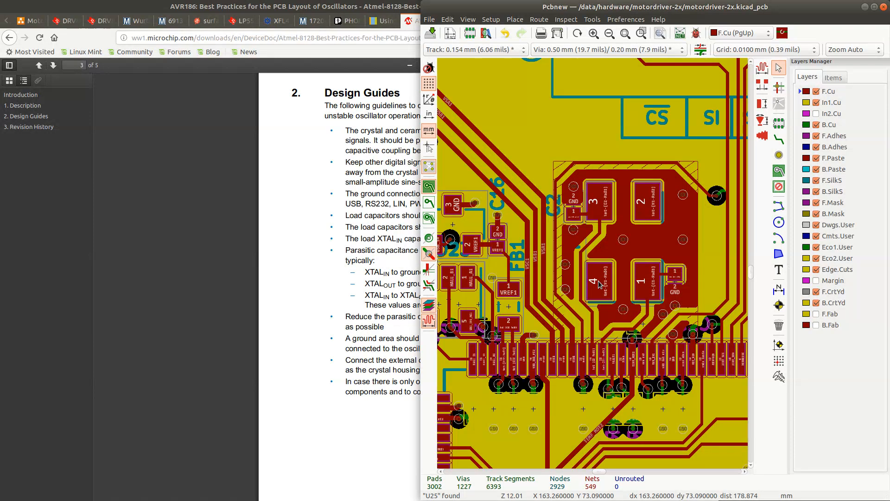
scroll(598, 284, down, 2)
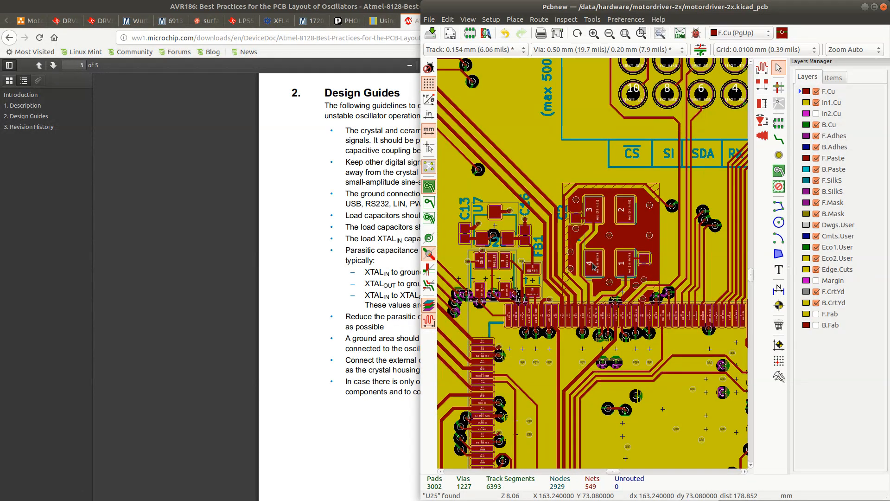
scroll(593, 265, up, 4)
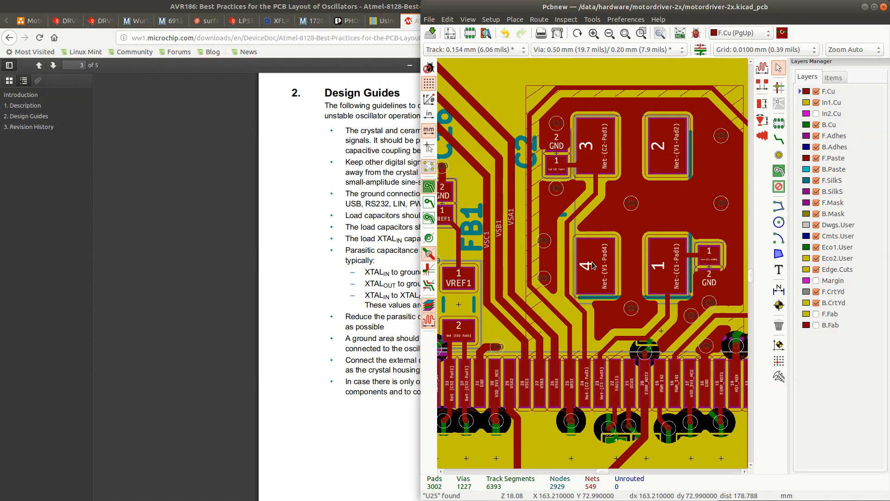
key(ctrl+s)
Switch to Firefox, recheck the AVR186 Design Guides and review the oscillator layout section and Figures 4 and 5 in NXP's AN2500
key(alt+Tab)
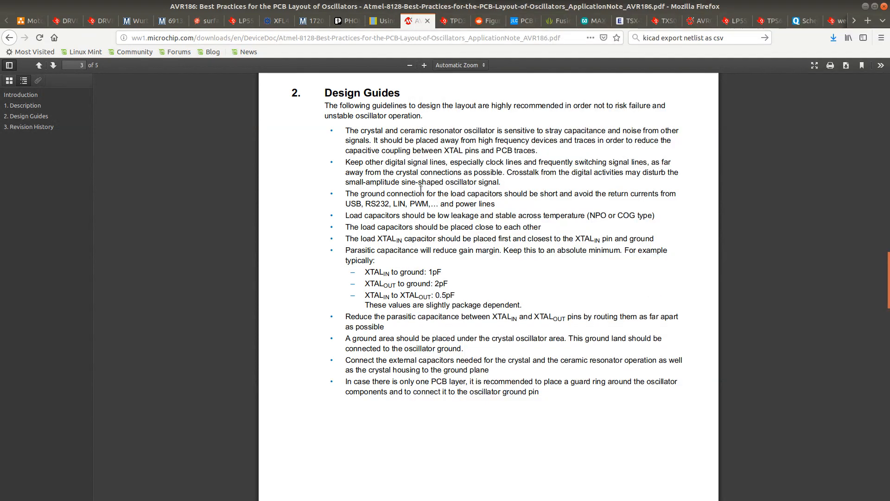
scroll(420, 190, down, 3)
scroll(440, 199, up, 3)
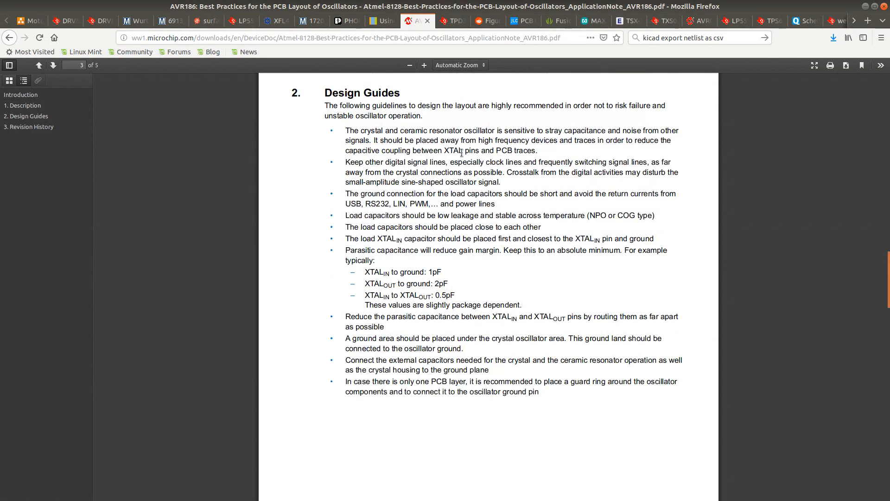
click(386, 23)
scroll(460, 174, up, 8)
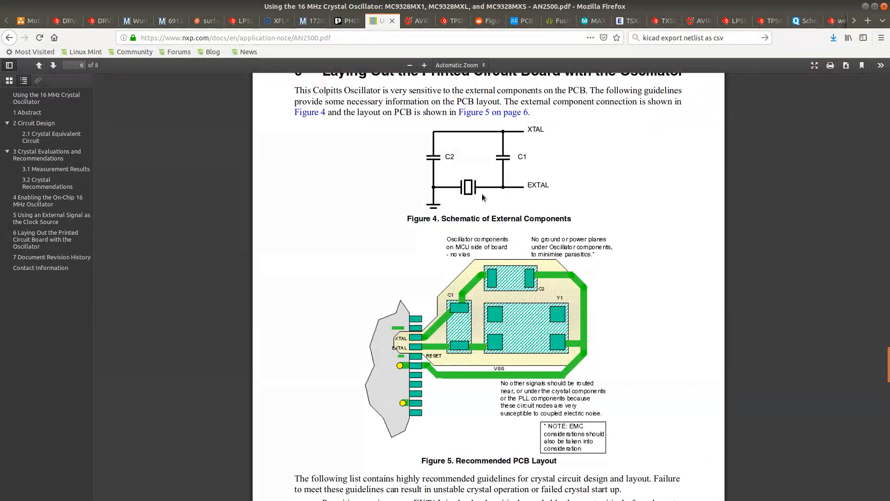
scroll(479, 192, up, 2)
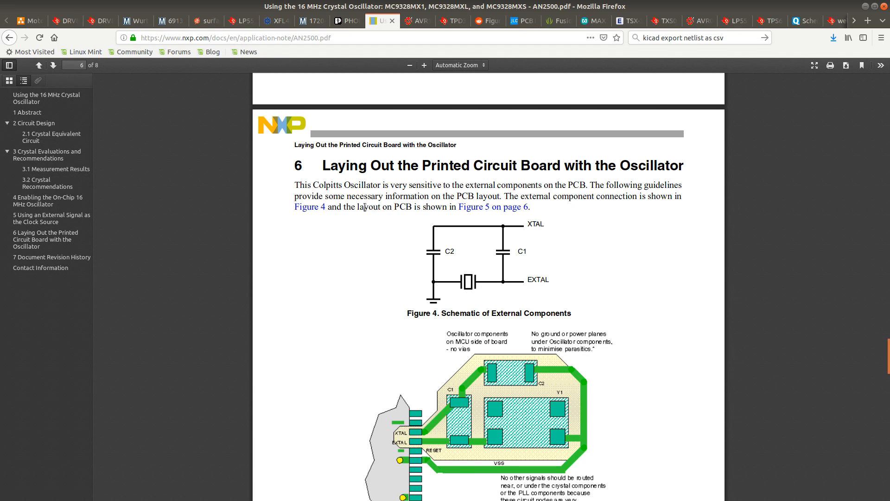
Check the recommended PCB layout in AN2500's Figure 5, then switch to Pcbnew and show In2.Cu as the active layer
scroll(392, 211, down, 2)
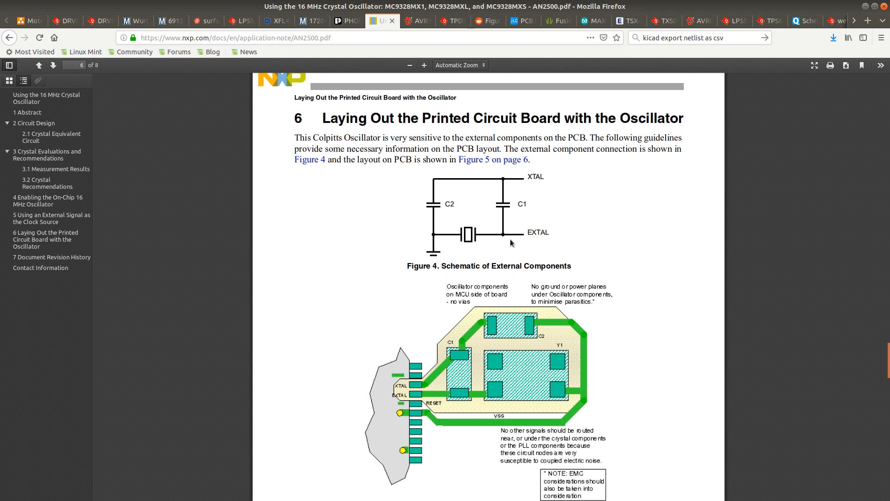
scroll(512, 242, down, 5)
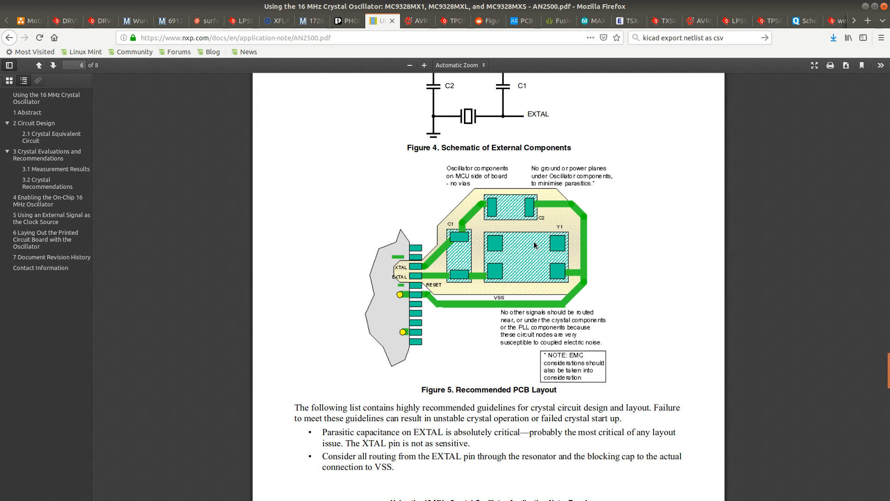
key(alt+Tab)
scroll(584, 318, down, 3)
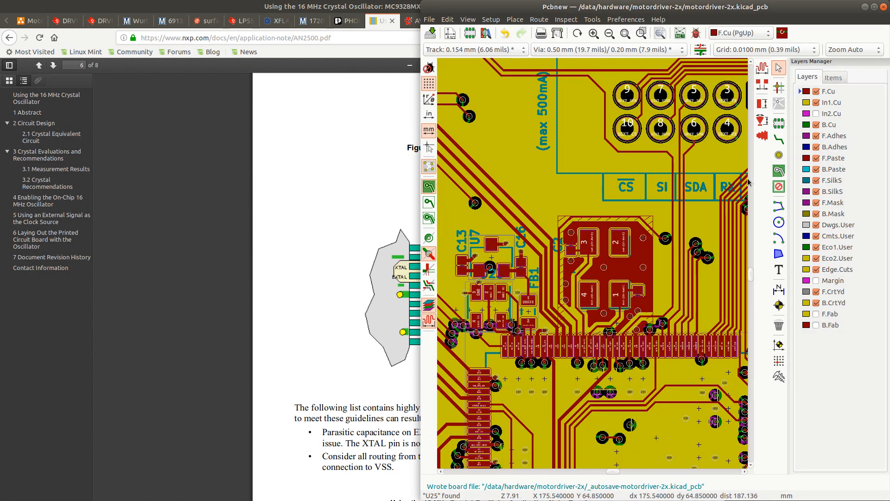
click(829, 113)
click(816, 113)
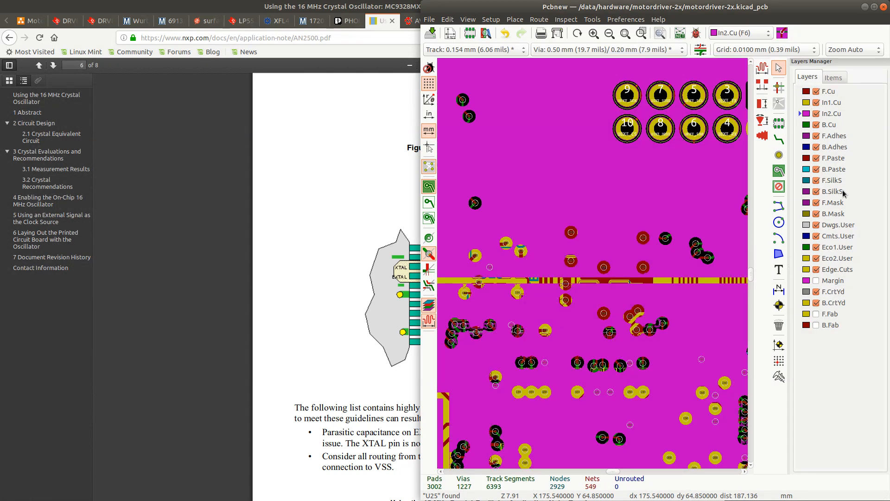
scroll(591, 248, down, 3)
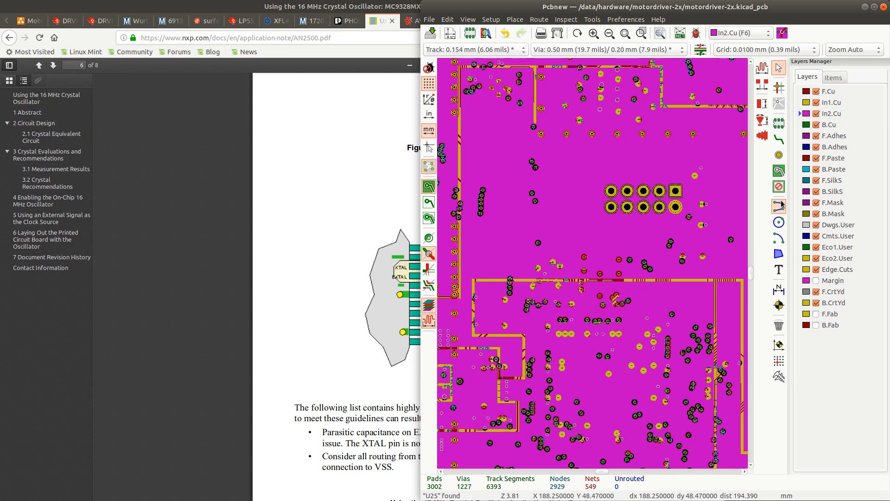
With the keepout area tool active, hide the zone fills and set the grid to 0.2500 mm
click(779, 187)
scroll(587, 278, up, 5)
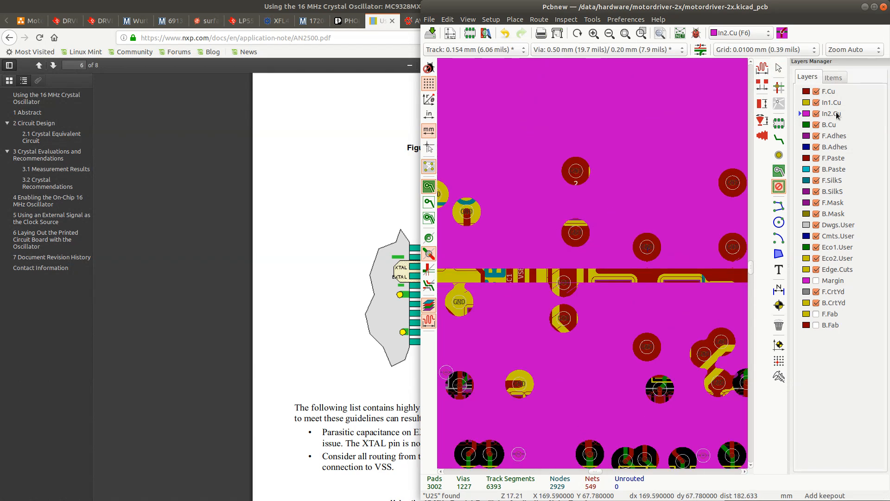
click(429, 202)
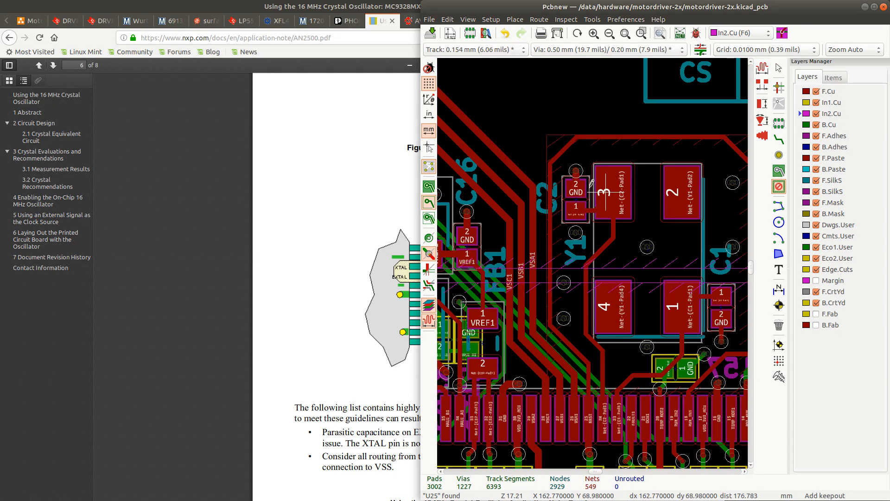
click(771, 50)
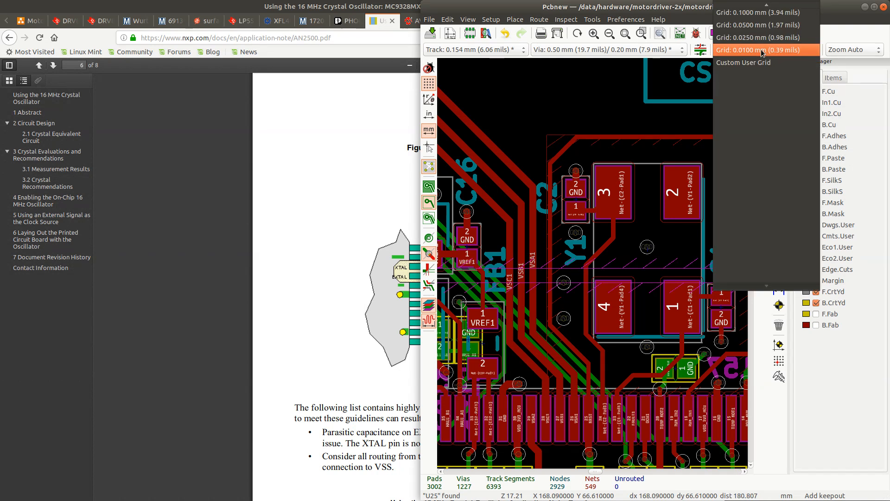
scroll(752, 29, up, 5)
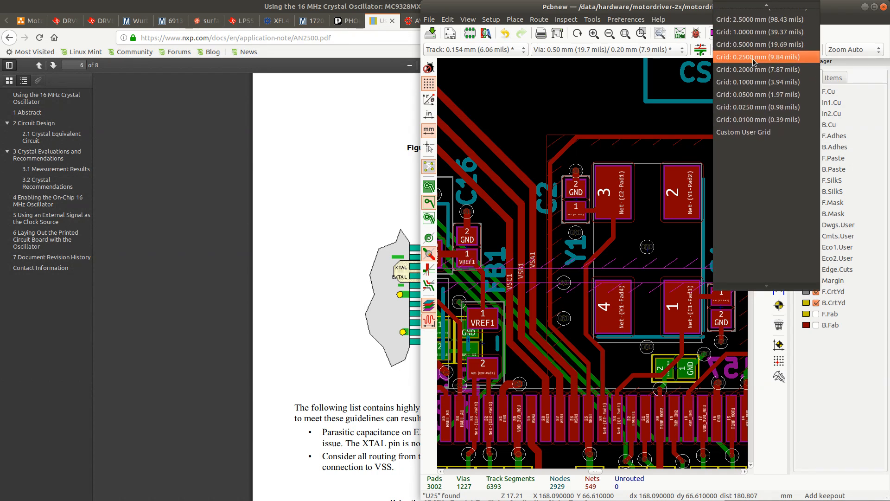
click(752, 58)
Start the keepout area at X 161, Y 67, at the GND zone's outer corner near C2
scroll(590, 218, down, 2)
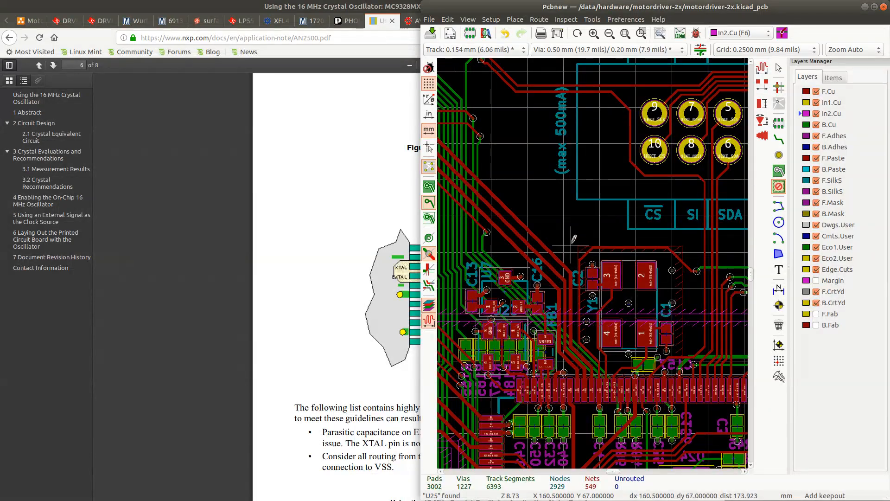
scroll(594, 257, down, 2)
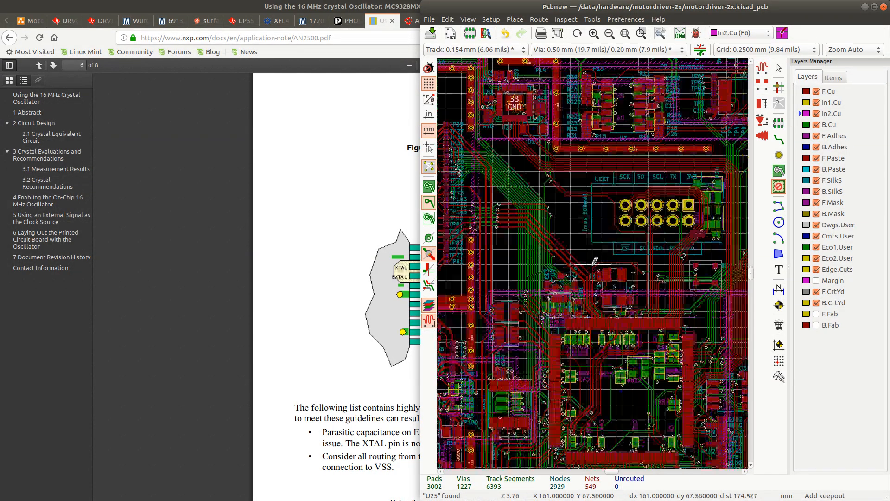
scroll(594, 261, down, 2)
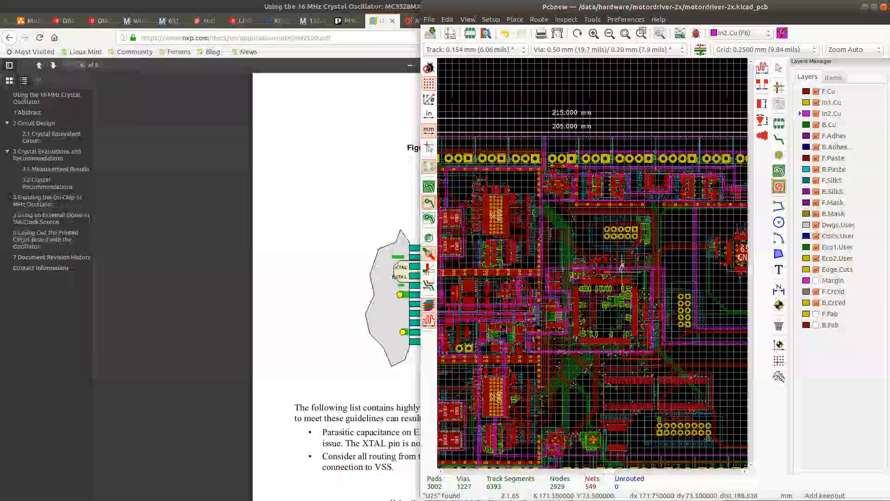
scroll(621, 267, down, 2)
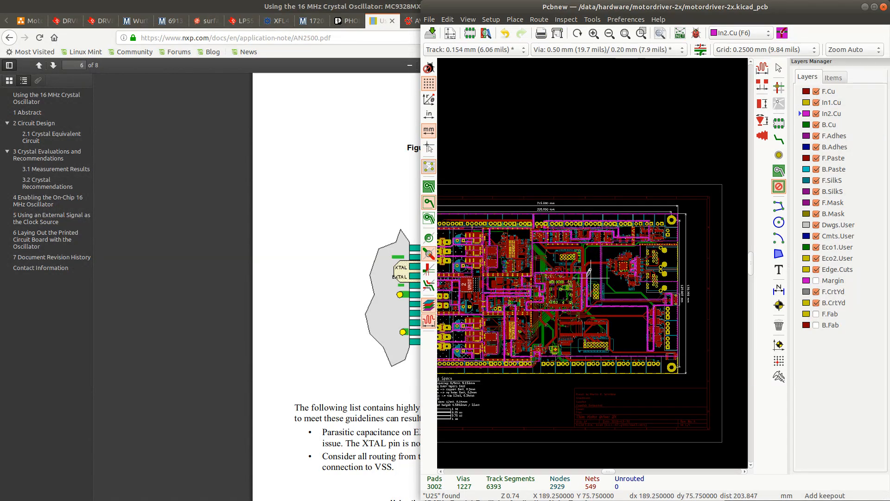
scroll(593, 260, up, 4)
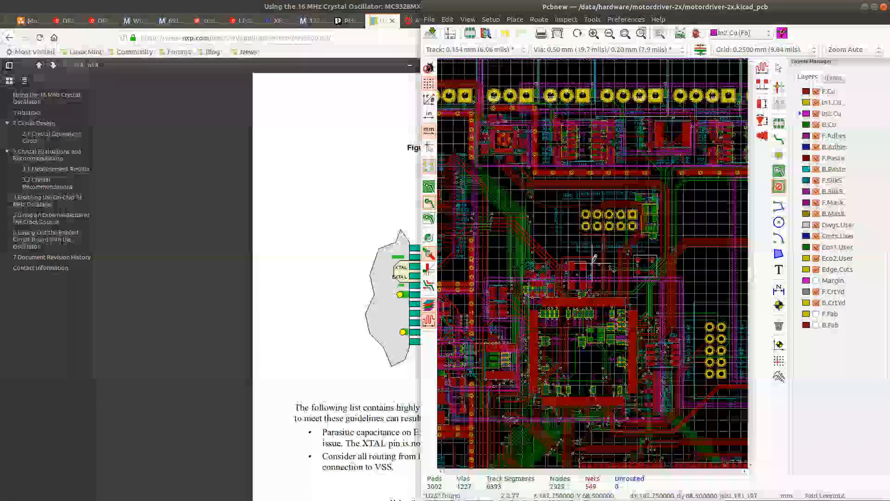
scroll(593, 257, up, 5)
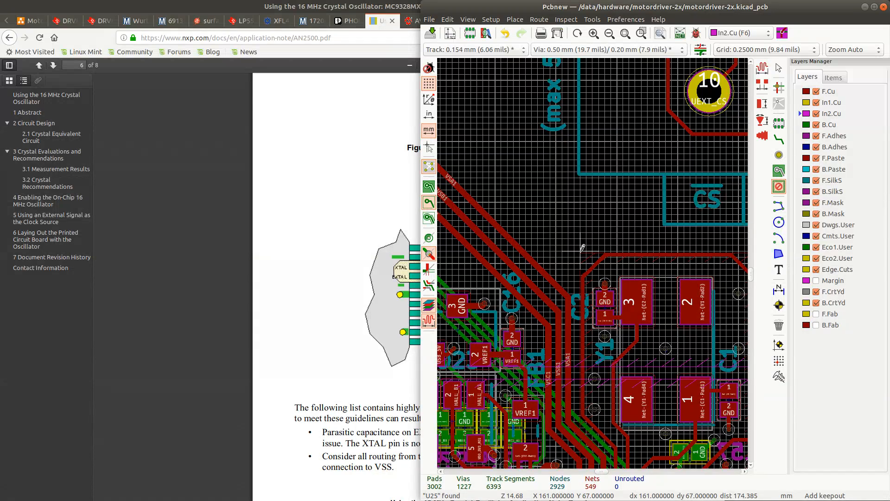
click(582, 248)
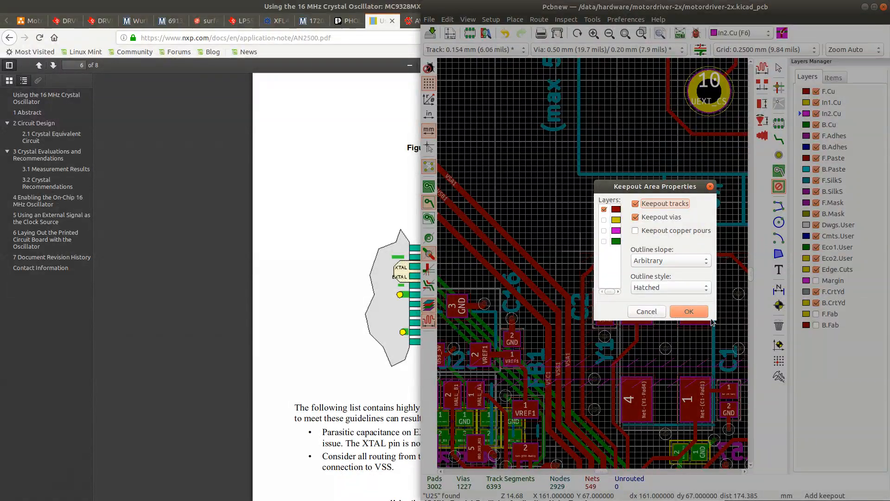
Set the keepout area to exclude only copper pours, with an "H, V, and 45 deg only" slope and Hatched outline
drag(714, 321, 740, 392)
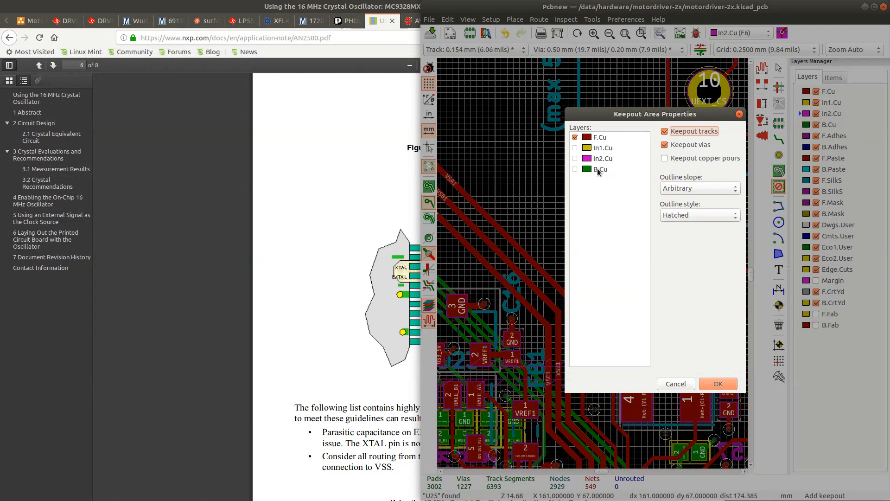
mouse_move(621, 112)
mouse_down()
mouse_move(530, 122)
mouse_move(629, 114)
mouse_up()
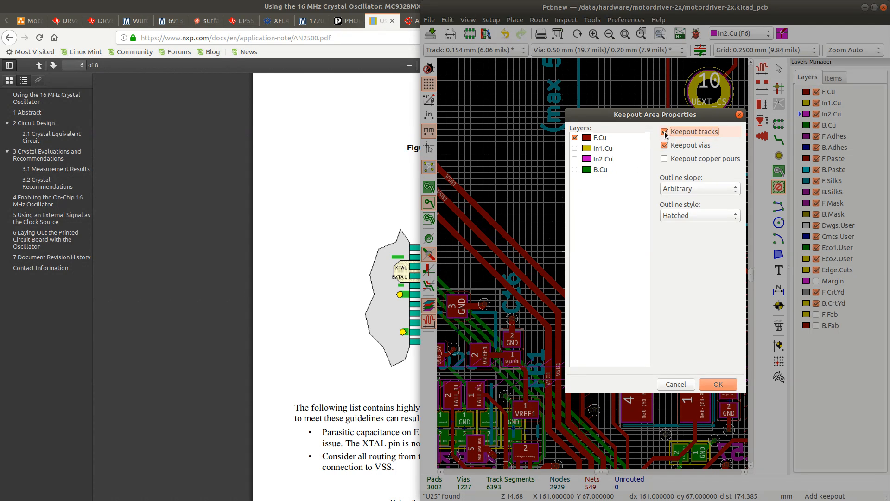
click(664, 146)
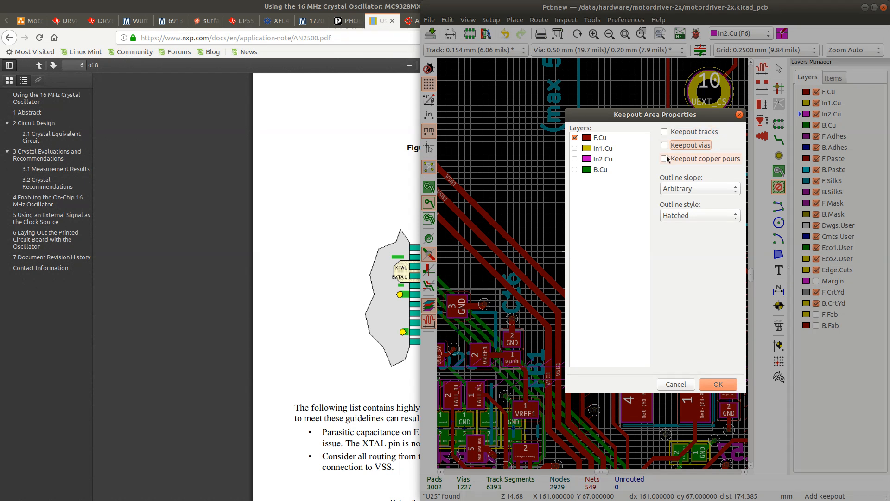
click(665, 158)
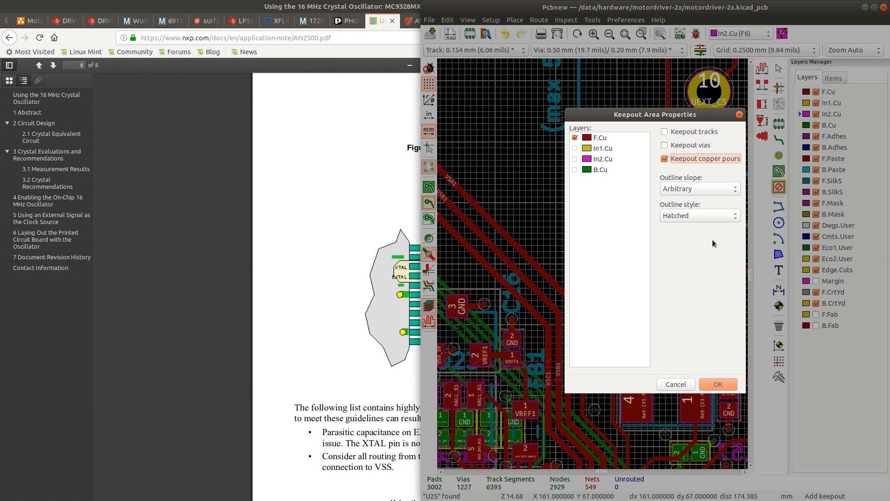
click(693, 188)
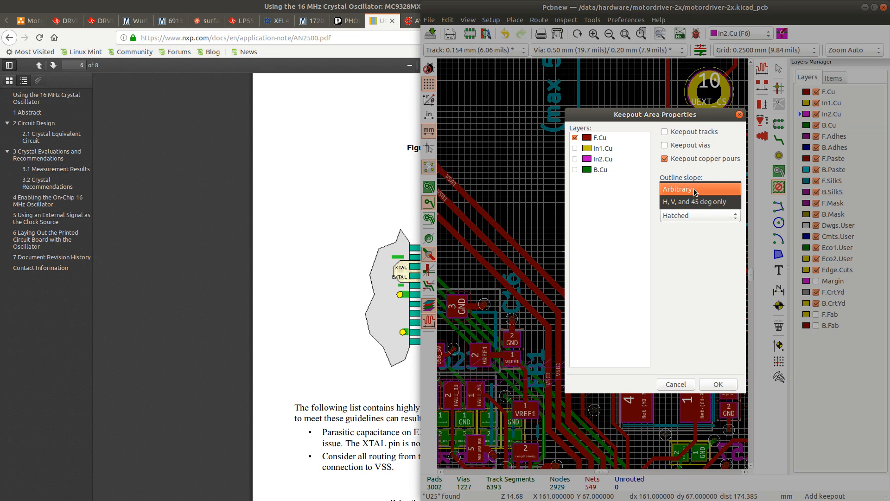
click(690, 202)
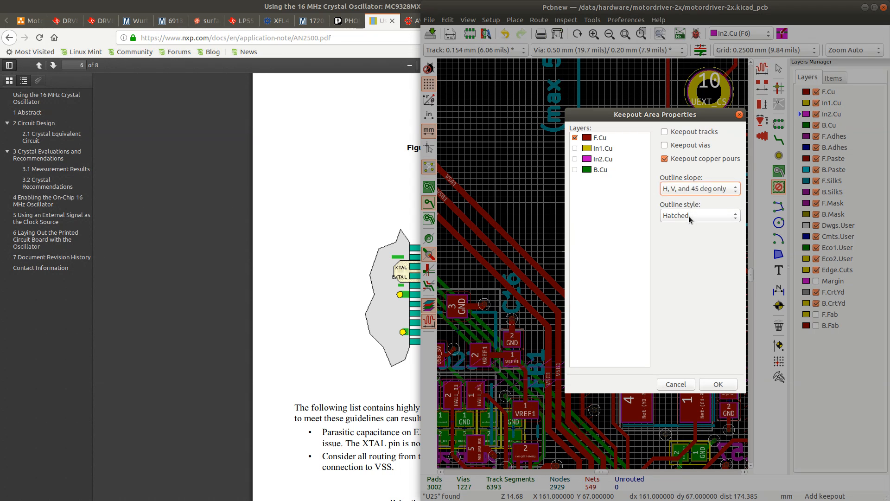
click(689, 216)
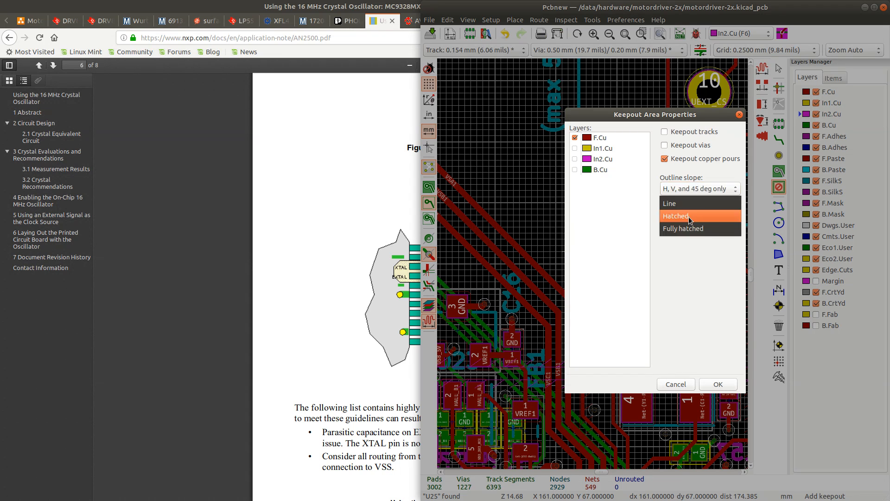
click(688, 216)
click(717, 385)
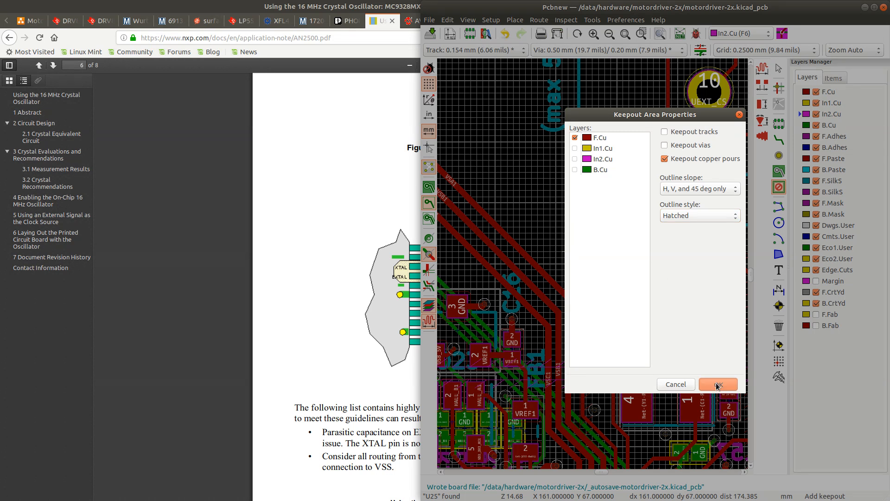
Assign the keepout area to In2.Cu and B.Cu instead of F.Cu and accept its properties
click(575, 159)
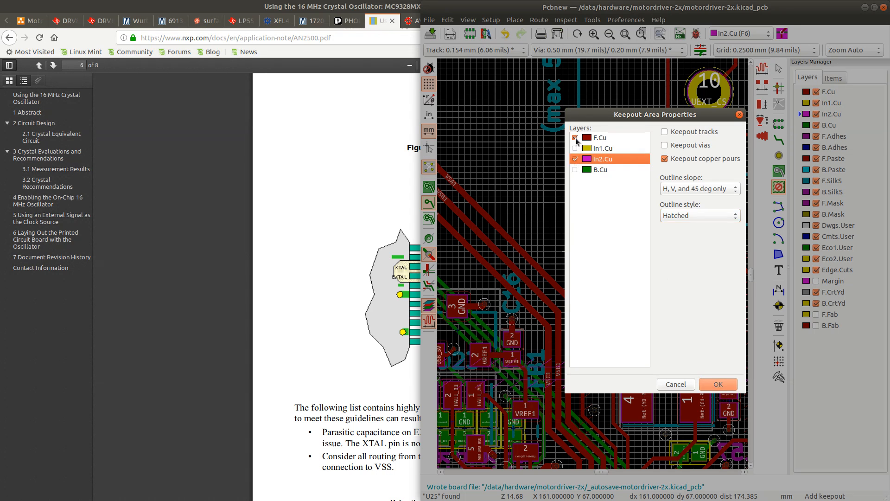
click(575, 138)
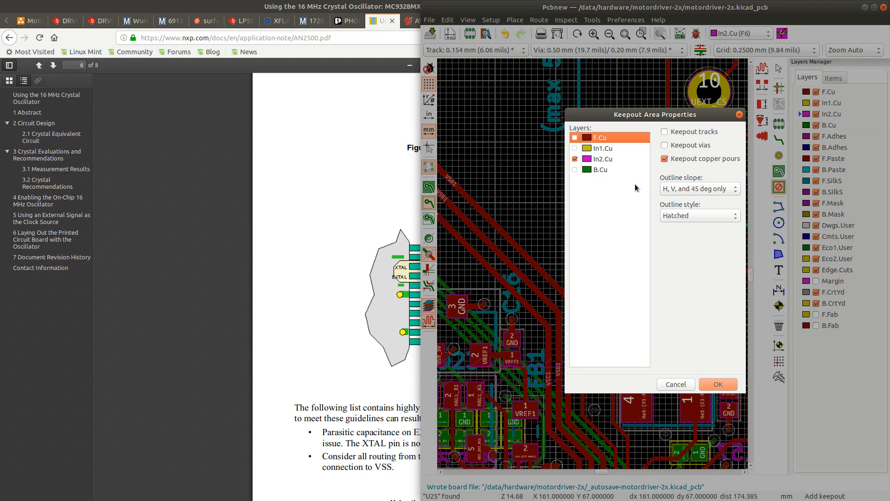
click(575, 170)
click(718, 385)
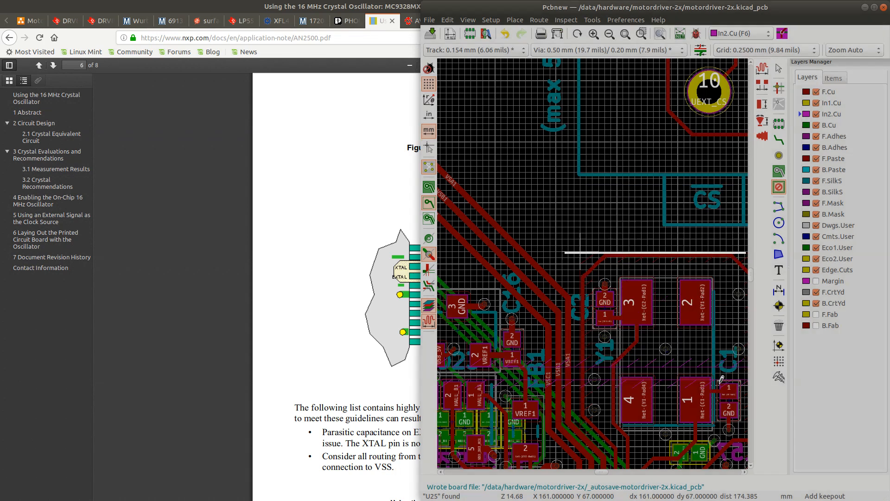
Draw the keepout's upper edge to X 168.25, Y 67 and its side past C1 down to X 168.25, Y 74.5
scroll(664, 292, down, 1)
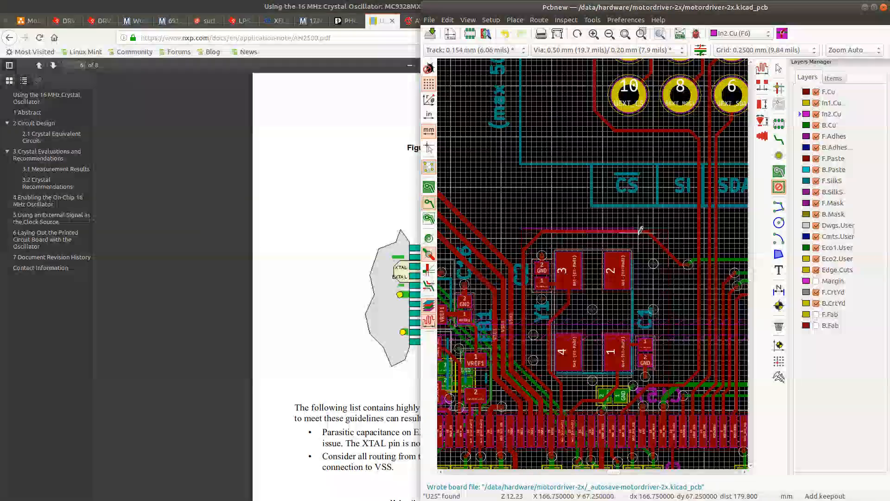
scroll(597, 250, up, 2)
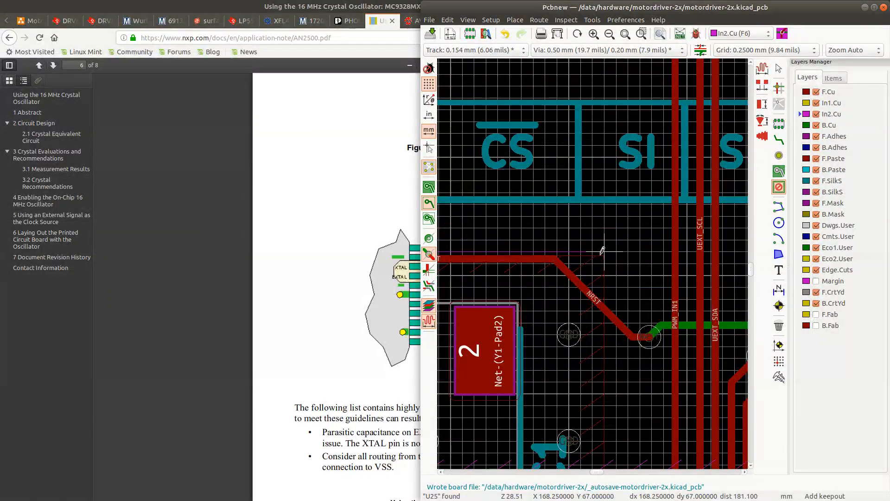
scroll(600, 327, down, 2)
scroll(598, 317, up, 2)
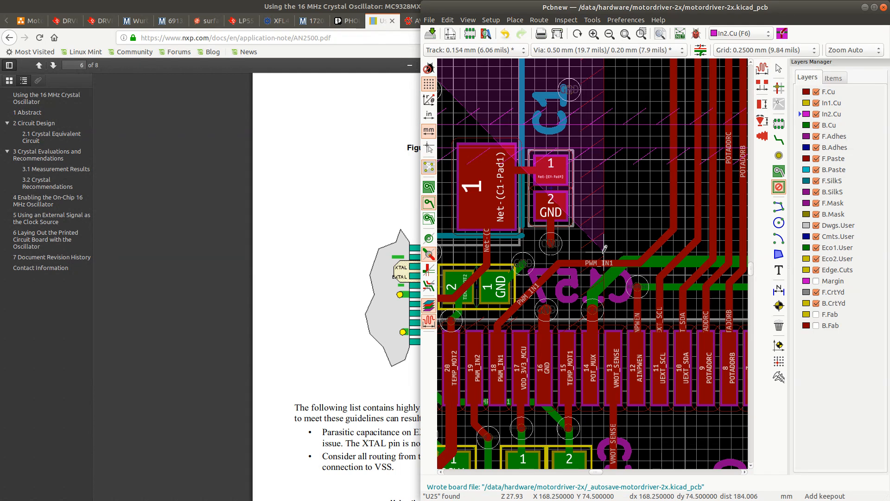
Trace the keepout's lower boundary from below C1 inward and down to the microcontroller pins connected to crystal Y1
scroll(594, 258, down, 3)
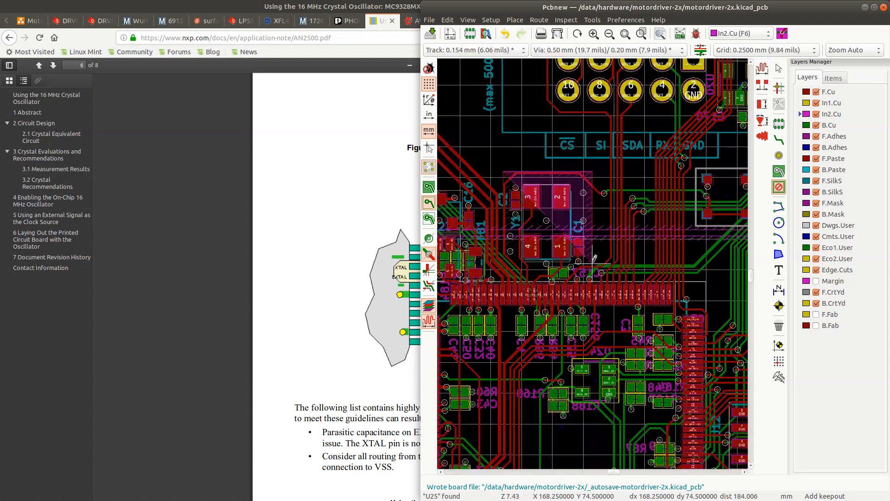
scroll(594, 258, up, 4)
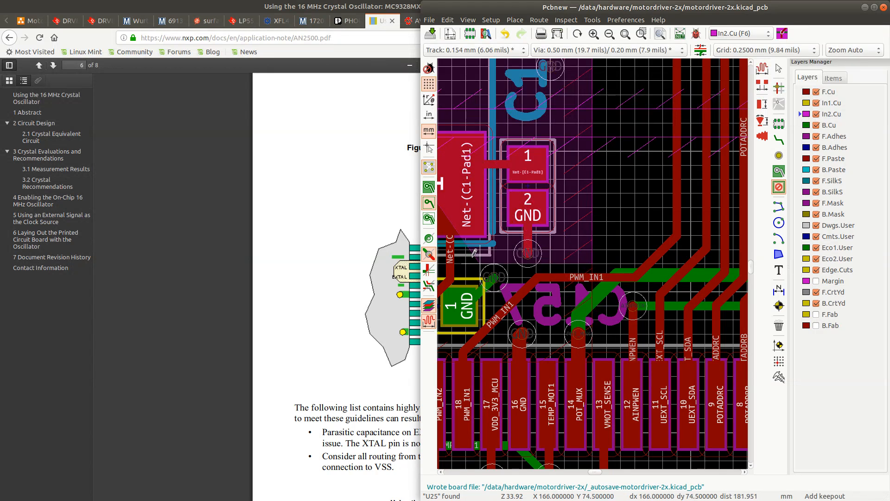
scroll(591, 262, down, 2)
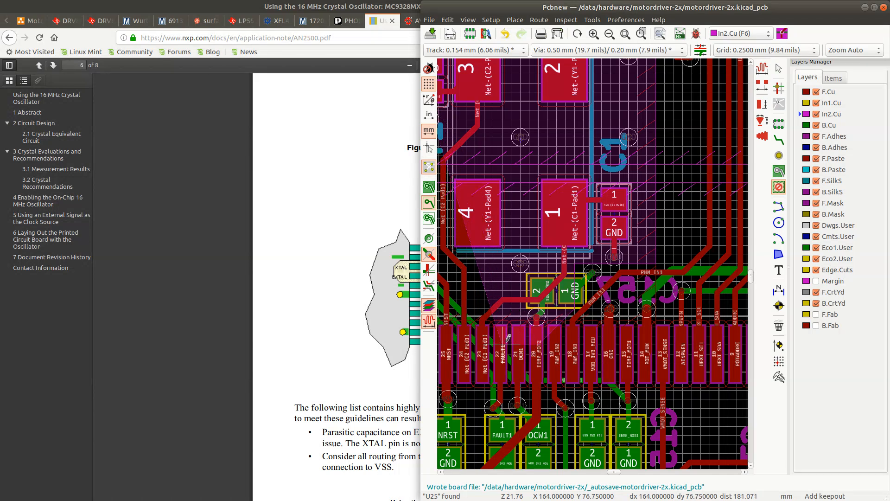
scroll(500, 336, left, 2)
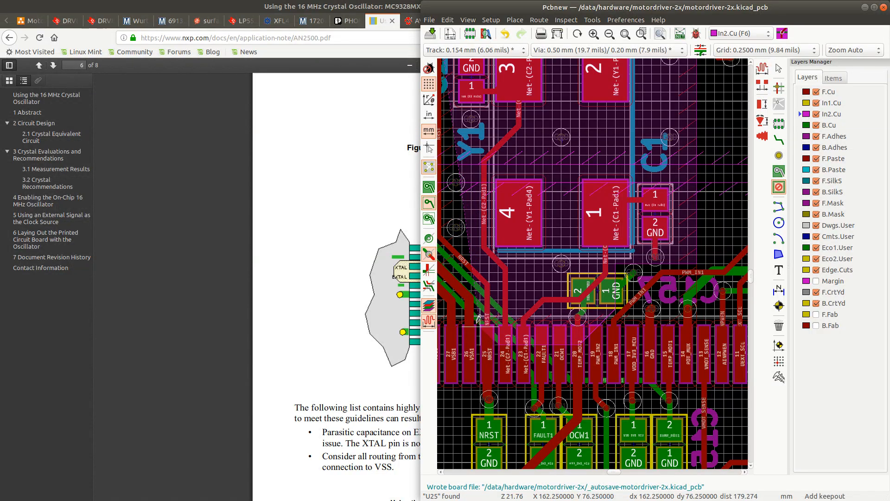
Run the keepout's remaining side up between the NRST track and Y1 to C2, and close the outline near its starting corner
scroll(466, 246, left, 2)
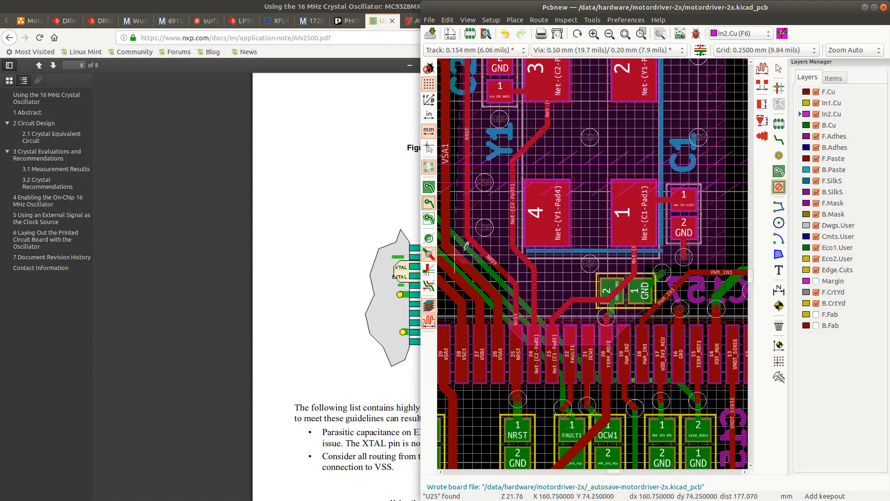
scroll(466, 246, left, 1)
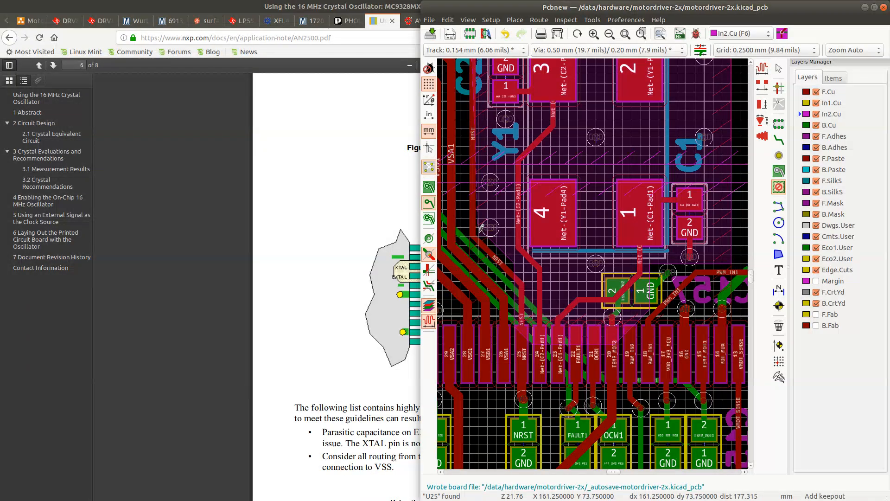
scroll(486, 68, up, 3)
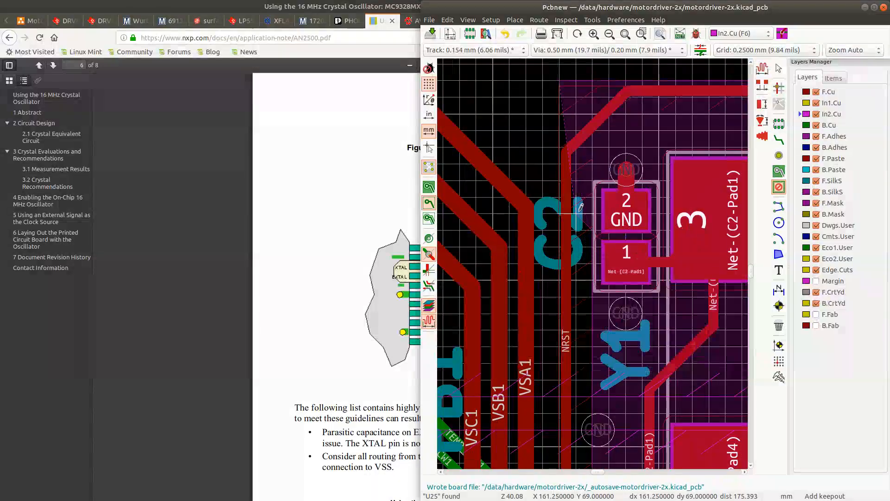
double_click(585, 108)
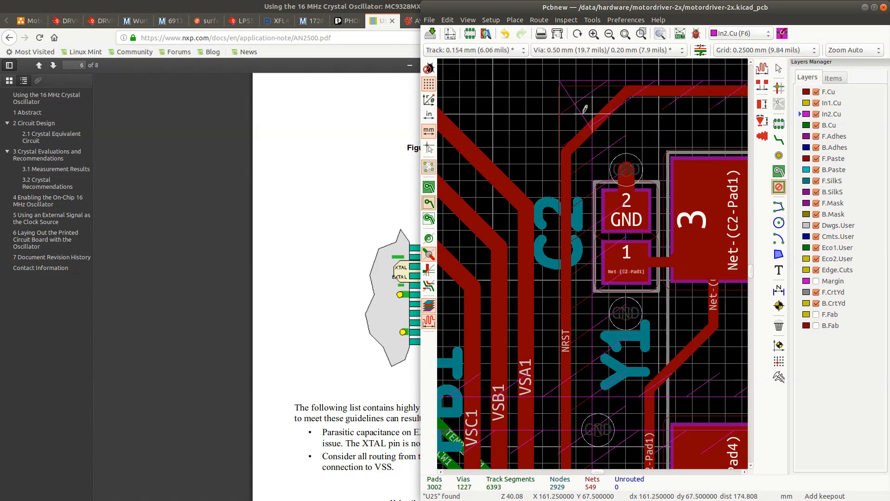
Select the In2.Cu keepout outline and move its upper corner near C2 up to Y 67, straightening the upper edge
key(Escape)
click(566, 83)
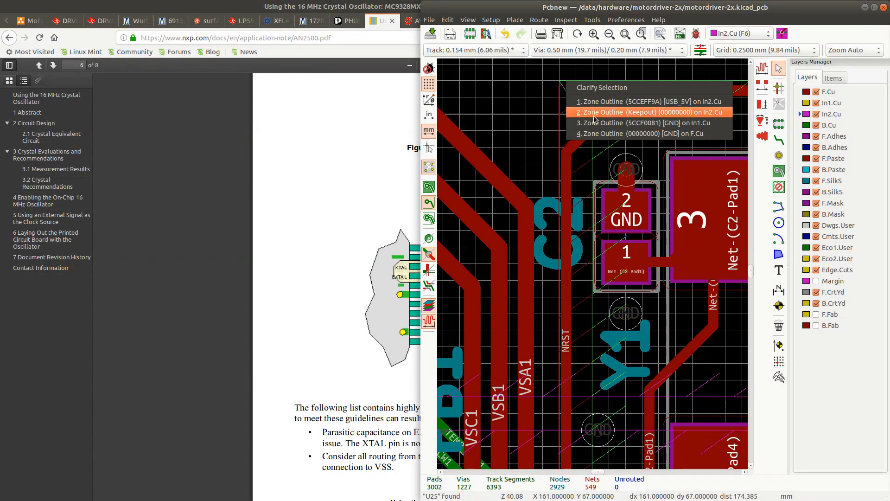
click(594, 112)
scroll(603, 121, up, 2)
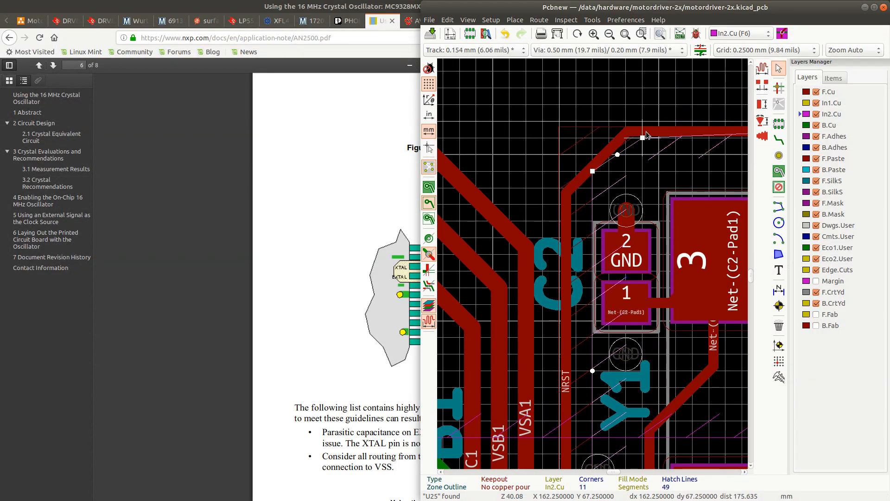
drag(642, 137, 649, 124)
key(Escape)
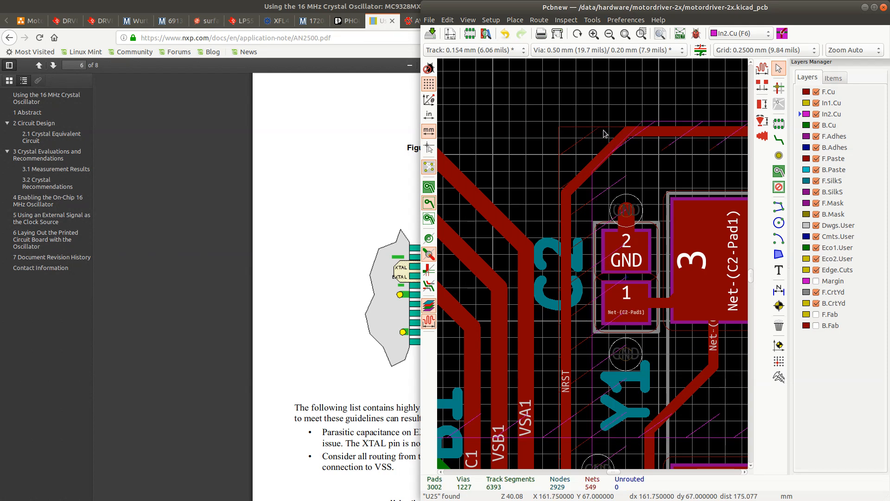
Remove the cut-off corner from the In2.Cu keepout outline near C2 and move the neighbouring corner to square it off
scroll(605, 137, down, 5)
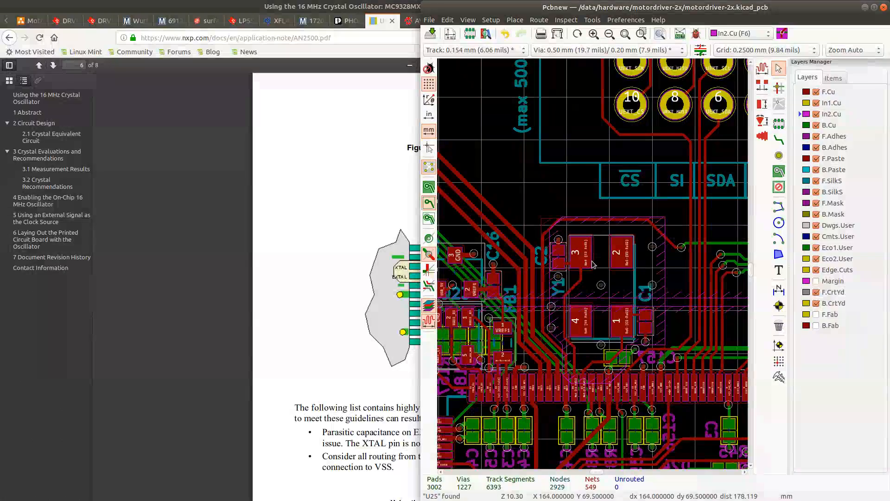
scroll(593, 262, up, 5)
click(601, 260)
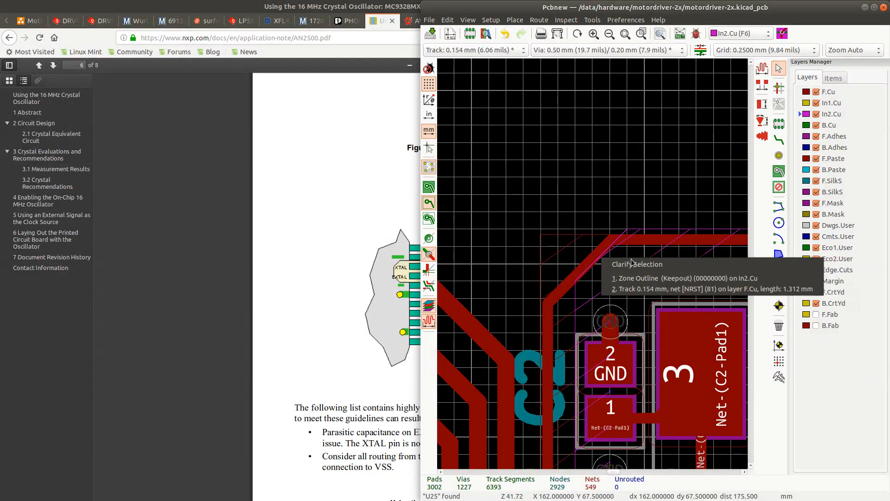
click(636, 293)
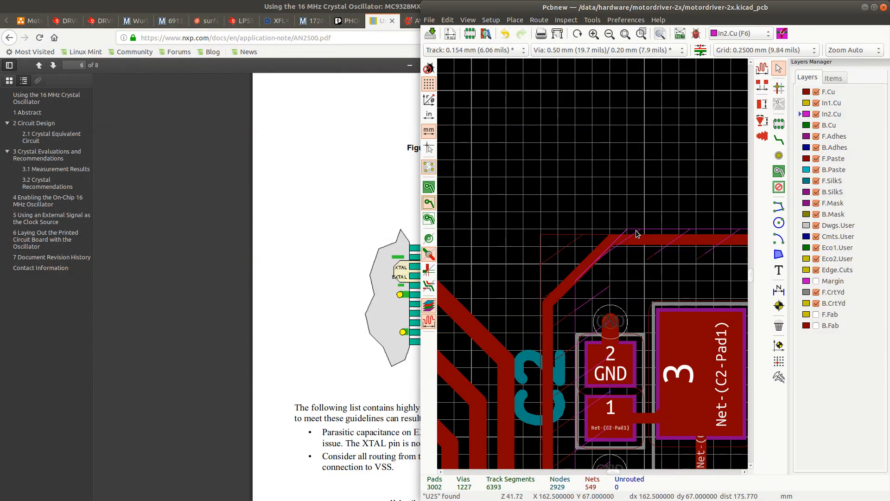
click(636, 229)
click(664, 263)
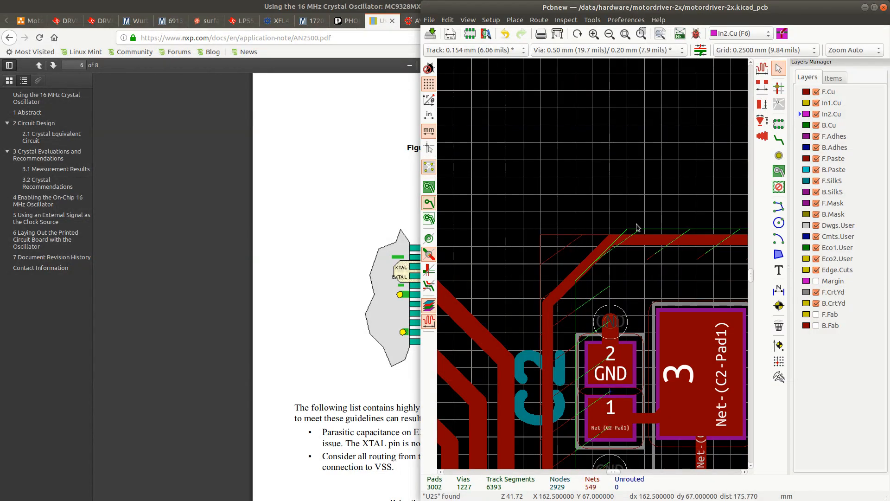
right_click(577, 284)
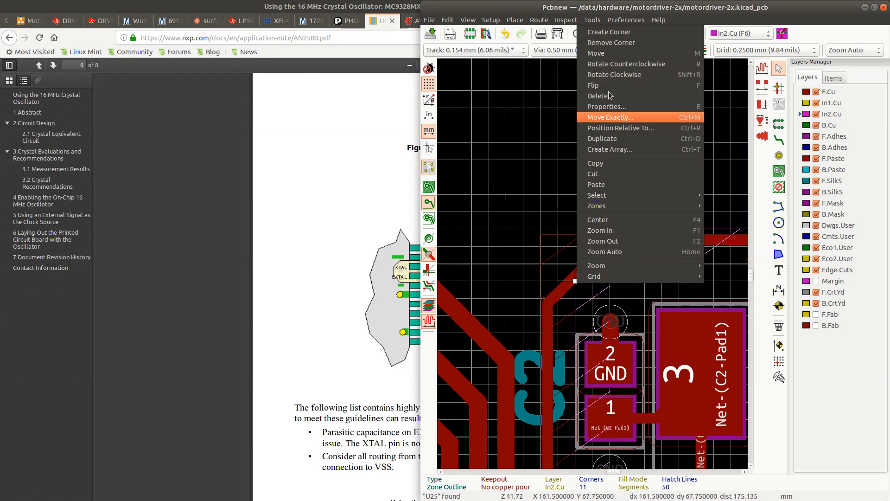
click(603, 42)
drag(627, 231, 575, 231)
Refill all copper zones and display their filled areas around crystal Y1
scroll(593, 267, down, 5)
scroll(625, 291, up, 5)
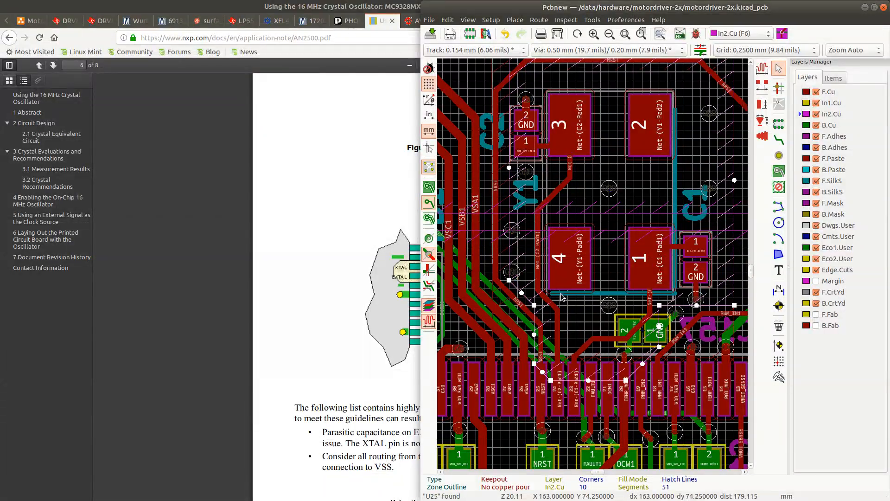
key(b)
click(429, 187)
scroll(596, 270, down, 2)
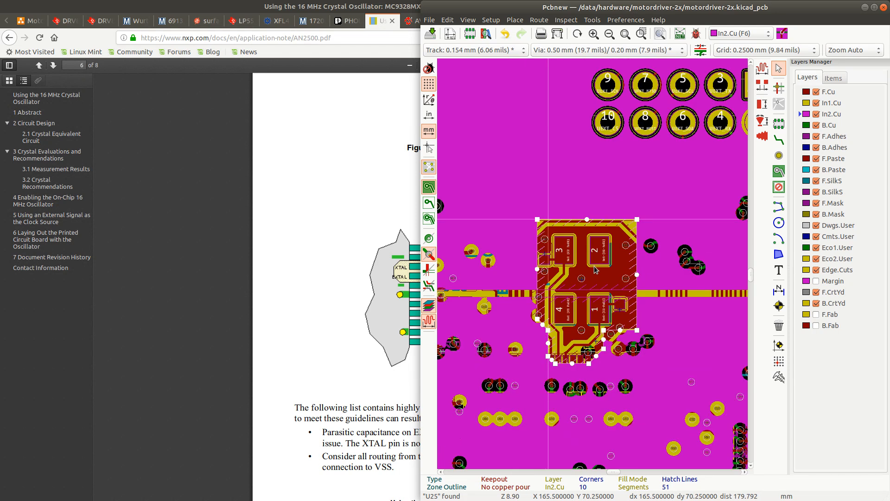
scroll(578, 225, up, 3)
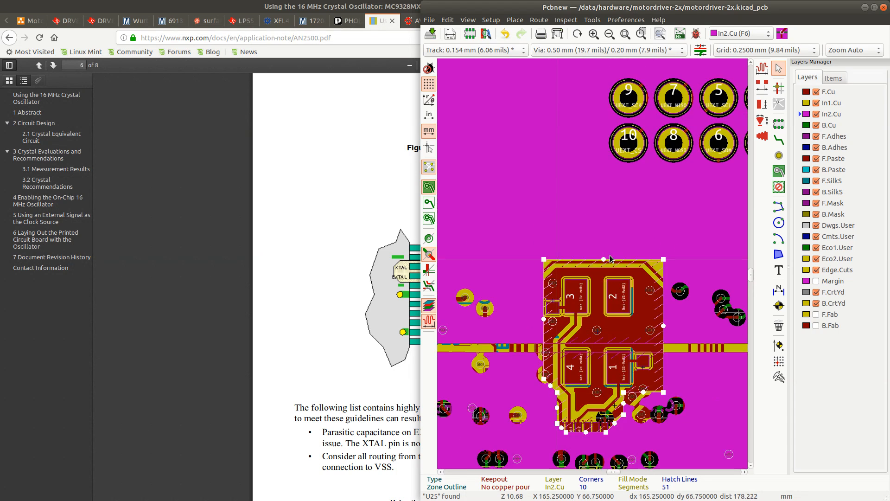
Lower the upper edge of the In2.Cu keepout to about Y 67.5 mm, below the horizontal NRST track
drag(592, 264, 585, 281)
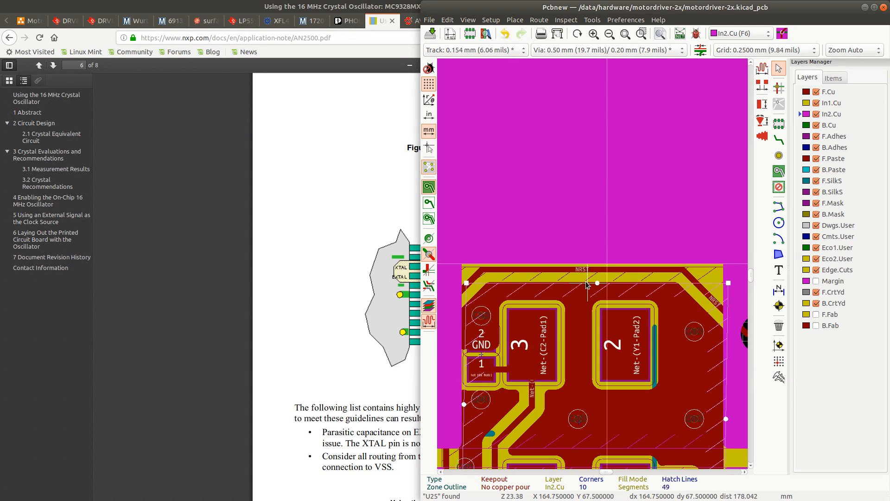
middle_drag(467, 287, 491, 286)
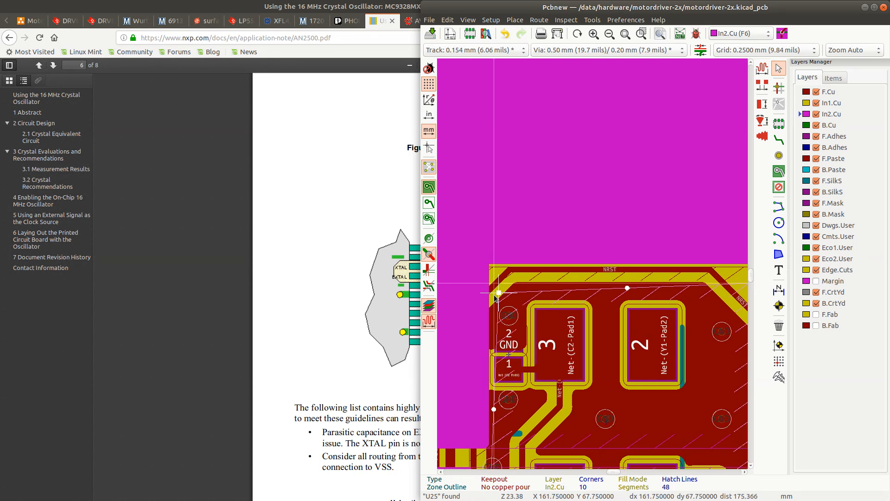
scroll(491, 285, down, 2)
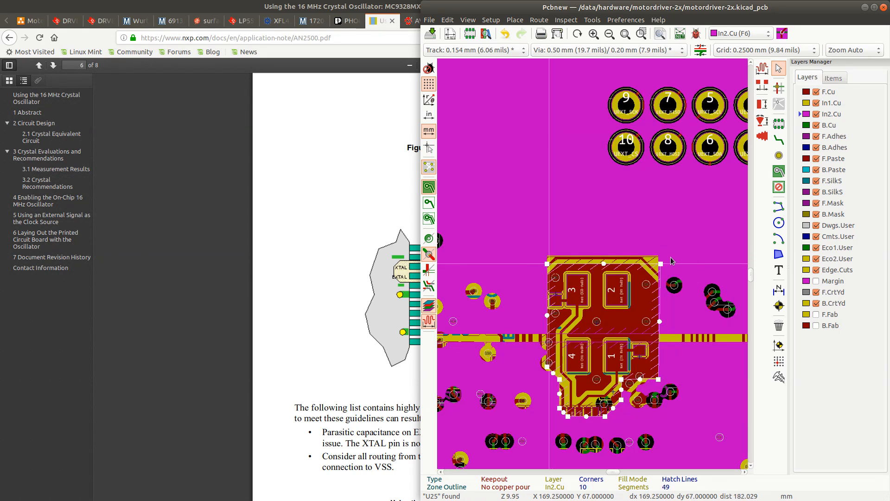
Move the keepout's upper corner beside pad 2 inward to X 167.25 mm and add an edge corner at X 167.25, Y 71.75 mm
drag(593, 266, 574, 268)
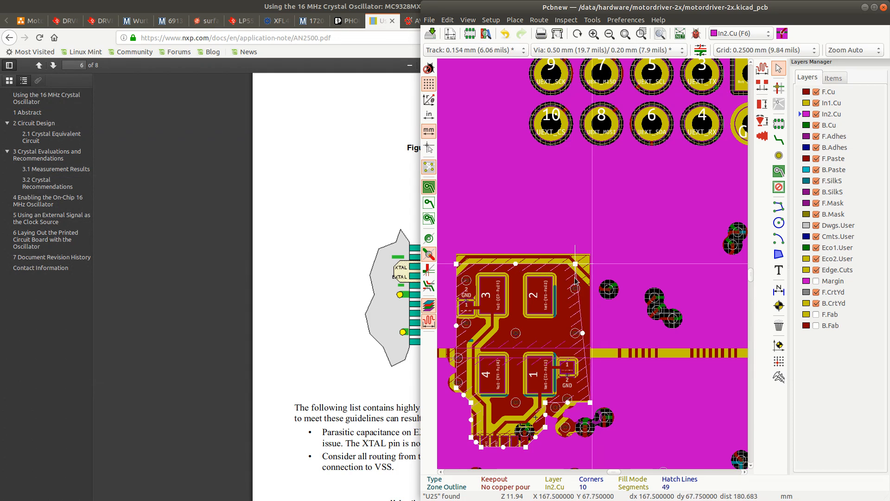
right_click(580, 313)
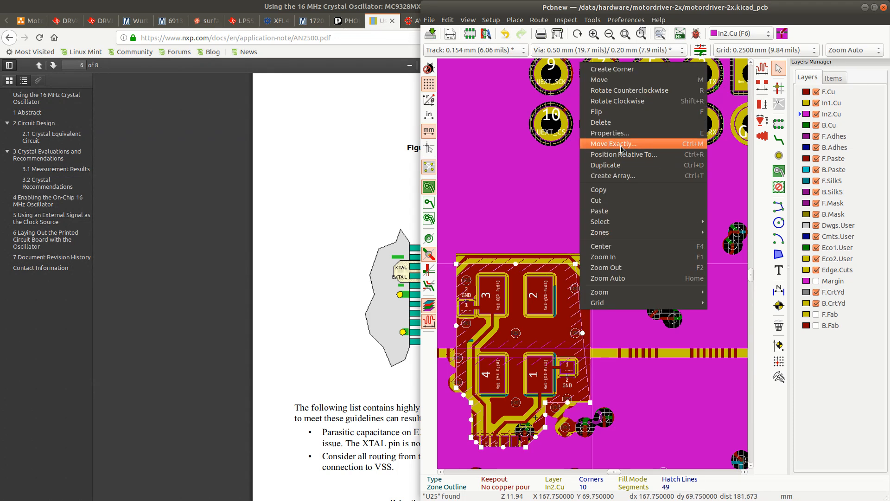
click(623, 69)
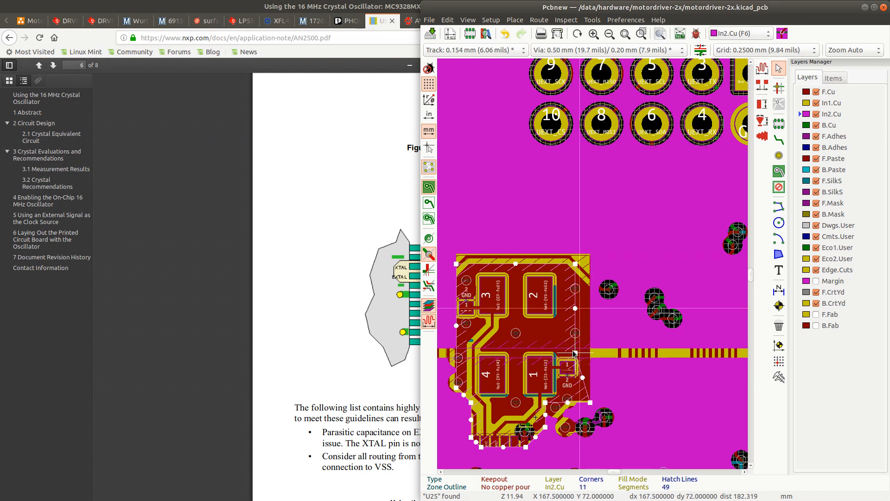
click(575, 349)
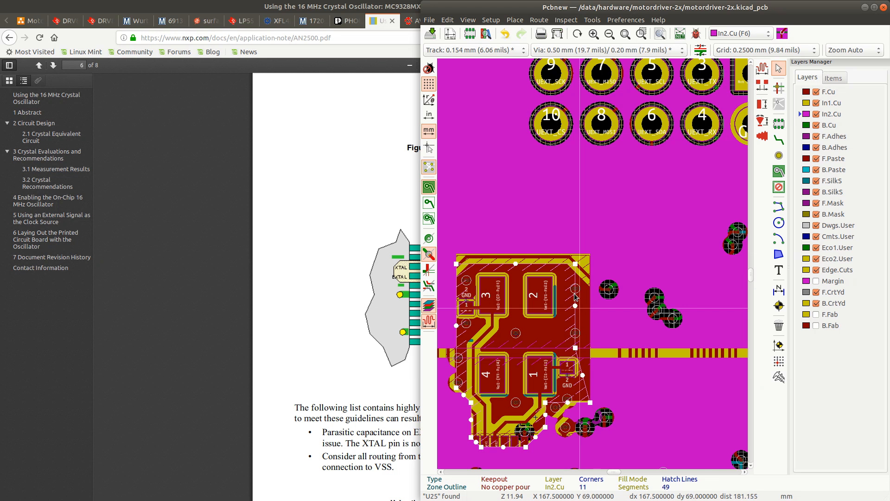
drag(575, 264, 570, 263)
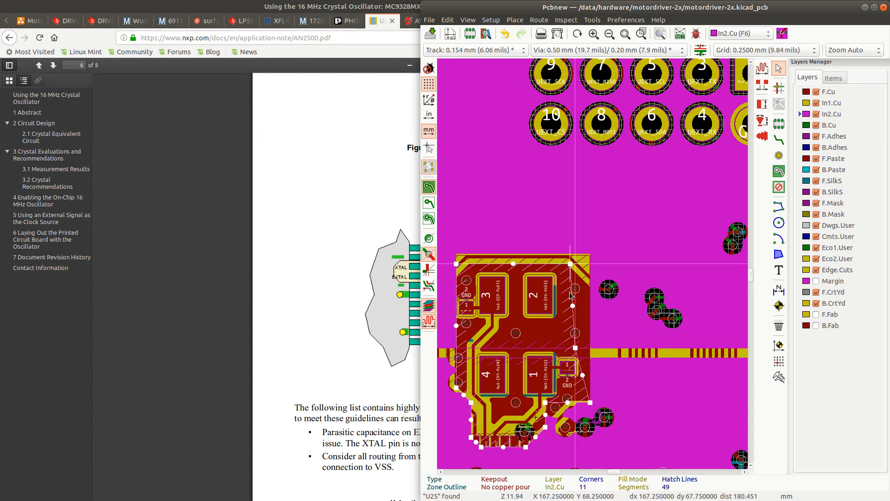
drag(575, 349, 570, 347)
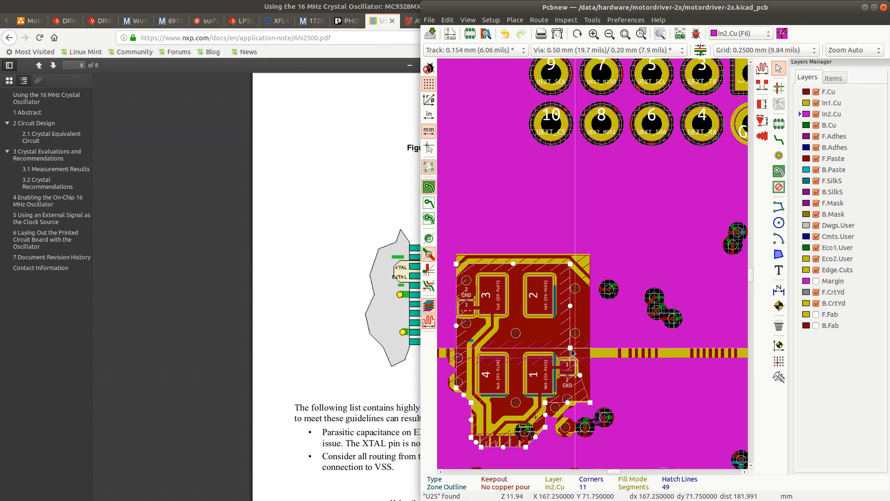
Add a keepout corner on the slanted edge beside C1 and place it at X 168.25, Y 71.75 mm to form a right-angled step
right_click(580, 384)
click(621, 143)
drag(583, 381, 589, 347)
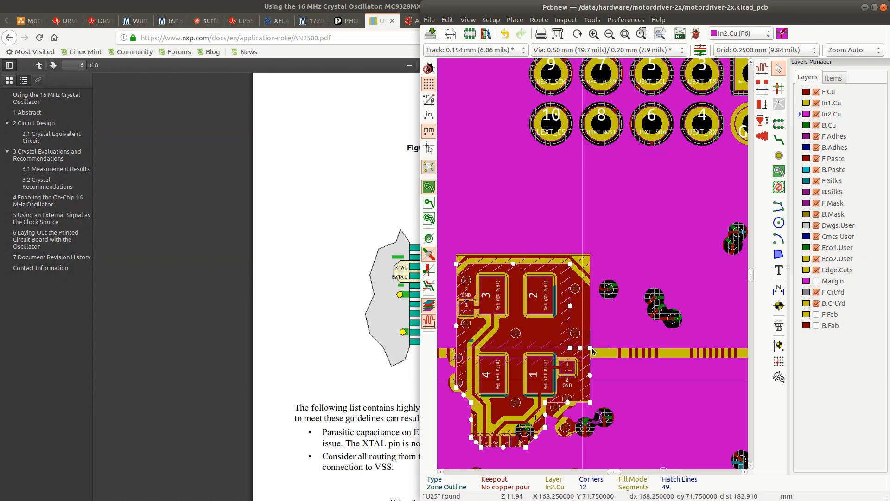
Refill all zones around the reshaped keepout and briefly hide F.Cu to check the inner planes beneath the crystal
scroll(545, 321, down, 4)
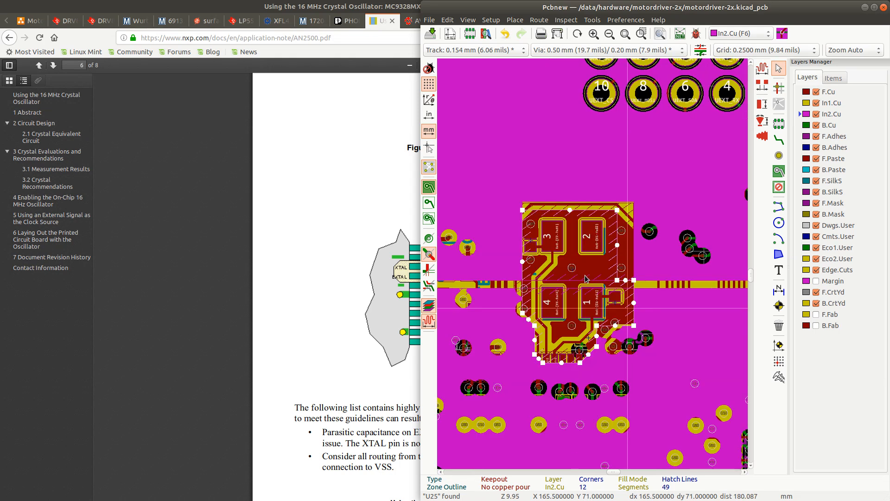
scroll(593, 264, up, 6)
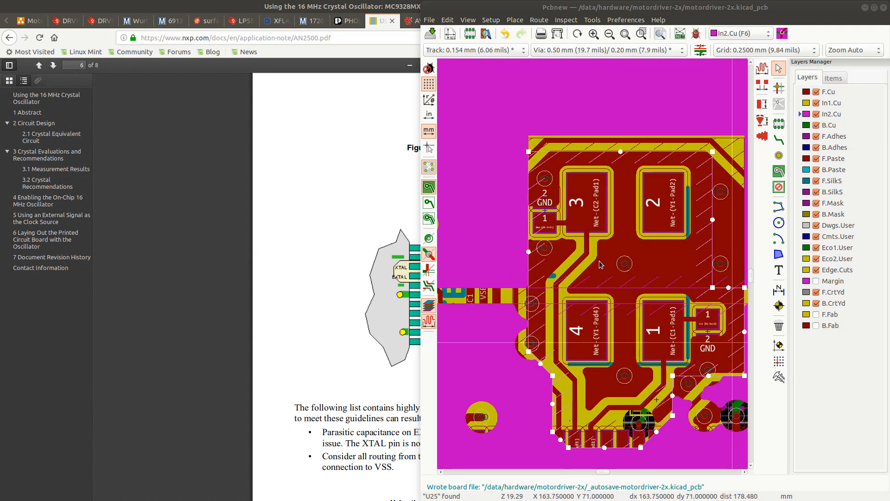
key(b)
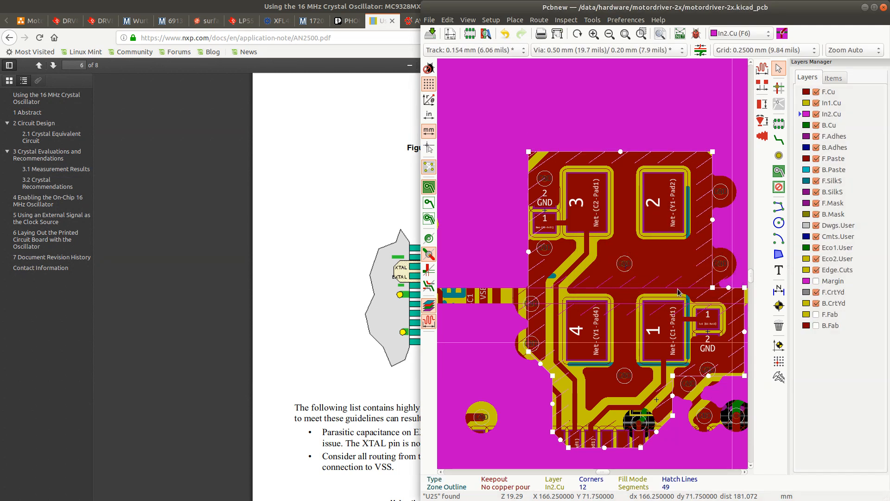
scroll(592, 267, down, 5)
scroll(592, 267, up, 8)
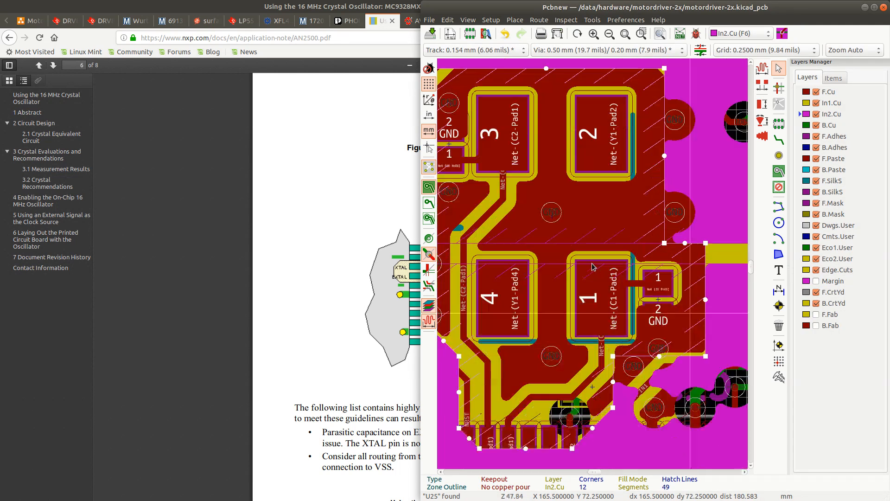
scroll(592, 267, down, 3)
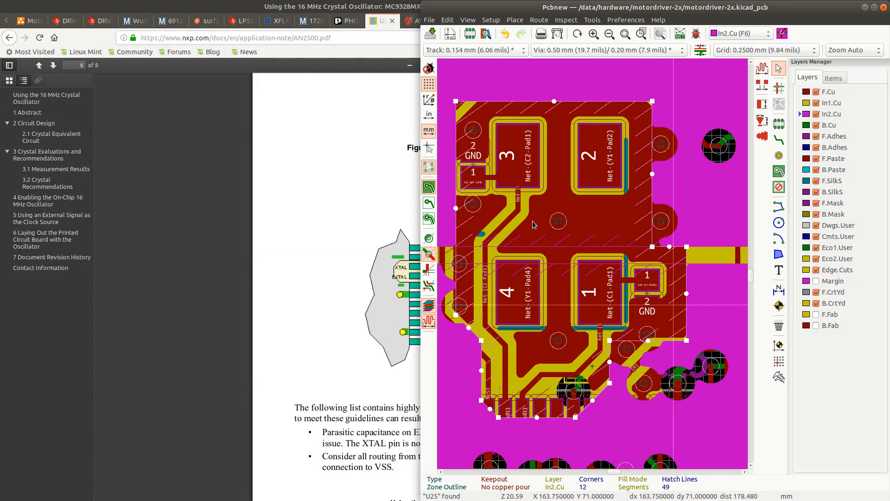
scroll(533, 224, down, 4)
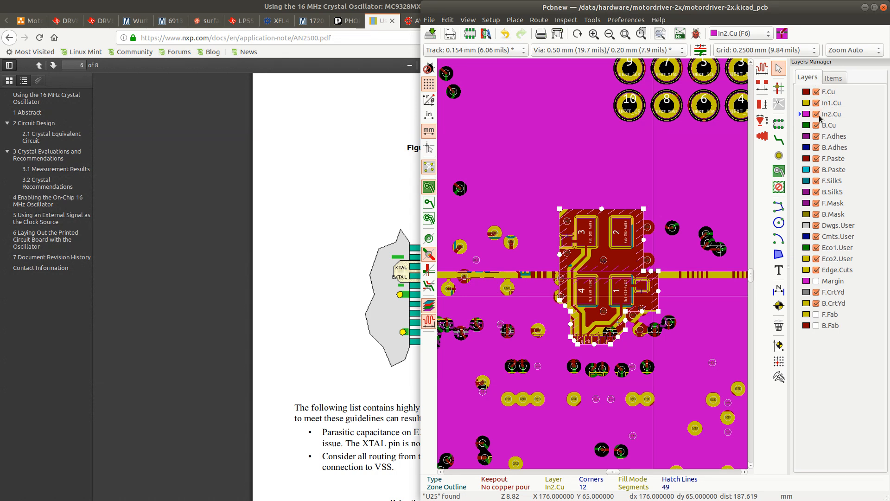
click(816, 93)
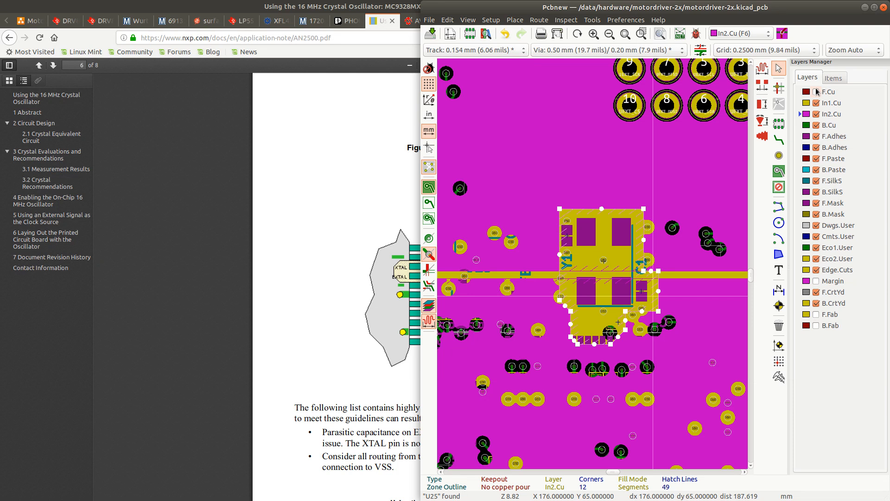
click(816, 93)
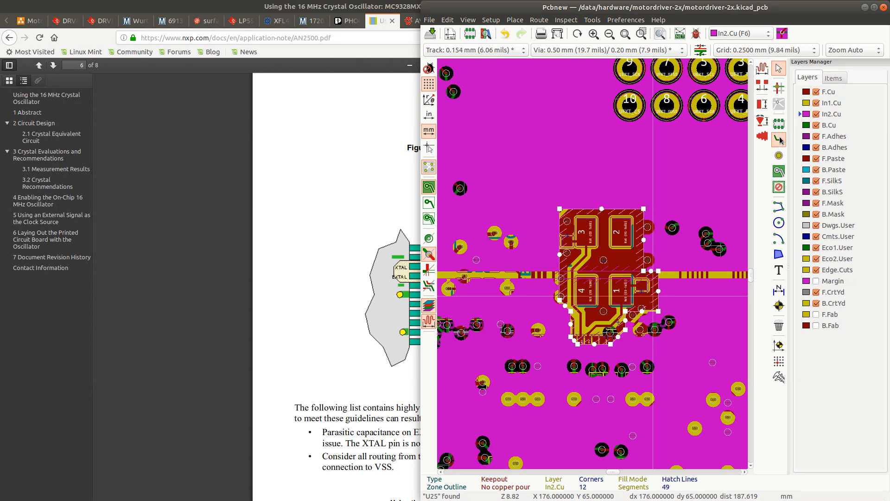
Switch to Firefox and read the AN2500 crystal layout guidelines below Figure 5
key(alt+Tab)
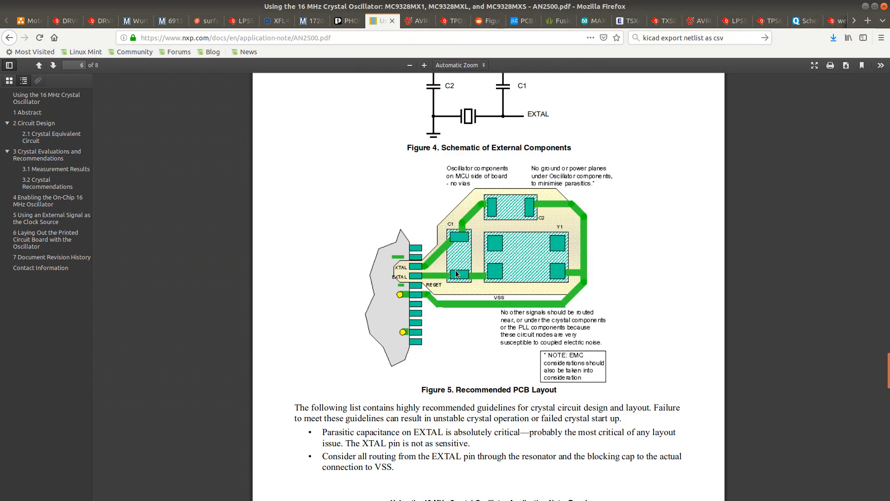
scroll(403, 327, down, 3)
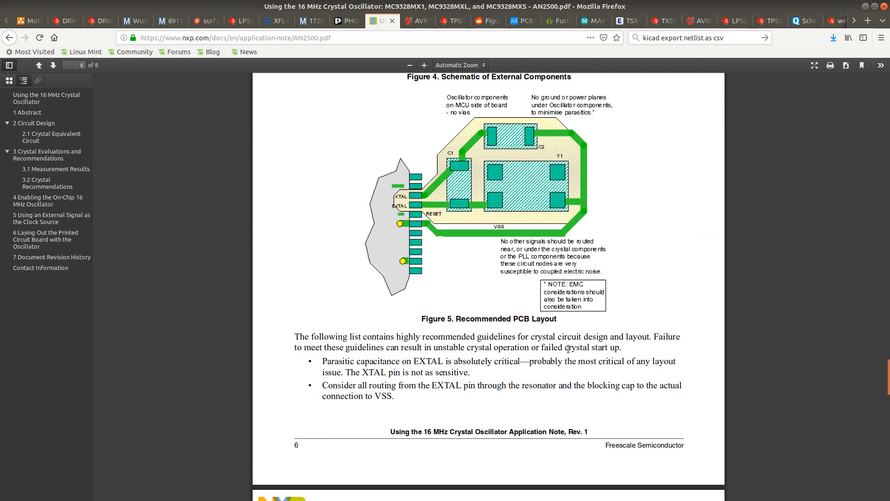
scroll(495, 376, down, 3)
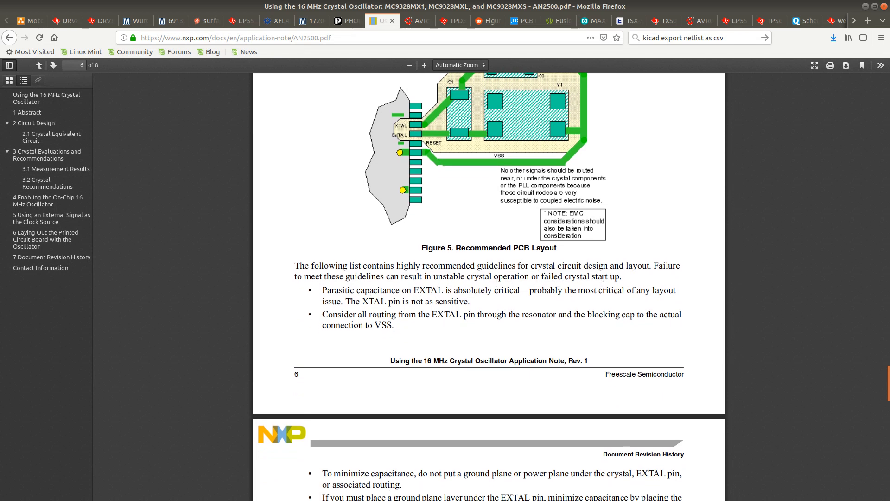
scroll(403, 299, down, 2)
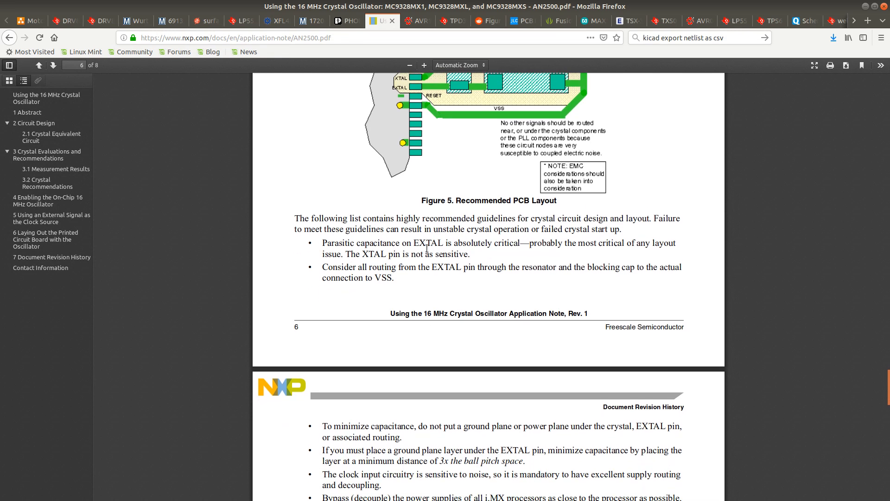
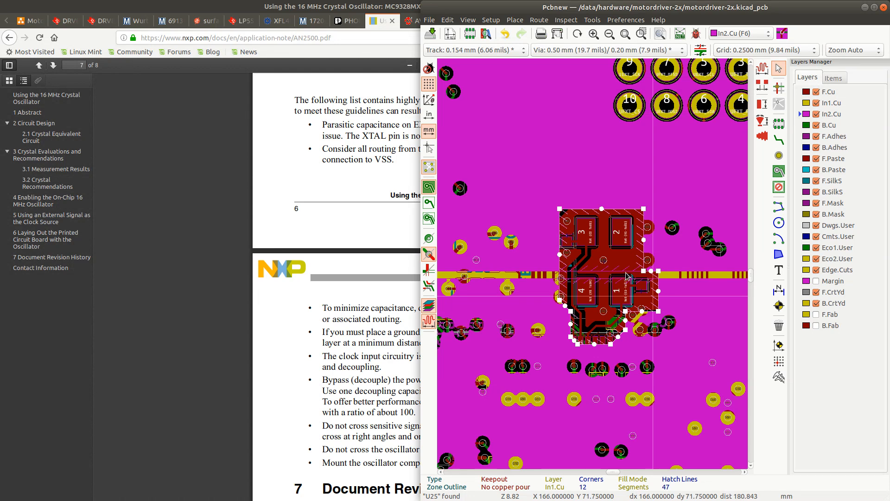
Examine the copper clearance around Y1 in Pcbnew, then switch to Firefox to compare it with Figure 5's recommended PCB layout
scroll(626, 276, down, 3)
scroll(594, 266, up, 2)
scroll(593, 267, up, 3)
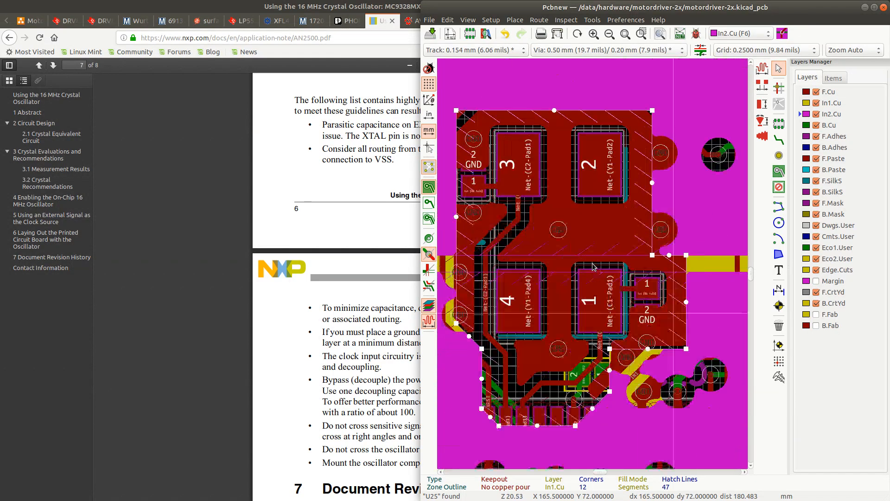
scroll(565, 260, down, 2)
scroll(556, 255, up, 3)
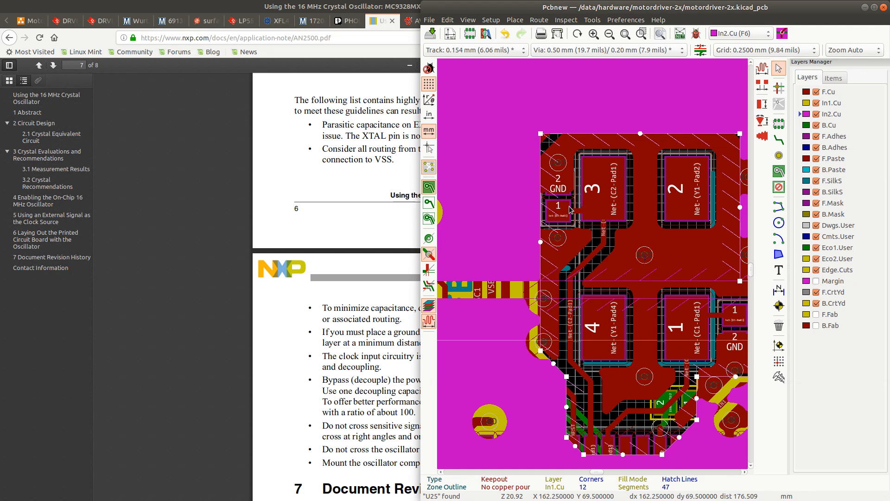
key(alt+Tab)
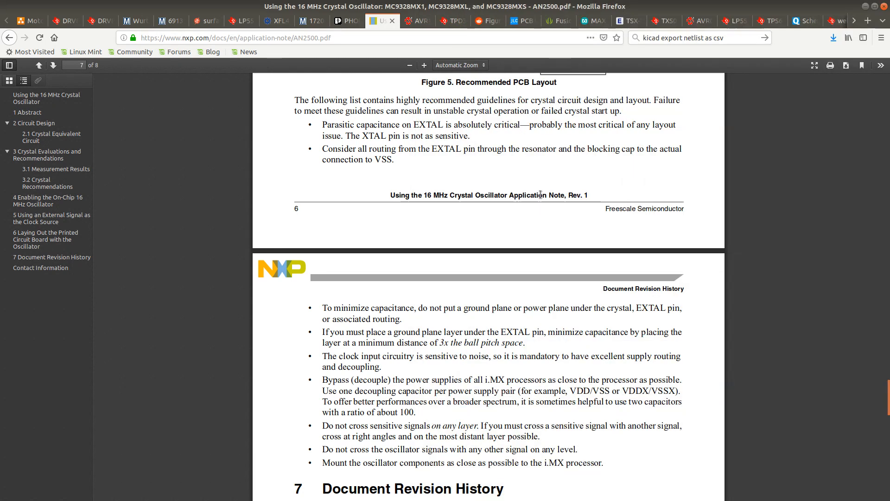
scroll(542, 182, down, 2)
scroll(542, 182, up, 12)
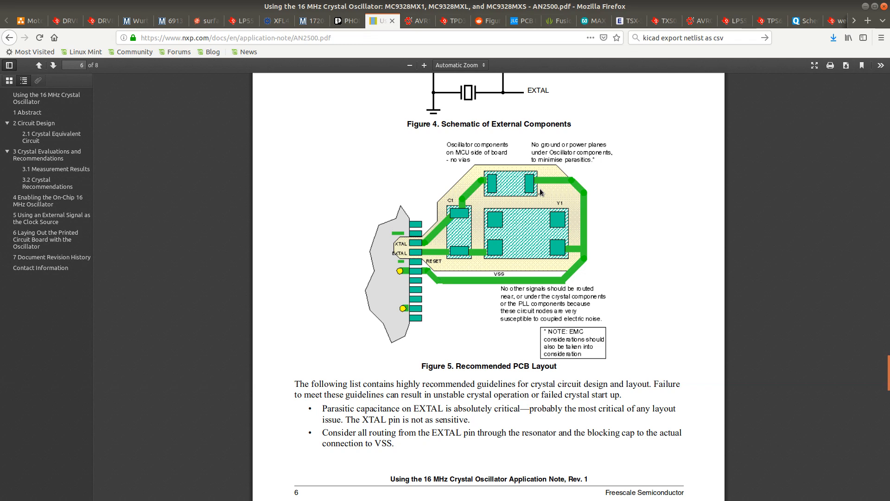
Compare the copper keepout around Y1 in Pcbnew with the recommended PCB layout of Figure 5 in Firefox
scroll(540, 188, down, 6)
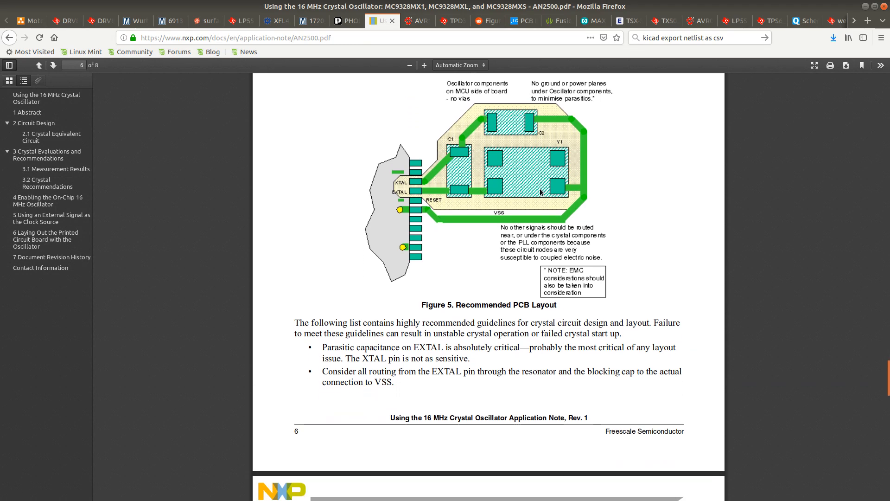
key(alt+Tab)
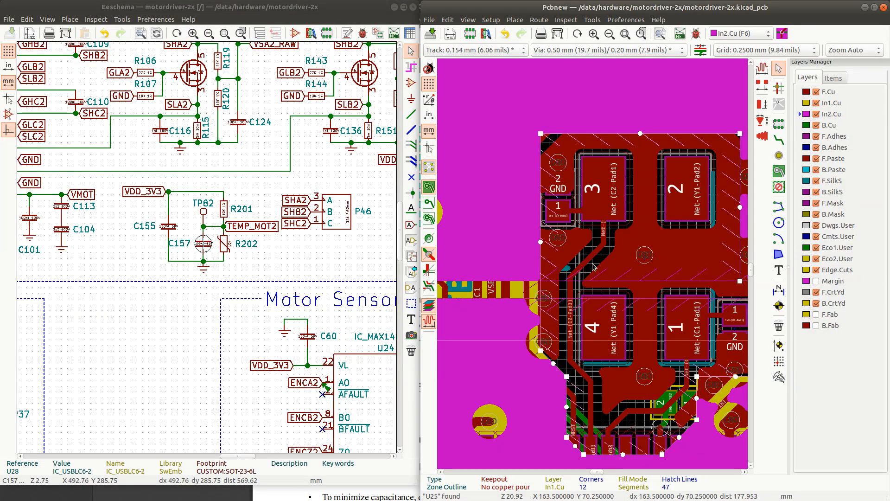
scroll(595, 267, down, 3)
scroll(594, 266, up, 3)
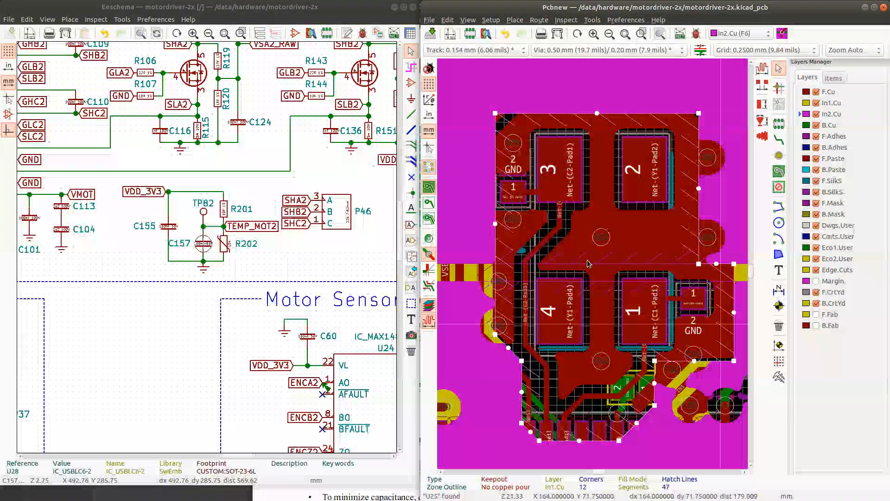
key(alt+Tab)
scroll(588, 263, down, 1)
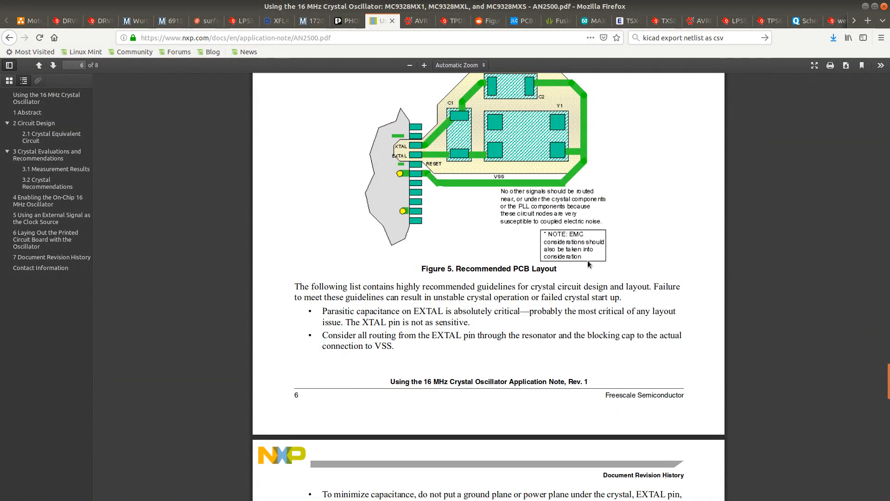
scroll(588, 263, up, 3)
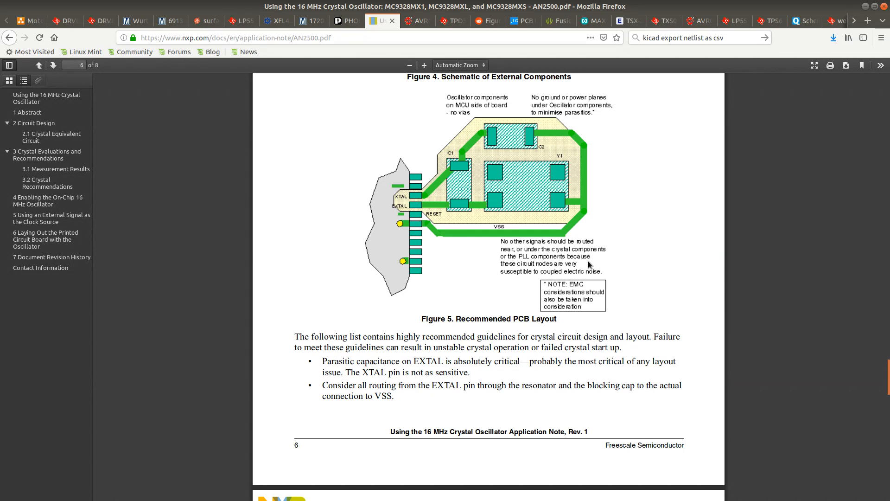
Switch to Pcbnew and examine the keepout edge and GND vias beside Y1 pad 2 and C1
key(alt+Tab)
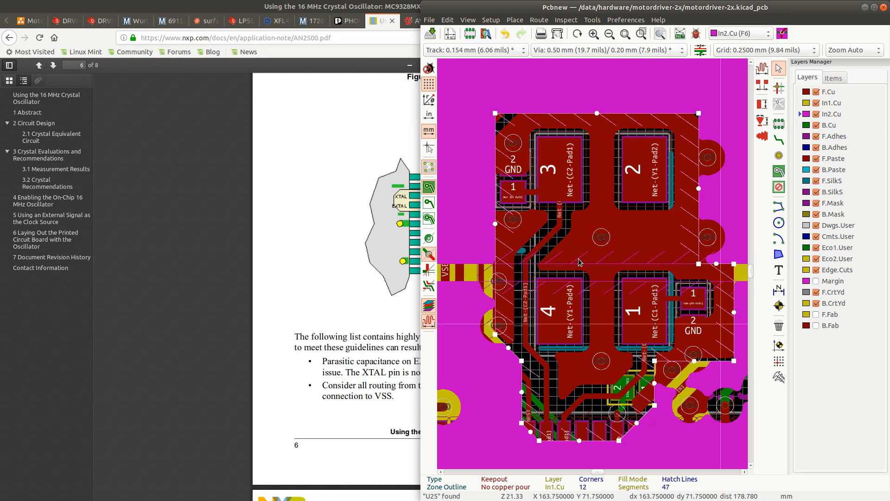
scroll(591, 264, down, 2)
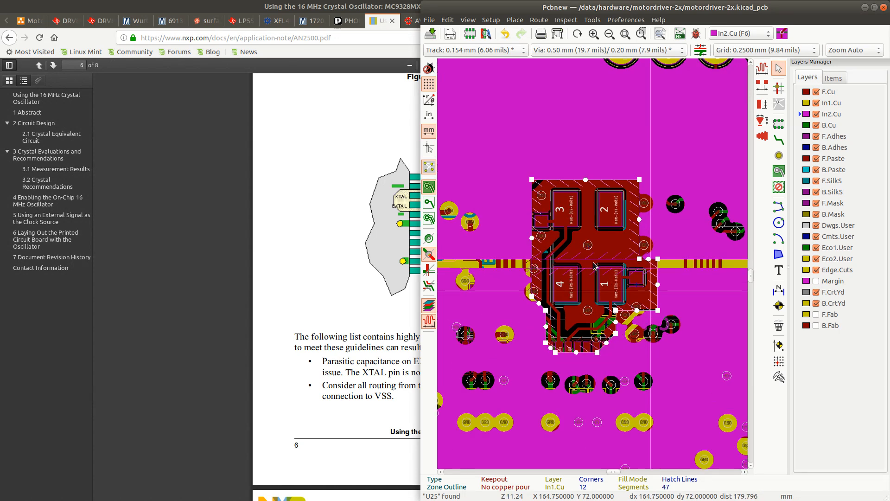
scroll(594, 265, up, 1)
scroll(588, 267, up, 1)
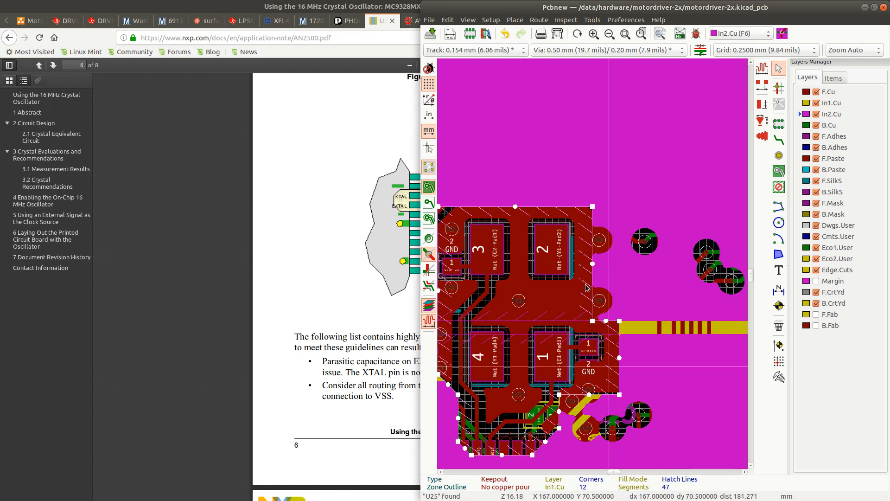
scroll(586, 287, up, 3)
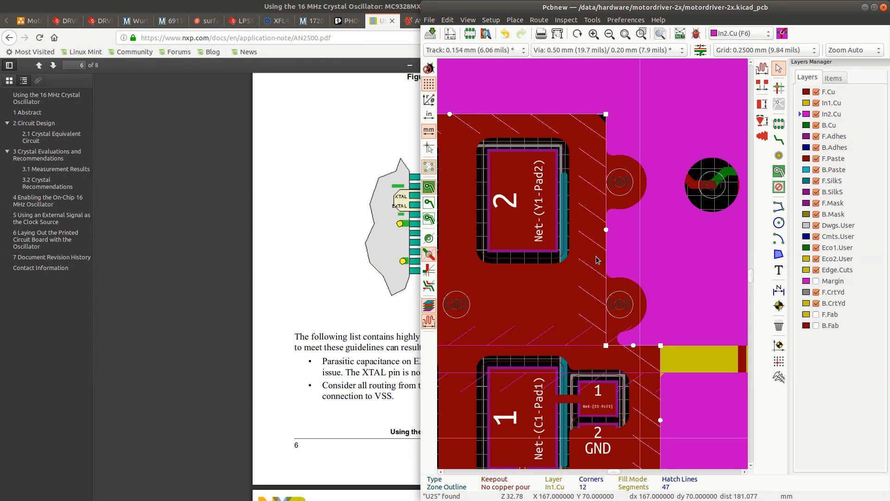
scroll(597, 260, down, 3)
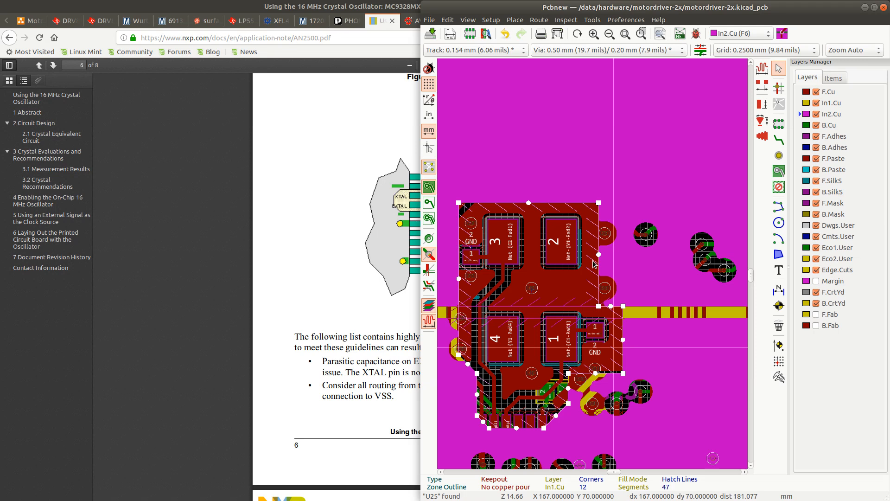
Switch to Firefox and read the AN2500 crystal layout guidelines on pages 6 and 7
key(alt+Tab)
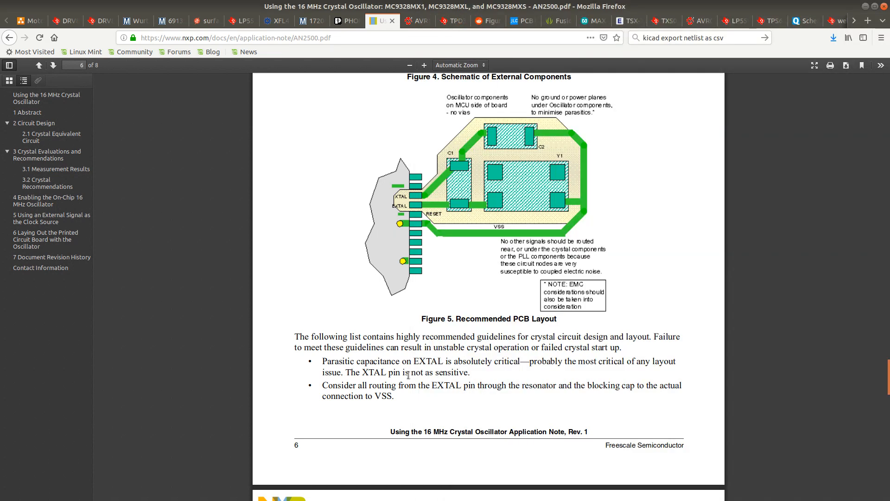
scroll(408, 374, down, 10)
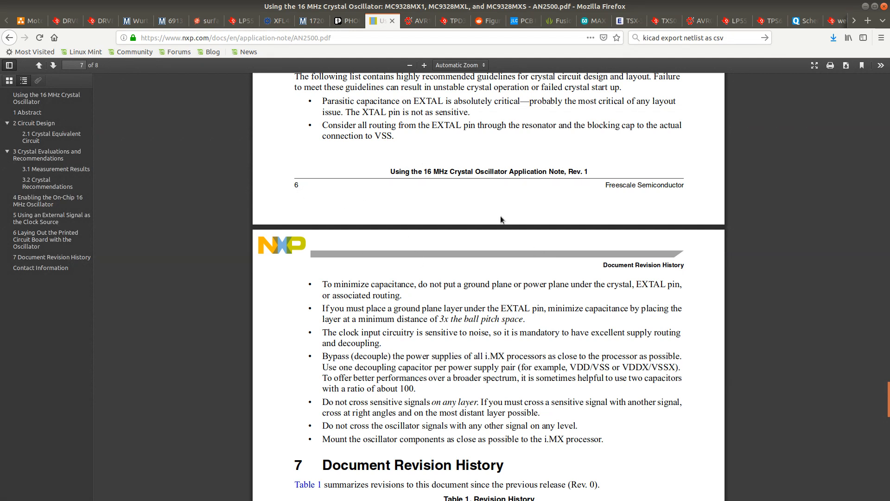
scroll(463, 206, up, 5)
scroll(371, 233, down, 5)
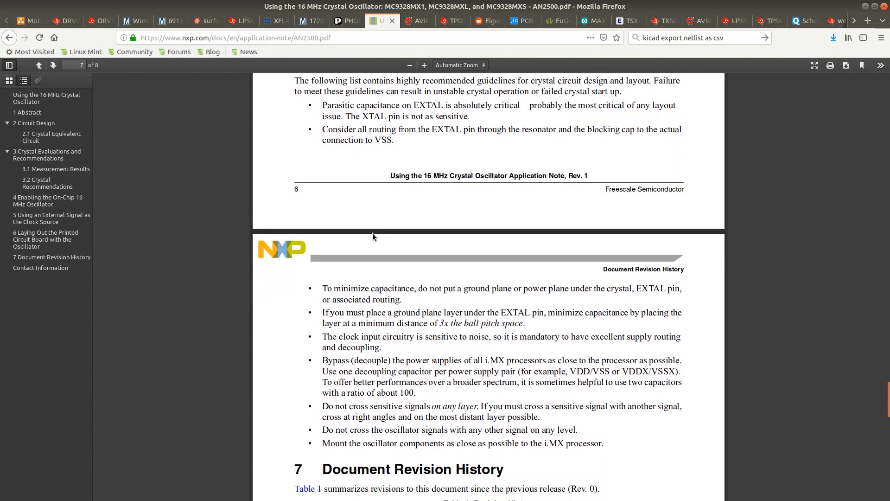
scroll(371, 233, down, 2)
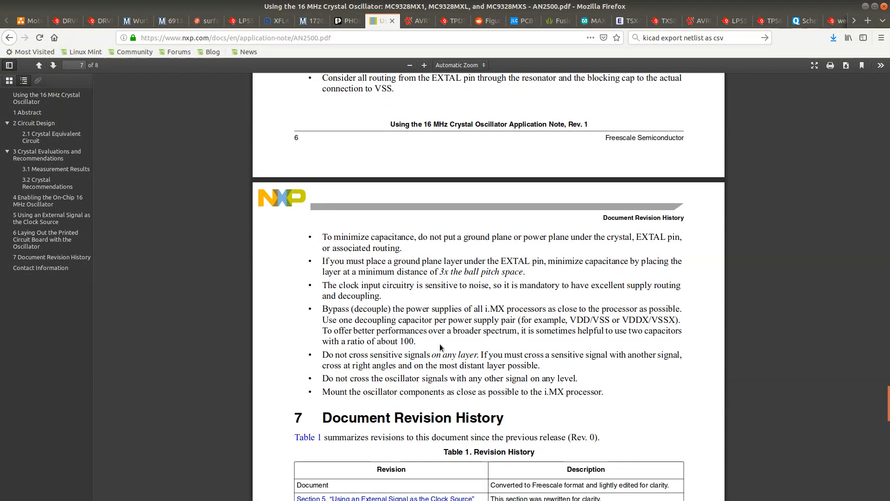
Switch to Pcbnew and make F.Cu the active layer to inspect the top copper around Y1
key(alt+Tab)
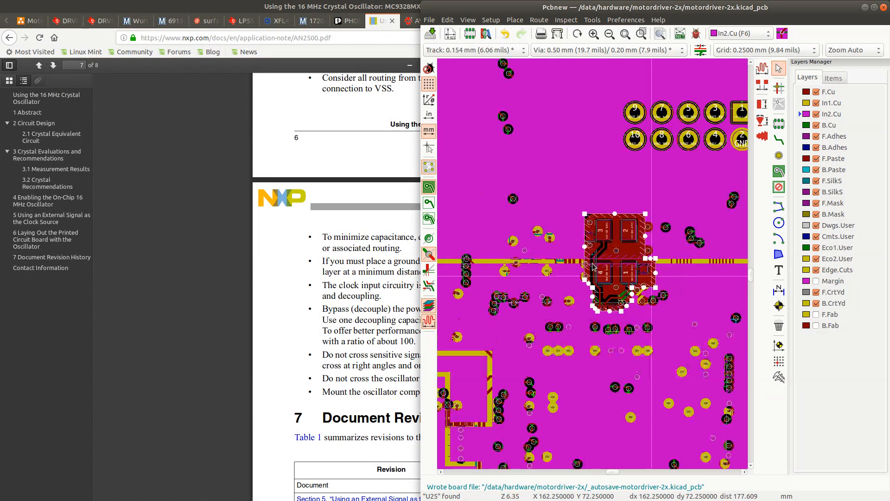
scroll(593, 267, up, 2)
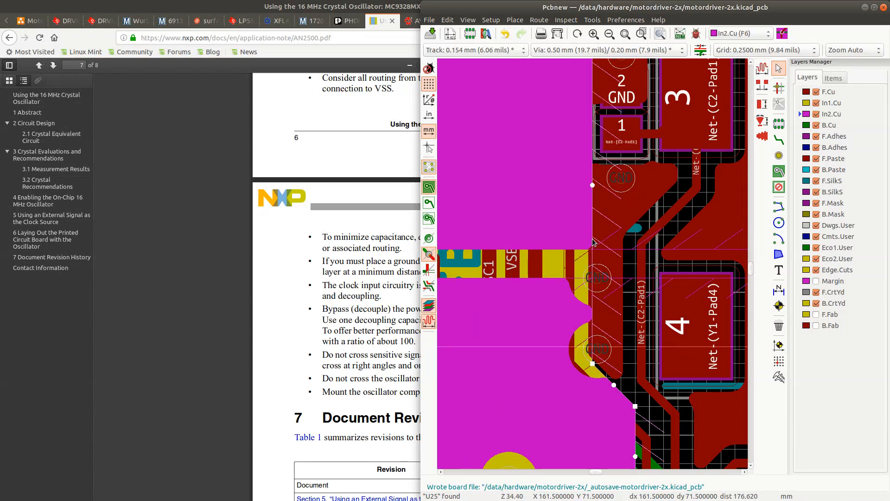
scroll(592, 239, down, 1)
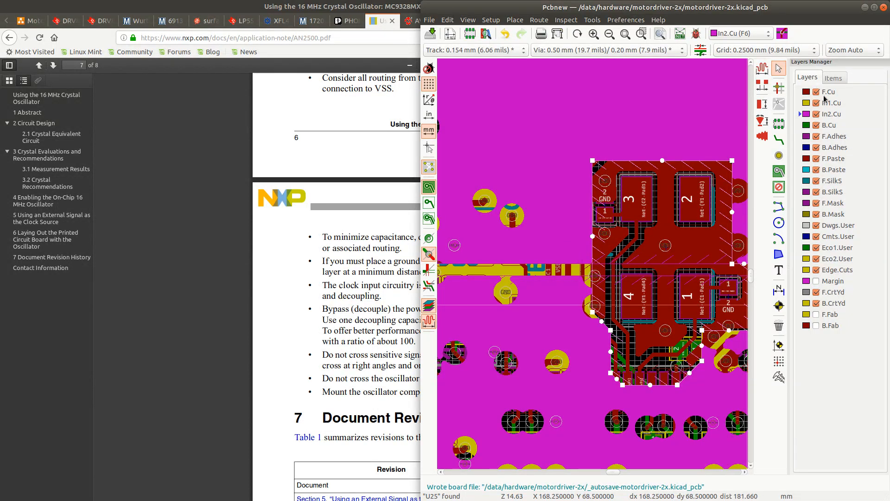
click(824, 94)
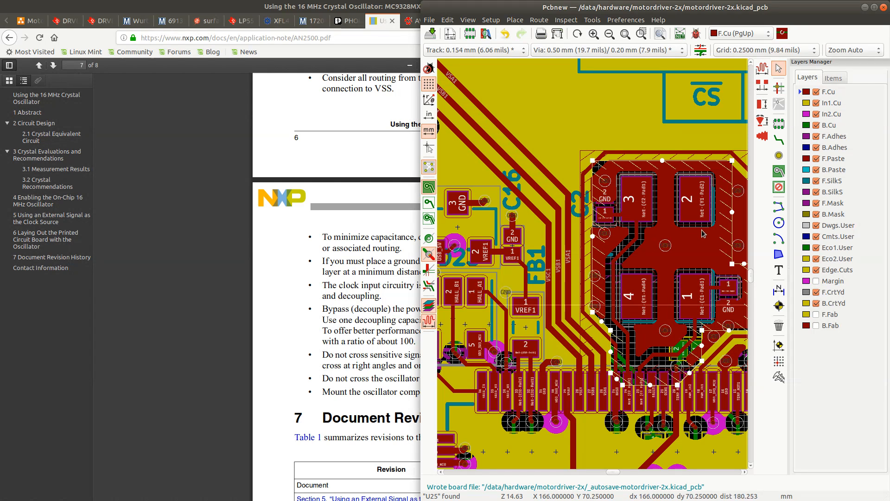
scroll(697, 201, down, 2)
scroll(591, 273, up, 2)
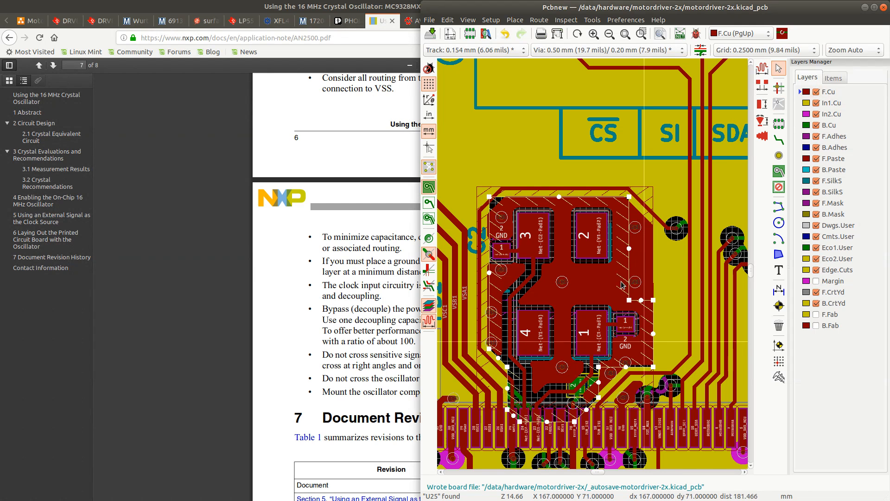
Deselect the keepout, undo the last board edit and hide the zone fills
key(Escape)
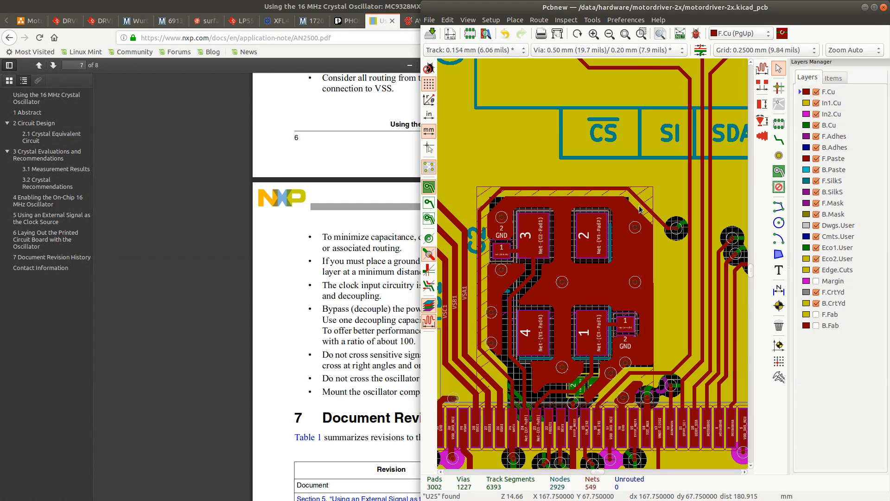
key(ctrl+z)
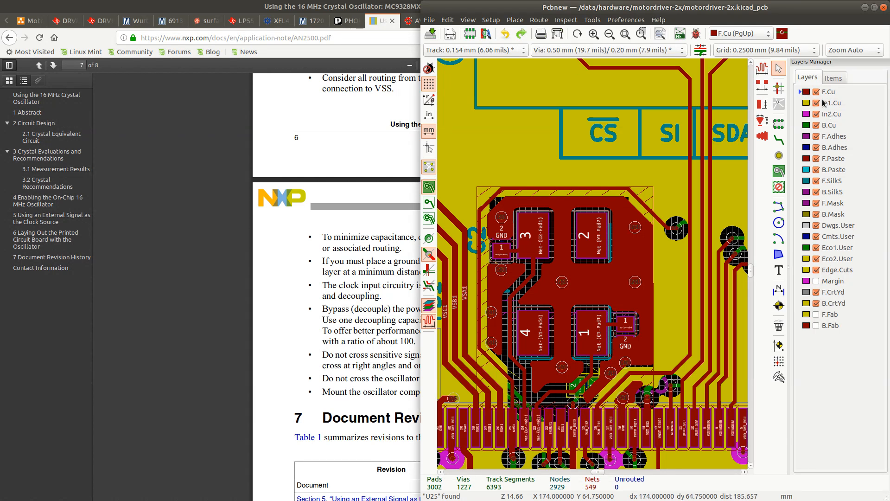
click(428, 203)
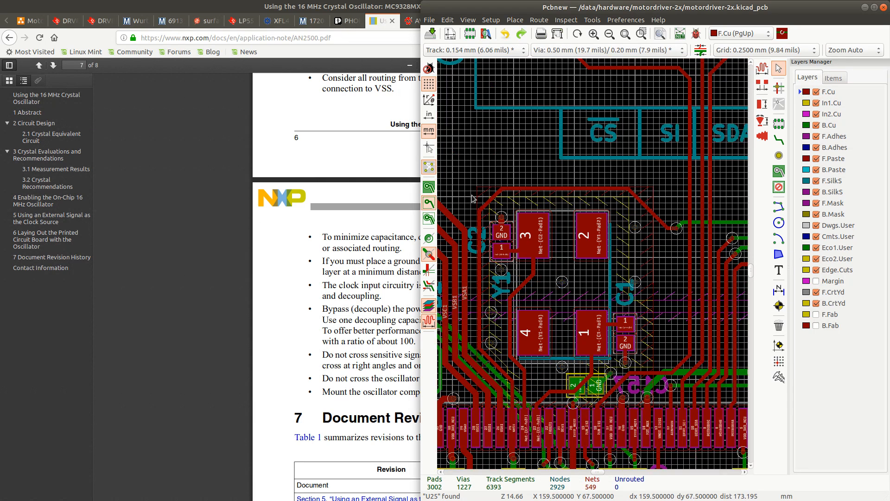
Delete the GND copper zone on F.Cu surrounding crystal Y1
click(651, 193)
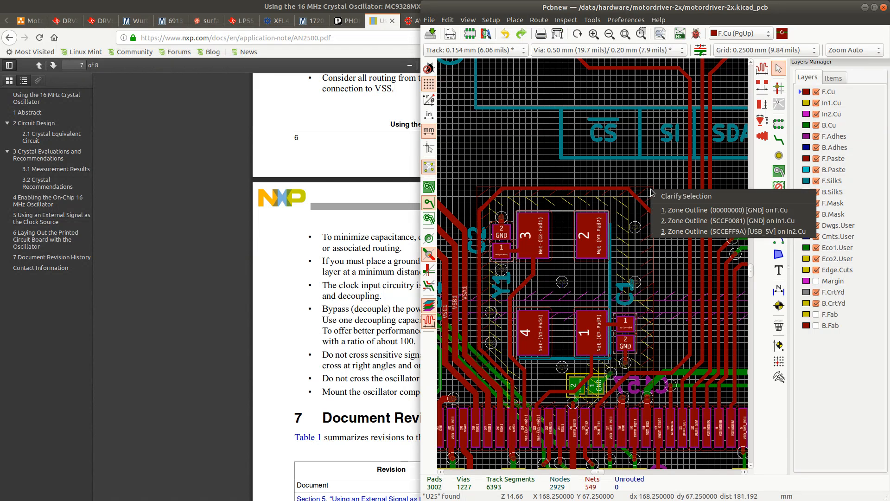
click(681, 209)
key(Delete)
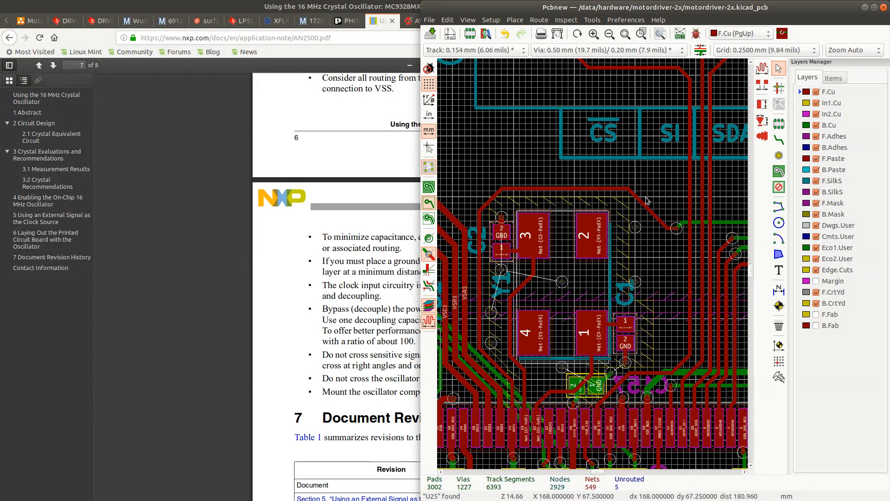
Delete the four GND vias at the centre of Y1, below C2 and beside Y1 pad 4
scroll(559, 261, up, 3)
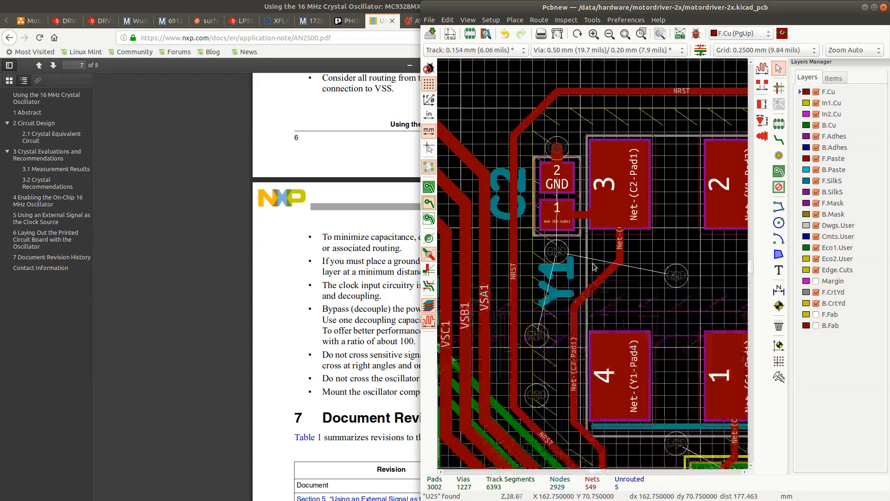
click(623, 277)
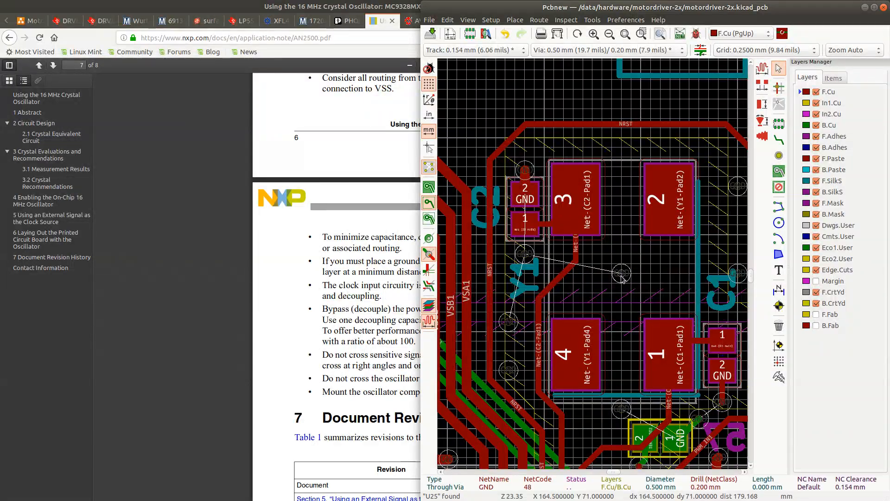
key(Delete)
click(524, 254)
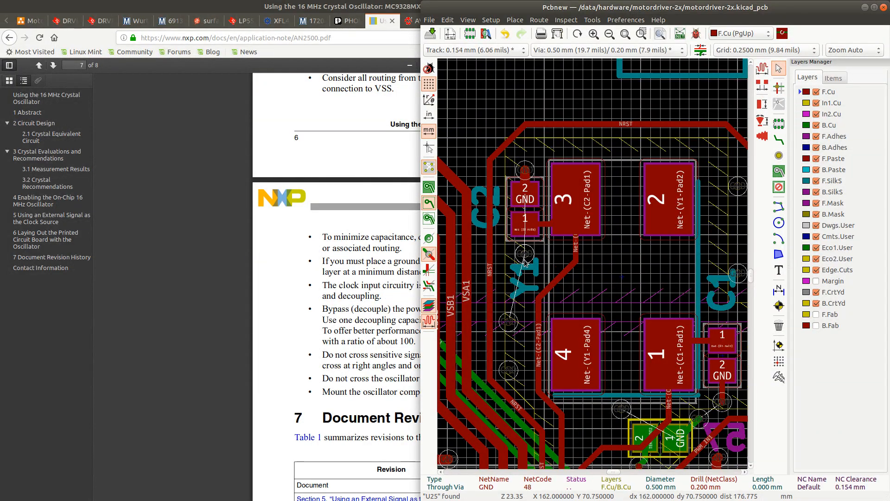
key(Delete)
click(509, 322)
click(528, 345)
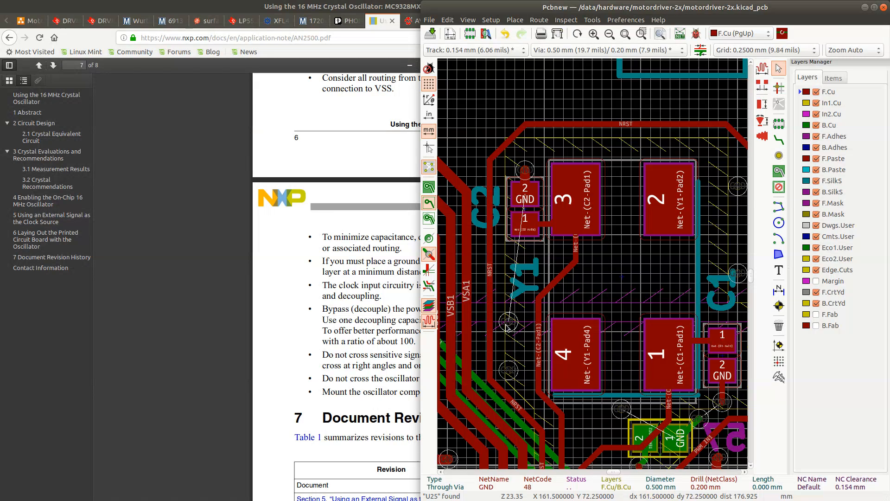
key(Delete)
click(513, 373)
click(537, 393)
key(Delete)
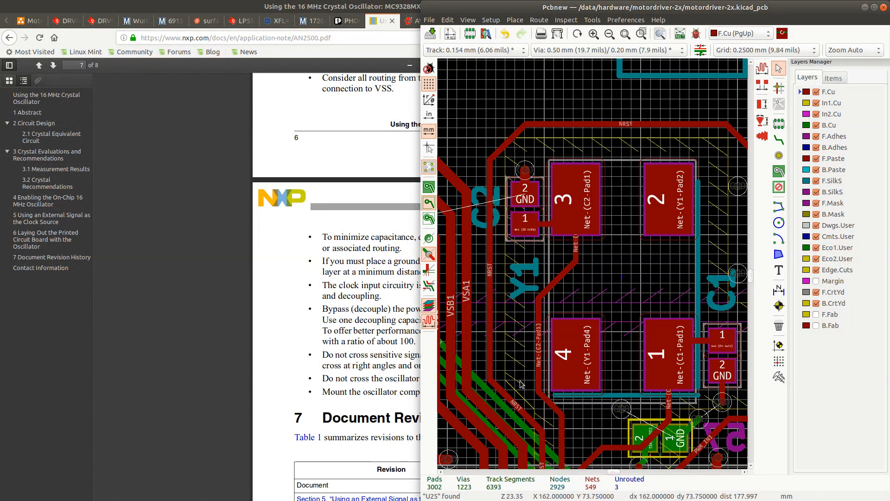
Delete the GND via below Y1 between pads 4 and 1, next to the back-side capacitor
scroll(540, 329, down, 2)
scroll(593, 265, up, 2)
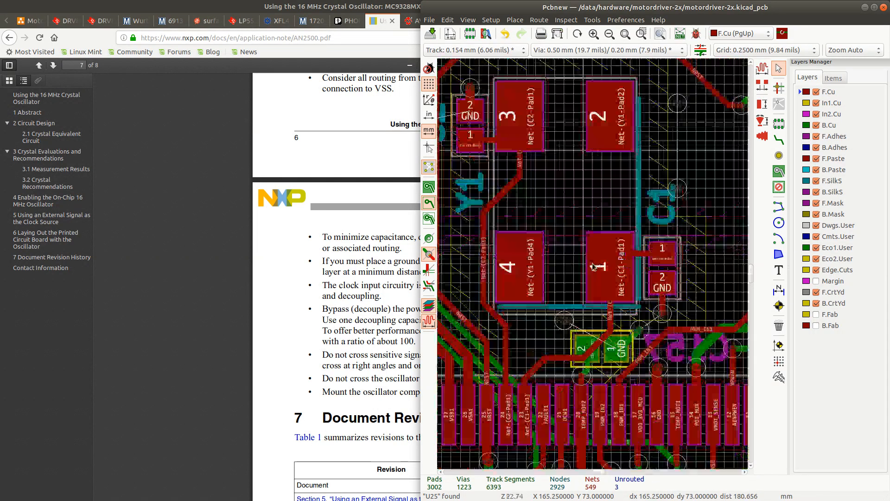
click(570, 321)
key(Delete)
click(643, 327)
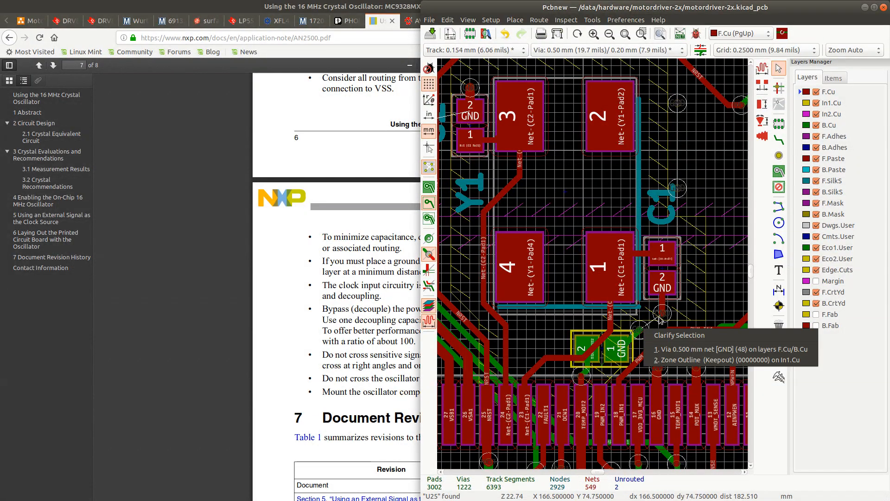
click(658, 316)
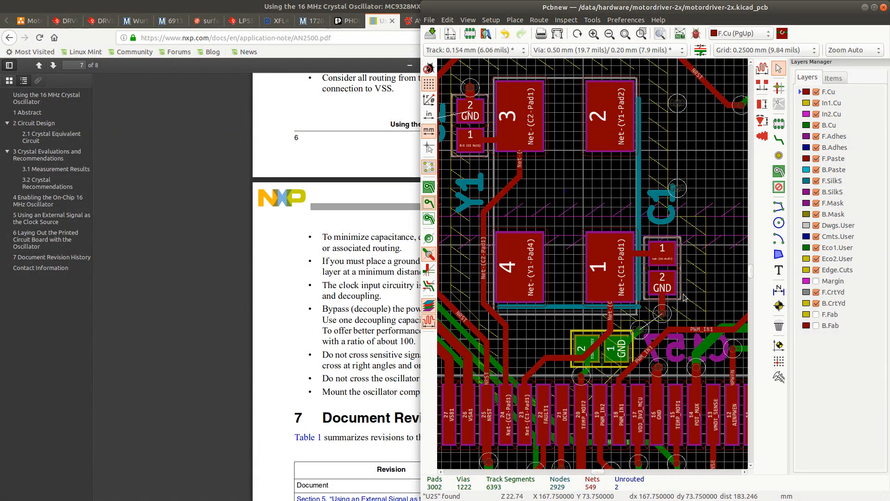
Show the zone fills again to check the cleared area beneath Y1
scroll(648, 291, down, 4)
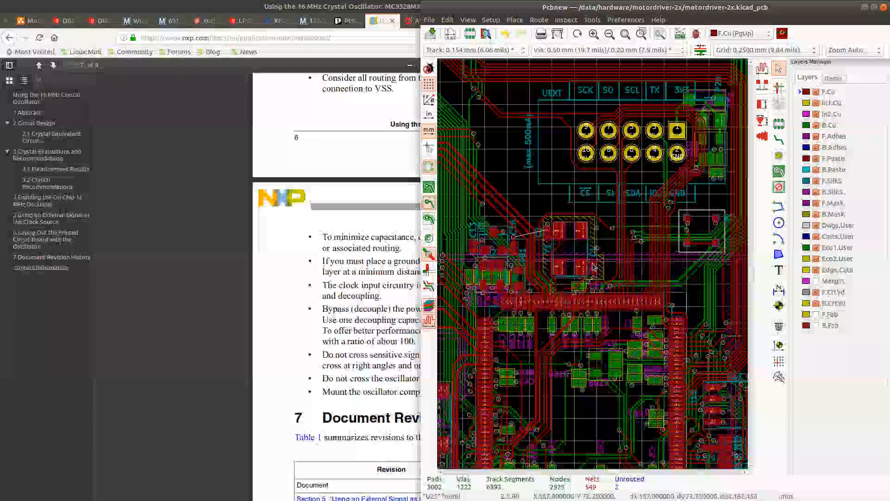
scroll(508, 178, up, 2)
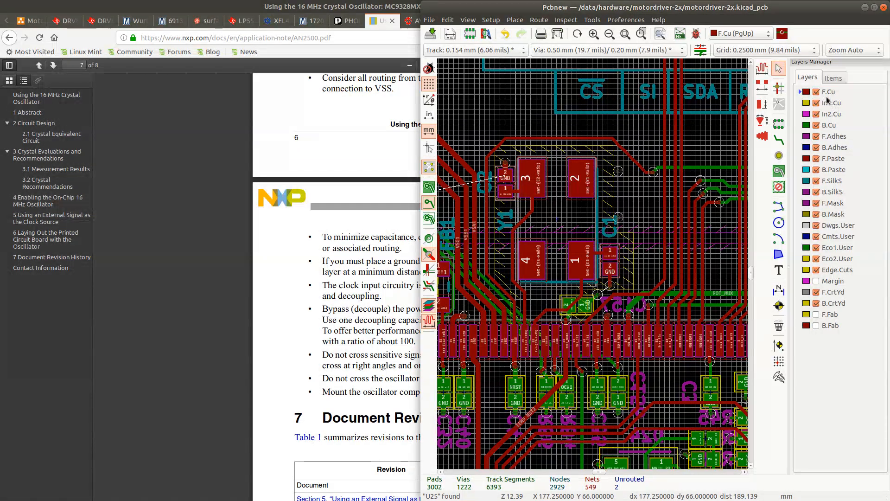
click(428, 186)
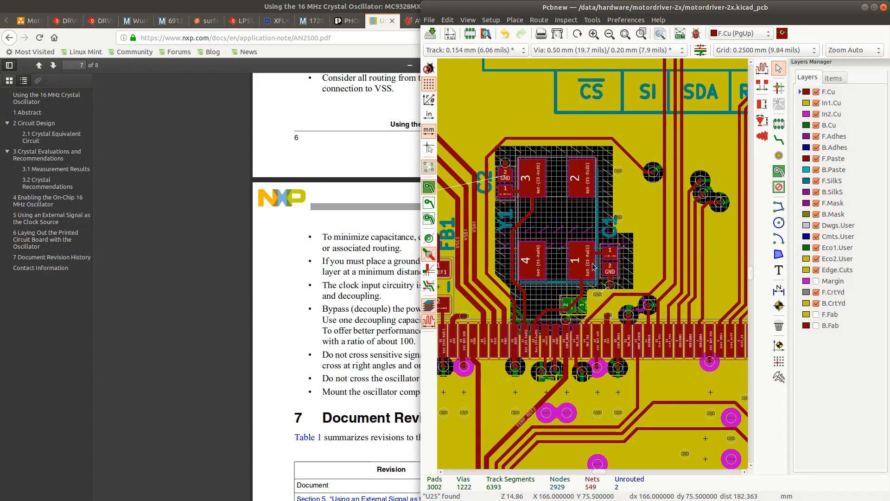
Move the lower corner of the In1.Cu no-copper keepout about 1 mm sideways to pin 20 (TEMP_MOT2), extending the cleared area
scroll(580, 304, up, 3)
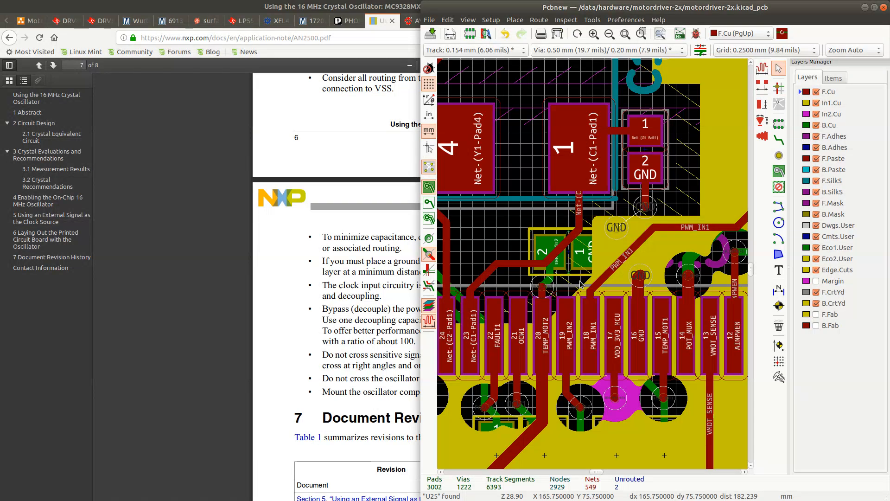
click(598, 287)
click(607, 308)
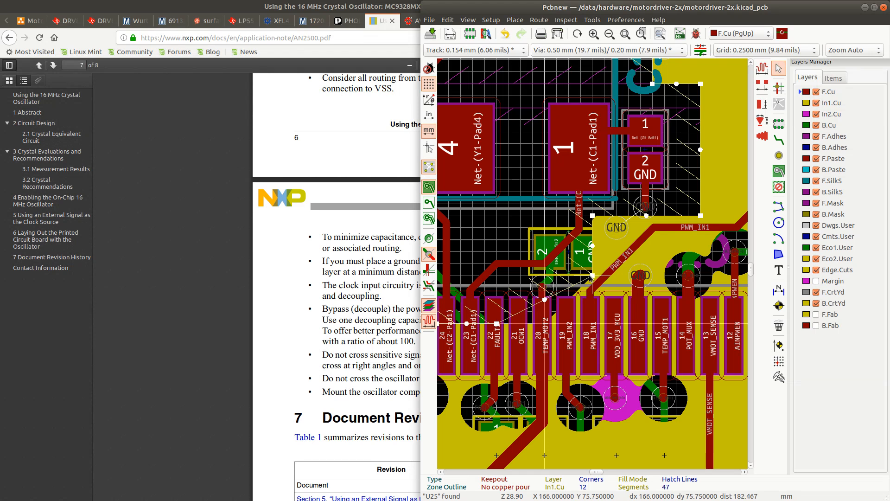
drag(592, 276, 556, 277)
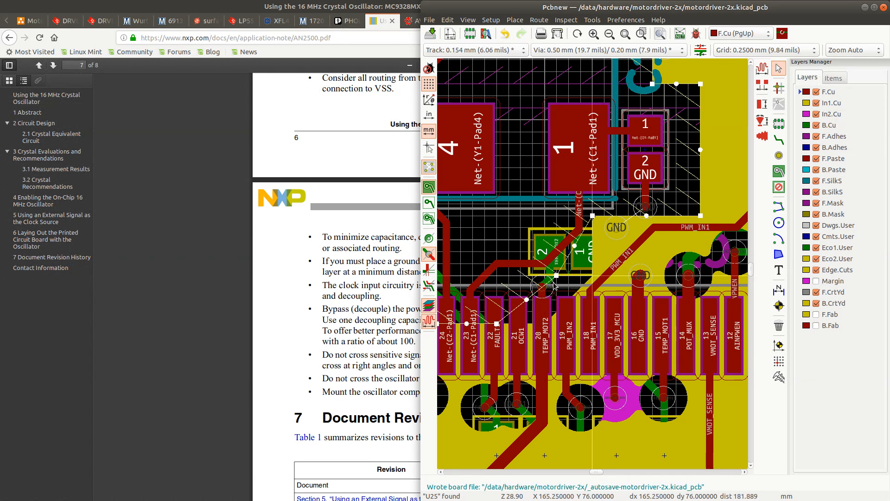
key(ctrl+z)
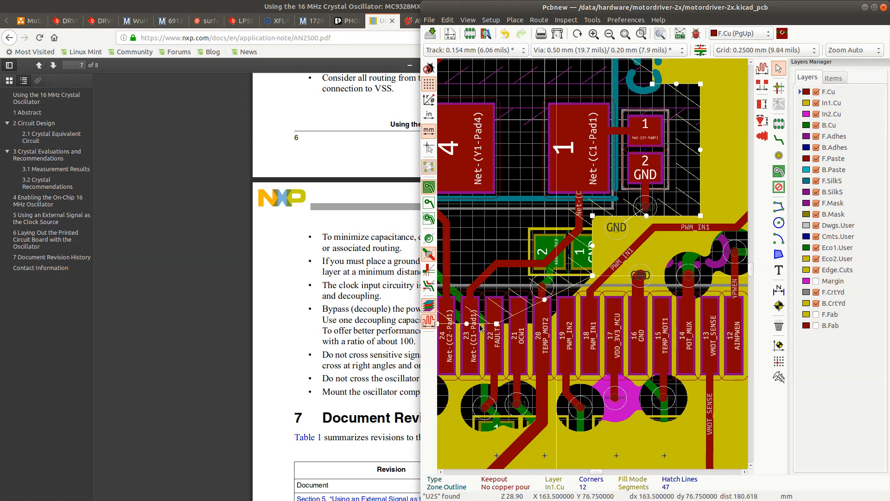
drag(496, 323, 545, 323)
scroll(545, 323, down, 4)
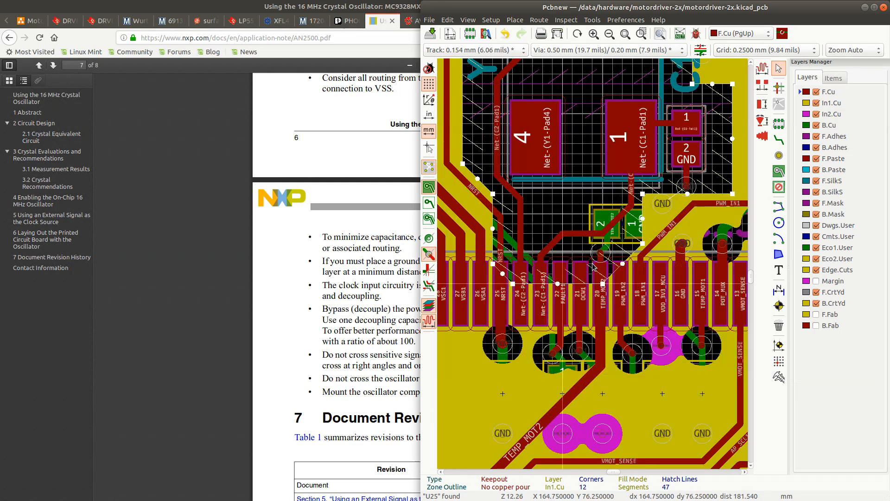
scroll(589, 215, up, 3)
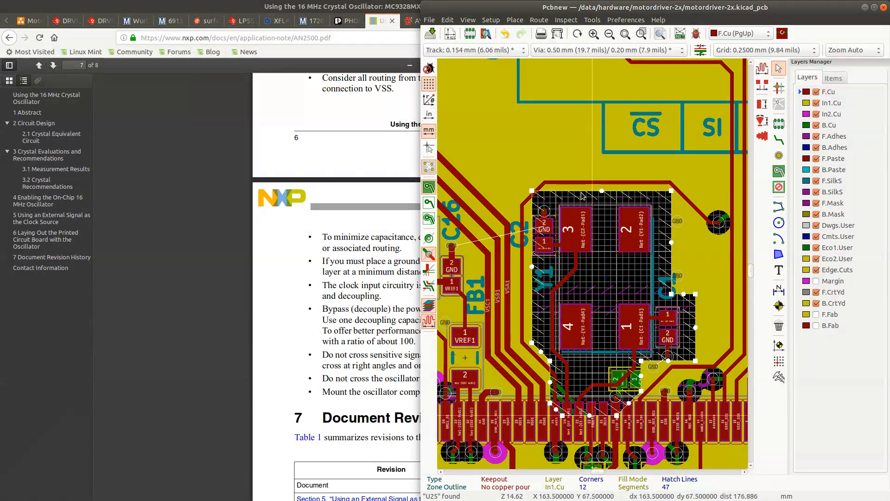
Route a 0.154 mm GND track on F.Cu from C2's ground via around Y1 pad 2 to C1's ground via and the neighbouring GND via
click(779, 138)
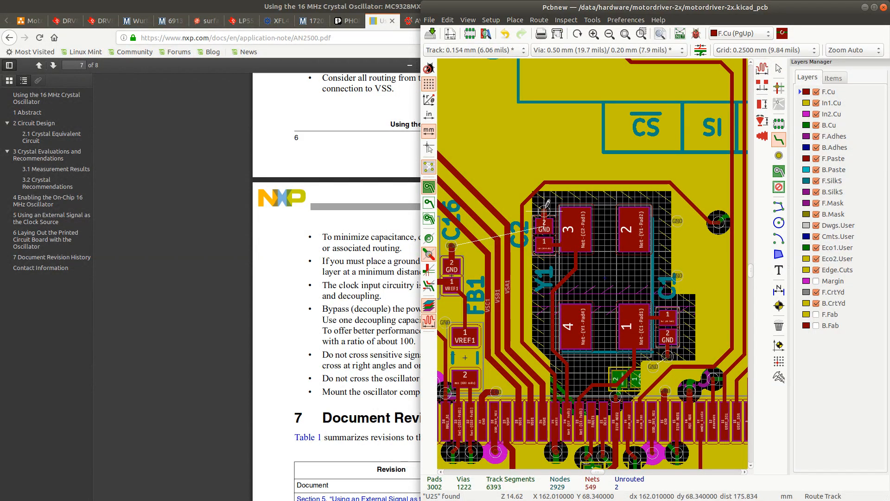
click(542, 214)
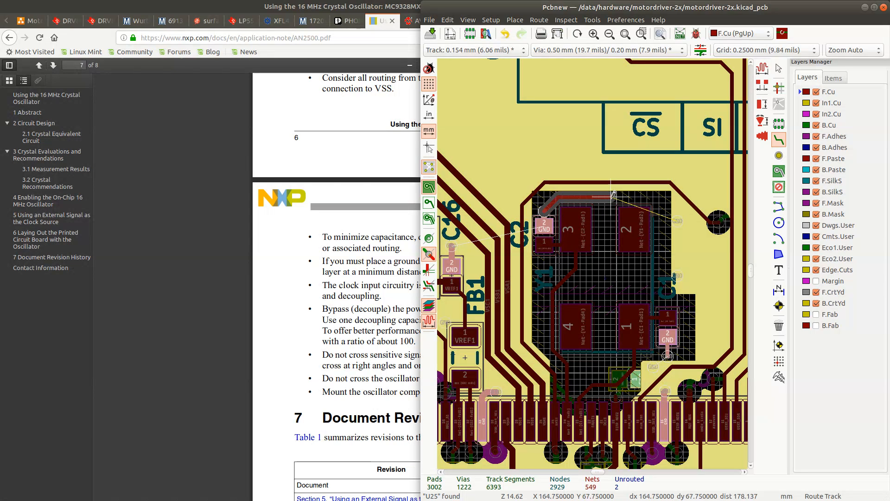
click(659, 197)
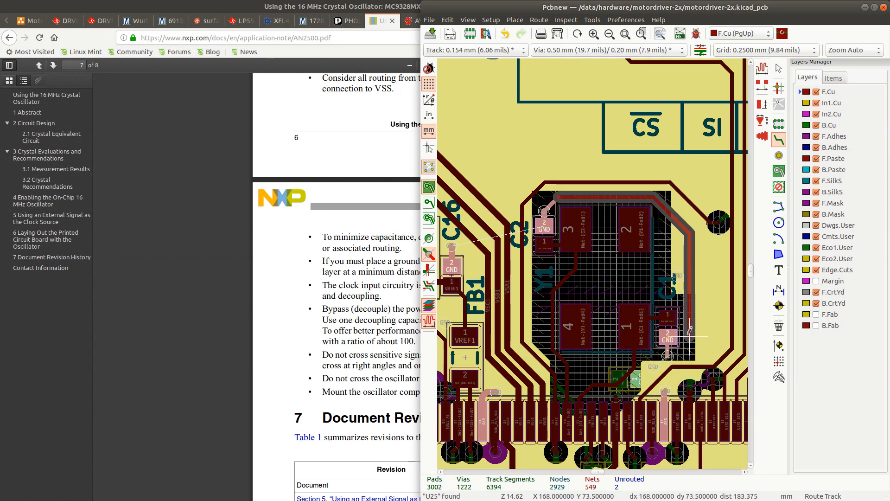
click(673, 351)
click(671, 351)
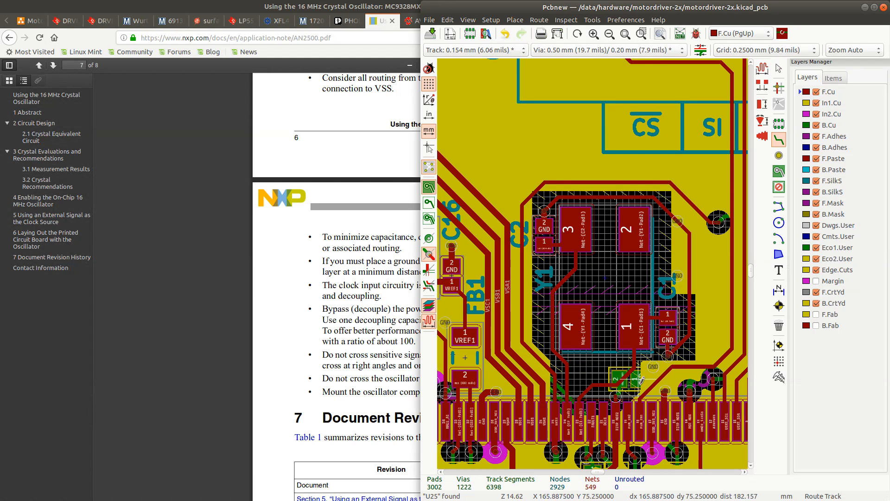
click(669, 352)
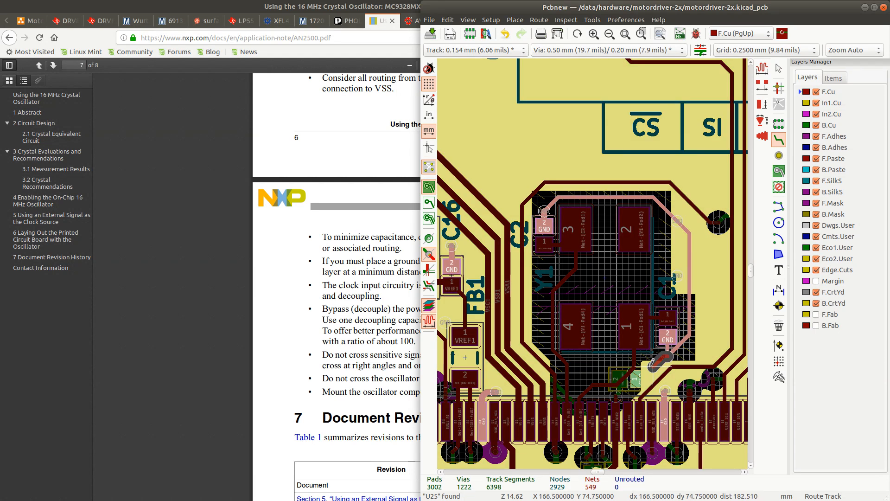
double_click(653, 363)
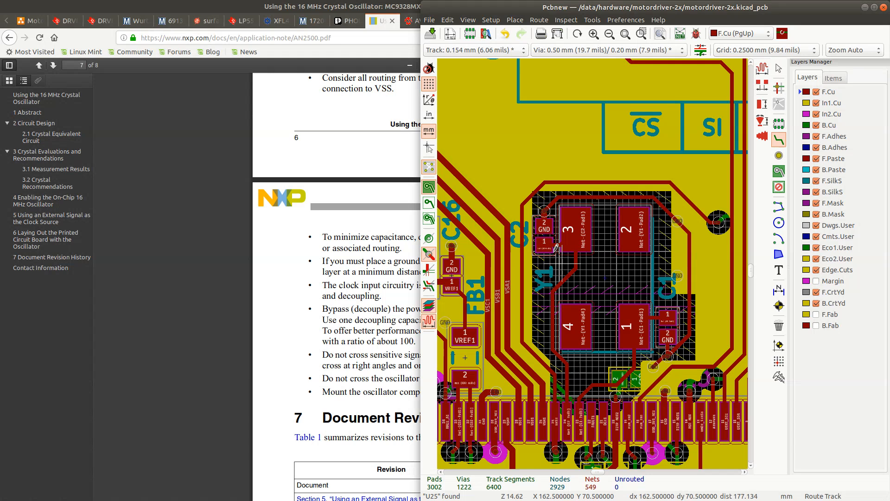
Route a second GND track on F.Cu from C2's ground via alongside the NRST track, past Y1 pad 4, ending just above pin 25
click(542, 207)
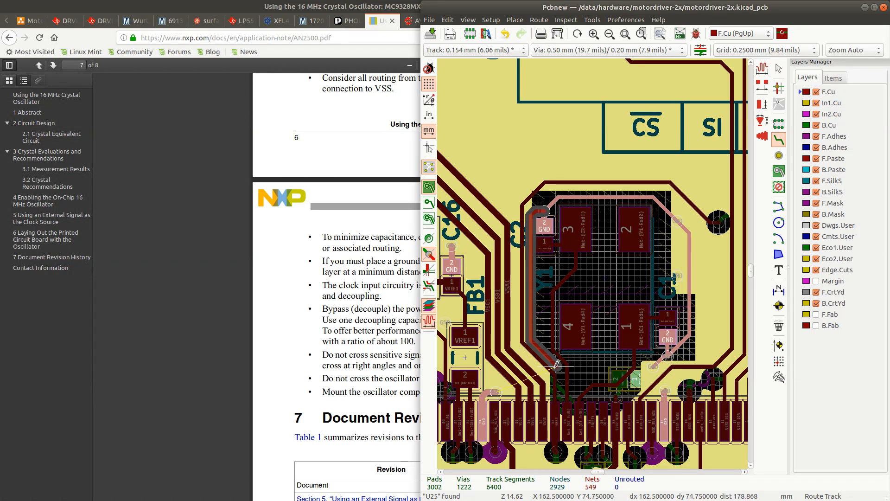
scroll(556, 364, up, 2)
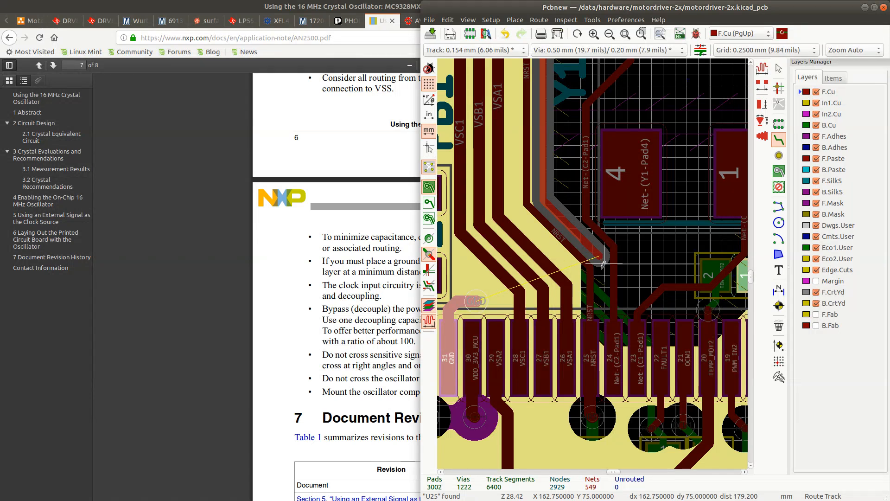
click(598, 248)
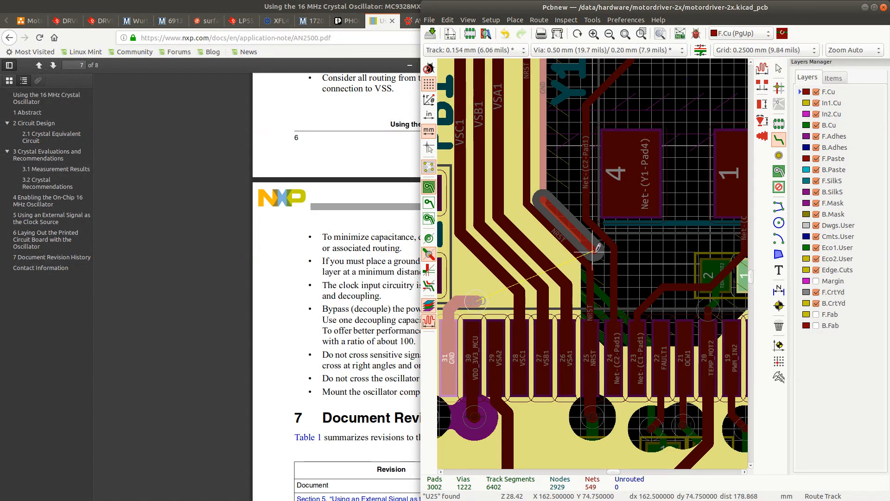
click(597, 248)
scroll(597, 247, down, 5)
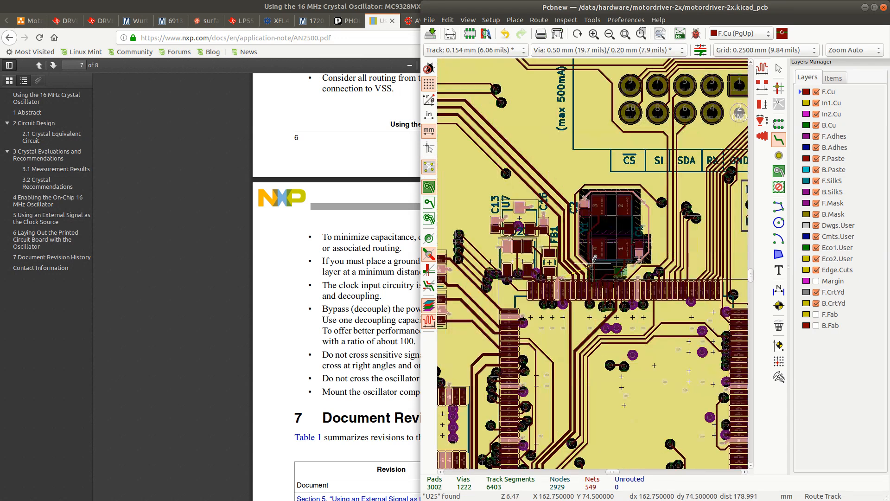
Shift the diagonal GND track segment between C2's ground via and the track beside NRST slightly outward, away from C2 pad 2
scroll(594, 258, up, 6)
scroll(594, 258, down, 3)
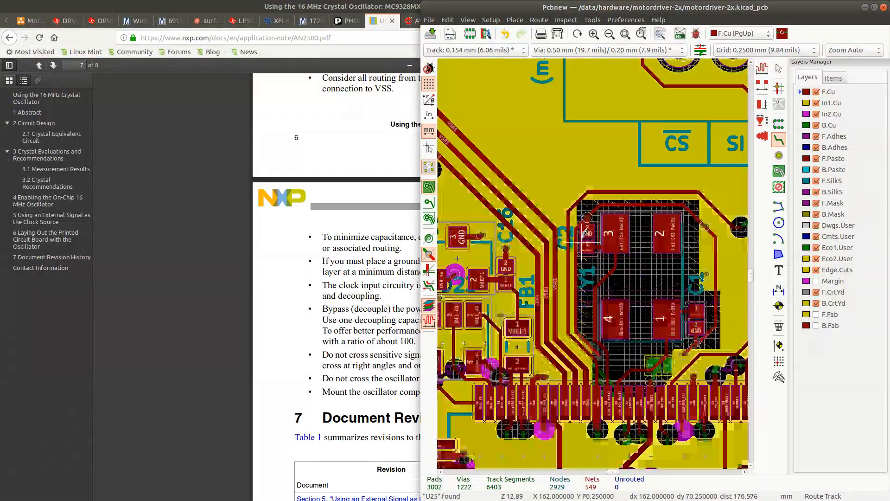
scroll(593, 258, up, 6)
scroll(594, 258, down, 3)
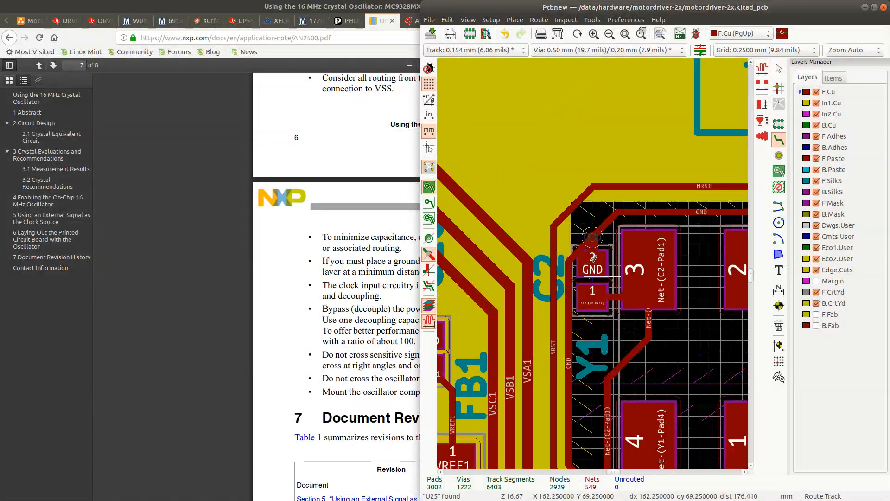
scroll(594, 259, down, 2)
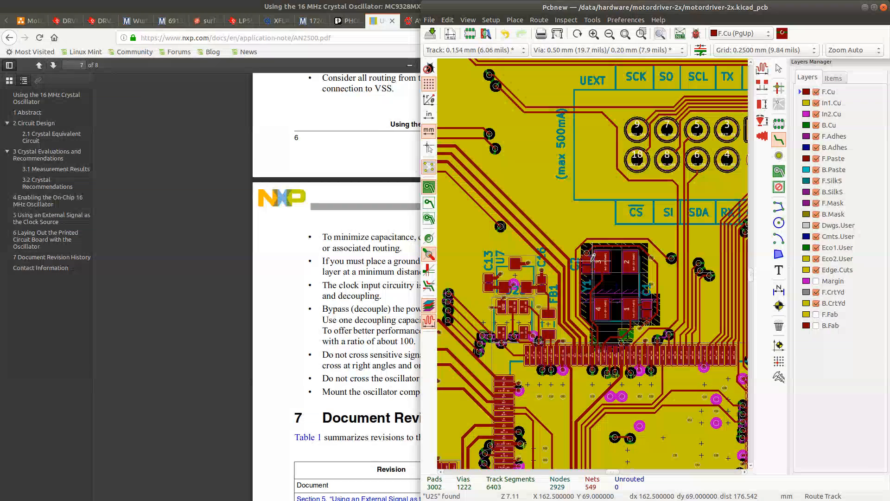
scroll(592, 256, up, 2)
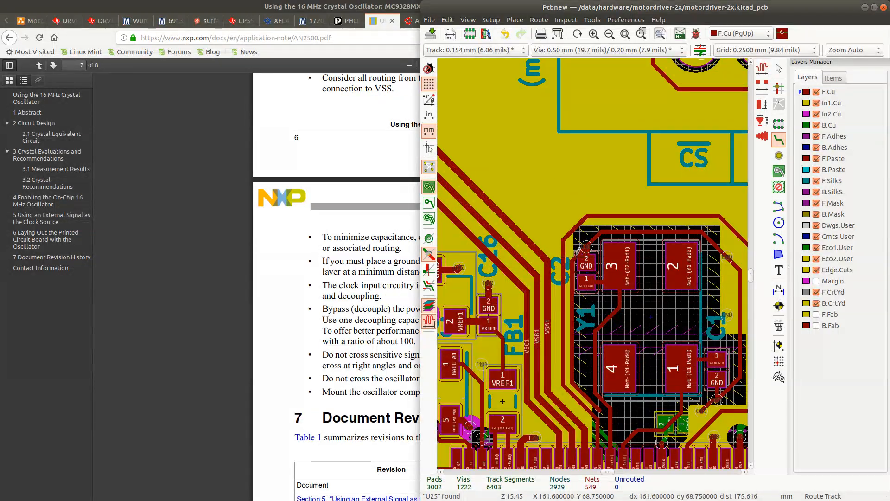
scroll(585, 254, up, 2)
key(Escape)
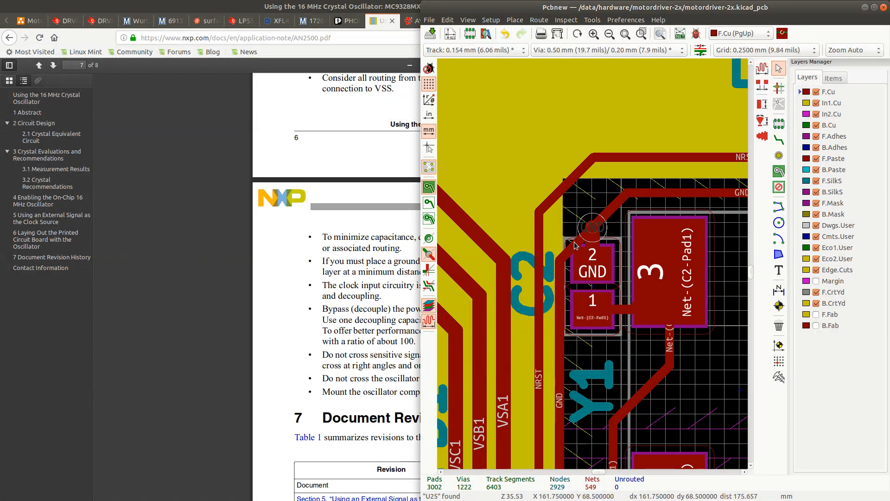
click(574, 242)
click(596, 265)
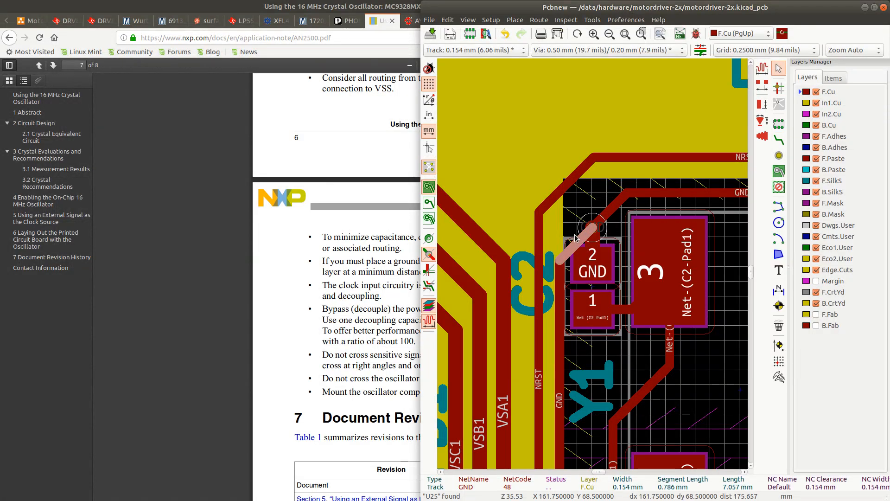
key(Delete)
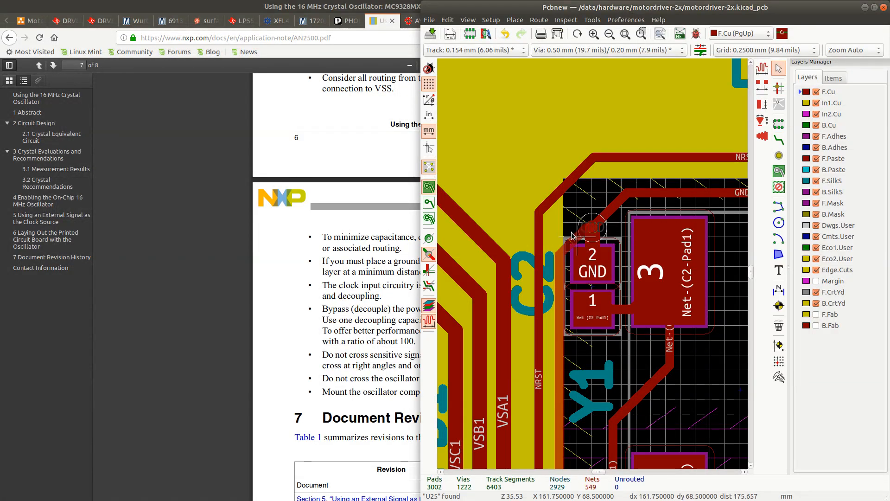
click(572, 236)
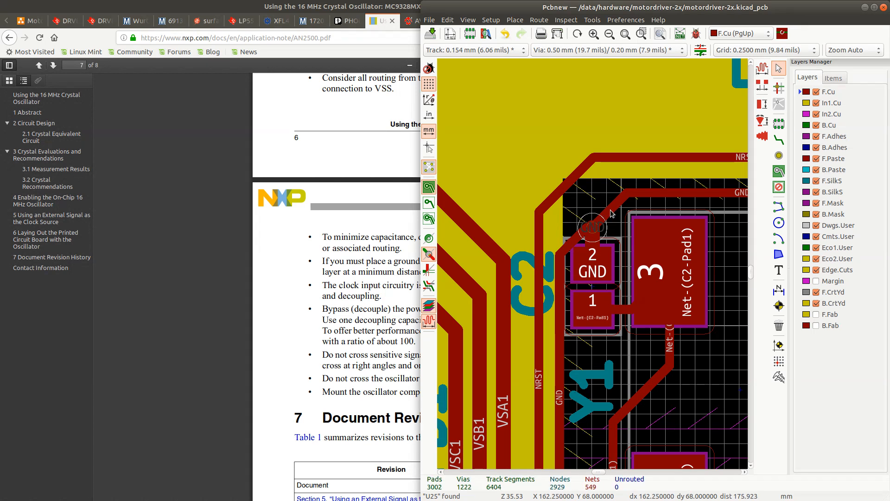
Shift the other diagonal GND segment, between C2's ground via and the track above Y1 pad 3, slightly outward from the crystal
click(609, 213)
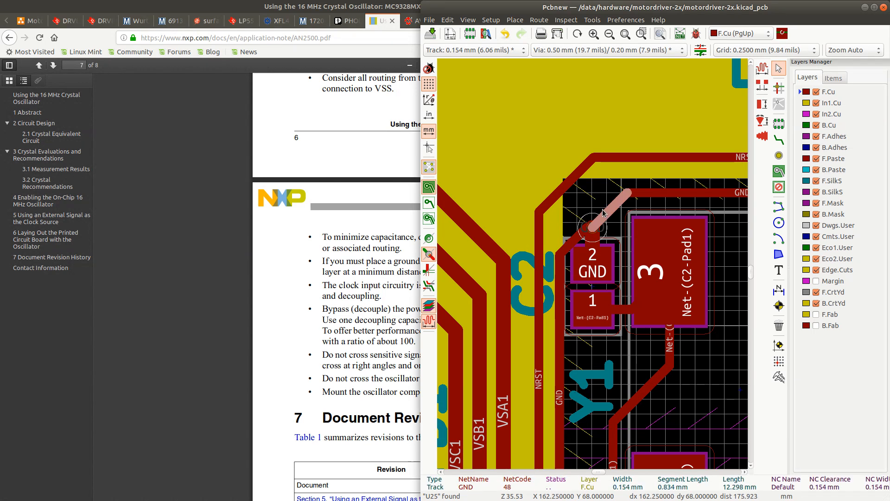
key(Delete)
key(ctrl+z)
Move the diagonal GND track segment beyond Y1 pad 2 outward toward the parallel NRST diagonal, picking the track rather than the keepout
scroll(604, 212, down, 3)
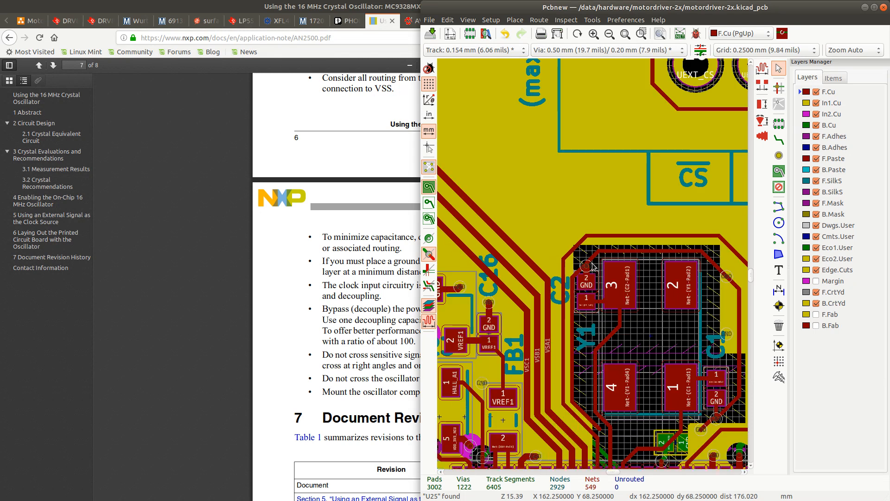
scroll(718, 268, up, 2)
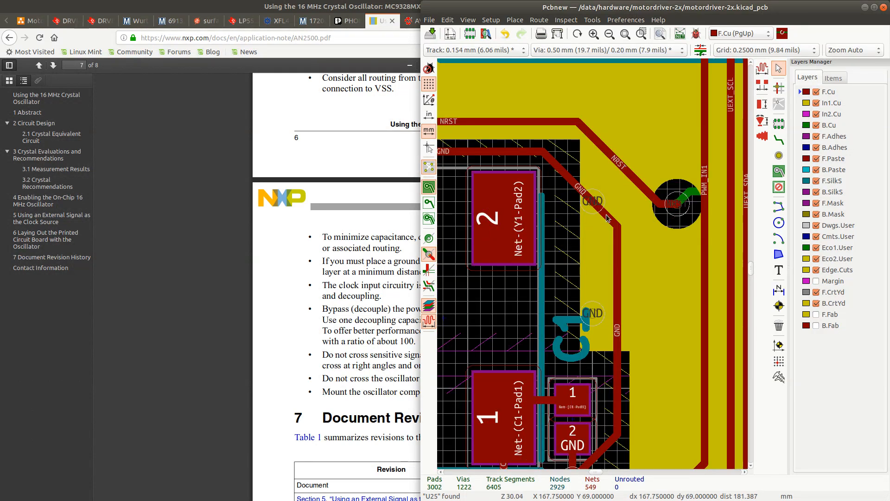
click(574, 184)
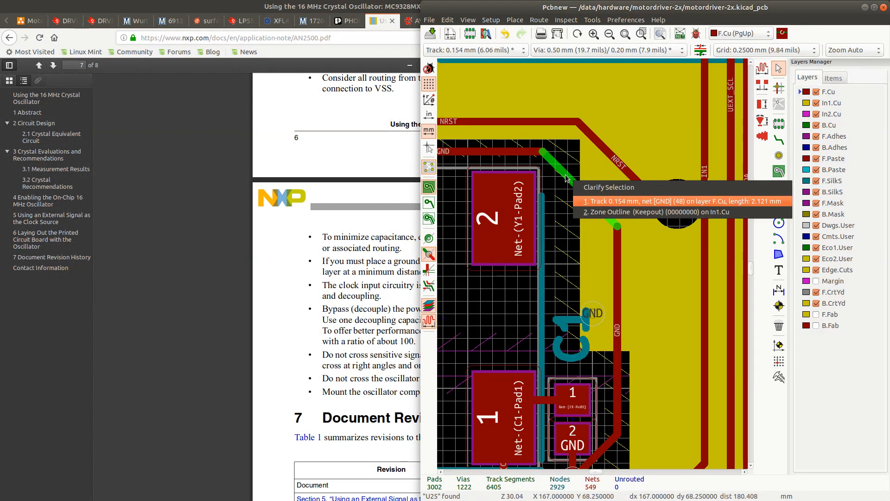
click(585, 194)
drag(567, 176, 582, 168)
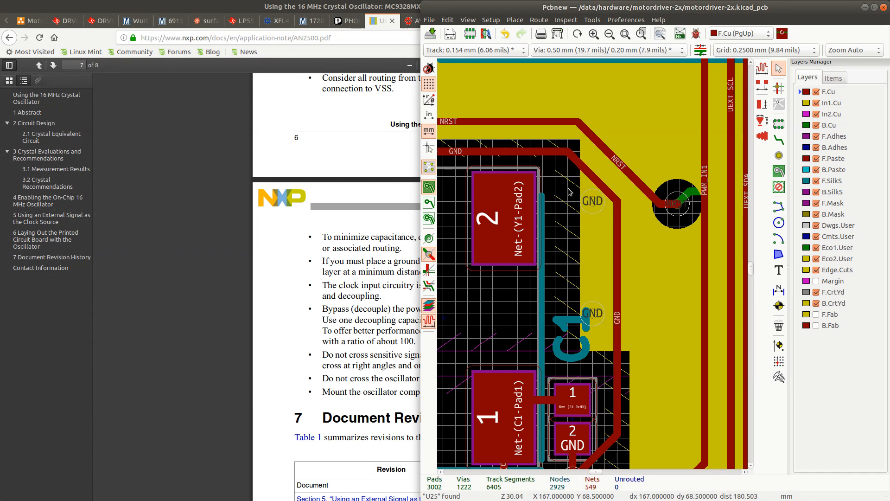
Examine the GND guard track around Y1, C1 and C2 and its surroundings down to the microcontroller pins
scroll(569, 197, down, 3)
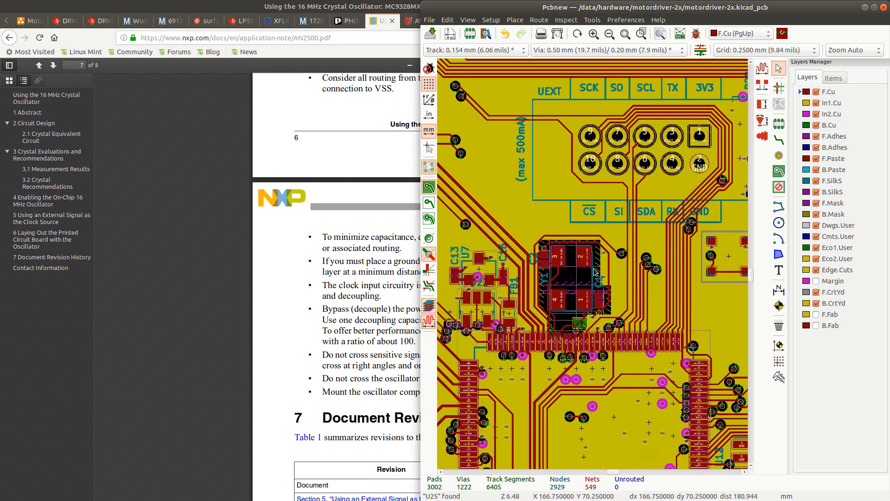
scroll(597, 244, up, 3)
scroll(597, 269, down, 4)
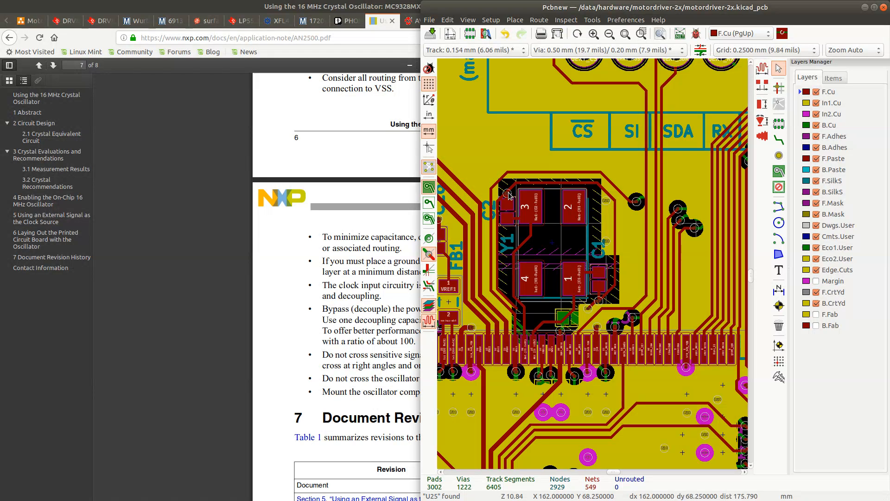
scroll(508, 195, up, 3)
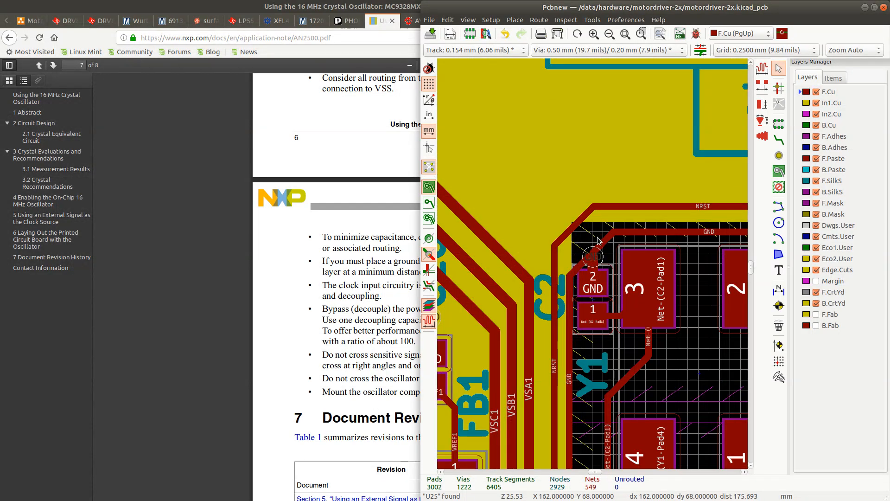
scroll(597, 242, down, 5)
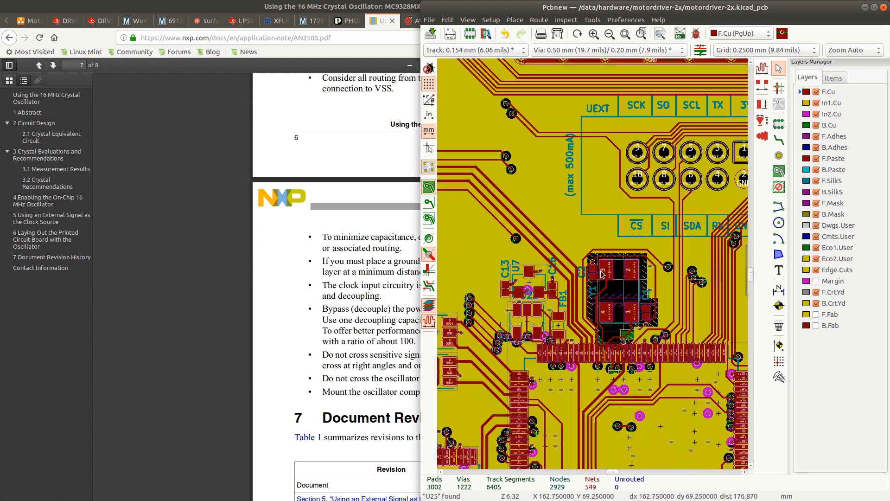
scroll(603, 274, up, 4)
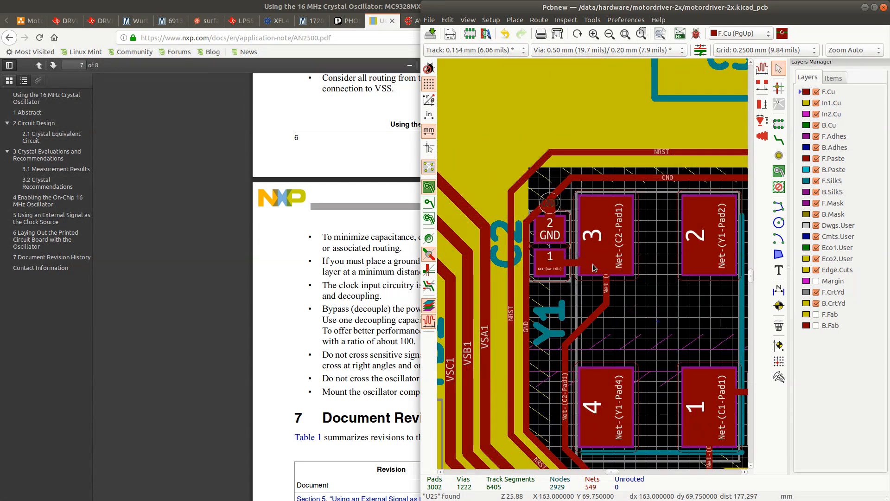
scroll(660, 367, down, 2)
scroll(661, 367, up, 3)
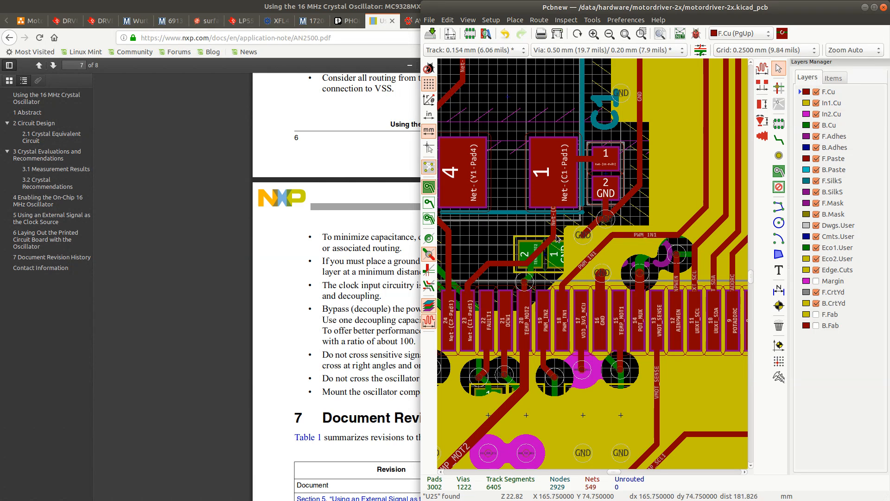
Move the diagonal GND guard track segment beside C1 pad 2 slightly outward, away from the pad
scroll(575, 198, up, 3)
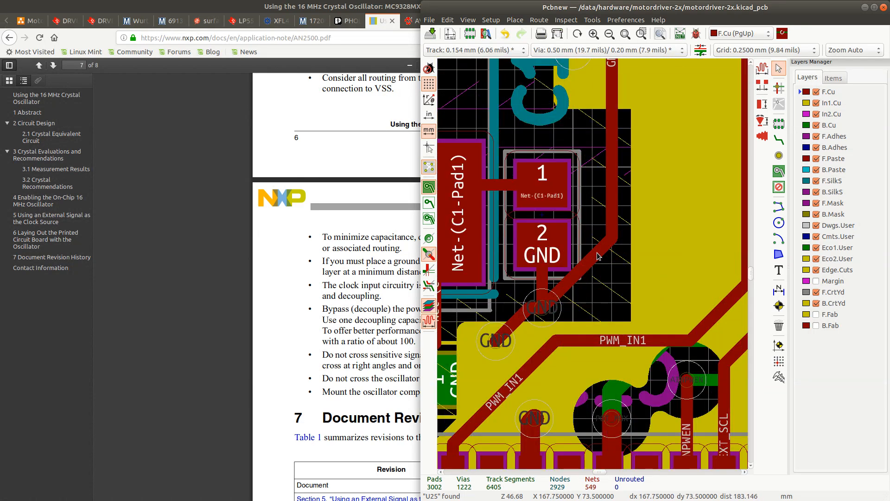
click(593, 262)
key(d)
click(598, 277)
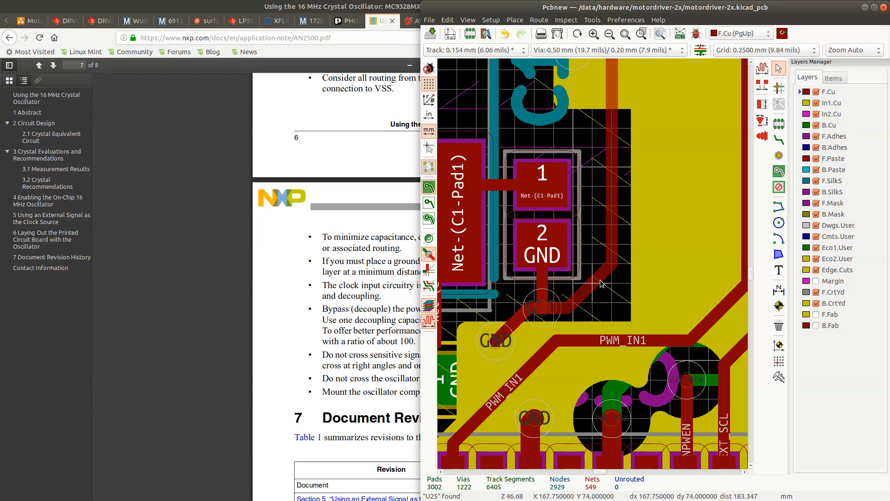
scroll(602, 283, down, 5)
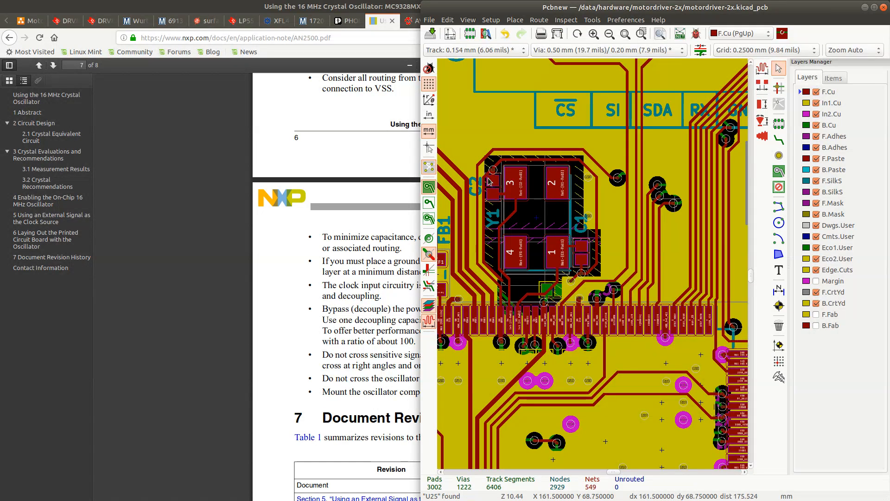
Shift the short diagonal GND segment near C2 pad 2 further outward, picking the track rather than the C2 footprint or keepout
scroll(489, 181, up, 3)
click(599, 248)
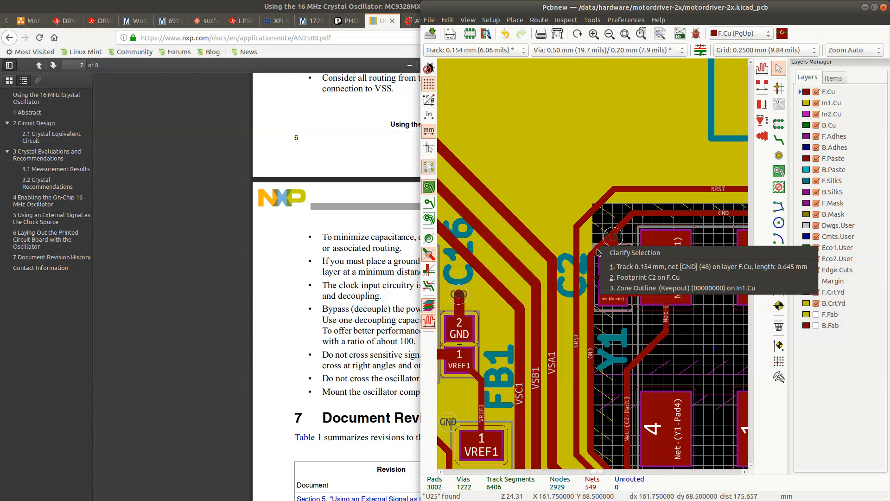
click(616, 265)
key(d)
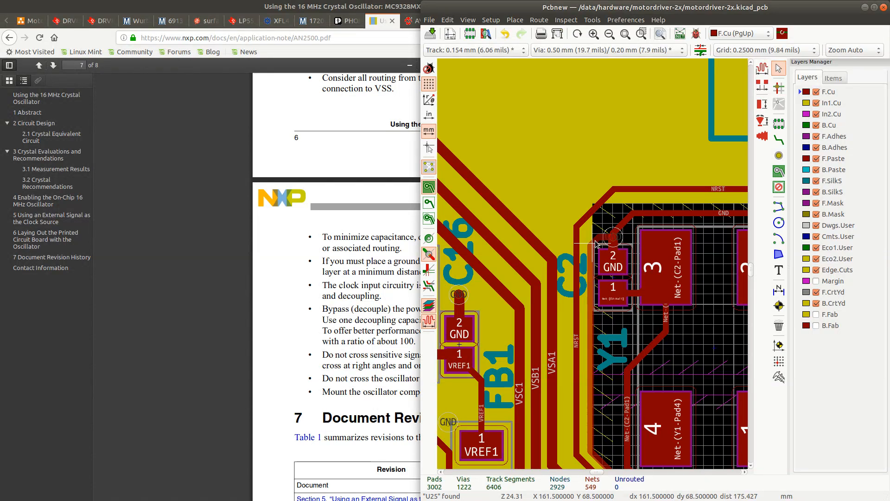
scroll(598, 245, down, 3)
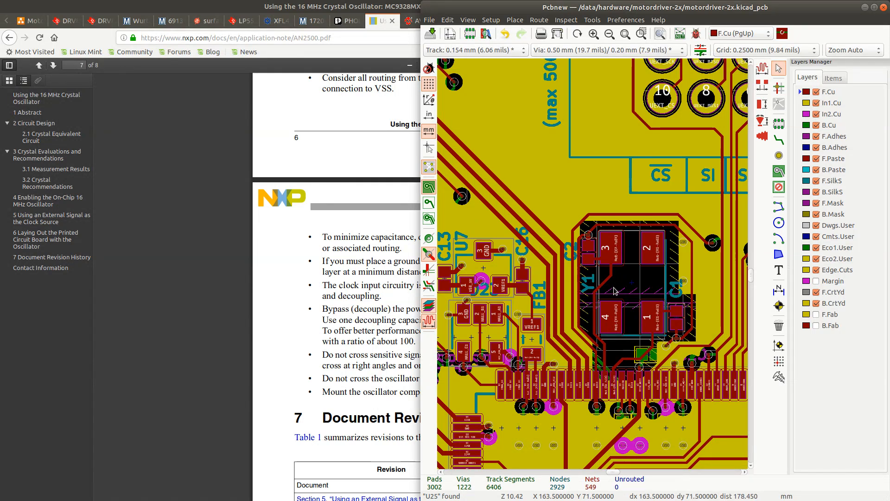
Examine the routing between crystal Y1 and the microcontroller pins, including the diagonal Net-(C1-Pad1) segment, and the surrounding area
scroll(623, 353, up, 4)
scroll(499, 242, down, 3)
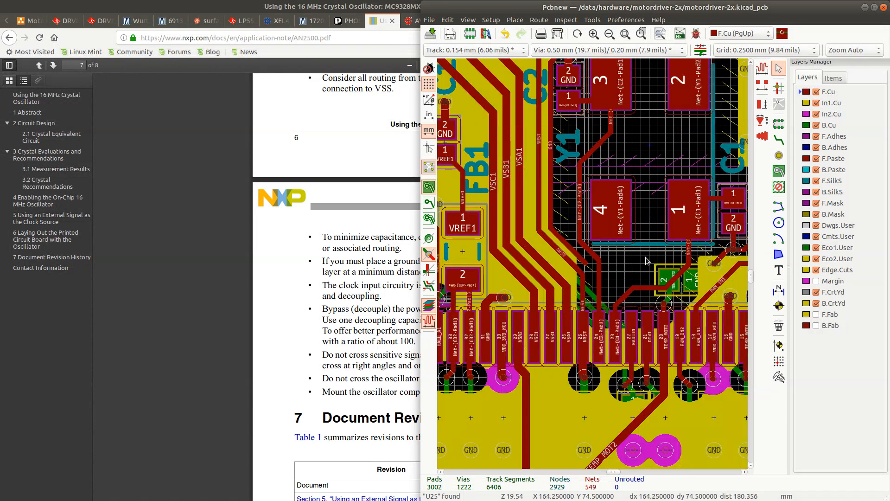
scroll(618, 312, up, 2)
scroll(594, 265, down, 3)
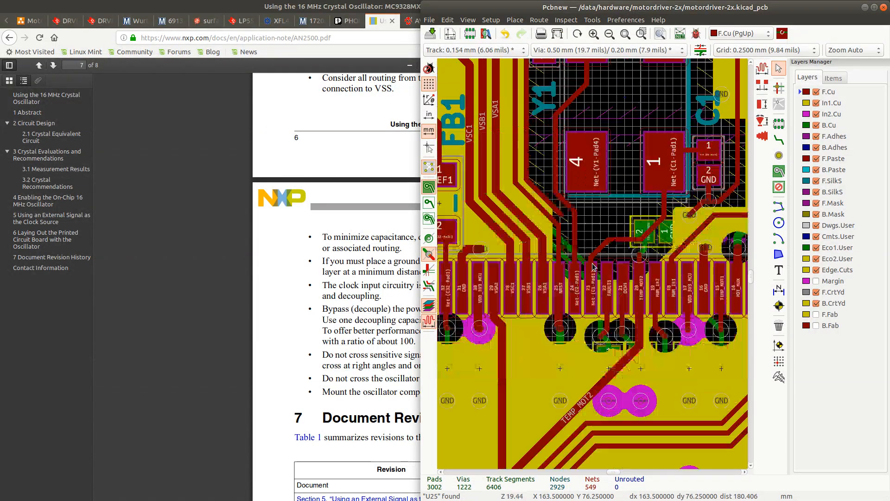
scroll(558, 279, up, 1)
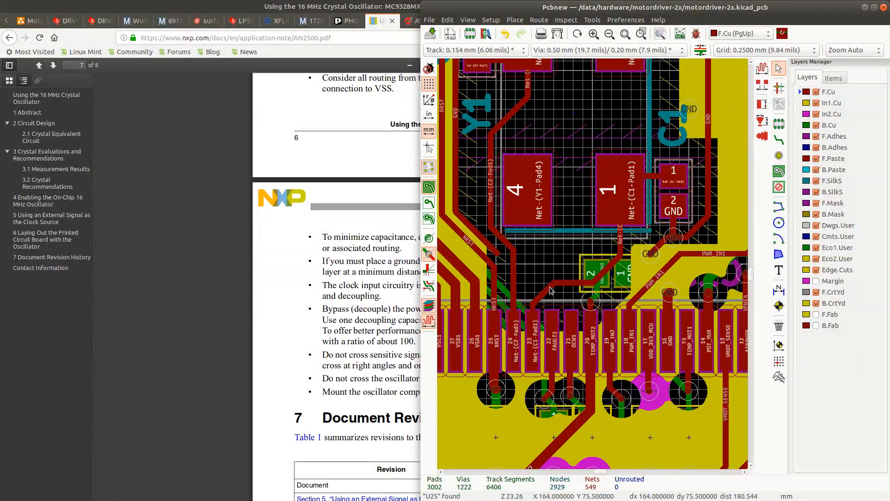
click(550, 290)
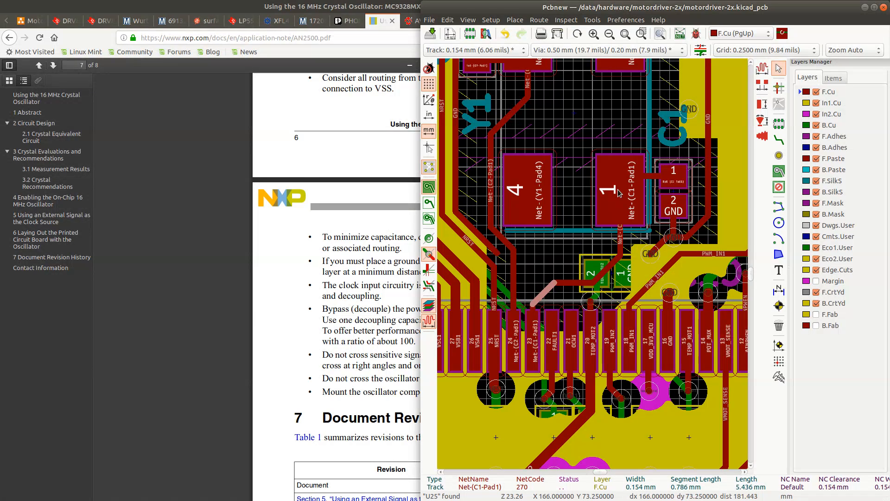
scroll(597, 270, down, 2)
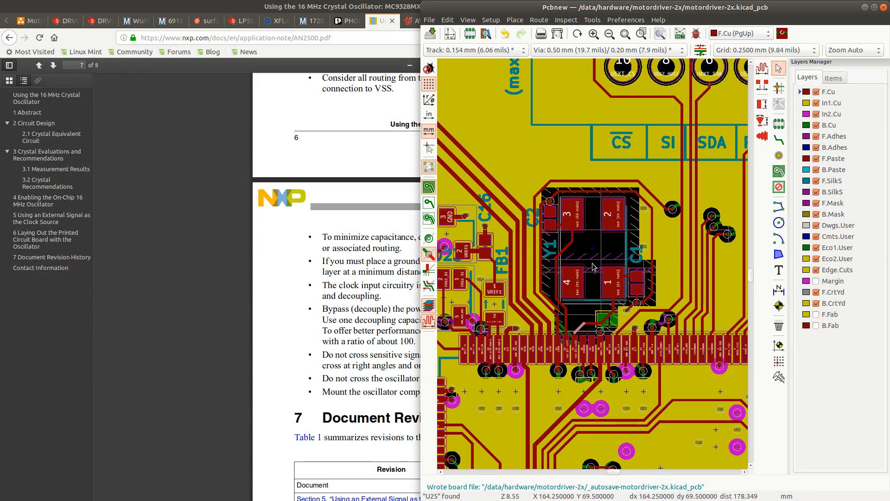
scroll(589, 222, down, 2)
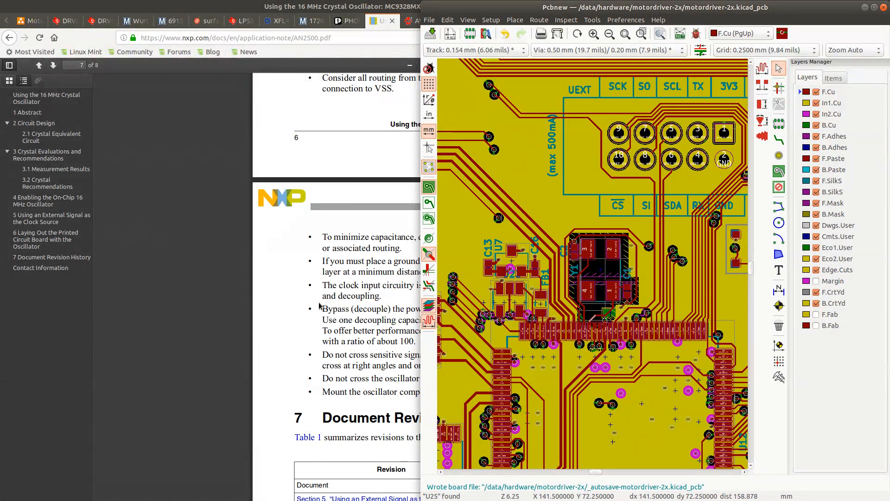
Switch to the NXP application note in Firefox and check its remaining decoupling, signal-crossing and component-placement guidelines against the board
click(320, 303)
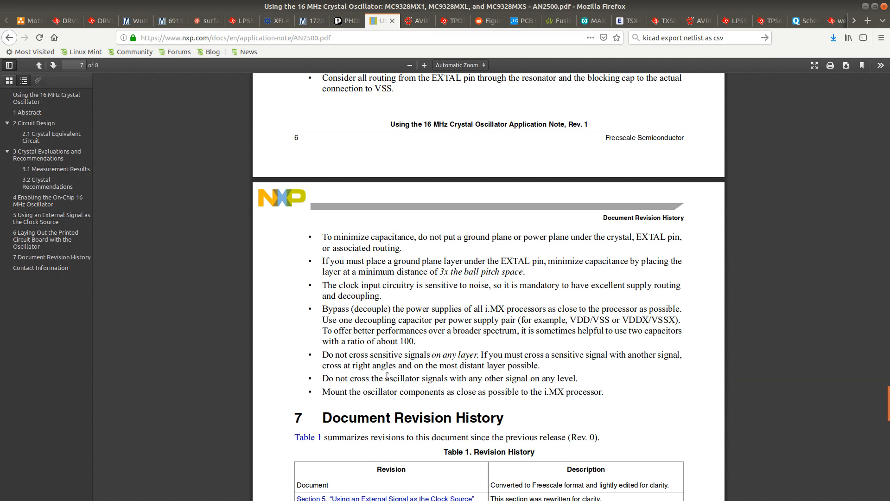
scroll(387, 376, down, 2)
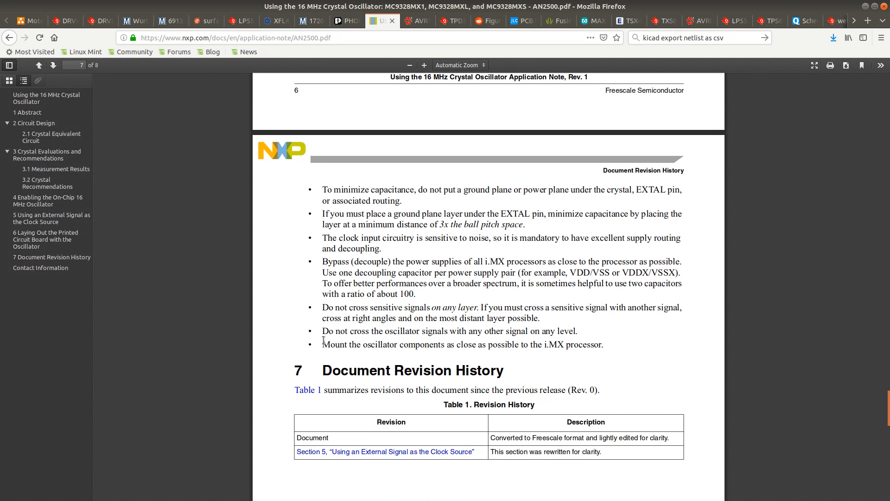
scroll(383, 319, down, 3)
scroll(458, 293, up, 3)
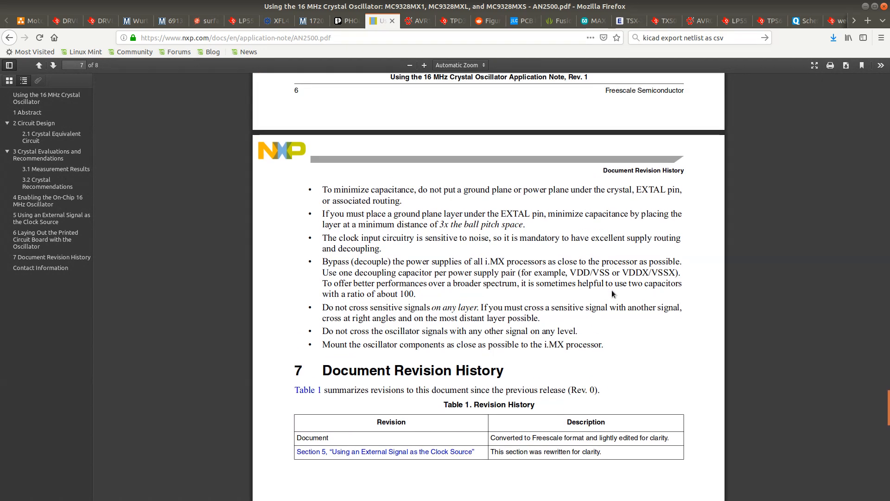
key(alt+Tab)
scroll(623, 274, down, 3)
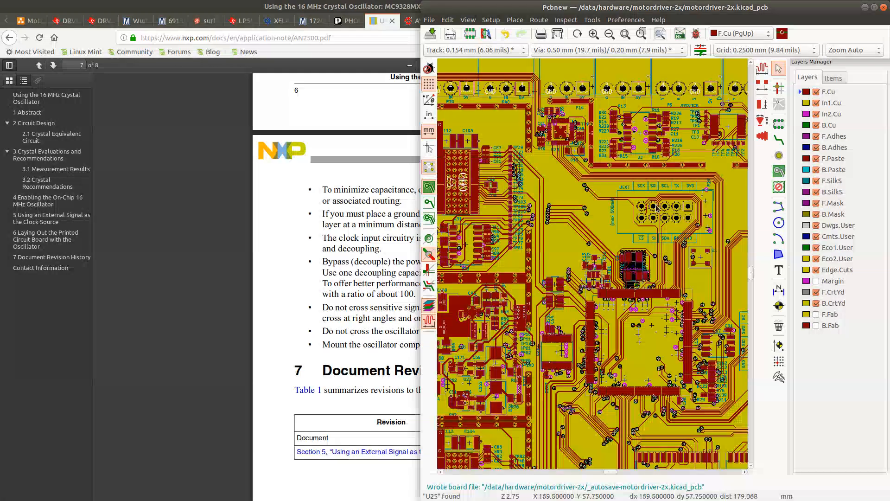
key(alt+Tab)
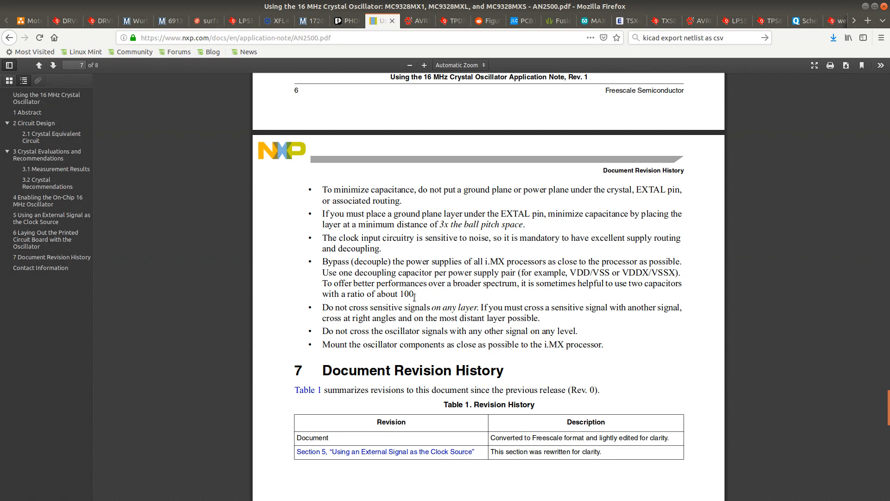
key(alt+Tab)
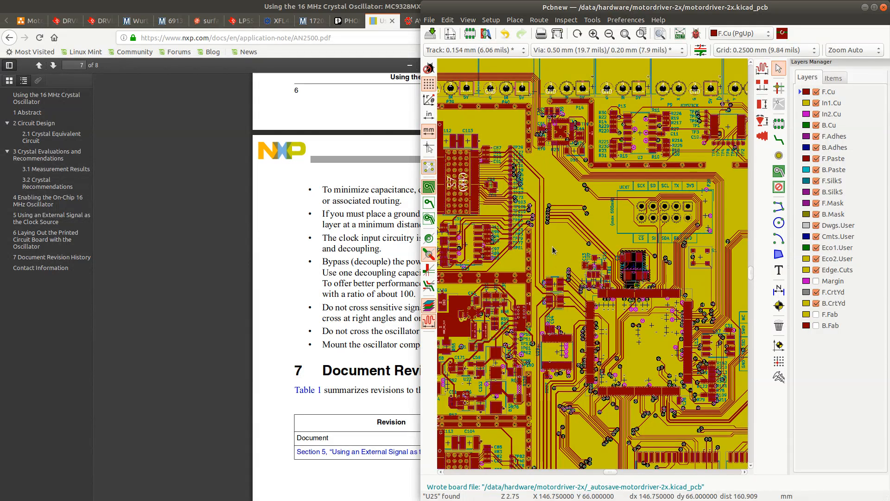
key(alt+Tab)
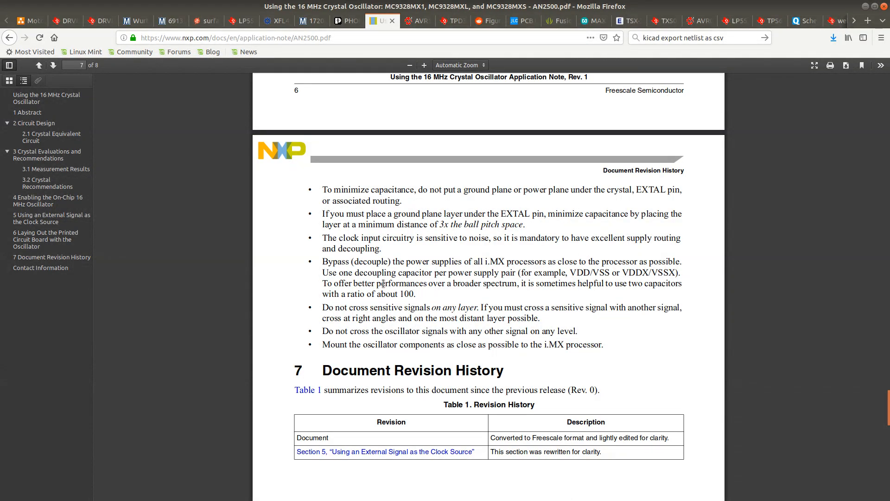
scroll(381, 284, down, 2)
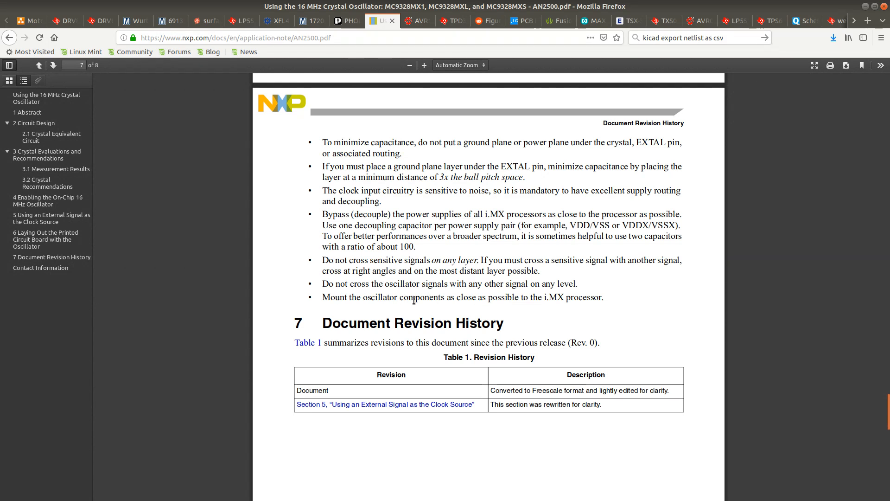
key(alt+Tab)
key(alt+Tab)
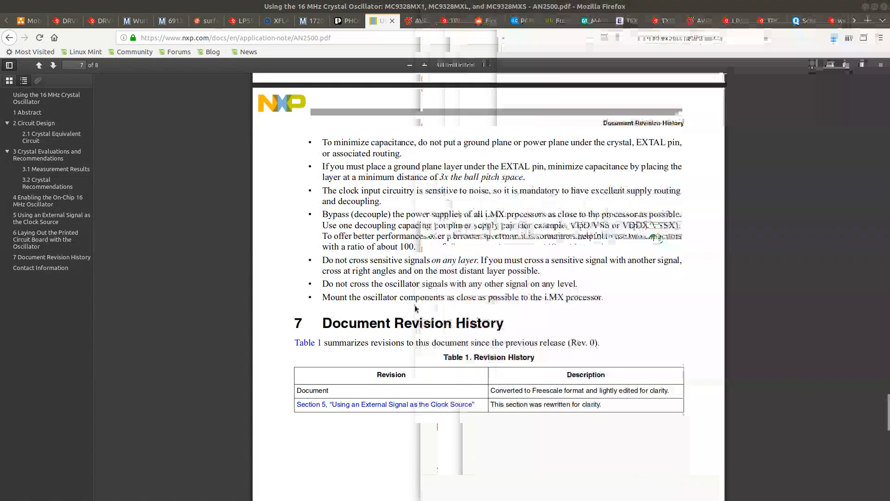
Switch to Pcbnew and locate and select crystal Y3 near the chip with the large GND pad 65
key(alt+Tab)
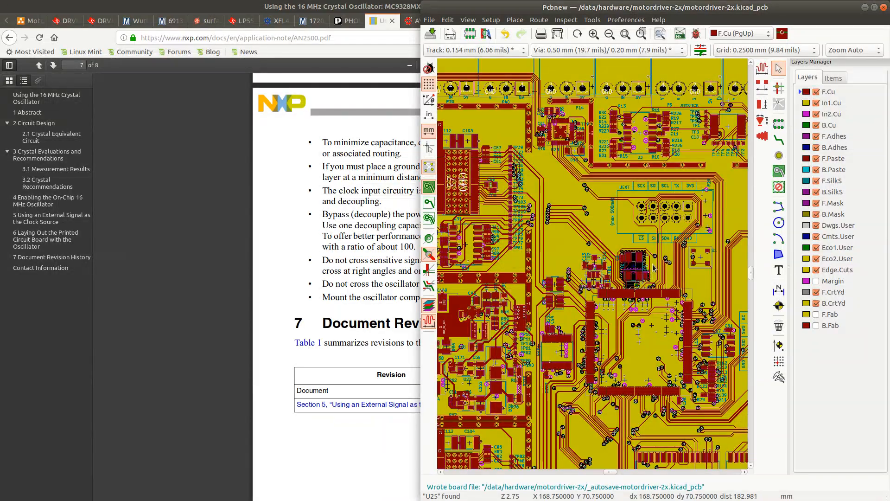
scroll(593, 265, up, 6)
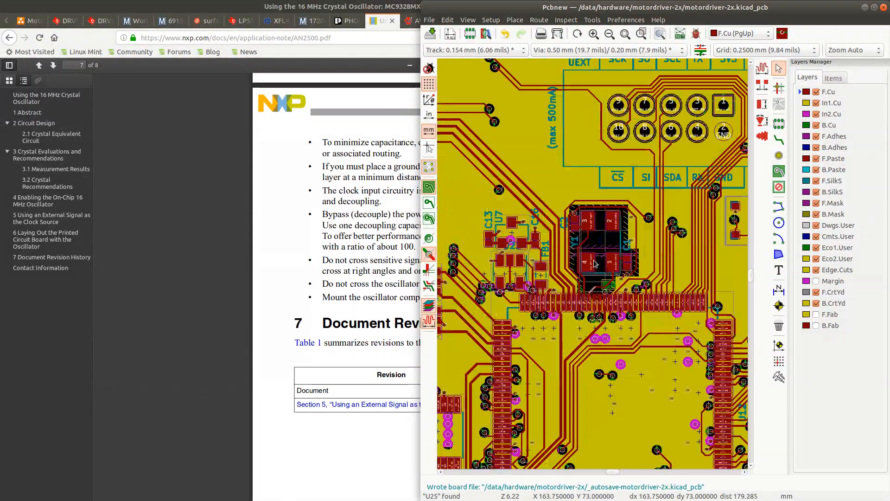
scroll(593, 268, down, 7)
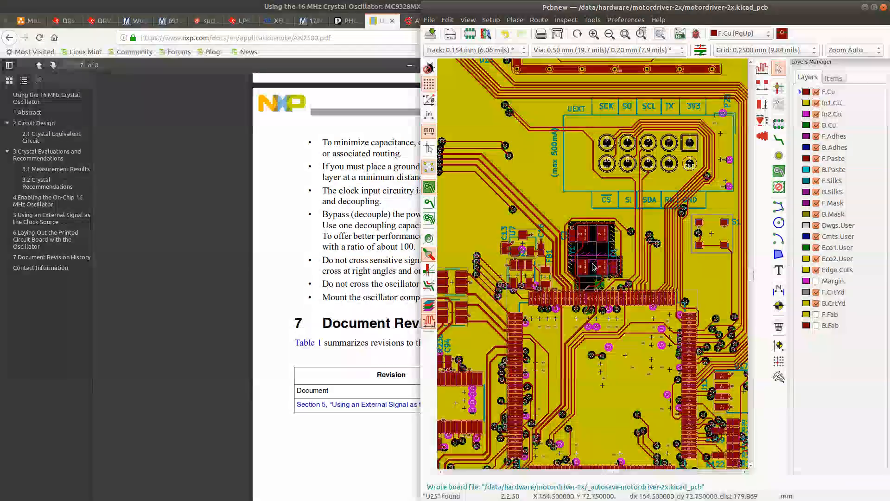
scroll(593, 267, down, 2)
scroll(679, 254, up, 2)
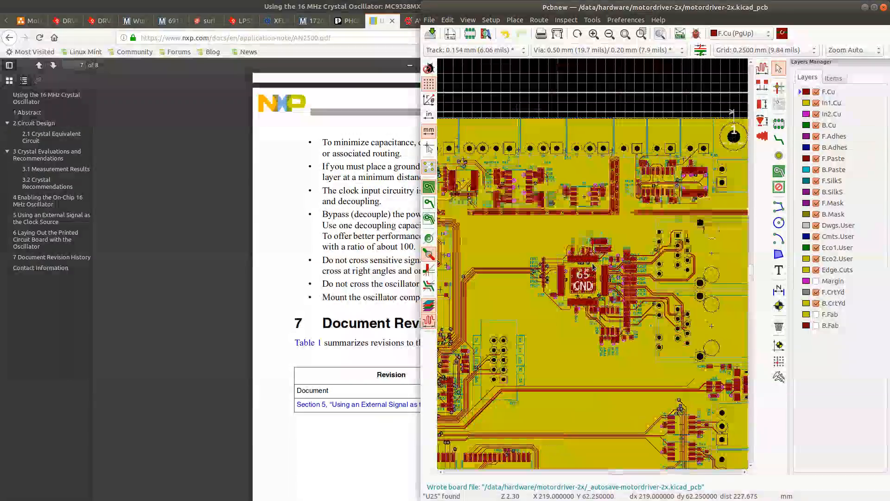
scroll(589, 259, up, 4)
click(628, 229)
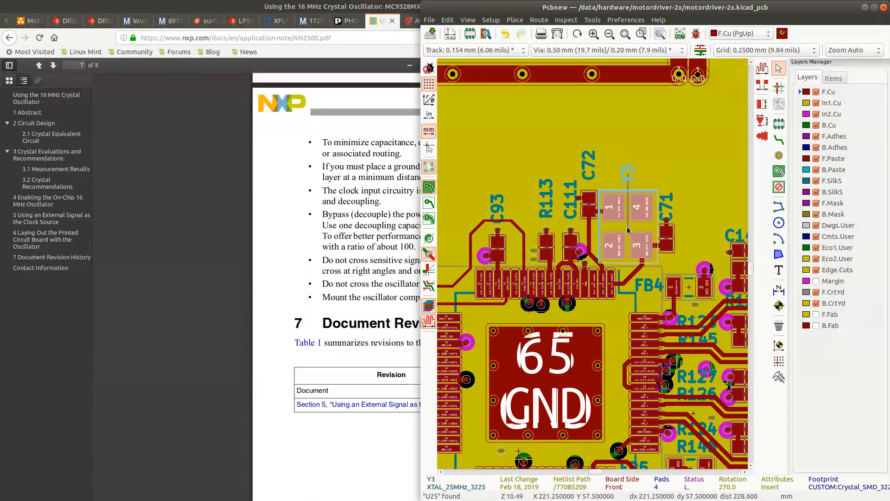
scroll(635, 226, up, 1)
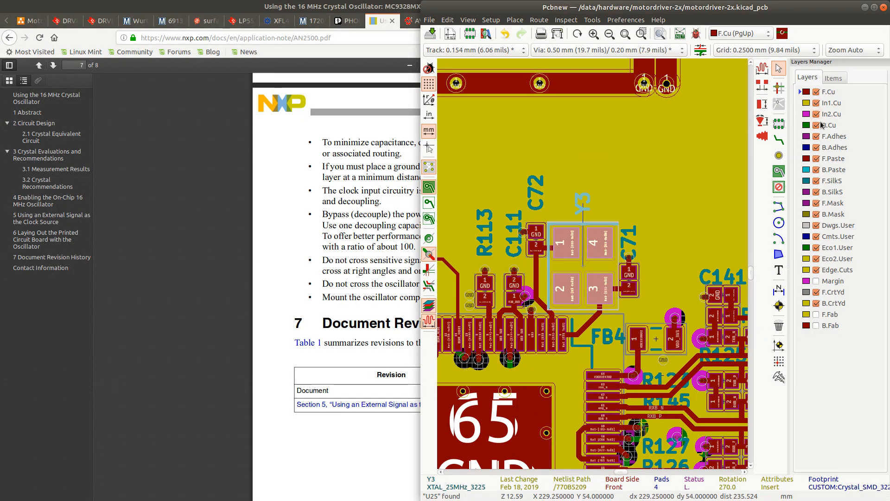
Draw a hatched copper-pour keepout on In1.Cu, In2.Cu and B.Cu around Y3, C71 and C72, and refill the zones
click(779, 187)
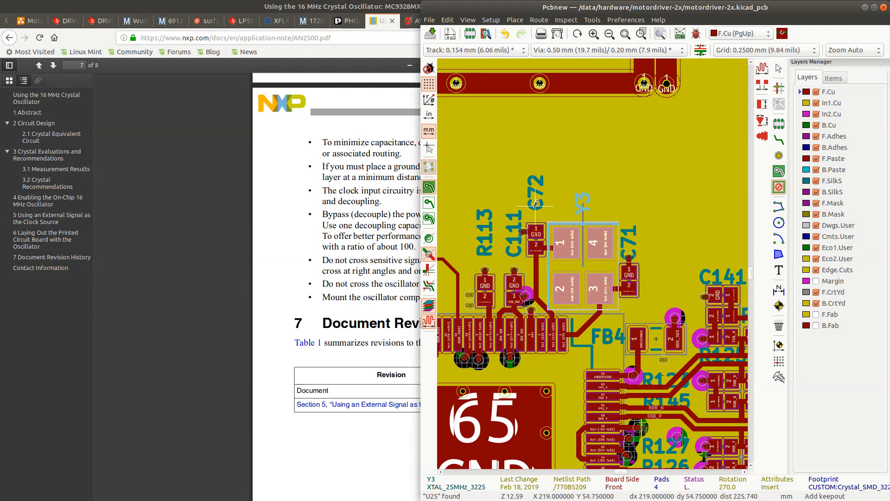
click(519, 214)
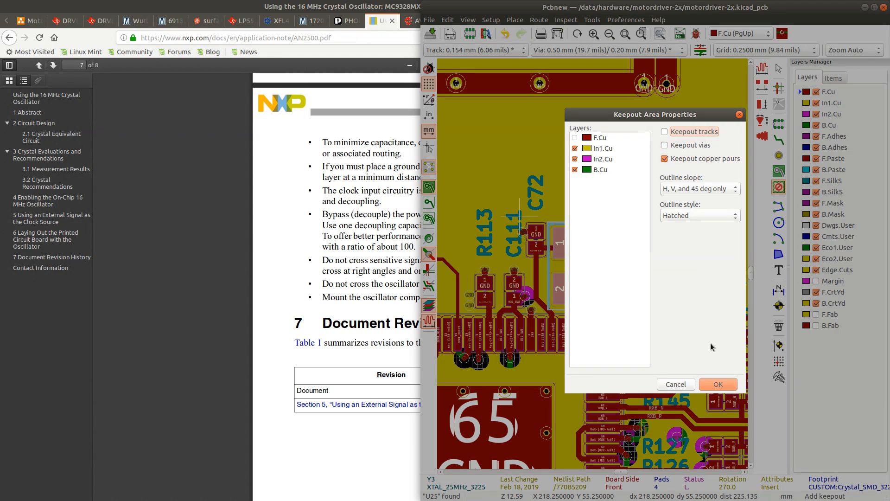
click(717, 384)
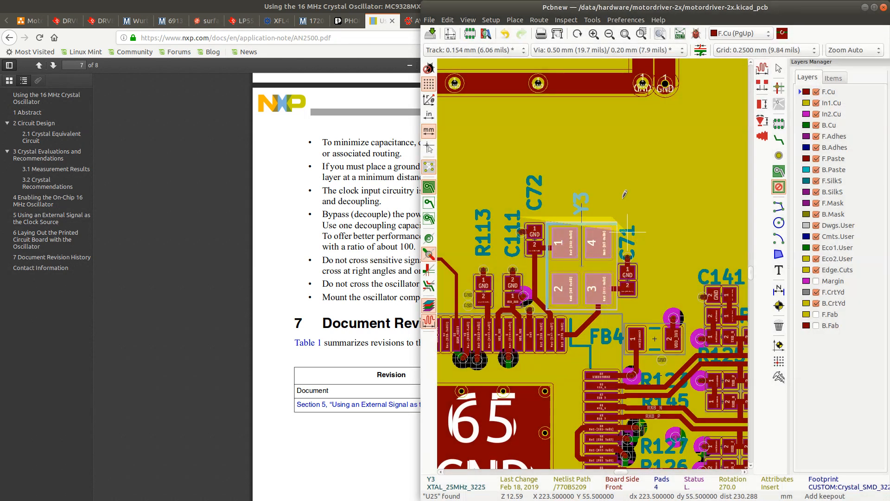
click(642, 217)
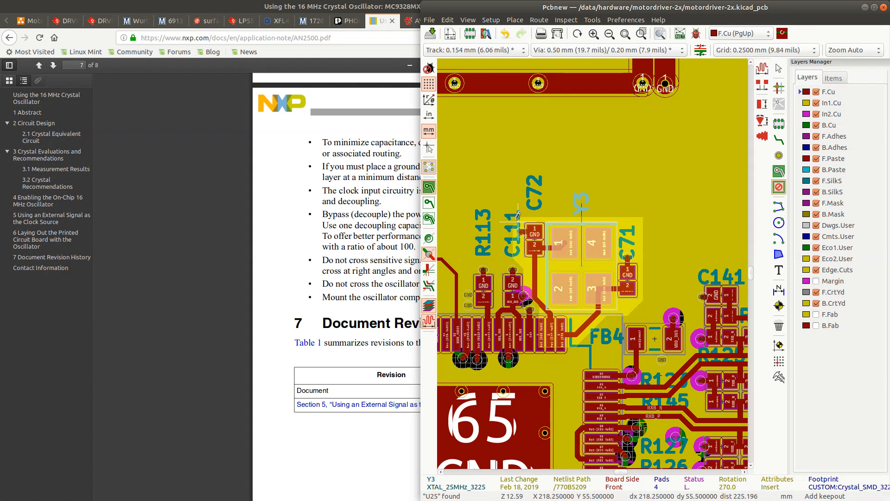
key(Escape)
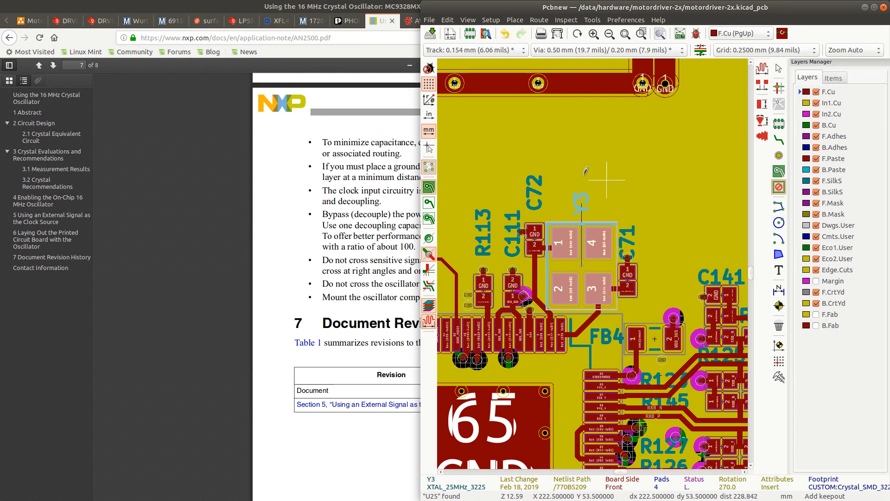
key(b)
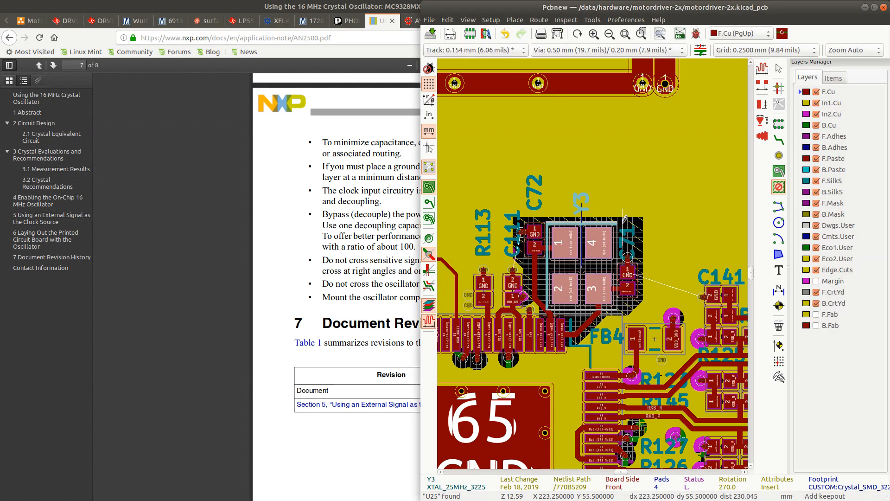
click(779, 139)
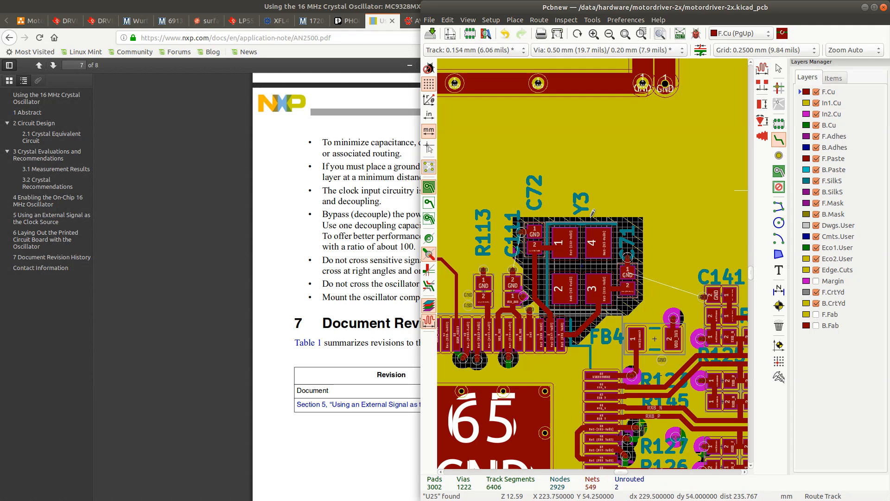
click(521, 230)
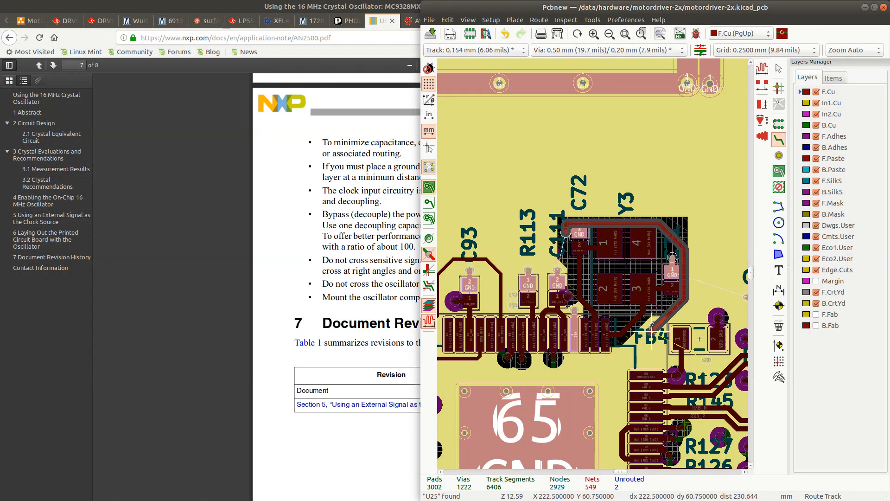
key(Escape)
key(Escape)
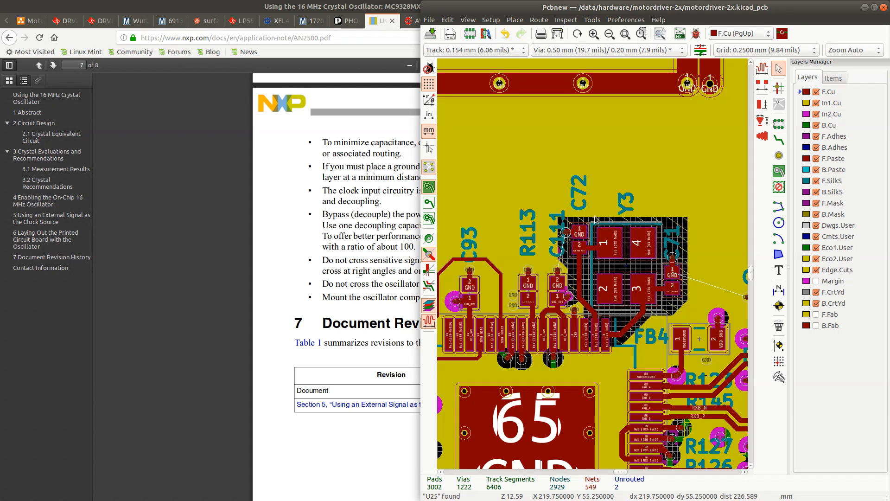
Shift the left edge of Y3's keepout inward beside C72 to x 218.5 mm and remove the surplus corner on its upper edge
click(604, 219)
scroll(559, 243, up, 5)
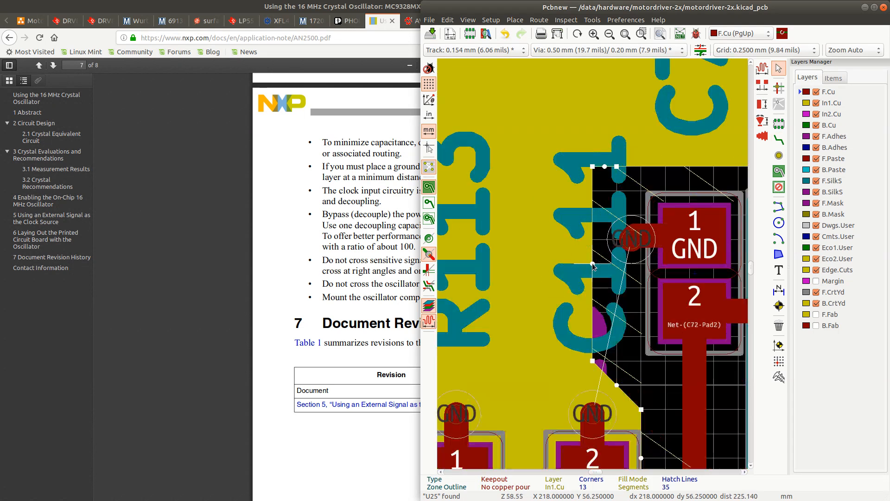
drag(594, 264, 641, 264)
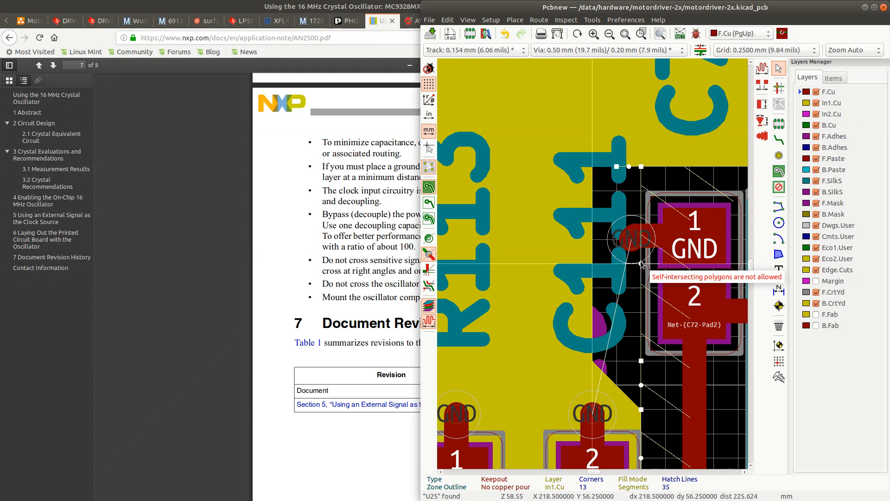
right_click(630, 167)
click(651, 184)
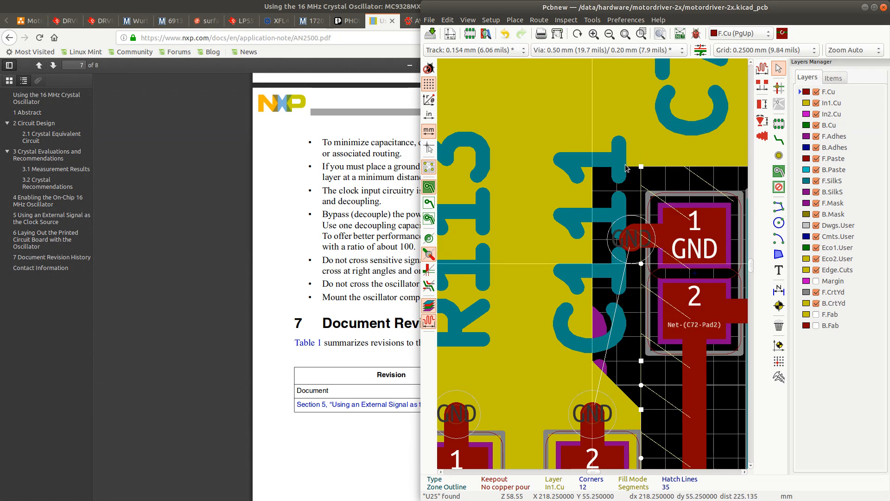
Pull the keepout's right edge beside C71 inward to x 224 mm and shift the corner below C71 inward to match
scroll(605, 275, down, 5)
scroll(605, 276, up, 3)
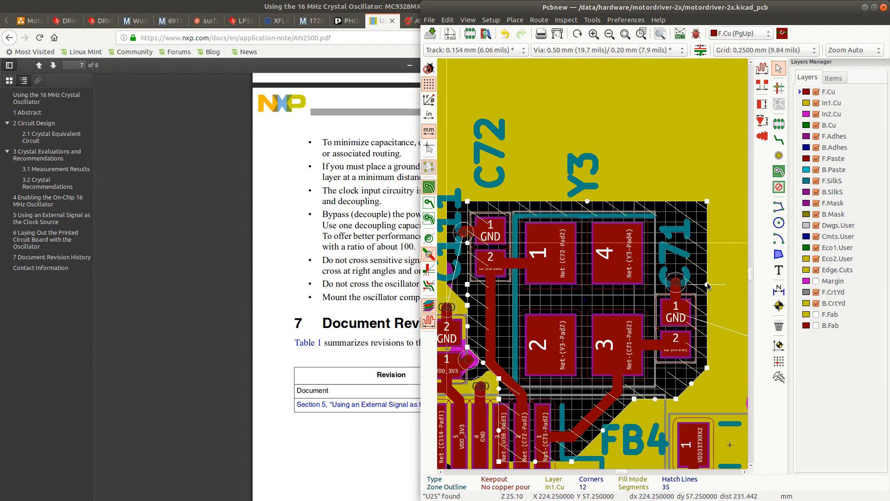
drag(707, 284, 700, 285)
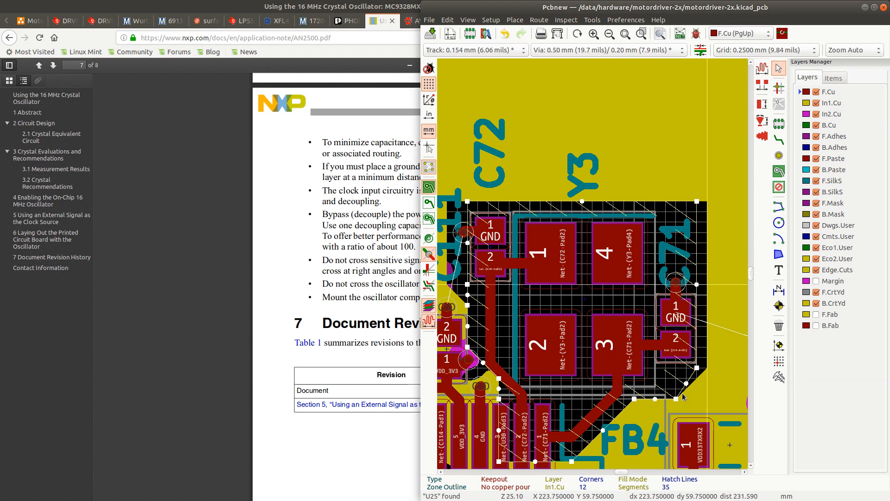
drag(675, 399, 666, 400)
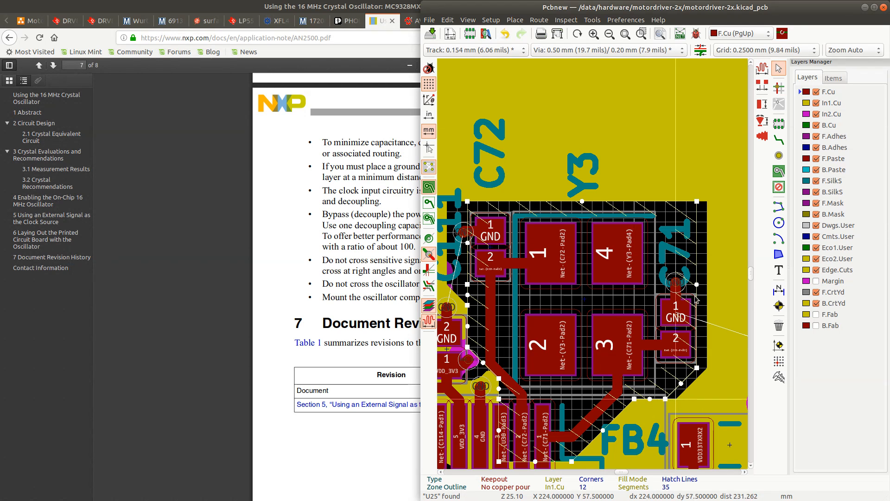
Add corners to the keepout's right edge above C71 and move its upper section inward to x 223 mm, leaving C71's GND via outside
right_click(696, 299)
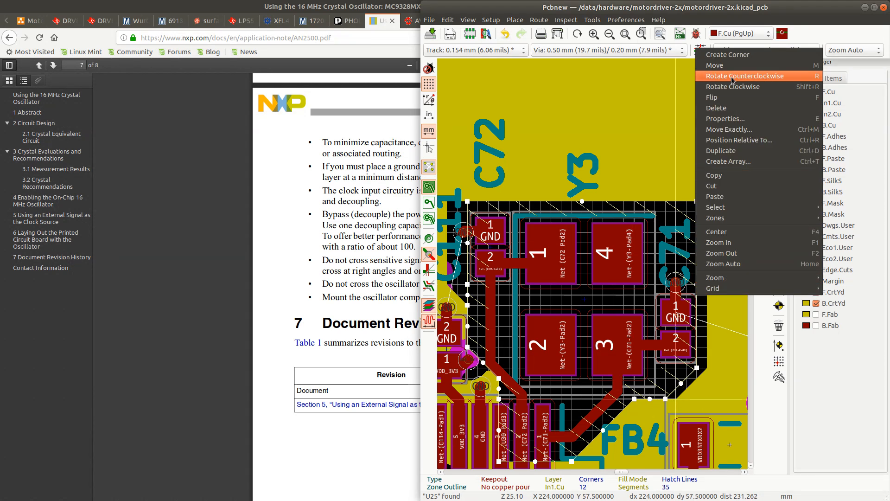
click(729, 55)
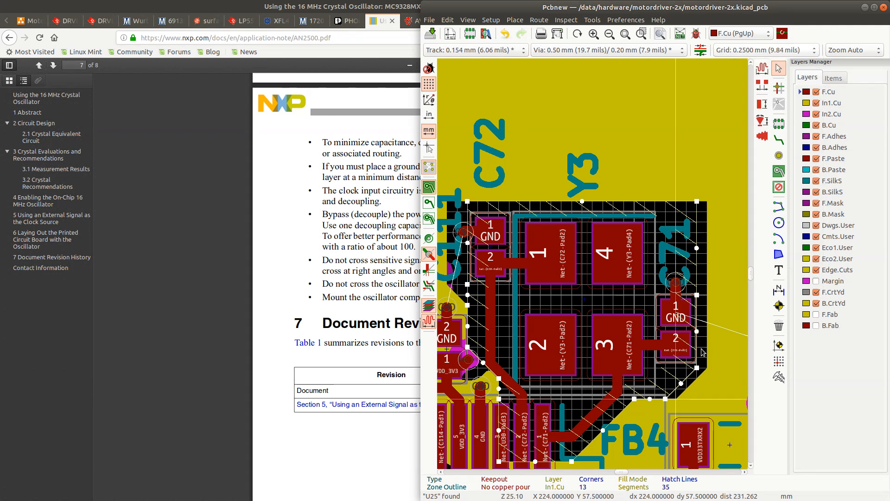
right_click(695, 281)
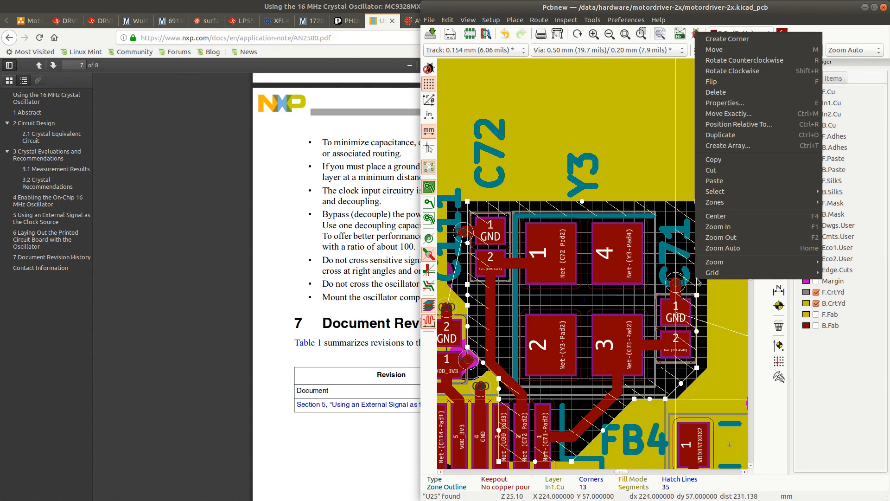
click(730, 41)
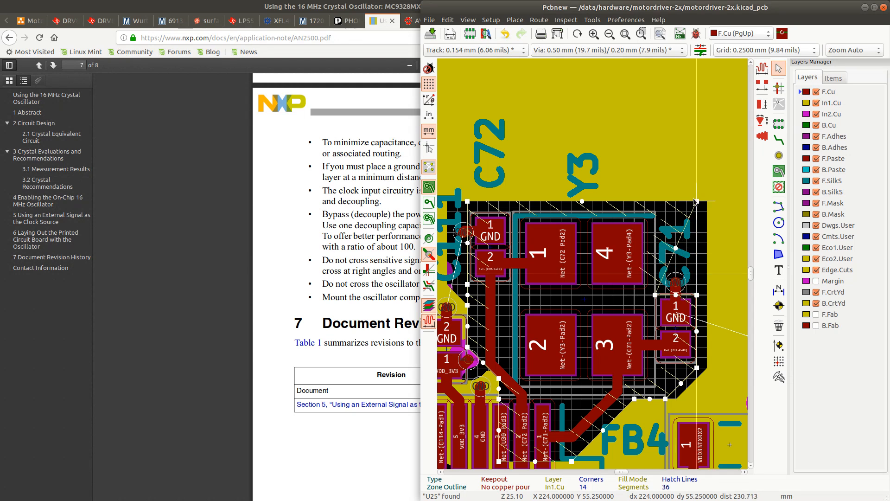
drag(694, 204, 656, 204)
Tighten the keepout's left side along C72 and its track, raise the corner above the chip pins, and refill the zones
scroll(655, 217, down, 4)
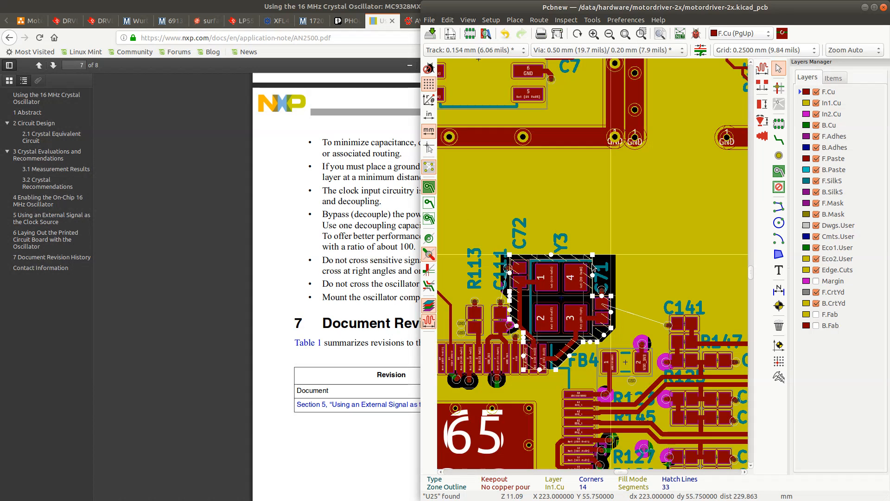
scroll(592, 260, up, 1)
scroll(495, 269, up, 1)
scroll(595, 260, up, 4)
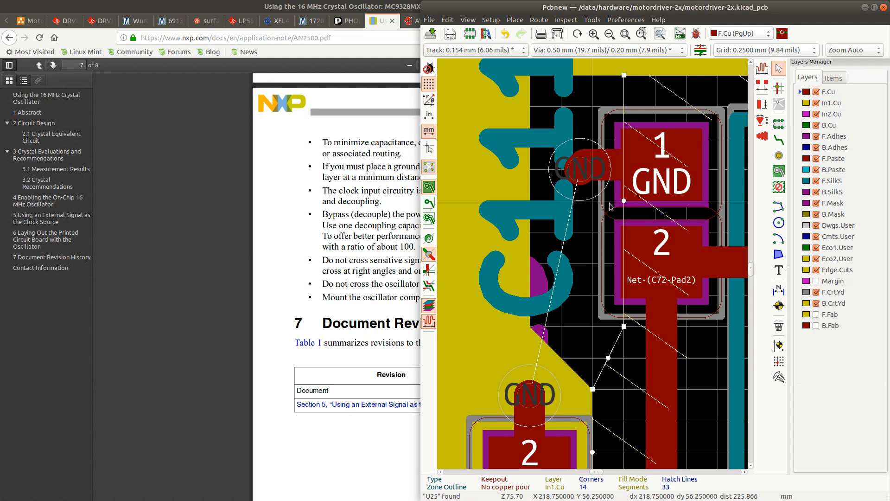
scroll(610, 207, down, 2)
scroll(583, 286, up, 1)
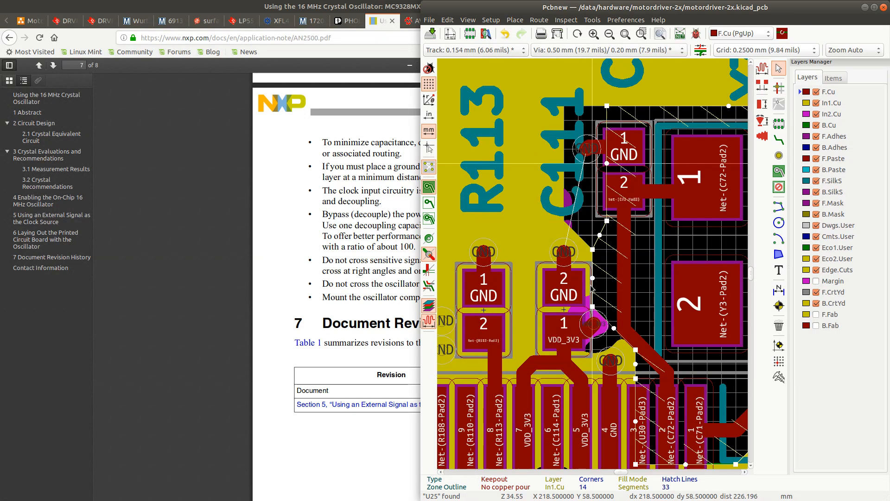
drag(595, 281, 603, 280)
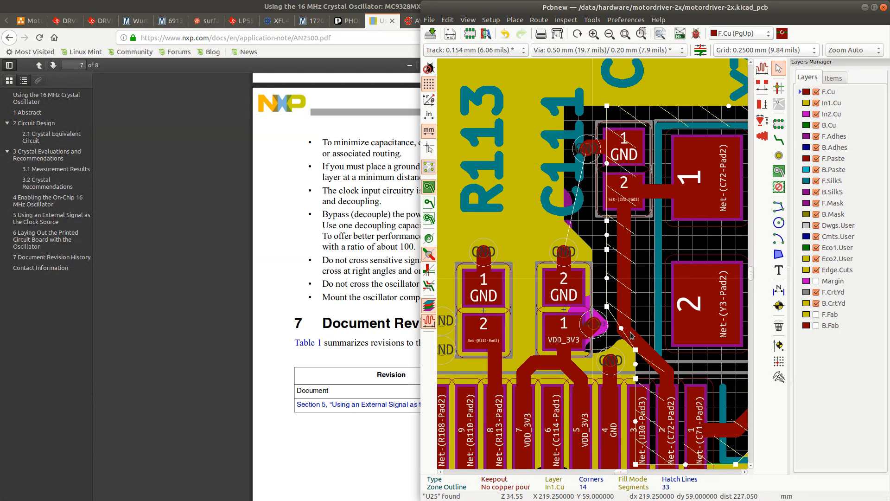
drag(636, 349, 636, 342)
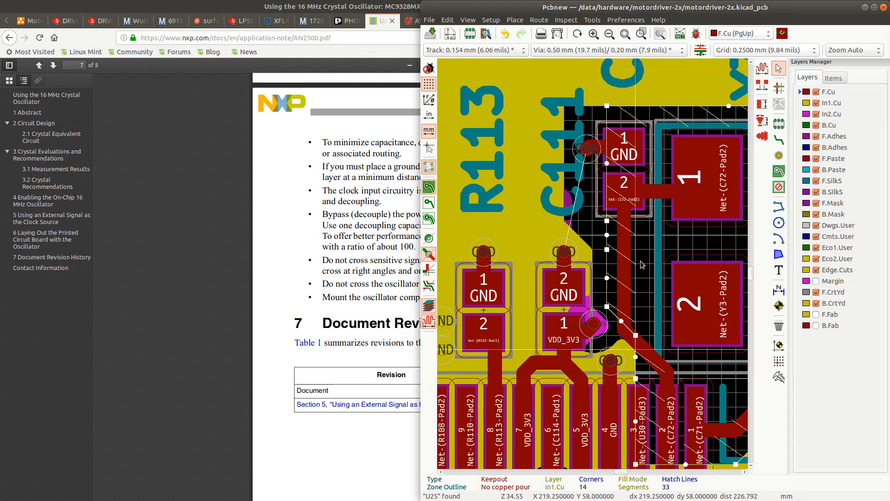
scroll(637, 258, down, 1)
scroll(594, 268, down, 1)
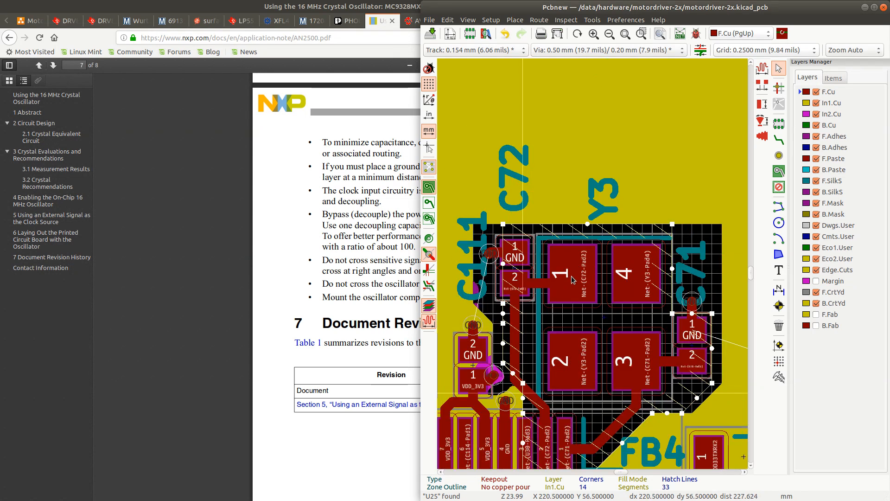
key(b)
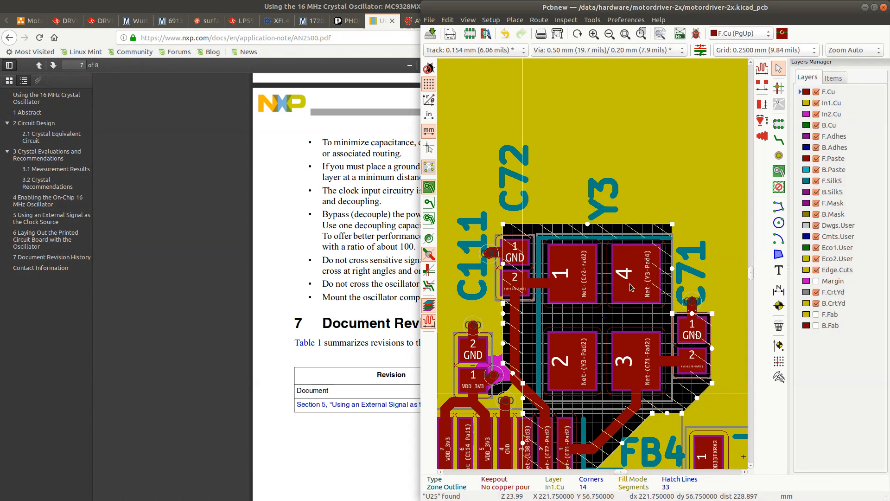
Examine the reshaped keepout around Y3 and the crystal tracks running to U30's pins, including the nearby GND and VDD_3V3 vias
scroll(673, 425, up, 1)
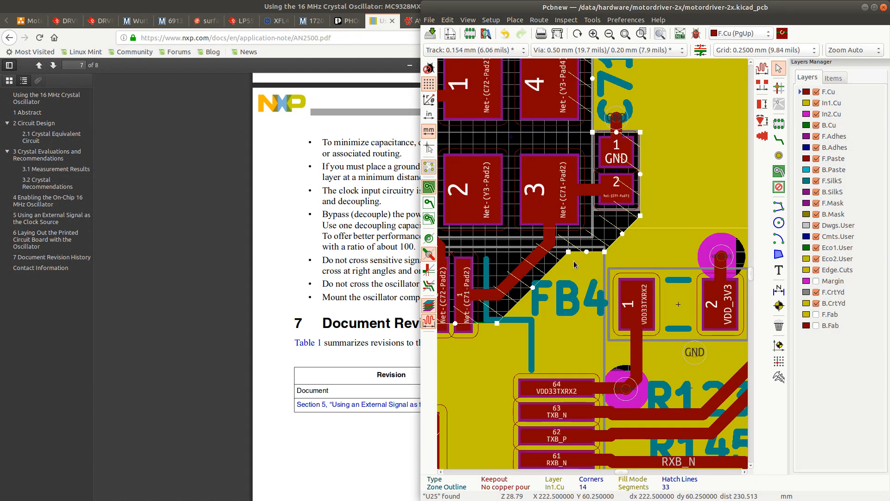
scroll(593, 261, up, 1)
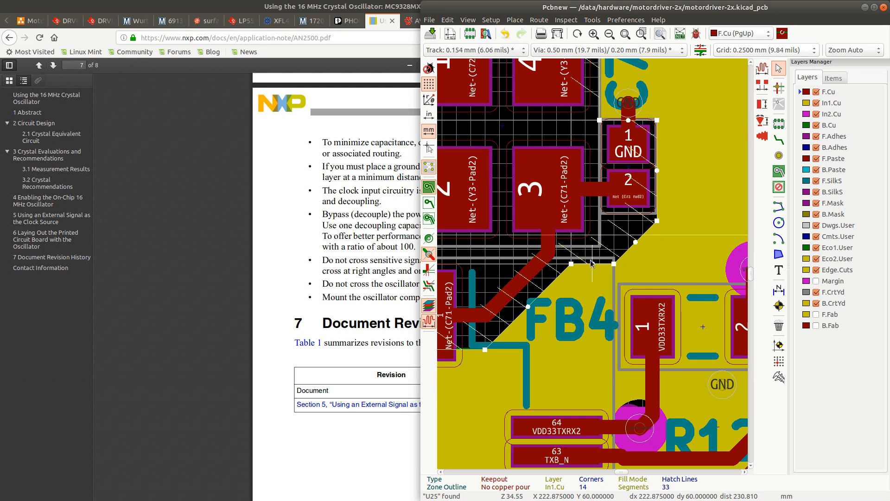
scroll(592, 262, down, 8)
scroll(601, 266, up, 4)
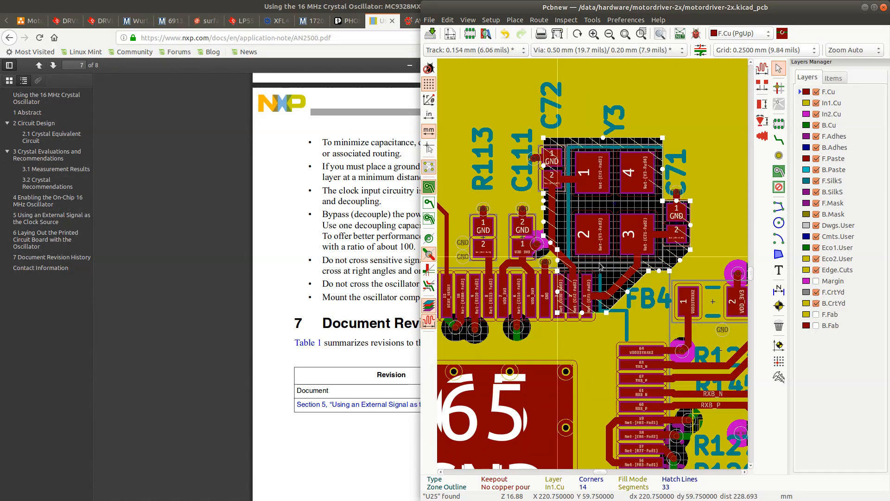
scroll(601, 266, down, 4)
scroll(596, 267, up, 8)
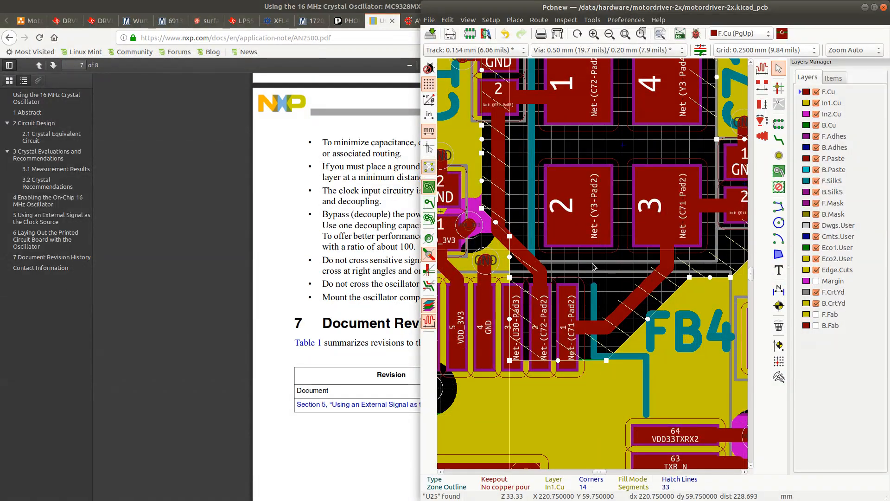
scroll(593, 267, down, 3)
scroll(511, 280, up, 4)
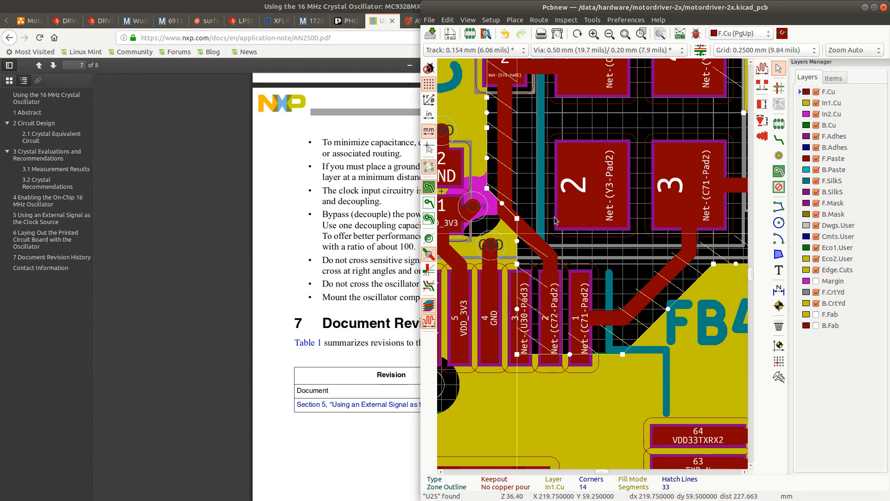
scroll(690, 156, down, 2)
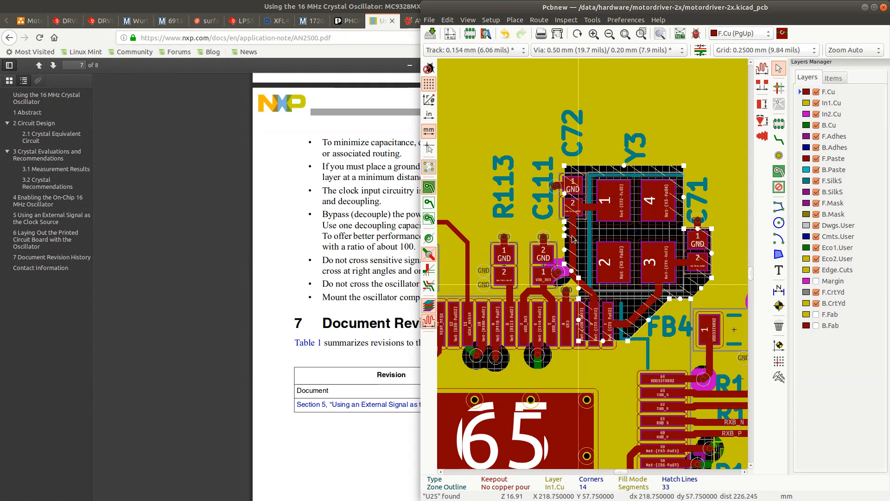
scroll(569, 239, down, 3)
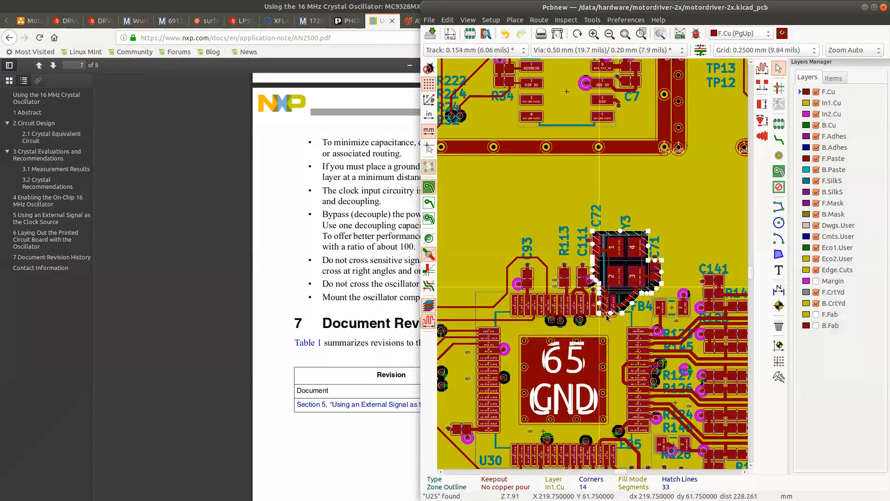
scroll(568, 273, up, 4)
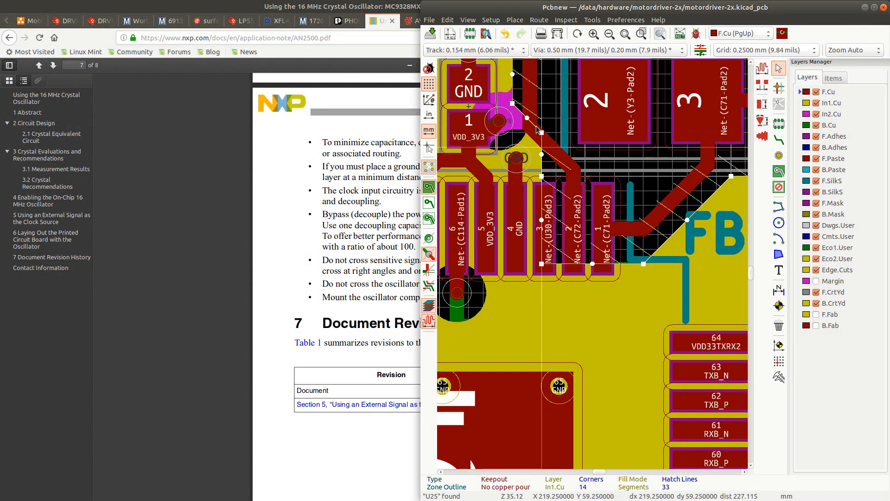
scroll(514, 104, down, 2)
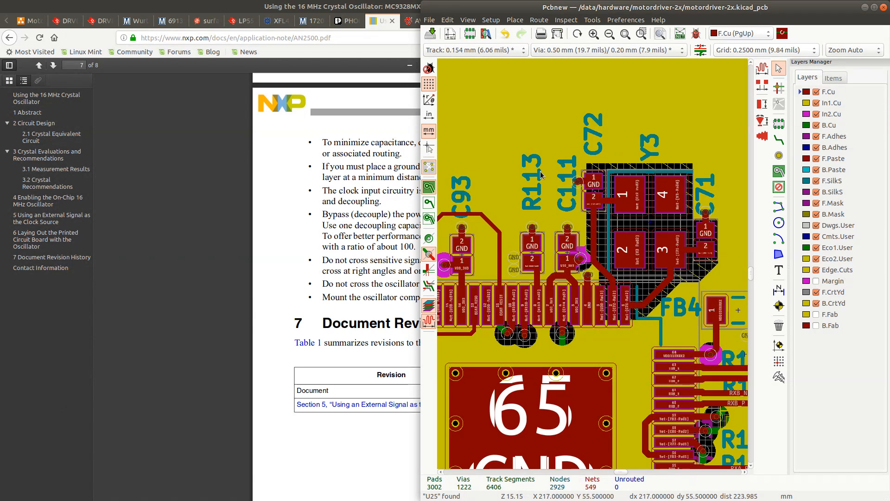
Delete the connected GND guard track and its vias around crystal Y1, C1 and C2
scroll(614, 153, down, 6)
scroll(486, 293, up, 7)
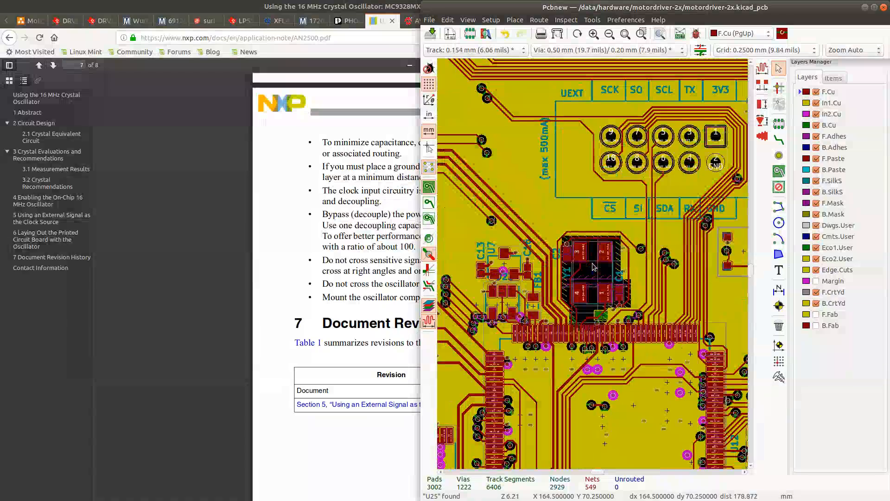
click(573, 235)
key(i)
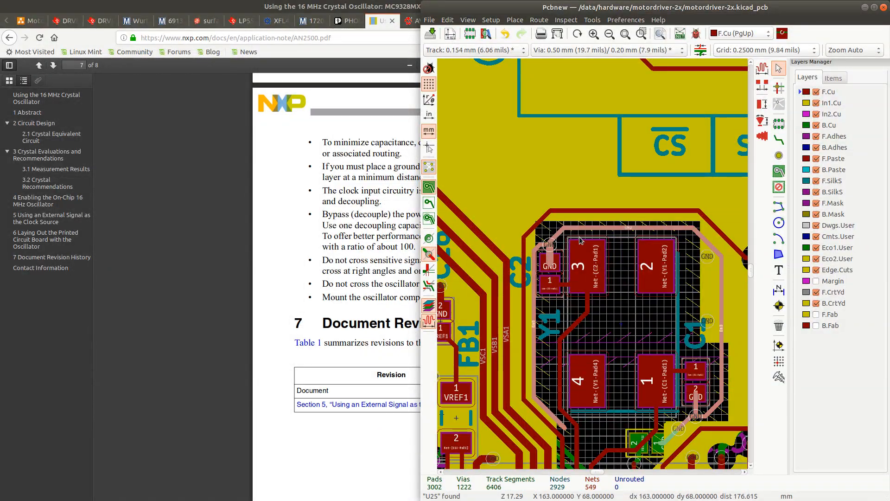
scroll(594, 270, down, 2)
scroll(594, 269, up, 2)
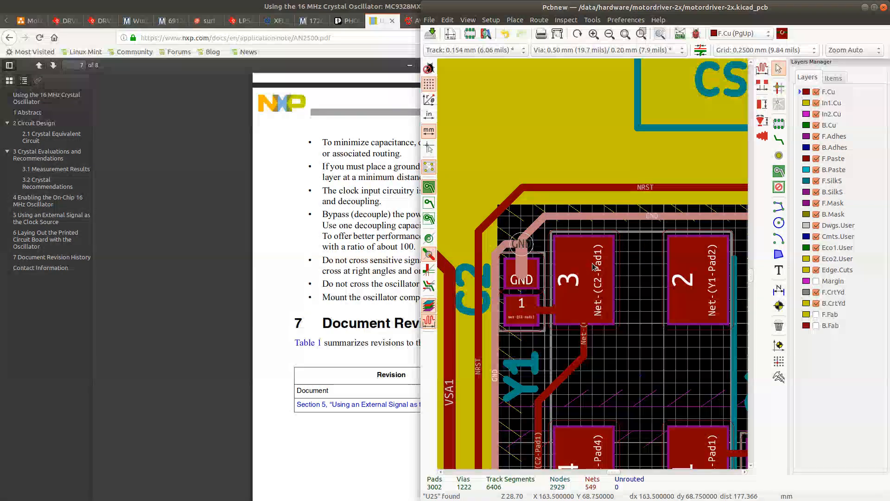
scroll(595, 268, down, 1)
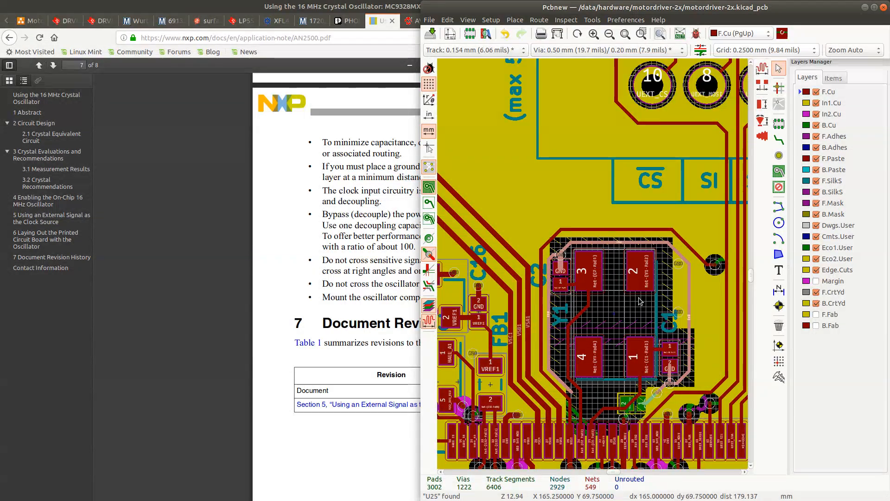
key(Delete)
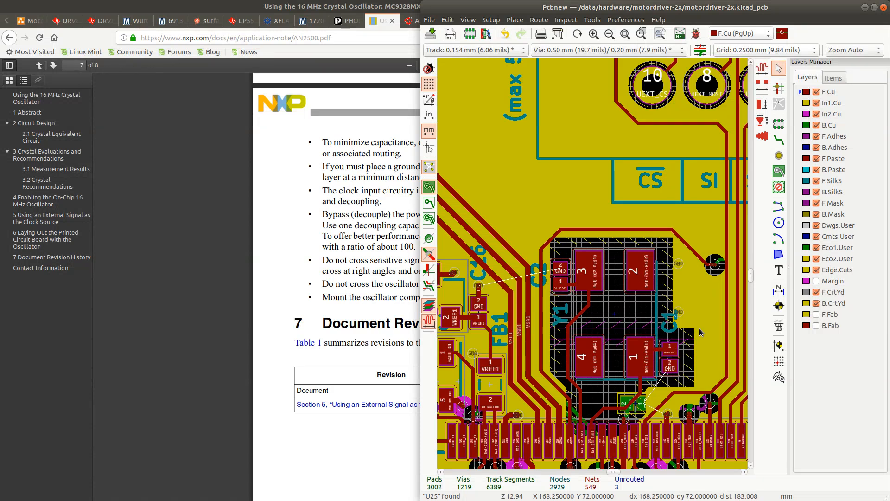
Move the right and lower edges of Y1's copper keepout inward so they fit closely around capacitor C1
click(696, 371)
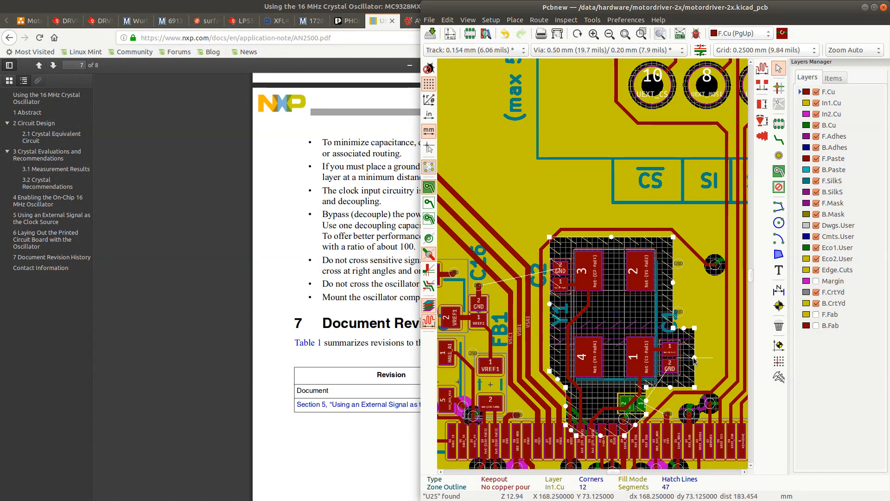
drag(694, 357, 683, 357)
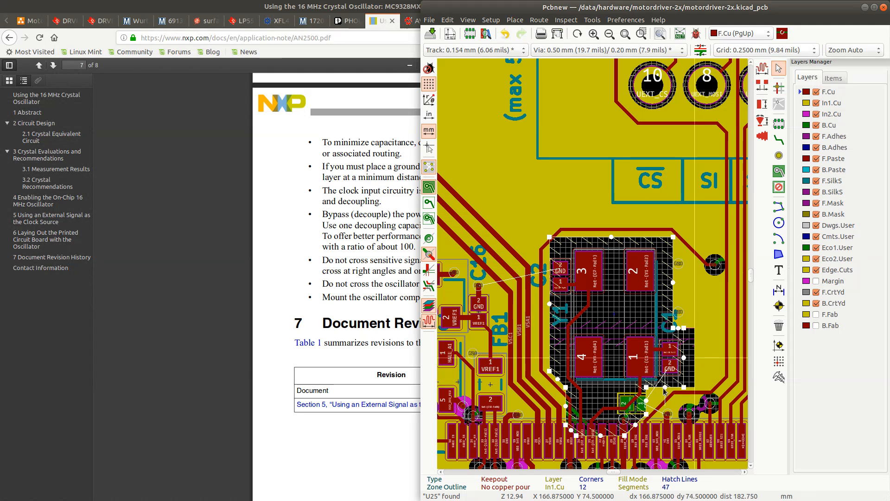
drag(665, 387, 684, 377)
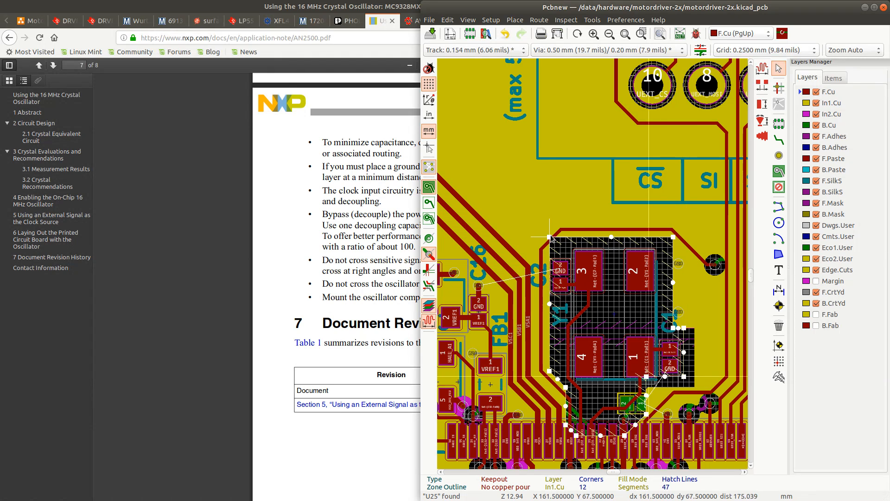
Add corners to Y1's keepout beside C2 and reshape them into a notch that leaves the area above C2's GND pad free
right_click(575, 240)
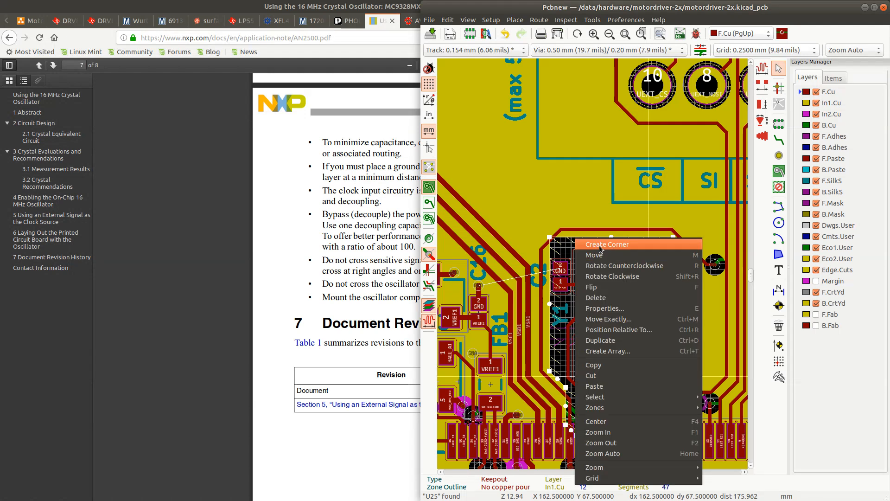
click(599, 245)
drag(559, 238, 571, 253)
right_click(568, 281)
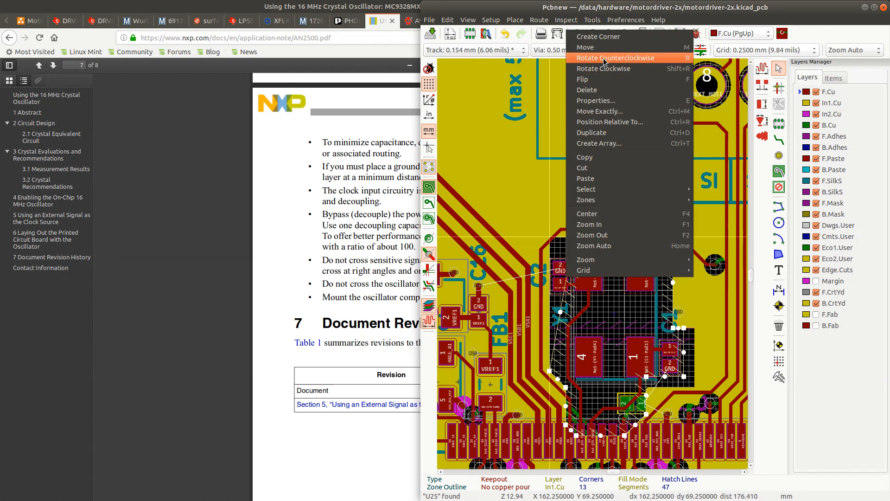
click(598, 35)
mouse_move(566, 274)
mouse_down()
mouse_move(550, 259)
mouse_move(571, 258)
mouse_up()
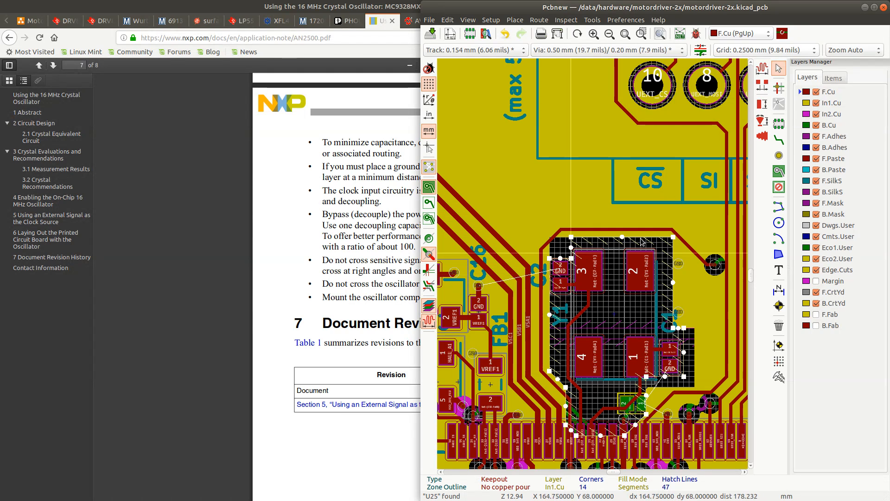
Route a short 0.154 mm GND track upward from C2's pad 2 and end it in a new via
click(779, 139)
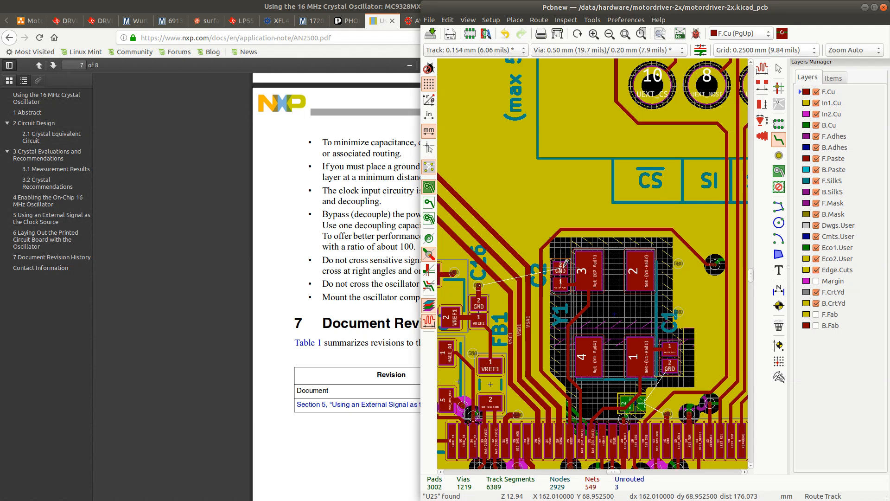
click(564, 262)
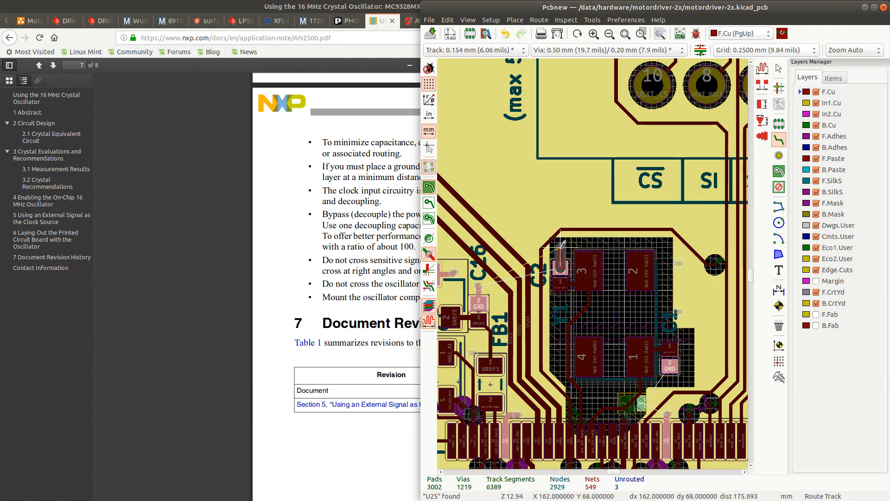
key(v)
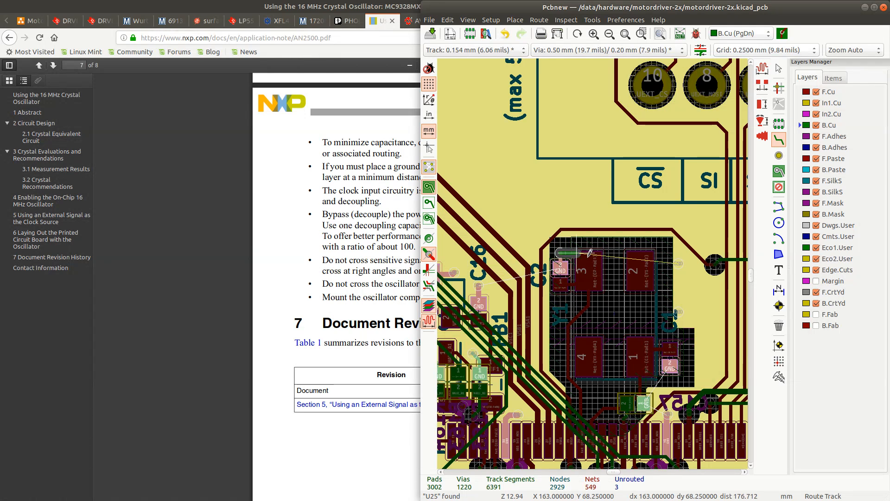
click(561, 253)
key(Prior)
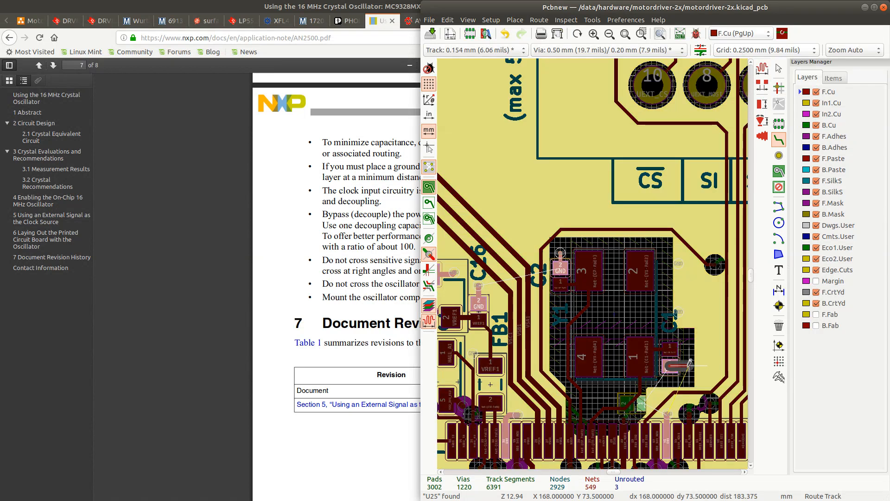
Refill the zones and route a short 0.154 mm GND track from C1's pad 2 down to a new via
scroll(693, 361, up, 3)
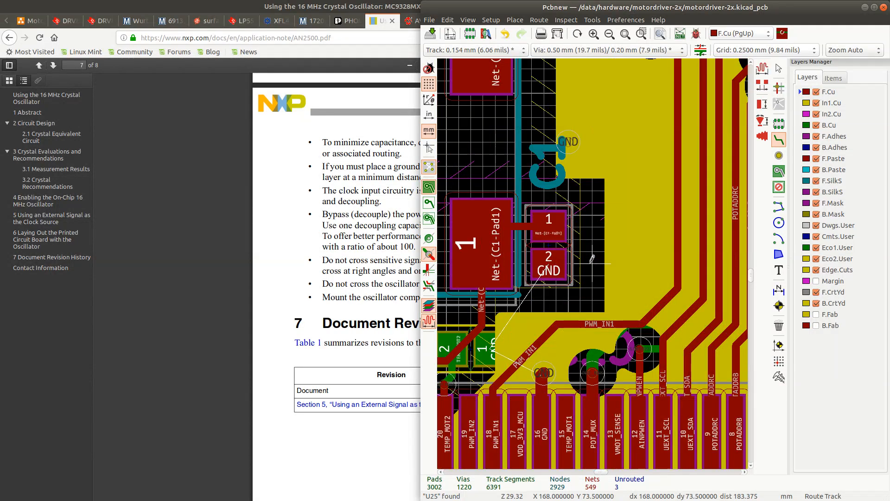
key(Escape)
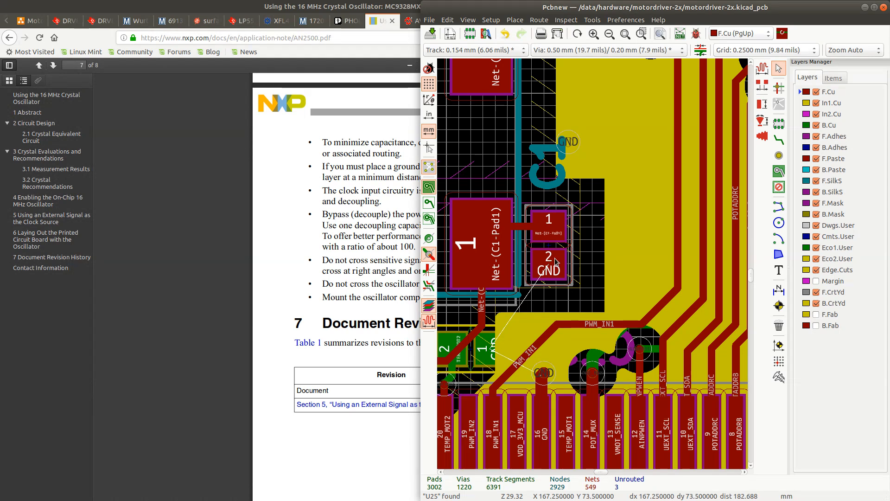
key(b)
click(779, 157)
click(779, 139)
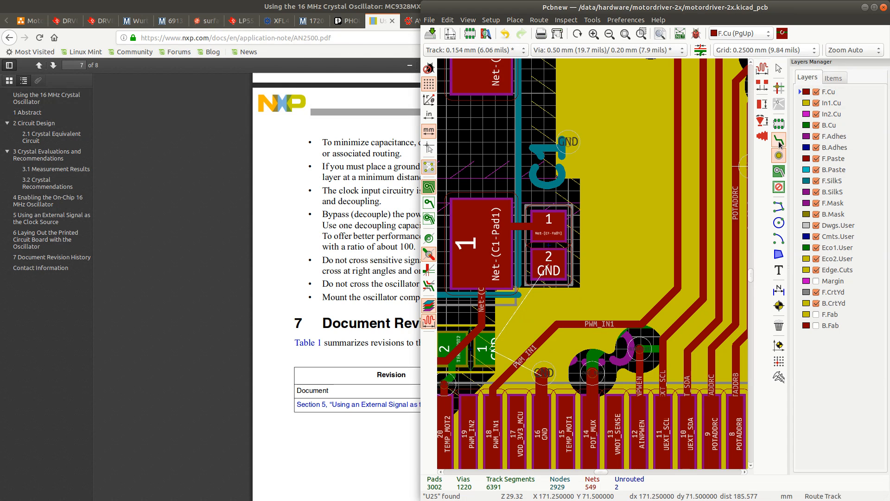
click(554, 295)
key(v)
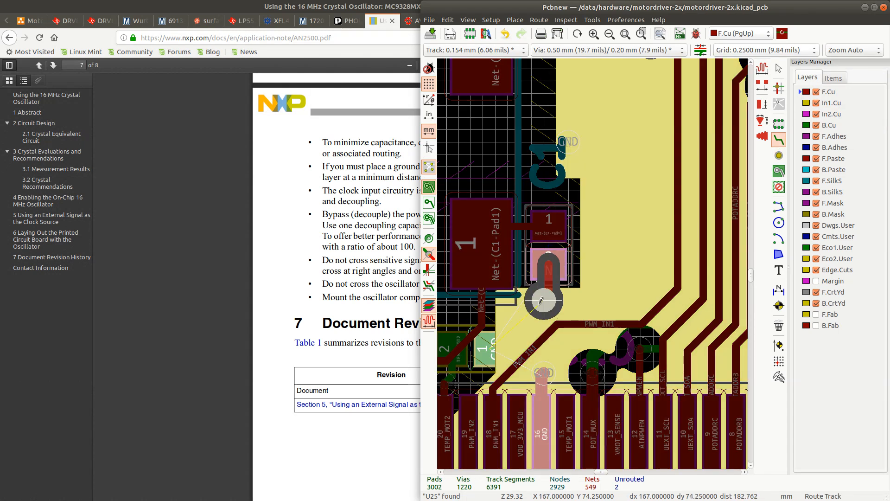
click(540, 300)
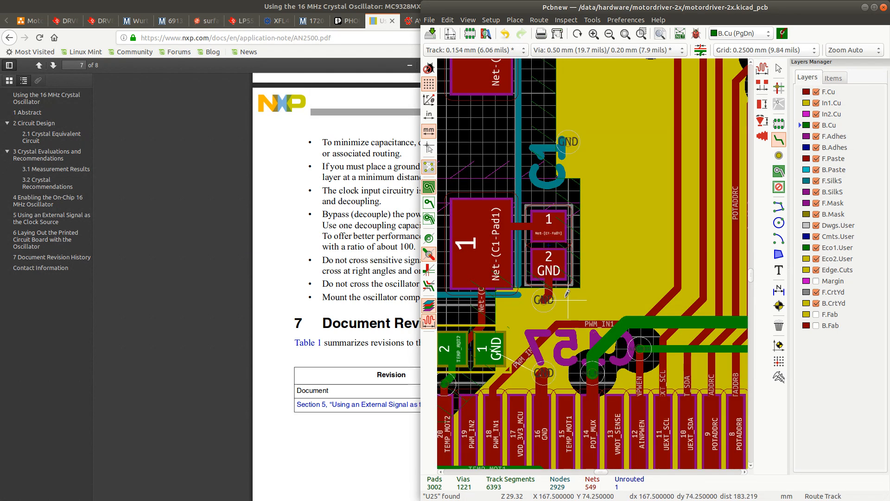
Route a short diagonal GND track on B.Cu from C157's pad 1 to a new via
scroll(566, 237, down, 3)
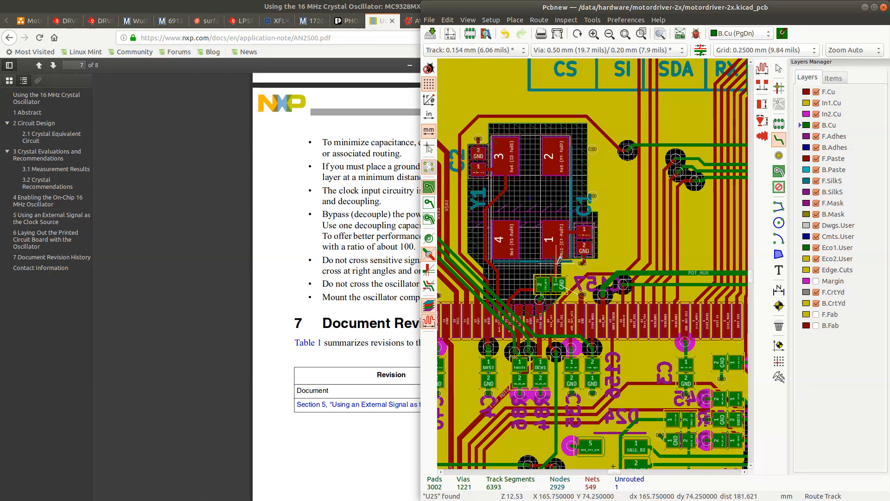
scroll(533, 264, up, 2)
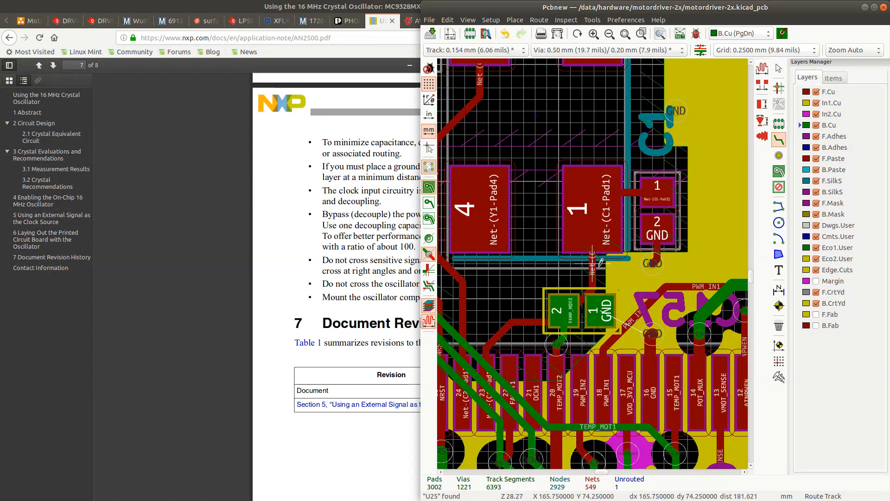
click(621, 295)
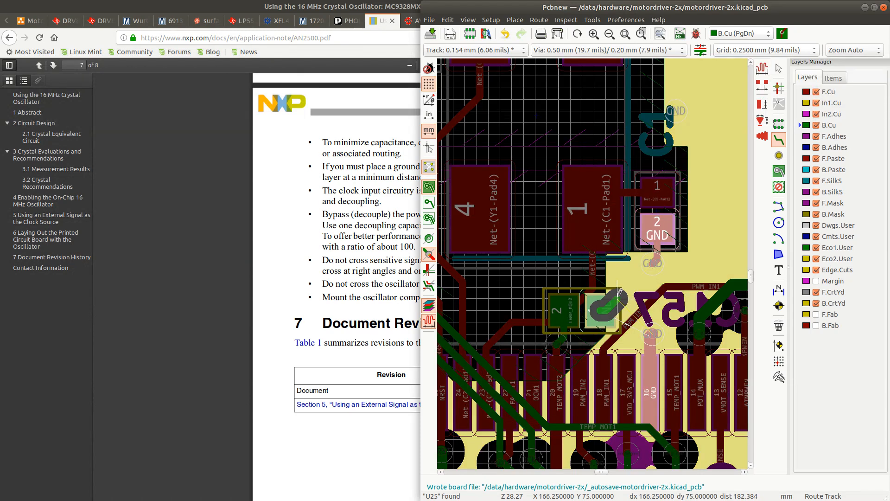
key(v)
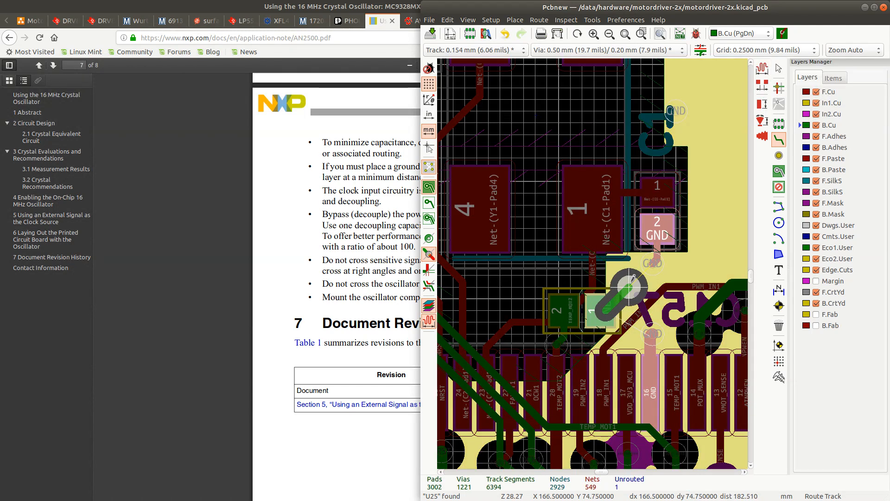
click(631, 282)
Inspect the reworked Y1 area in the context of the whole board and locate crystal Y2 with its capacitor C14
scroll(631, 282, down, 3)
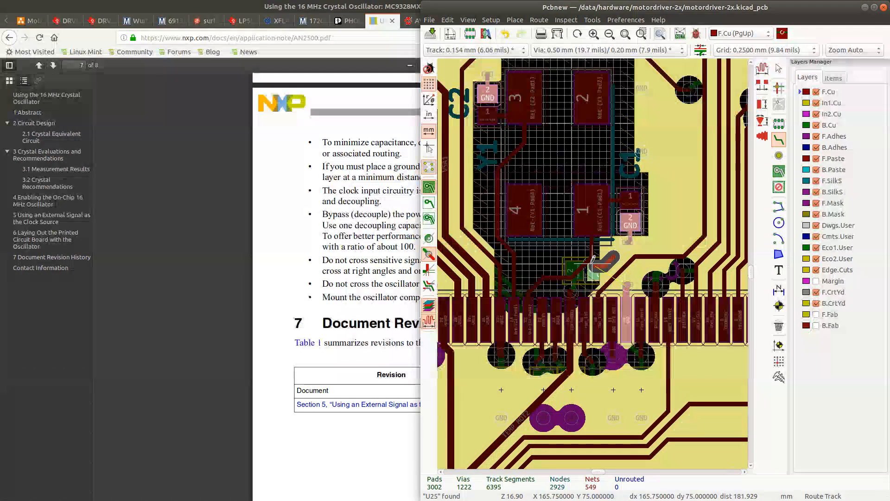
scroll(603, 256, down, 3)
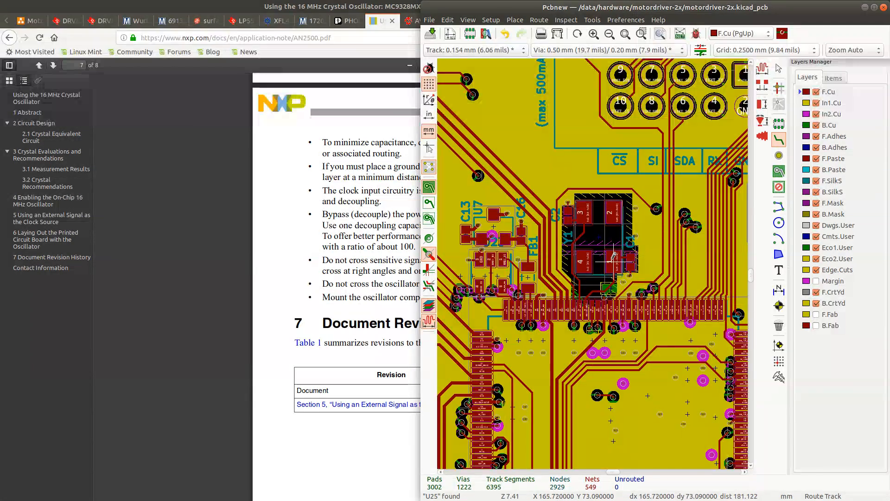
scroll(612, 257, down, 3)
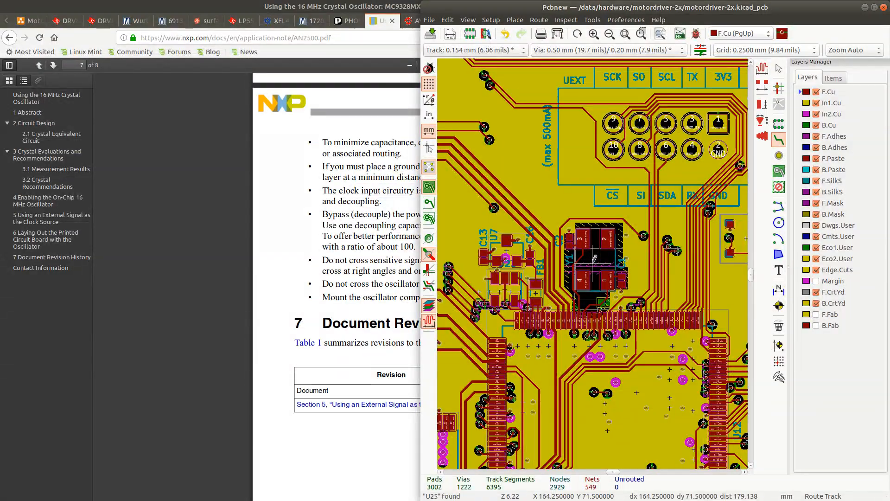
scroll(595, 258, down, 3)
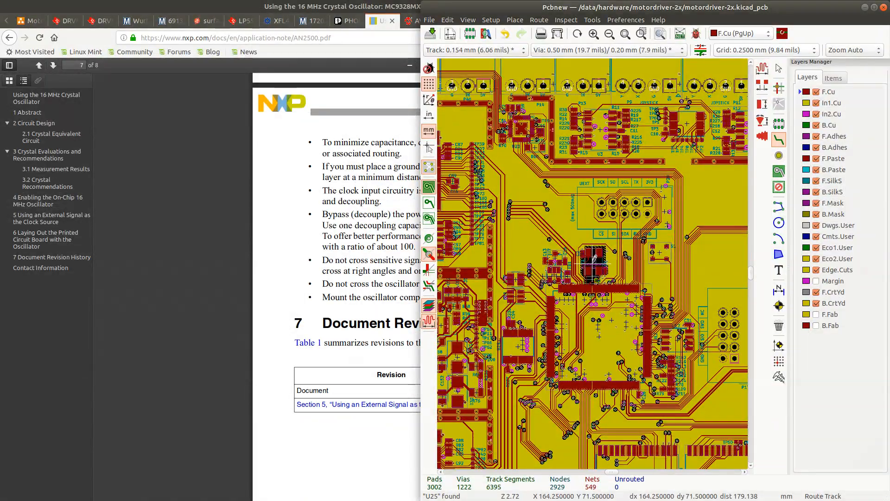
scroll(595, 258, down, 2)
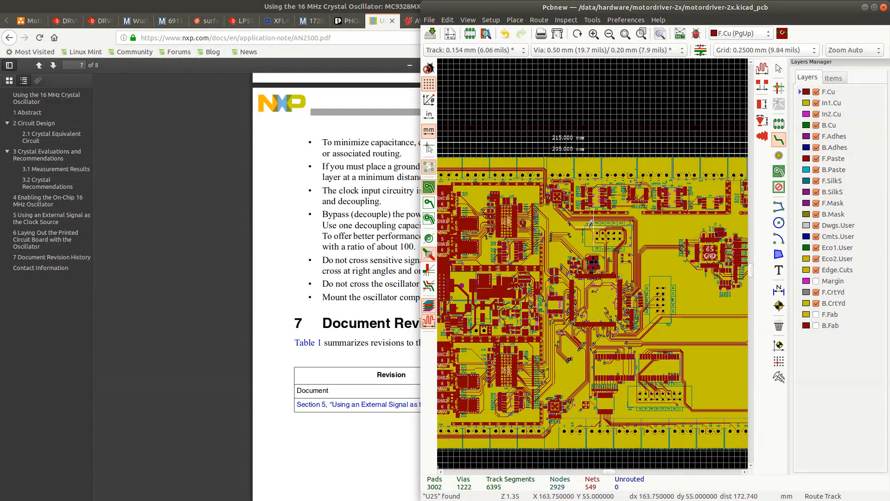
scroll(594, 257, up, 1)
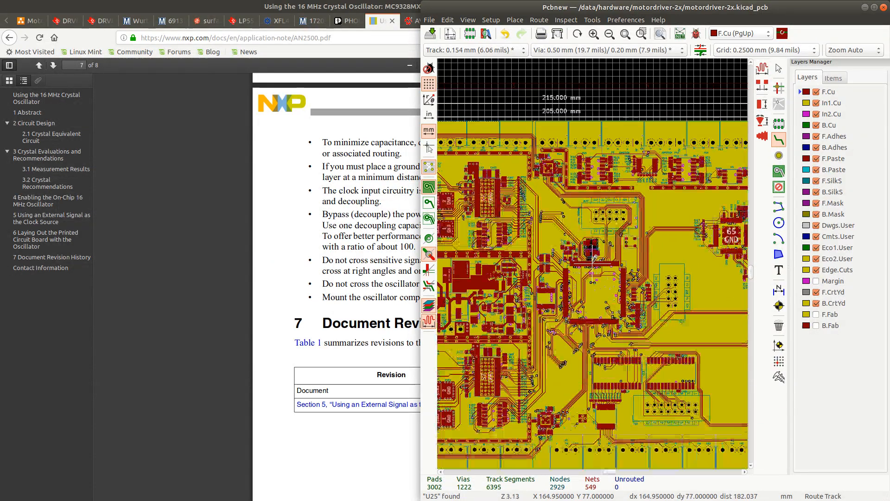
scroll(595, 257, up, 3)
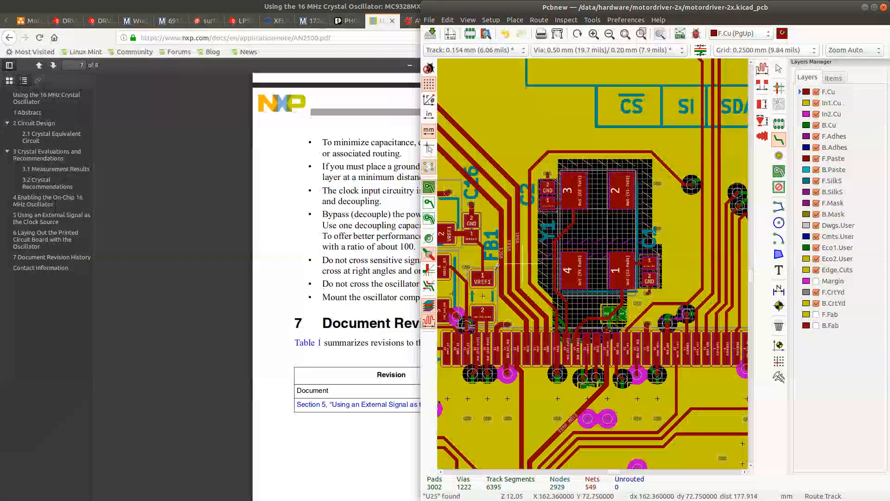
scroll(497, 266, down, 4)
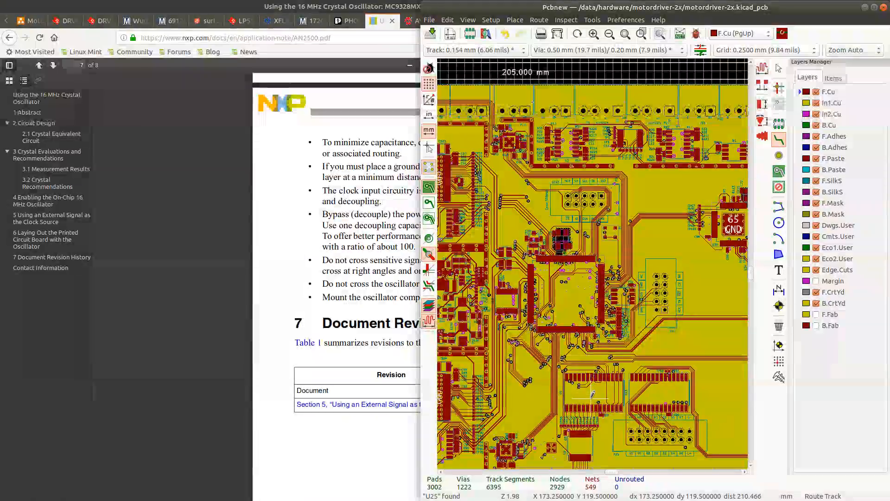
scroll(592, 394, down, 3)
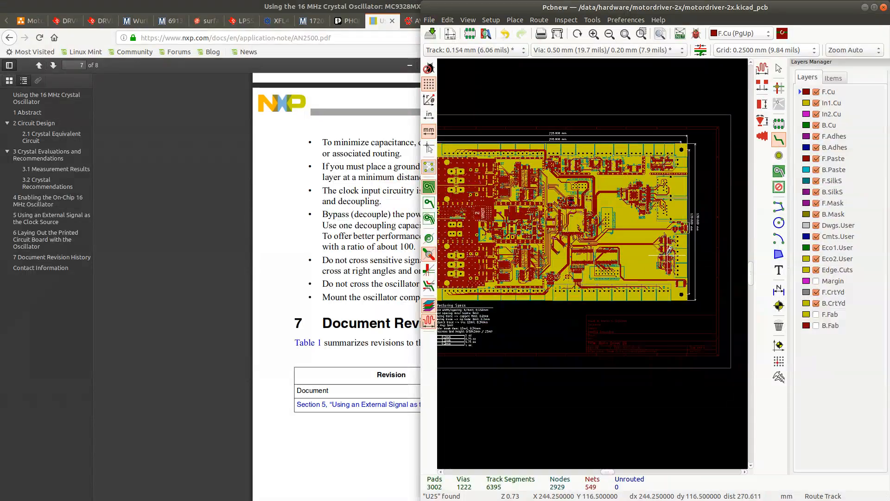
scroll(670, 250, up, 7)
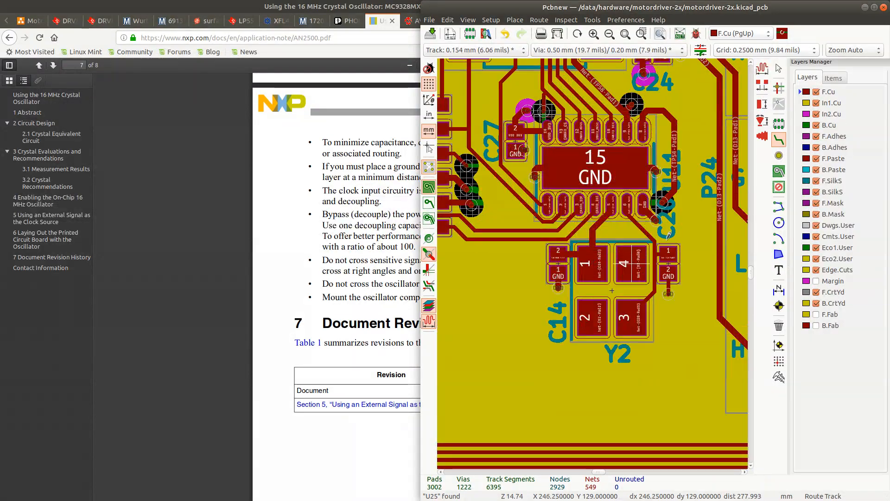
click(778, 171)
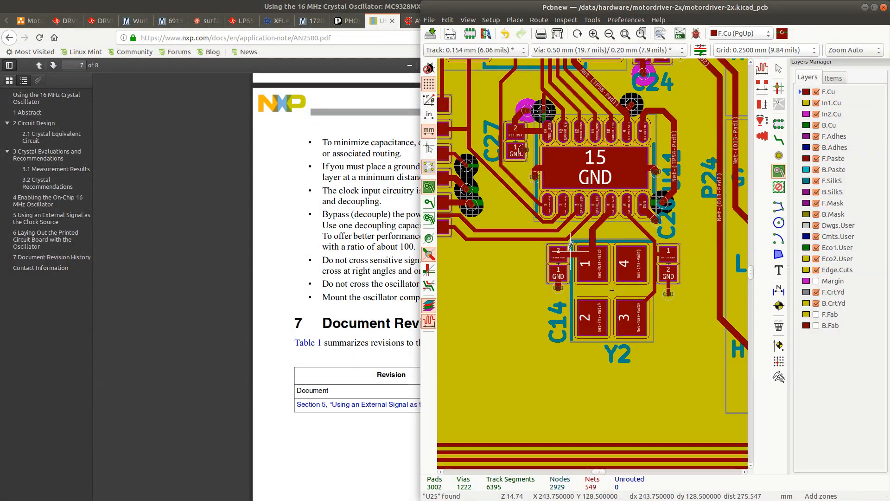
key(Escape)
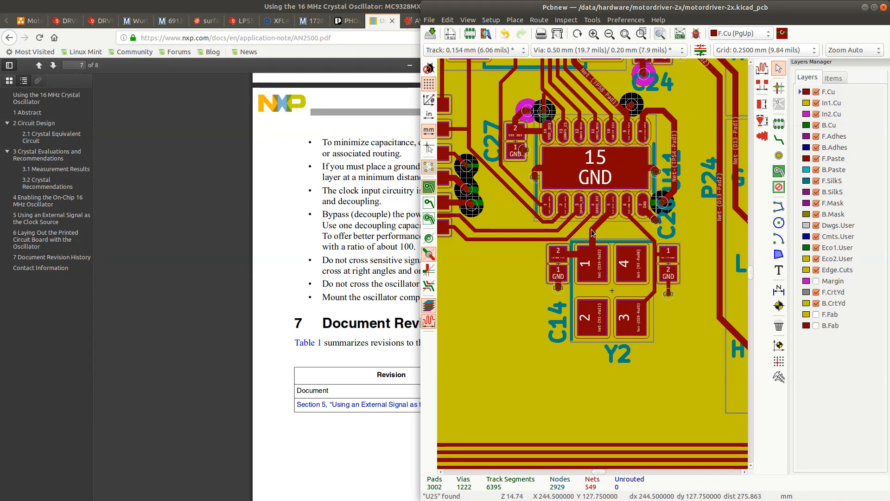
Set the width of the connected Net-(C14-Pad2) tracks between Y2, C14 and the chip's pin 5 to 0.154 mm
click(592, 230)
click(603, 250)
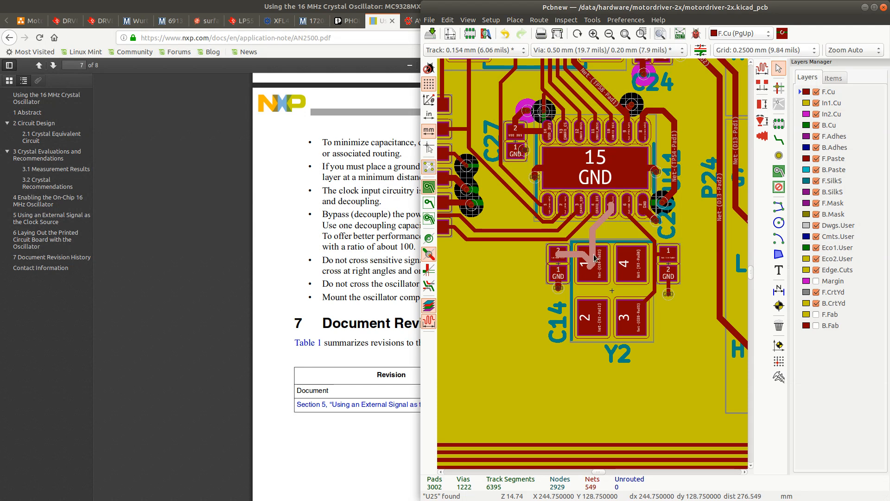
key(e)
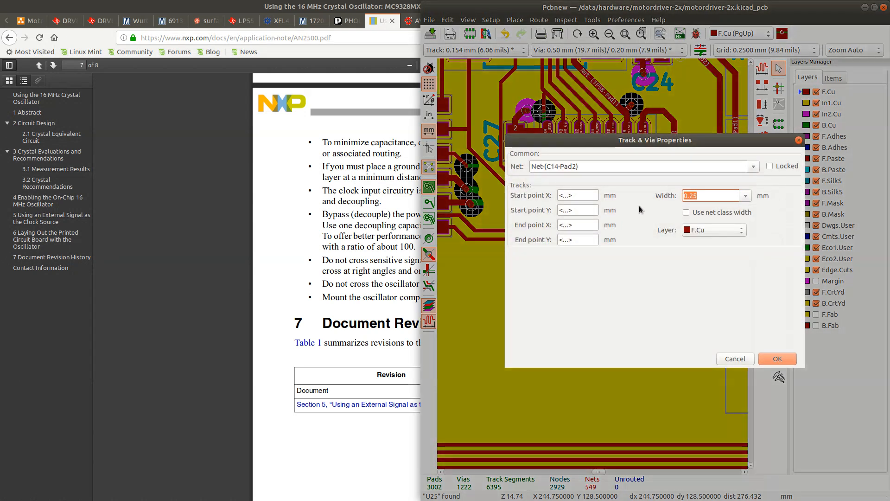
click(737, 196)
click(732, 209)
click(775, 355)
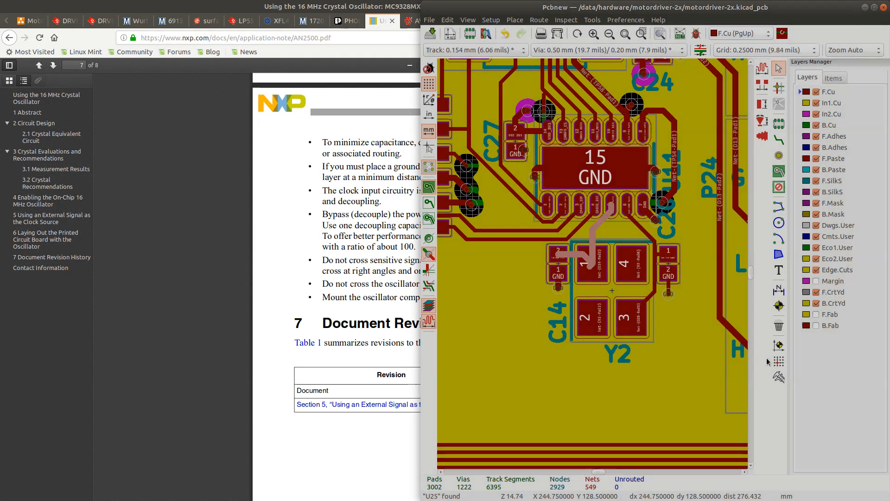
scroll(584, 260, up, 3)
click(584, 281)
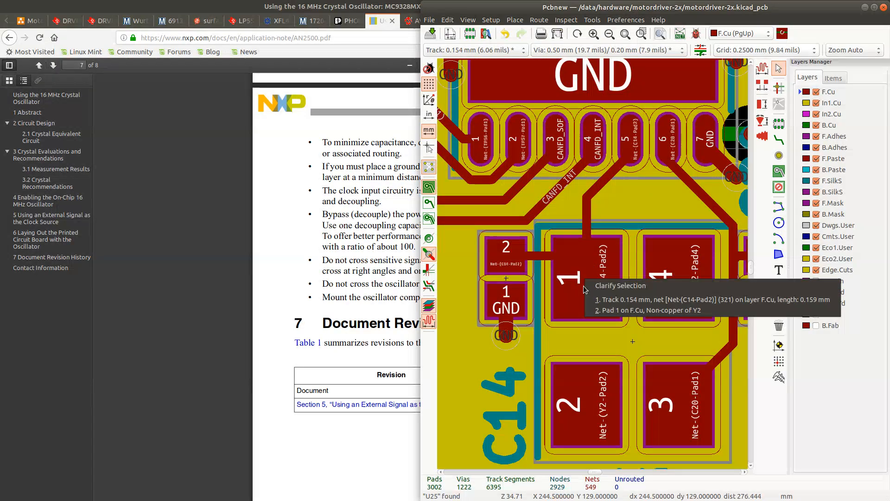
Delete the stray 0.159 mm Net-(C14-Pad2) track stub inside Y2's pad 1
click(601, 302)
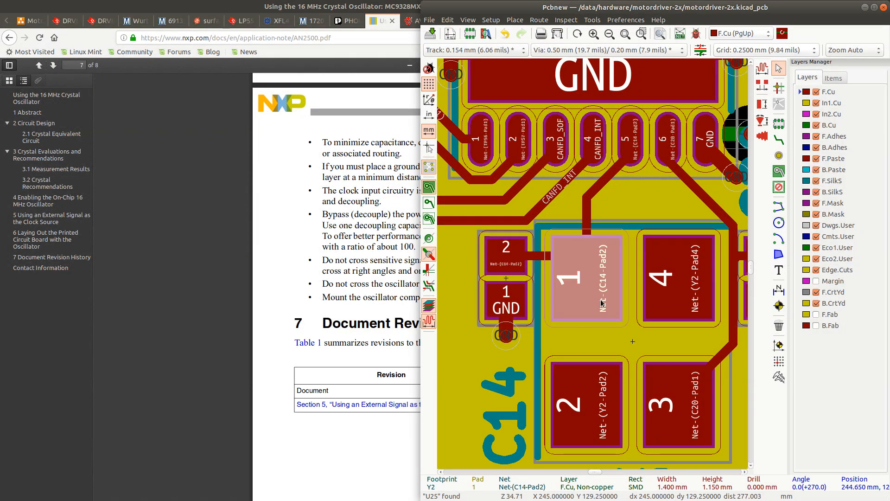
click(584, 280)
click(609, 306)
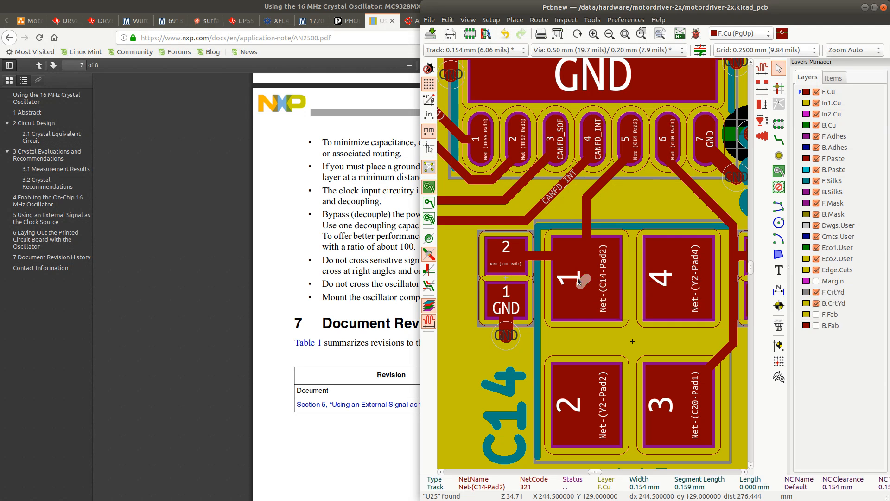
key(Delete)
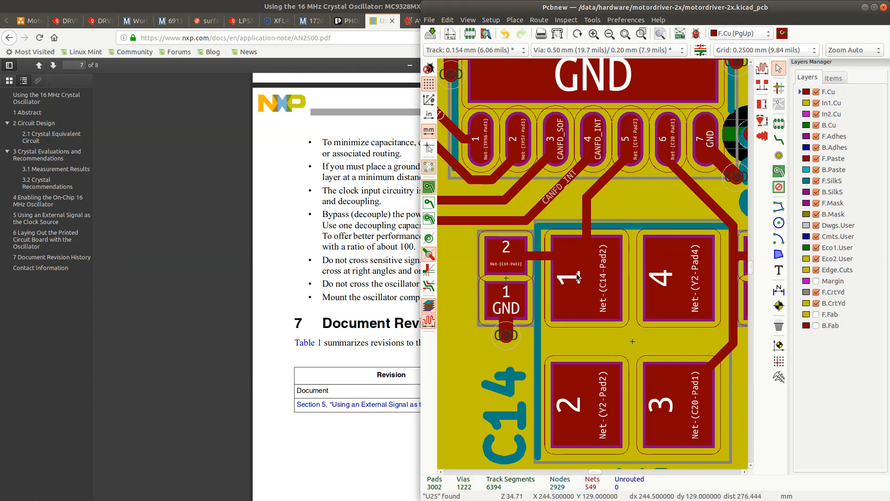
click(549, 256)
scroll(554, 260, down, 3)
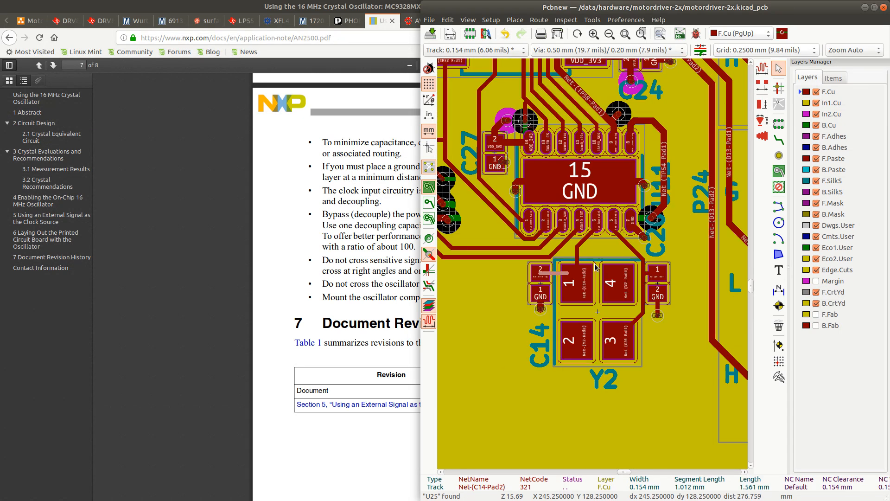
click(624, 245)
scroll(624, 245, up, 5)
key(d)
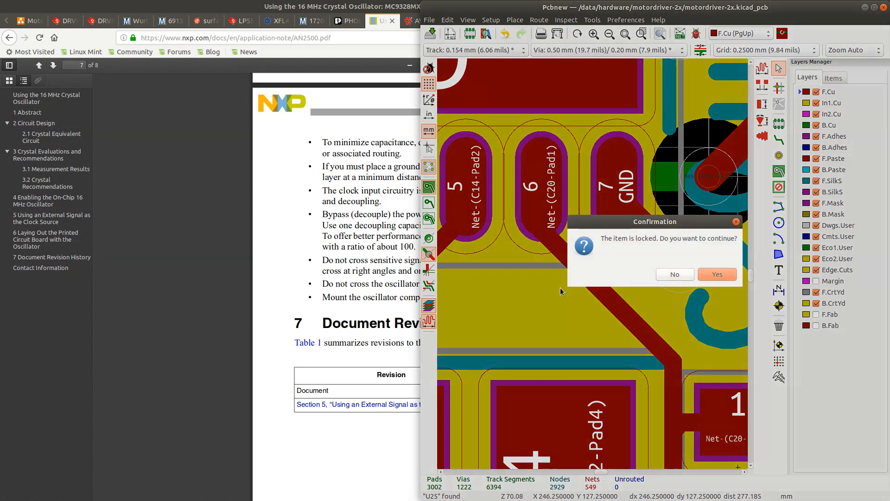
click(715, 275)
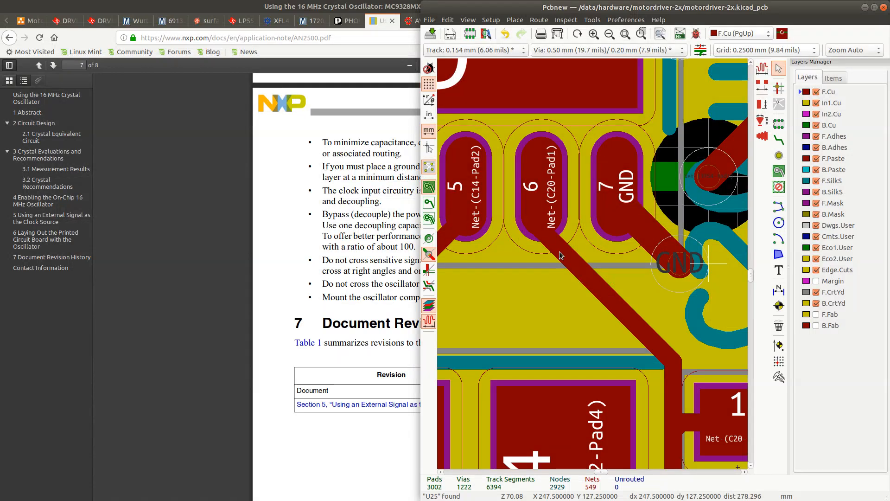
Drag the diagonal Net-(C20-Pad1) track slightly away from the chip so it leaves pin 6 with a short straight segment
click(557, 263)
click(565, 275)
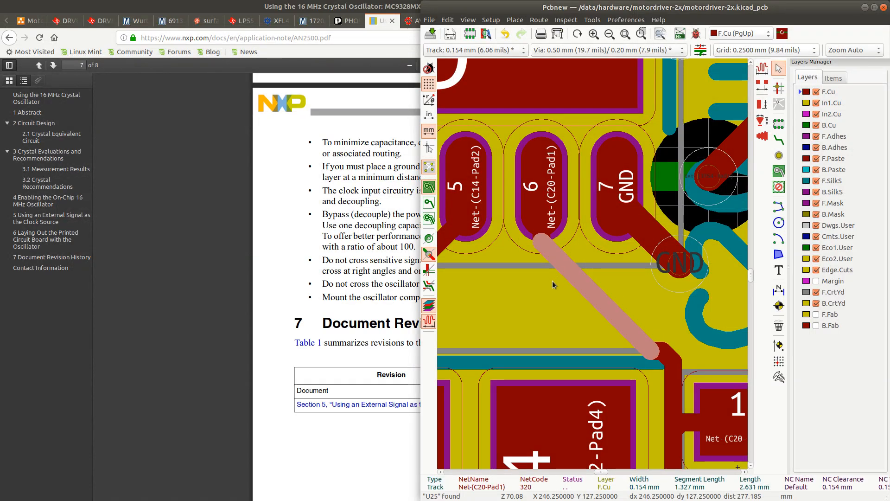
key(d)
click(562, 292)
scroll(562, 292, down, 5)
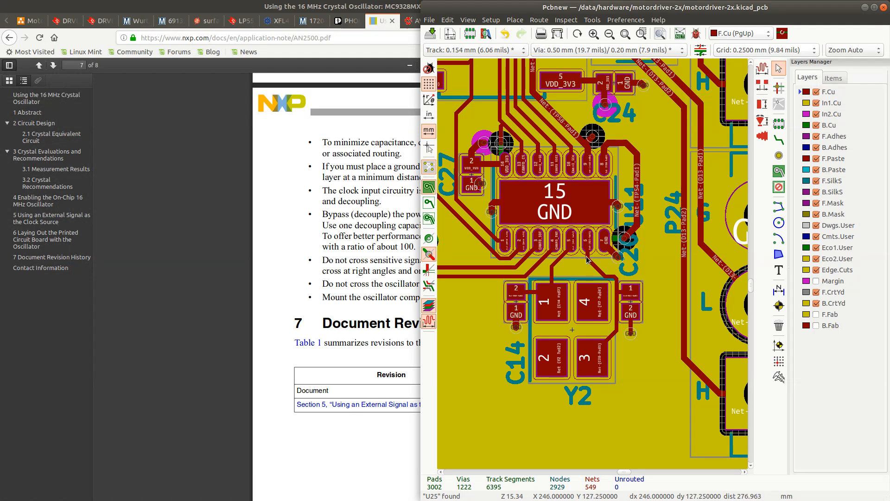
Draw a keepout area tightly around crystal Y2, capacitors C14 and C20, and their tracks up to the chip's pins 5 and 6
click(778, 187)
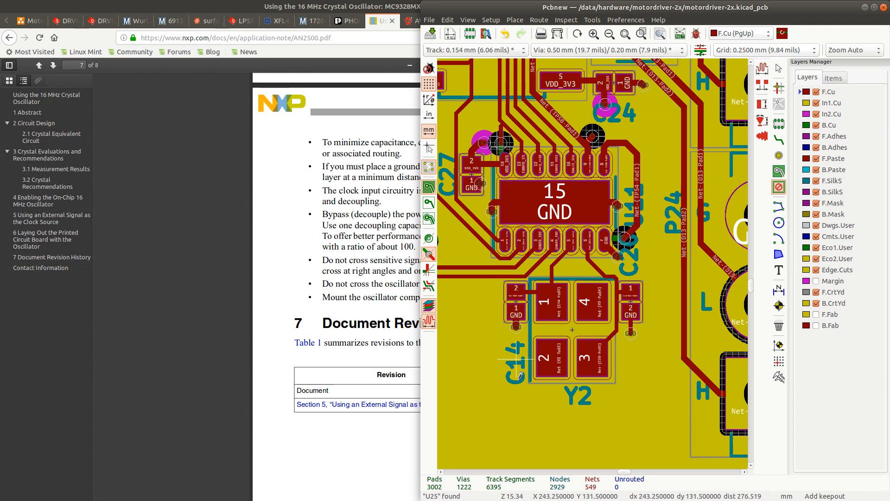
click(529, 391)
click(718, 384)
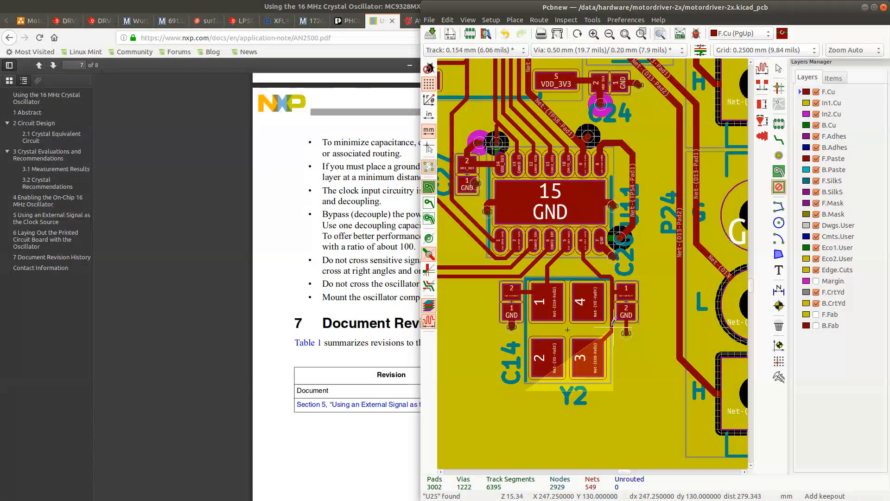
click(638, 323)
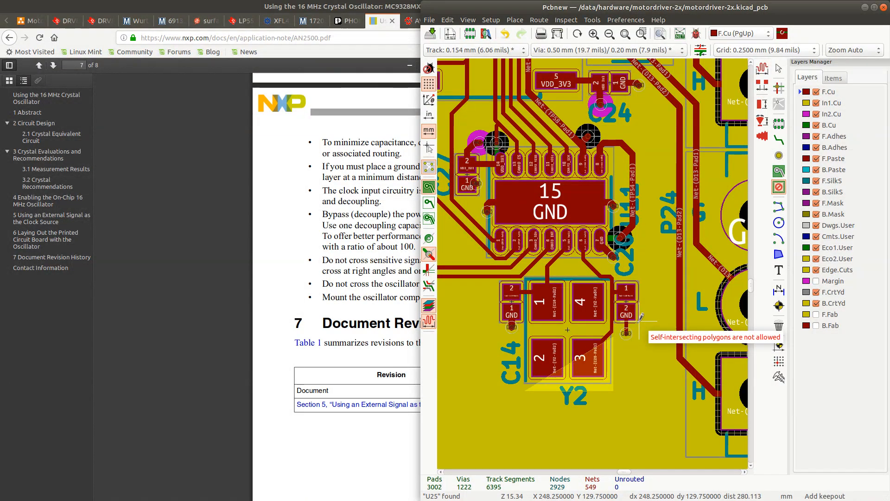
click(640, 268)
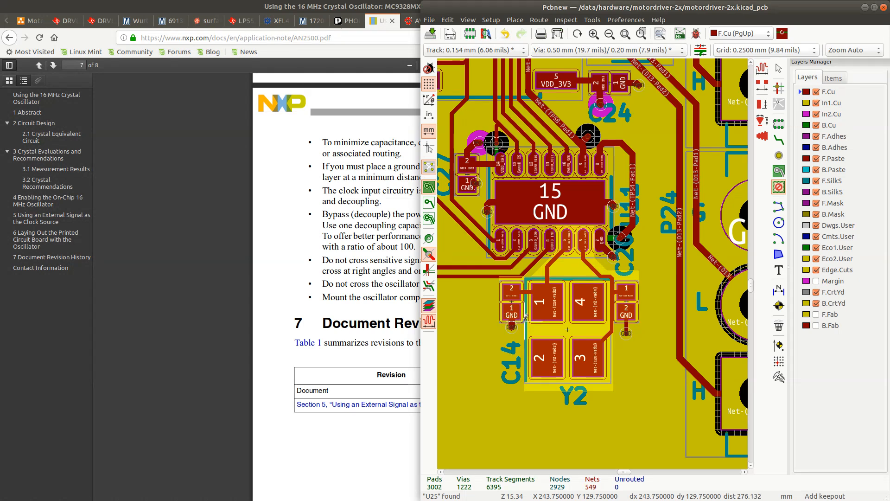
Refill the copper zones around Y2's keepout and save the board
key(b)
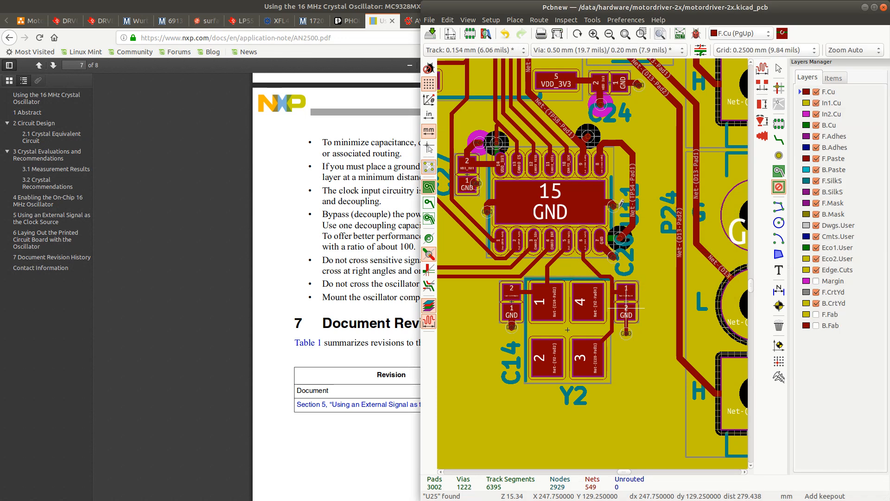
scroll(593, 261, down, 3)
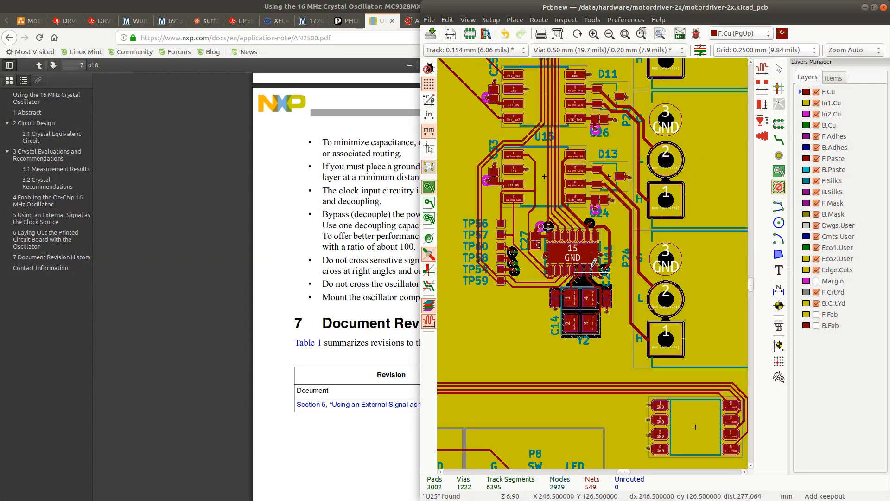
key(Escape)
scroll(584, 275, down, 3)
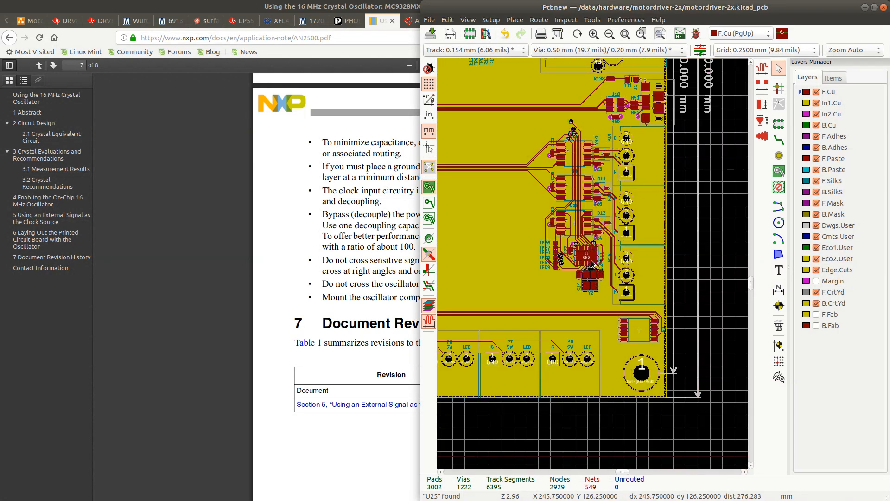
key(ctrl+s)
scroll(585, 256, up, 5)
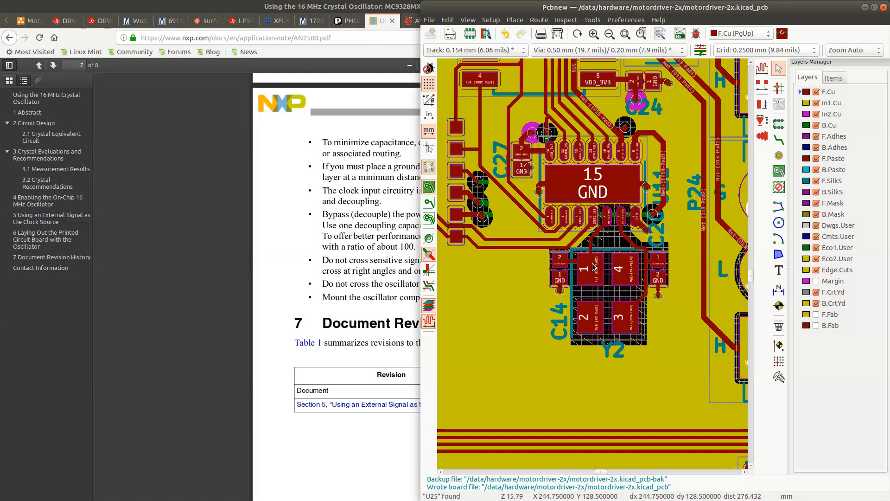
Compare the finished Y2 layout with the oscillator layout figure and guidelines in NXP's AN2500 application note
click(375, 227)
scroll(377, 229, up, 4)
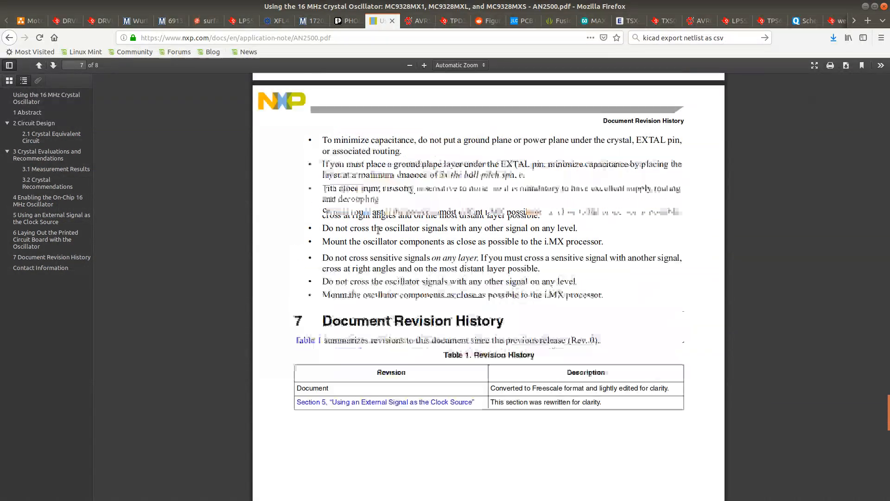
scroll(378, 232, up, 5)
key(alt+Tab)
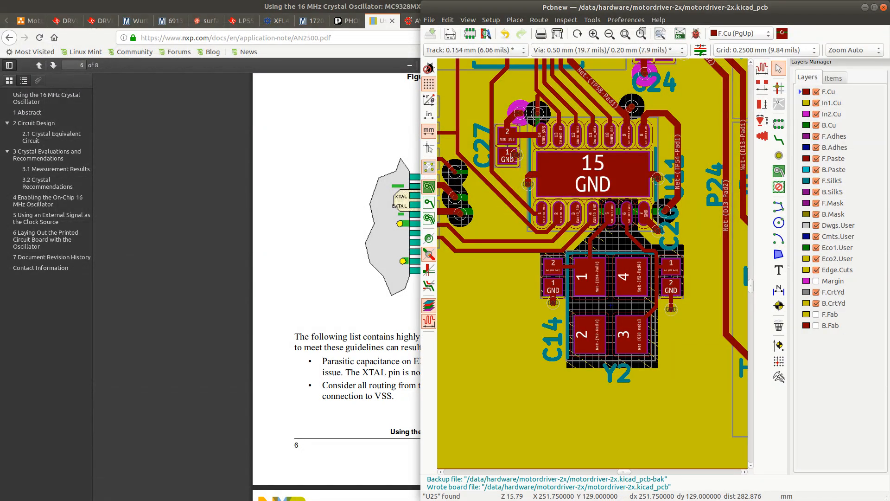
Switch to the LibreOffice Calc net list and fill rows 453 and 454, Y1 and Y2, with green
key(alt+Tab)
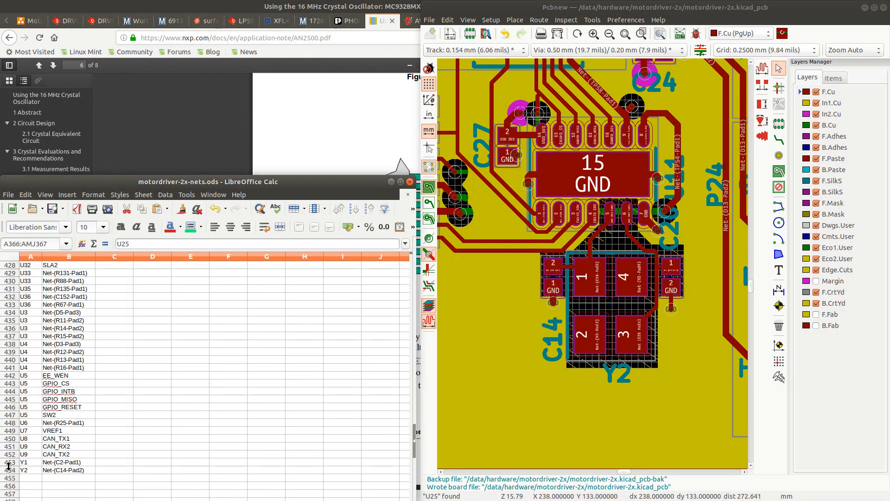
drag(9, 463, 9, 473)
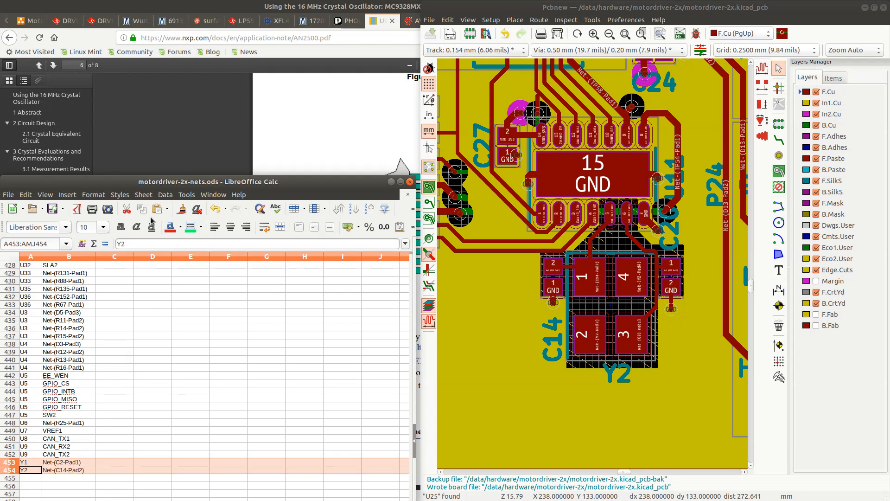
click(191, 227)
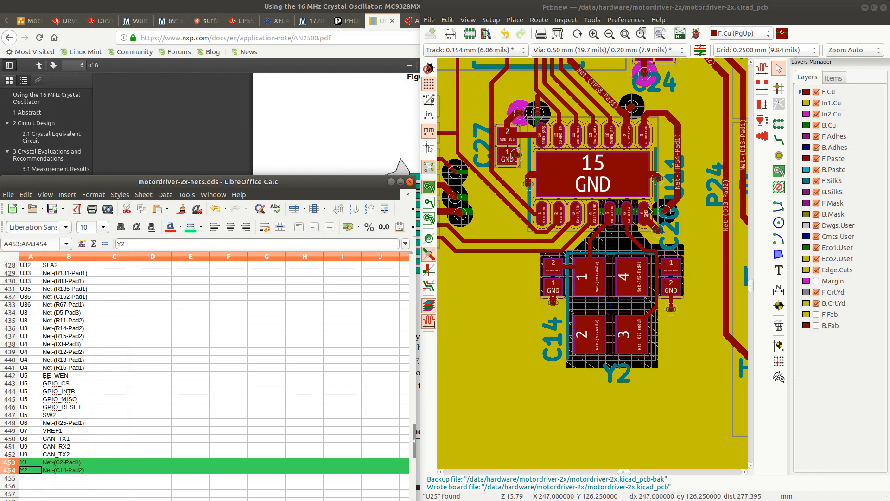
Look through the net list for the first unmarked rows below the green U25 entries
scroll(629, 214, down, 5)
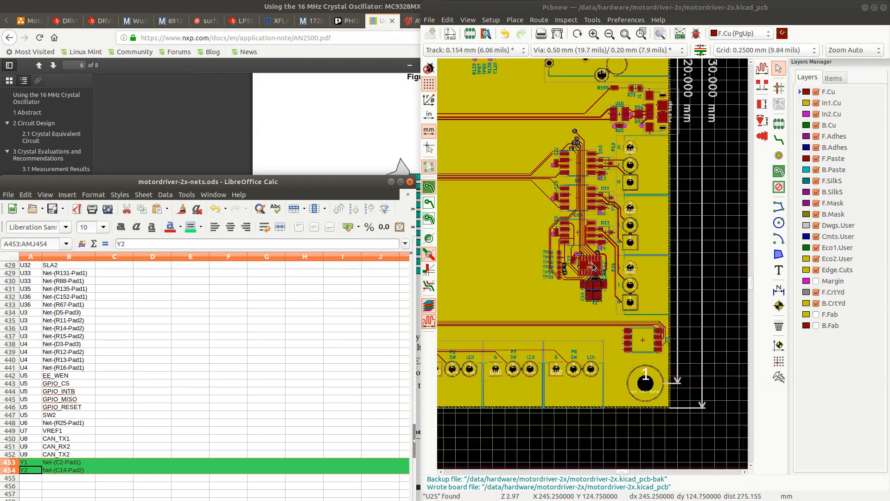
scroll(583, 274, up, 5)
scroll(54, 356, up, 7)
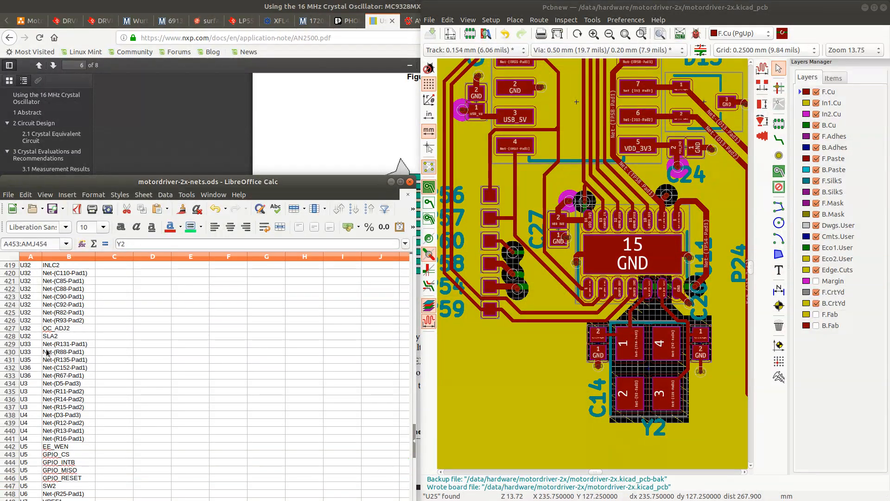
scroll(54, 356, up, 20)
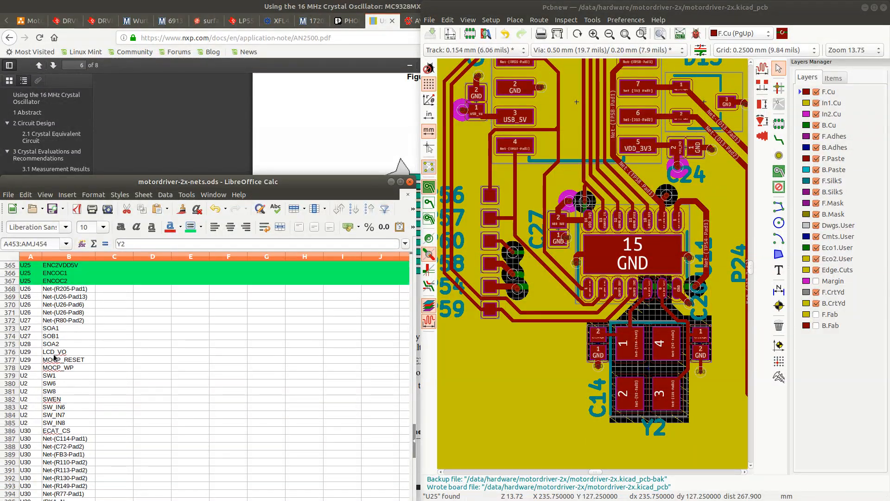
scroll(54, 357, down, 8)
scroll(56, 315, up, 2)
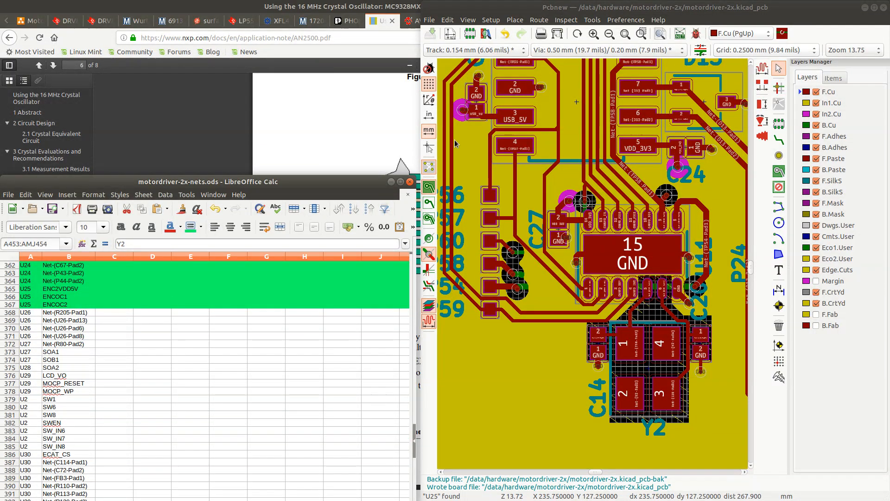
Switch to Pcbnew, find component U26 on the board and examine its pads and their nets
click(588, 9)
key(ctrl+f)
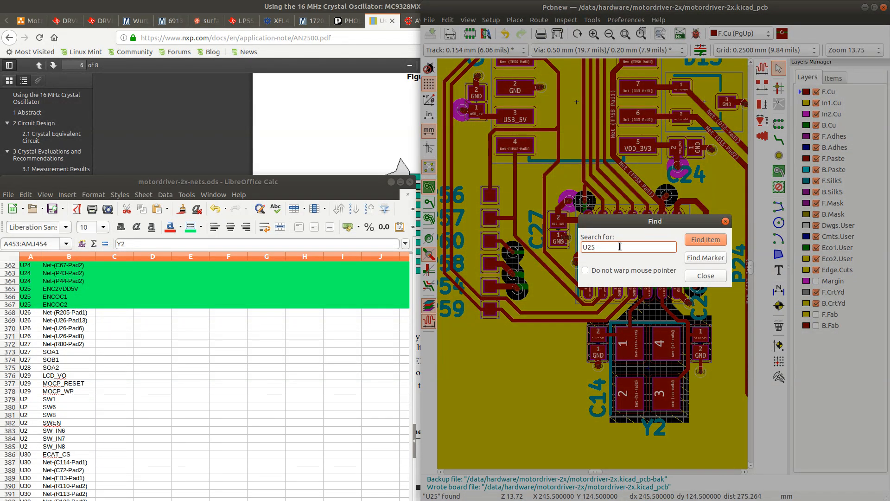
text(U26)
key(Return)
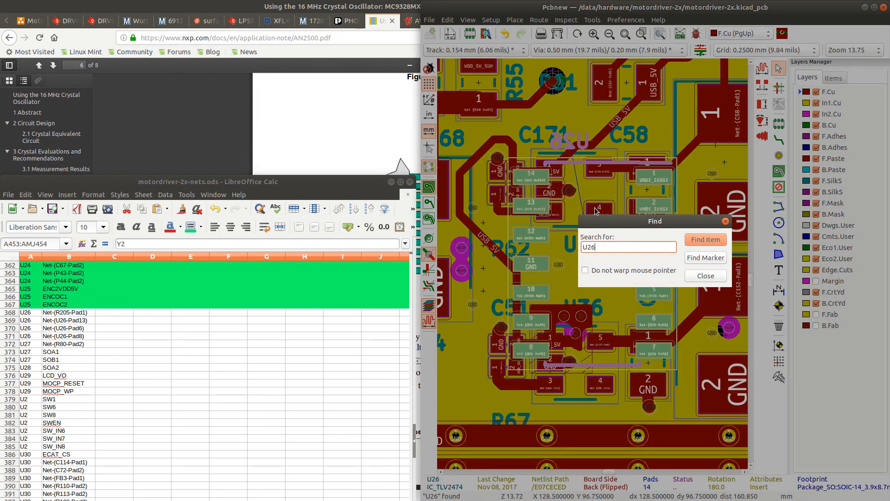
click(705, 276)
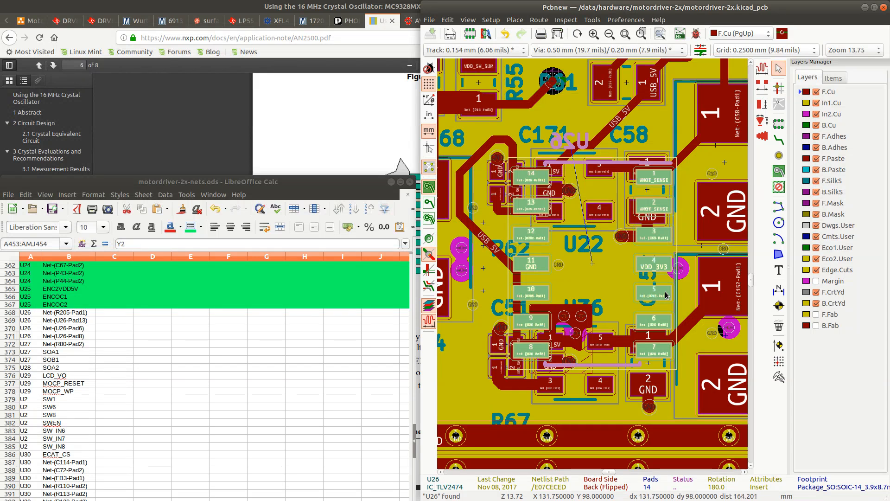
scroll(665, 295, up, 5)
scroll(603, 278, down, 5)
scroll(594, 267, up, 6)
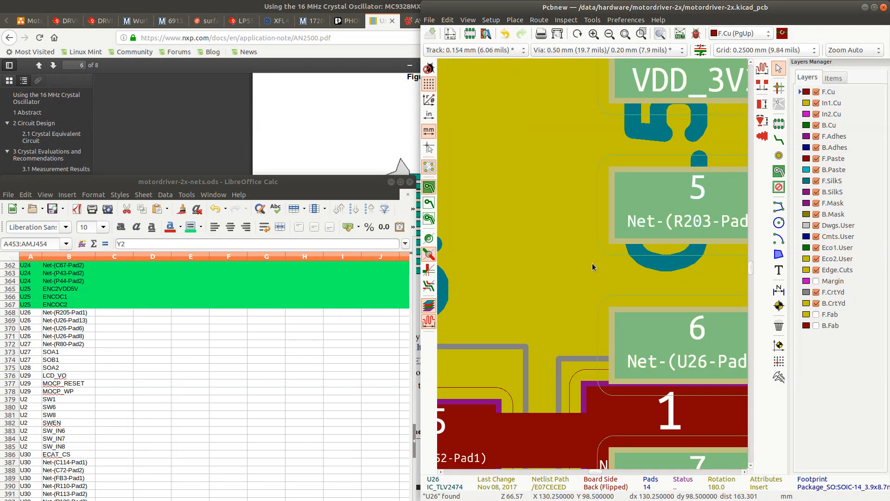
scroll(594, 267, down, 5)
scroll(601, 241, up, 2)
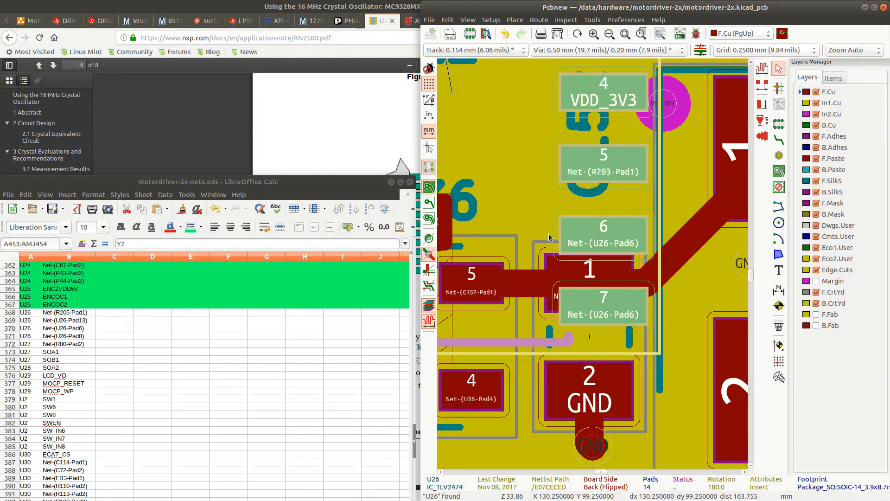
scroll(544, 237, down, 4)
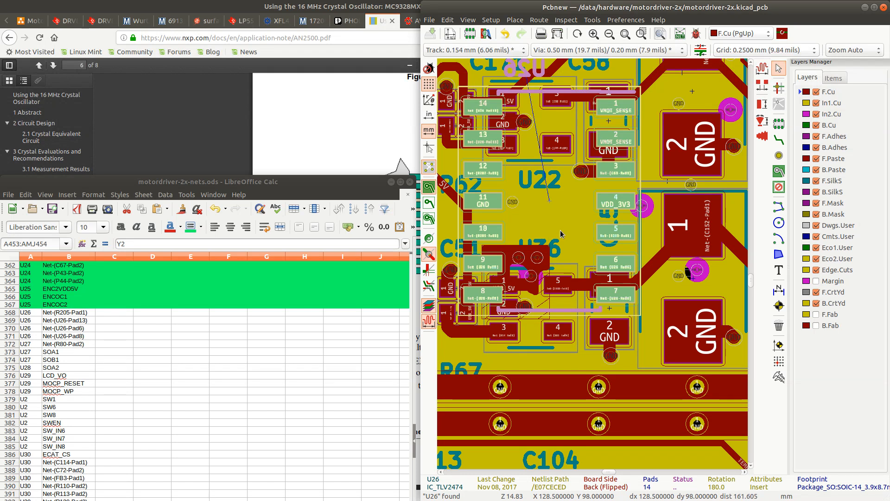
Find resistor R205 on the board and highlight the VDD_3V3 net
key(ctrl+f)
click(615, 249)
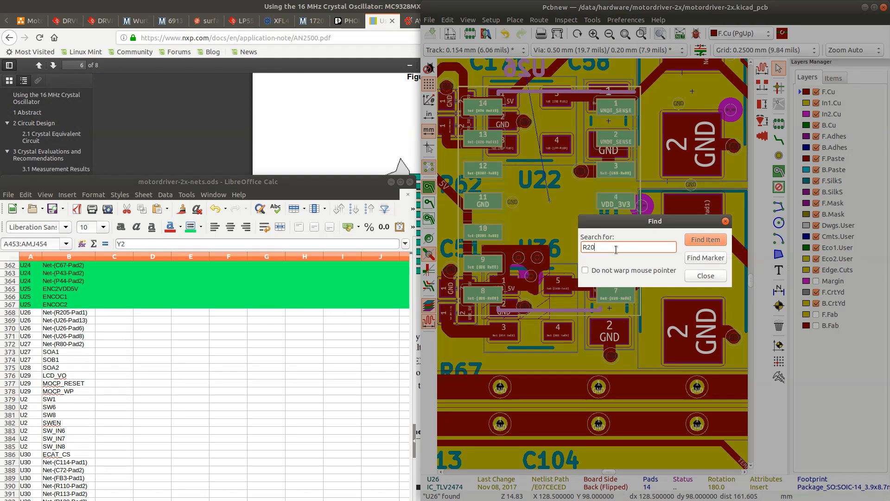
key(Return)
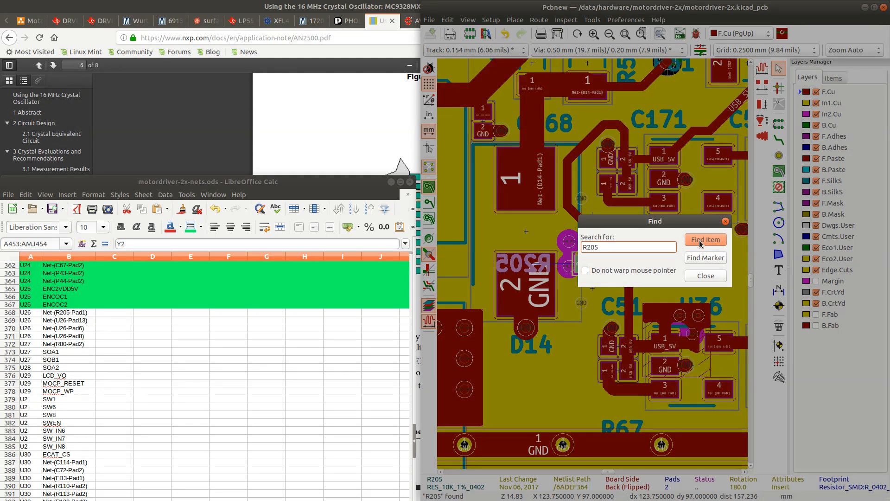
click(700, 244)
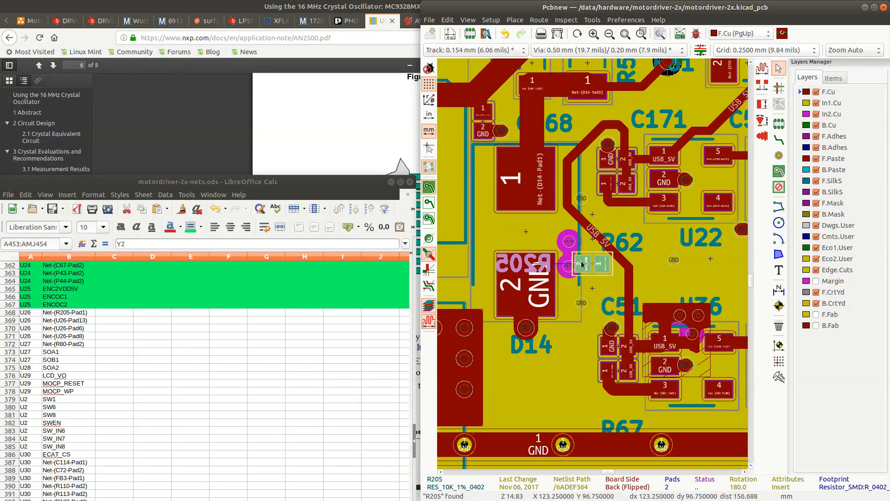
ctrl+click(594, 262)
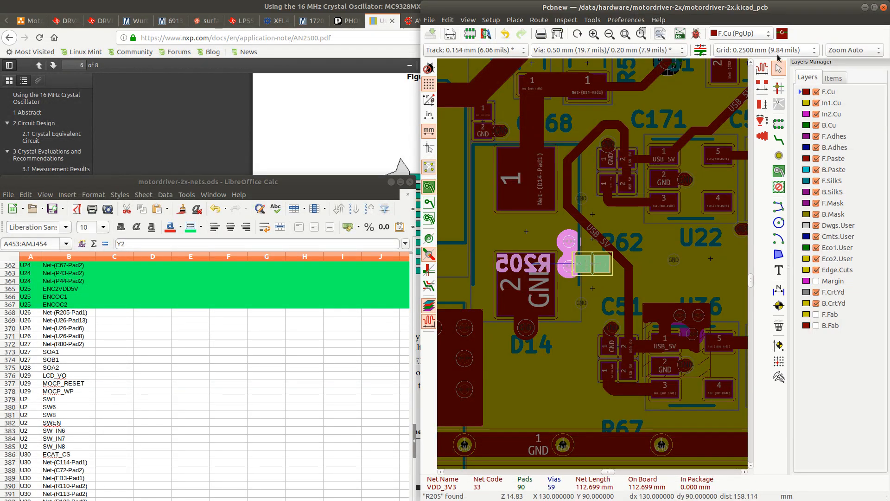
Hide the In1.Cu layer and the zone fills, and highlight the Net-(R205-Pad1) net at resistor R205
click(815, 103)
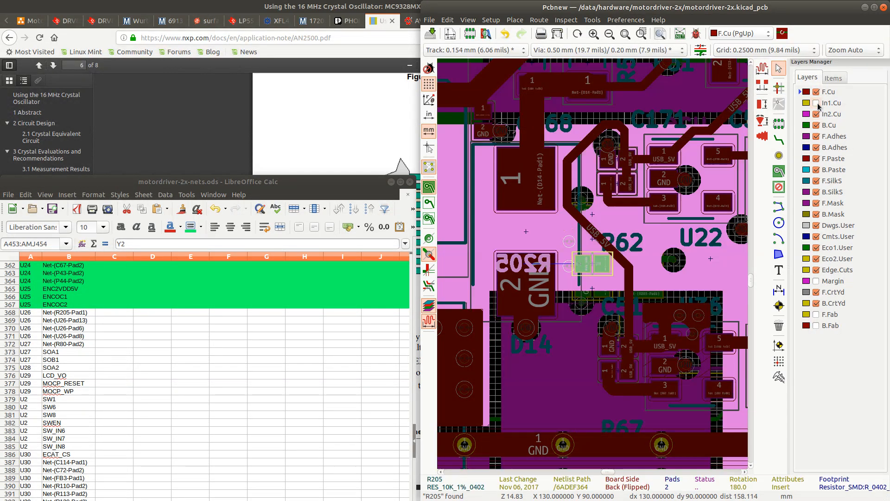
click(429, 203)
ctrl+click(604, 262)
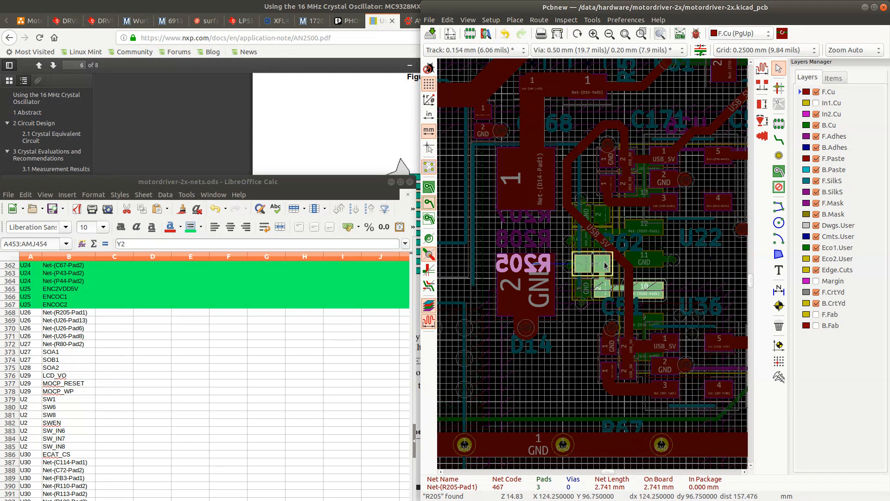
scroll(608, 267, up, 3)
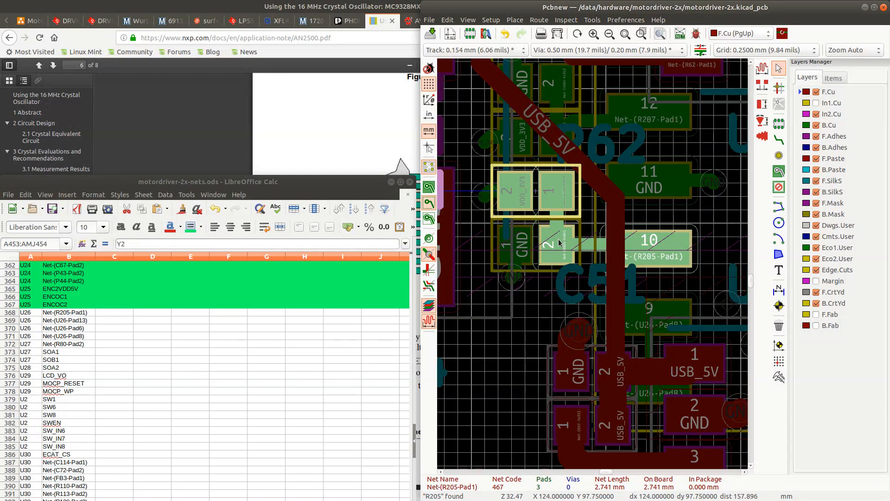
Fill rows 368 and 369 of the Calc net list green, examining the Net-(U26-Pad13) connection on the board in between
click(7, 314)
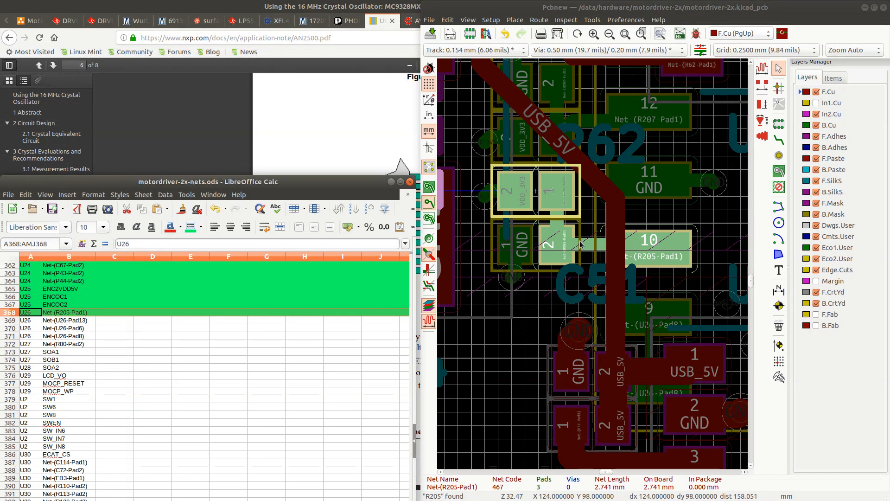
scroll(602, 266, down, 2)
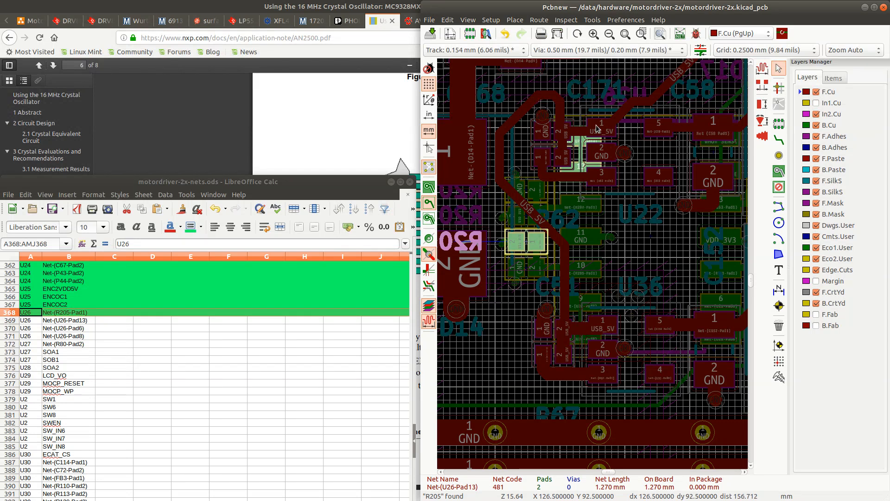
click(9, 322)
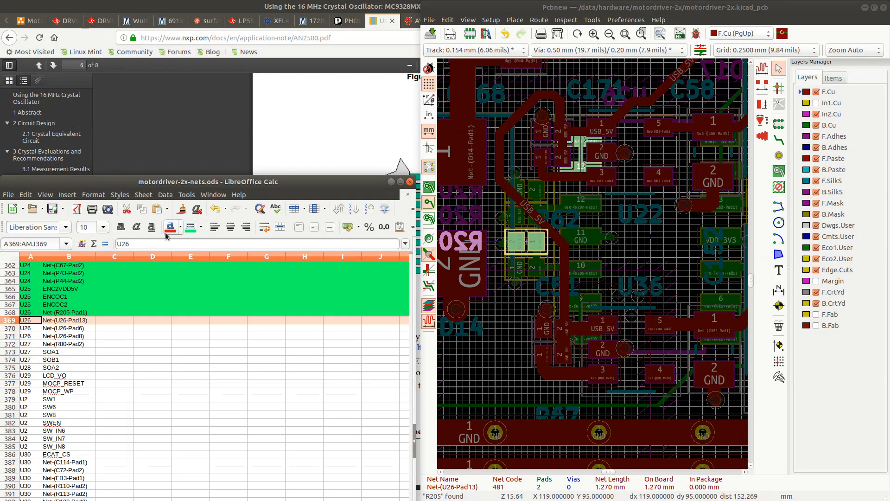
click(190, 226)
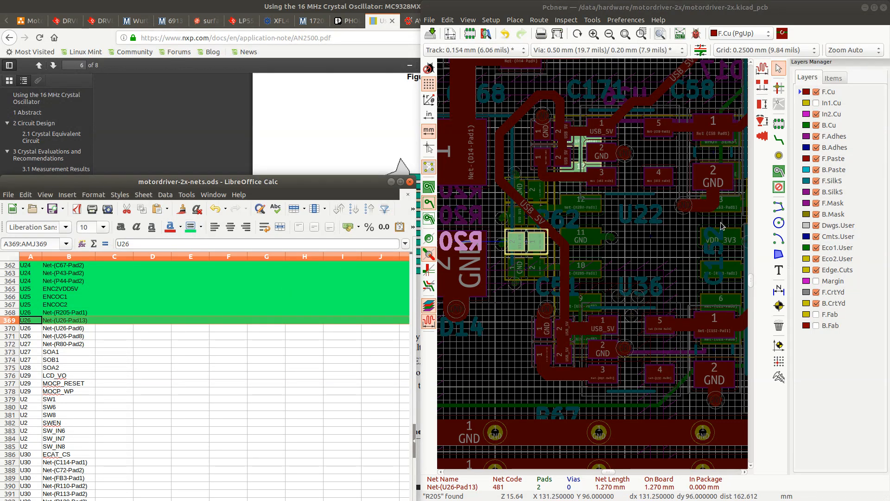
Return to Pcbnew and highlight the Net-(U26-Pad6) net at pad 6 of U26
scroll(597, 300, up, 4)
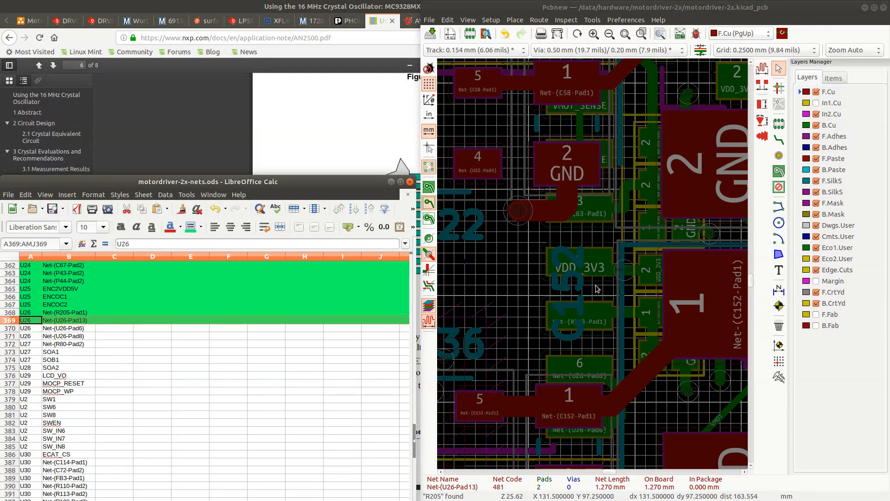
click(592, 371)
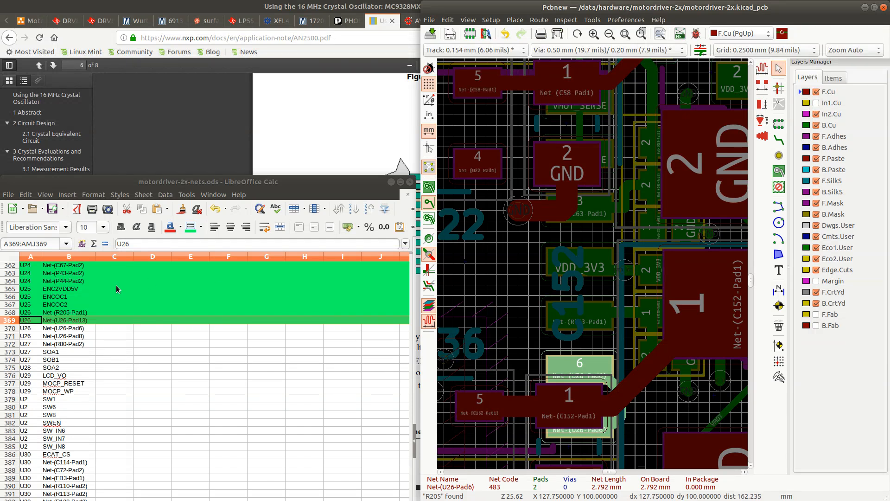
Try to reshape the Net-(U26-Pad13) track between pads 13 and 14 of U26 by shifting its segment sideways
scroll(453, 157, down, 1)
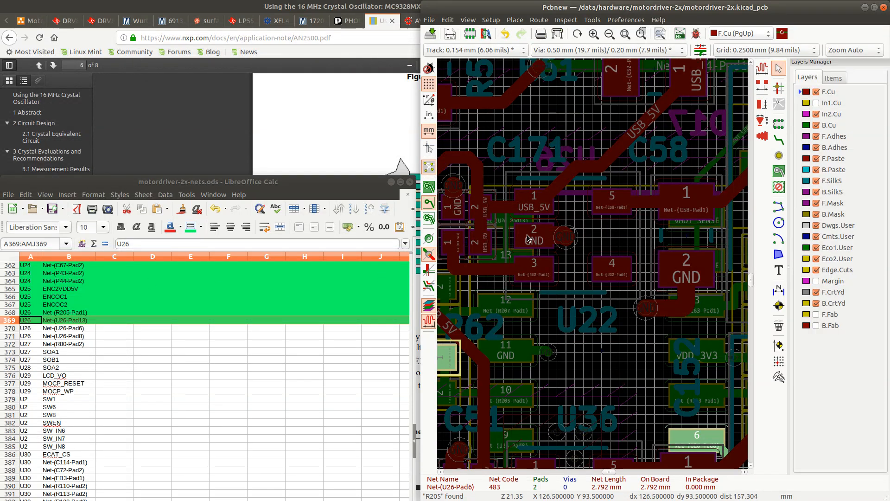
click(509, 240)
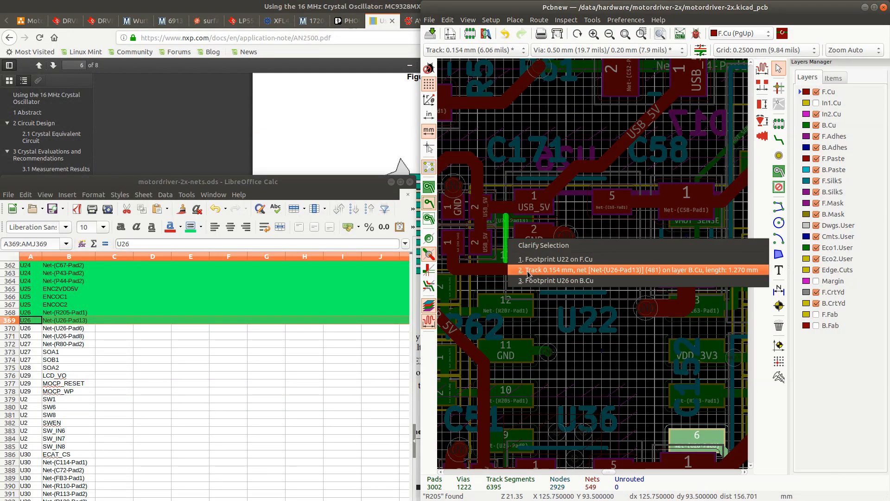
click(531, 274)
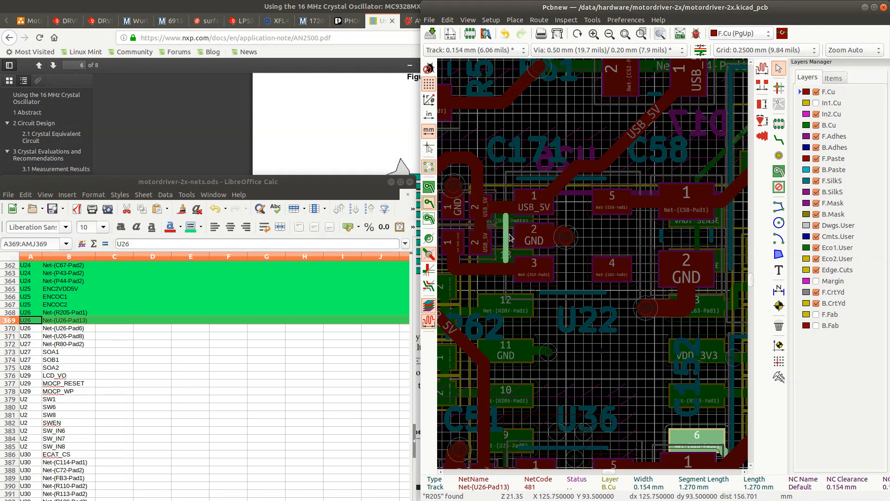
key(d)
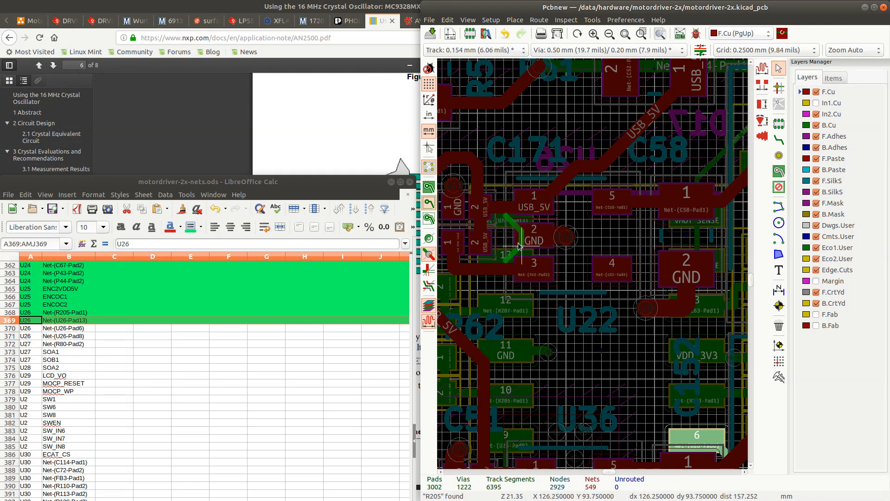
key(Escape)
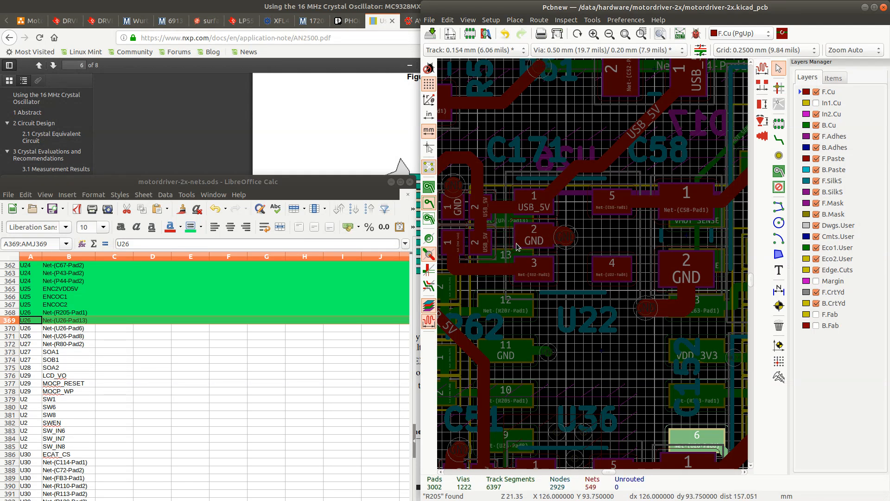
Make B.Cu the active layer and undo the reshaping of the Net-(U26-Pad13) track
click(826, 126)
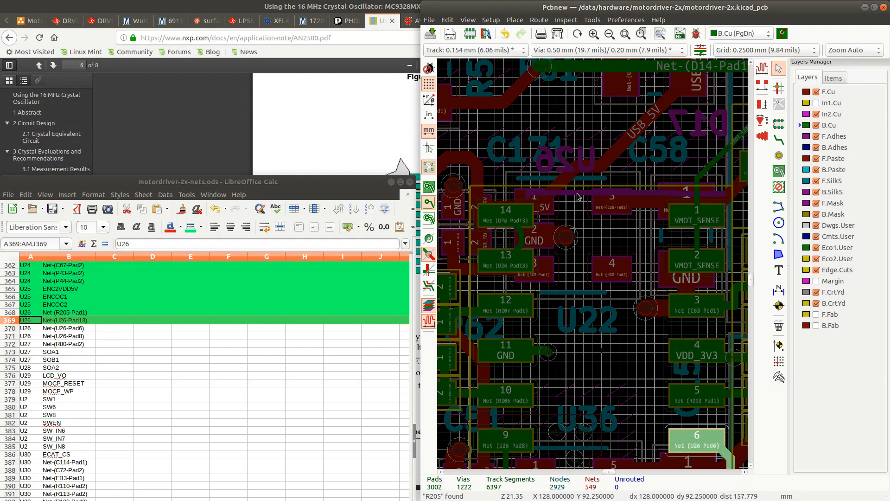
click(520, 236)
click(514, 238)
key(ctrl+z)
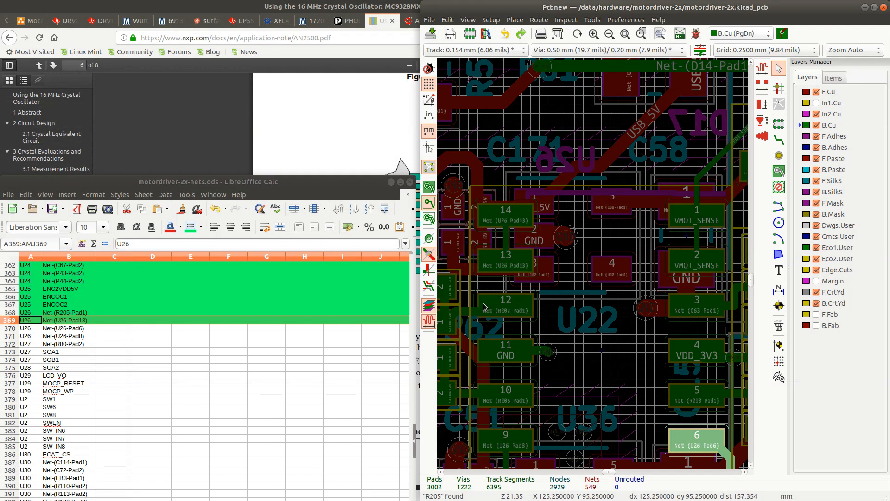
Reshape the Net-(R207-Pad1) track between U26 pad 12 and the neighbouring resistor's pad 1 with a diagonal entry into the resistor pad
scroll(479, 320, up, 3)
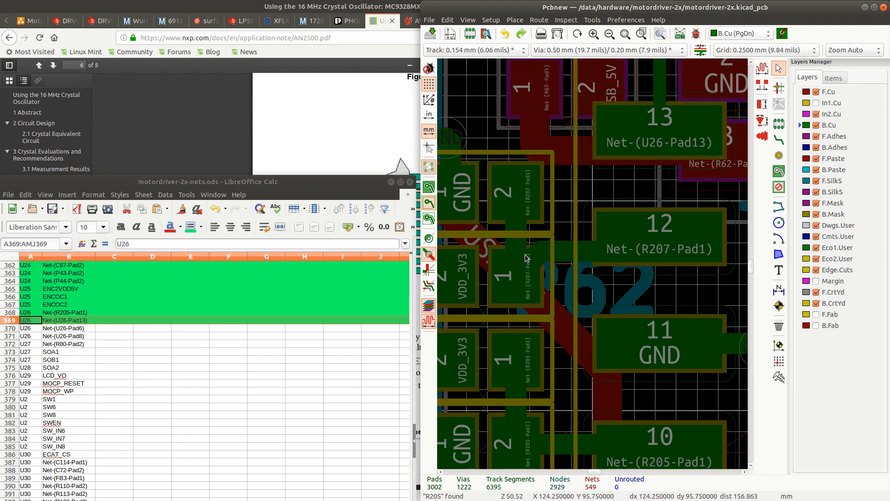
click(547, 264)
click(571, 273)
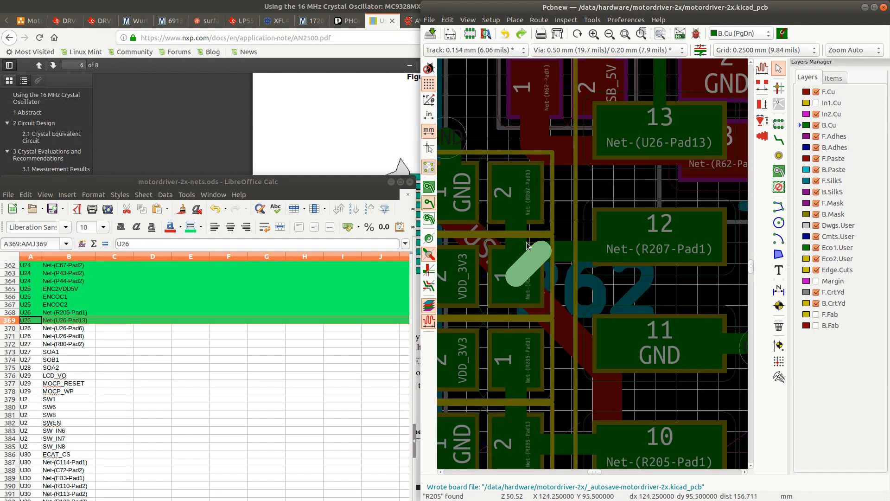
drag(561, 265, 565, 264)
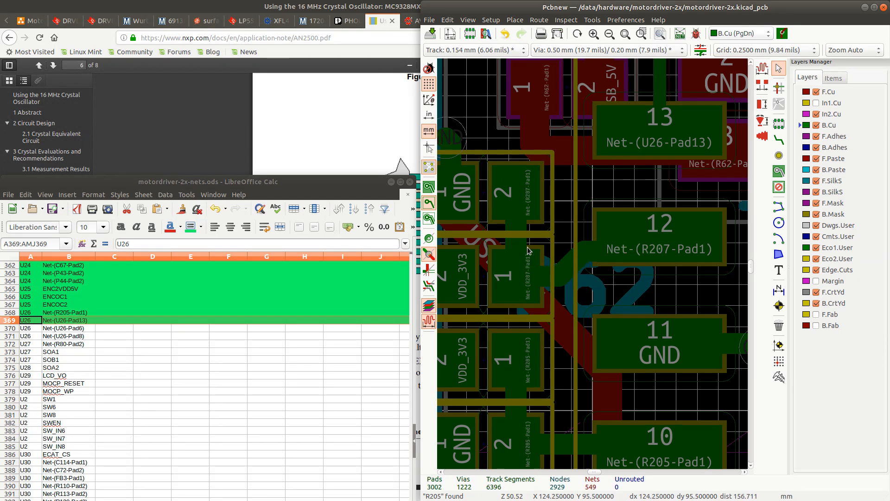
scroll(532, 249, down, 1)
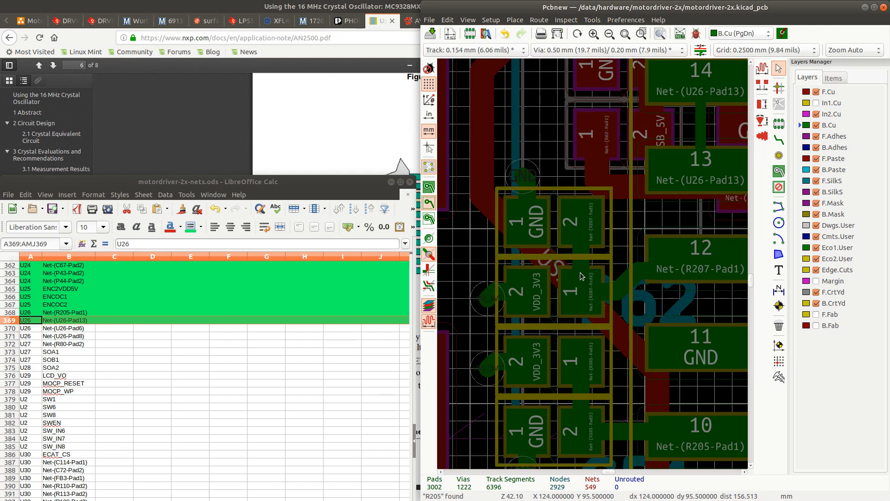
scroll(504, 288, down, 1)
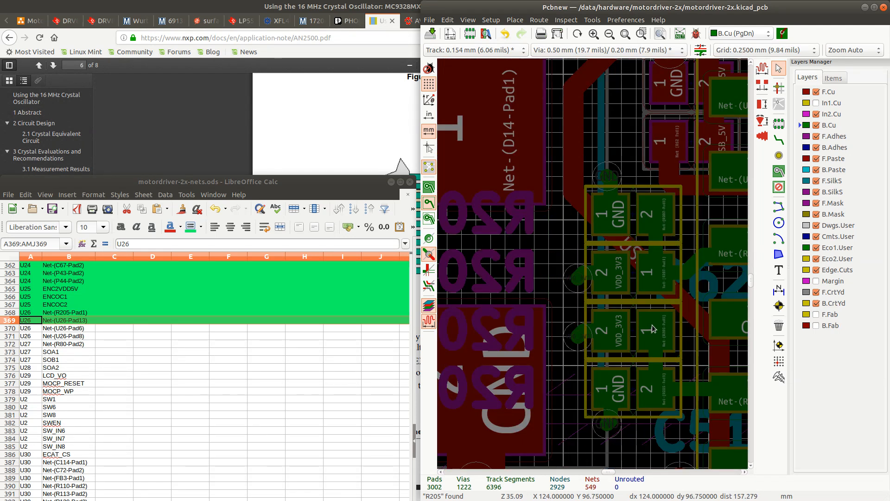
Save the board, and fill row 370, Net-(U26-Pad6), green in the Calc net list
key(ctrl+s)
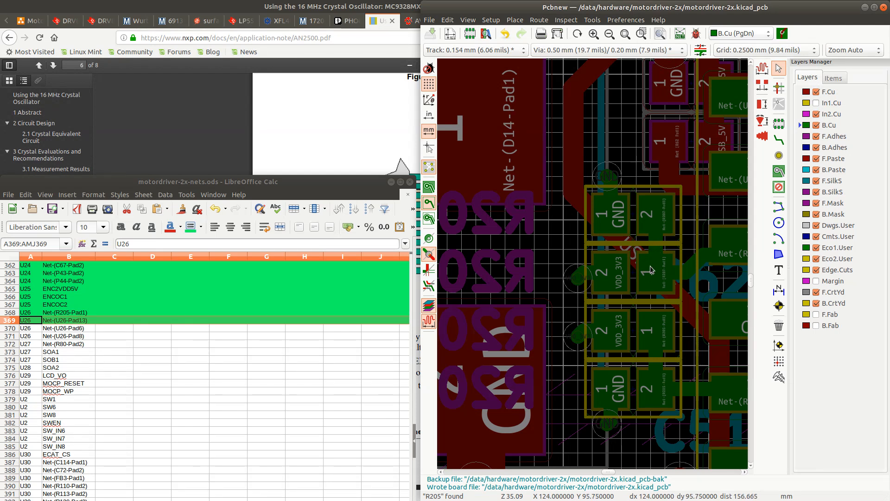
click(17, 328)
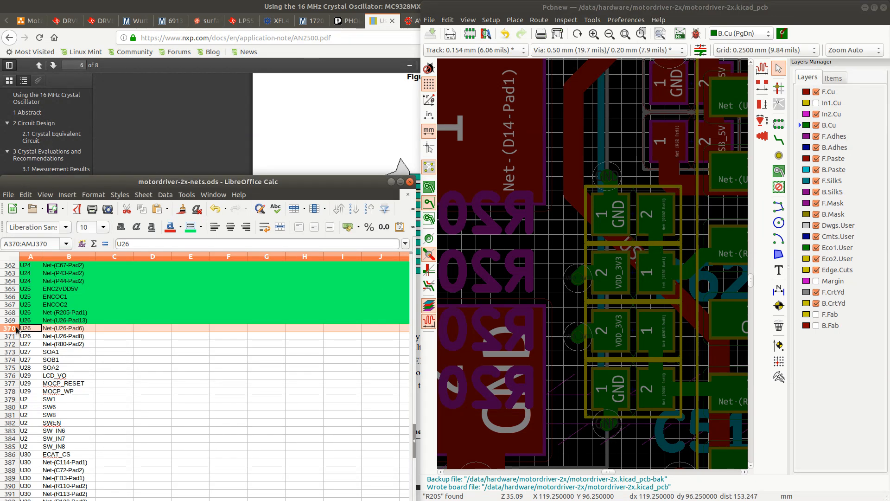
click(191, 228)
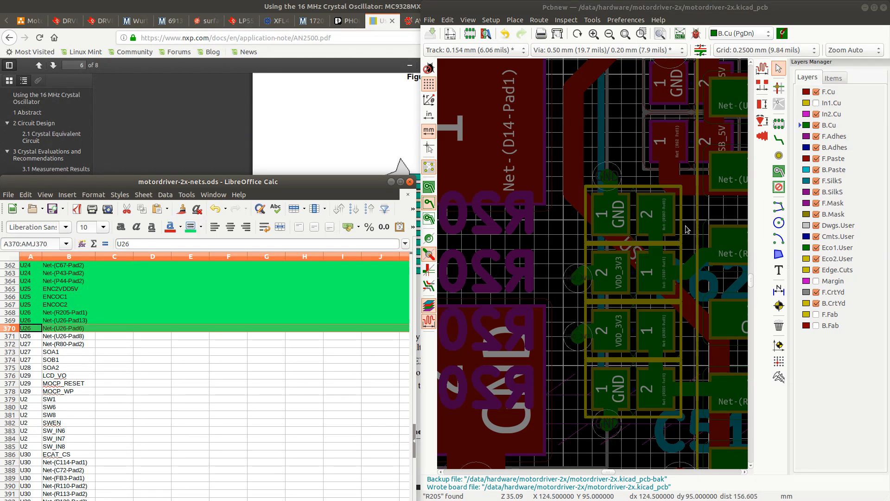
In Pcbnew, shift the vertical Net-(U26-Pad6) track segment inward so it runs directly between pads 6 and 7 of U26
scroll(688, 229, down, 2)
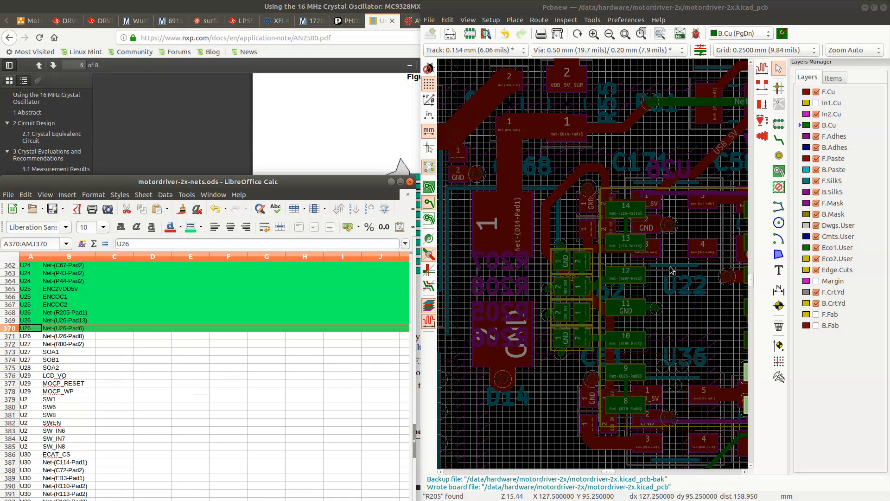
scroll(593, 269, down, 2)
scroll(586, 299, up, 2)
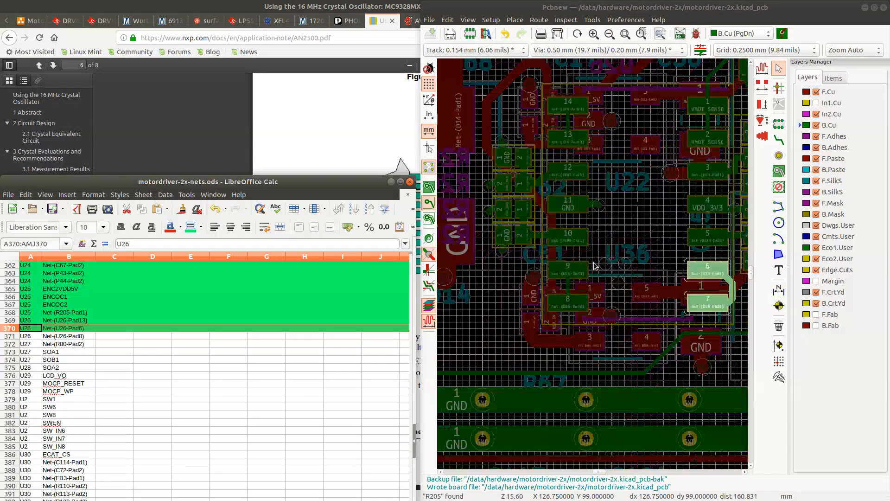
scroll(735, 286, up, 2)
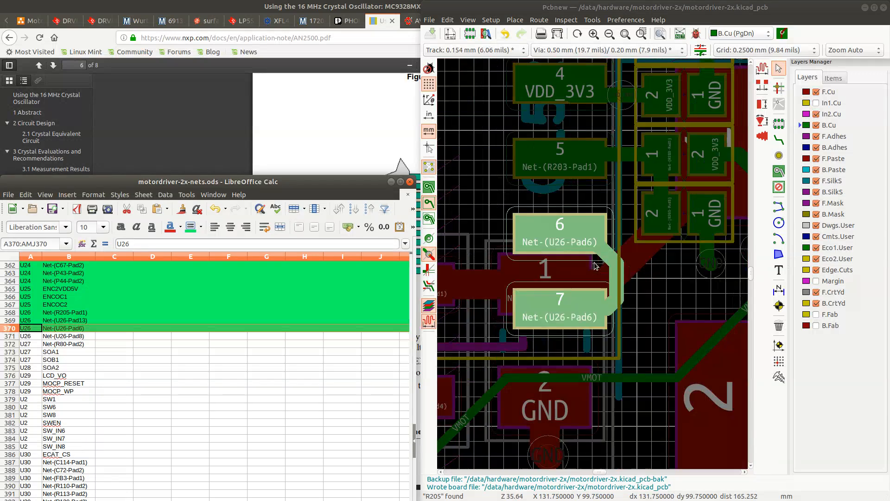
click(617, 291)
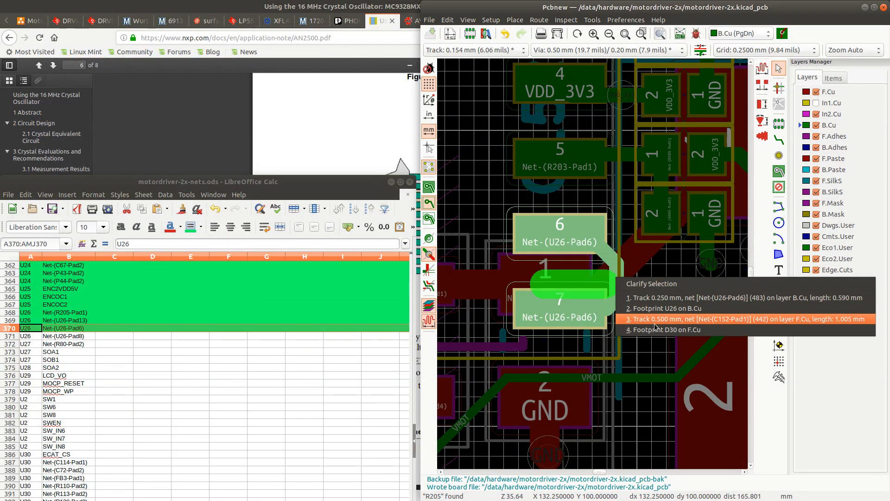
click(653, 308)
click(614, 281)
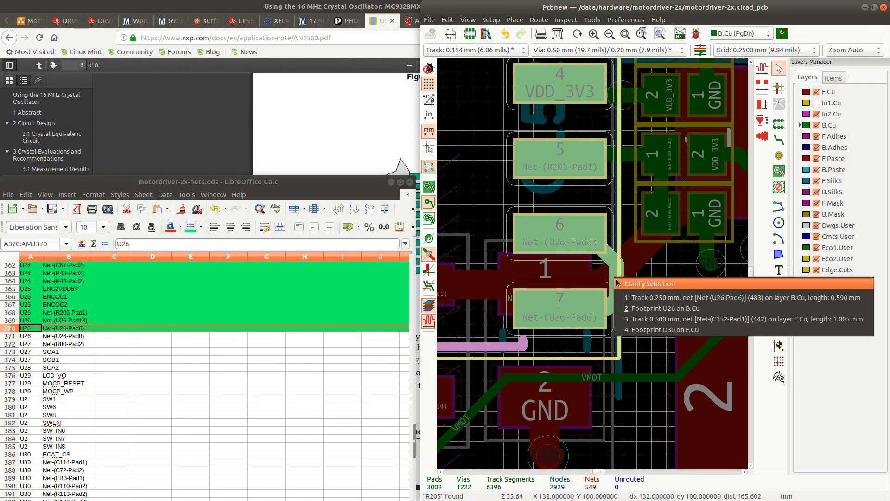
click(617, 297)
drag(597, 280, 575, 280)
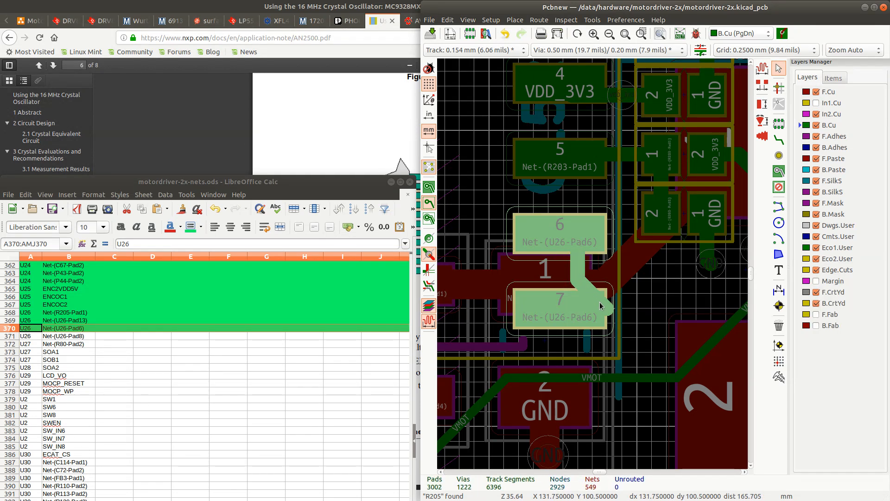
Delete the short end segment and the diagonal segment of the Net-(U26-Pad6) track at U26 pad 7
click(608, 306)
click(628, 328)
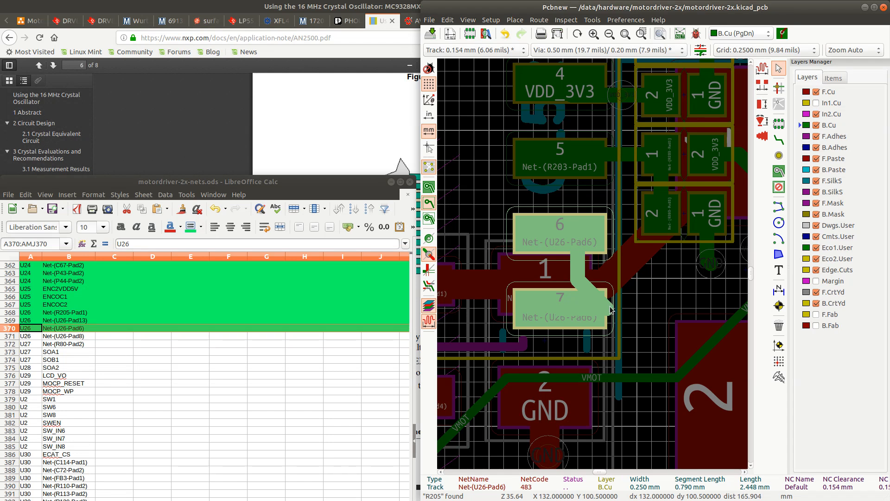
click(606, 308)
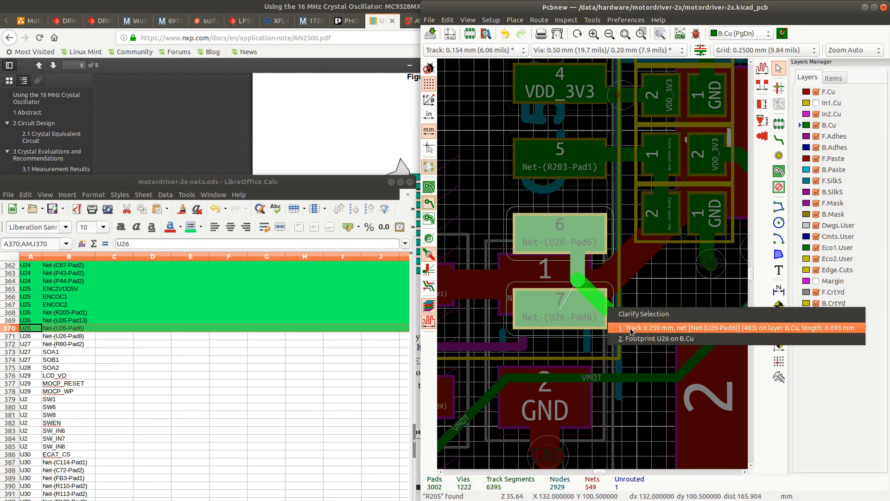
click(631, 329)
key(Delete)
Route a straight vertical B.Cu track from the centre of U26 pad 6 to pad 7
key(x)
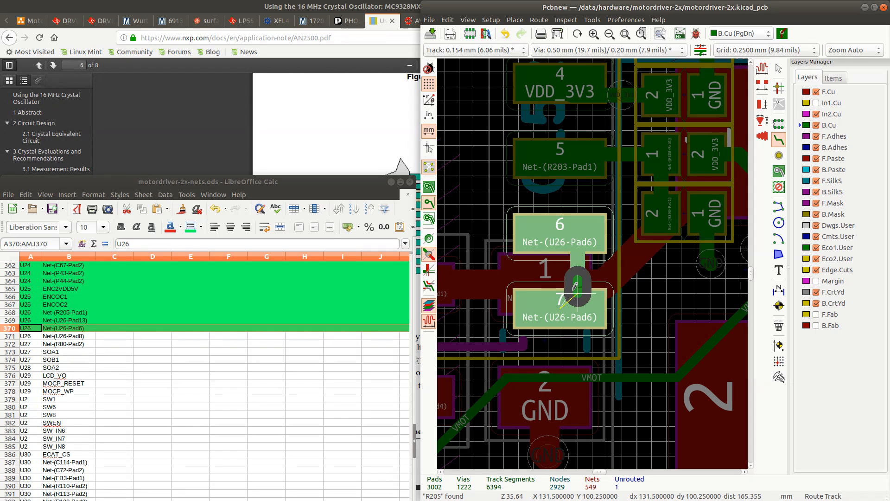
click(560, 234)
click(561, 304)
key(Escape)
Delete the redundant off-centre vertical Net-(U26-Pad6) track segment between pads 6 and 7 of U26
click(576, 272)
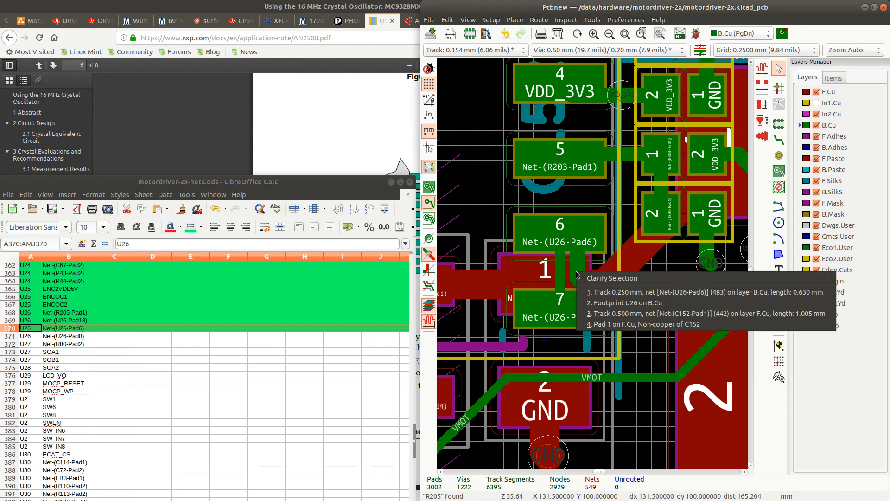
click(606, 293)
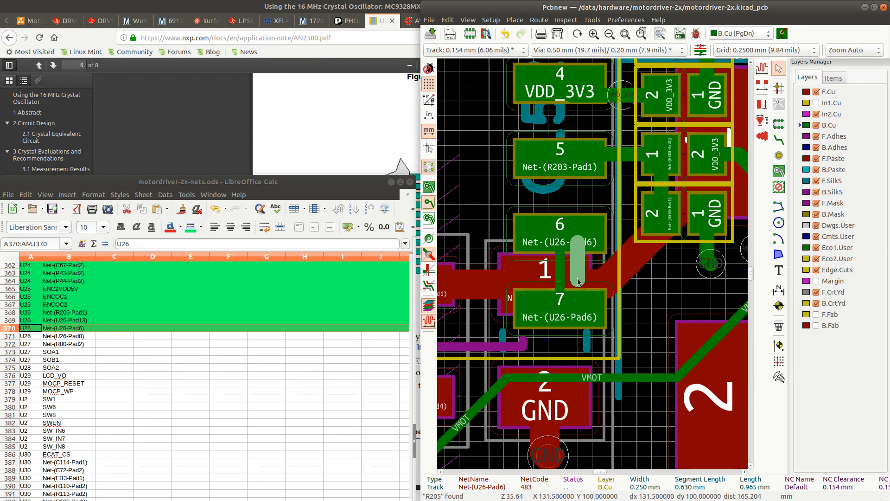
key(Delete)
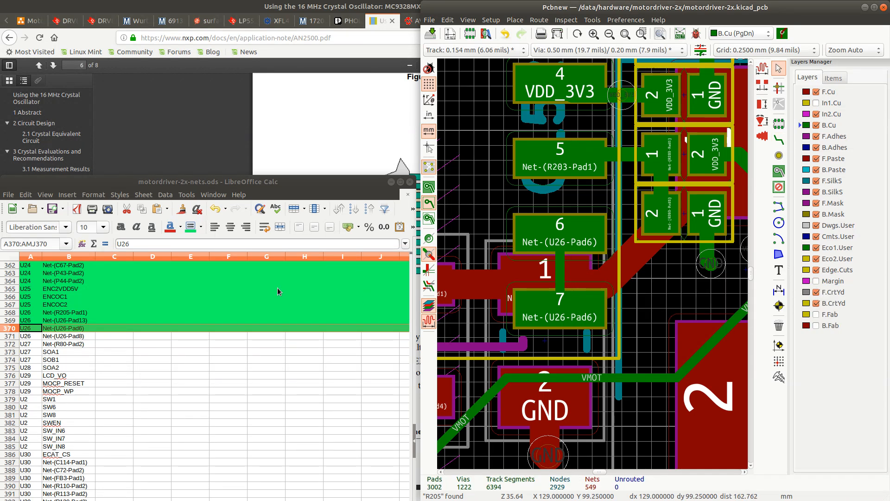
In the Calc net list, fill row 371, Net-(U26-Pad8), green
click(10, 336)
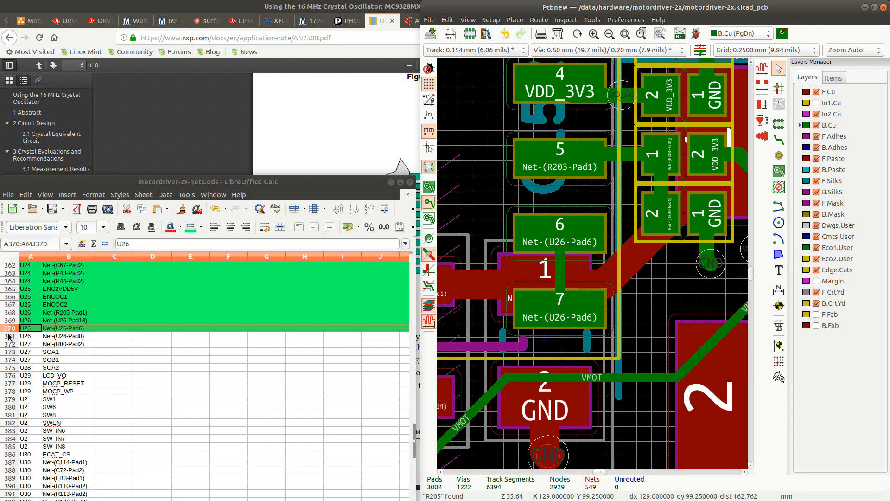
click(190, 228)
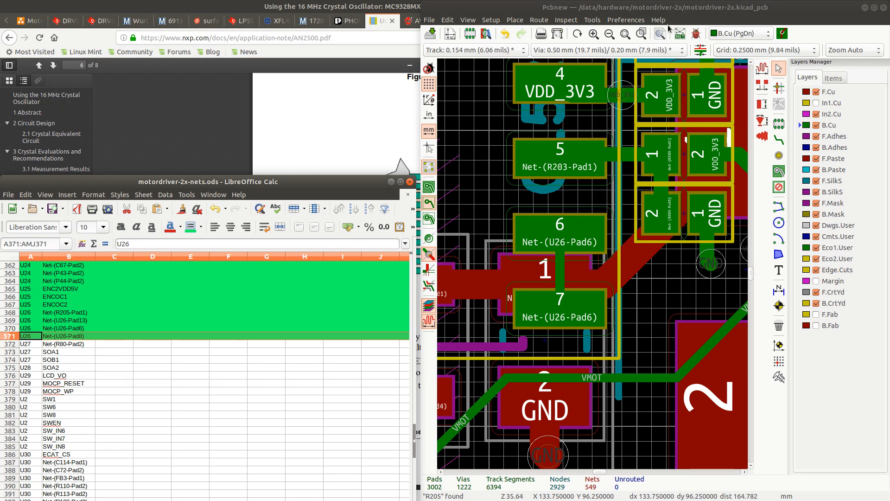
Switch to Pcbnew and search the board for component U27
click(650, 7)
key(ctrl+f)
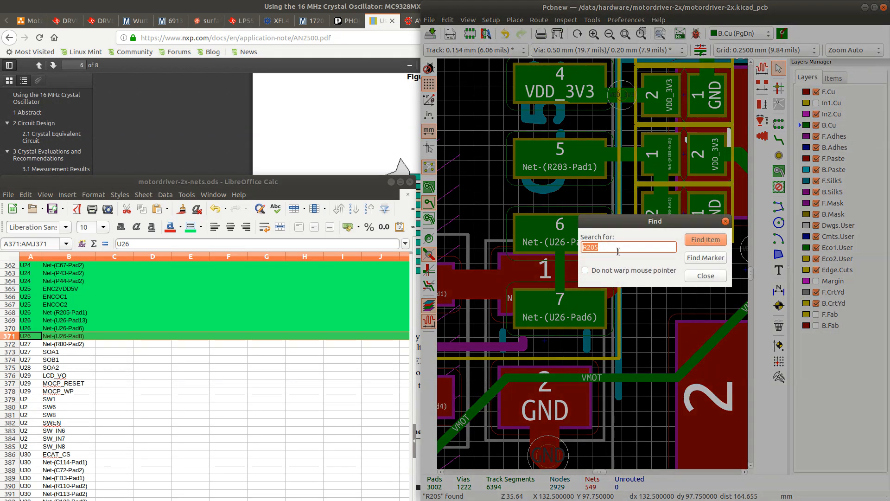
click(617, 250)
key(BackSpace)
key(BackSpace)
key(BackSpace)
key(BackSpace)
text(U27)
key(Return)
click(687, 274)
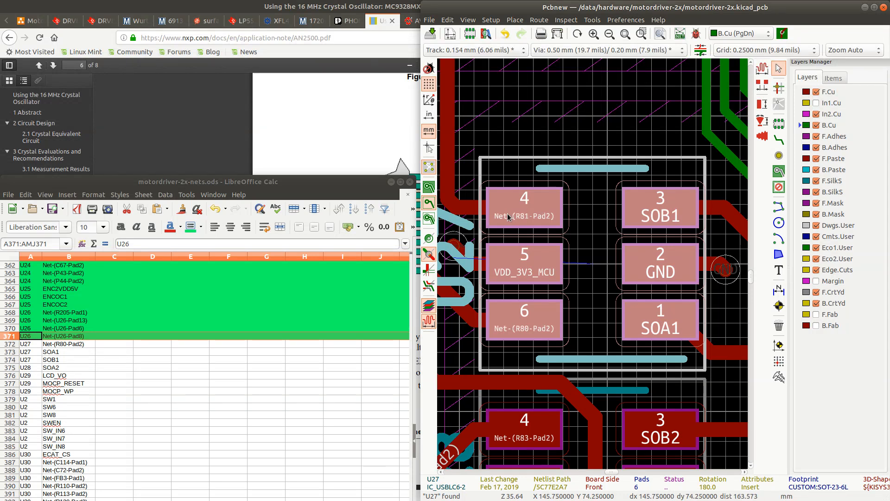
Highlight Net-(R80-Pad2) from U27 pad 6 and examine its track along the full route to the test point and R80
ctrl+click(511, 312)
scroll(510, 312, down, 6)
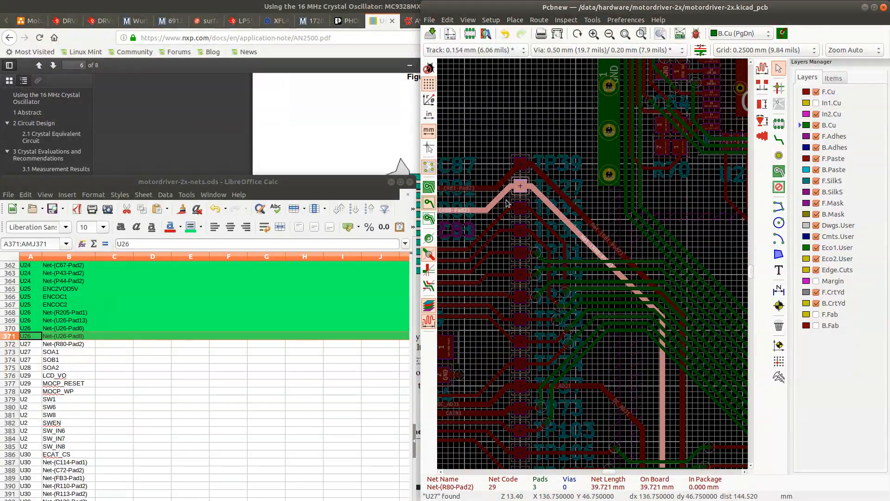
scroll(594, 269, up, 2)
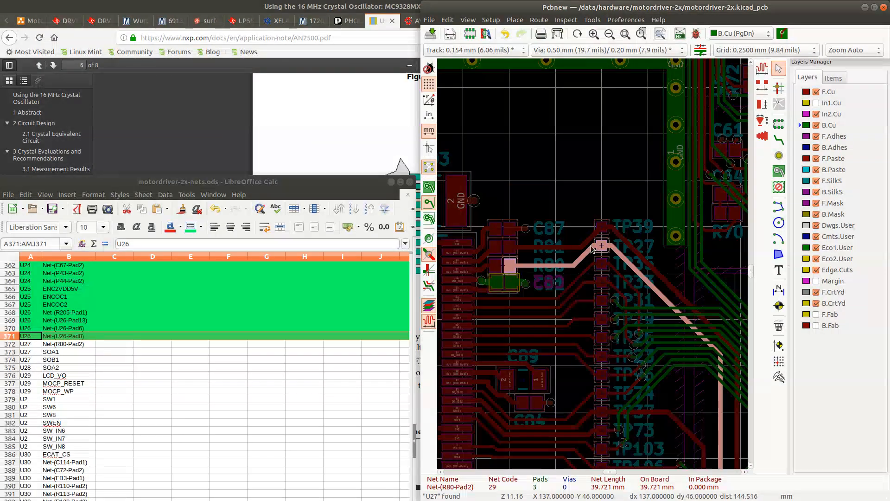
click(590, 243)
click(583, 254)
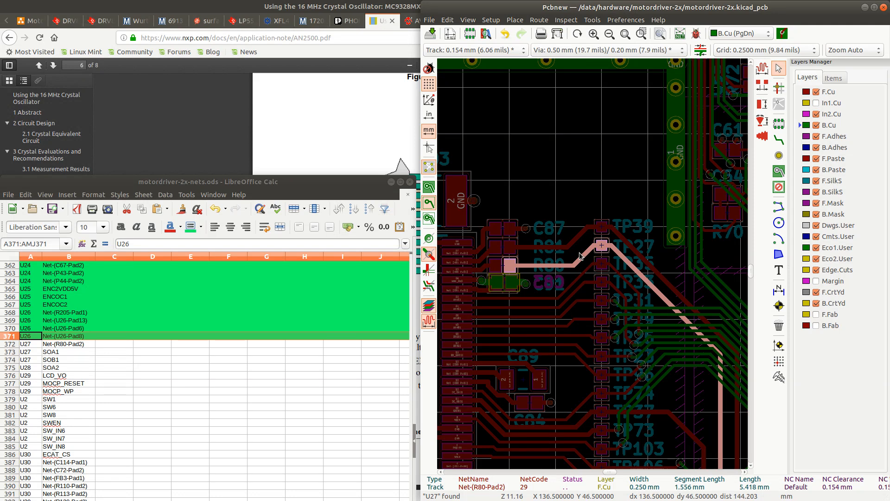
click(578, 254)
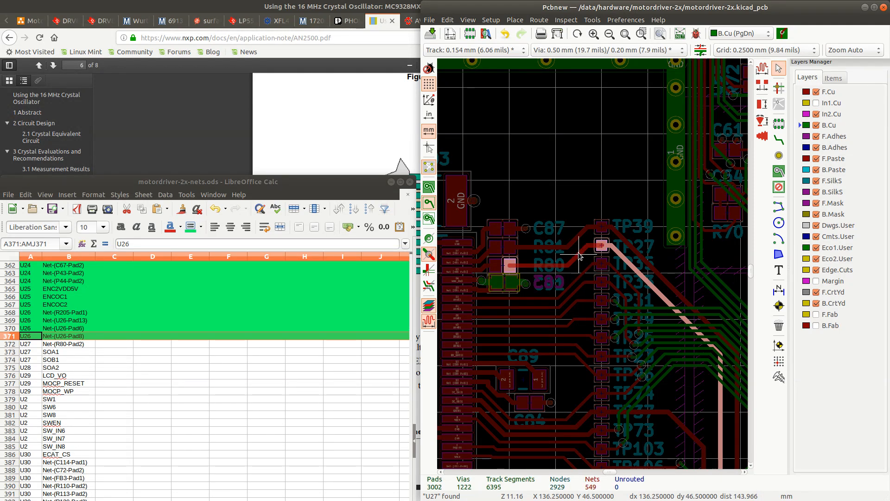
scroll(580, 256, down, 3)
scroll(602, 262, up, 2)
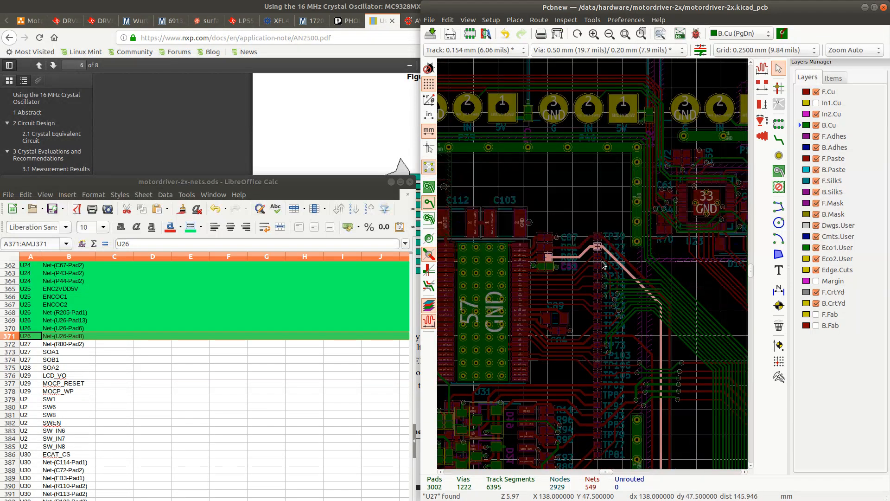
scroll(602, 261, up, 3)
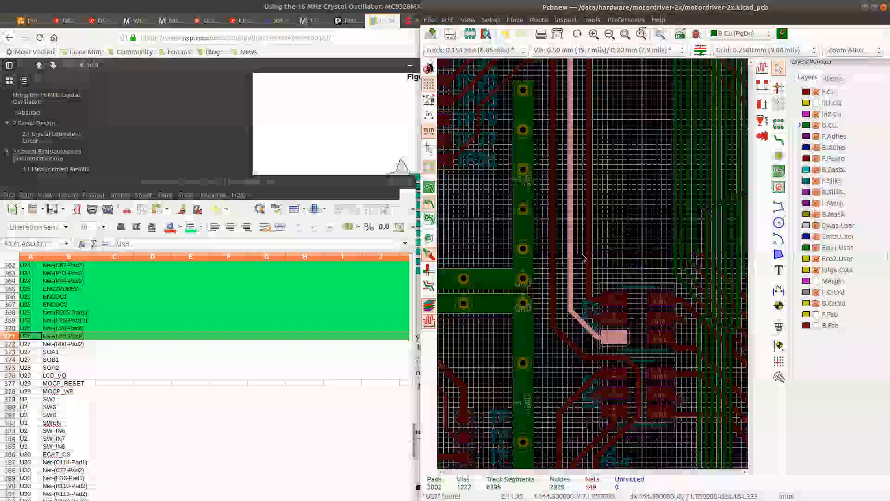
scroll(572, 171, down, 3)
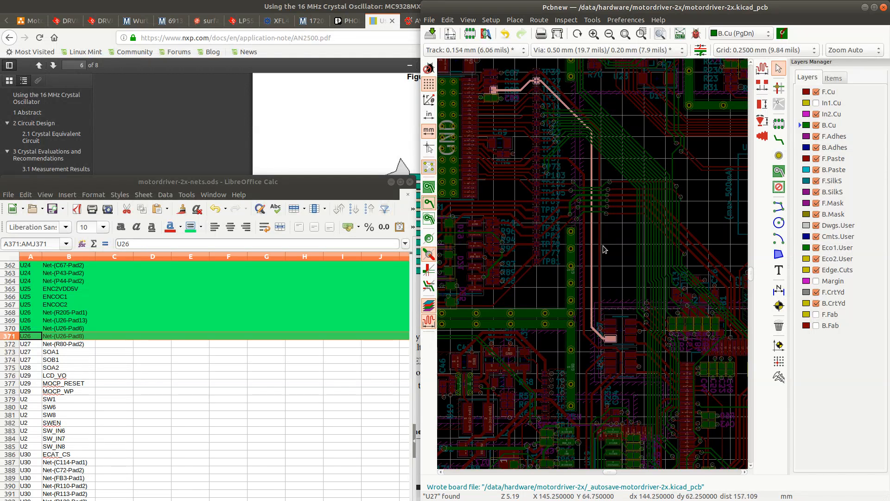
scroll(592, 246, up, 5)
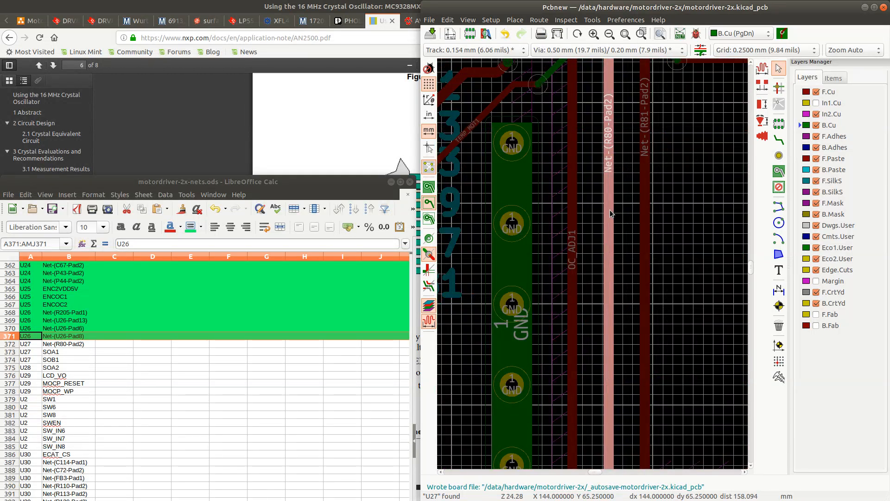
scroll(591, 263, down, 4)
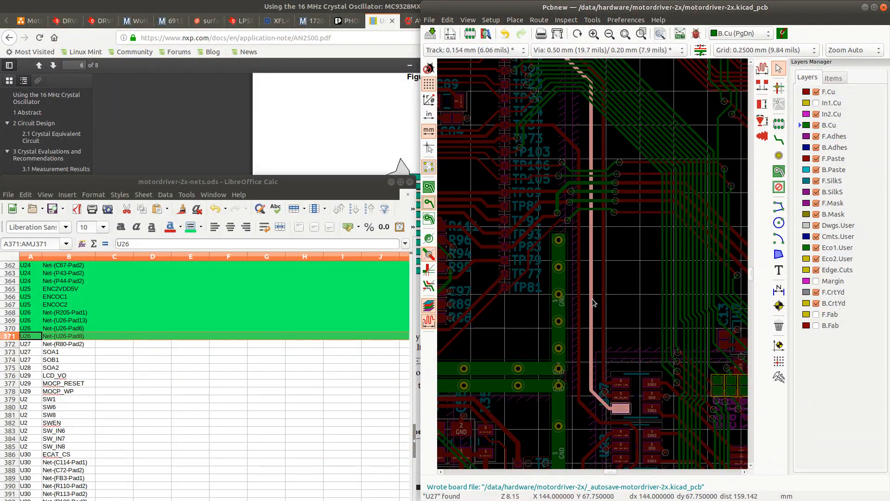
scroll(601, 406, up, 3)
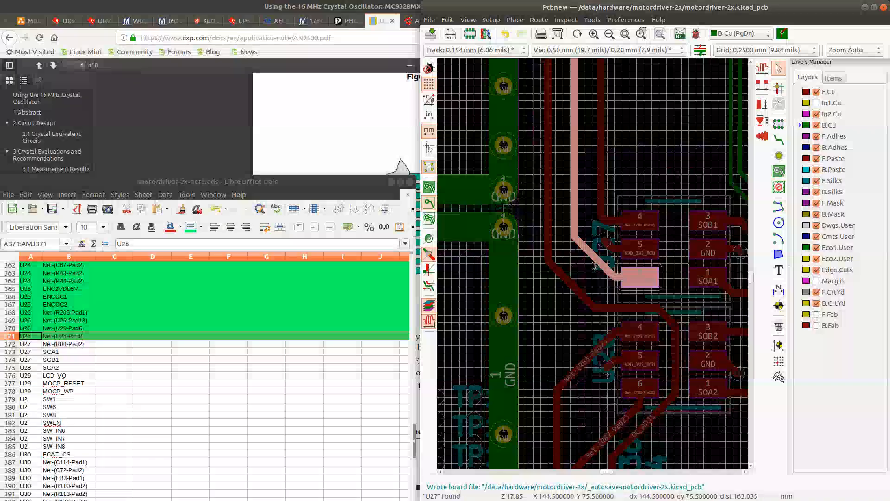
click(574, 165)
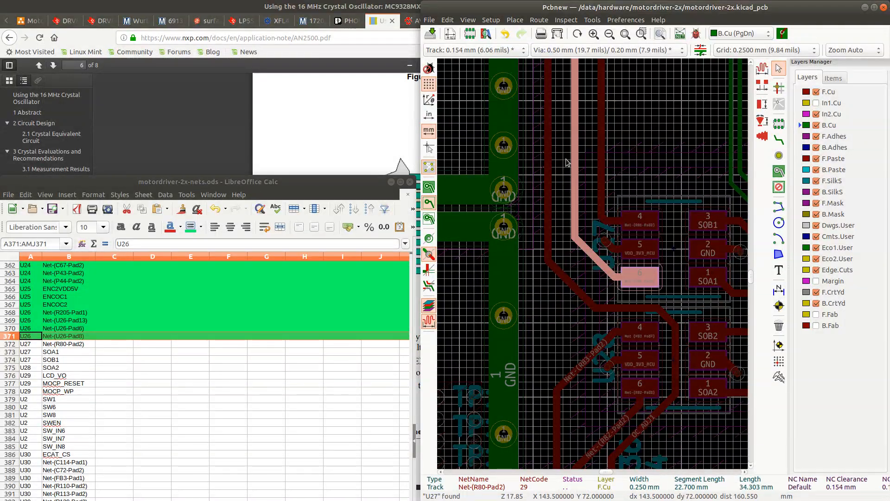
click(565, 157)
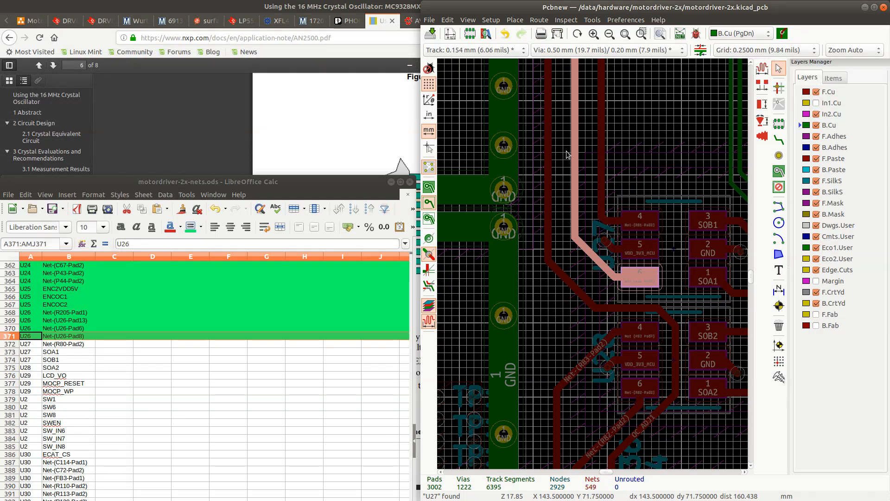
In the Calc net list, fill row 372, Net-(R80-Pad2), green
click(10, 346)
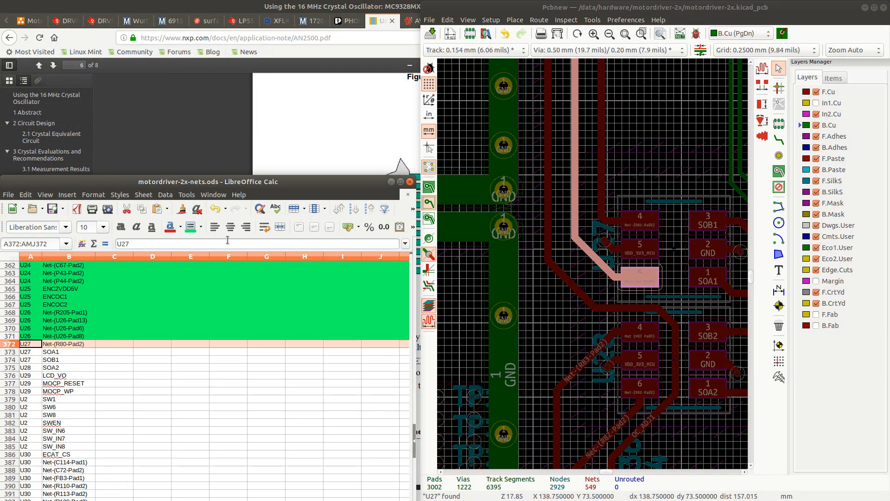
click(191, 227)
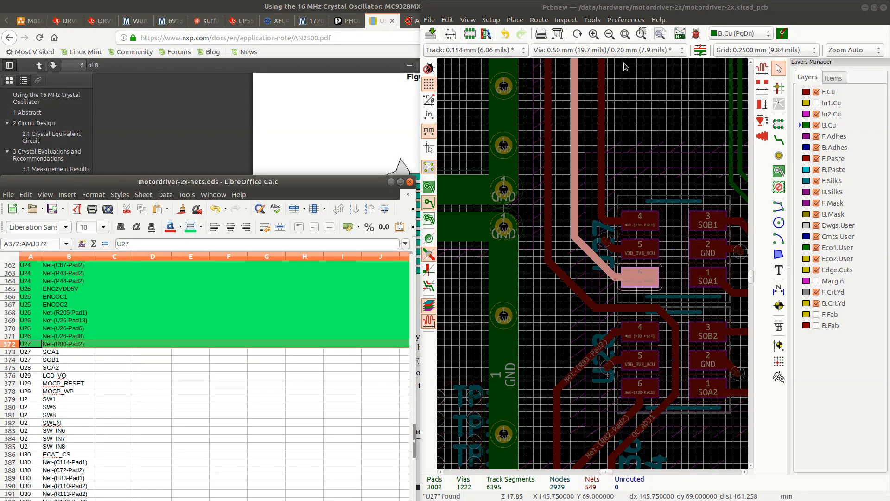
In Pcbnew, highlight the SOA1 net and the SOB1 net from their U27 pads and examine their routes
click(711, 286)
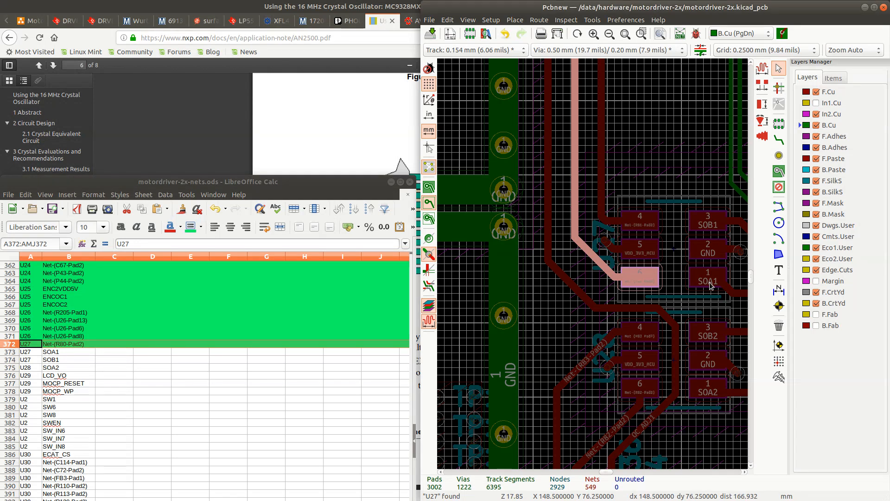
click(710, 282)
scroll(711, 283, down, 3)
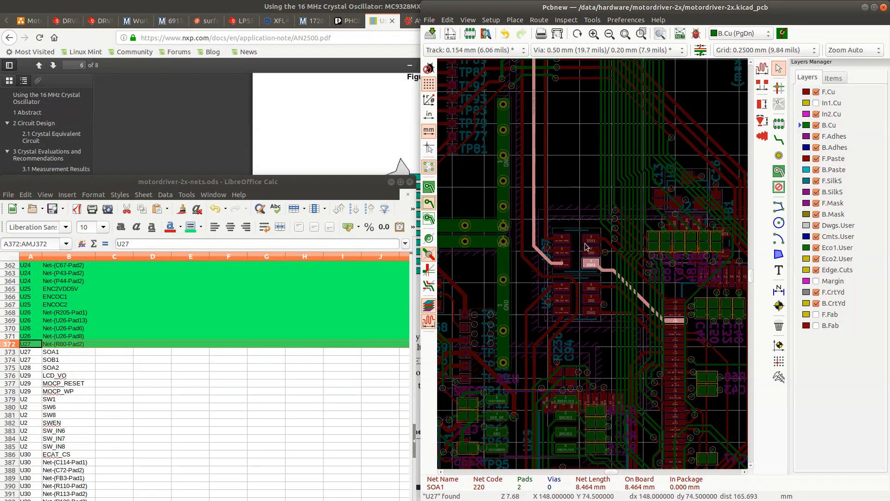
click(596, 241)
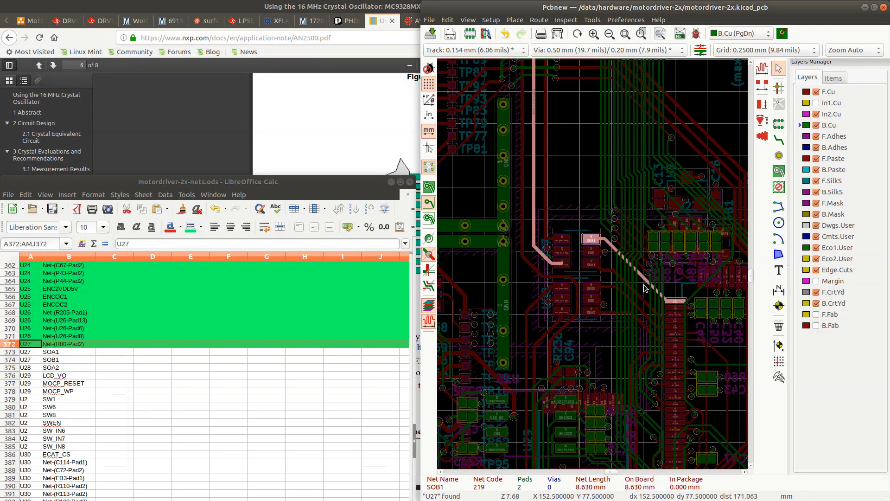
Reroute SOB1 on F.Cu with a 0.250 mm track, from its diagonal near U27 pad 3 down and across to connector pad 37
scroll(593, 258, up, 3)
click(595, 236)
drag(595, 233, 585, 239)
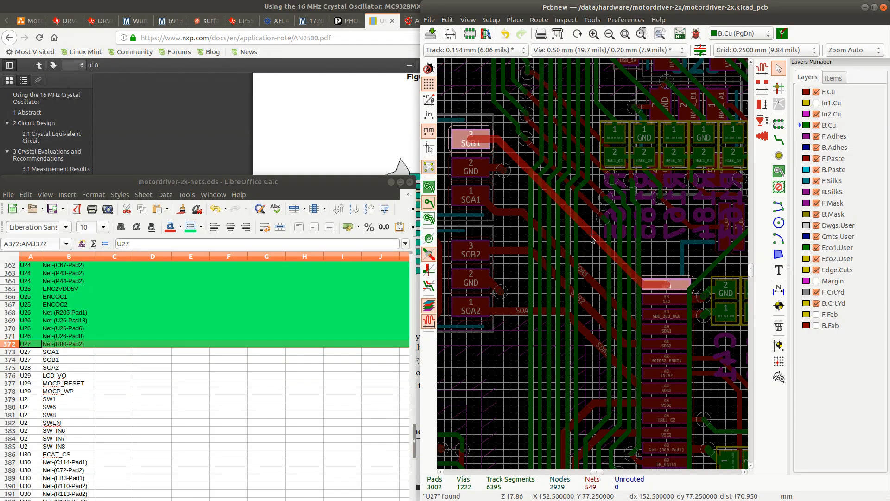
key(x)
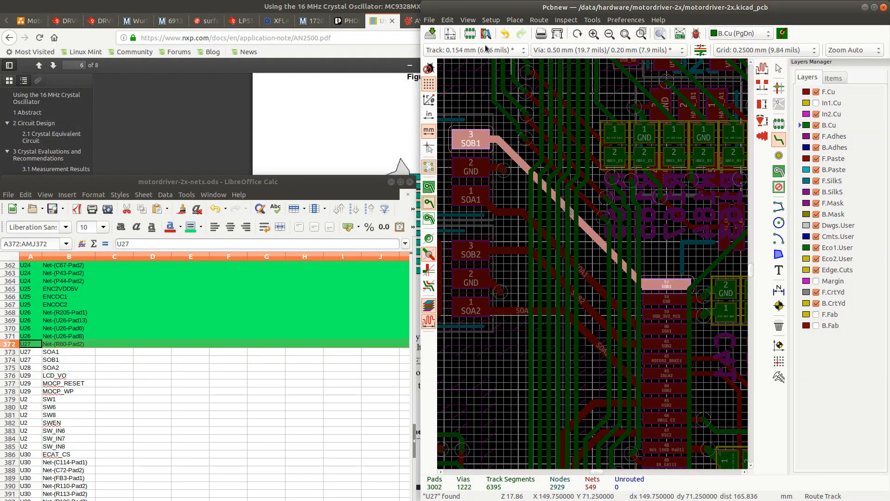
click(501, 50)
click(475, 63)
click(526, 169)
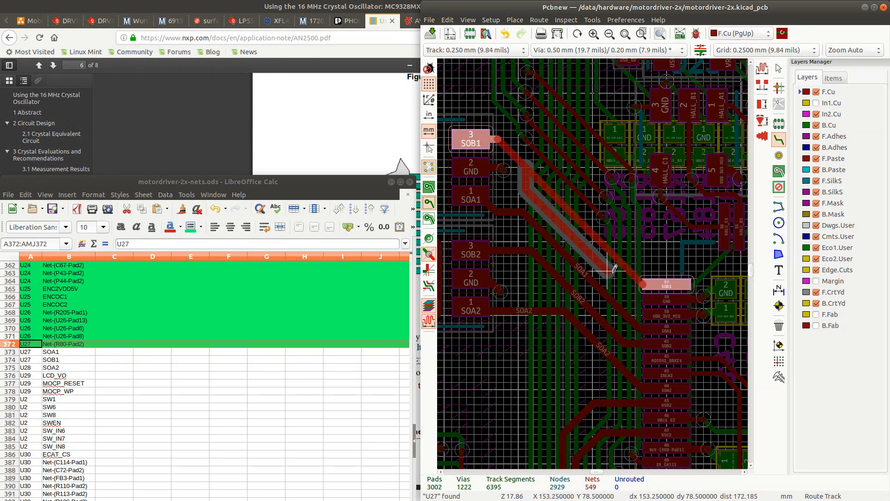
click(657, 278)
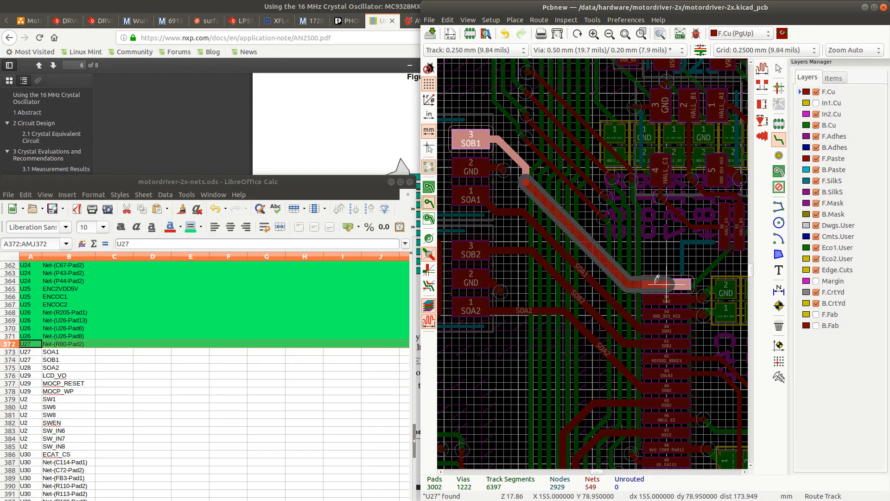
key(Escape)
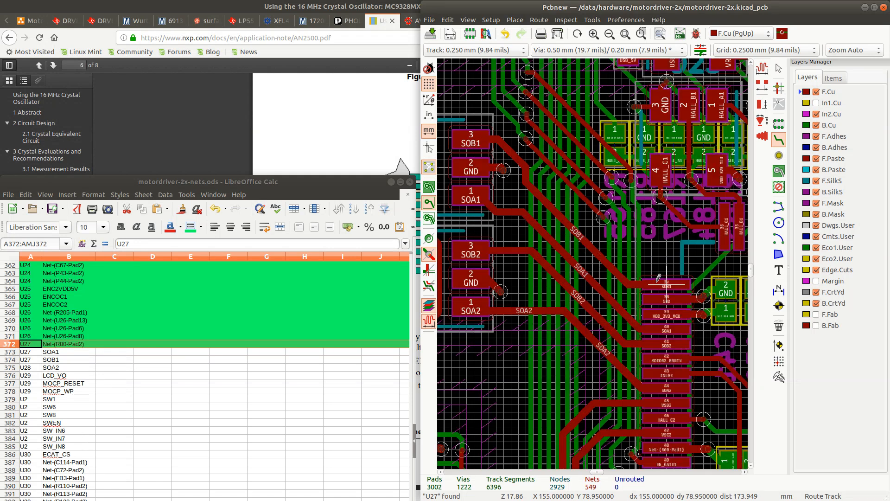
key(Escape)
Drag the short horizontal SOA1 segment up to U27 pad 1 so the diagonal track starts directly beside the pad
click(548, 202)
click(502, 212)
click(504, 212)
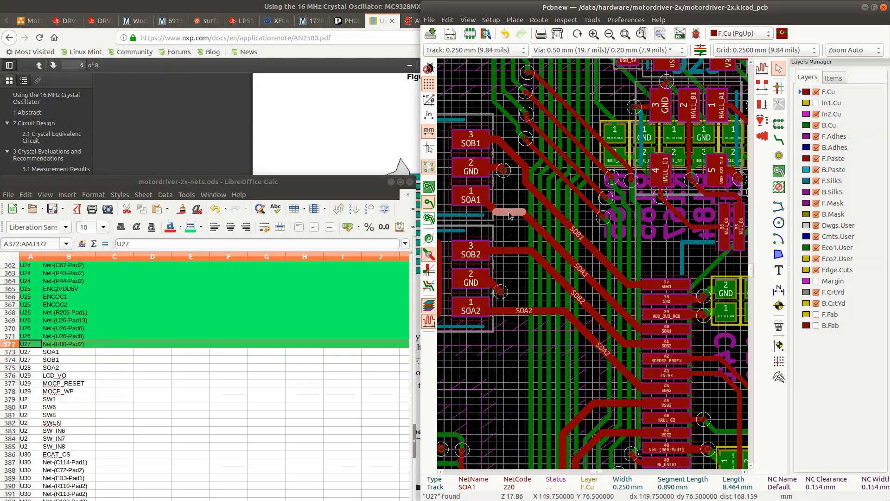
key(d)
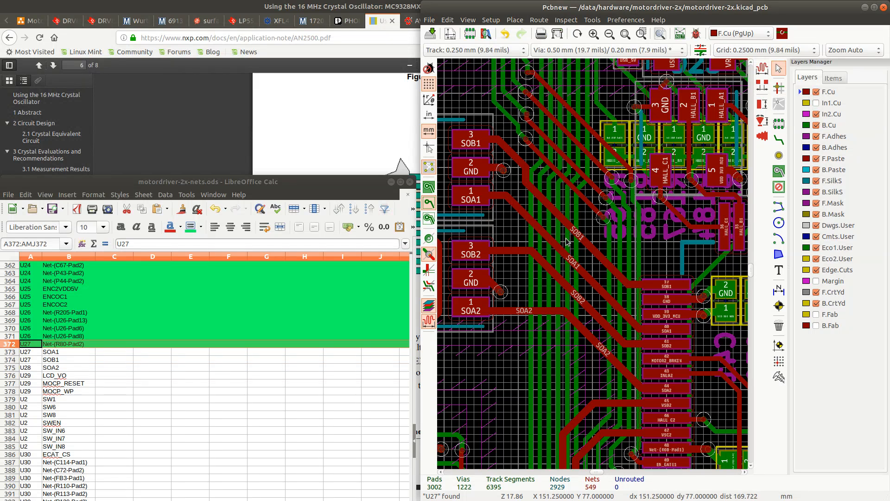
Drag the diagonal SOA1 segment on F.Cu slightly away from the SOB1 track, keeping it parallel to its neighbours
click(628, 323)
click(628, 321)
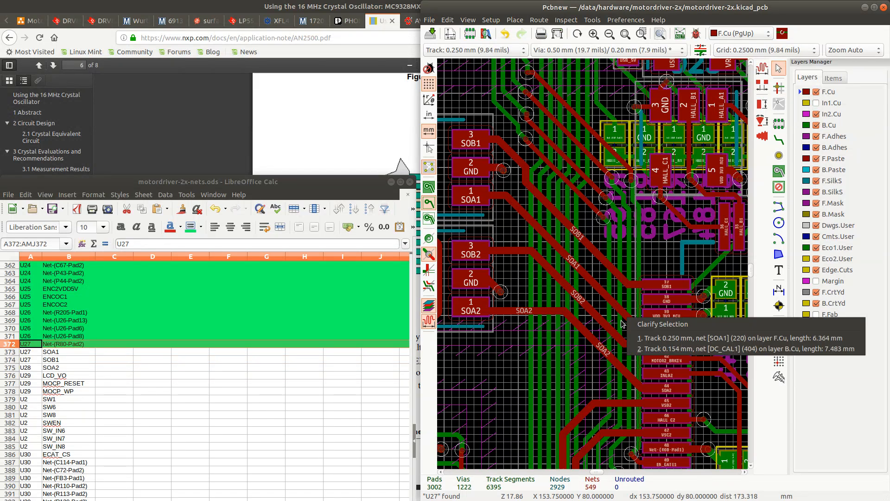
click(652, 339)
click(606, 303)
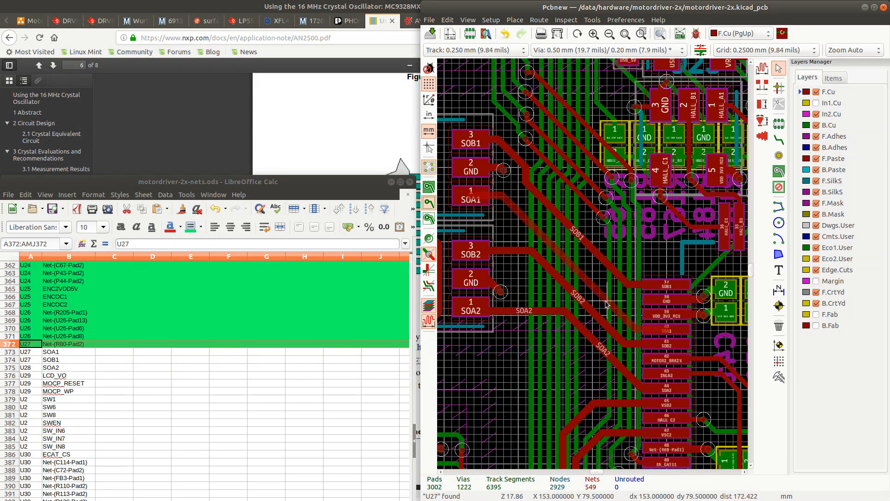
click(608, 262)
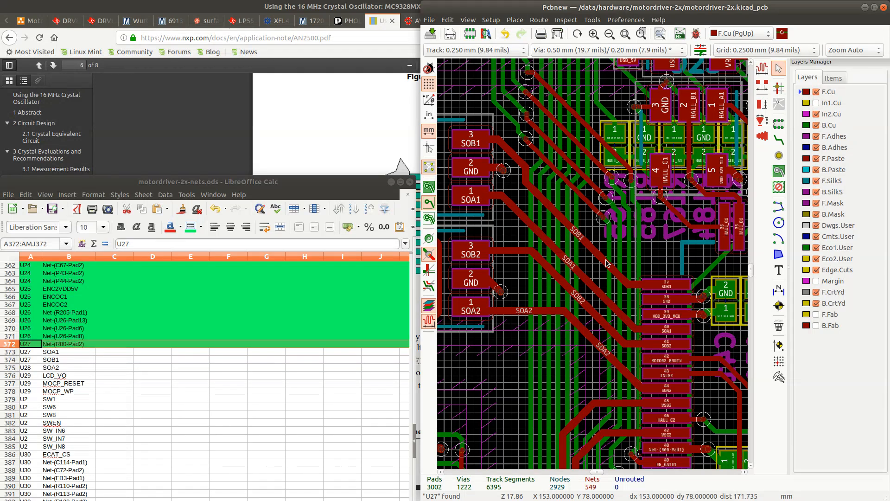
click(576, 271)
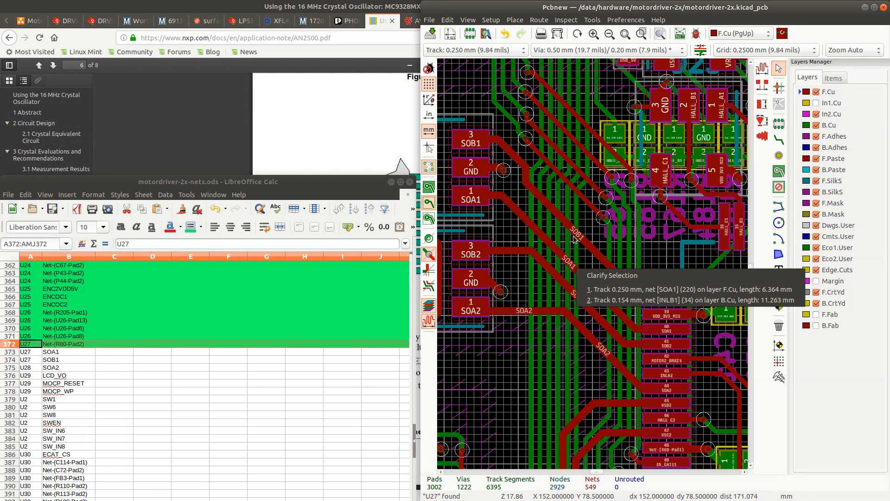
key(Escape)
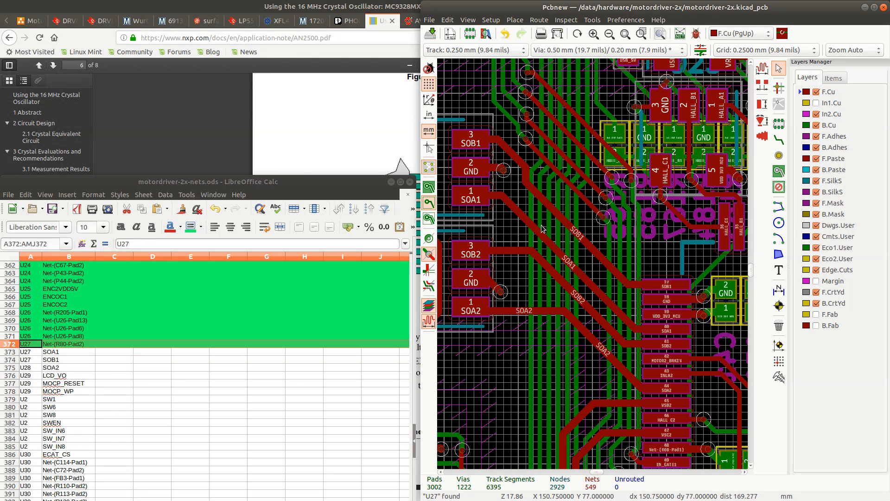
Move the GND via beside U28 pad 2 up so that it sits level with the pad
click(499, 292)
key(Down)
key(Return)
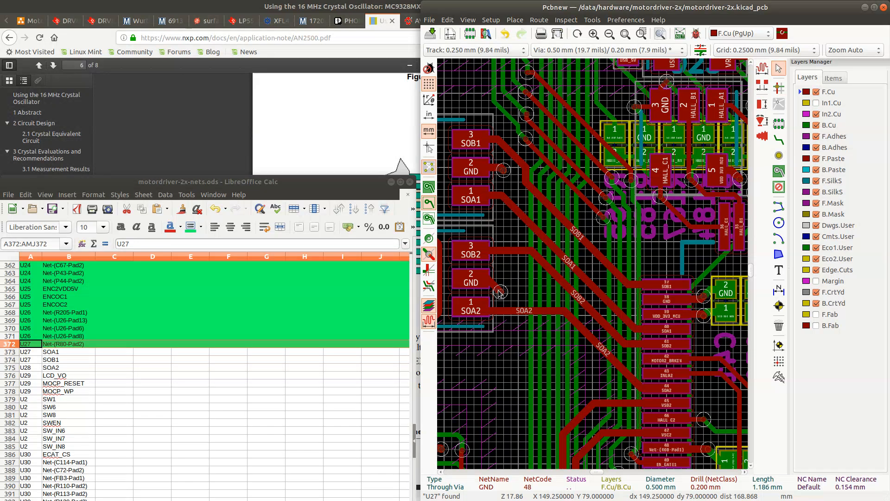
key(d)
click(503, 279)
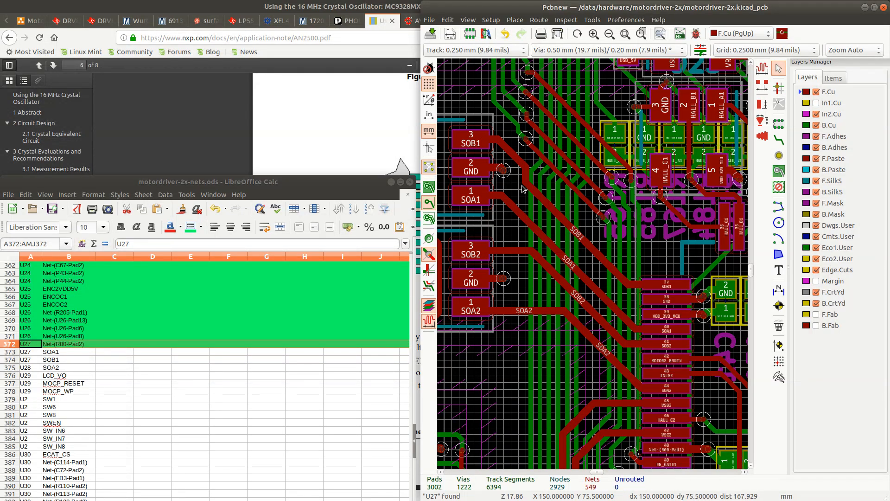
Select the complete SOB1 and SOA1 tracks between U27 and the connector and examine their routes
click(558, 217)
click(583, 234)
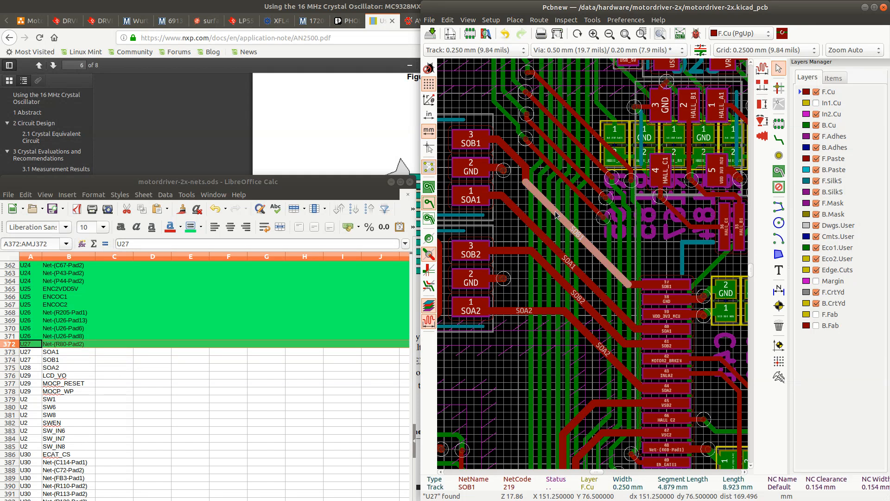
key(u)
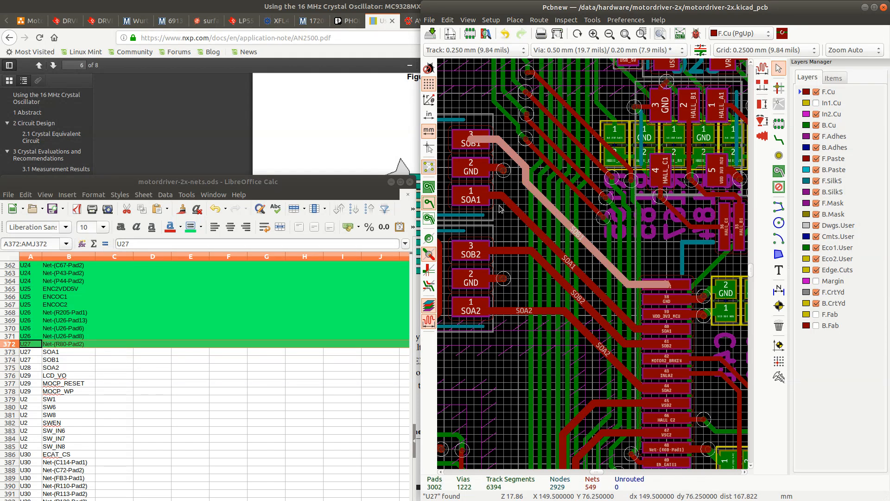
click(533, 227)
click(537, 241)
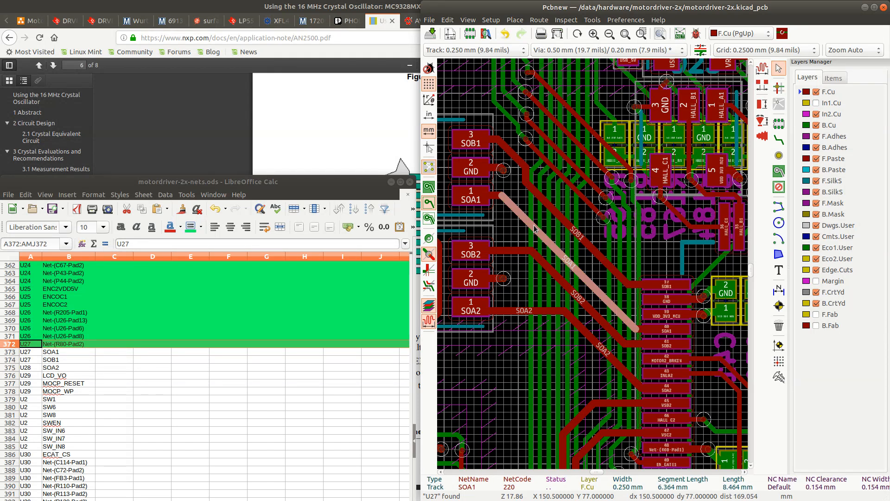
key(u)
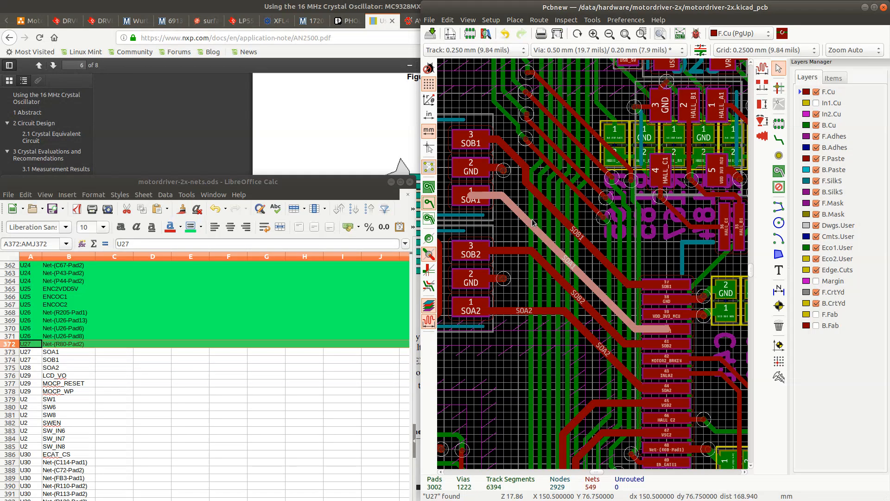
Select the full Net-(R80-Pad2) and Net-(R81-Pad2) tracks leading into U27 and inspect the track properties of Net-(R81-Pad2)
scroll(513, 205, down, 3)
scroll(520, 234, up, 3)
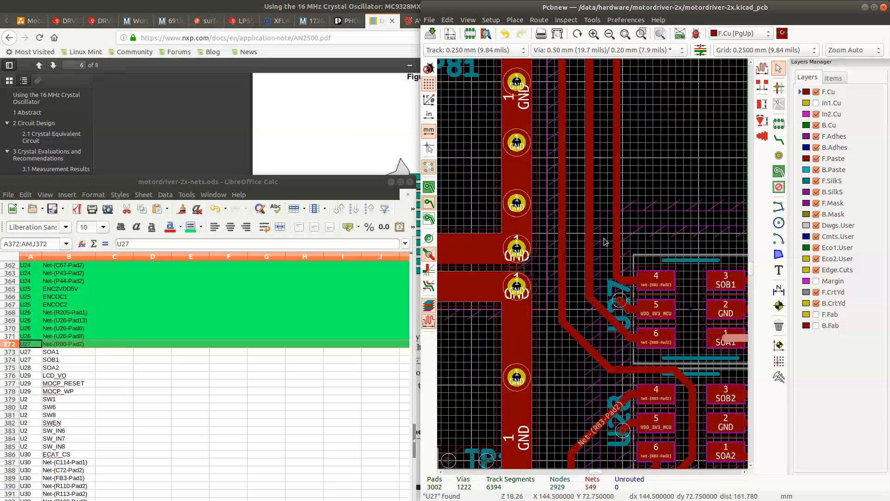
scroll(605, 241, down, 3)
click(585, 204)
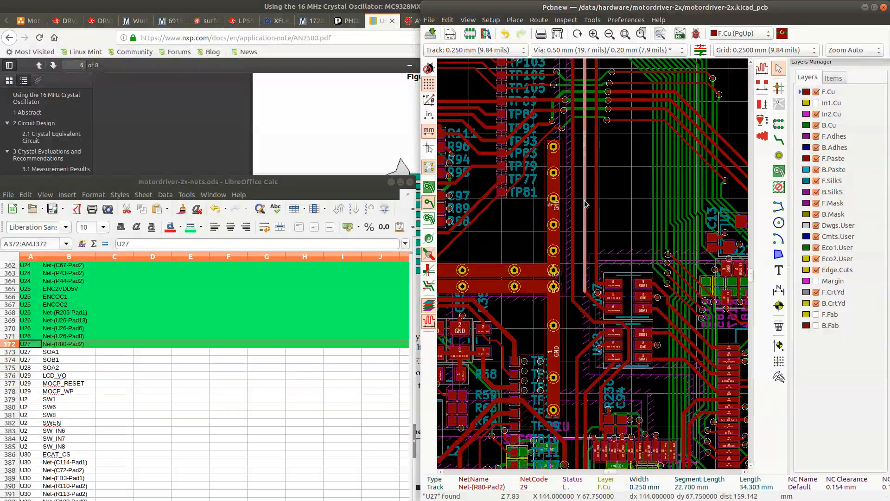
key(u)
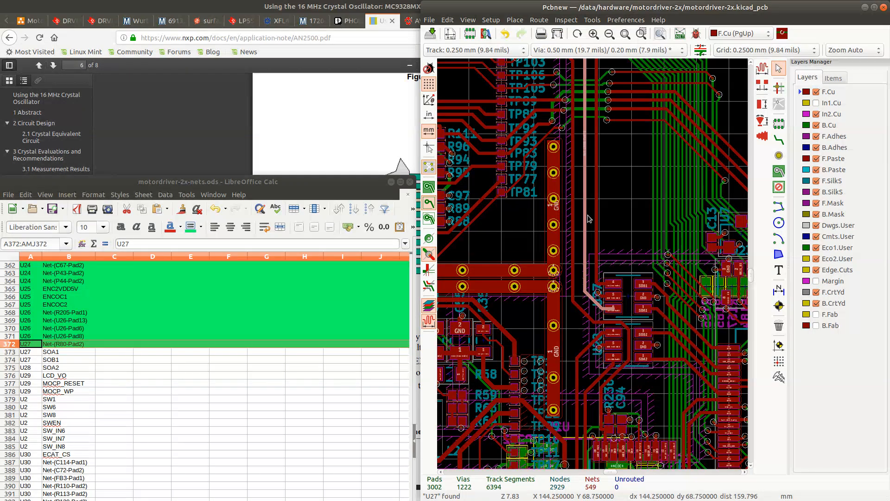
scroll(588, 215, up, 3)
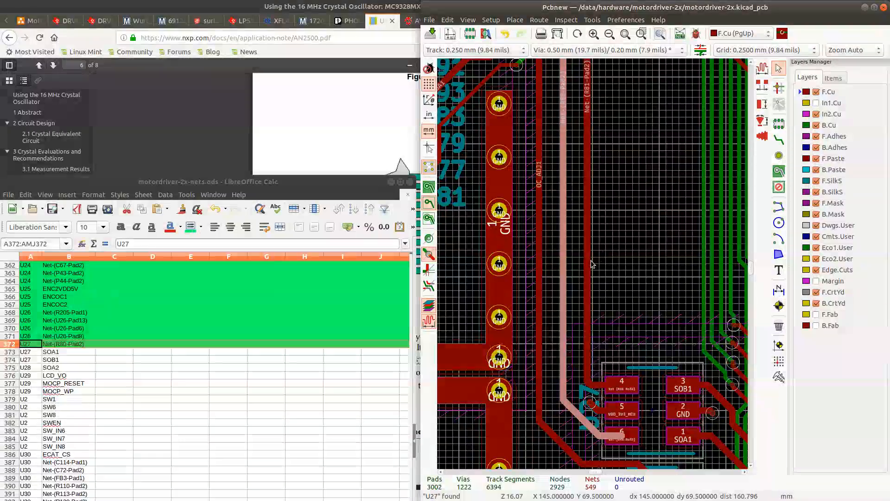
click(588, 262)
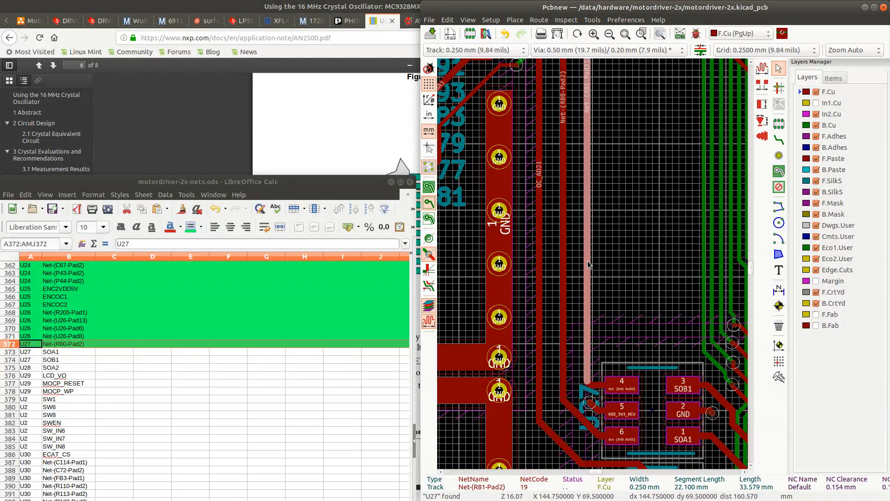
key(u)
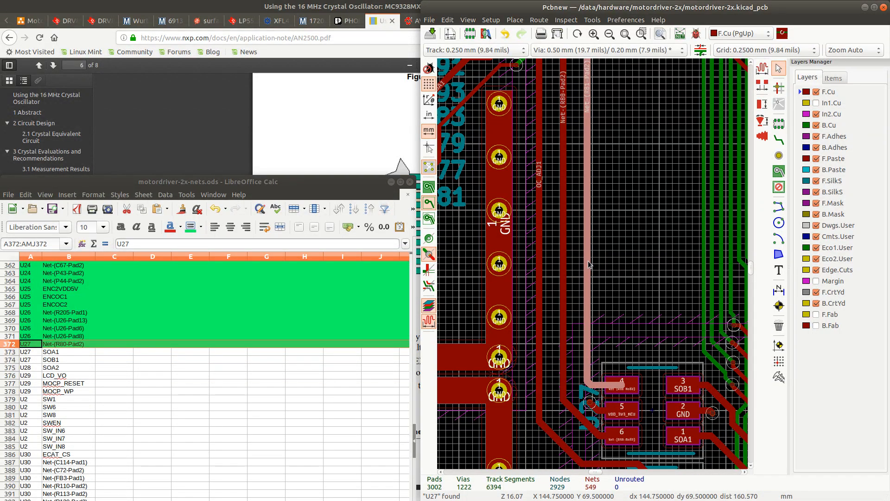
key(e)
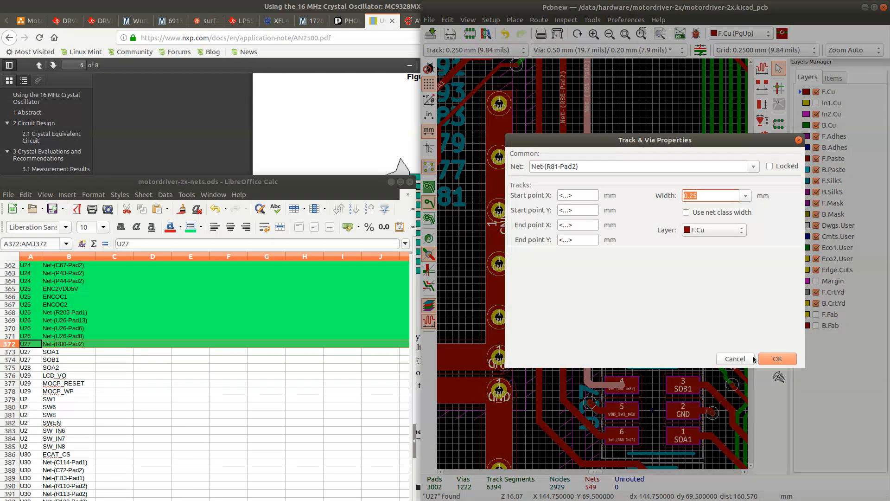
click(741, 357)
Drag the corner of the Net-(R81-Pad2) track beside U27 pad 4 into a longer 45-degree diagonal
scroll(595, 377, up, 3)
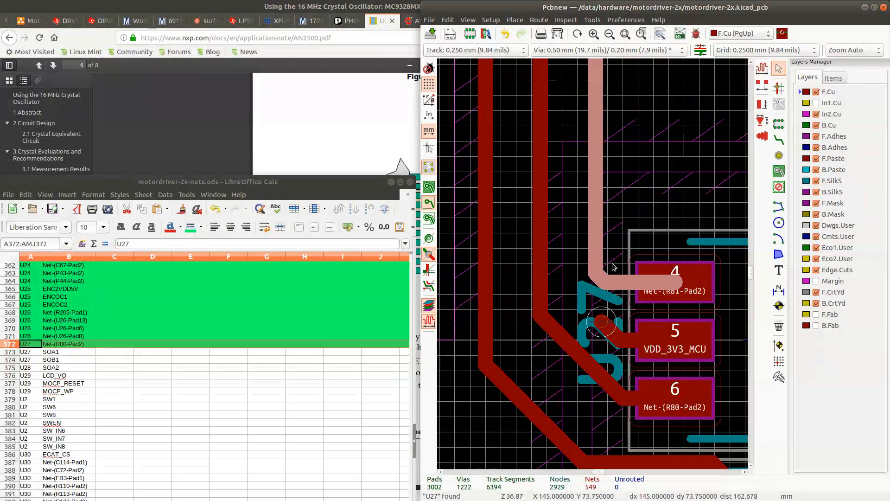
click(599, 278)
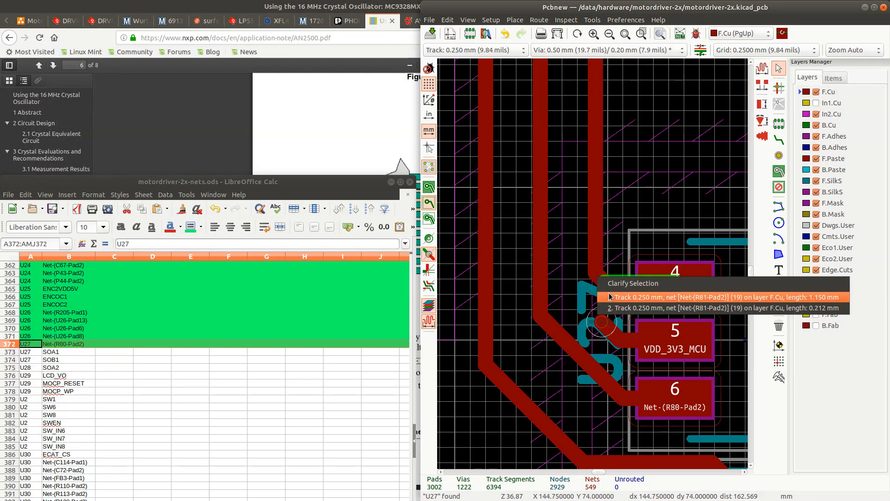
click(609, 297)
key(Escape)
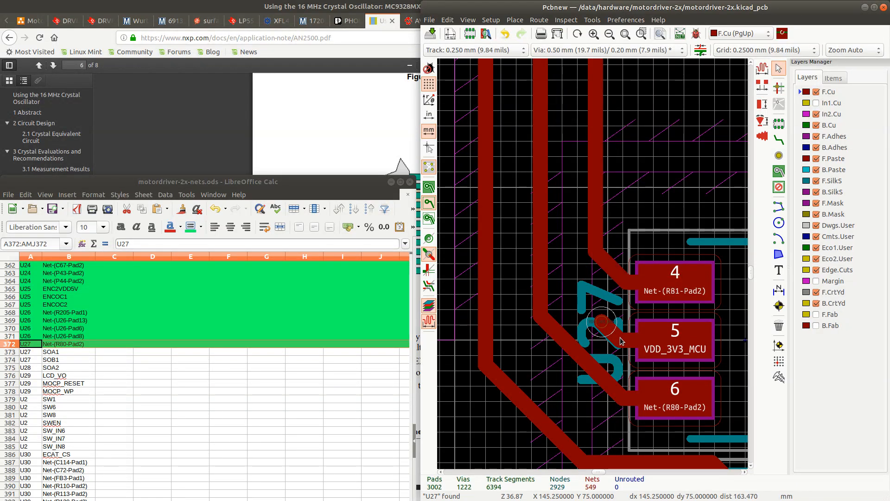
Select the whole Net-(R81-Pad2) track from U27 pad 4 and trace its route across the board
click(620, 266)
key(u)
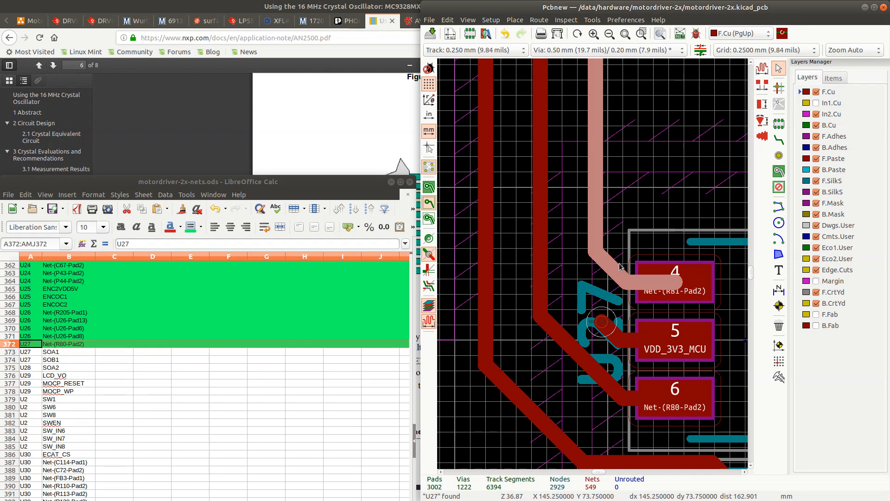
scroll(621, 267, down, 5)
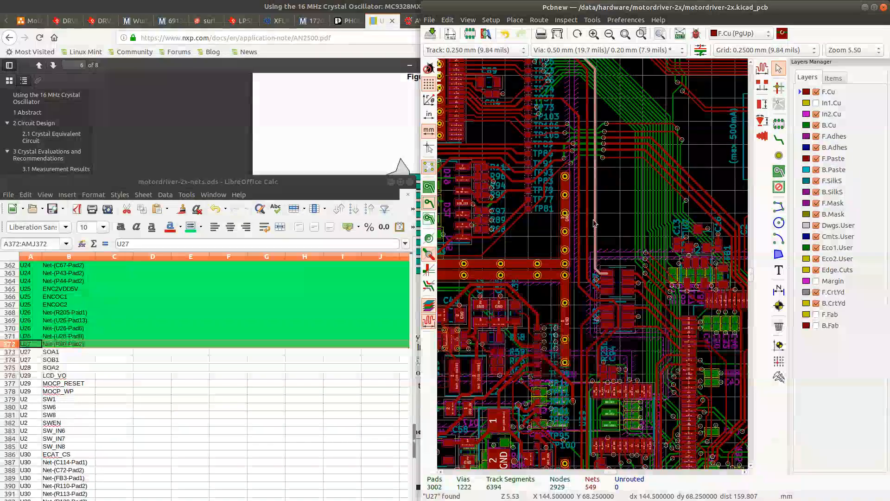
scroll(589, 258, down, 1)
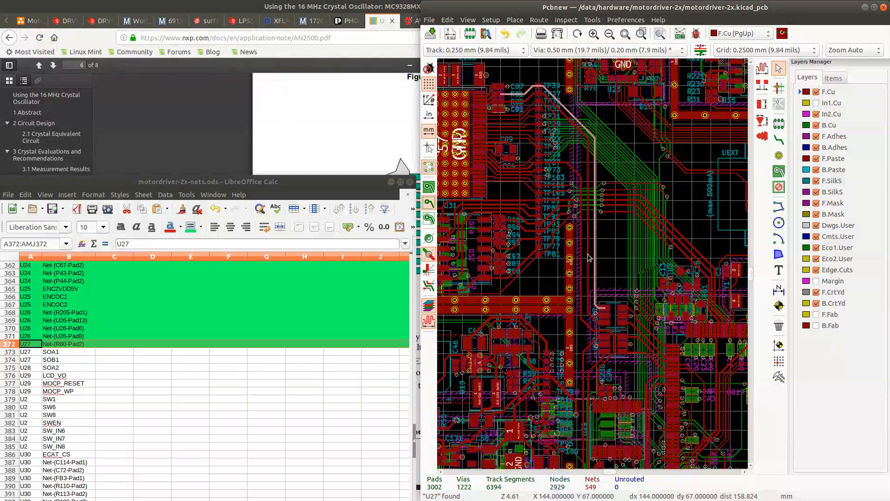
In the Calc net list, fill rows 373 and 374, U27's SOA1 and SOB1, green
click(9, 352)
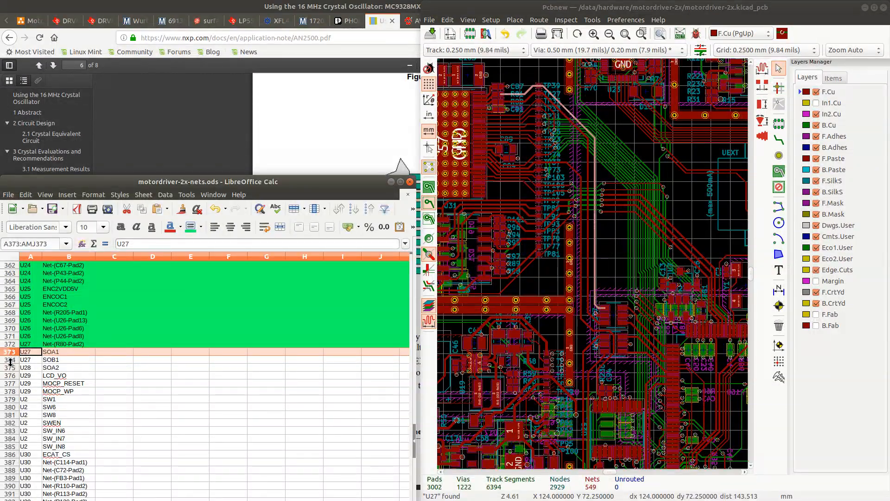
shift+click(10, 360)
click(190, 227)
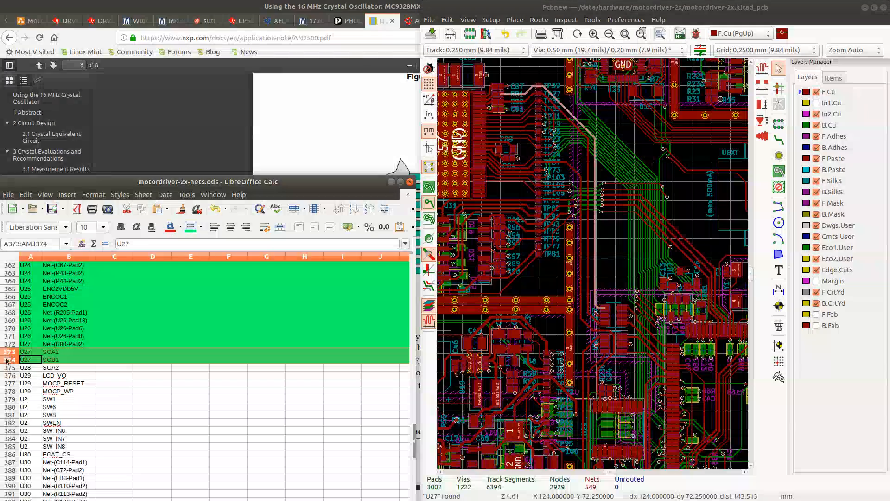
In Pcbnew, highlight the SOA2 net from U28 pad 1, shift its diagonal segment slightly toward the pad and adjust its horizontal segment
scroll(587, 321, up, 3)
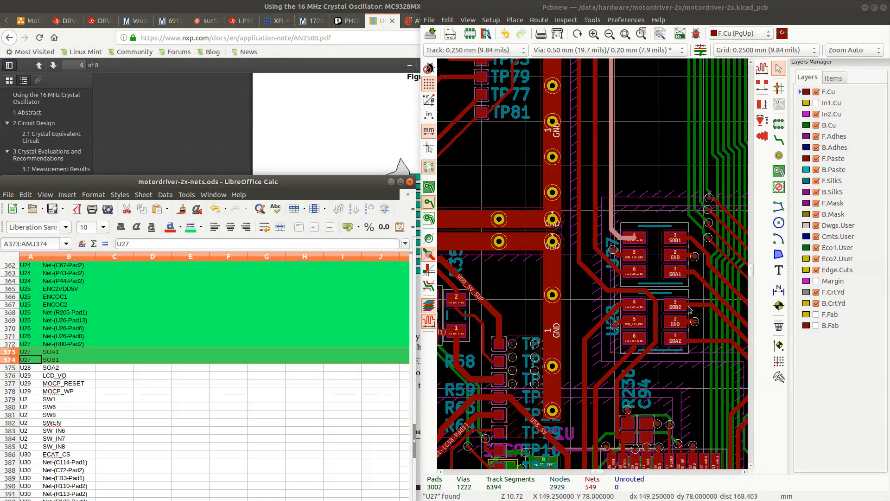
click(676, 343)
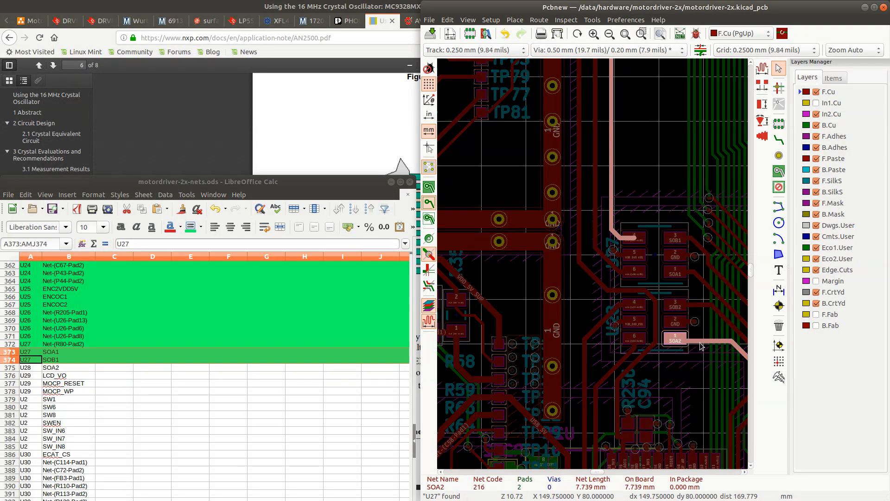
scroll(701, 345, down, 1)
scroll(593, 265, up, 1)
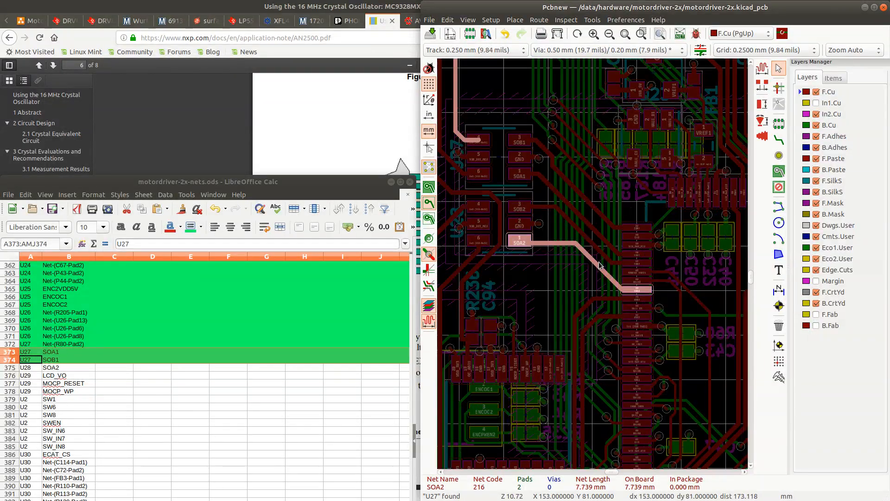
click(595, 263)
drag(594, 264, 589, 269)
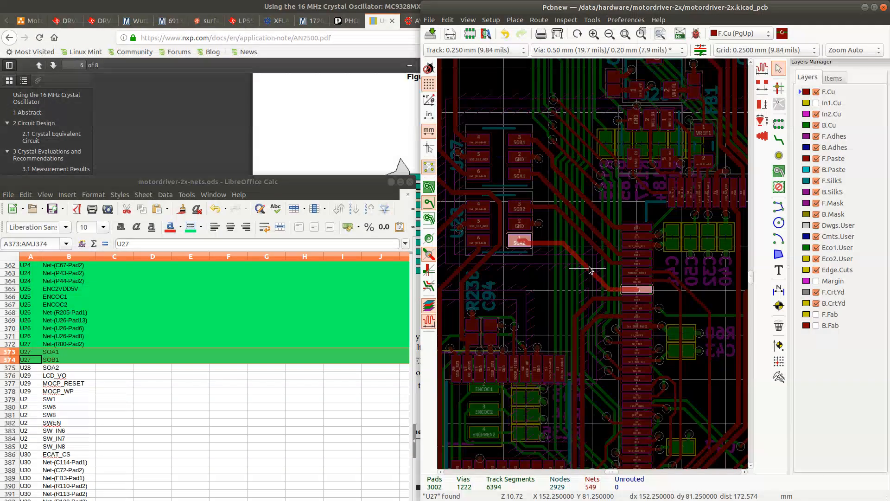
click(545, 247)
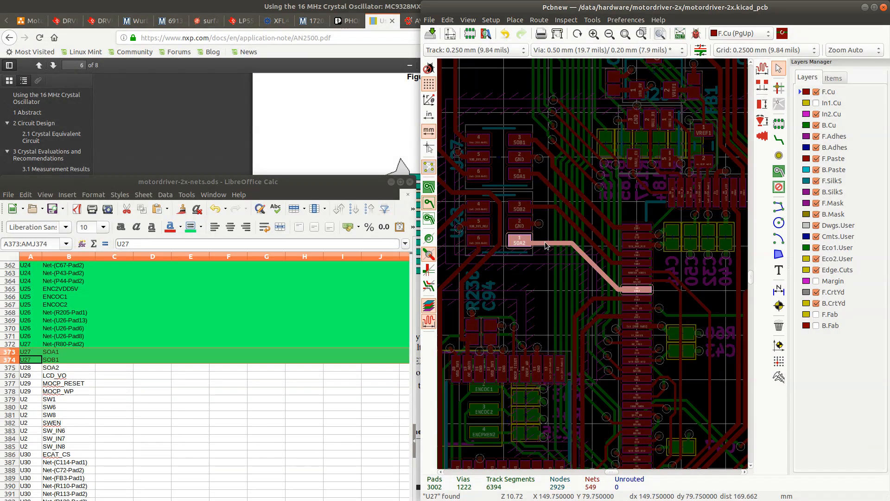
drag(546, 244, 547, 242)
In the Calc net list, fill row 375, U28's SOA2, green
click(10, 368)
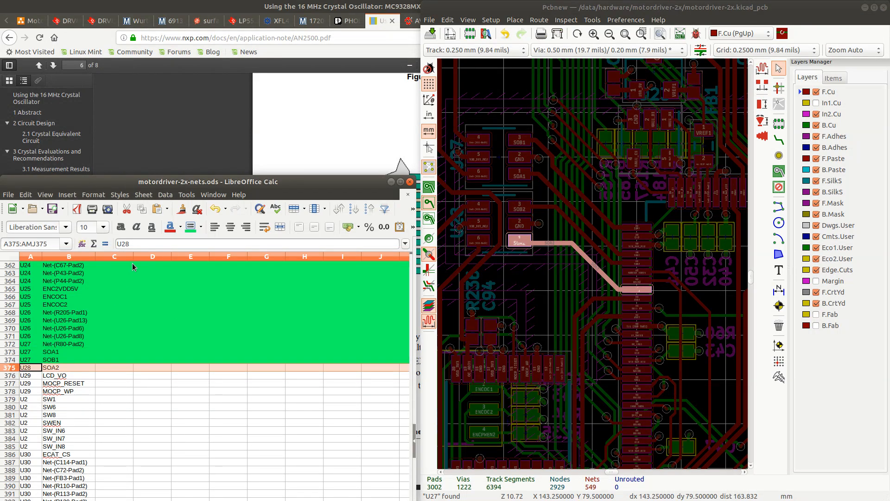
scroll(95, 352, down, 1)
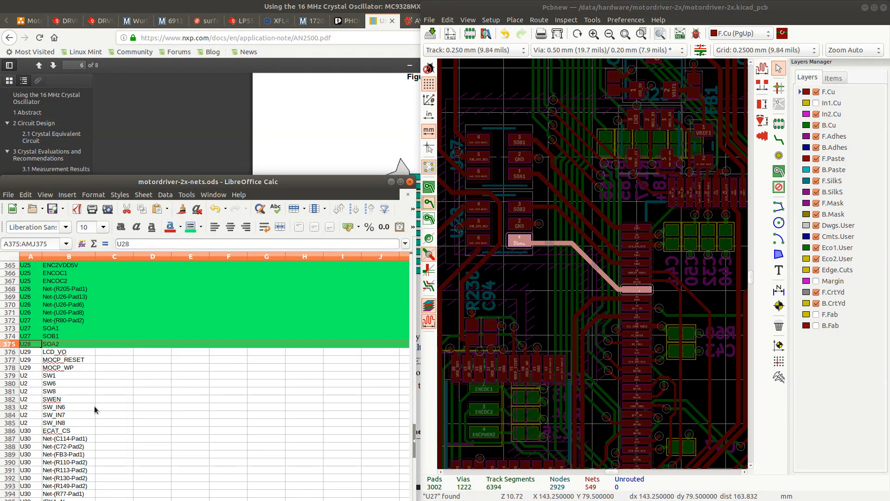
Look through the remaining unmarked rows of the net list, from U29 down to the end of the list
scroll(76, 390, down, 20)
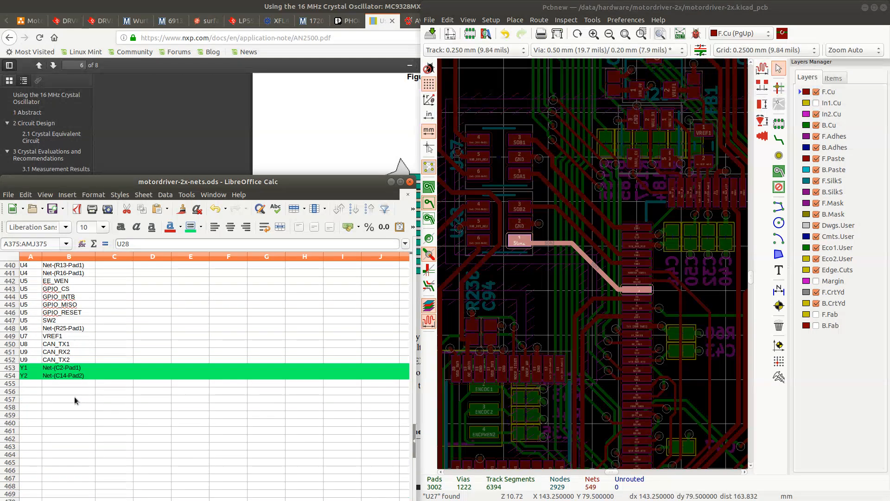
scroll(74, 396, up, 20)
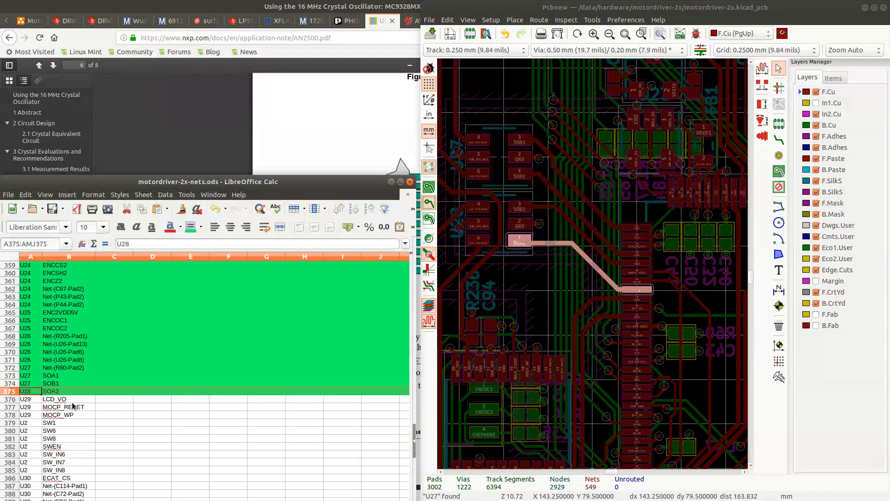
scroll(73, 406, down, 4)
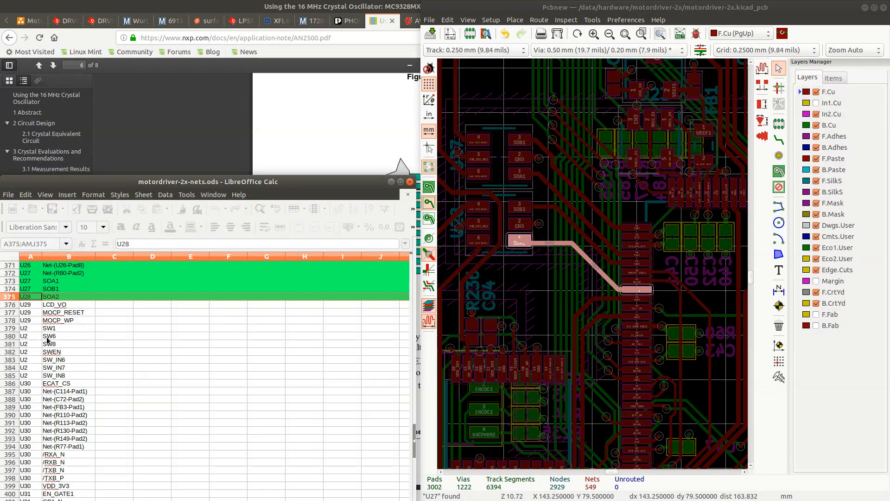
scroll(70, 339, down, 3)
scroll(69, 346, down, 10)
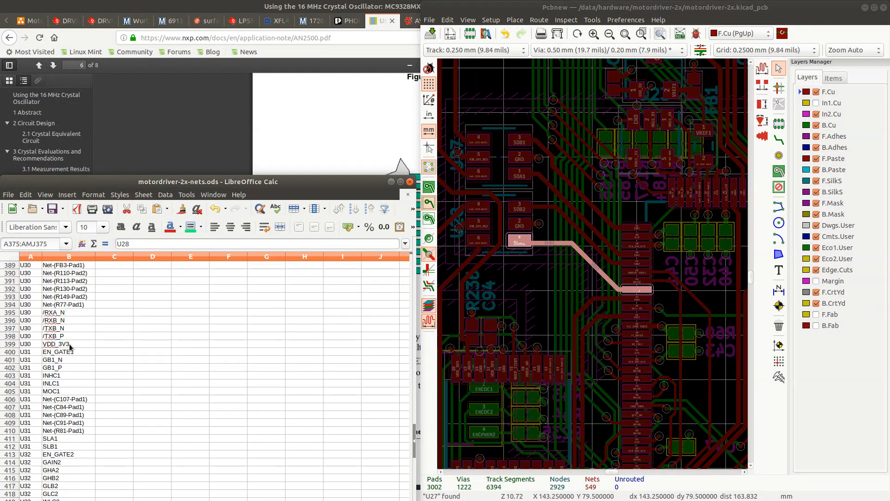
scroll(72, 411, down, 5)
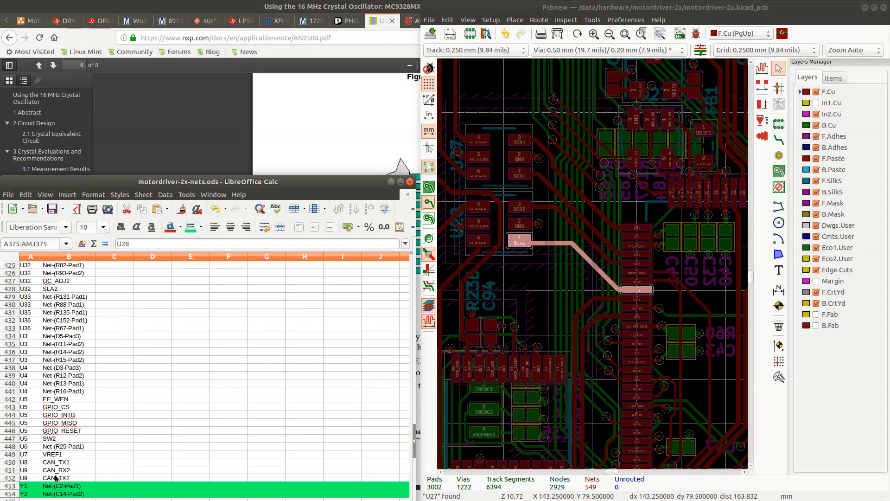
scroll(69, 366, up, 20)
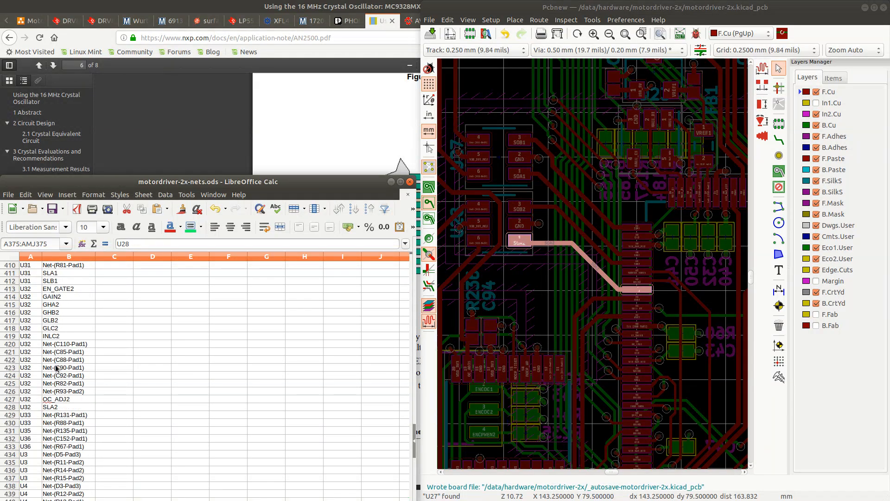